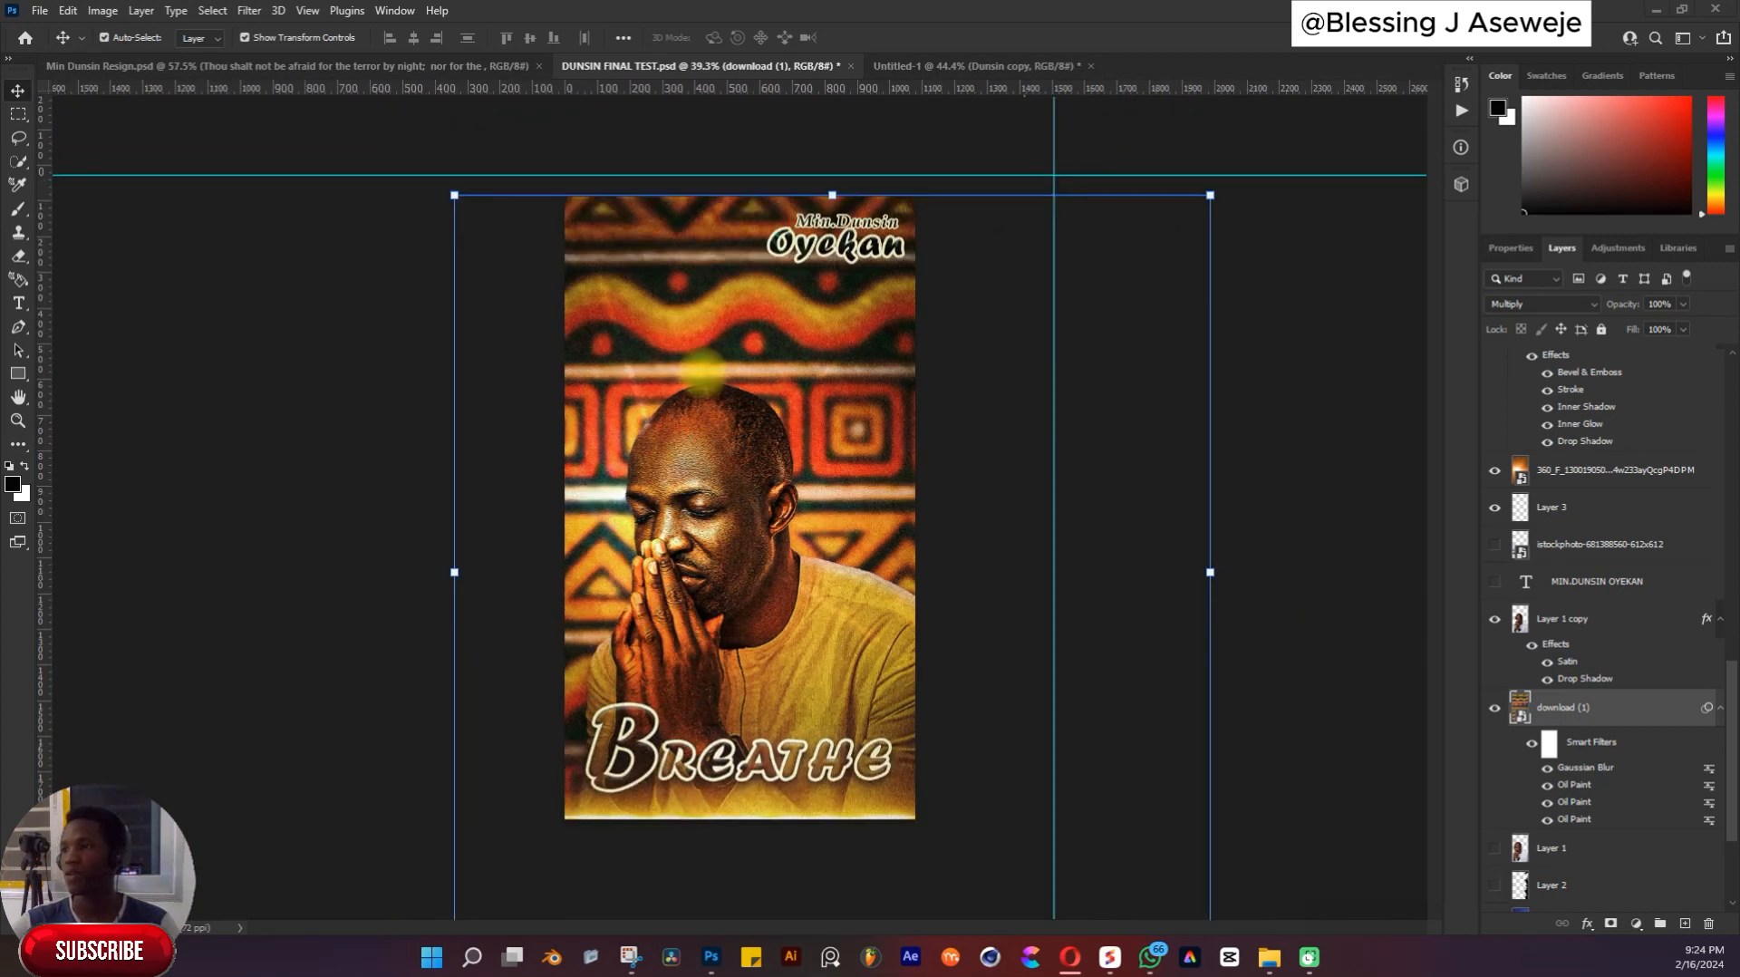
Clear the layer selection and view the whole finished BREATHE poster
key("space")
left_click(1232, 263)
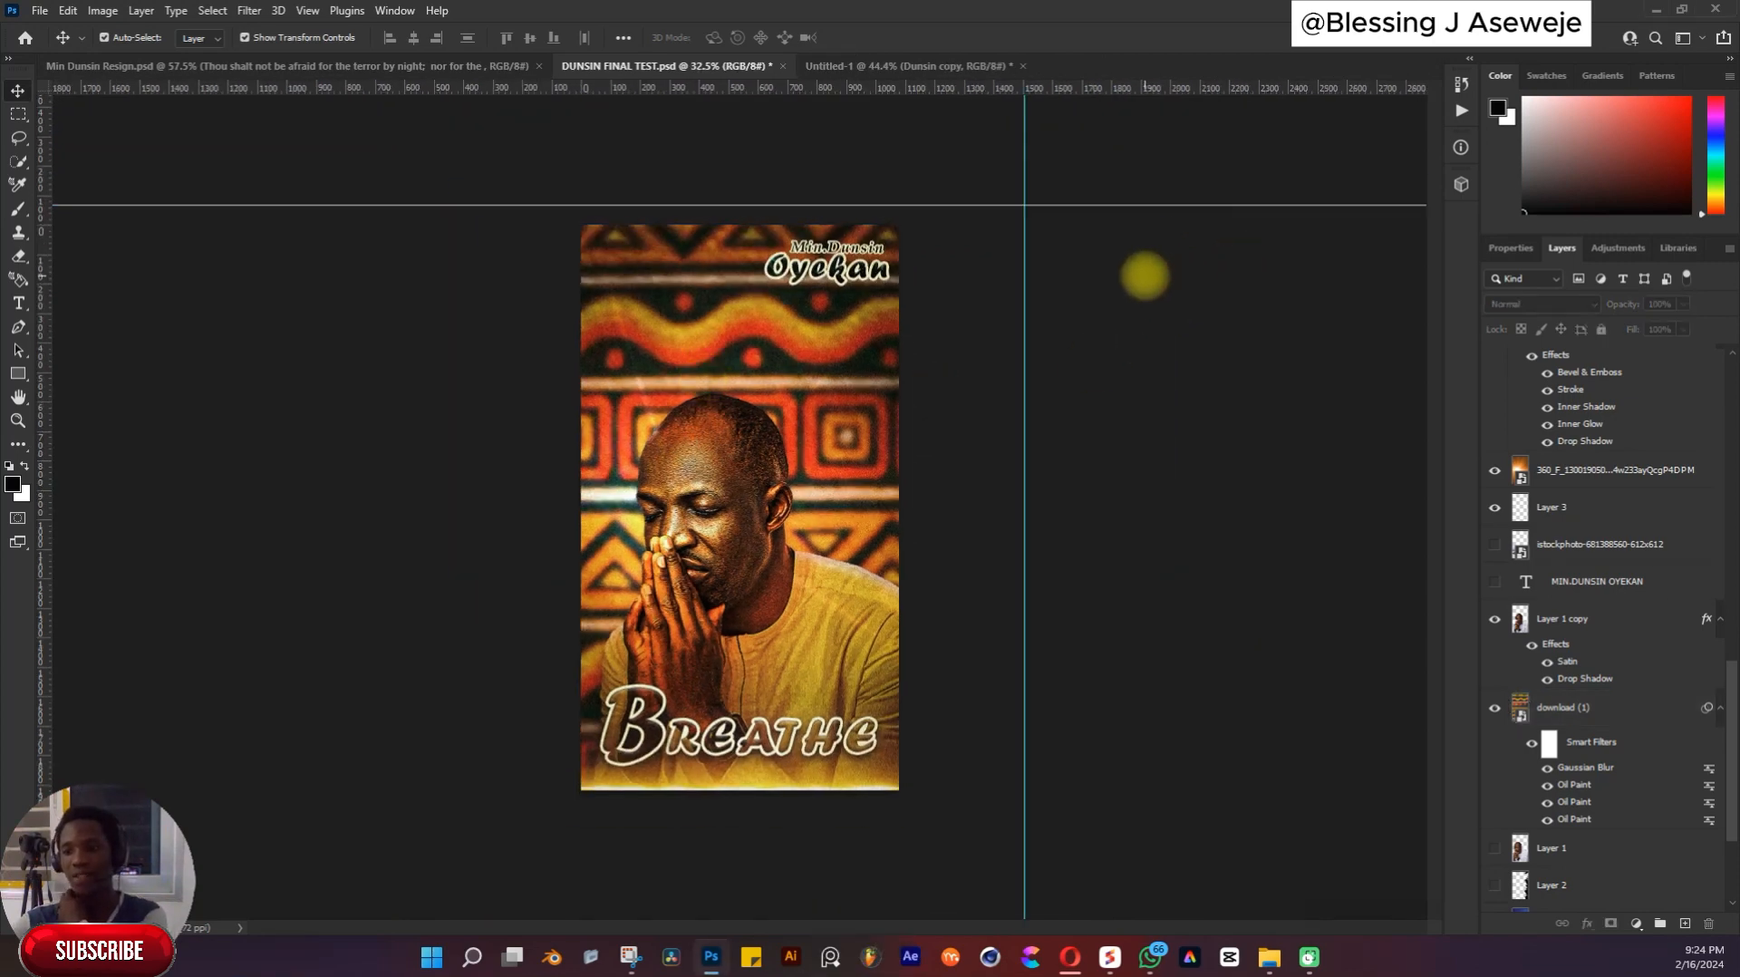
scroll(1088, 426, "up", 2)
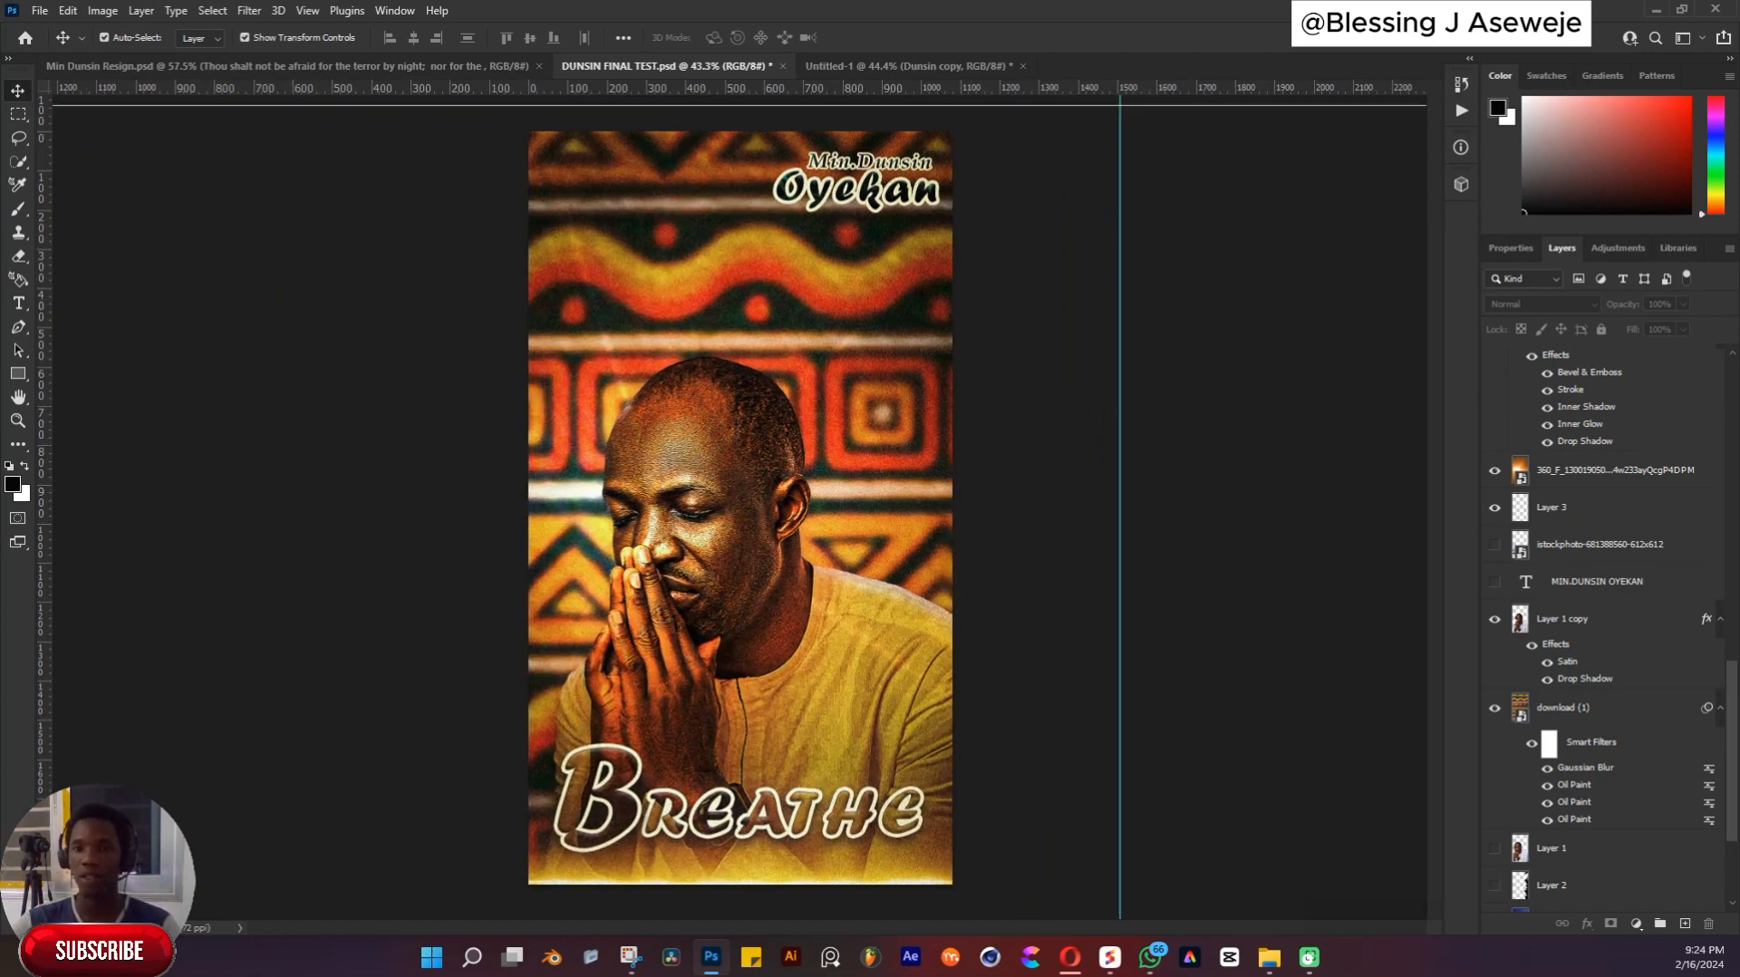
Switch to File Explorer and preview the poster's source images in the Min Dunsin Oyekan folder
left_click_drag(0, 201, 889, 7)
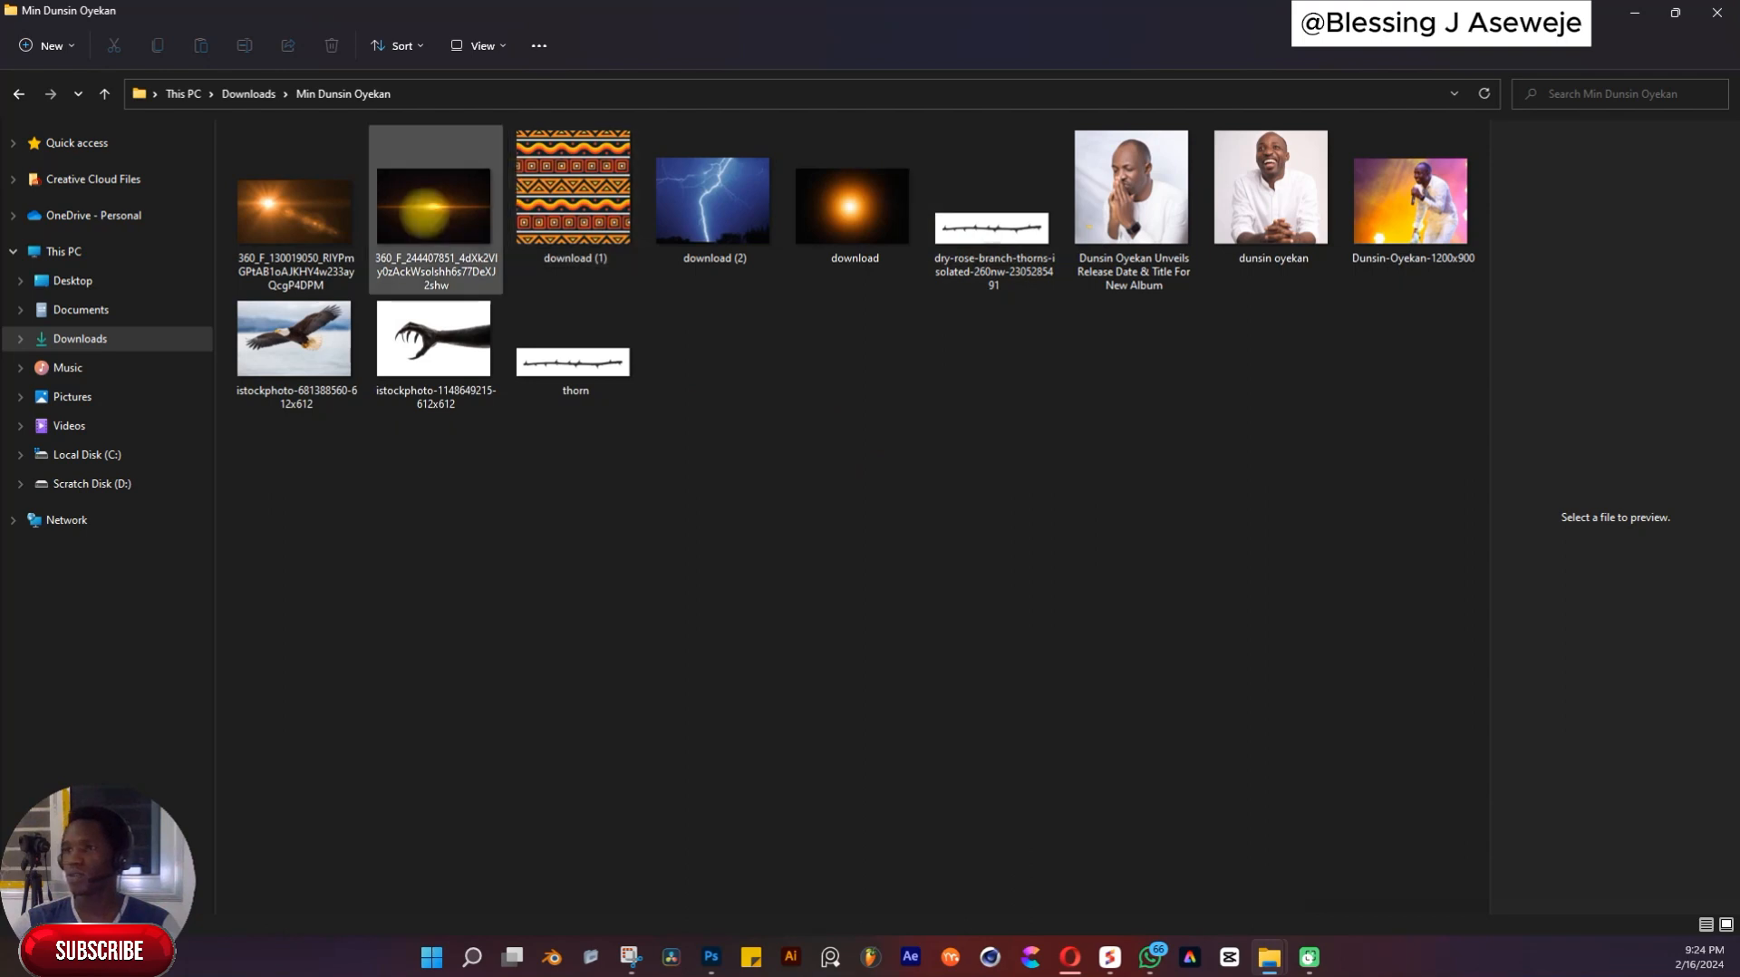
left_click(290, 231)
left_click(436, 259)
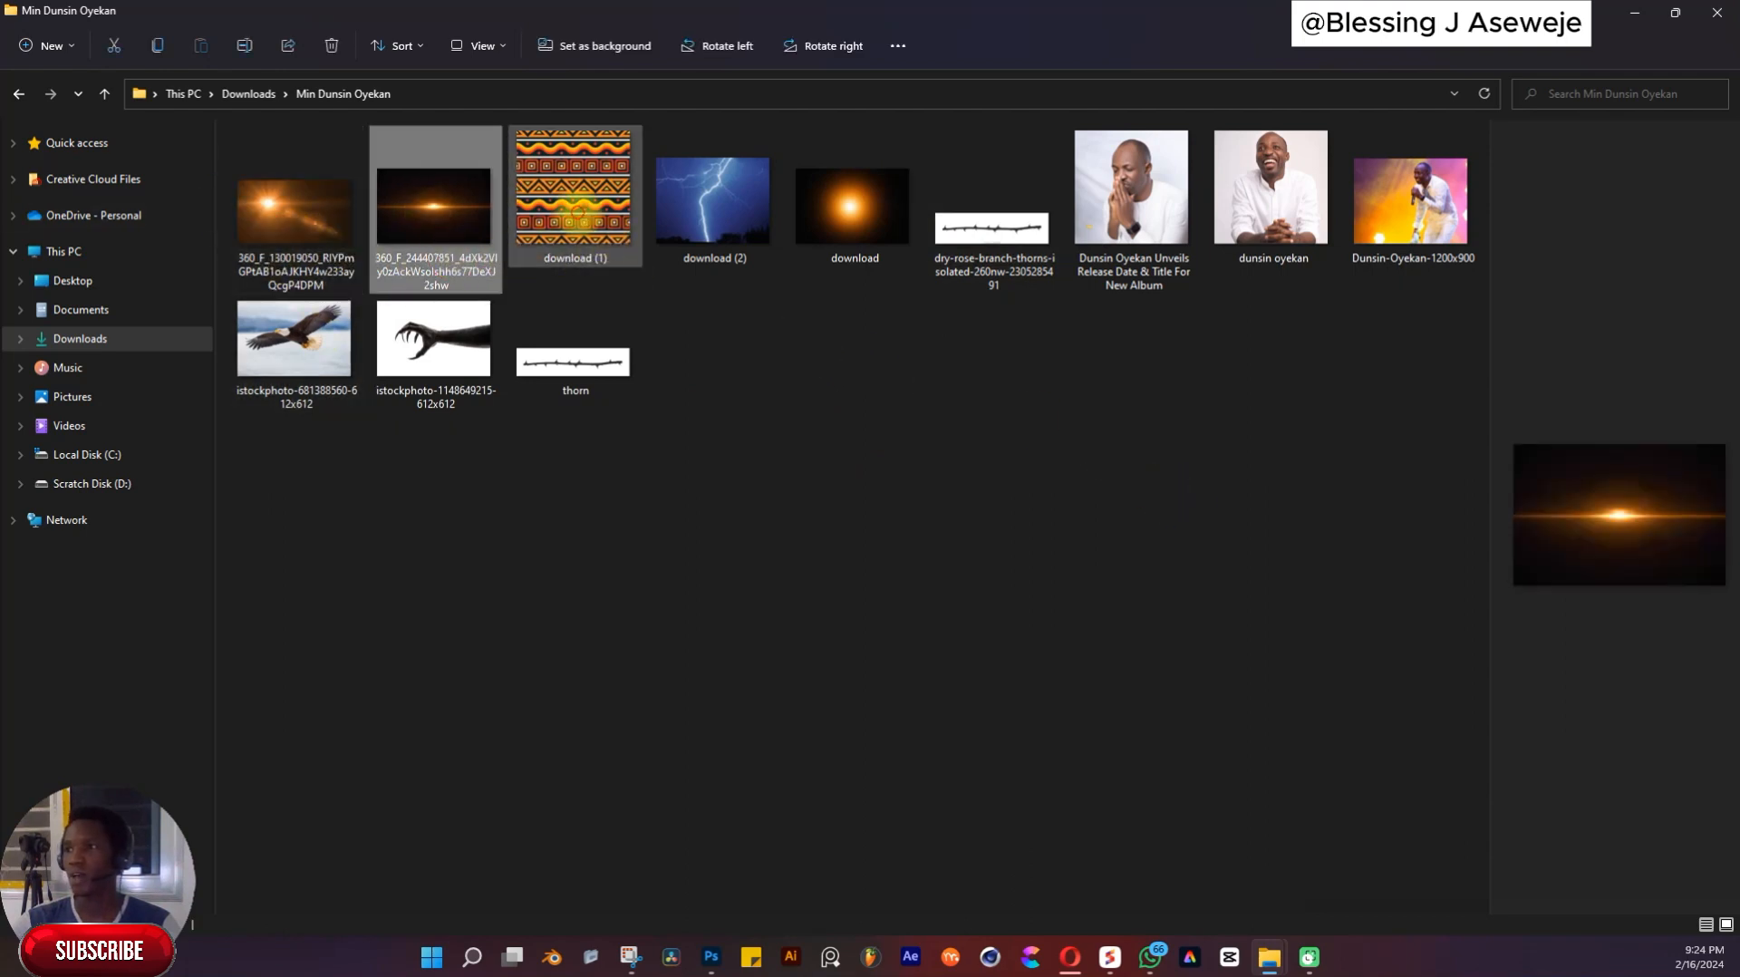
left_click(585, 213)
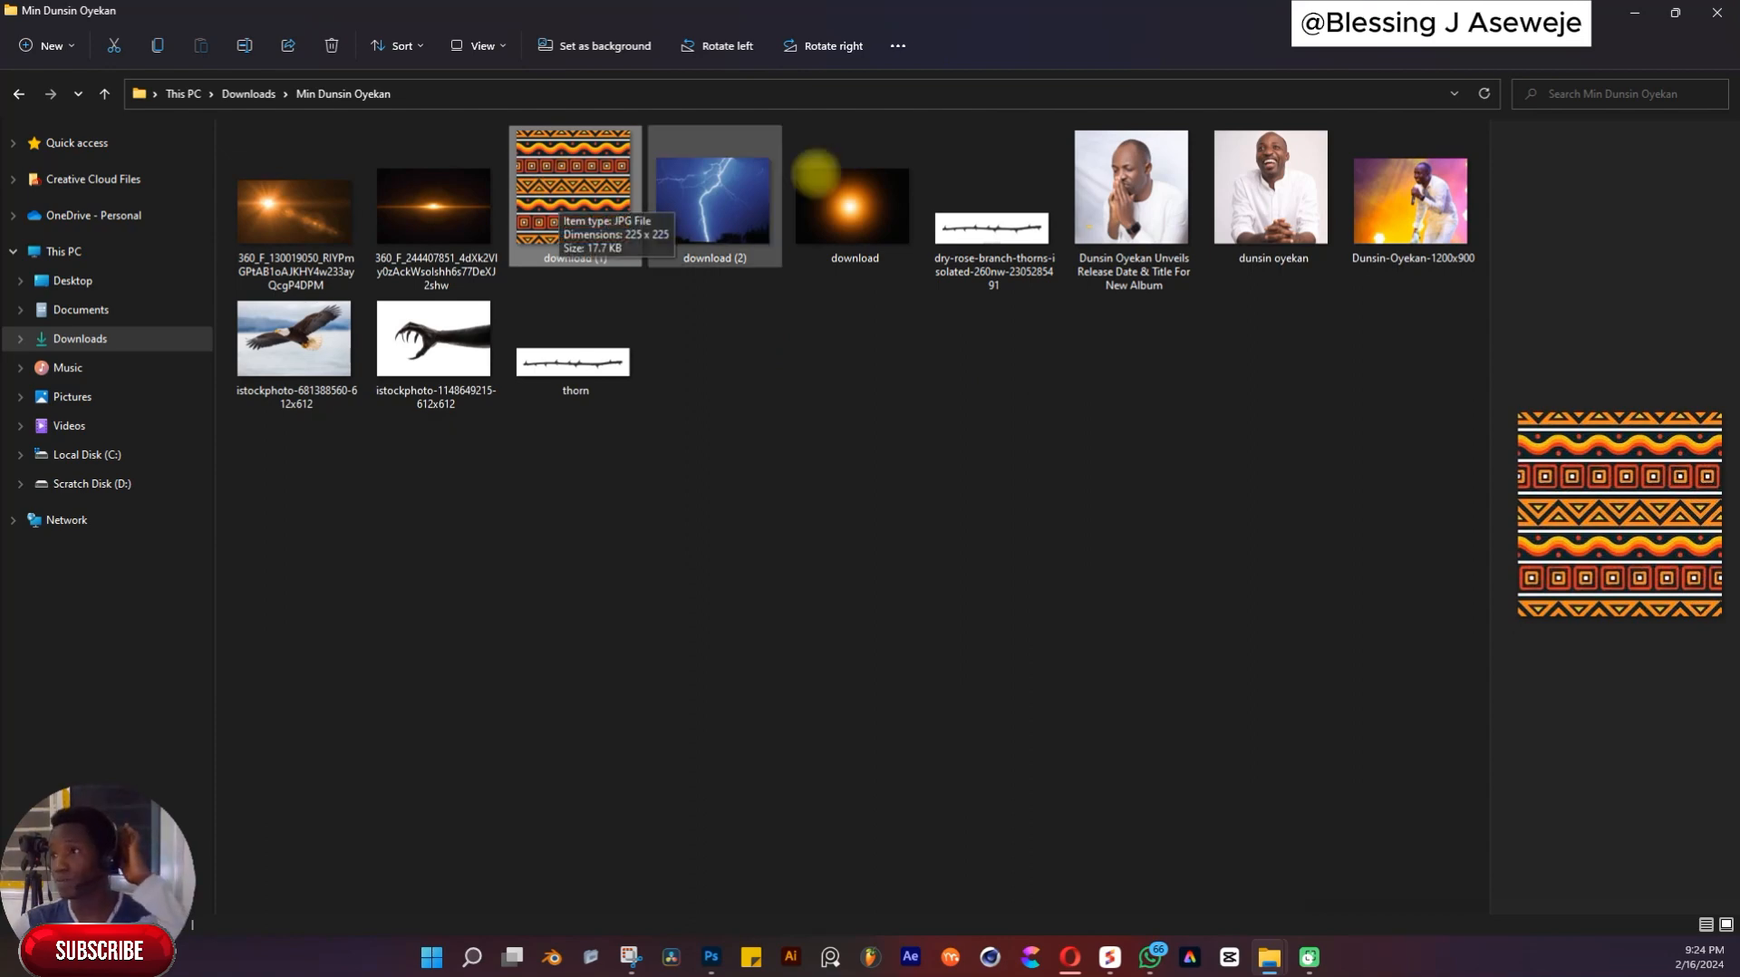
left_click(713, 201)
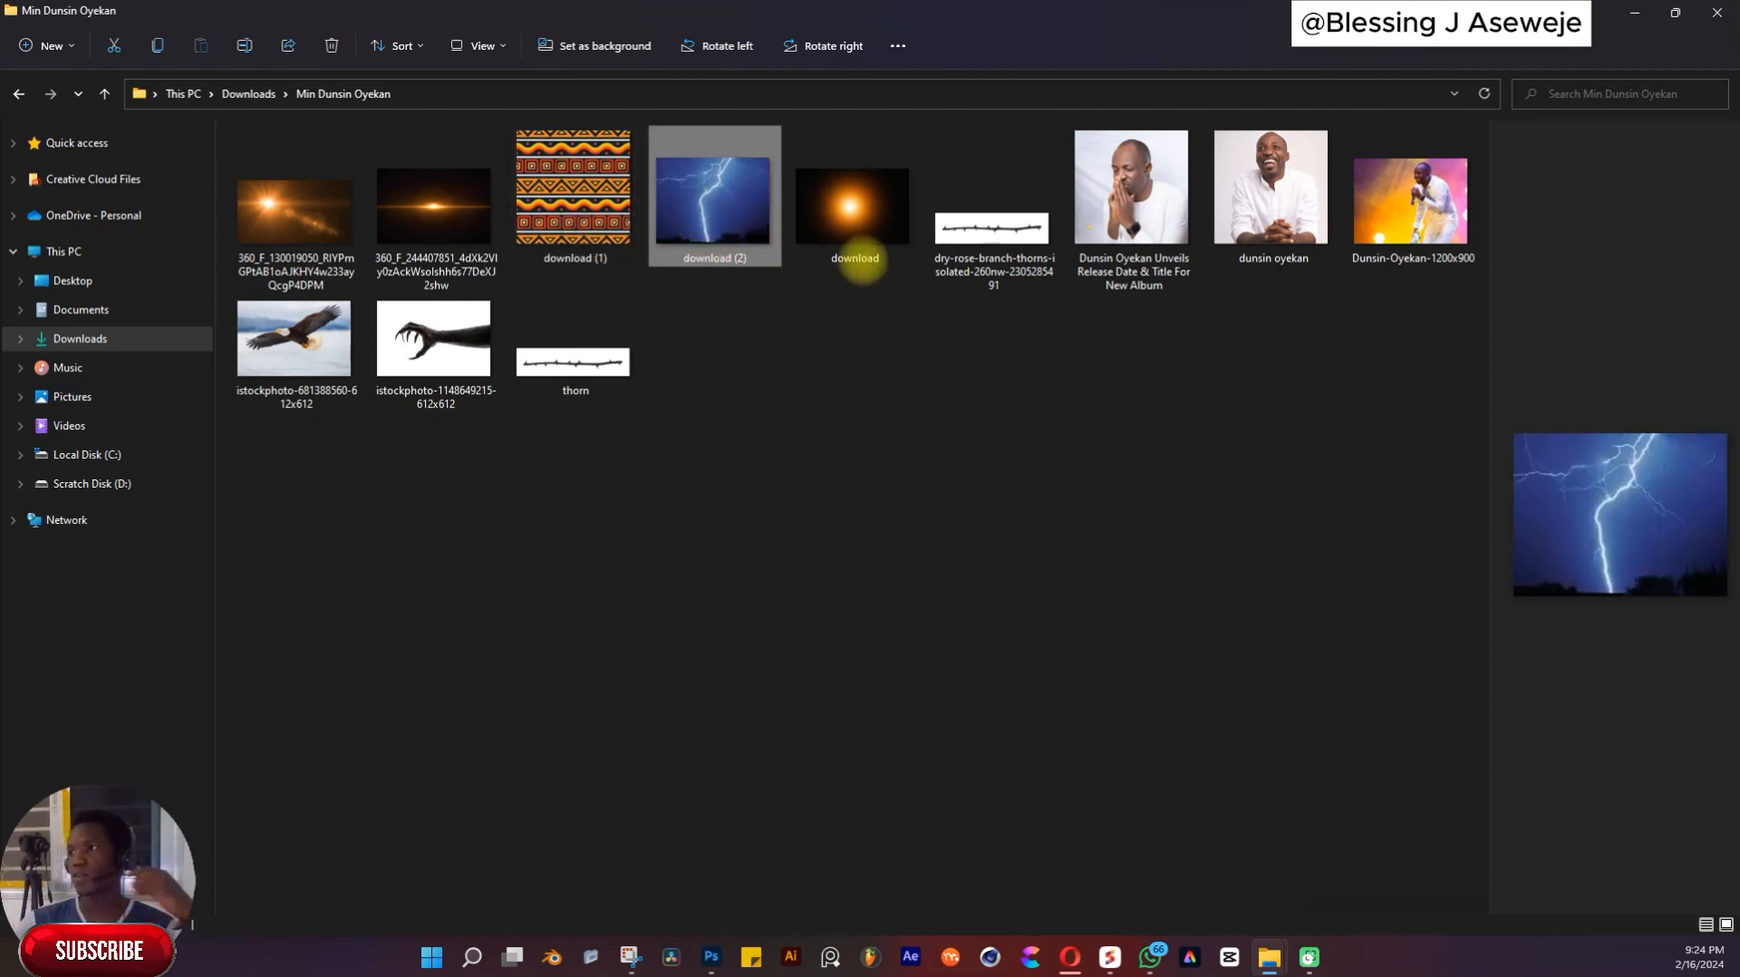
left_click(950, 252)
left_click(1133, 210)
left_click(1245, 204)
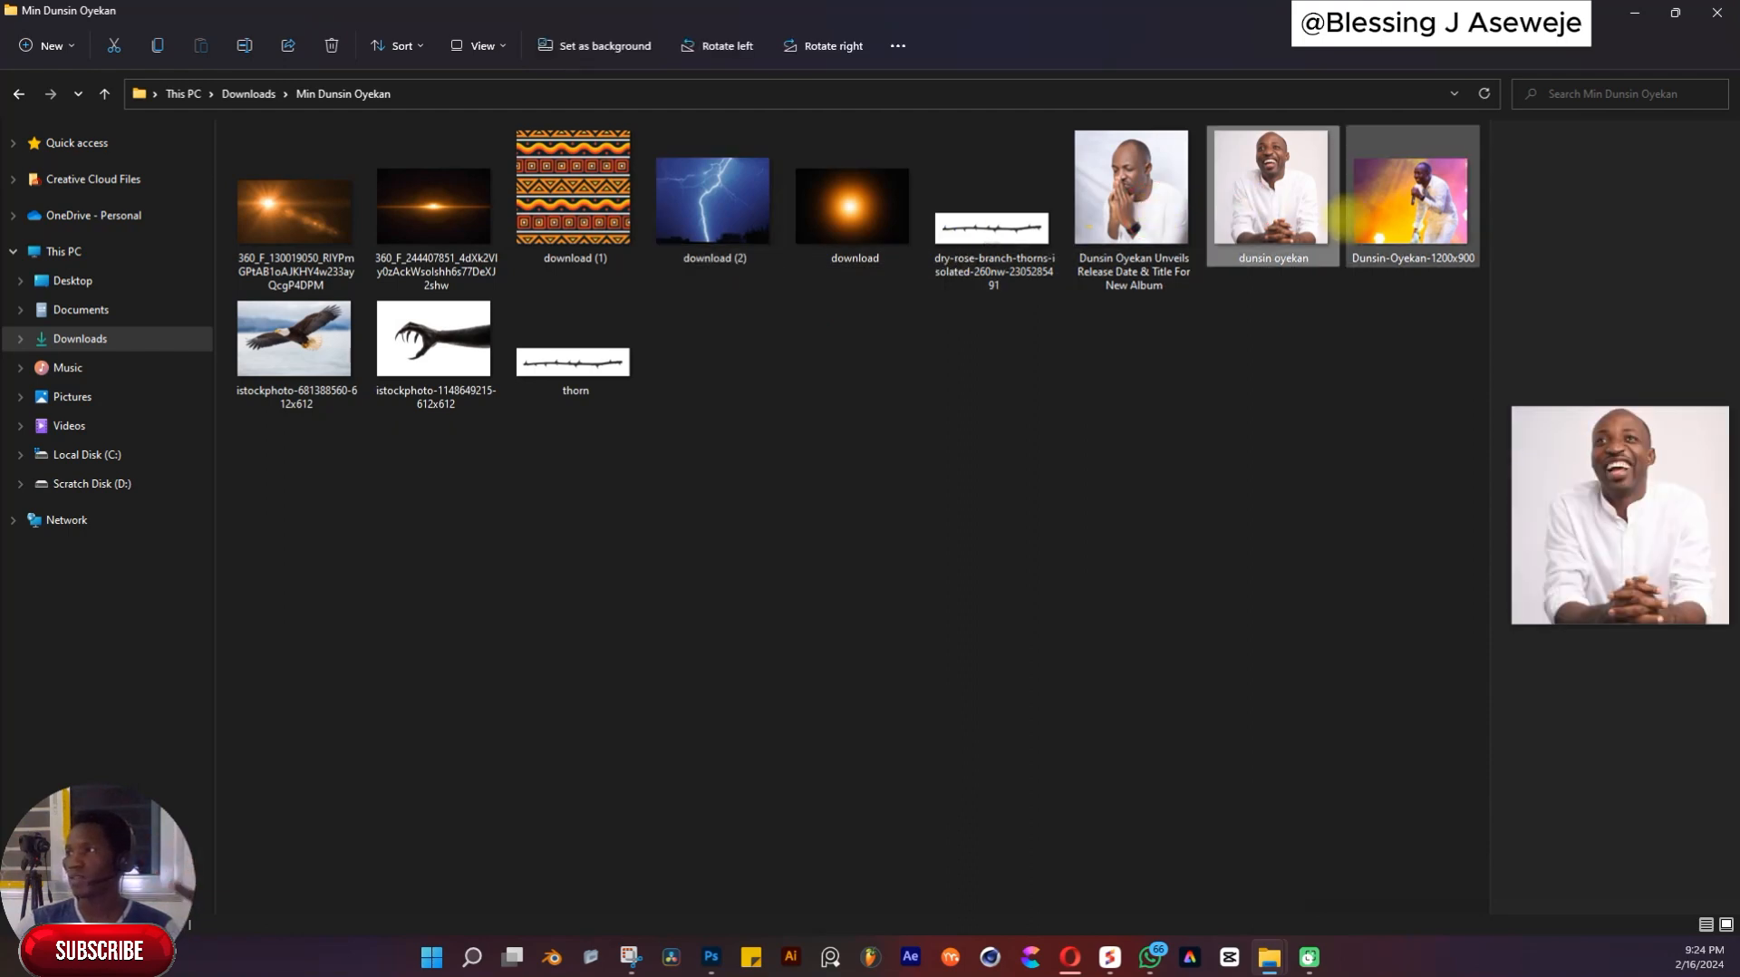
left_click(1378, 225)
left_click(335, 374)
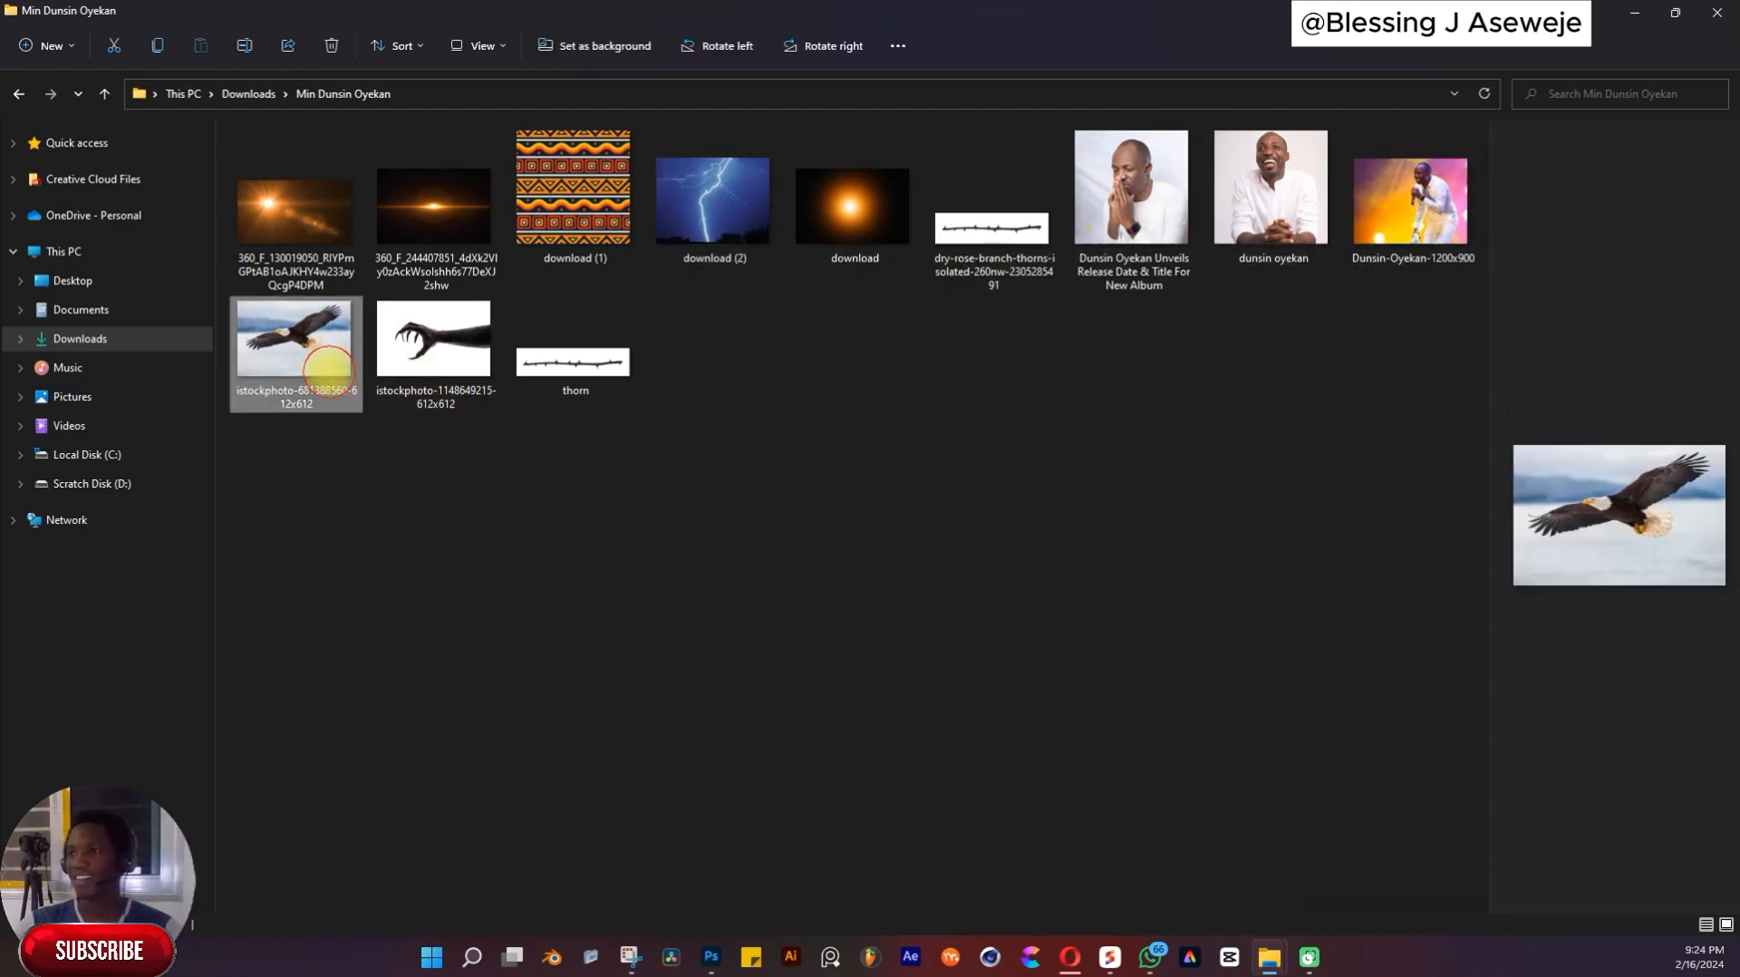
left_click(535, 381)
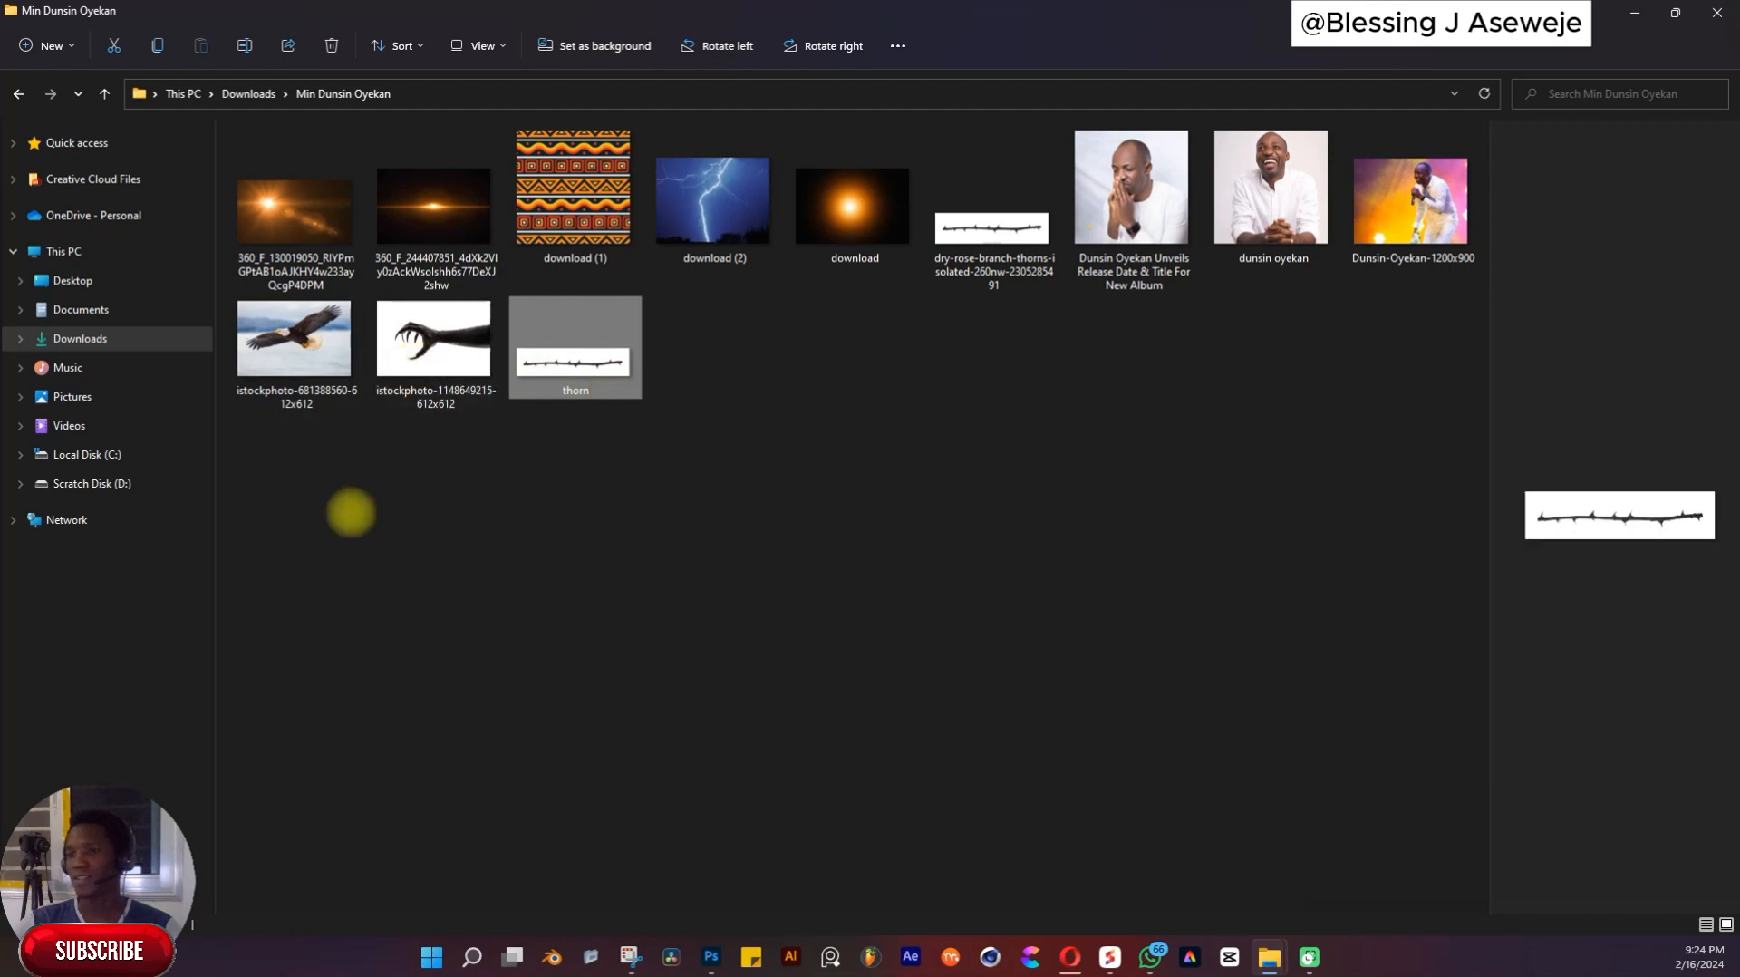
left_click(619, 587)
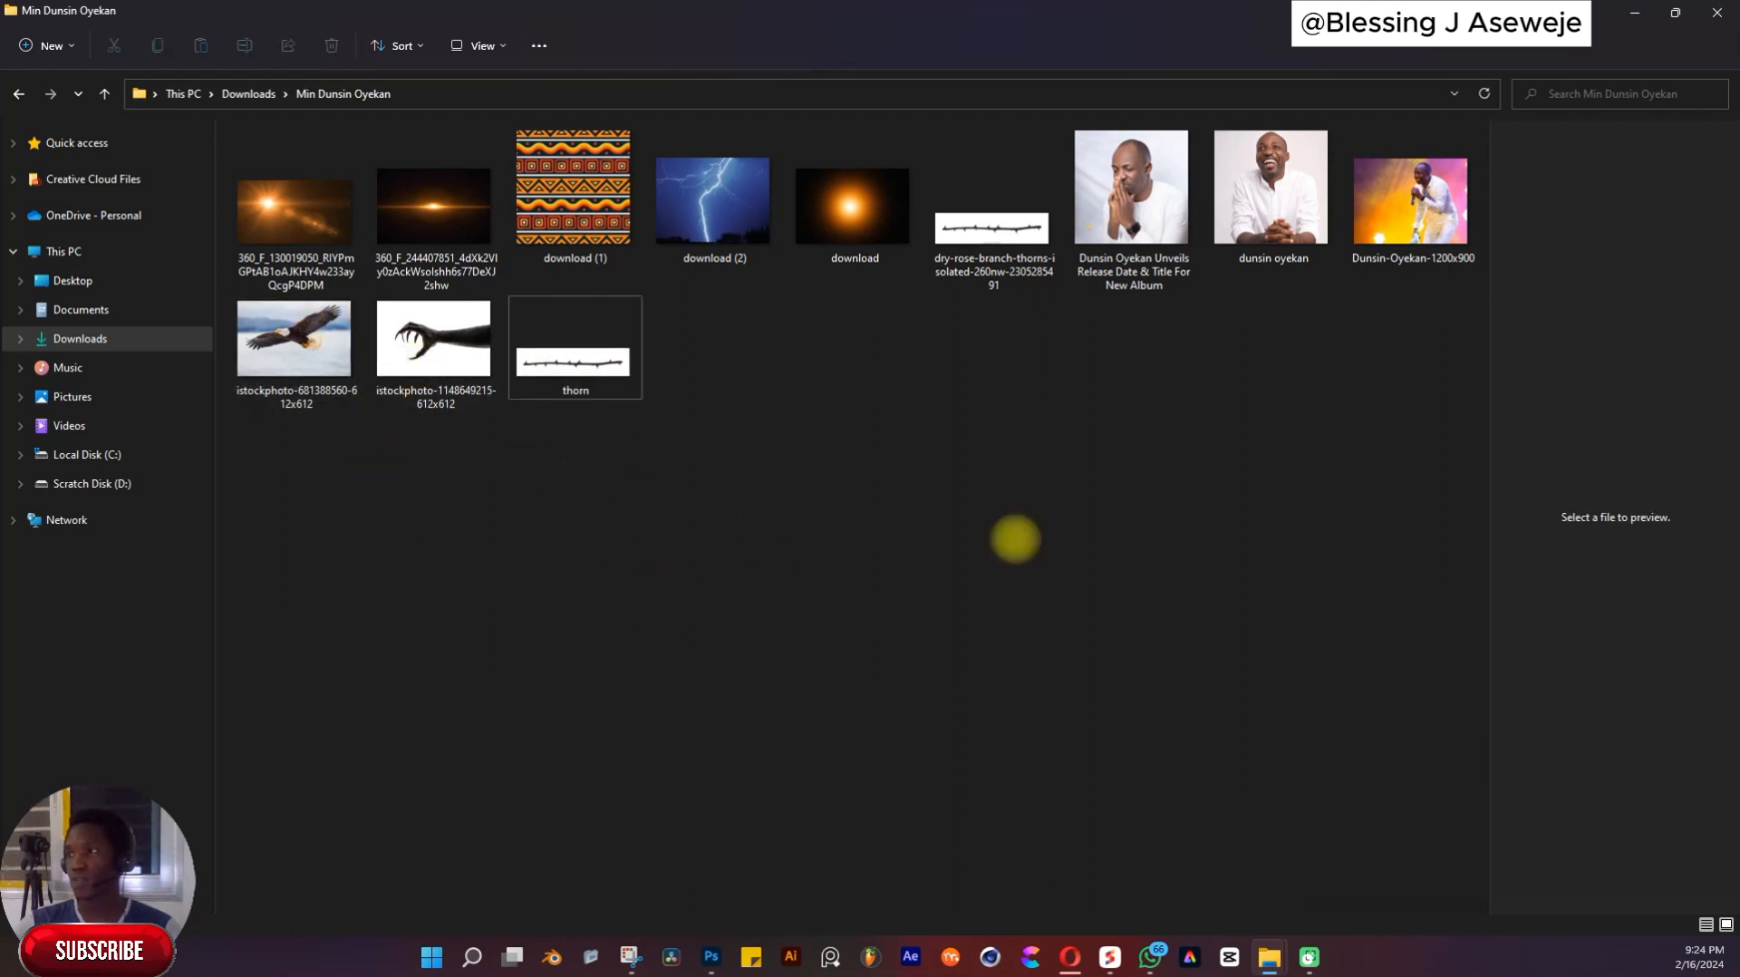
Preview the praying portrait, the African pattern and the two lens flare images, and return to Photoshop
left_click(1147, 181)
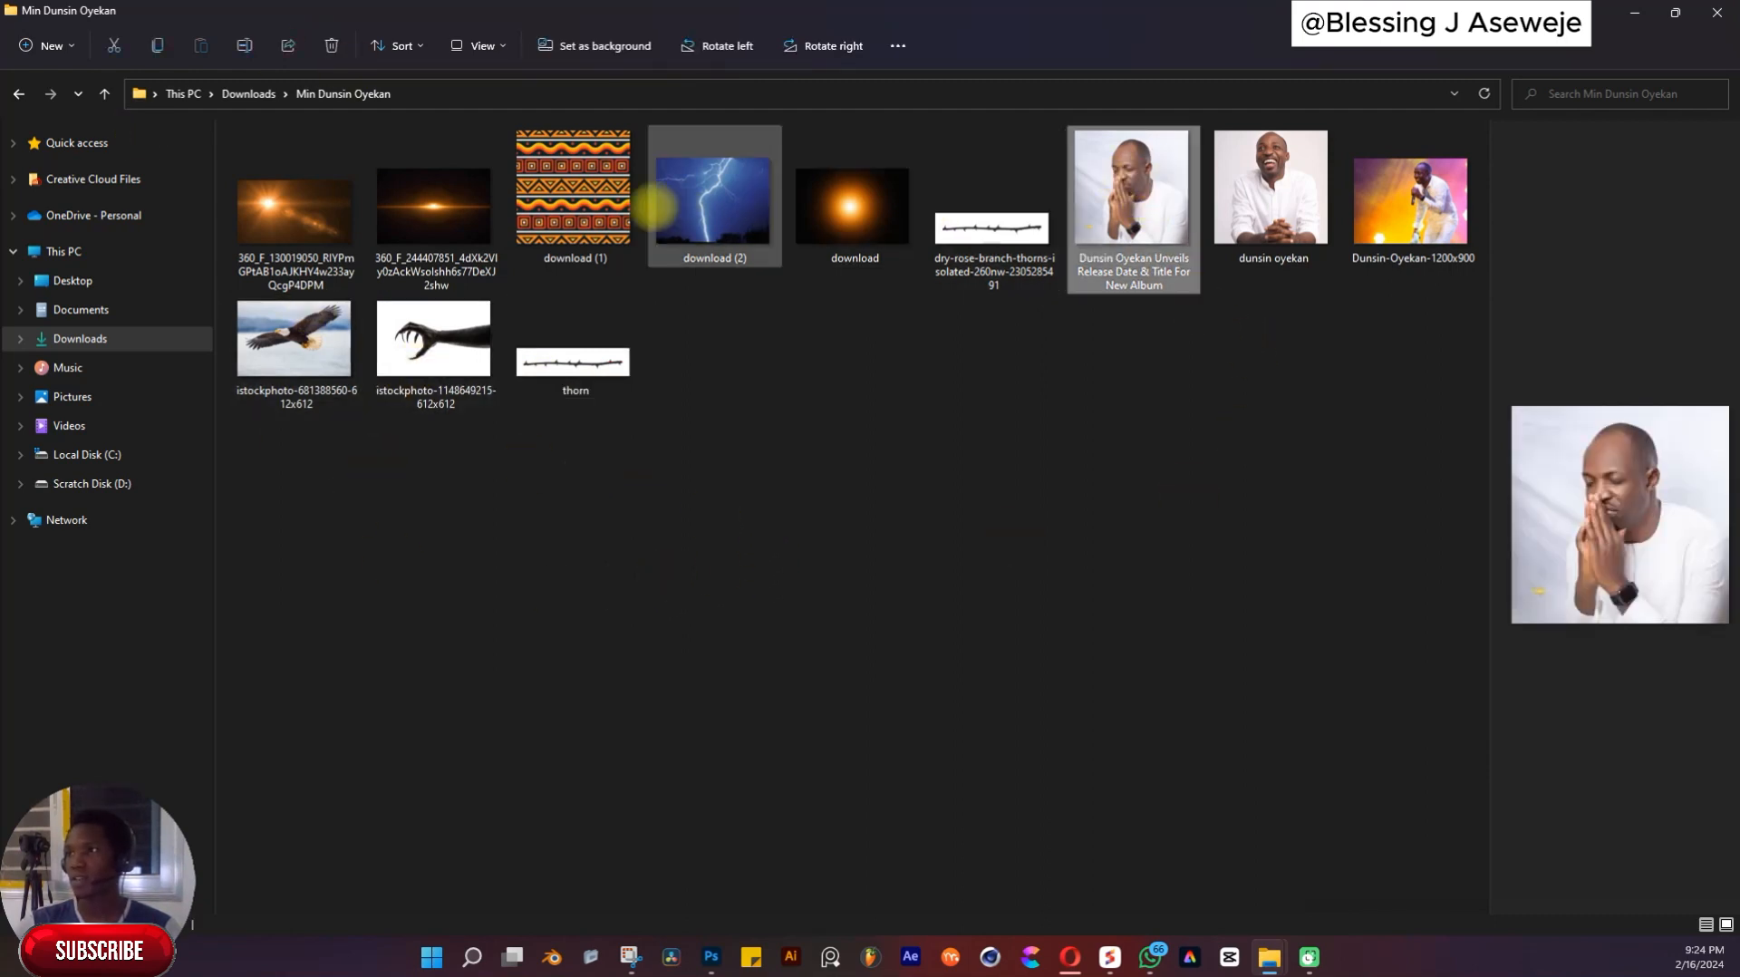
left_click(573, 190)
left_click(435, 206)
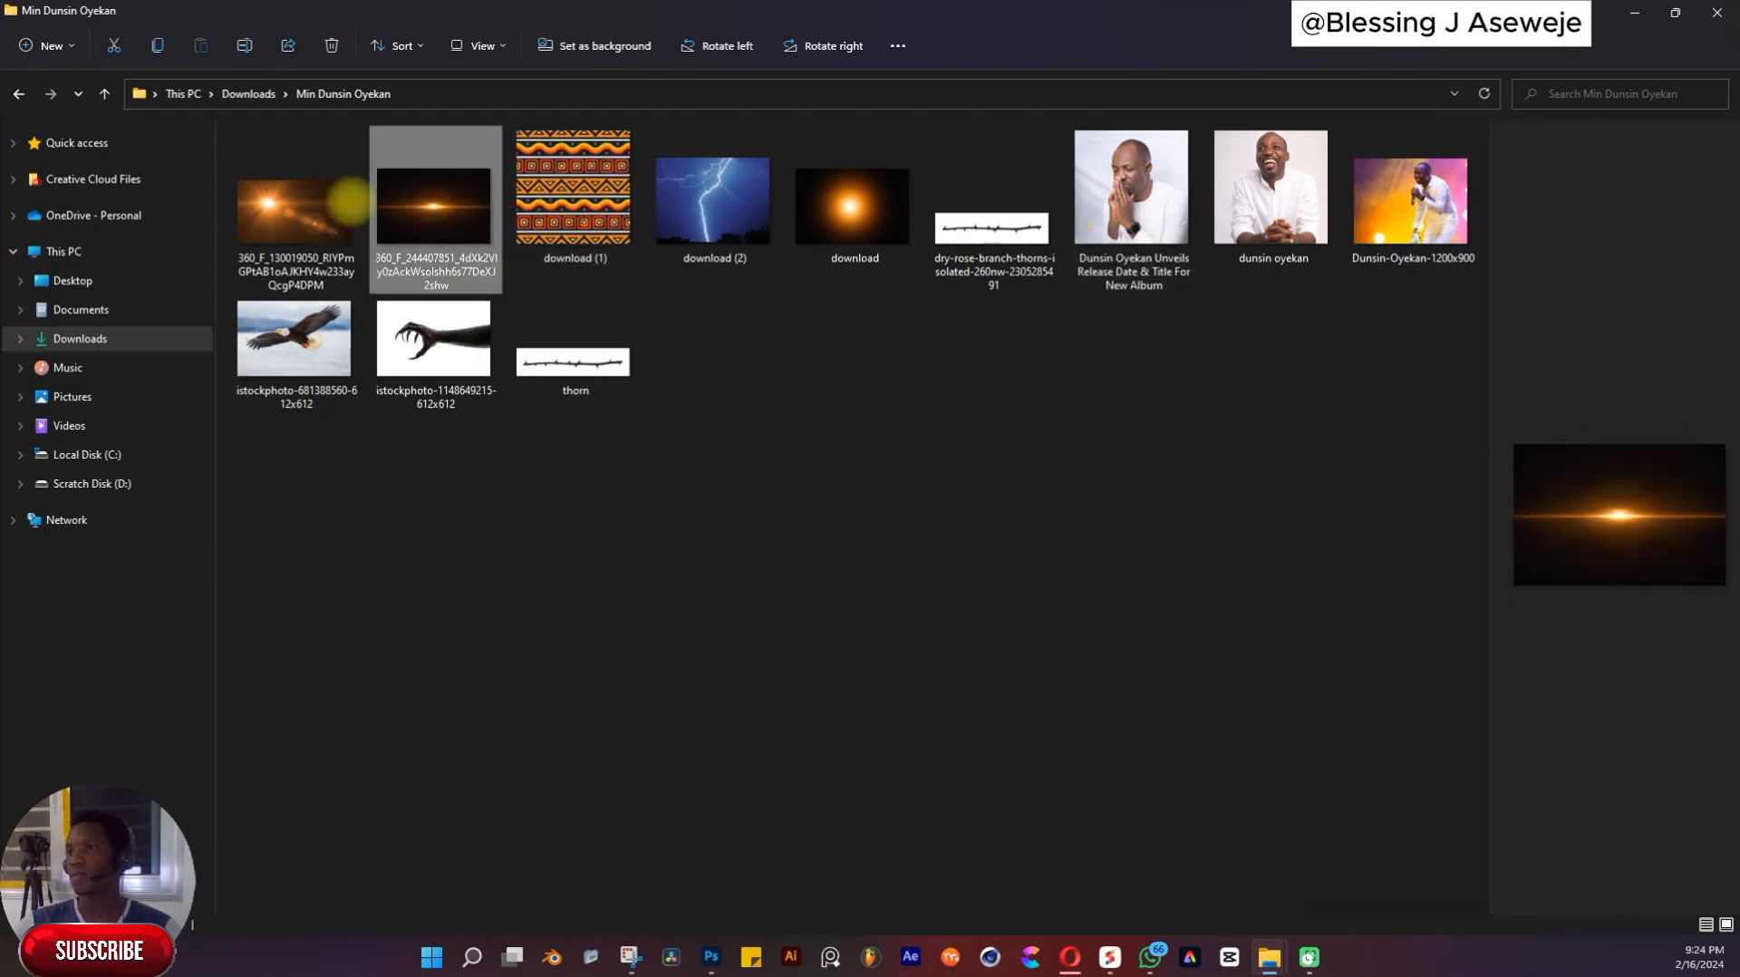
left_click(294, 211)
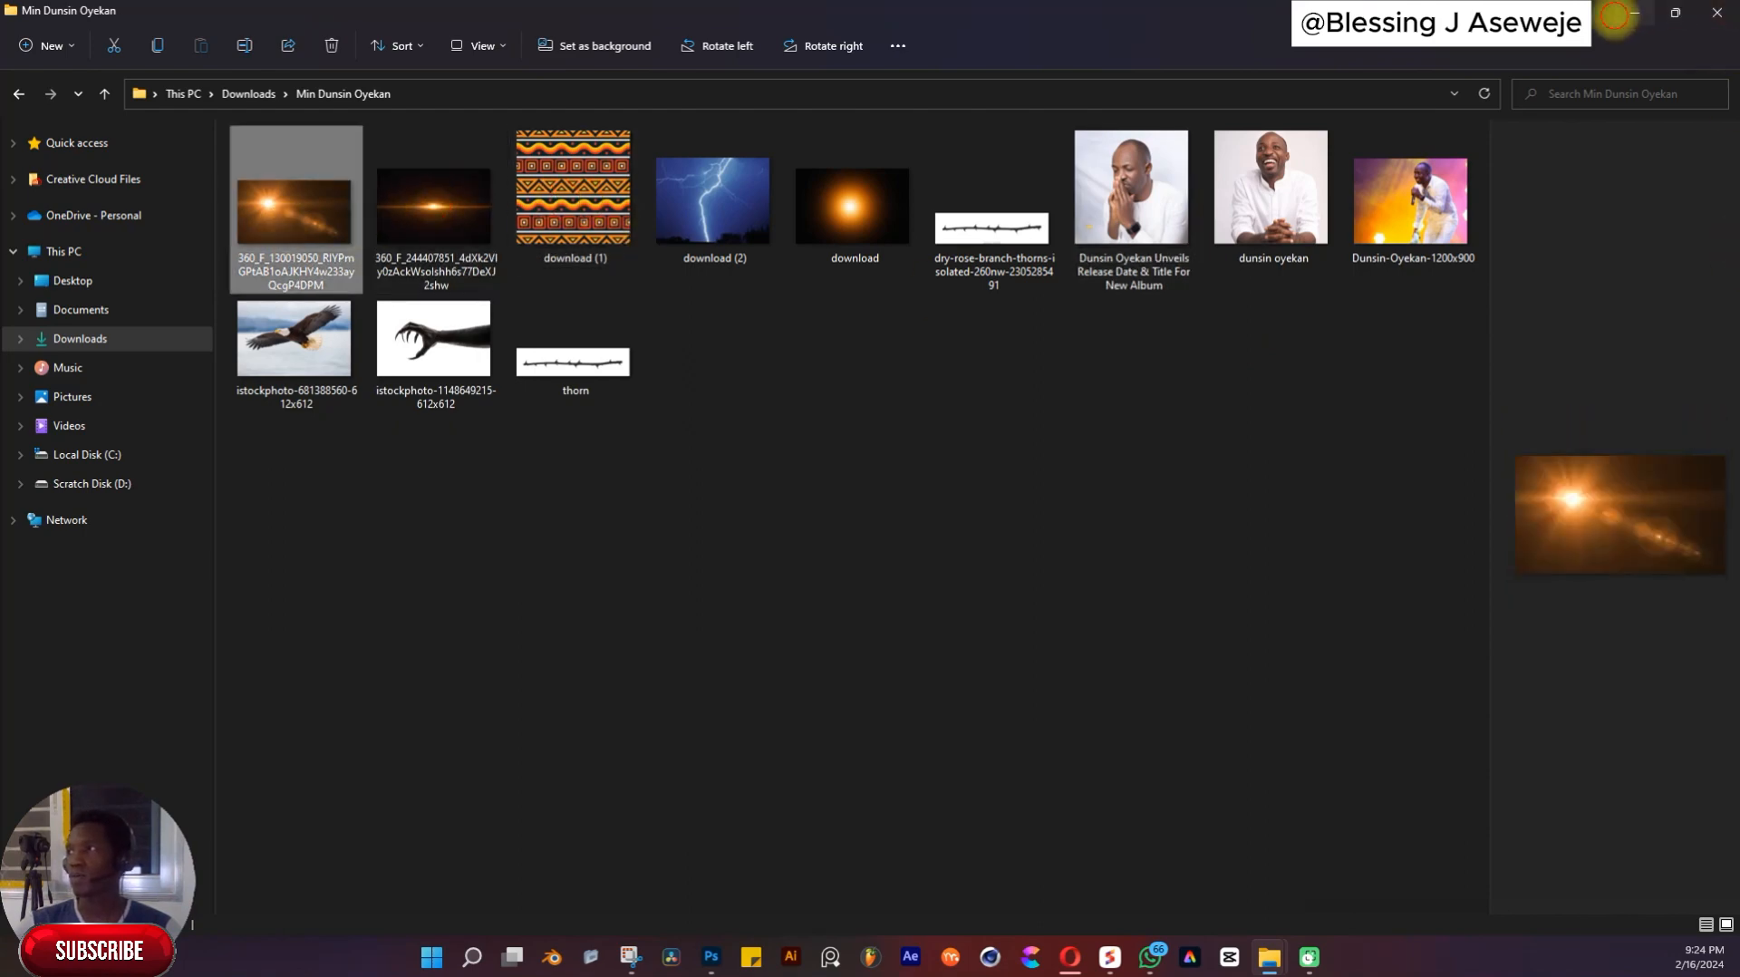
left_click(1620, 15)
Examine the finished poster's portrait, patterned background and BREATHE title both close up and as a whole
key("space")
scroll(570, 468, "down", 1)
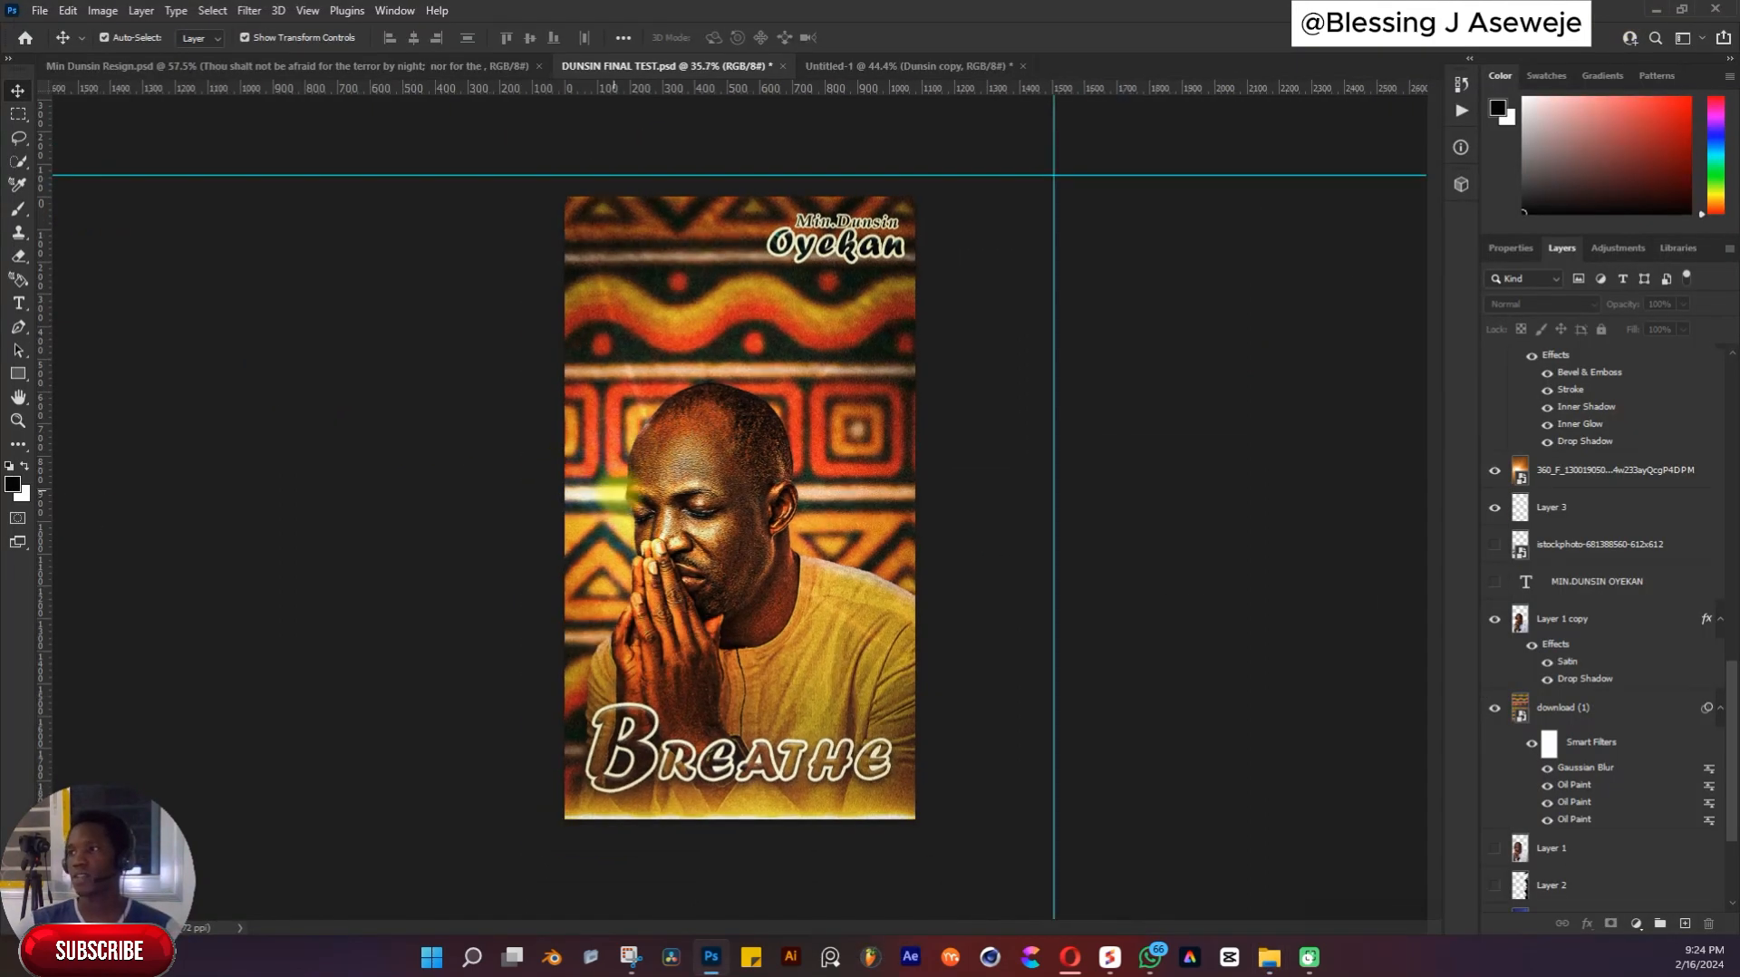
scroll(721, 544, "up", 1)
scroll(723, 594, "down", 1)
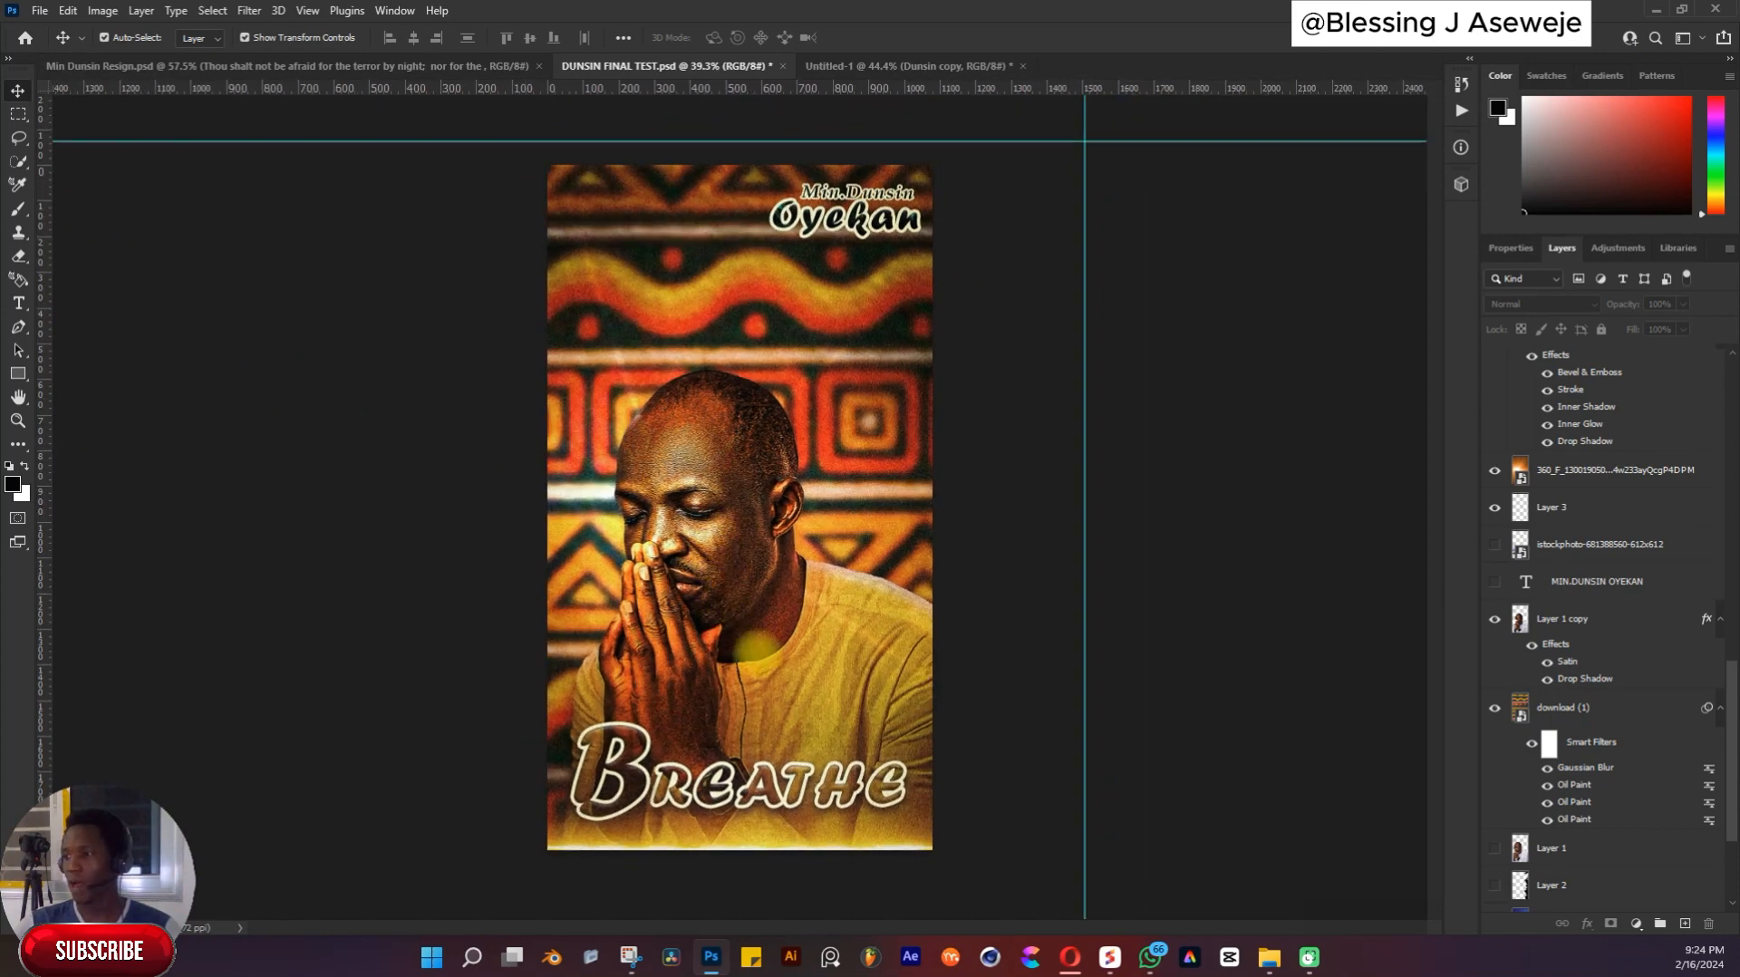
scroll(735, 503, "up", 2)
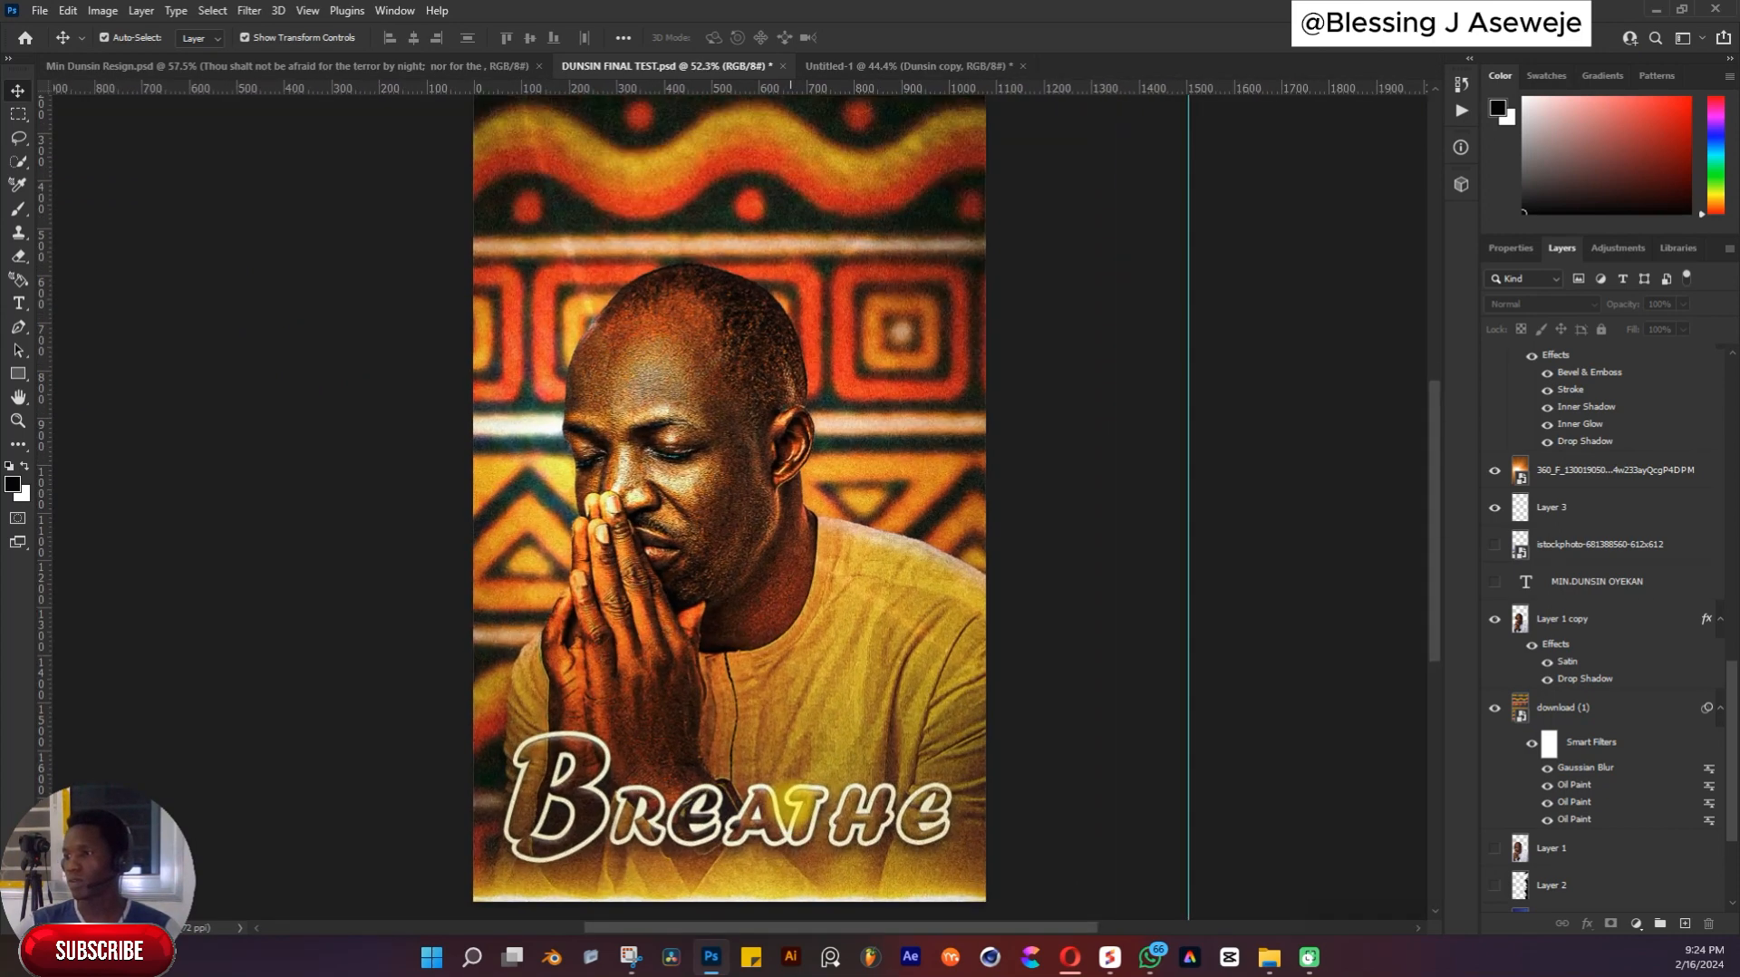
scroll(736, 503, "down", 2)
scroll(1144, 777, "down", 4)
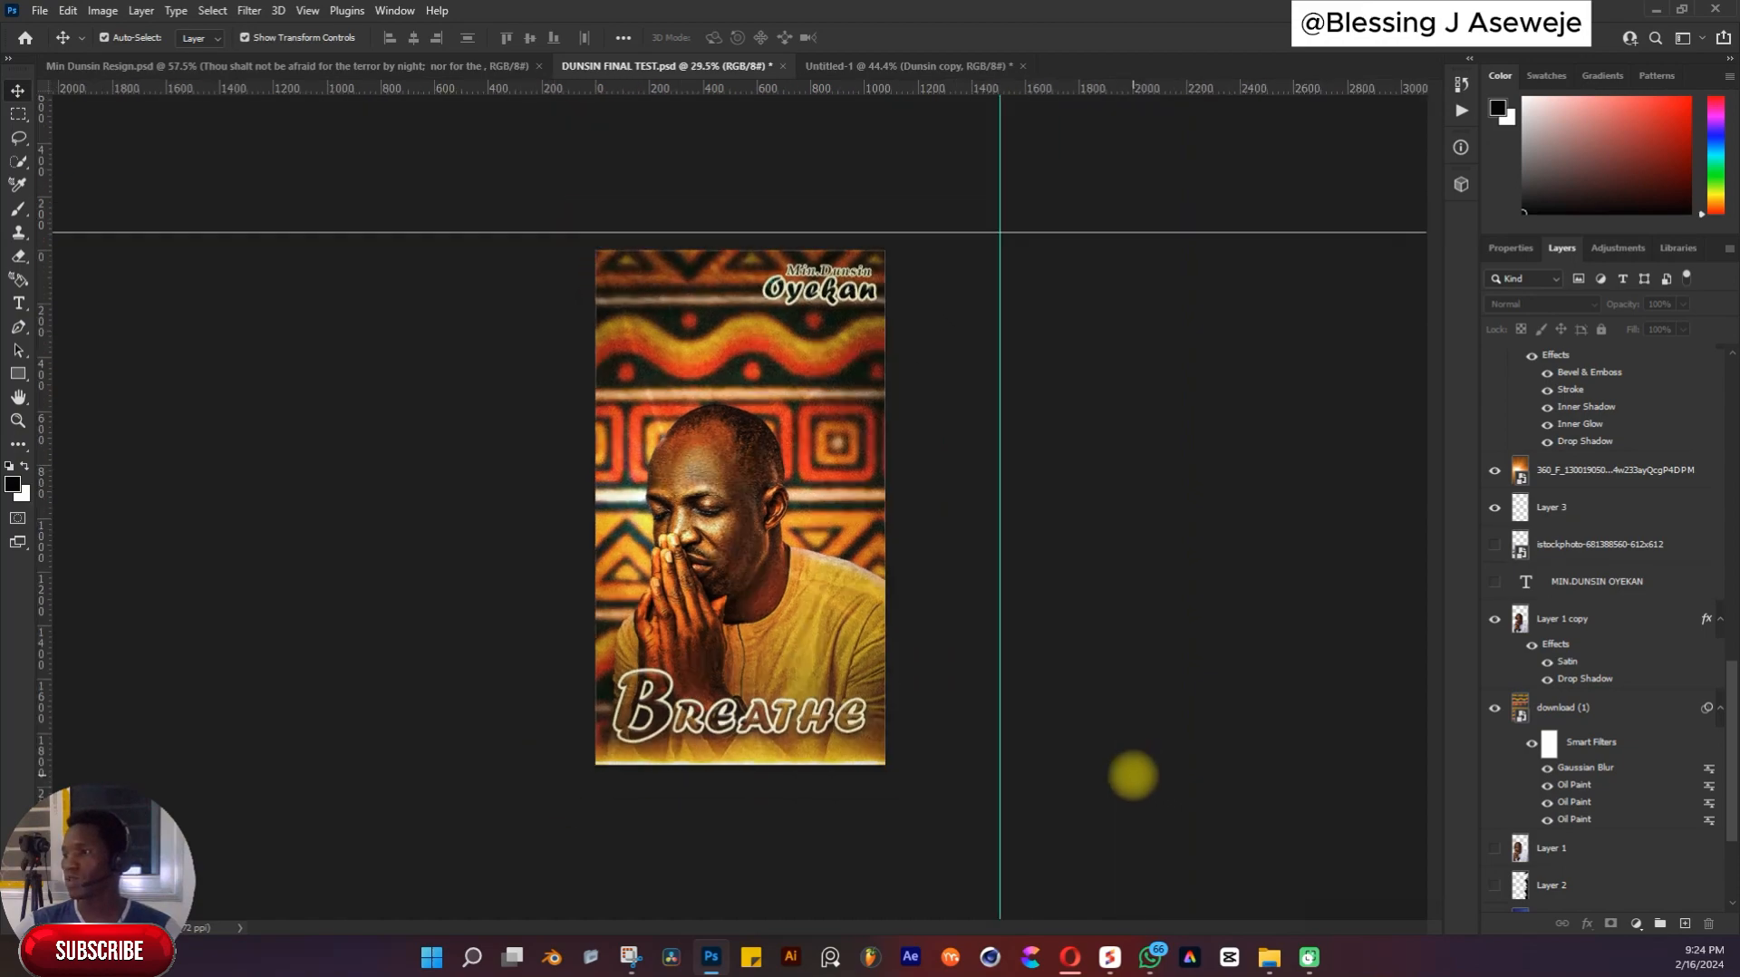
scroll(1088, 767, "up", 4)
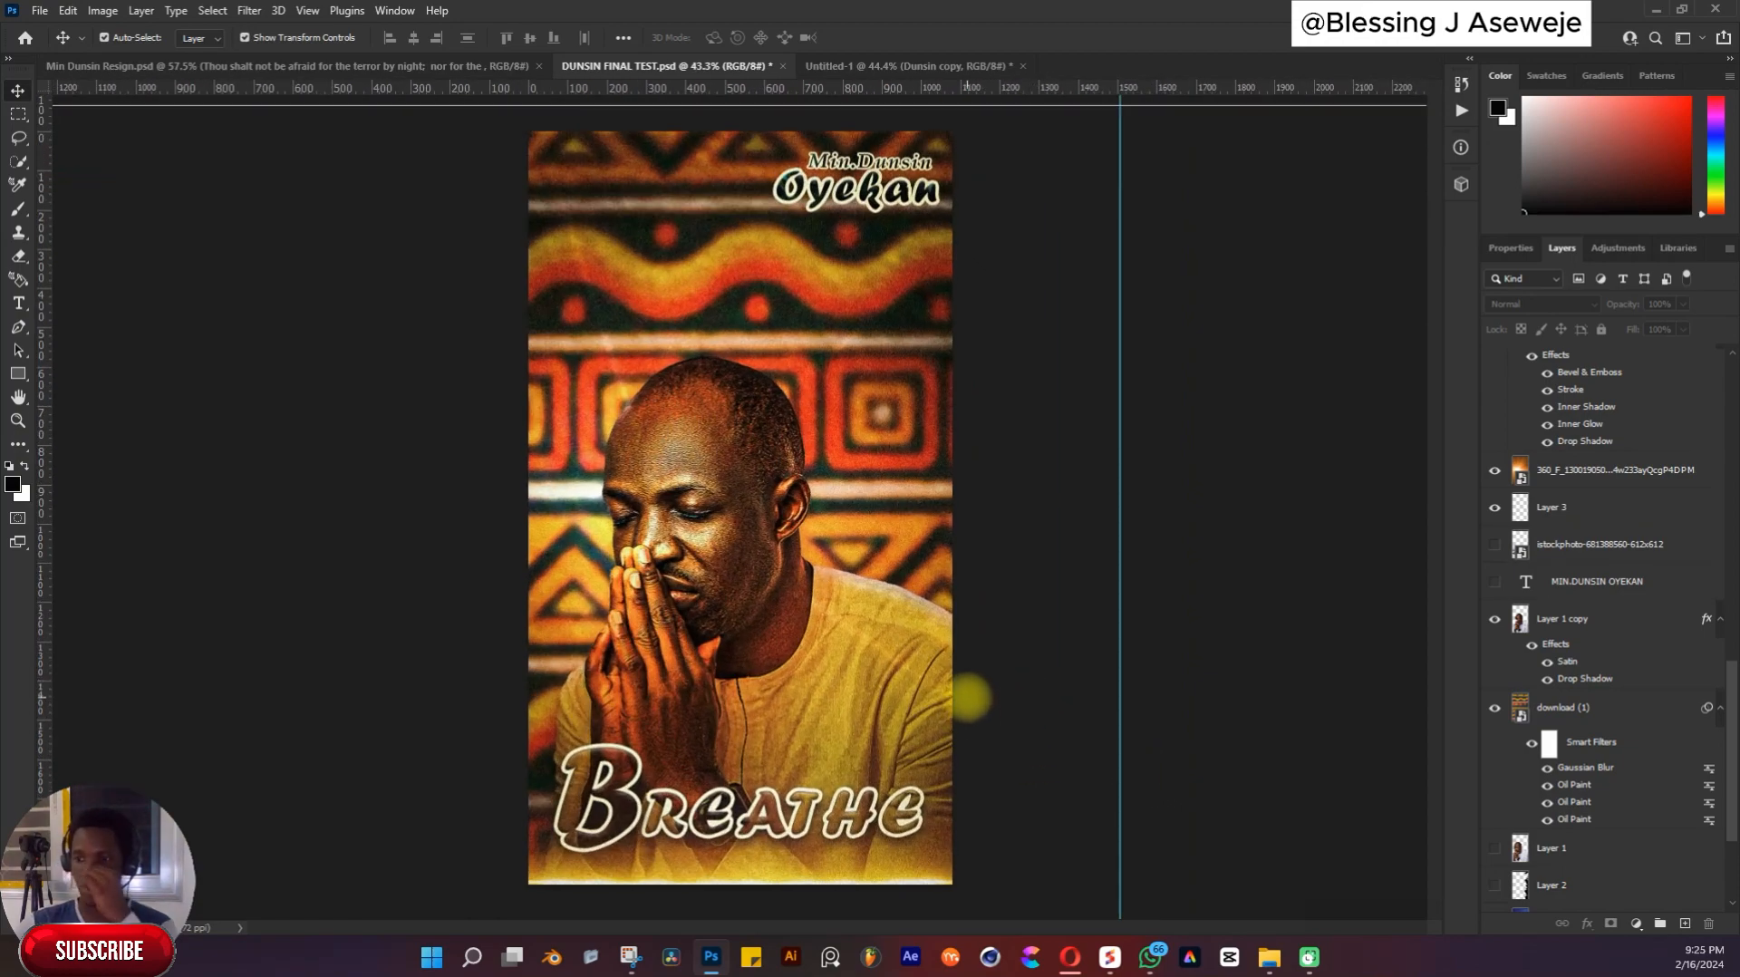
scroll(969, 698, "down", 2)
scroll(566, 591, "up", 3)
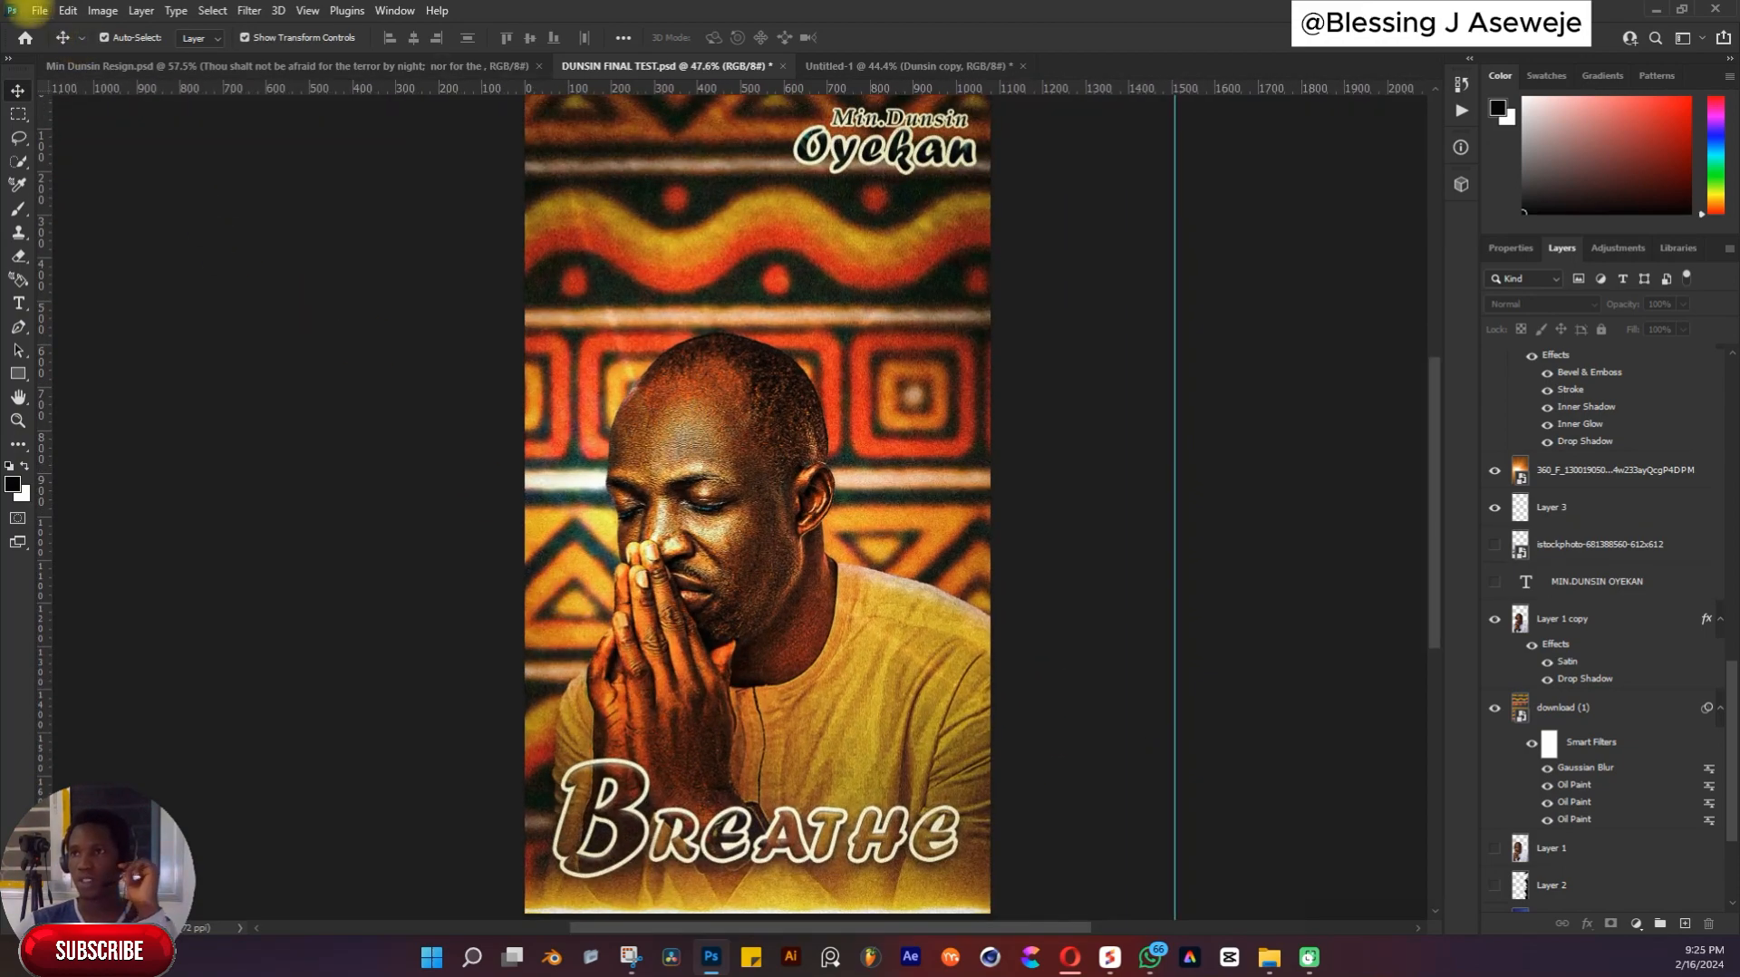
Create a new 1080 x 1920 px document named "Min Dunsin Poster" with a resolution of 300 pixels/inch
left_click(39, 10)
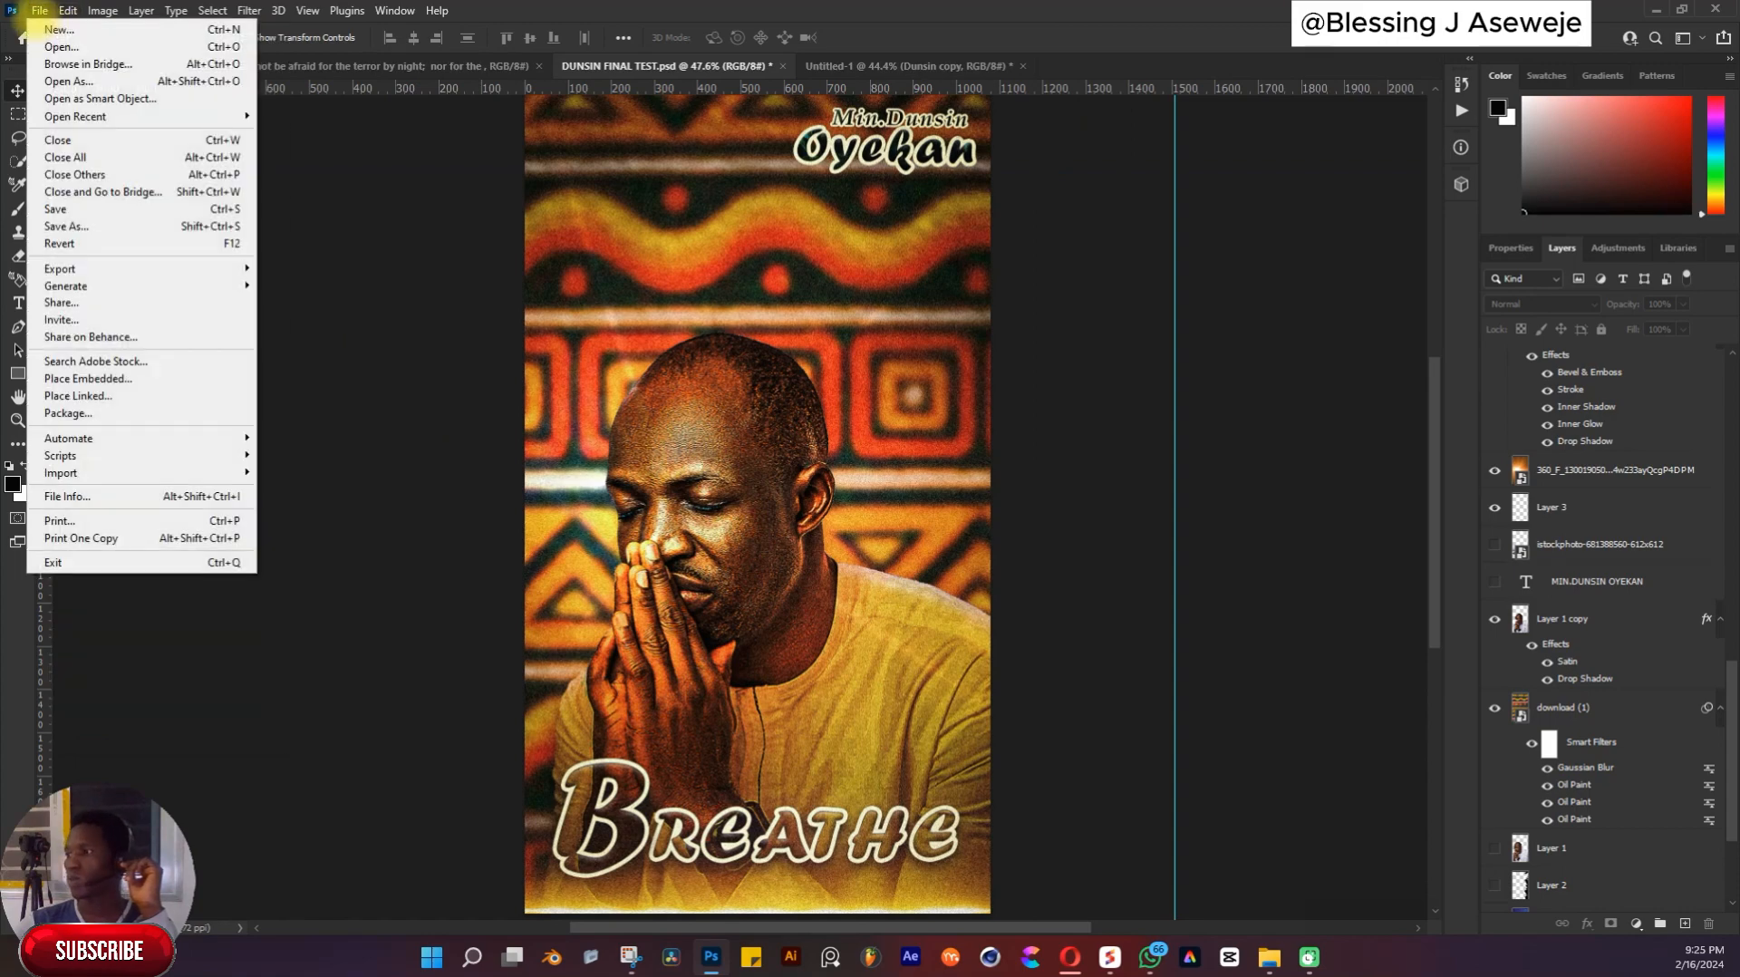
left_click(222, 29)
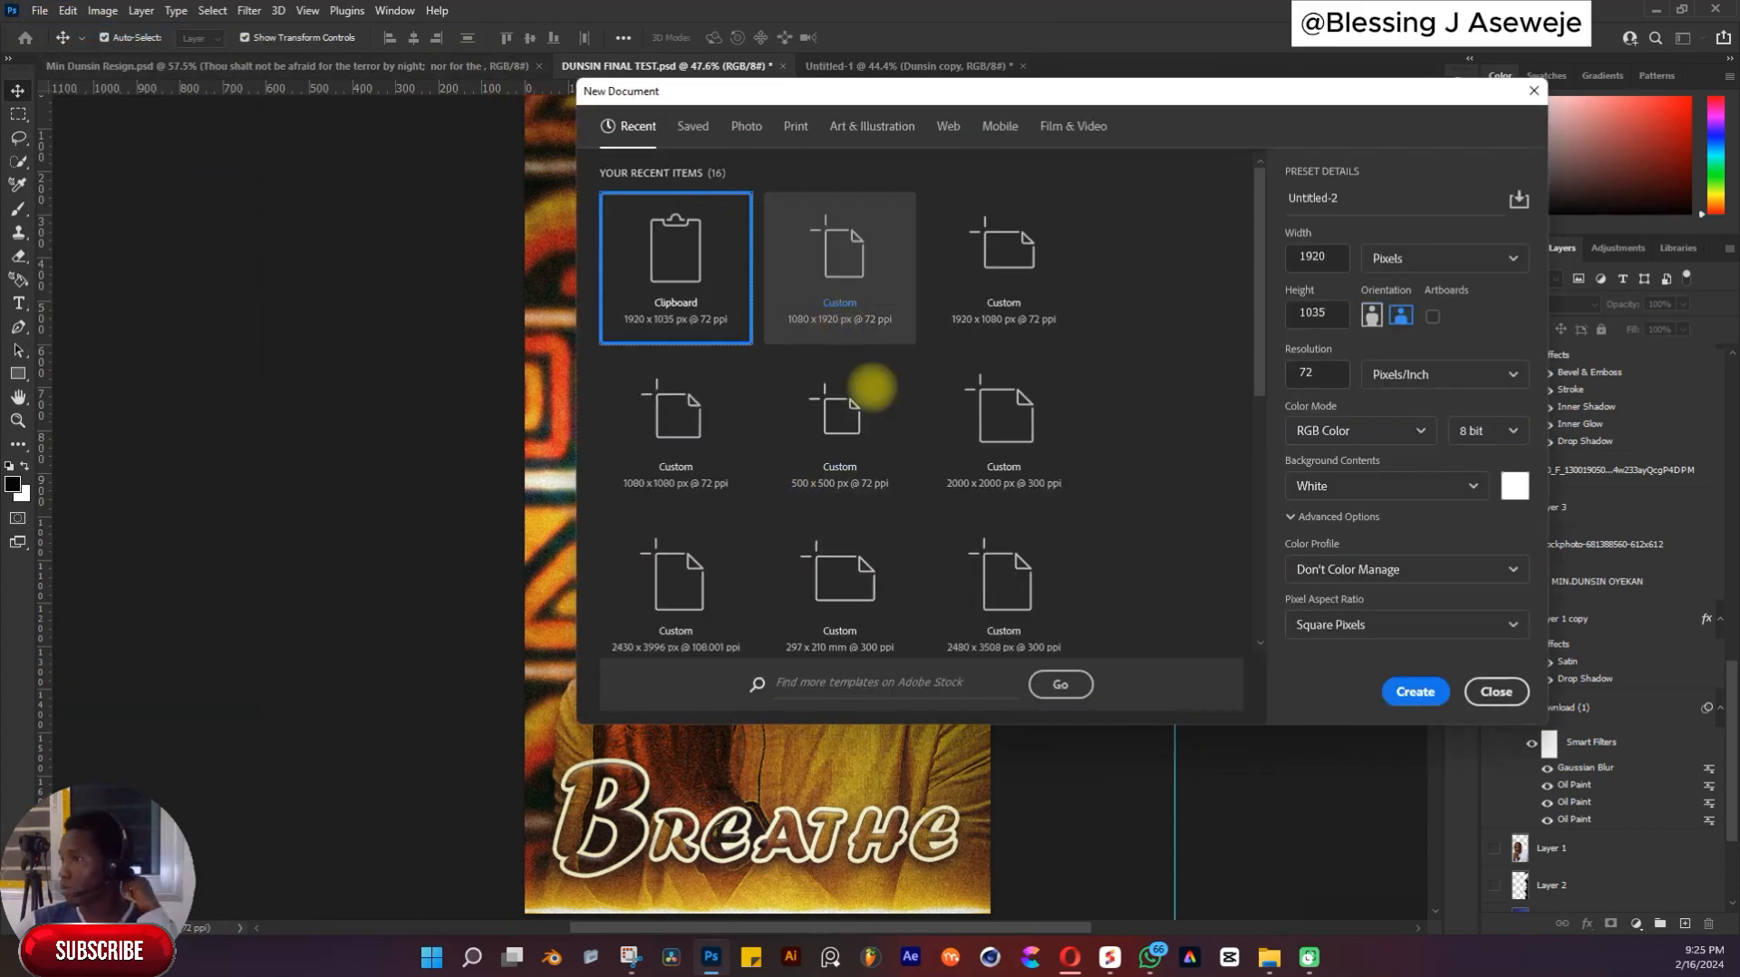
left_click(868, 299)
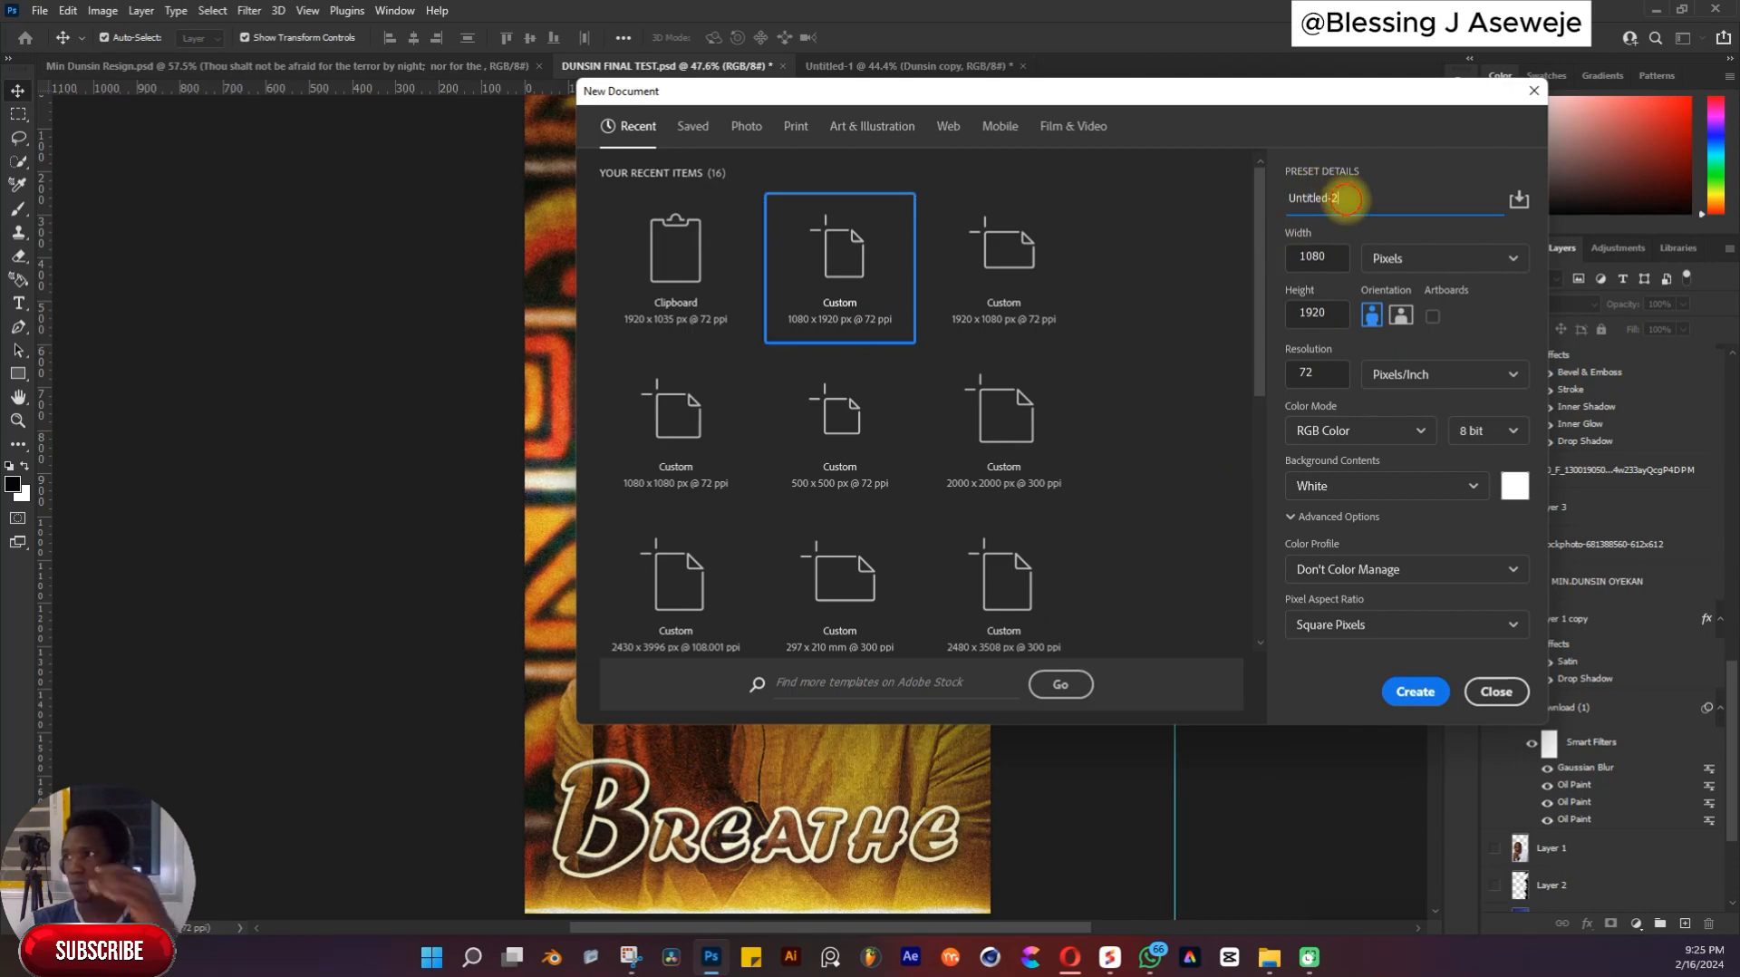
key("ctrl+a")
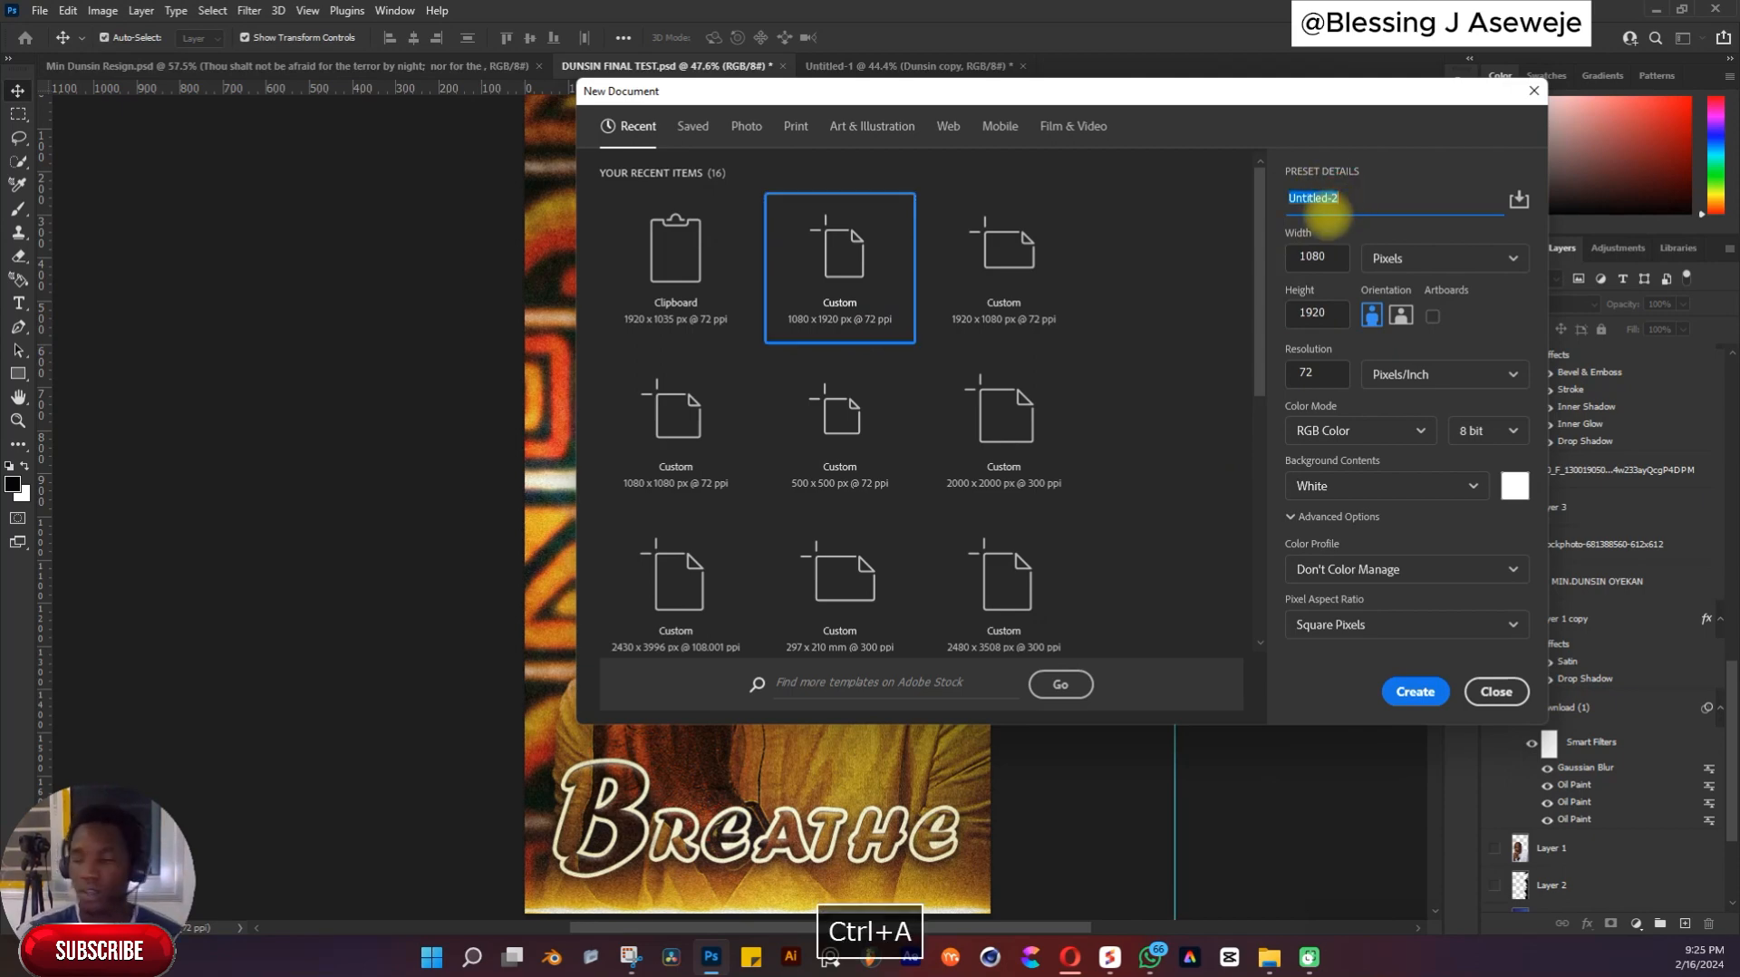
type("Min Dunsin Poster")
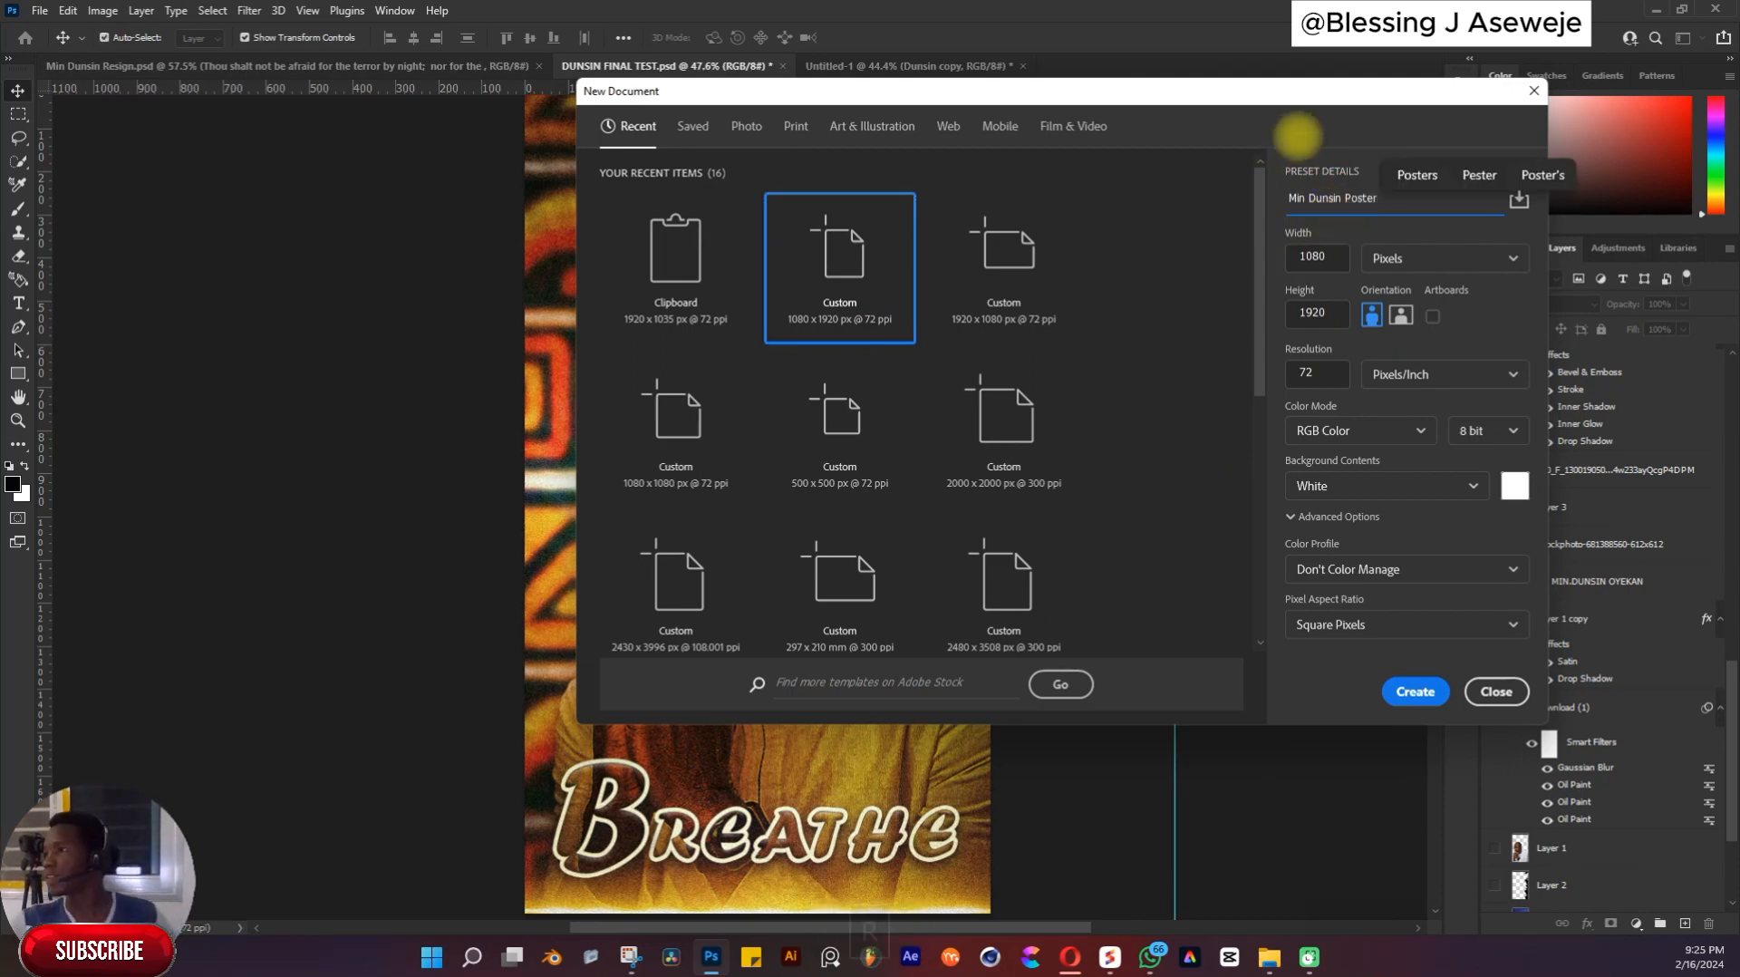
left_click(1316, 373)
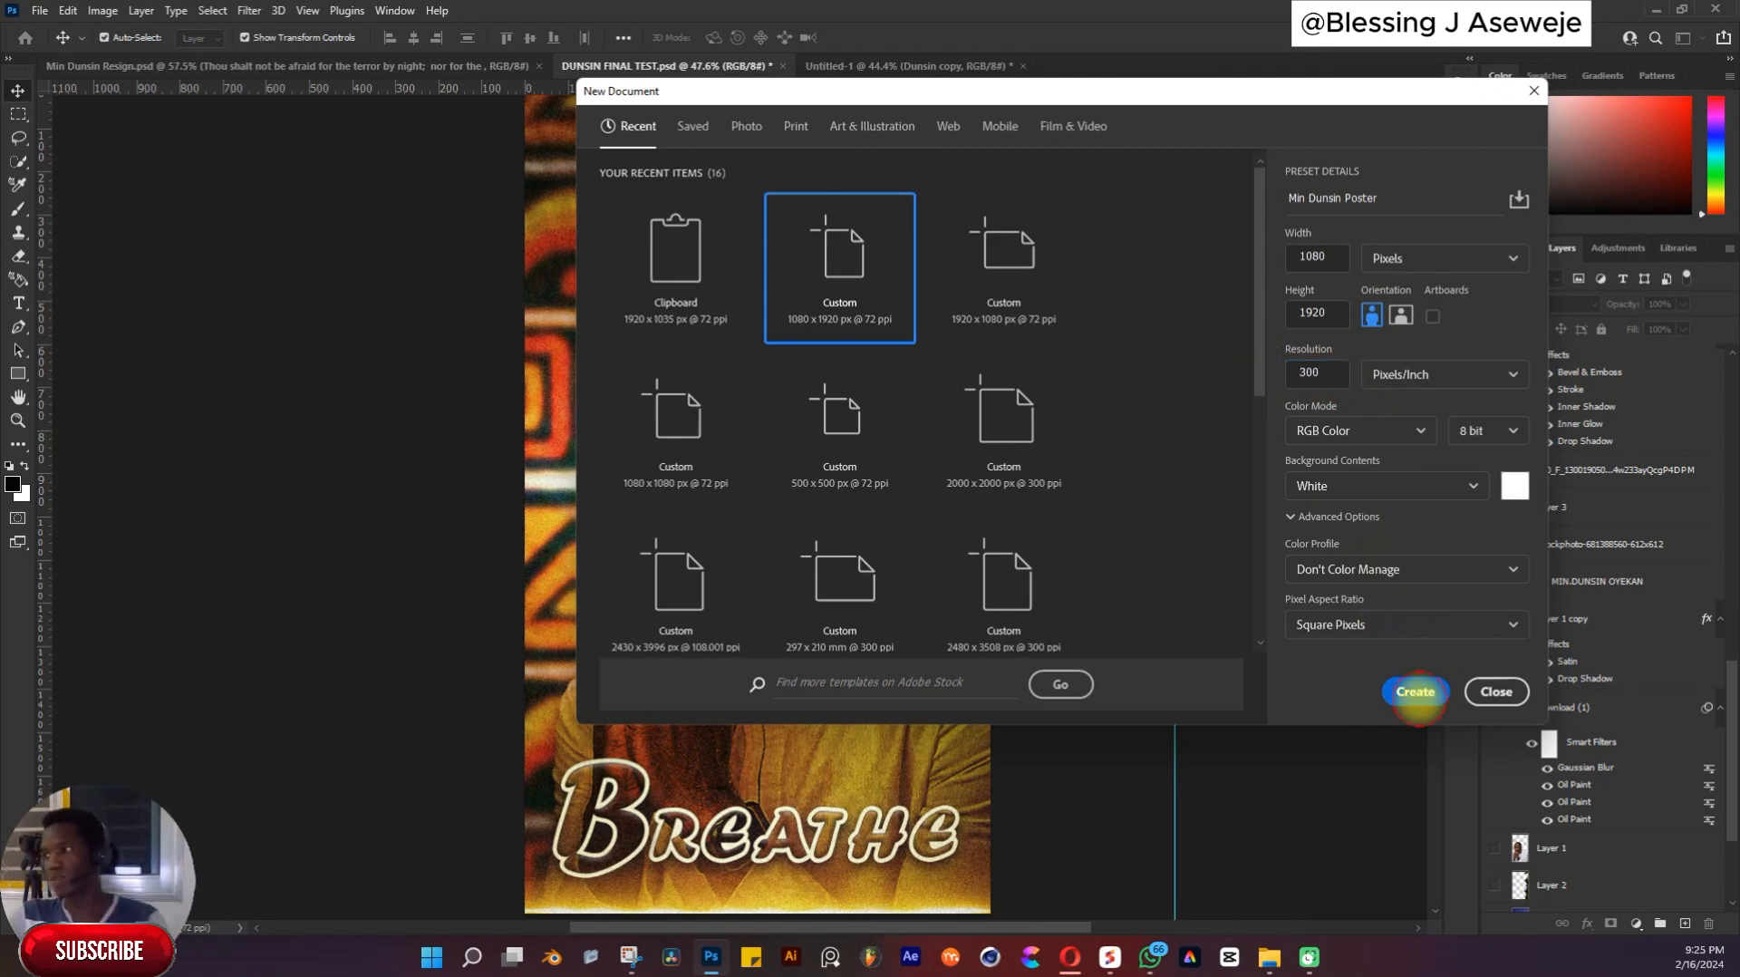
left_click(1416, 692)
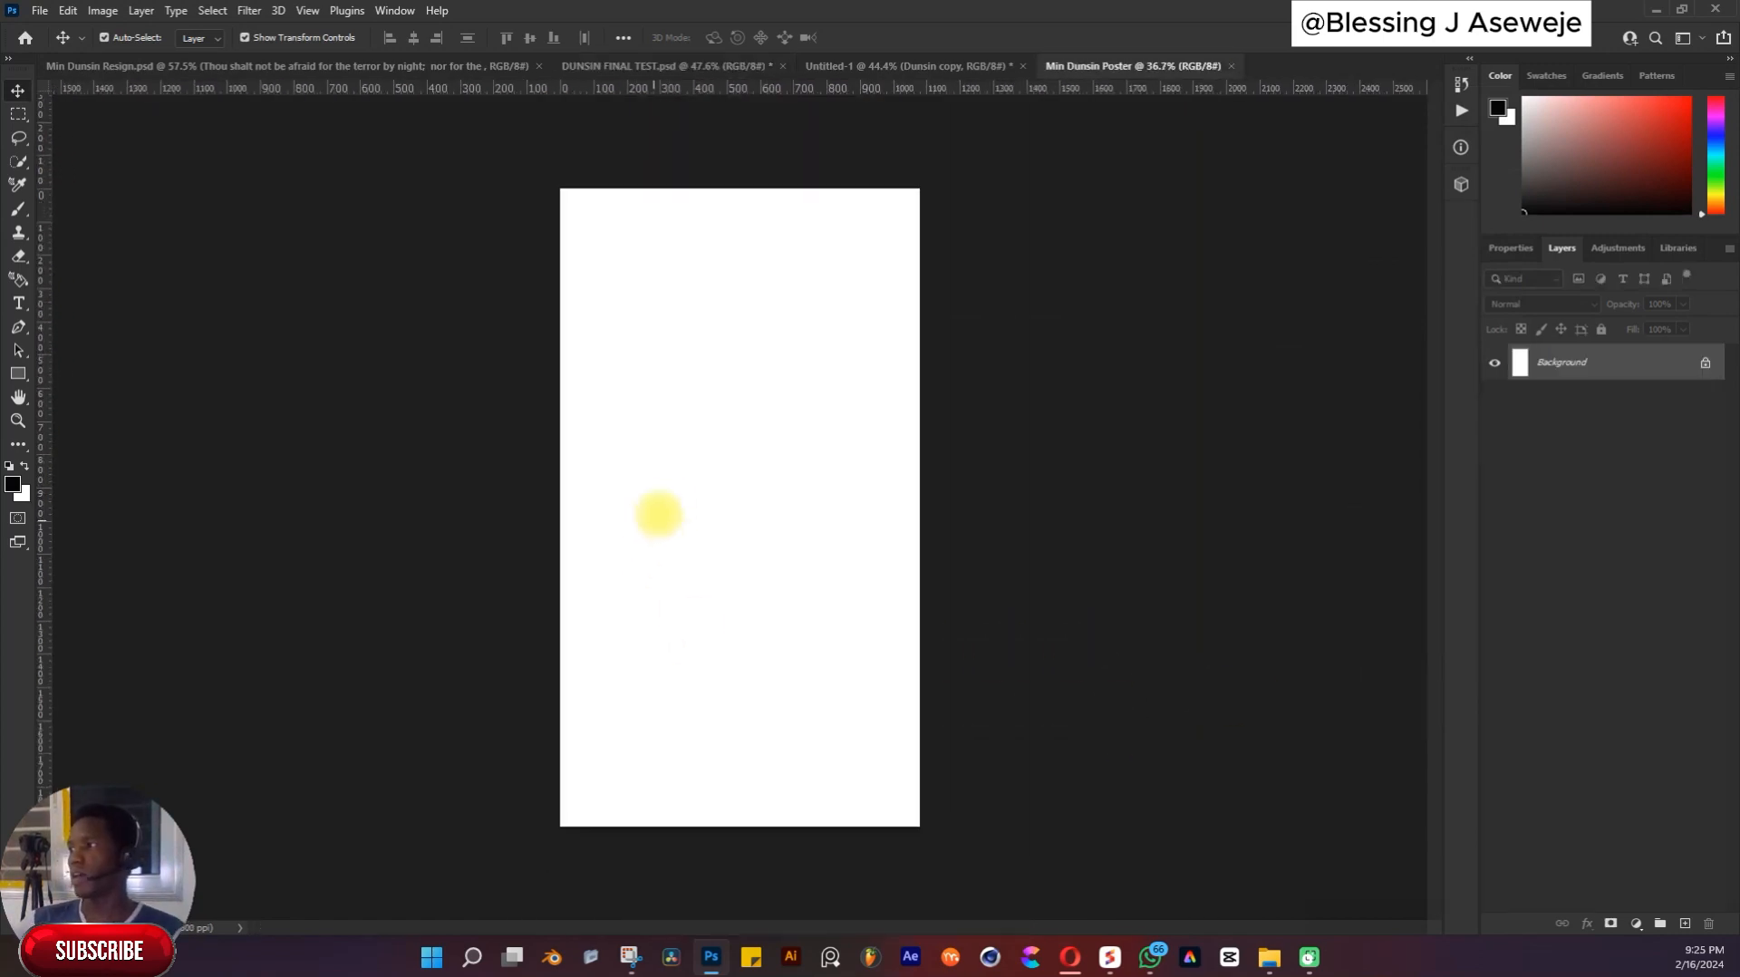
Place the praying portrait photo from the image folder into the new poster and shift it slightly down the canvas
scroll(666, 516, "up", 4)
scroll(644, 512, "down", 3)
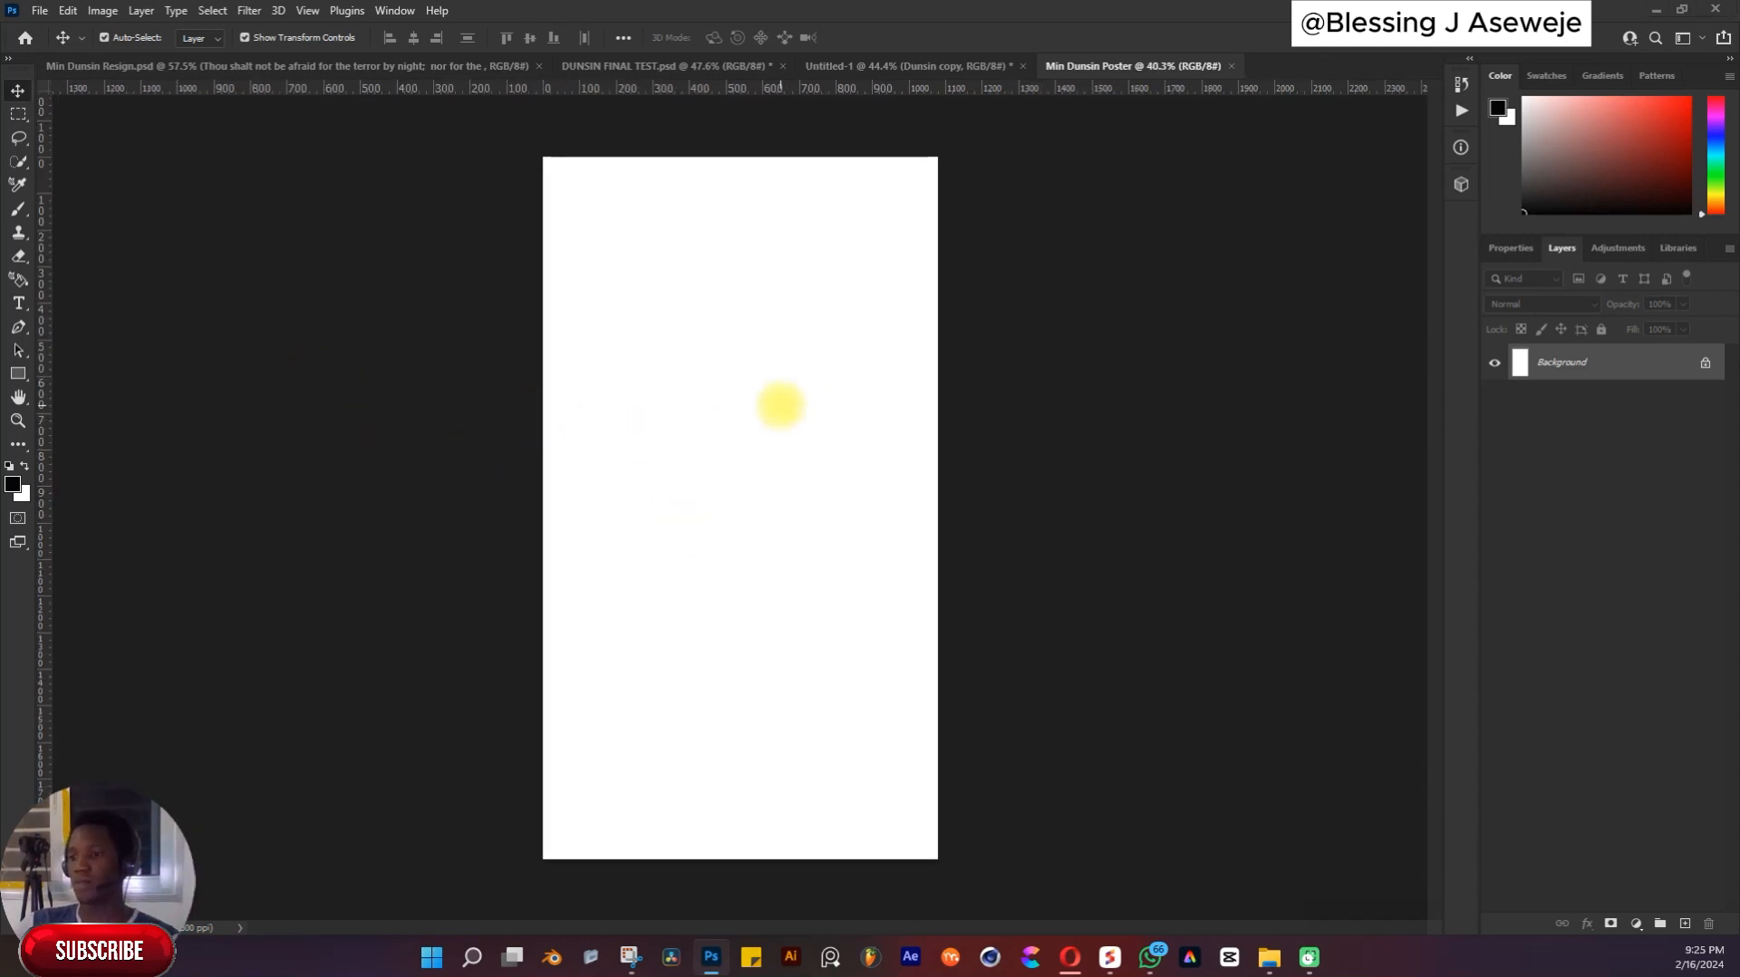
key("alt+Tab")
left_click(1147, 211)
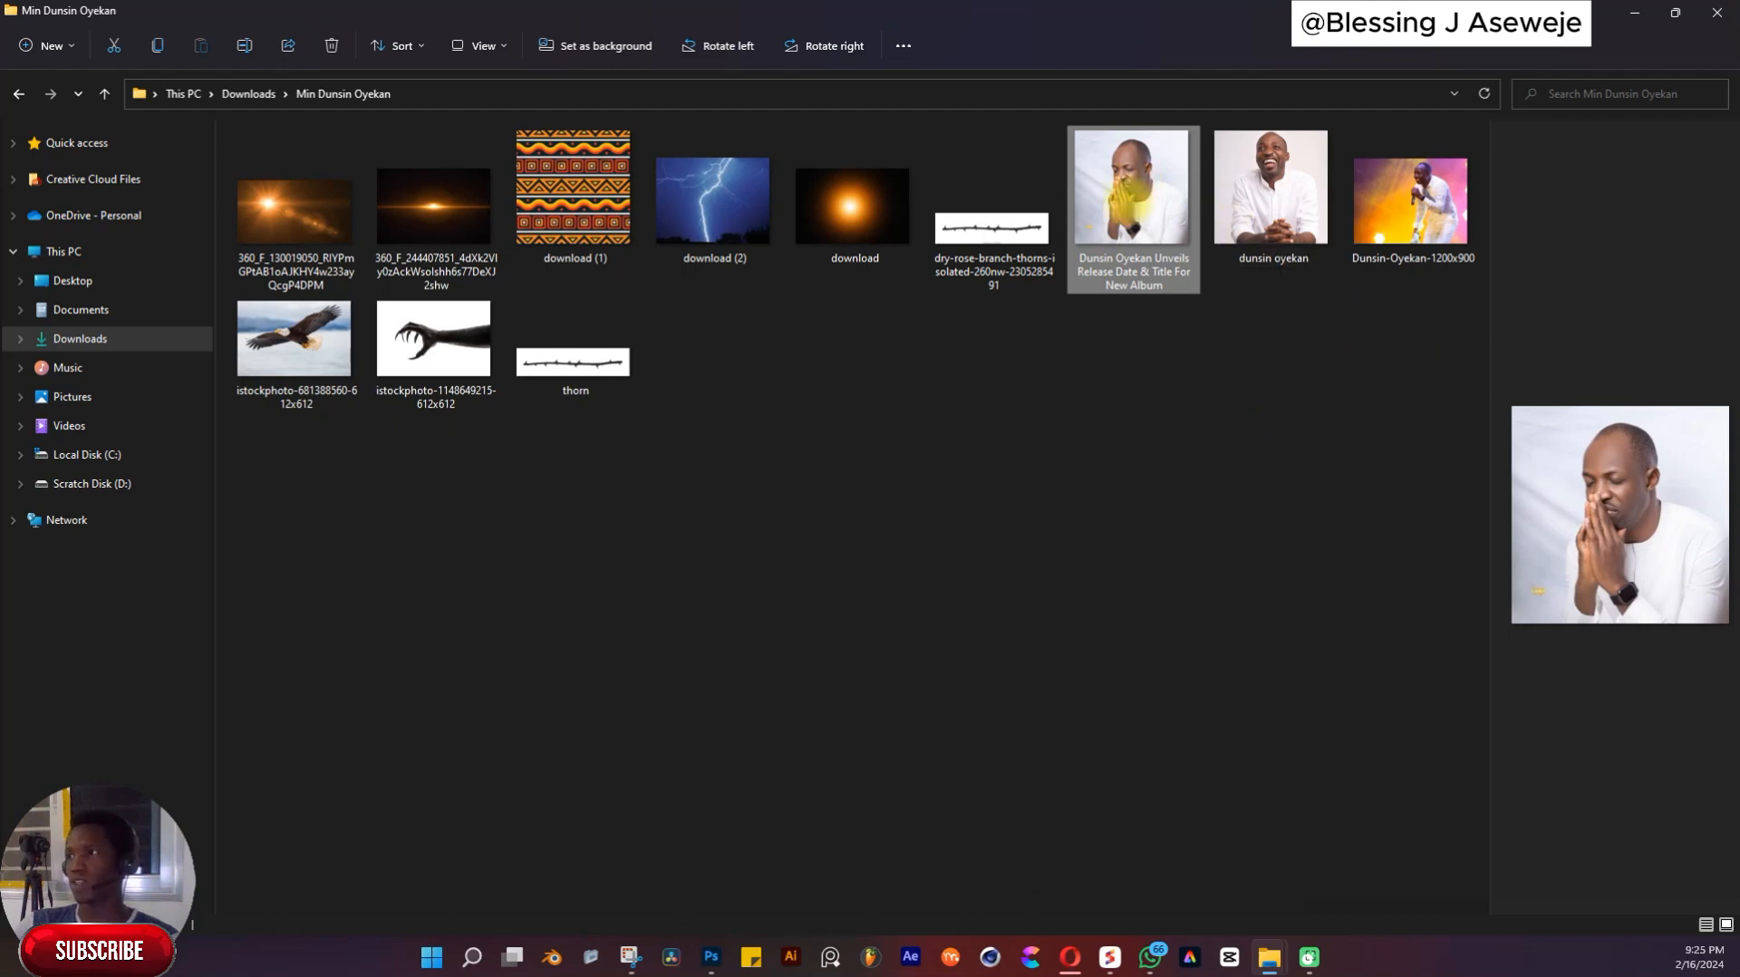
left_click_drag(1129, 198, 1125, 306)
key("alt+Tab")
left_click_drag(792, 399, 813, 447)
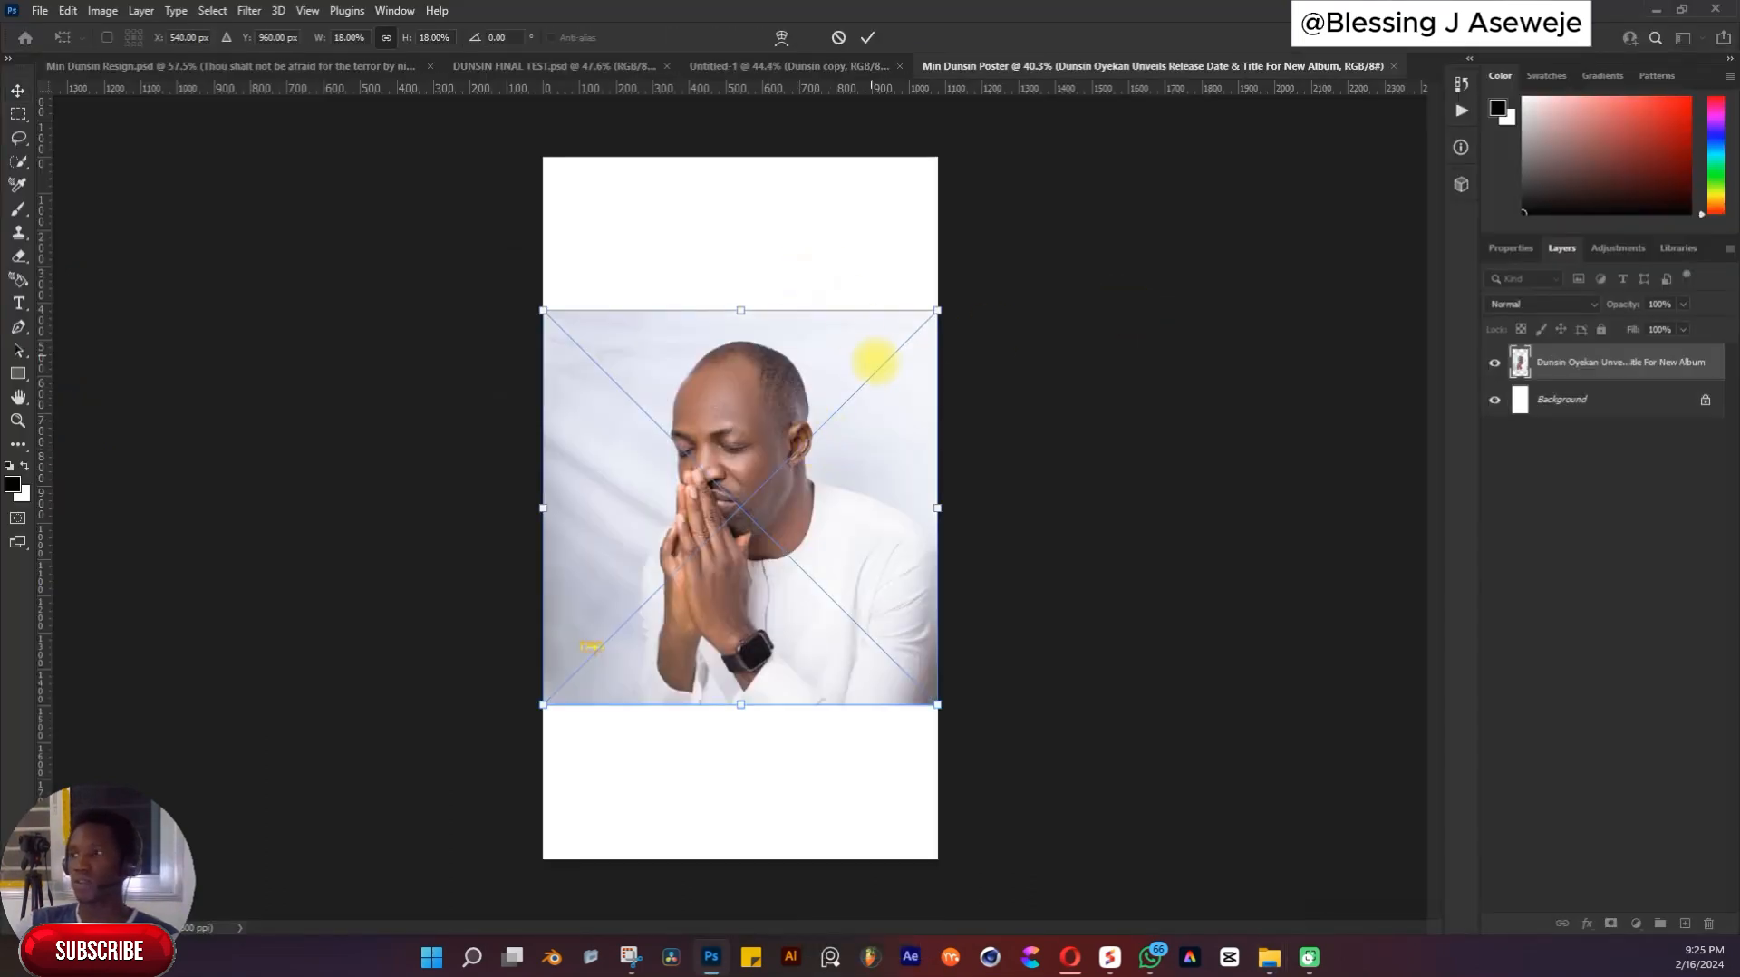
left_click(868, 37)
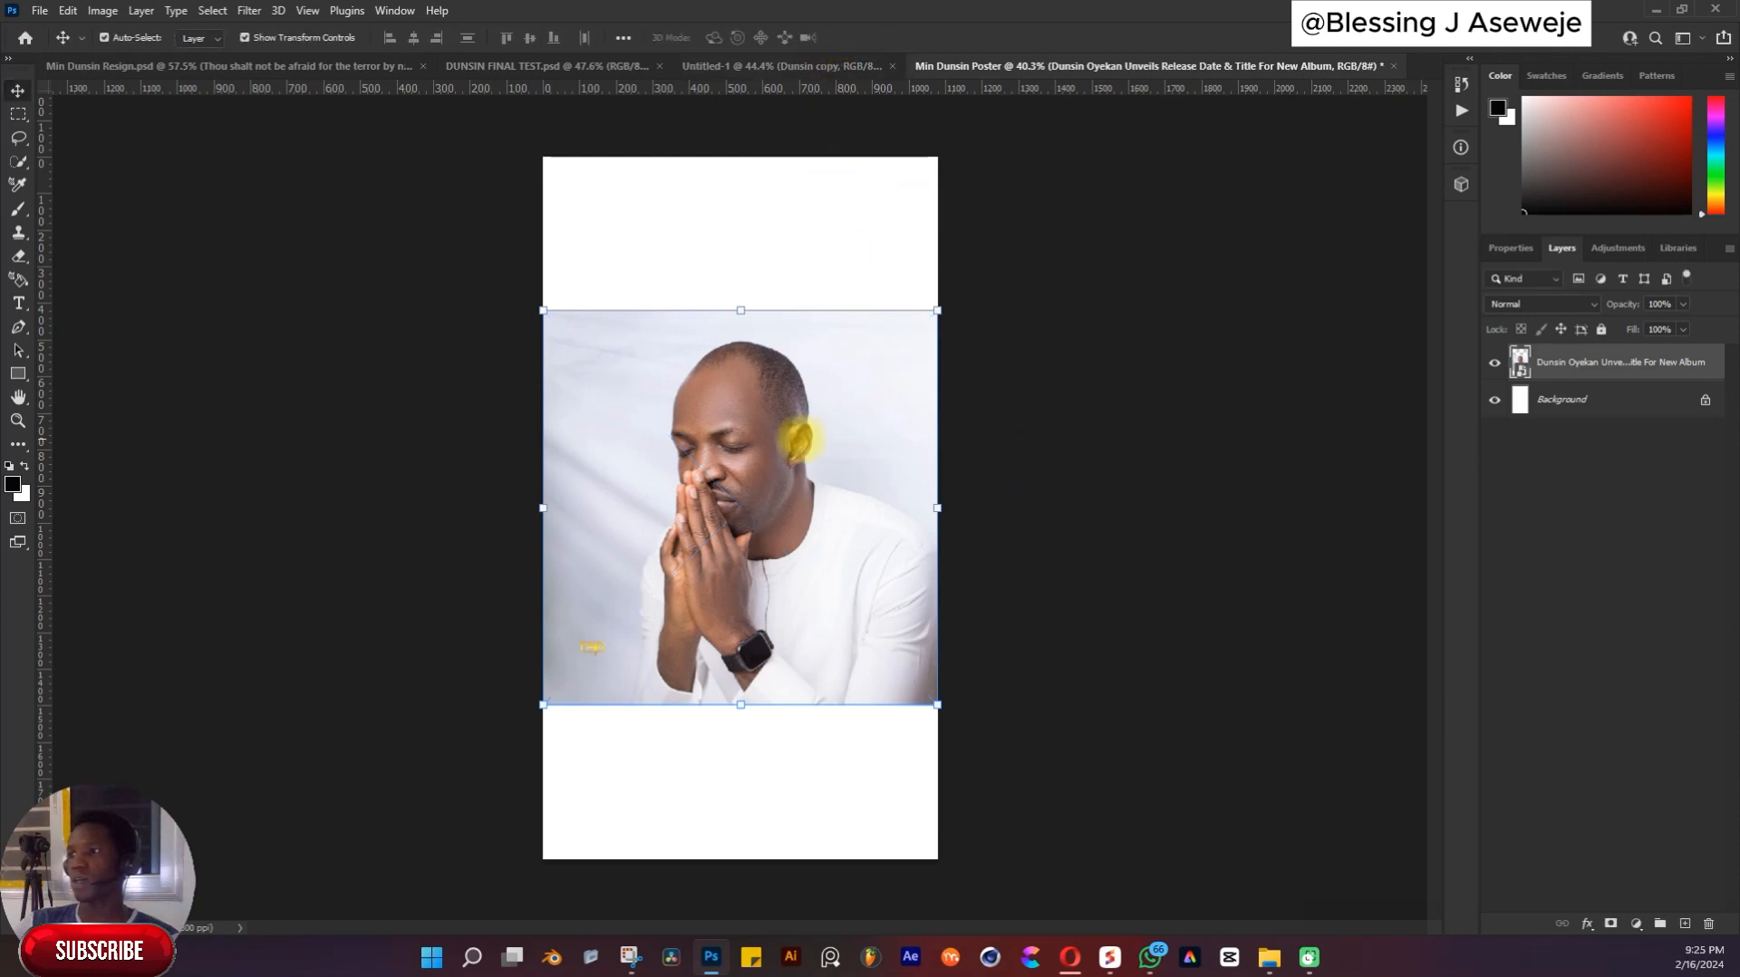
left_click_drag(797, 435, 761, 437)
Cut the praying man out onto a new layer with Select Subject and hide the original photo layer
left_click(212, 11)
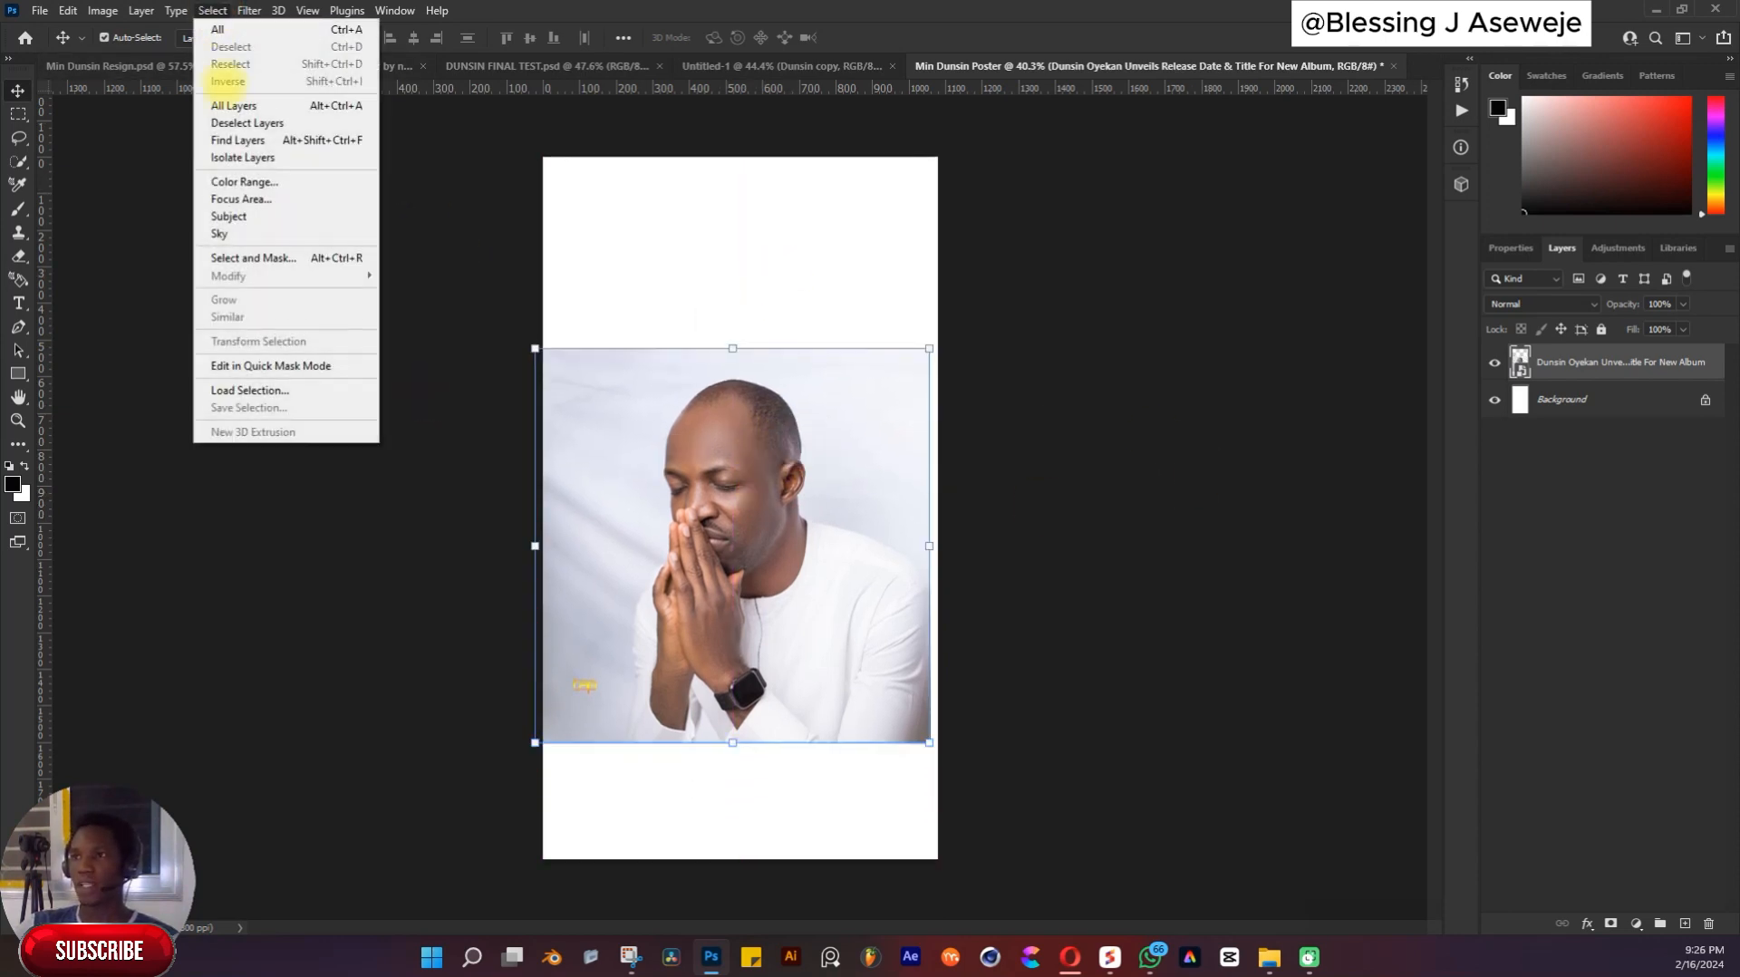
left_click(228, 217)
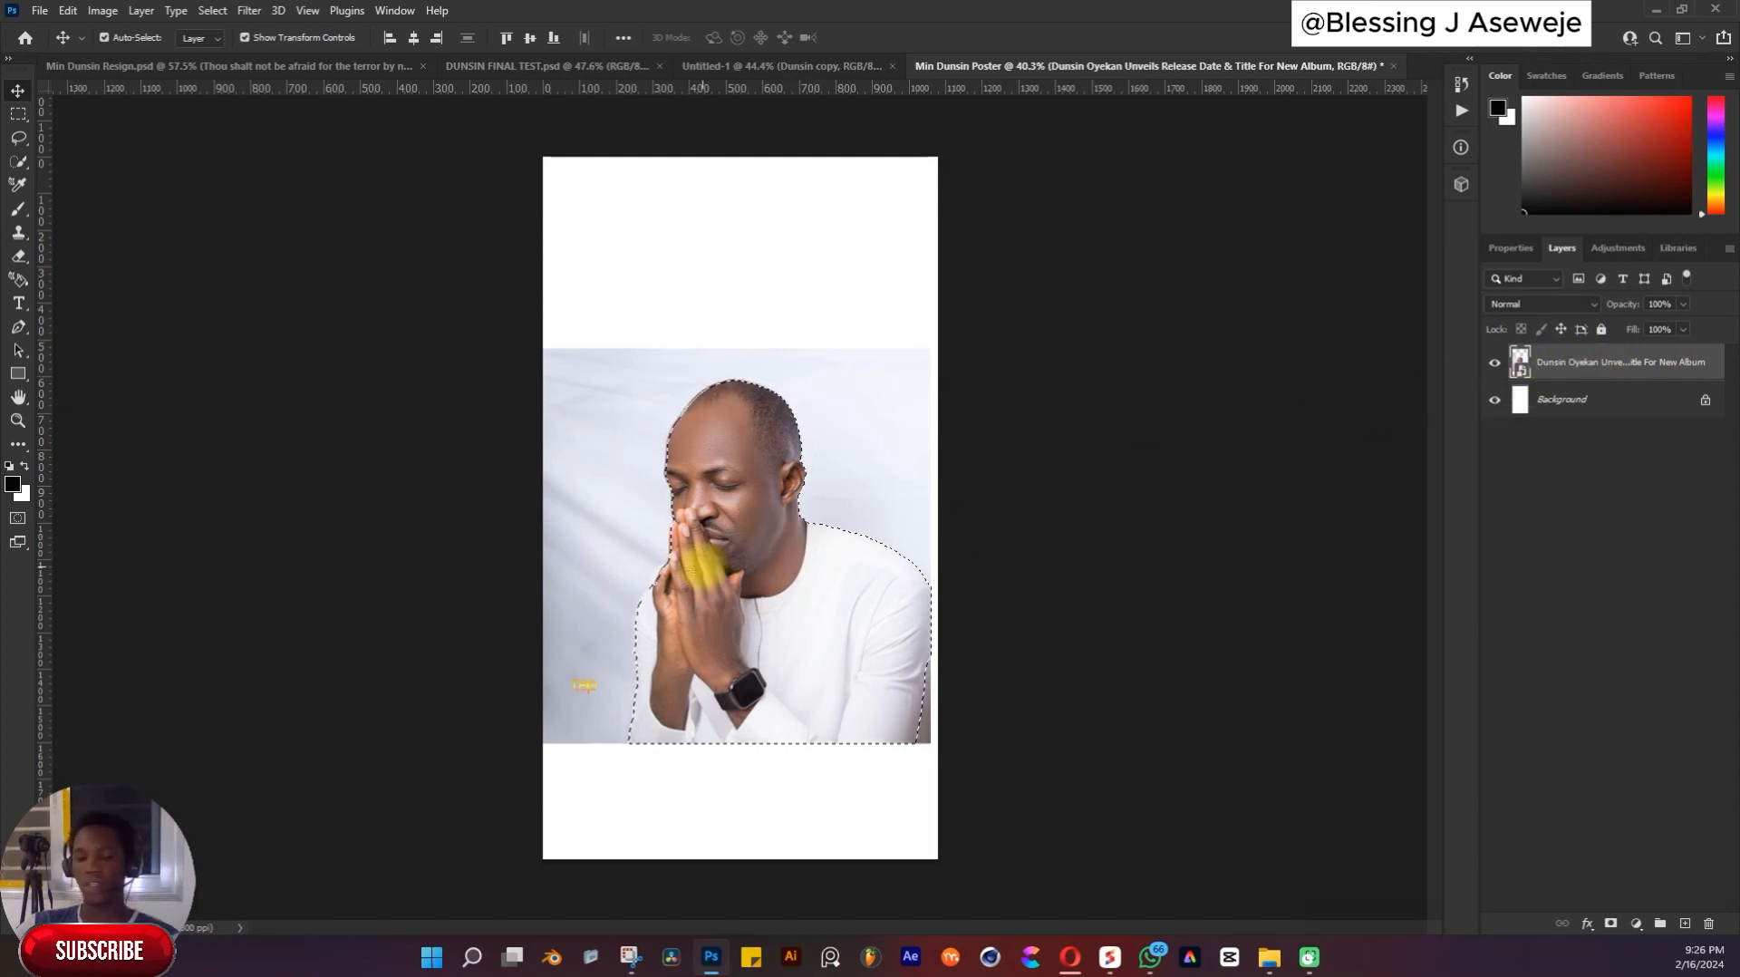
key("ctrl+j")
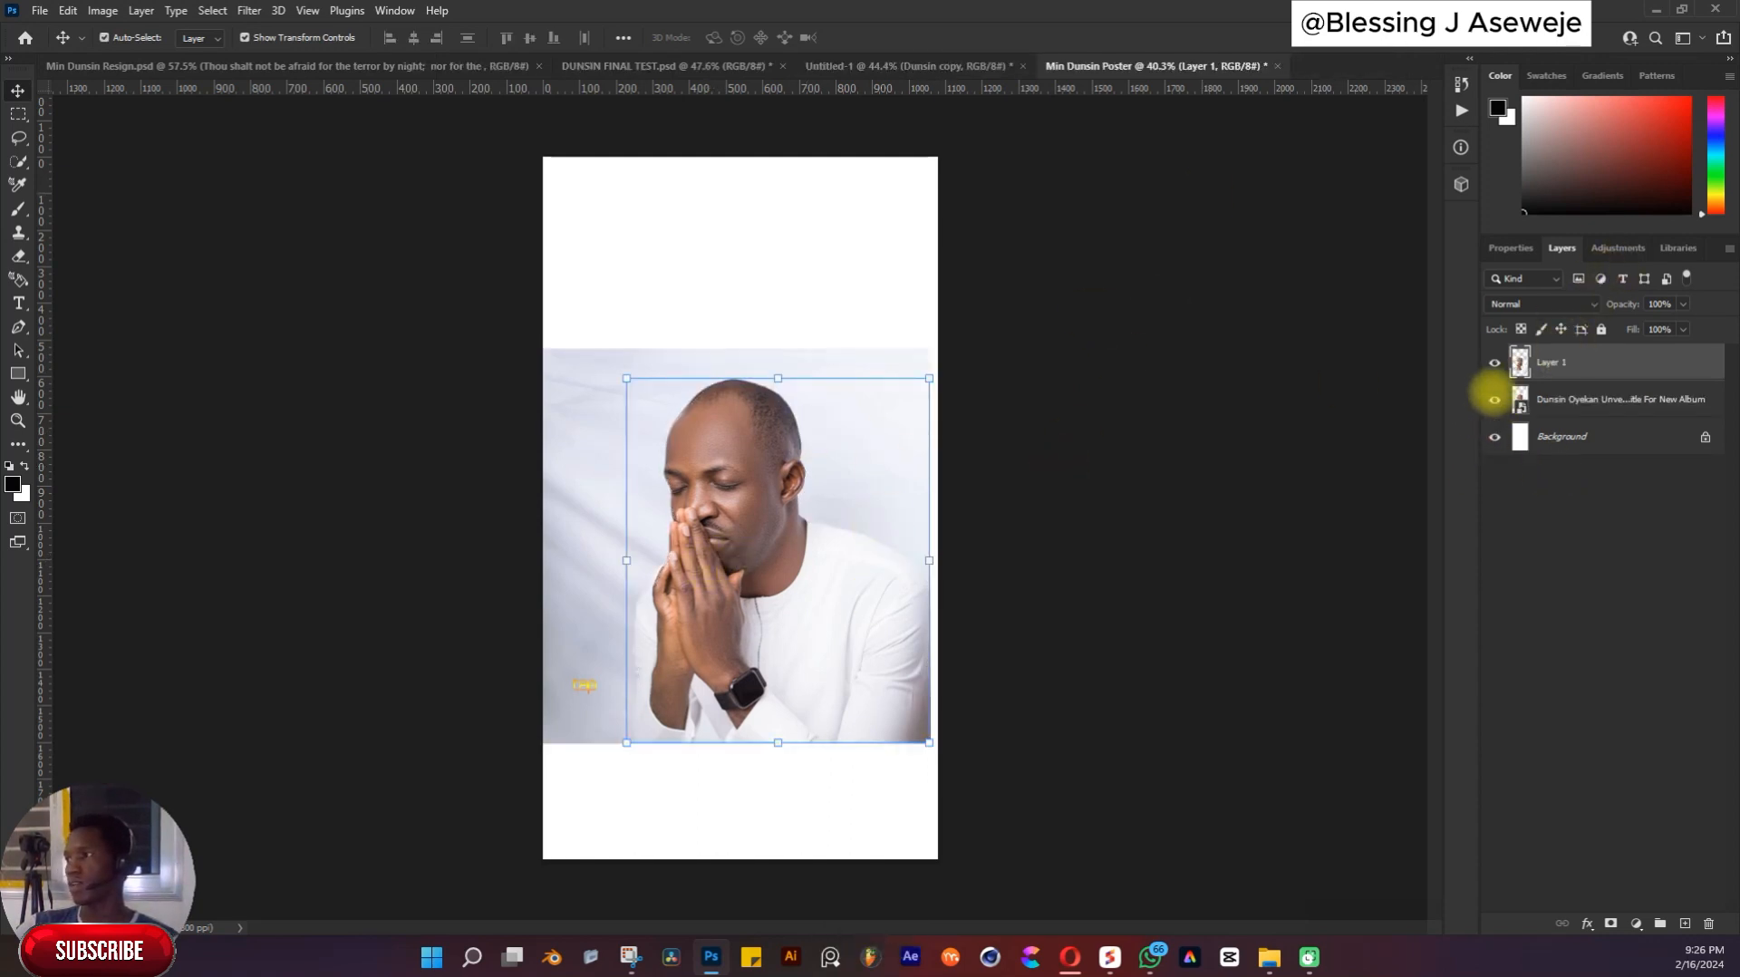
left_click(1493, 399)
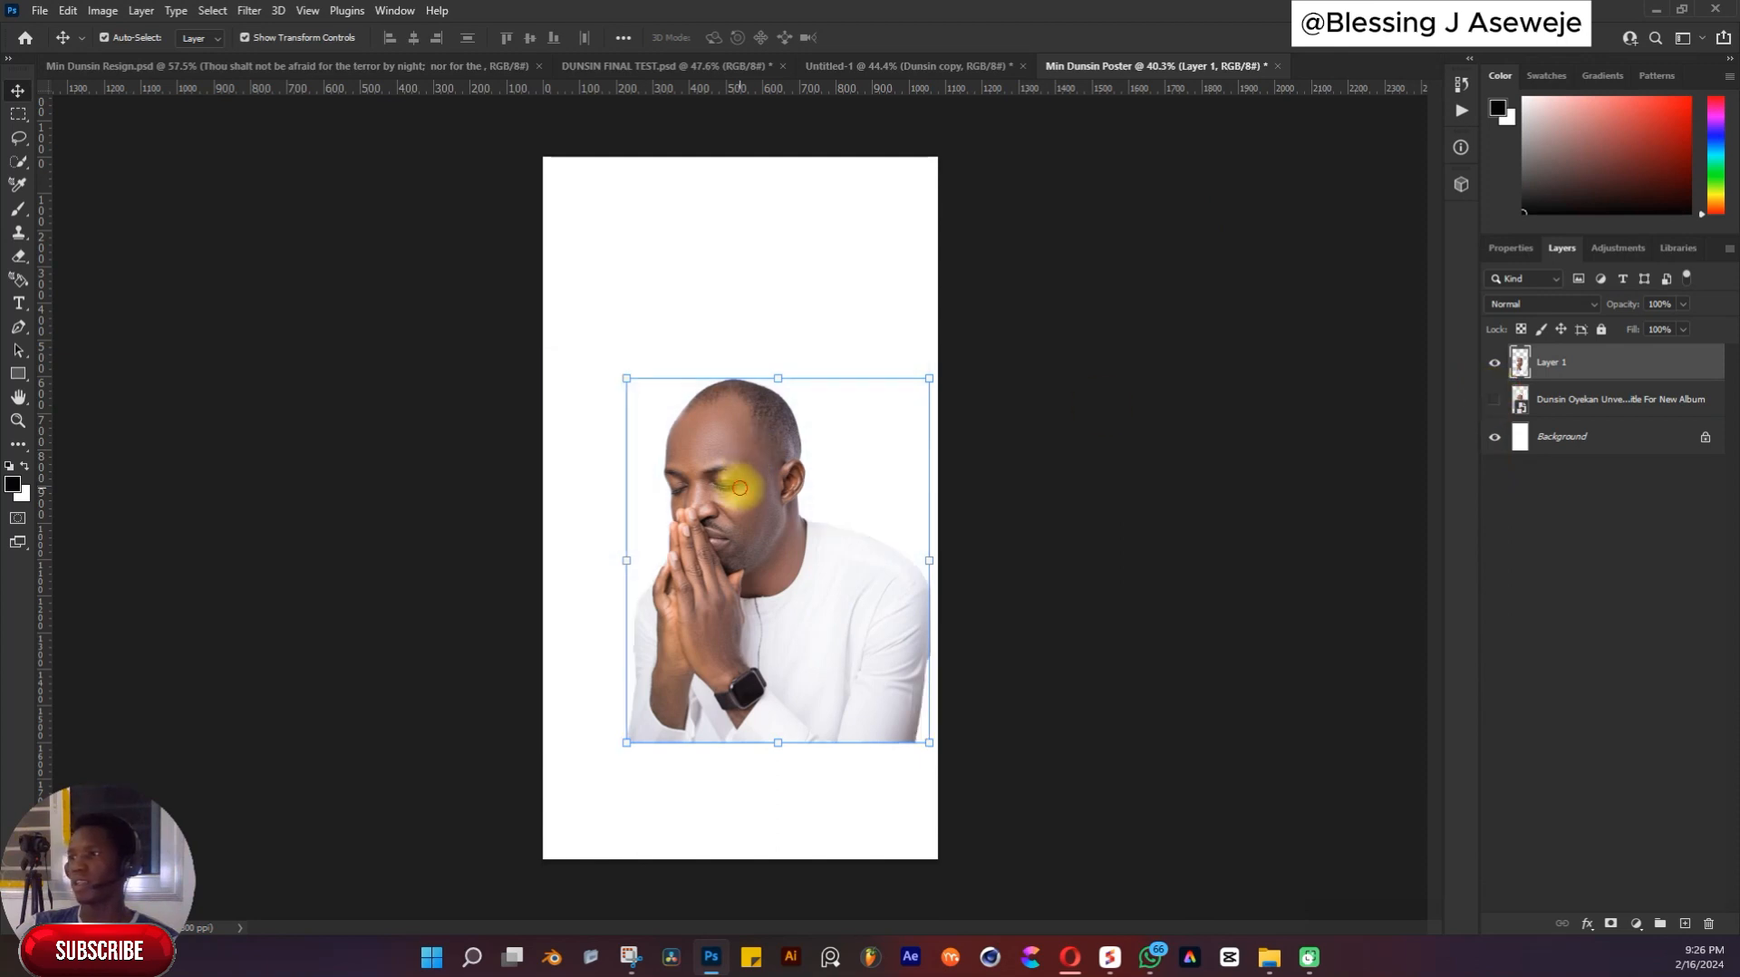
Enlarge the cut-out praying man to about 142% and position him across the full width of the canvas's lower part
left_click_drag(740, 488, 719, 399)
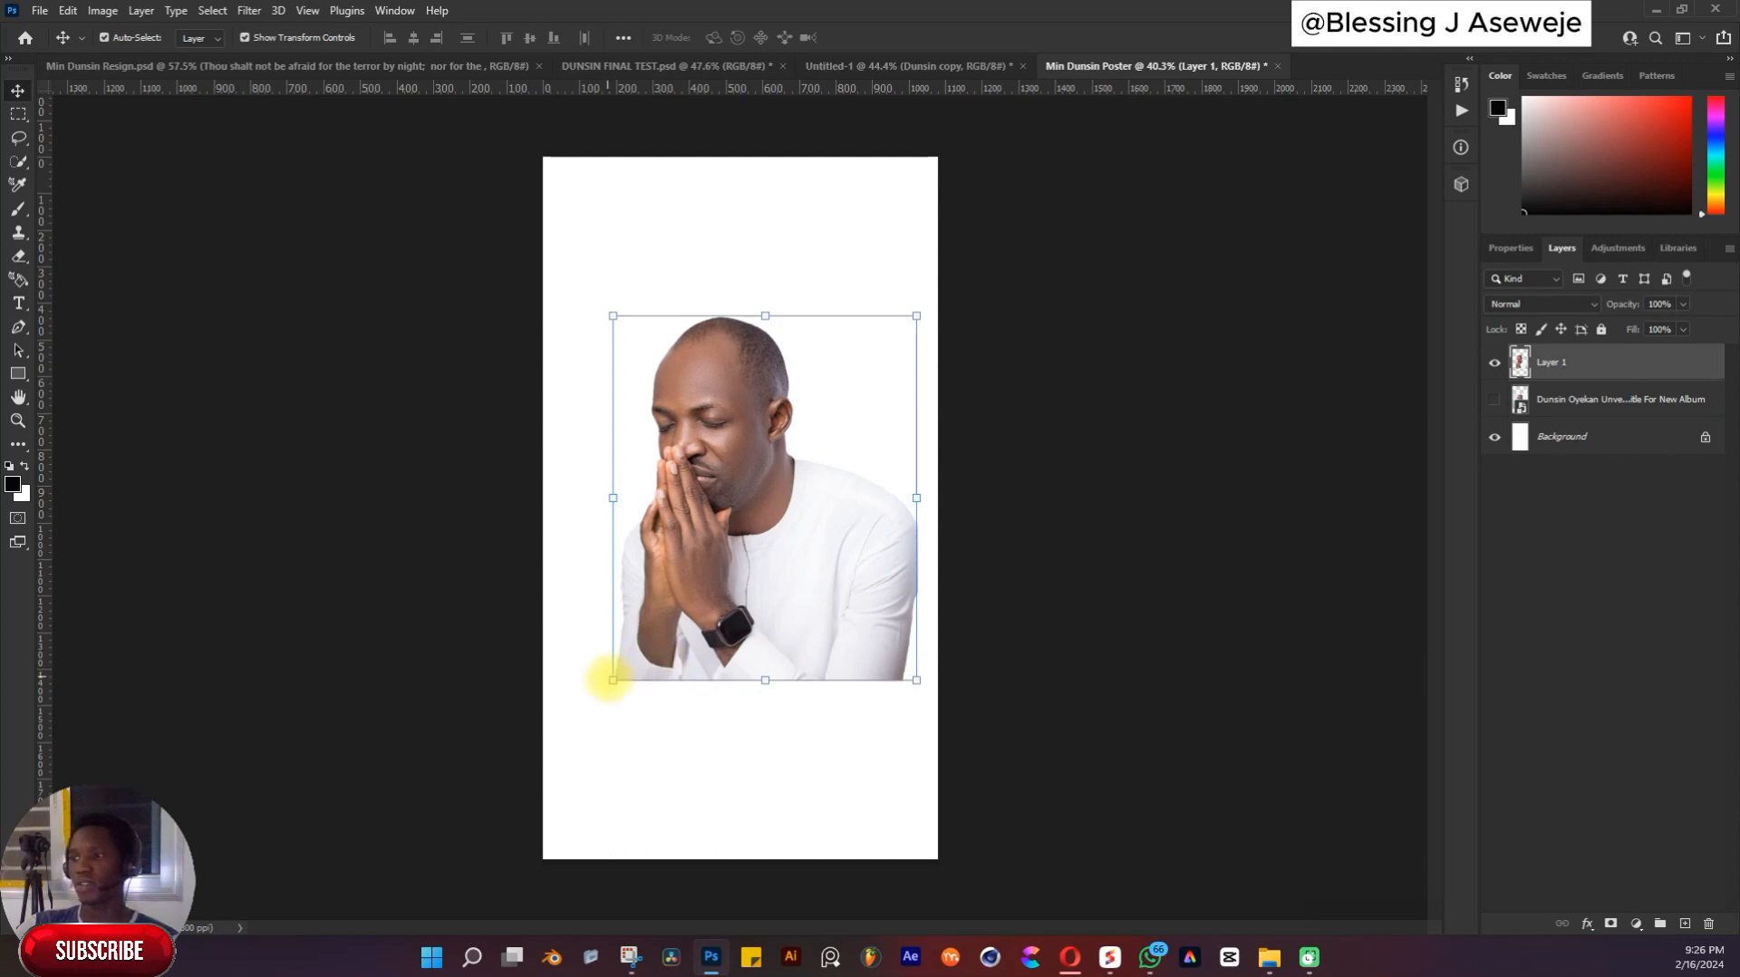
left_click_drag(613, 680, 523, 787)
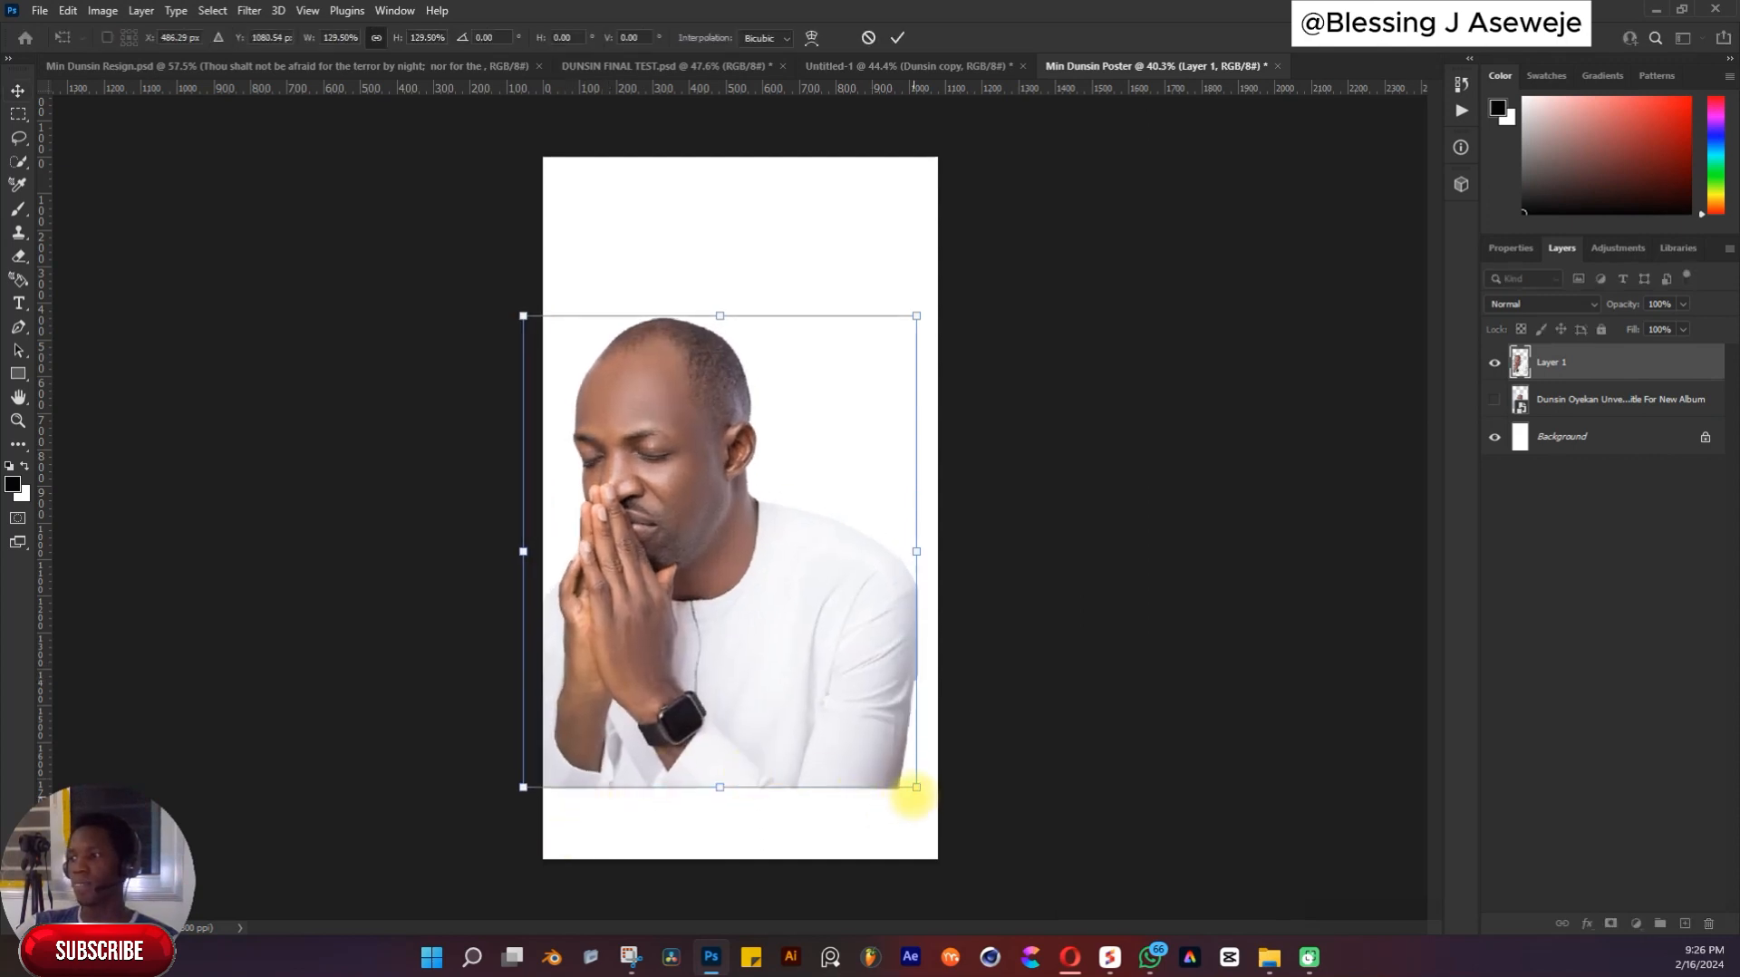
left_click_drag(917, 787, 948, 826)
mouse_move(870, 669)
left_mouse_down()
mouse_move(885, 711)
mouse_move(876, 696)
left_mouse_up()
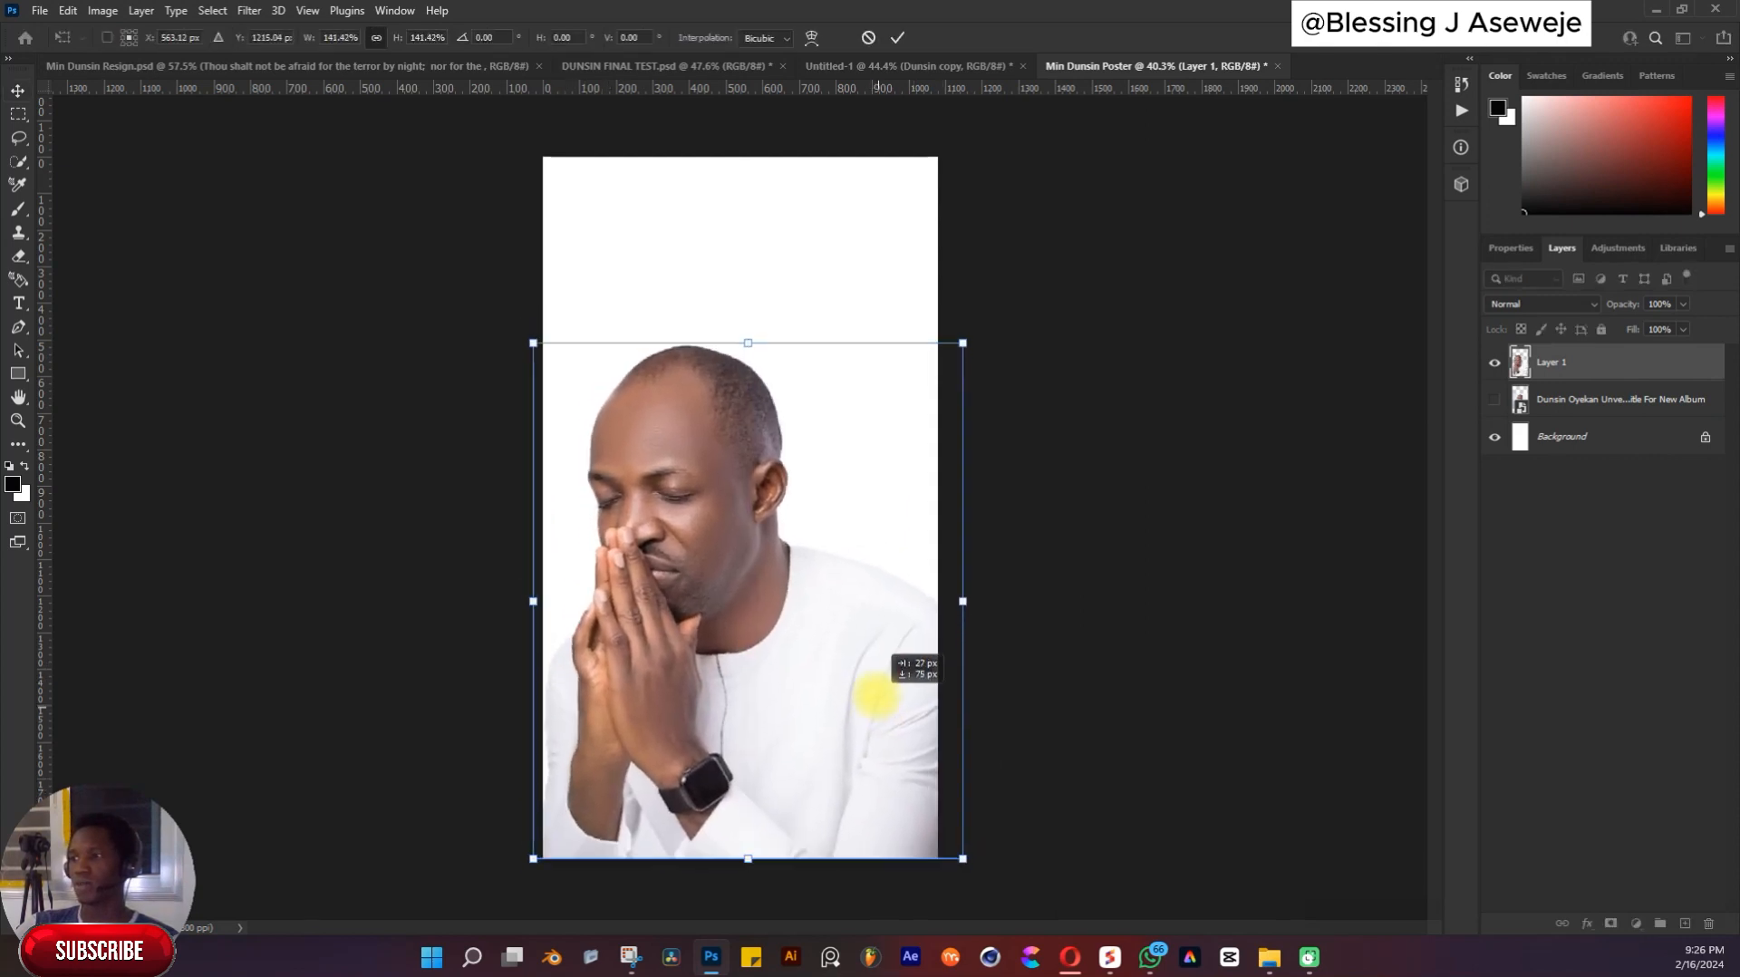
mouse_move(963, 343)
left_mouse_down()
mouse_move(921, 355)
mouse_move(950, 357)
left_mouse_up()
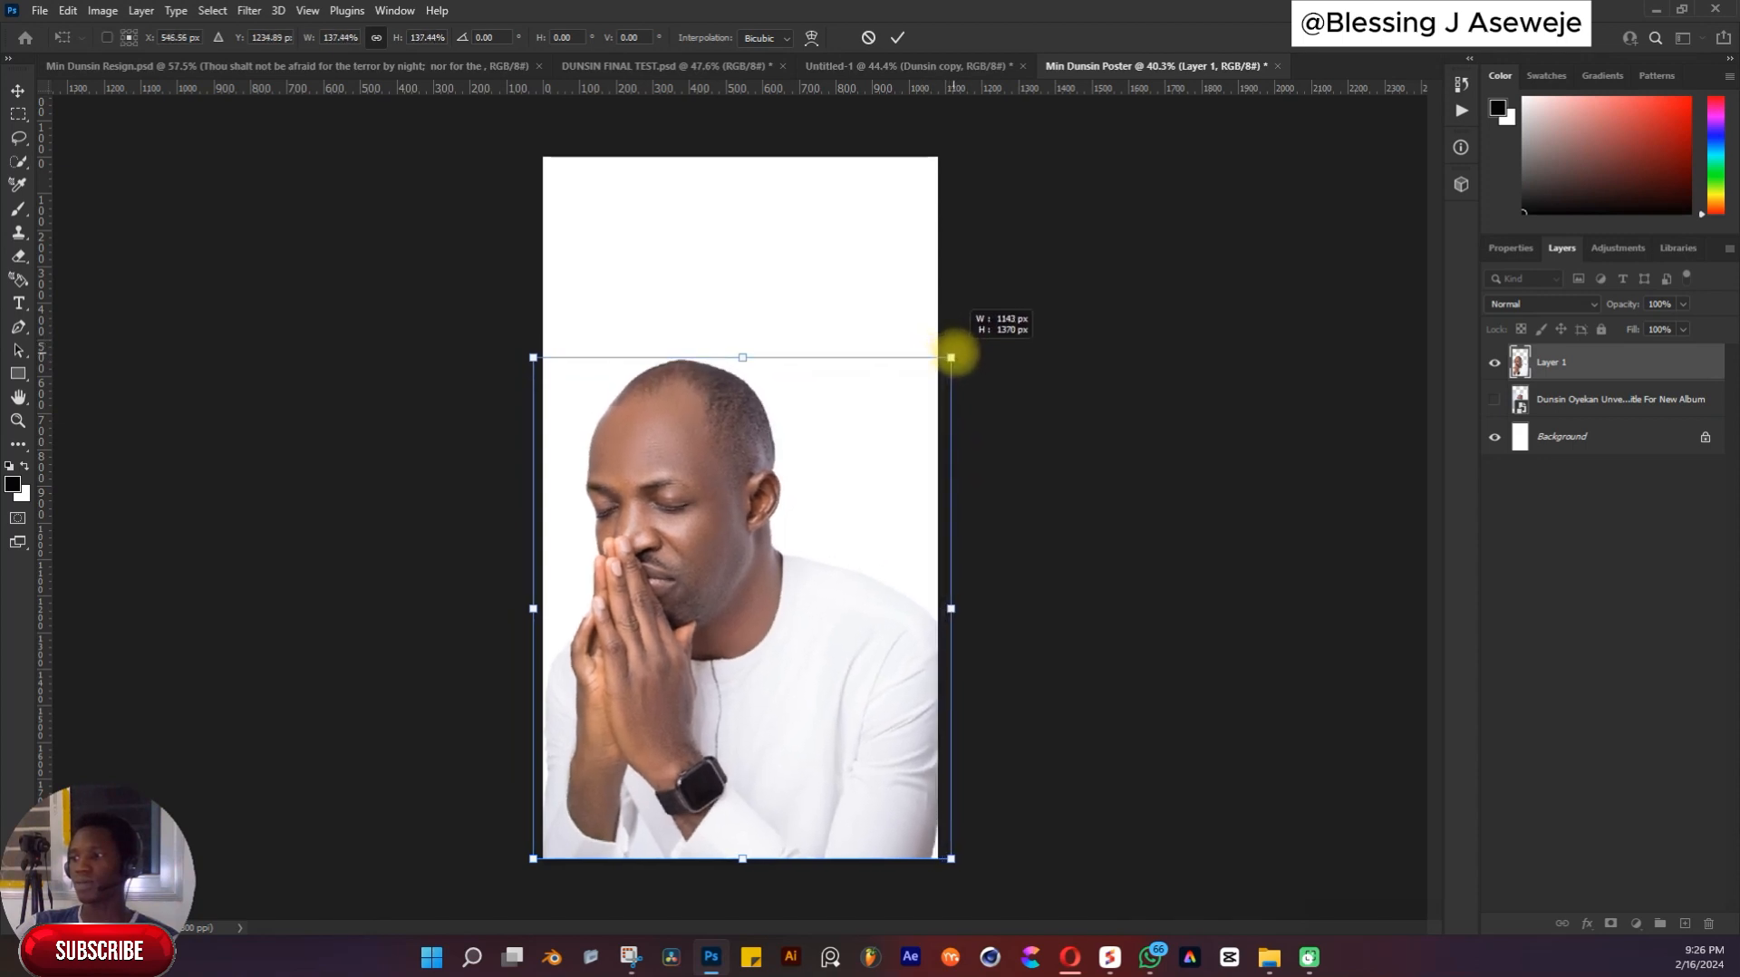
left_click_drag(950, 857, 960, 869)
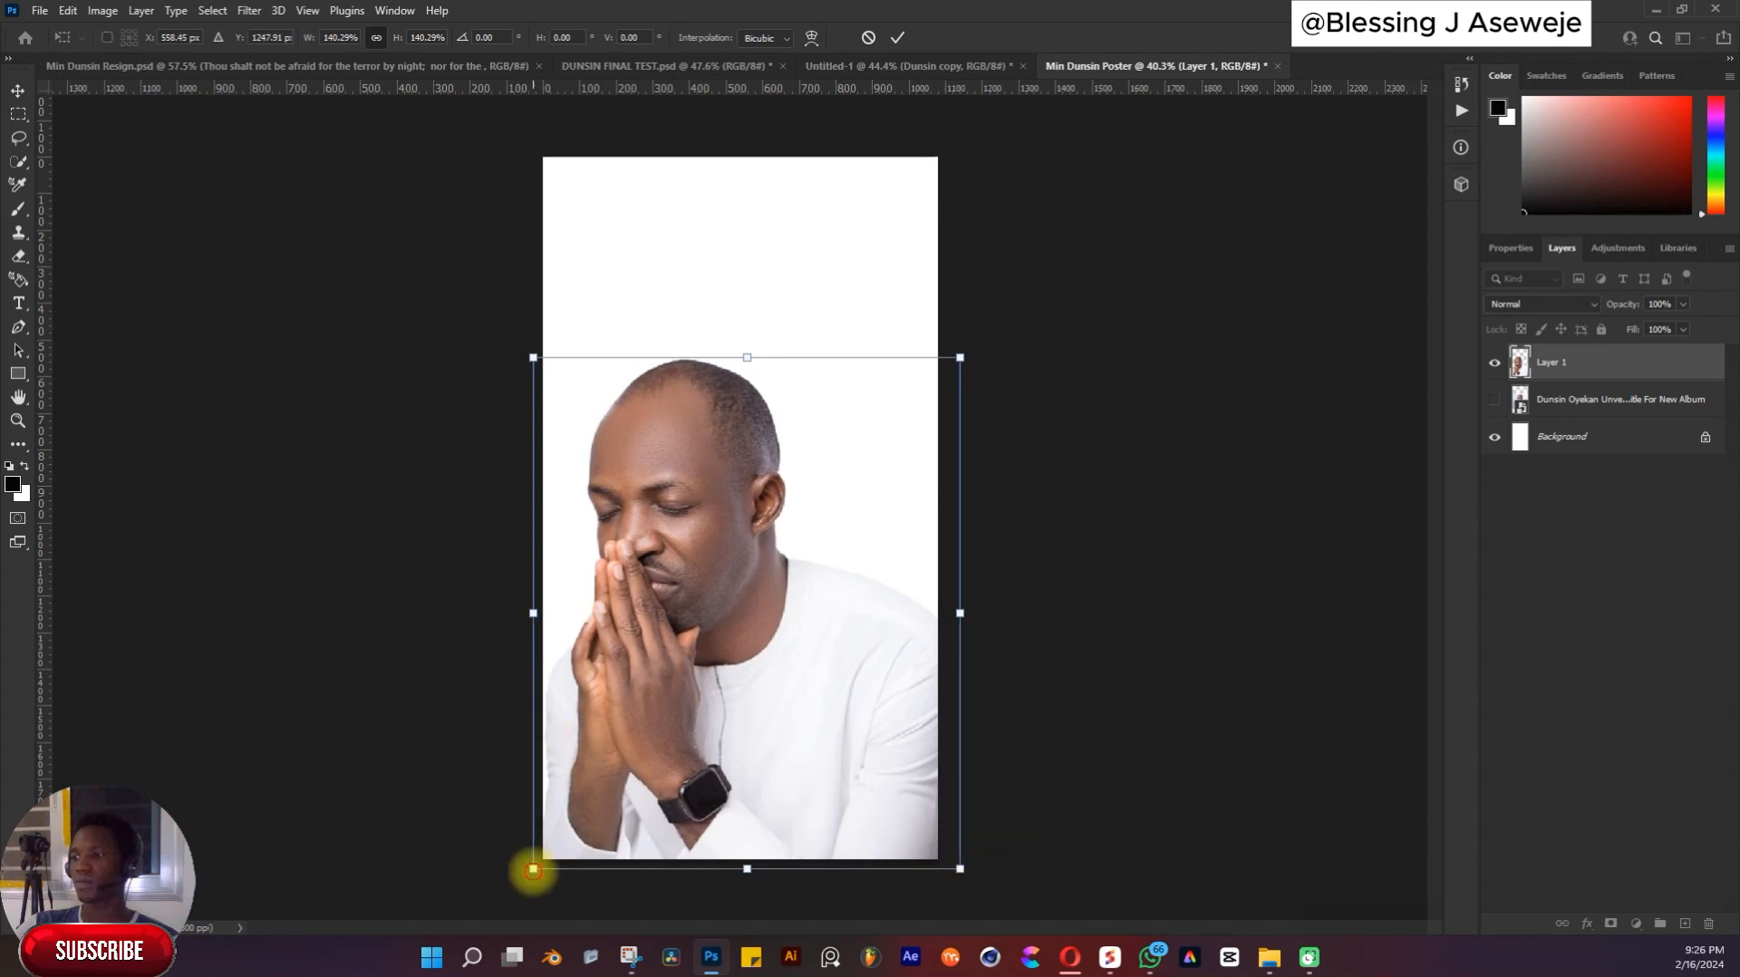
left_click_drag(533, 871, 529, 875)
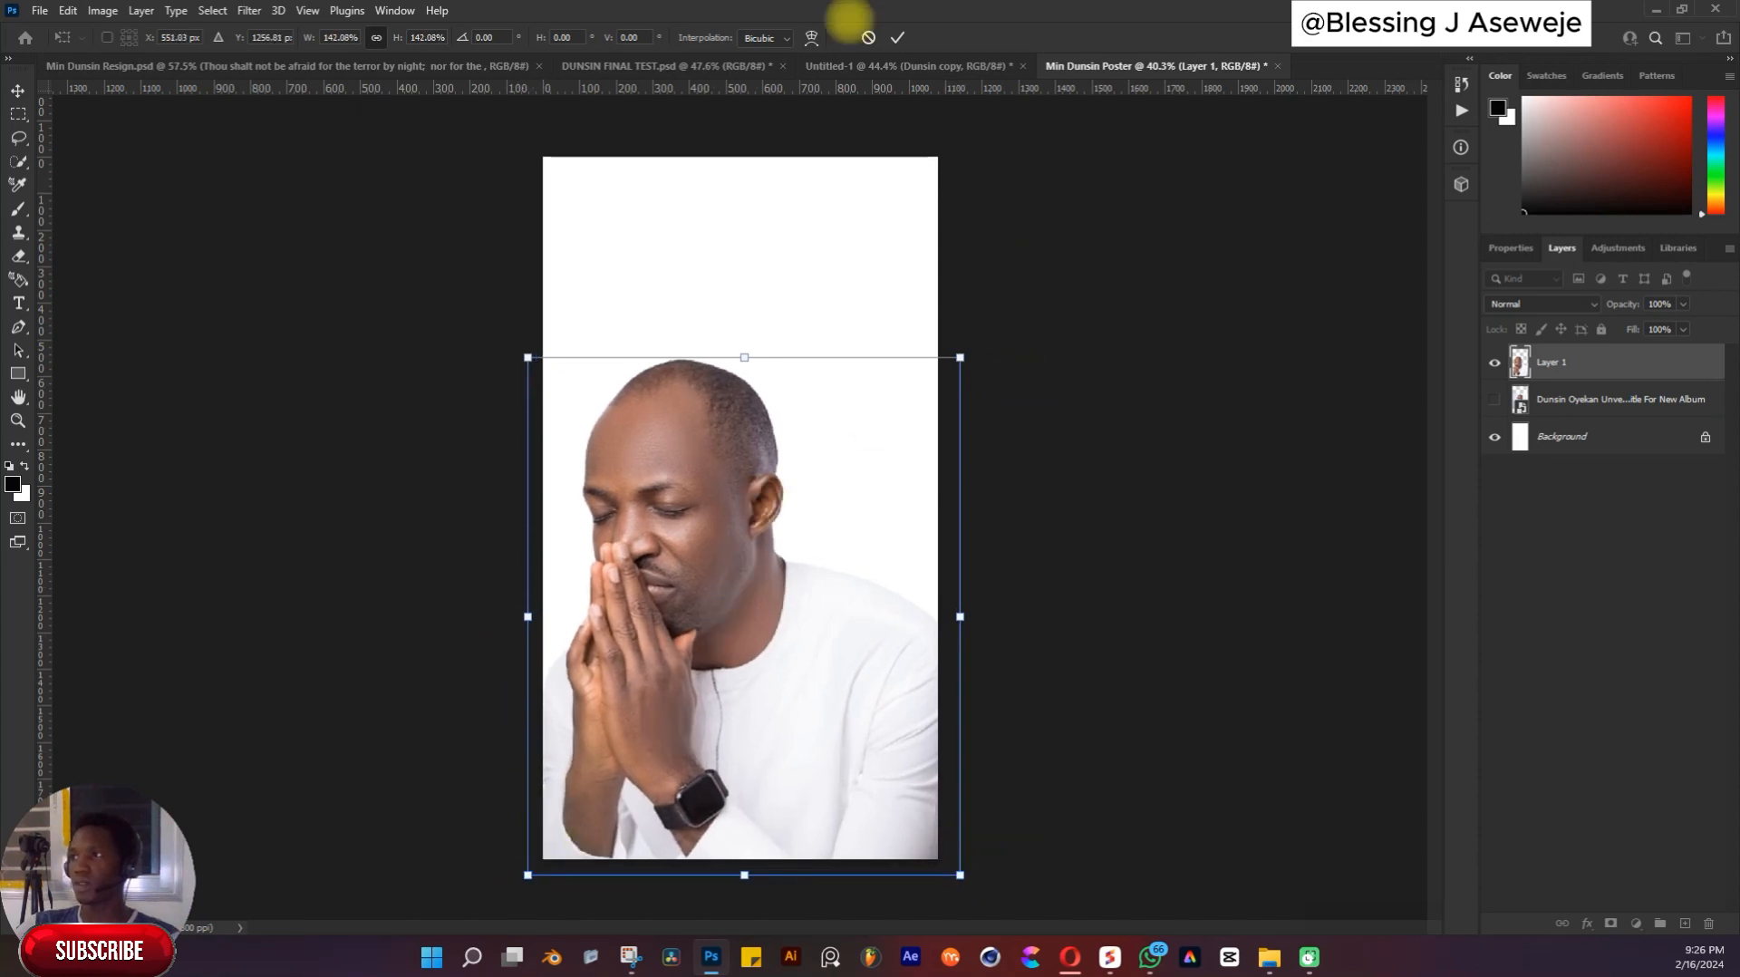
left_click(897, 37)
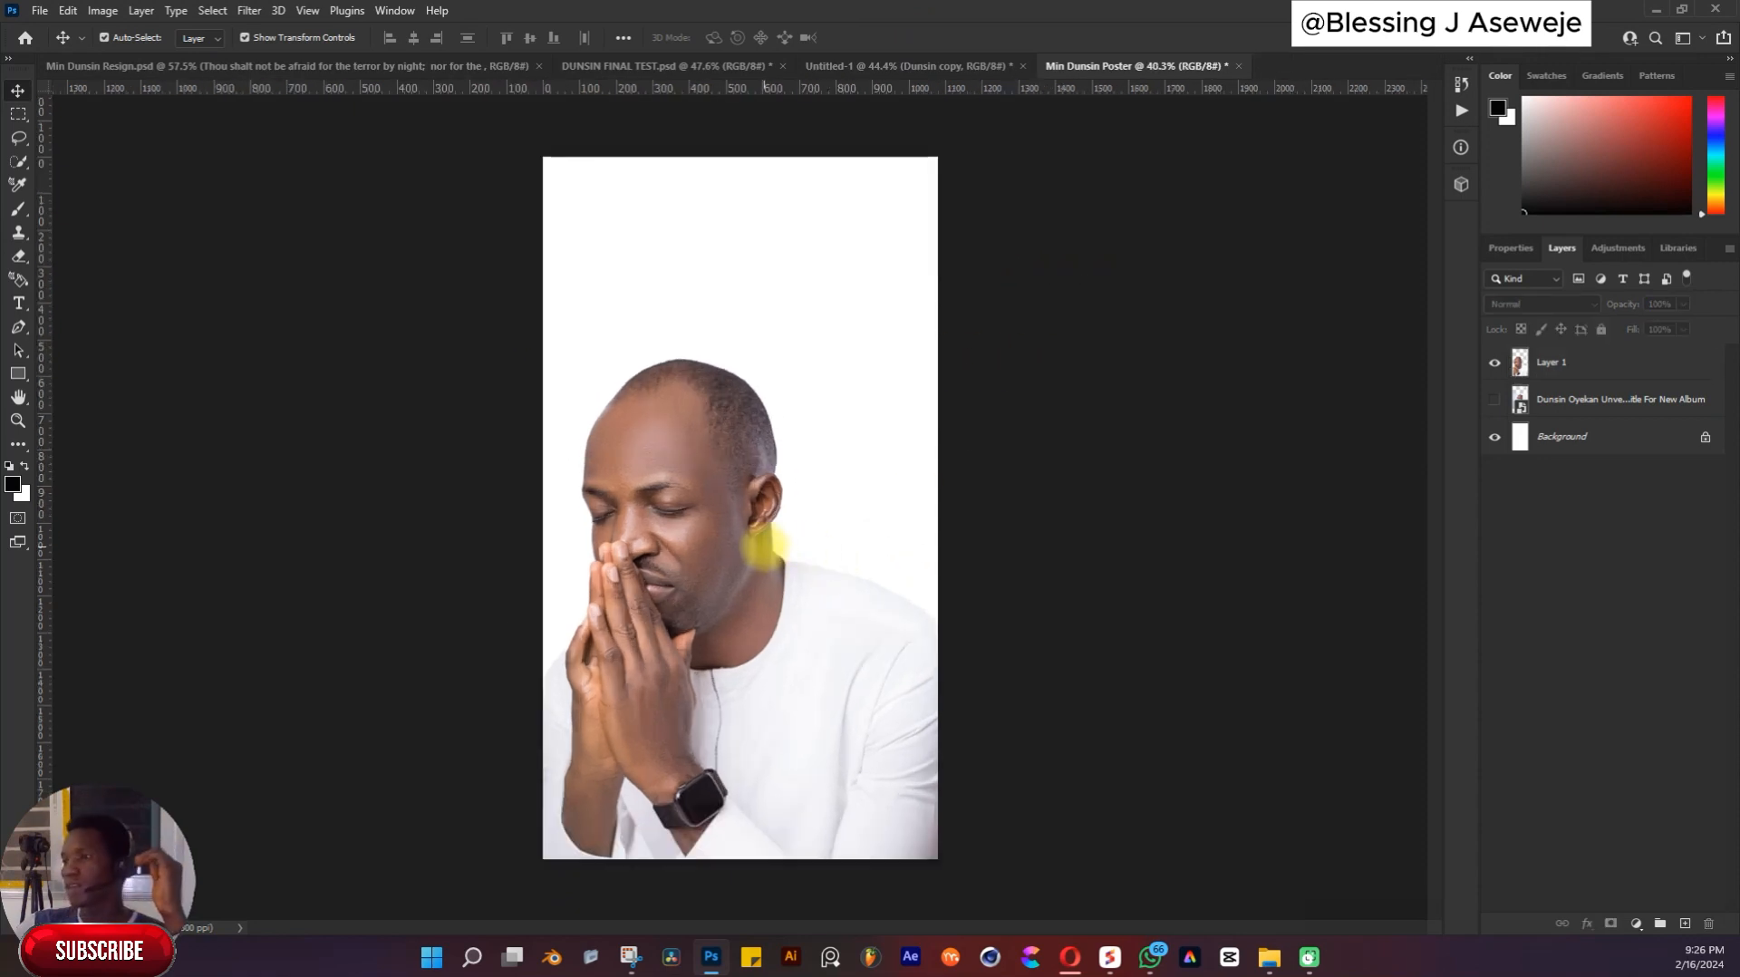
Place the orange tribal pattern image "download (1)" from the image folder and scale it to about 205% to cover the canvas
scroll(766, 548, "down", 1)
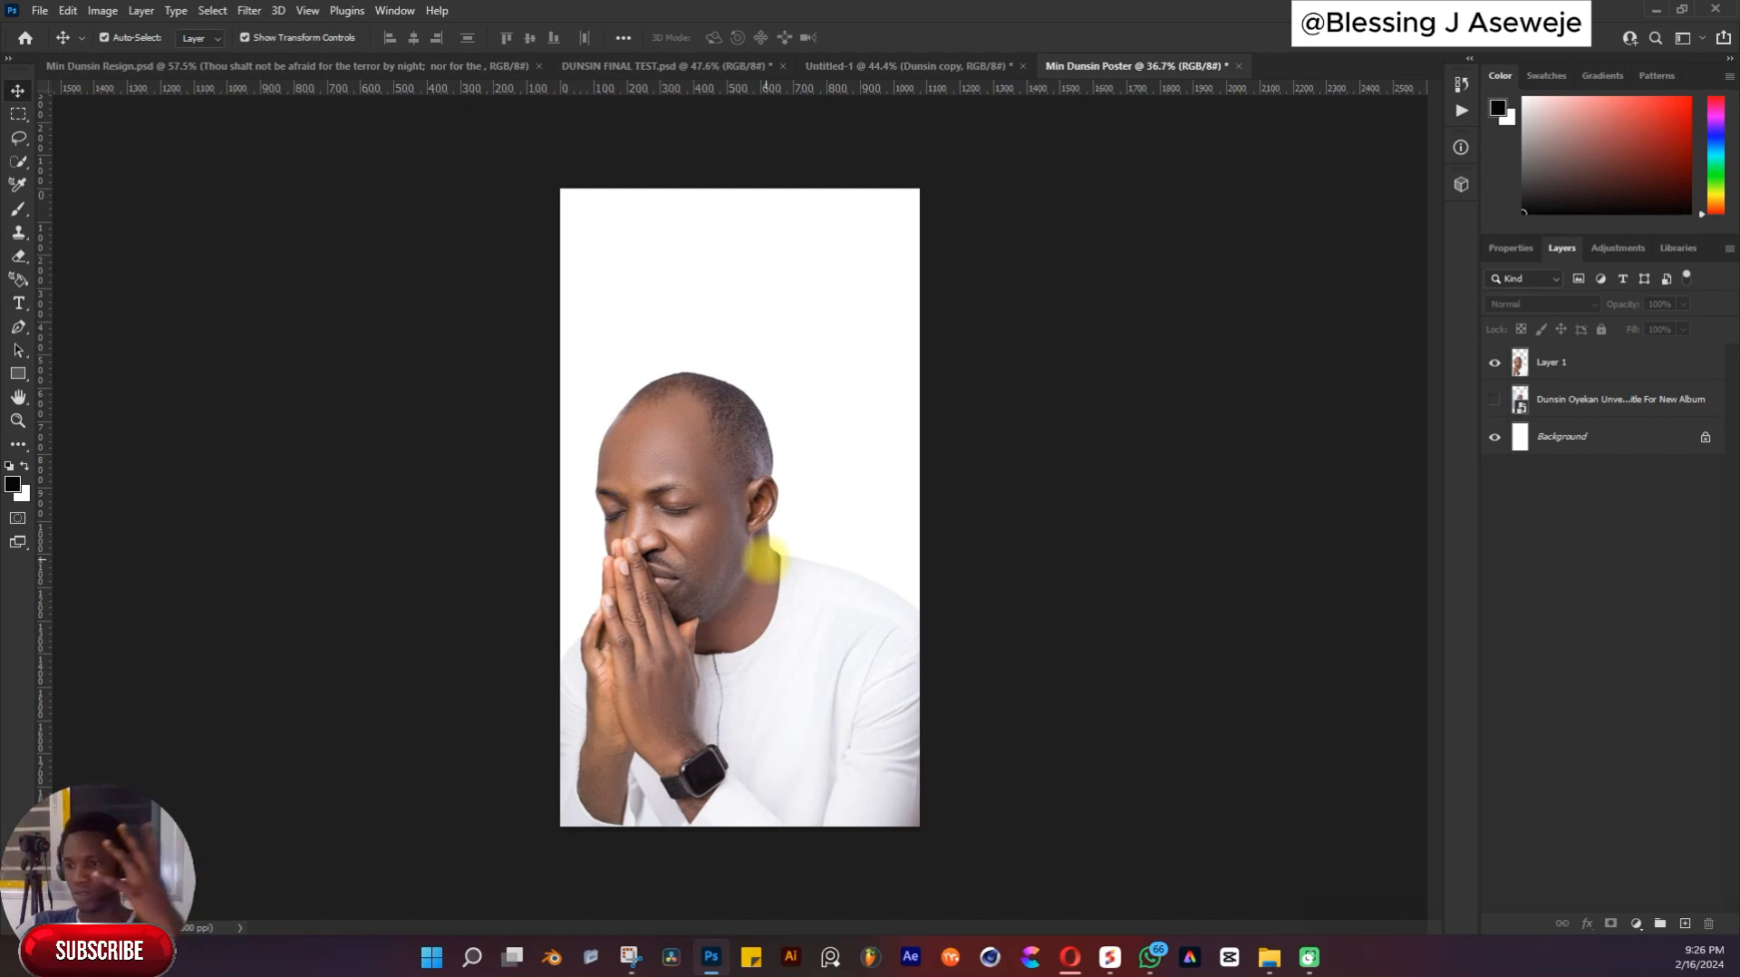
key("alt+Tab")
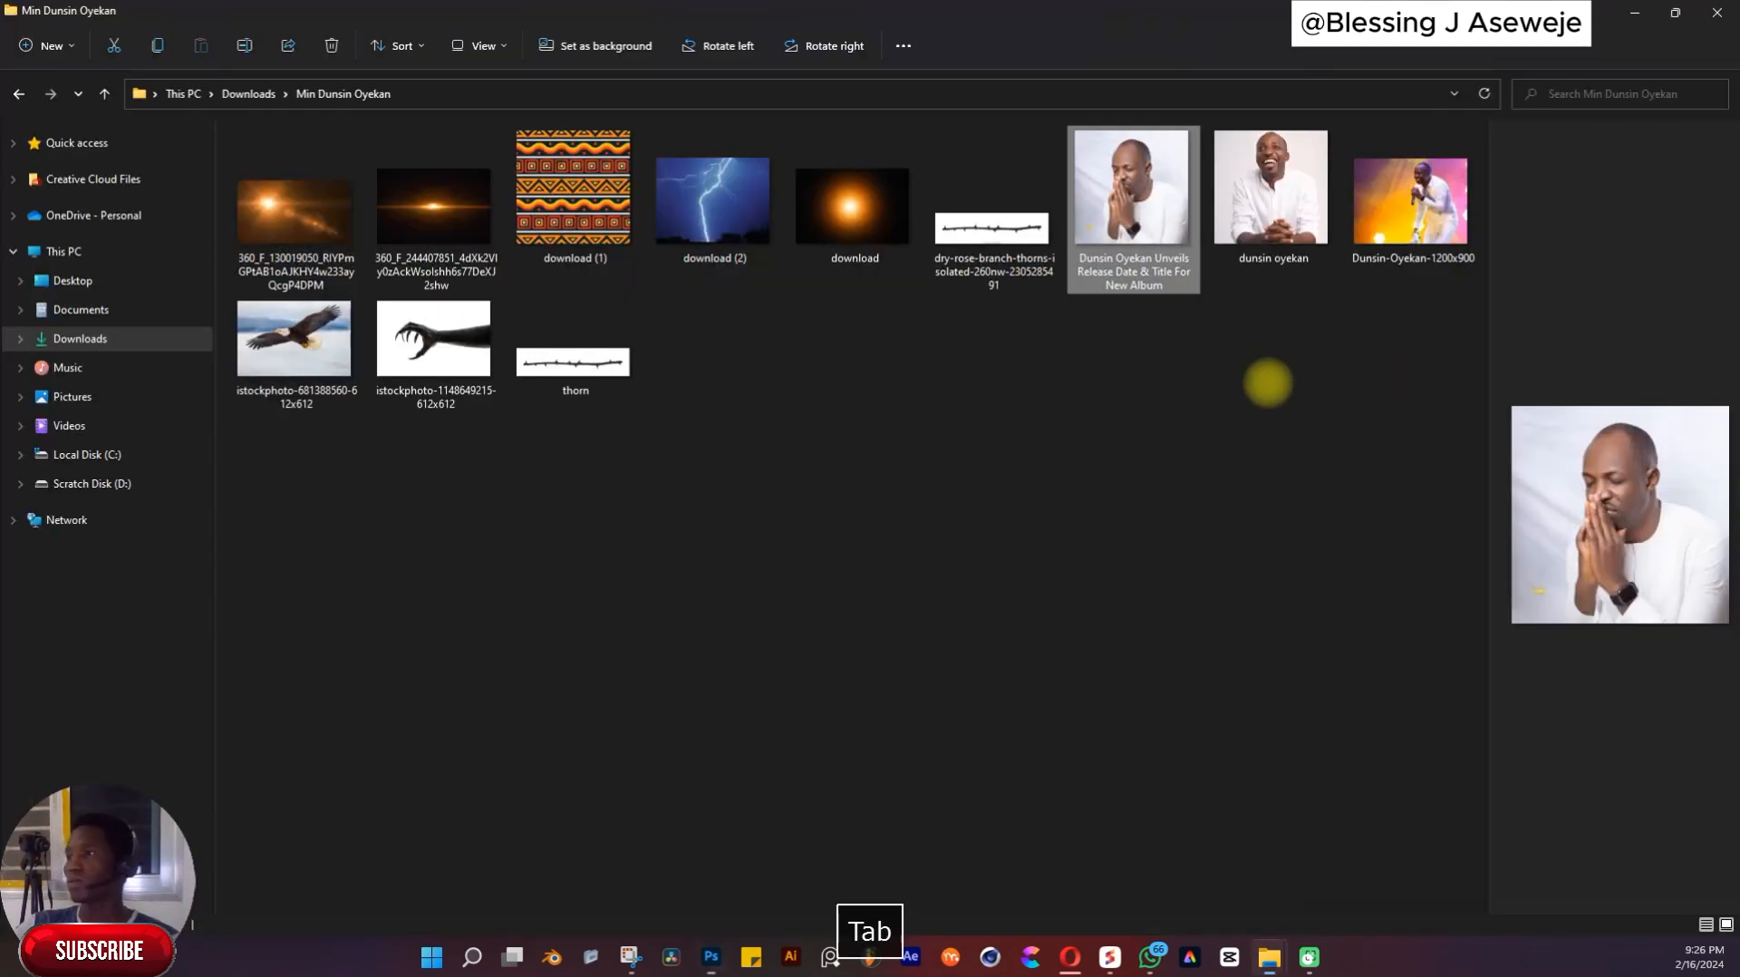
left_click(635, 200)
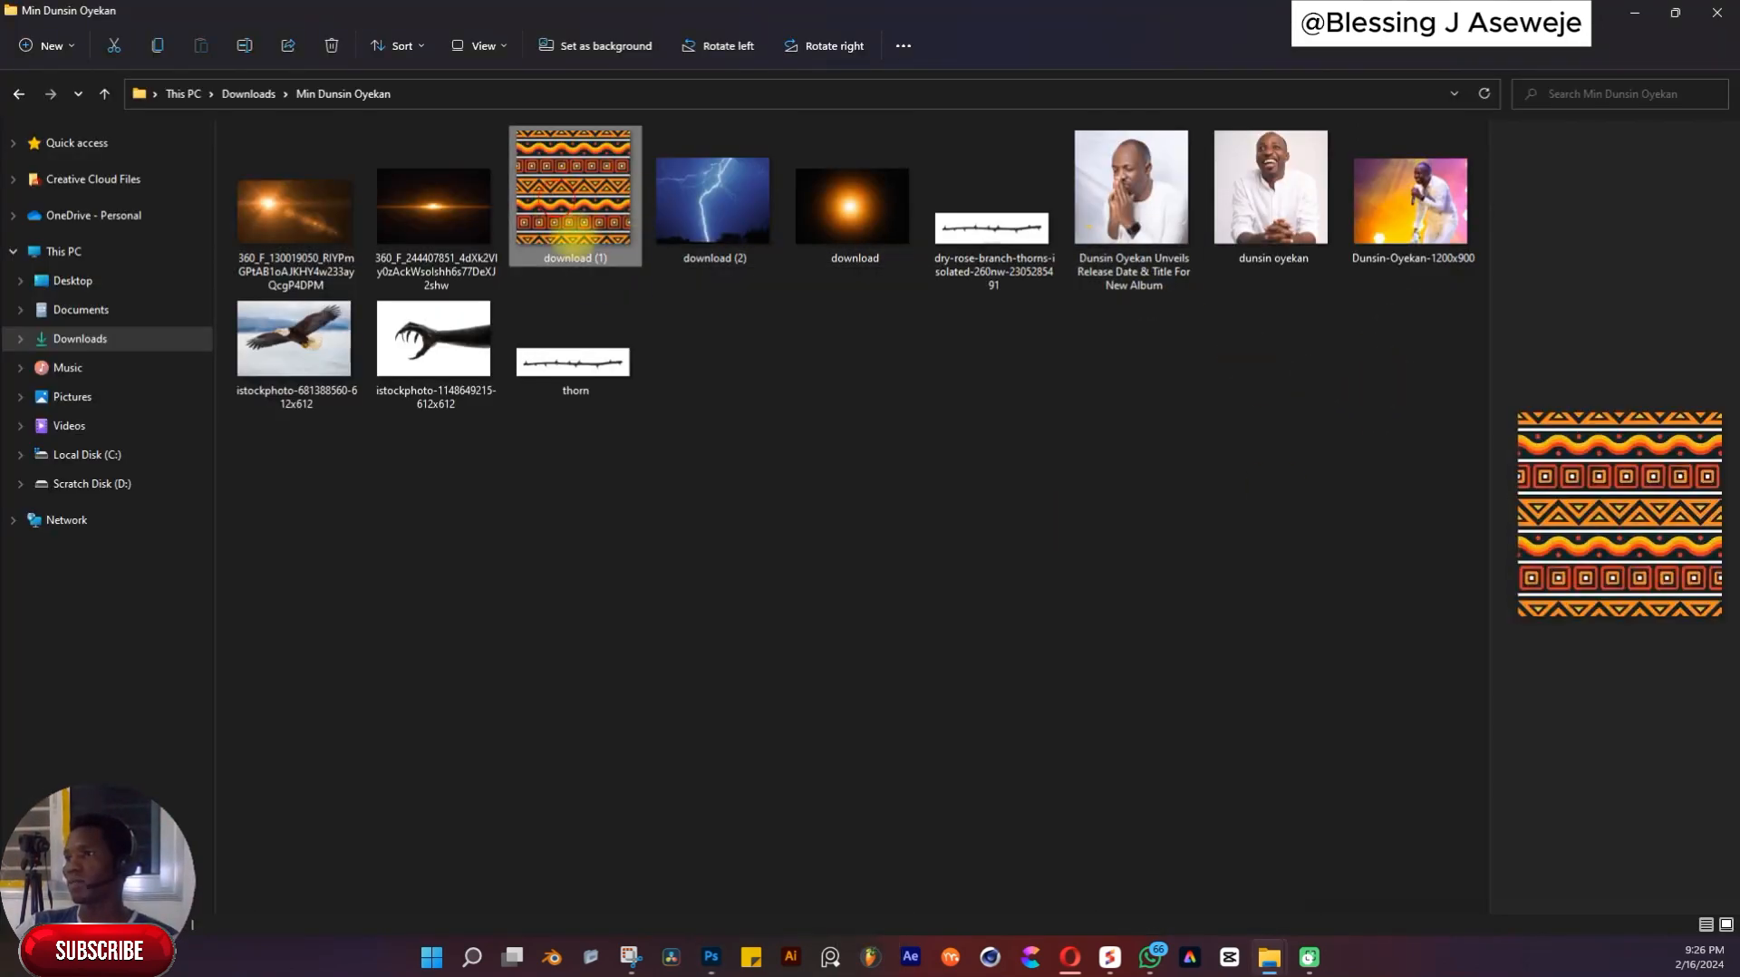
key("alt+Tab")
left_click_drag(580, 239, 724, 319)
key("space")
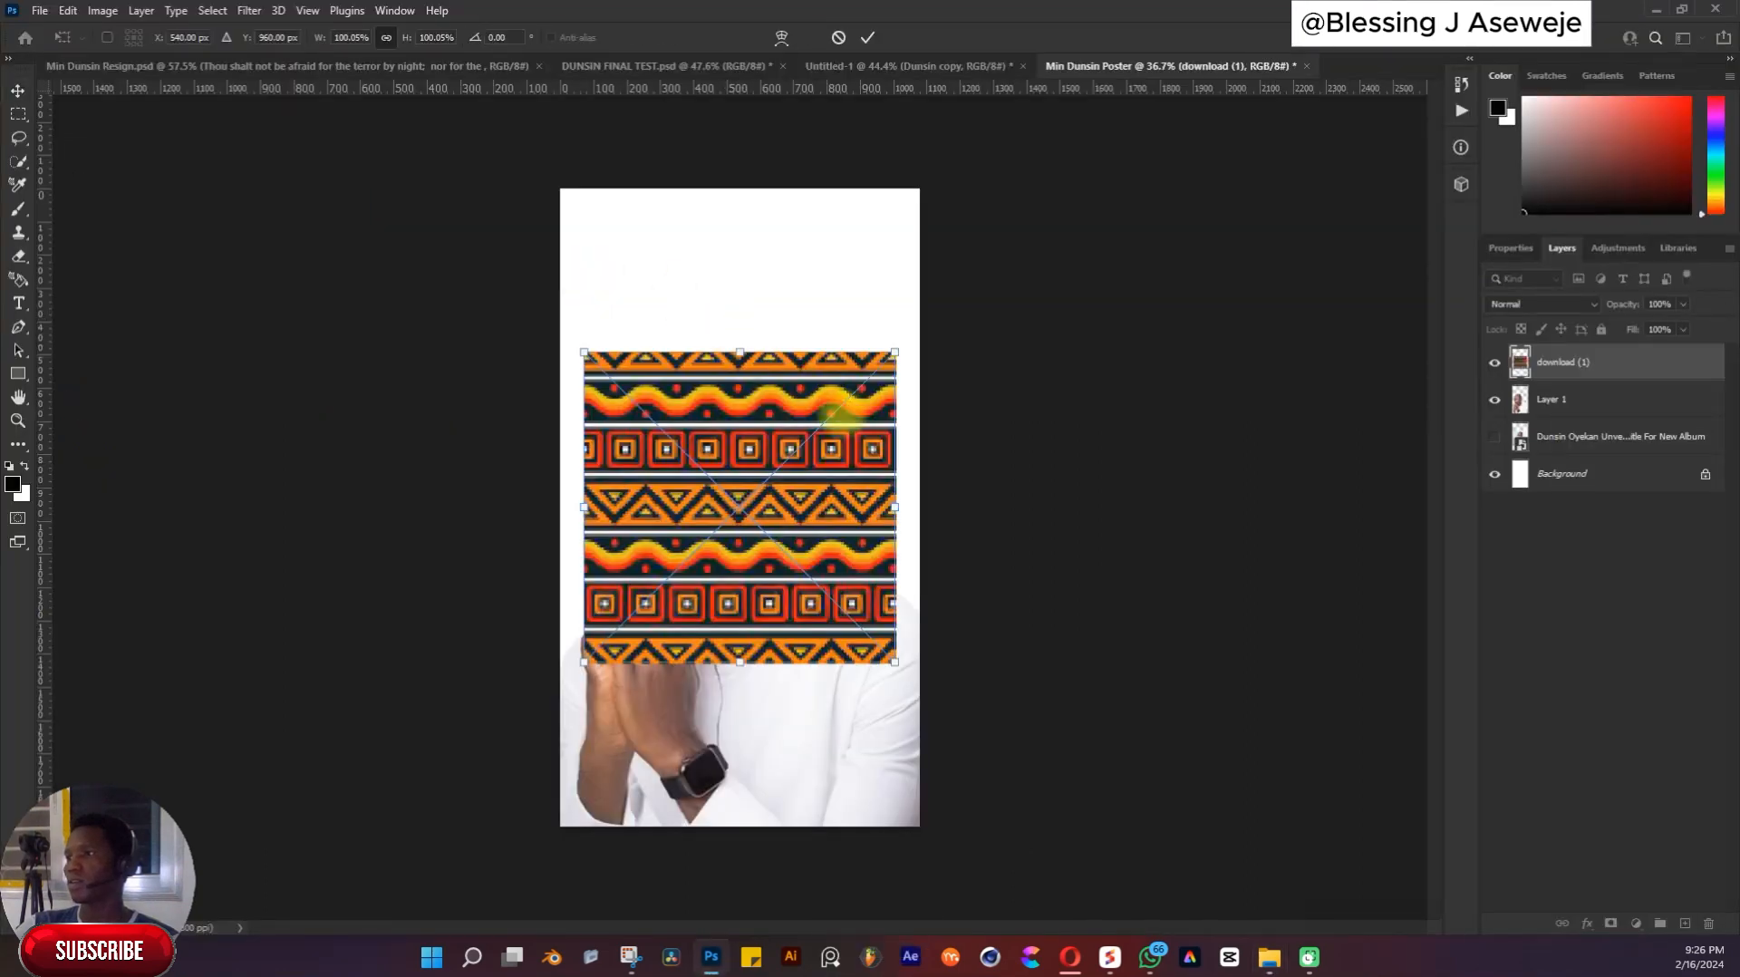
left_click_drag(896, 673, 1018, 898)
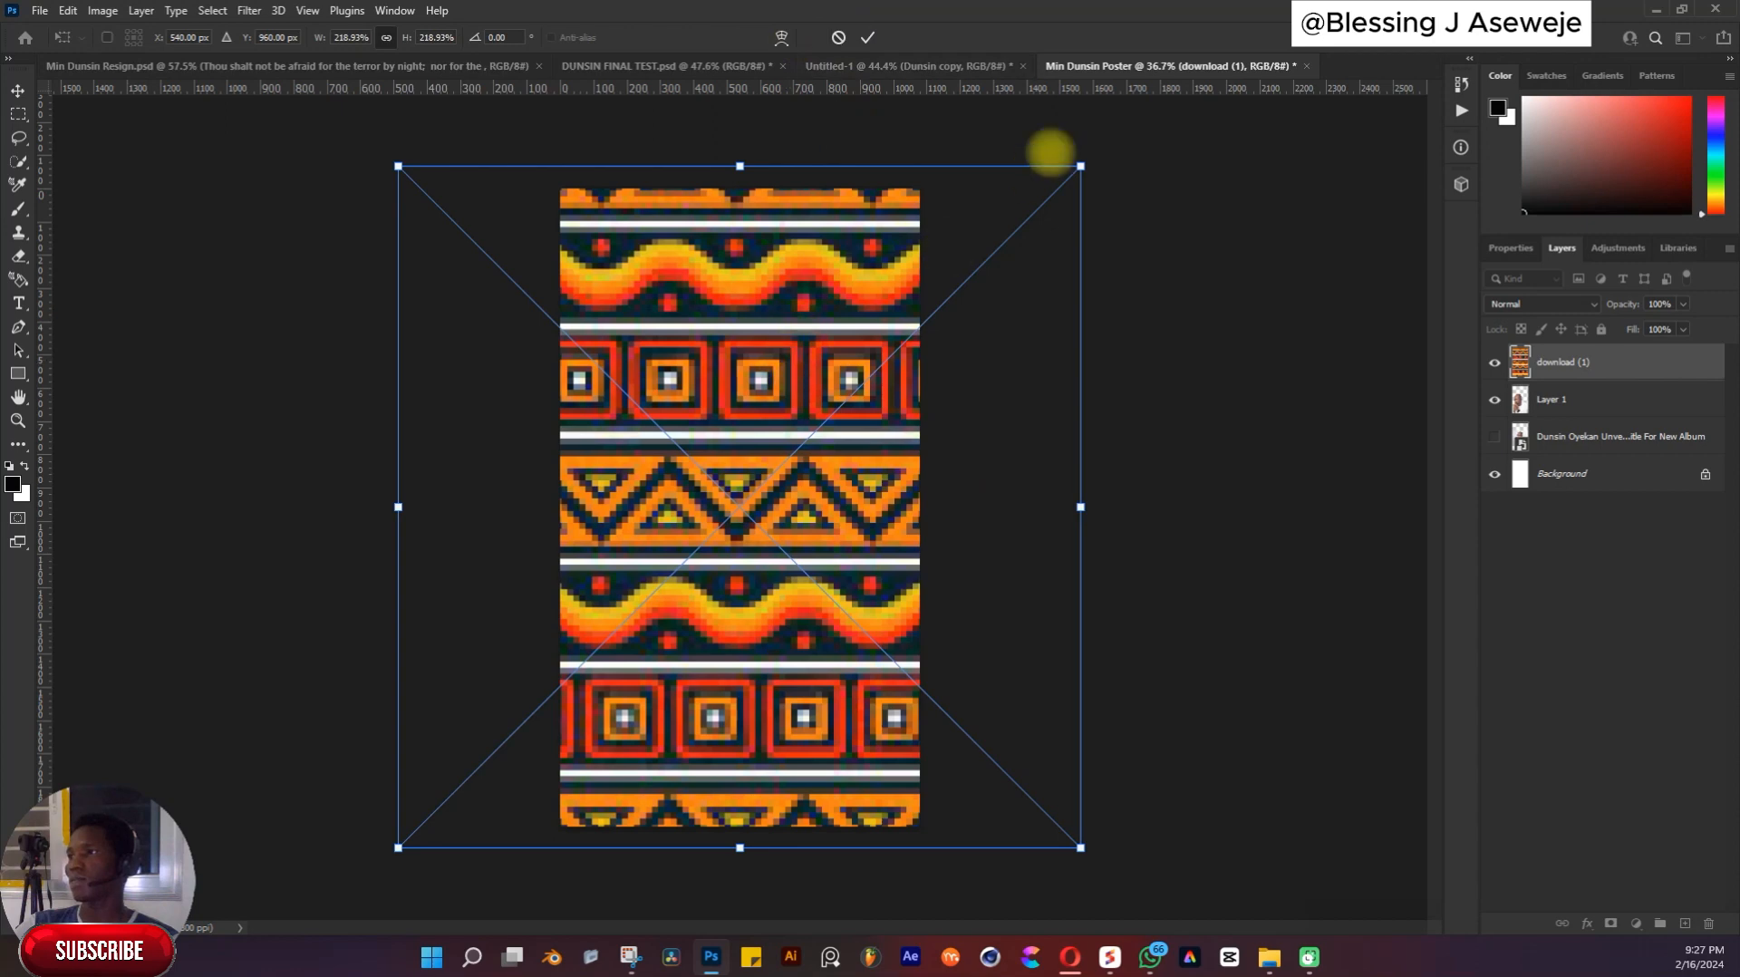
left_click_drag(1083, 167, 1059, 187)
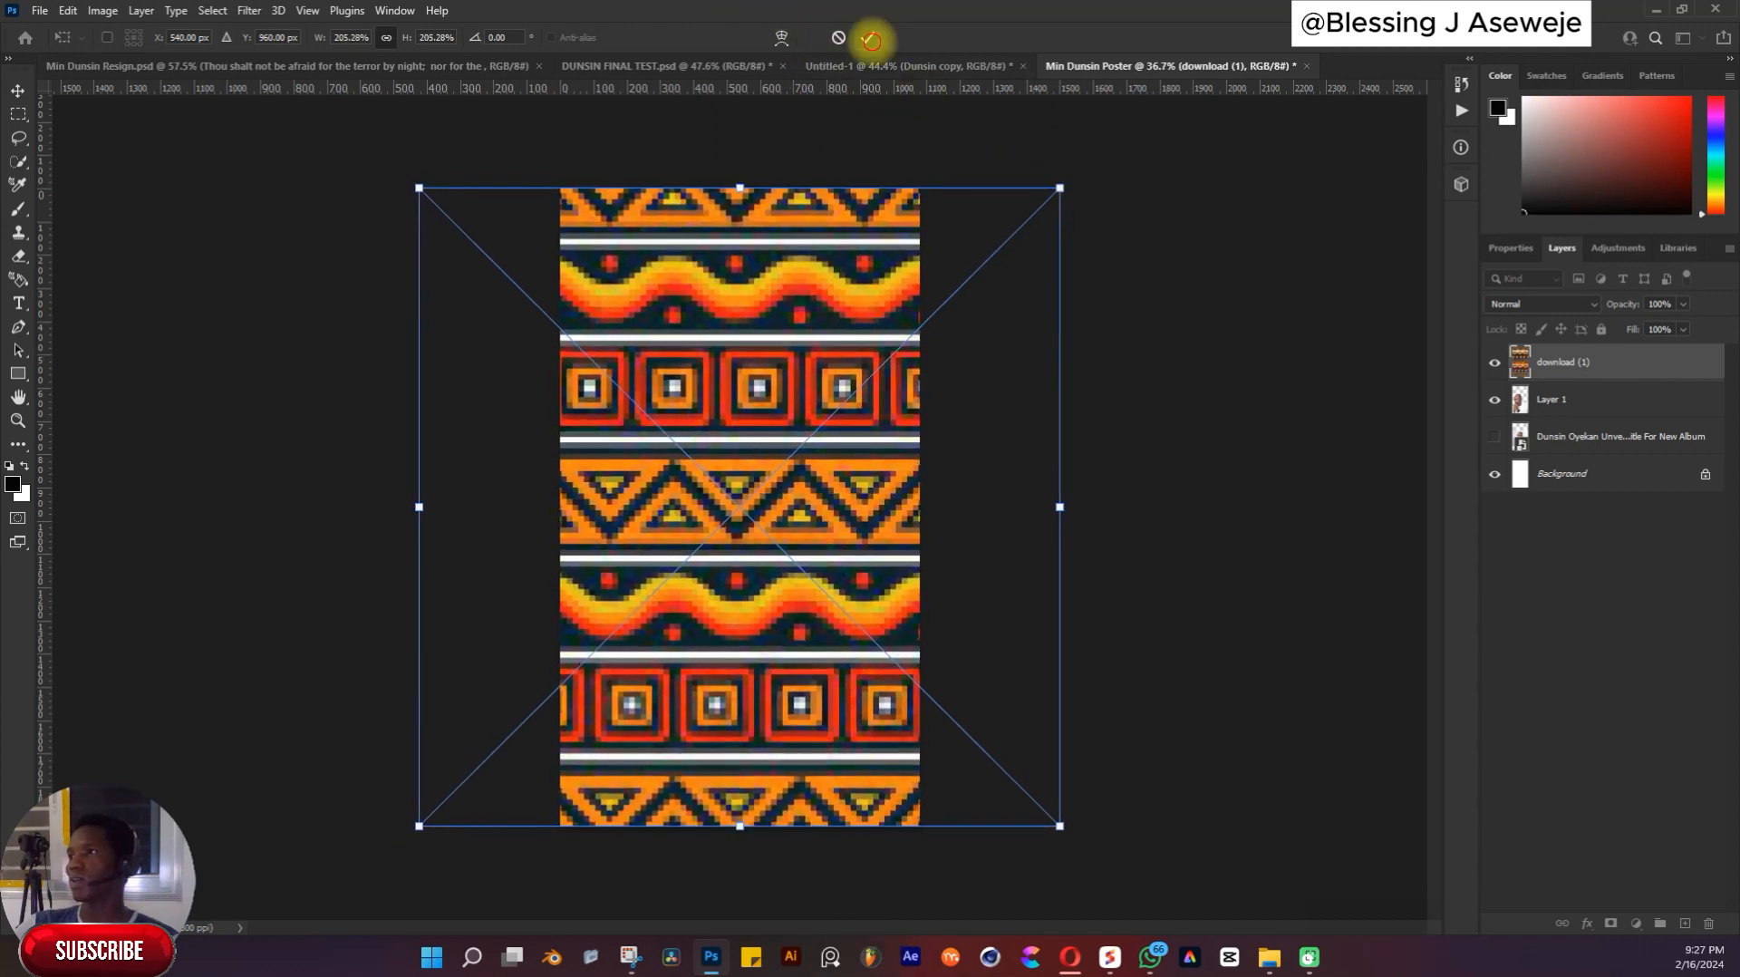
left_click(871, 40)
Move the pattern layer directly below the cut-out portrait layer and deselect it
left_click_drag(1573, 372, 1569, 407)
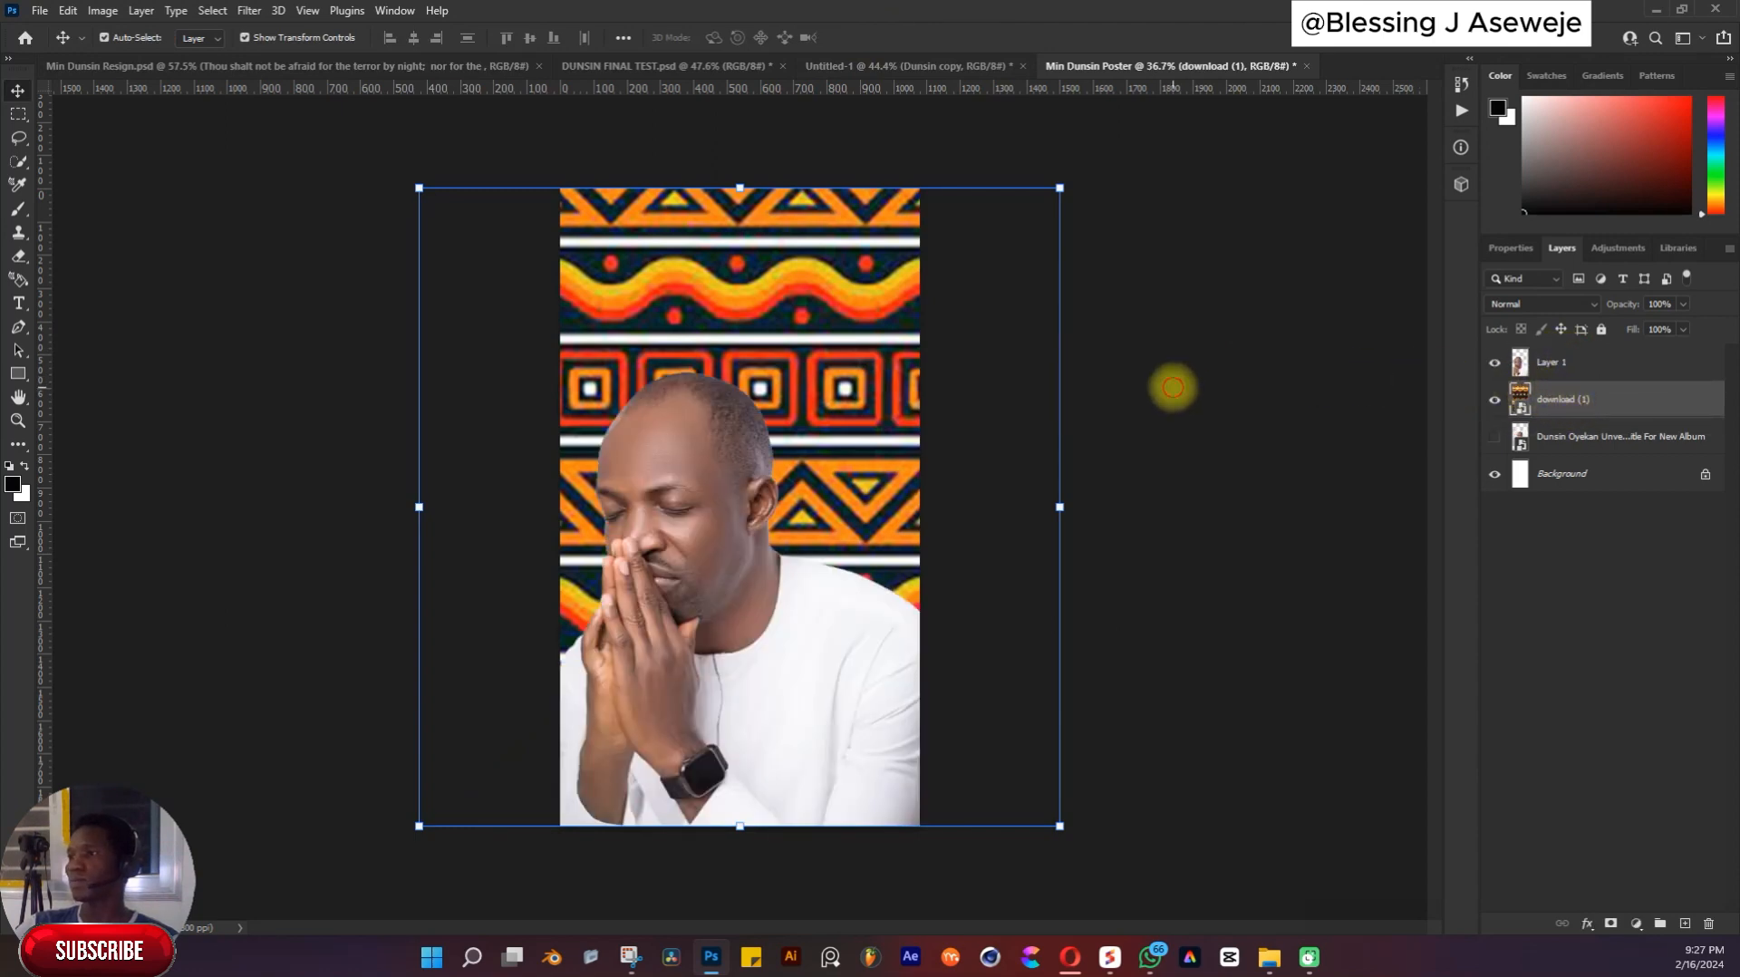
left_click(1164, 388)
left_click(701, 227)
left_click(1278, 341)
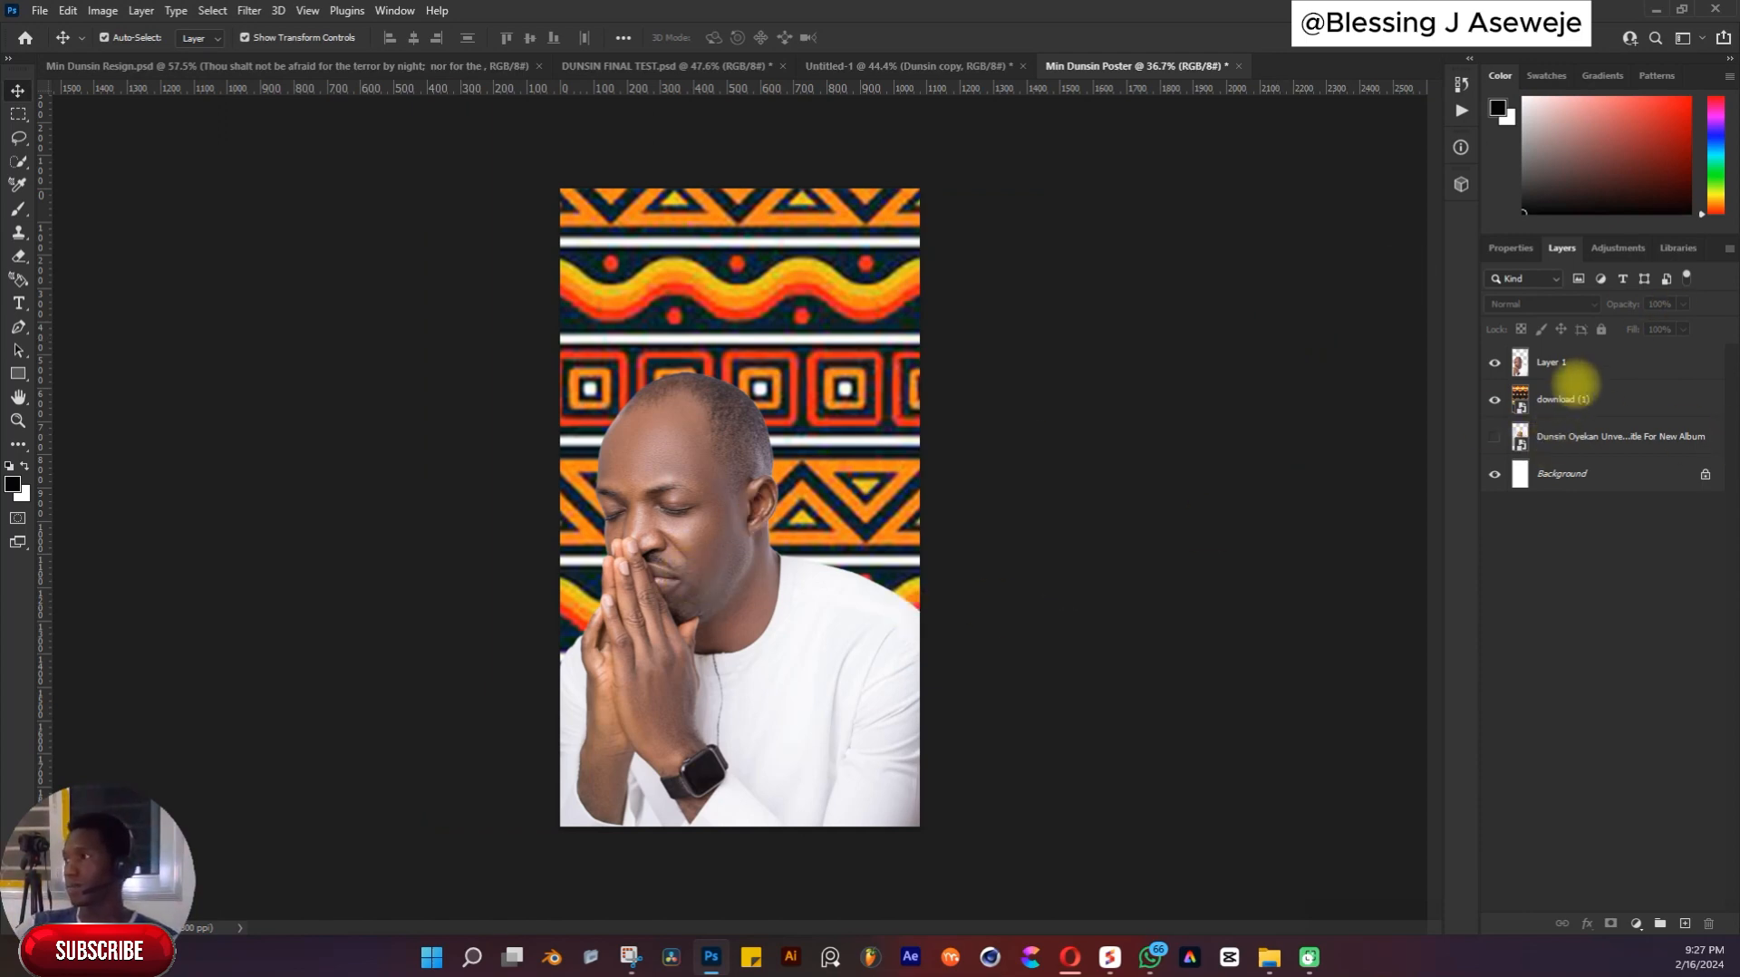
Rename the cut-out portrait layer, Layer 1, after the man it shows
left_click(1582, 362)
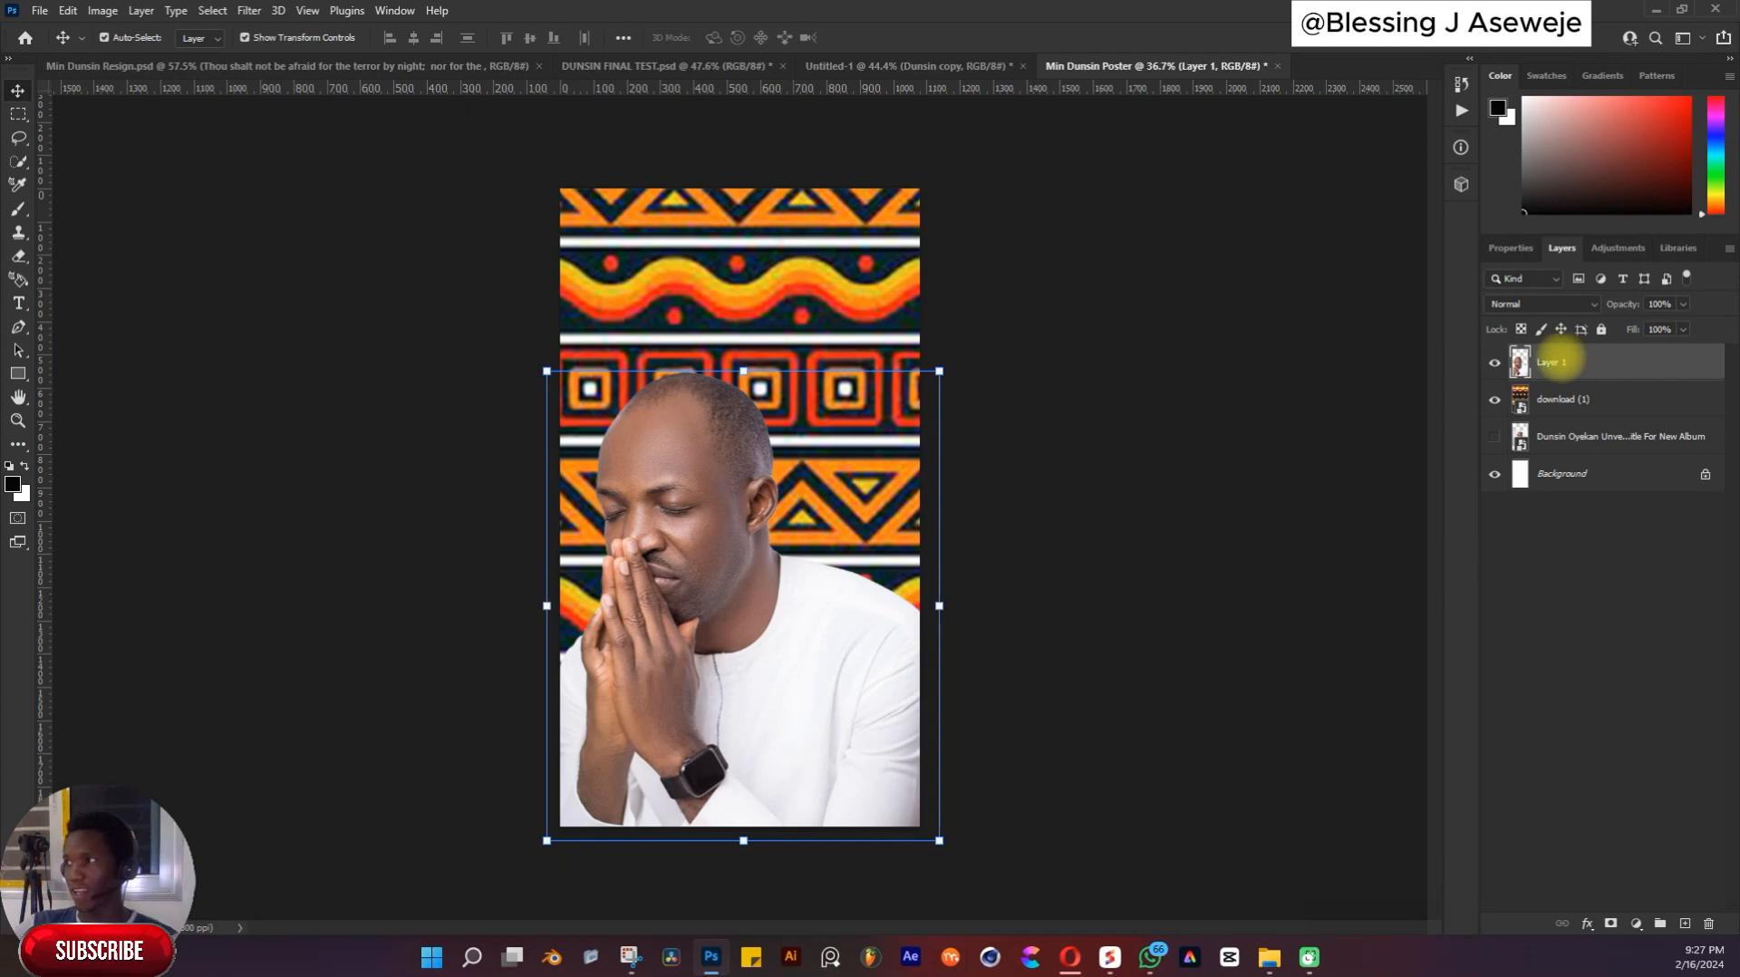
key("F2")
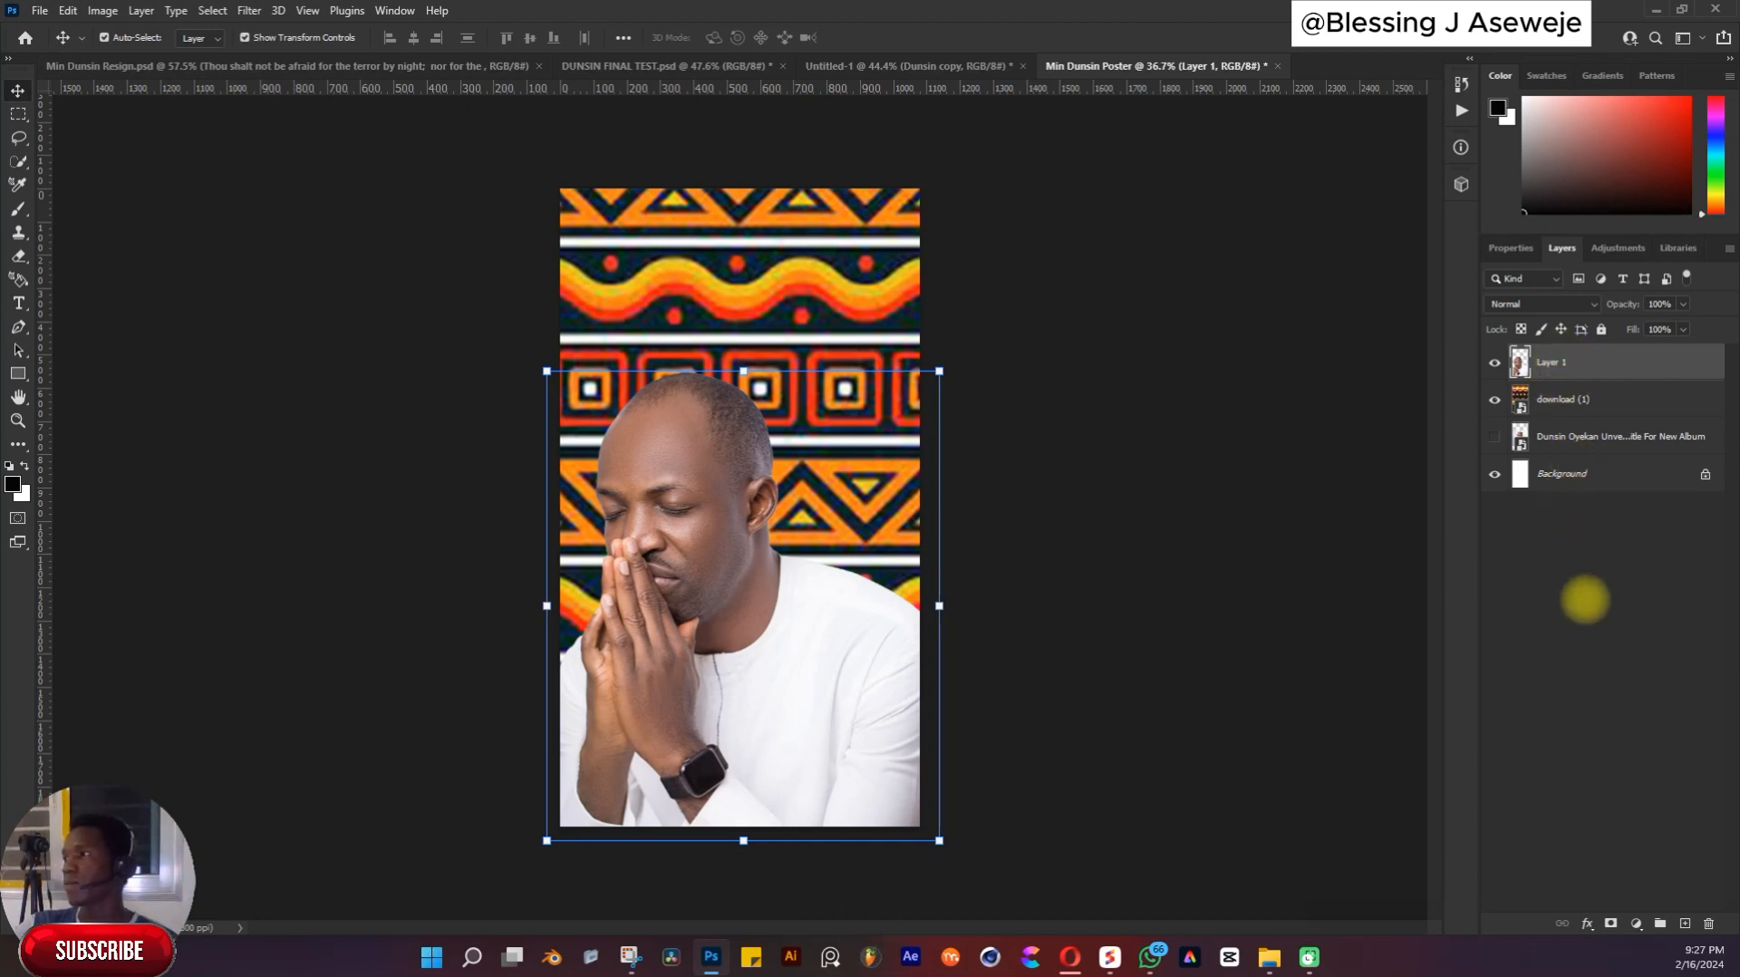
left_click(1586, 602)
double_click(1552, 362)
key("F2")
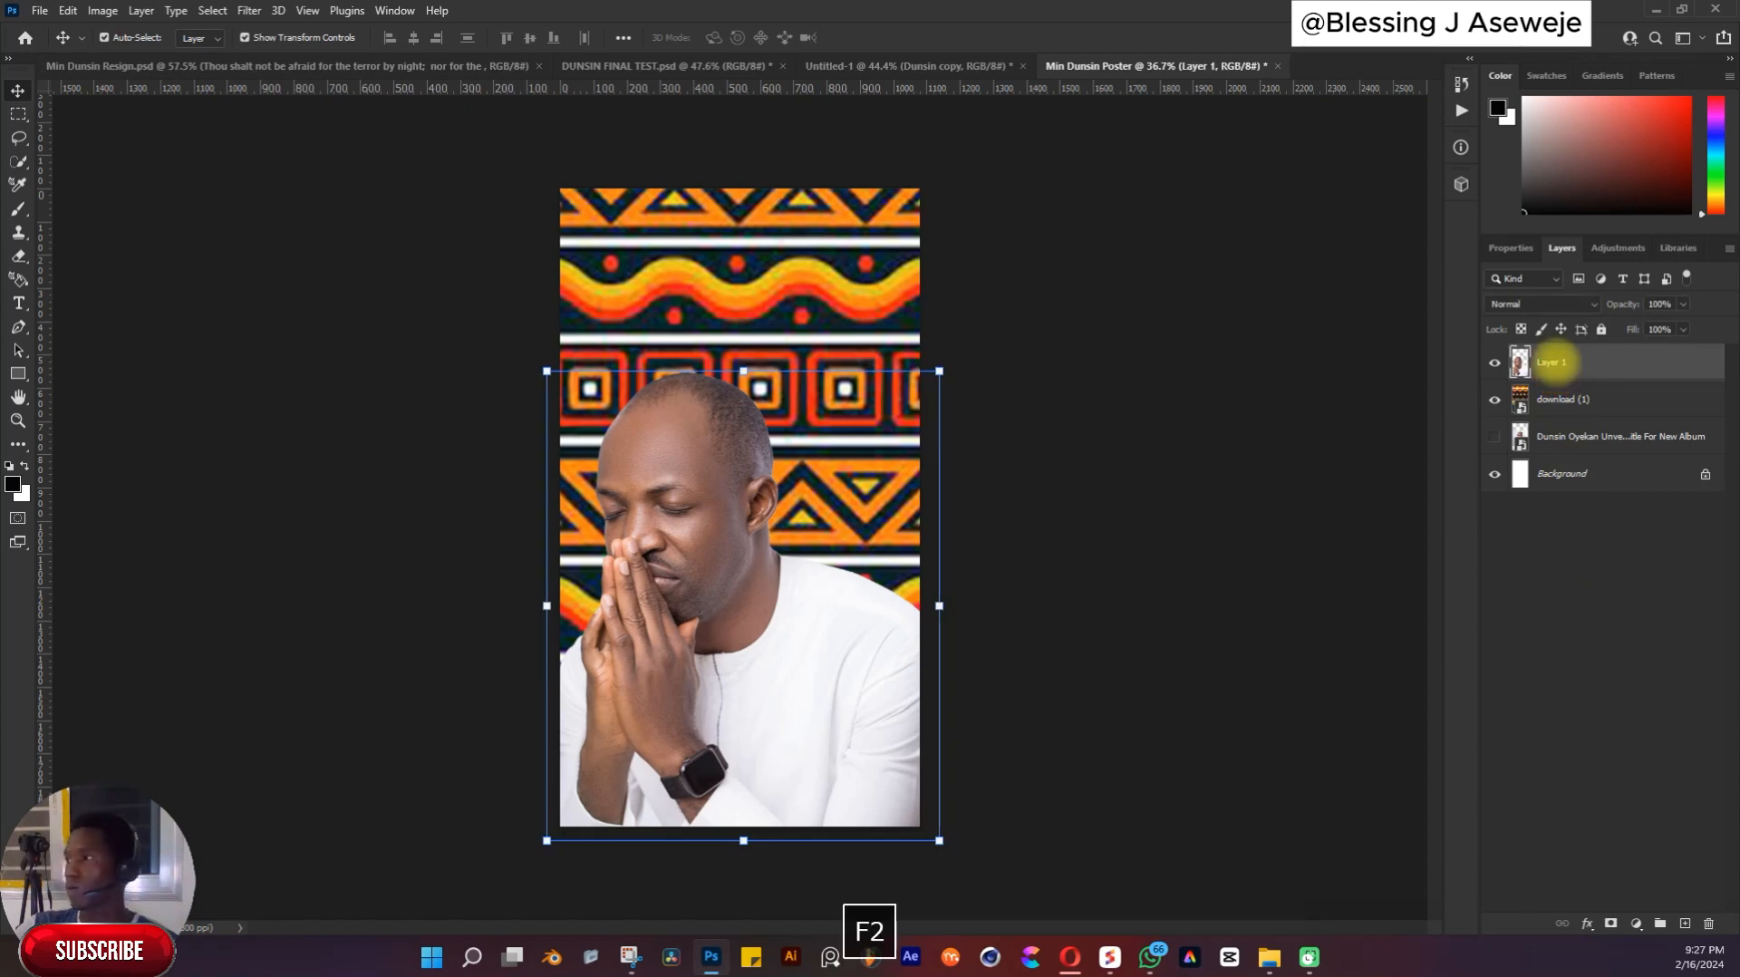
right_click(1556, 362)
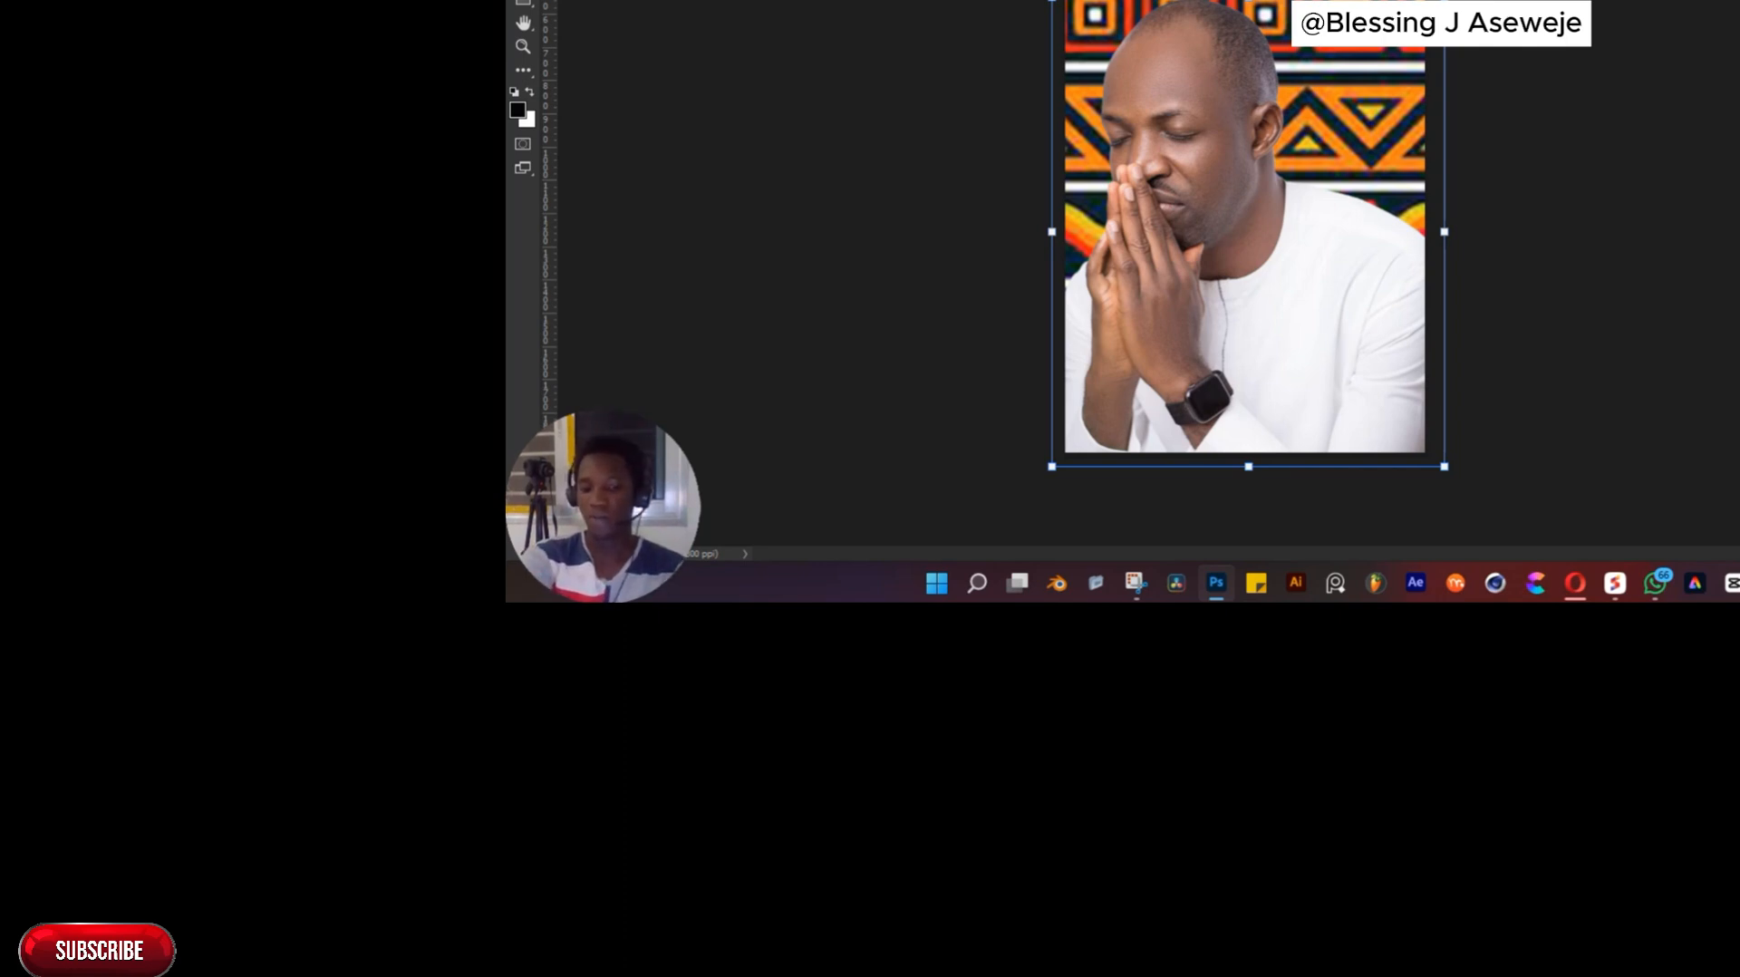
key("shift+m")
key("space")
key("n")
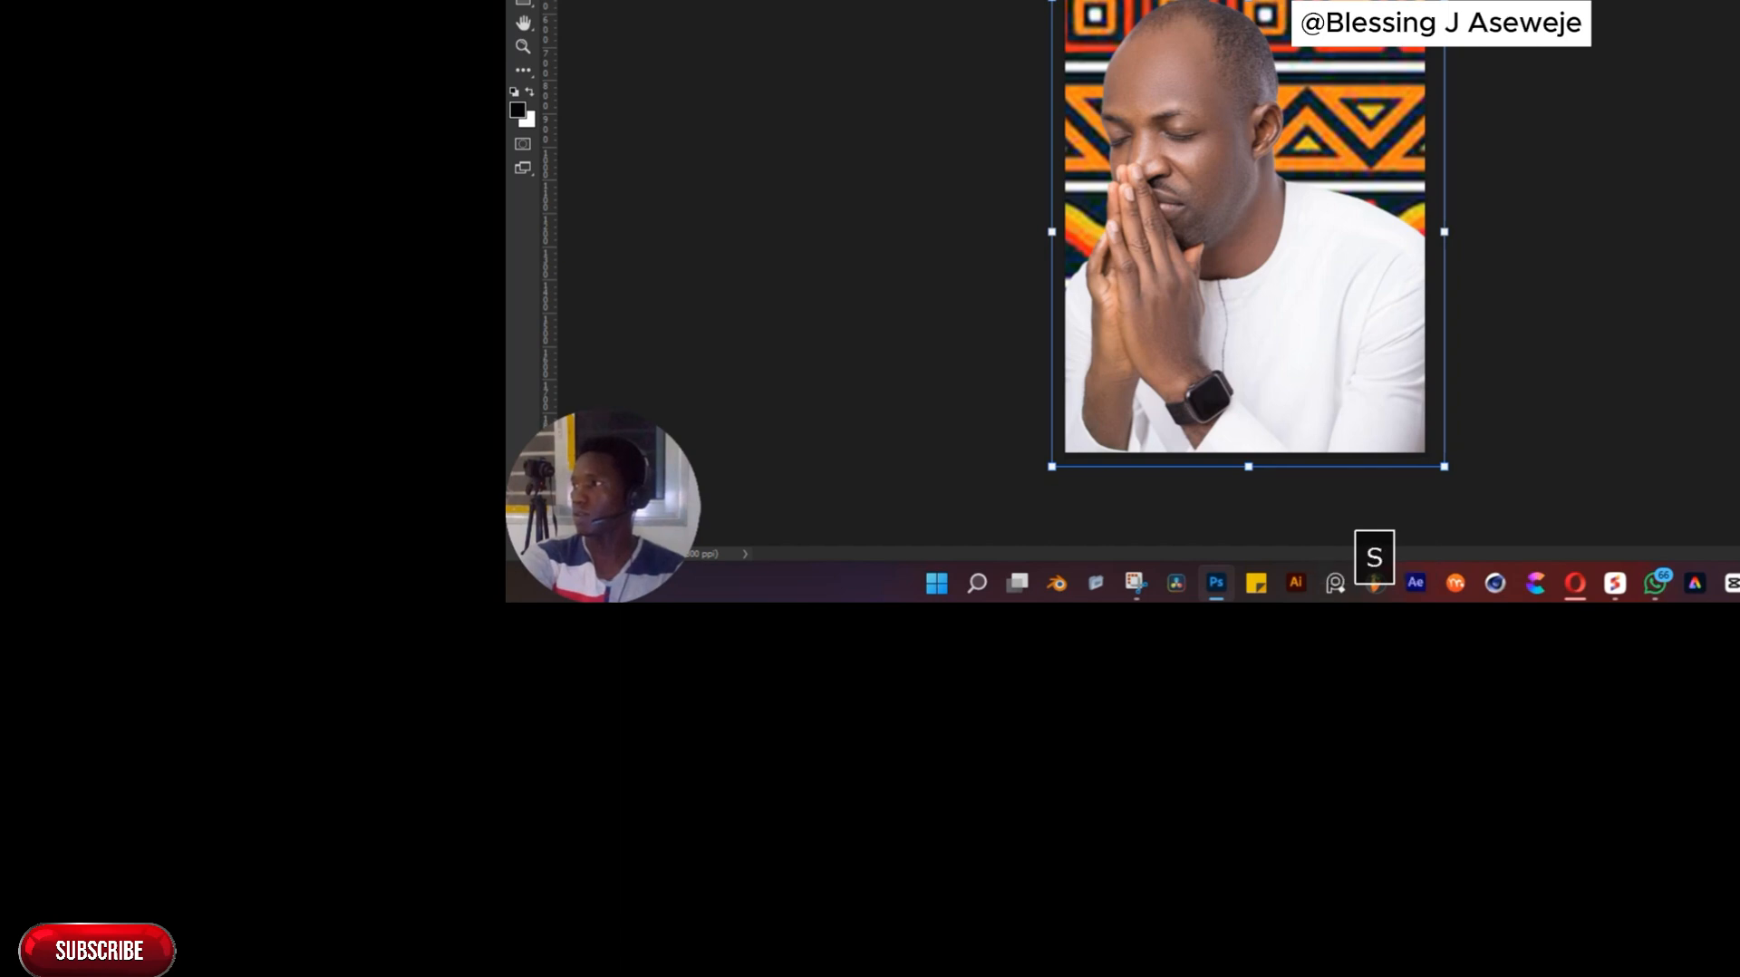
key("n")
key("Return")
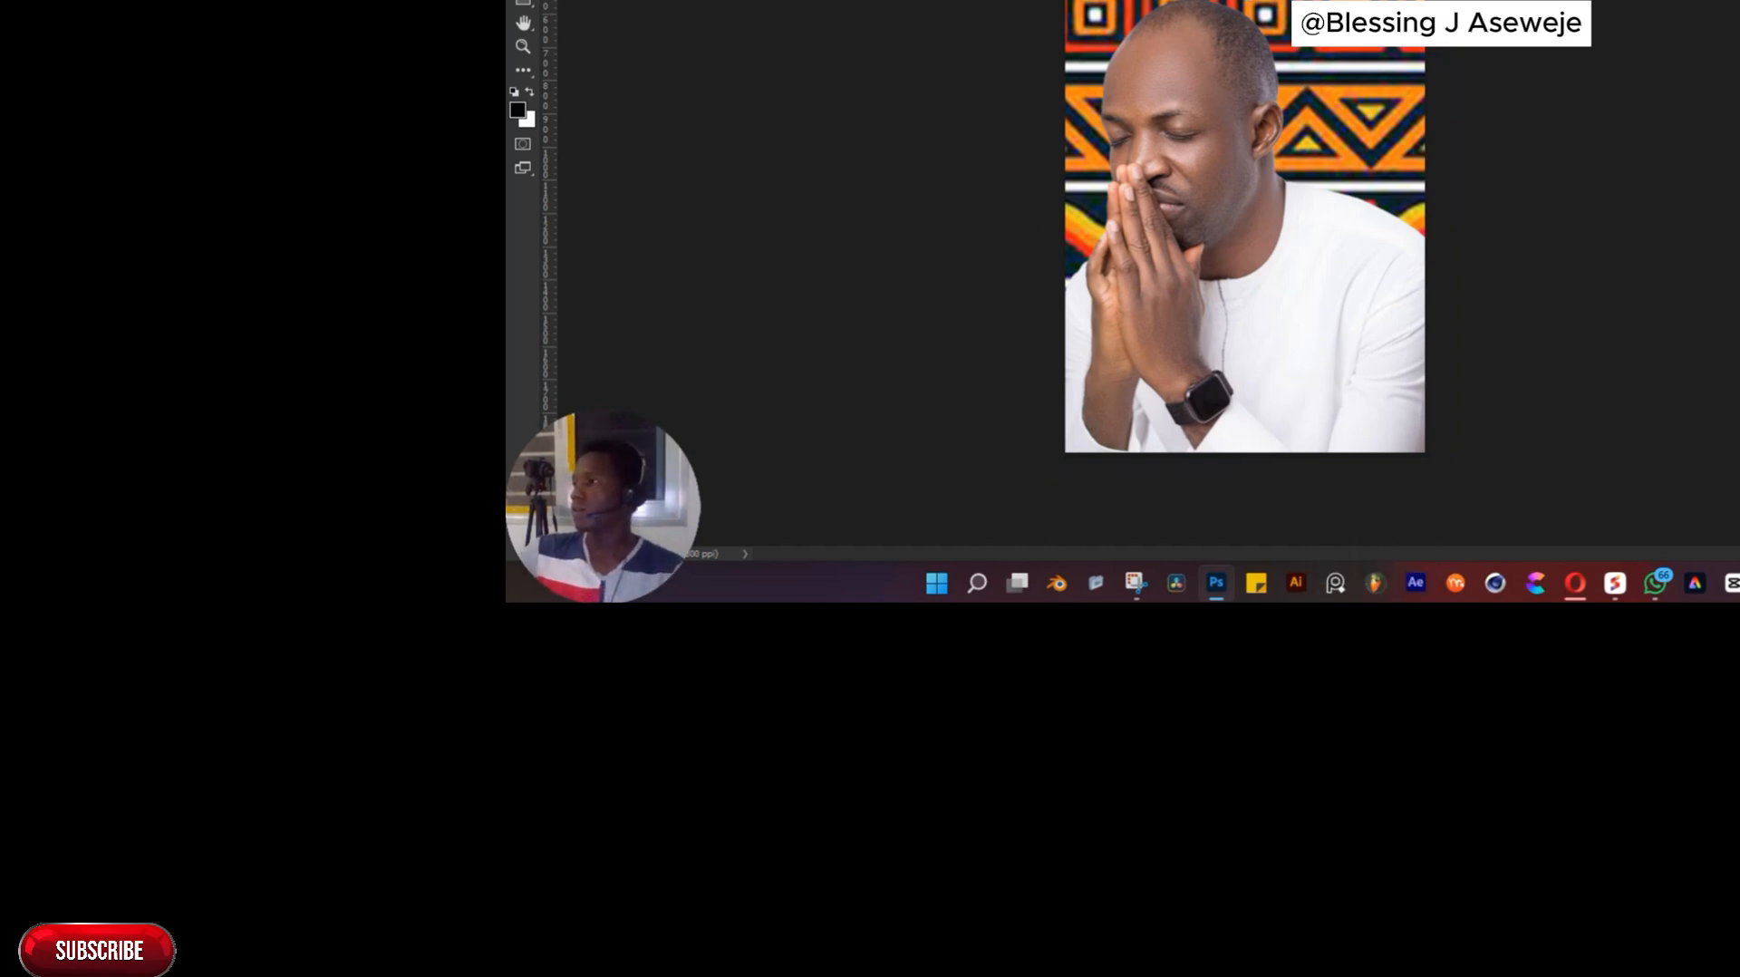
Rename the tribal pattern layer to identify it as the background
key("ctrl+t")
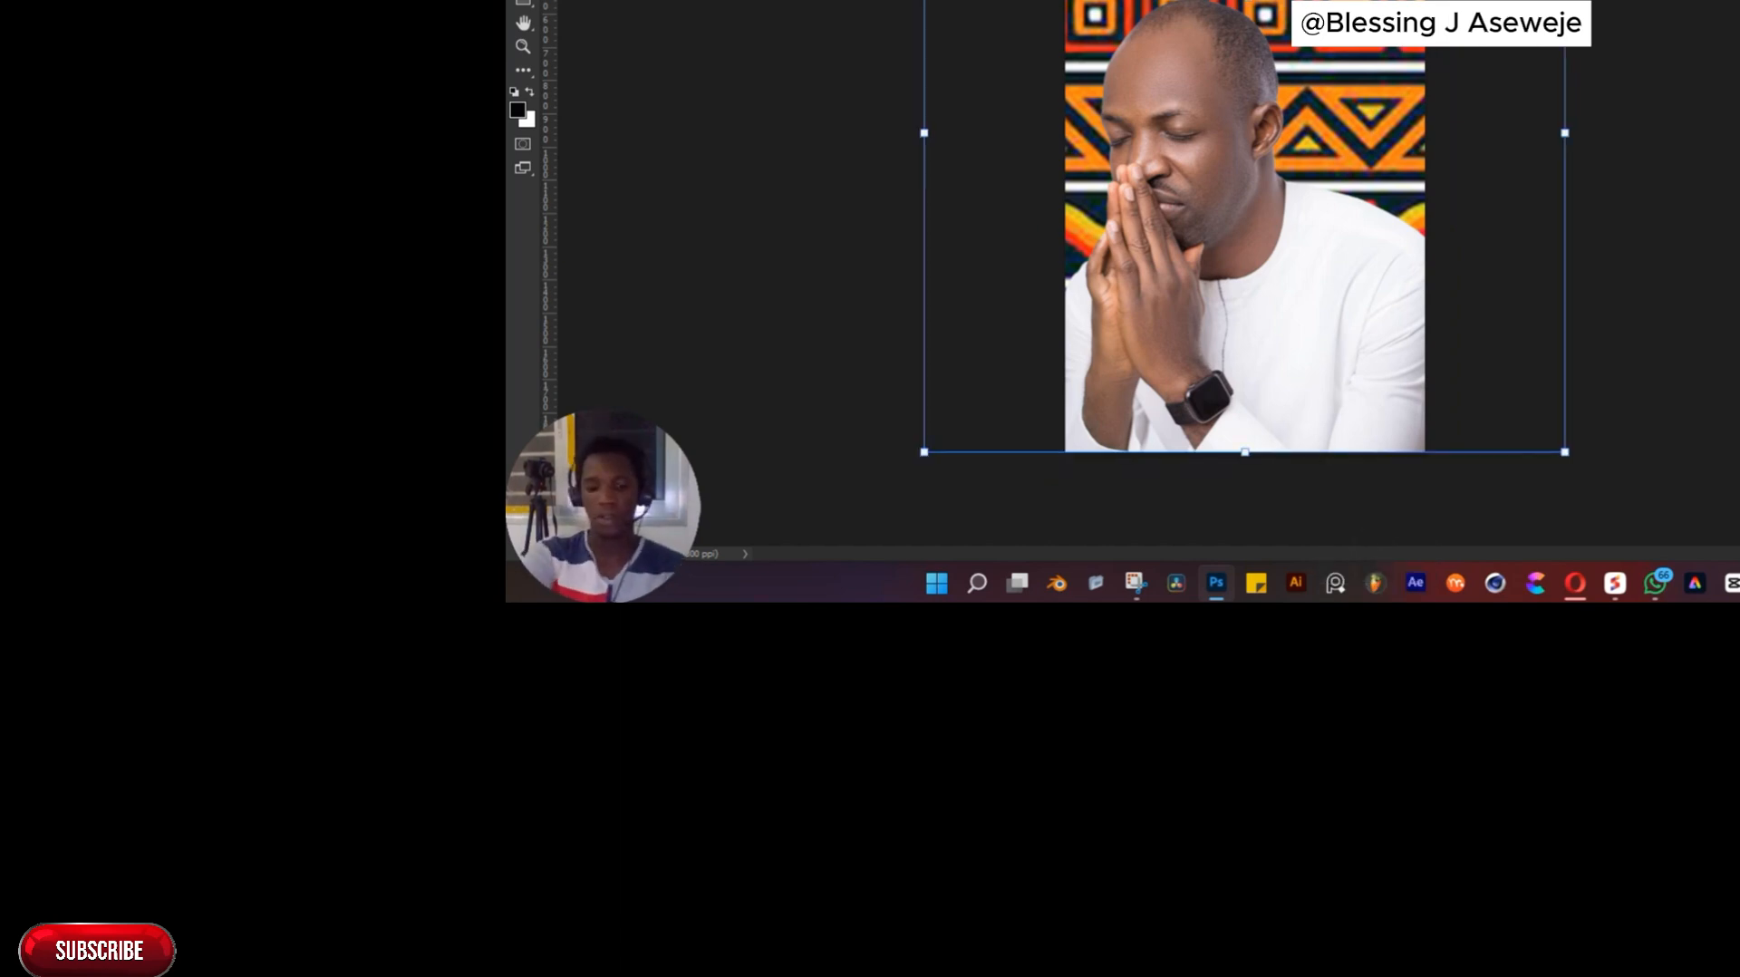
key("shift+a")
key("c")
key("BackSpace")
key("g")
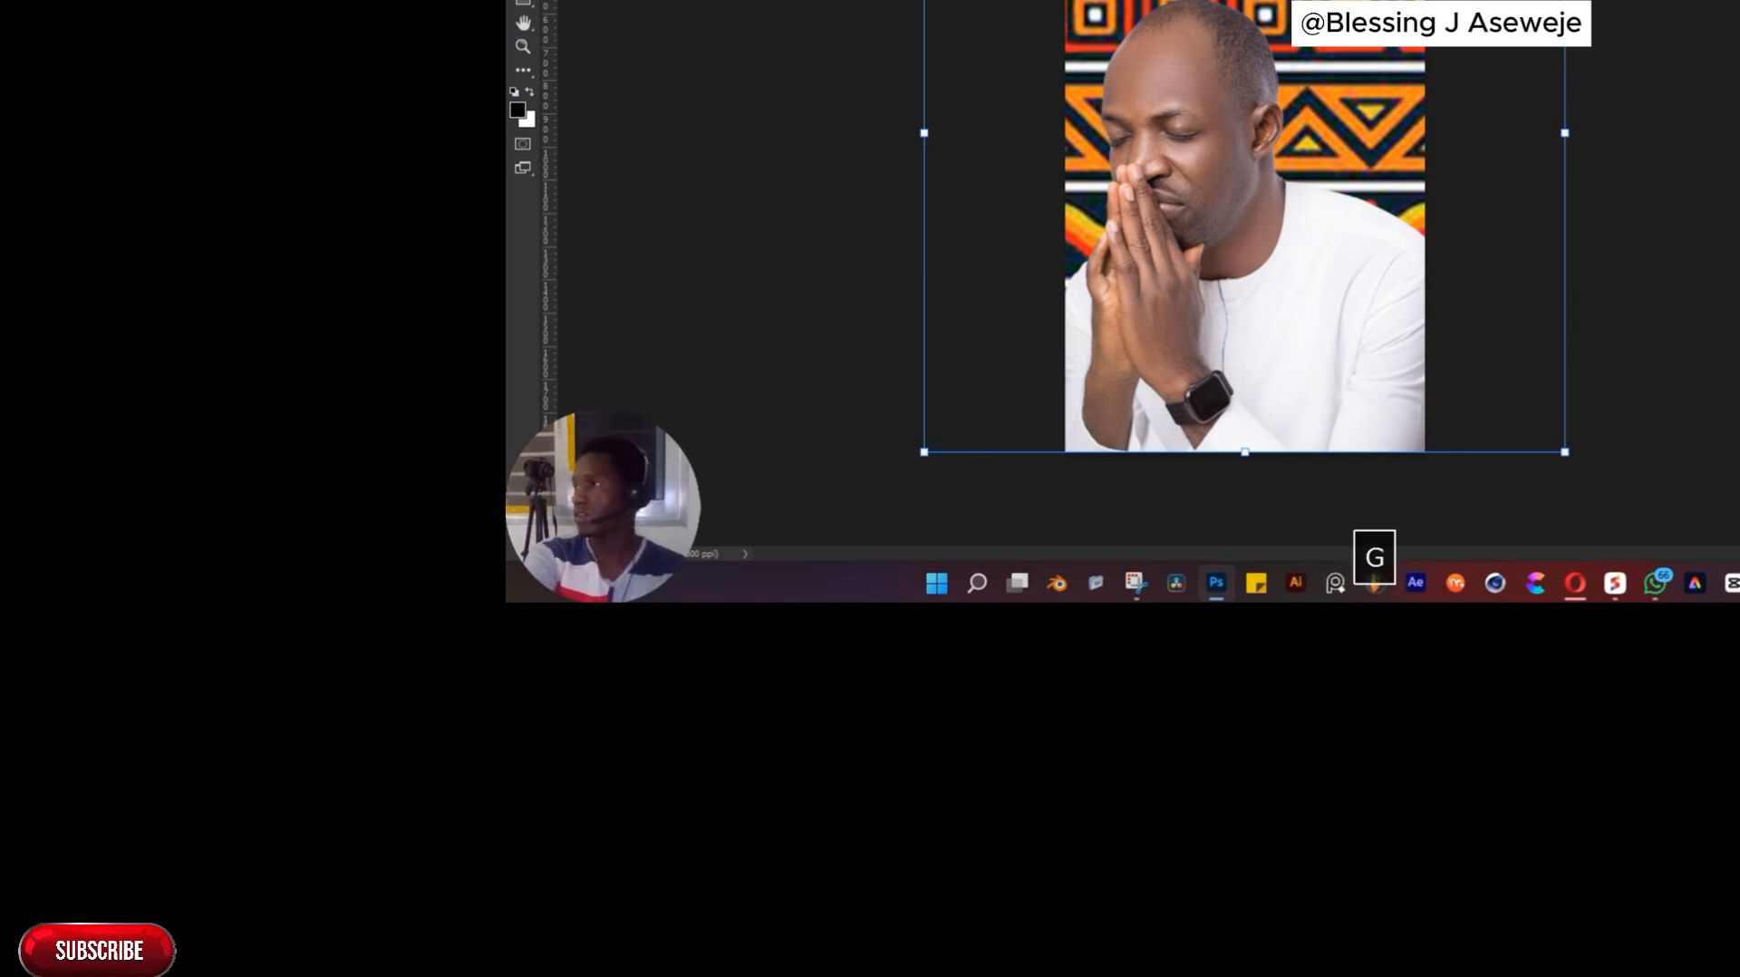
key("Return")
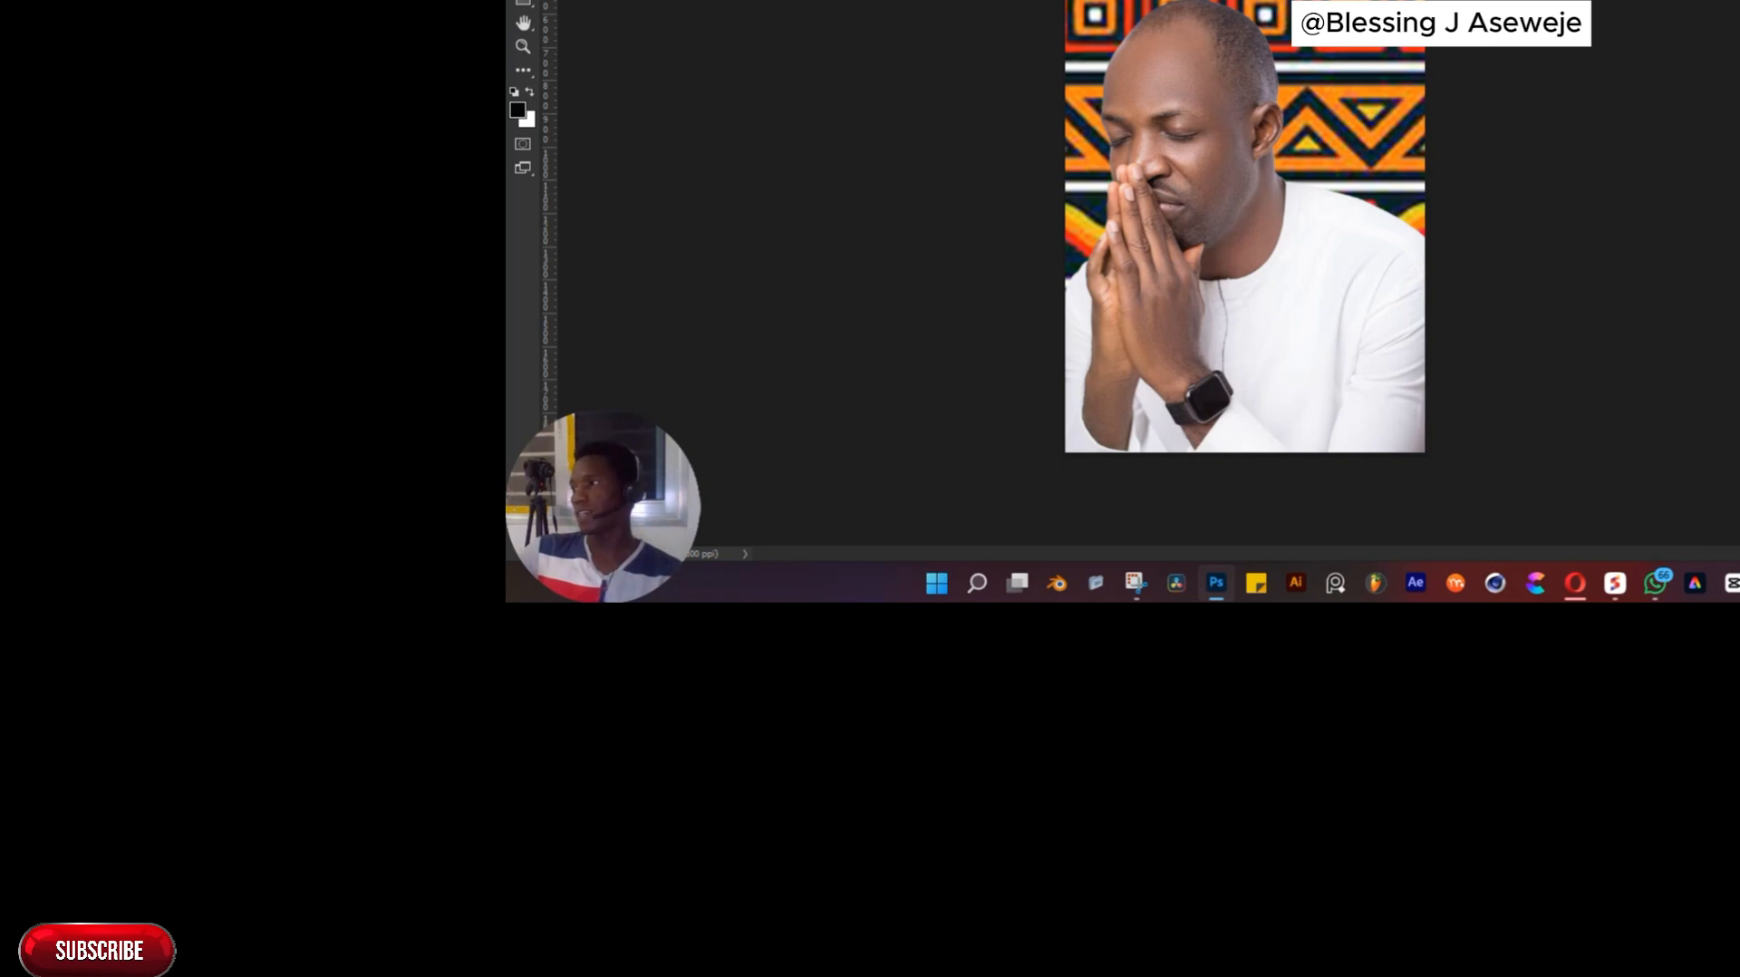
Select the cut-out portrait layer and open it in the Camera Raw Filter
key("v")
left_click(1387, 26)
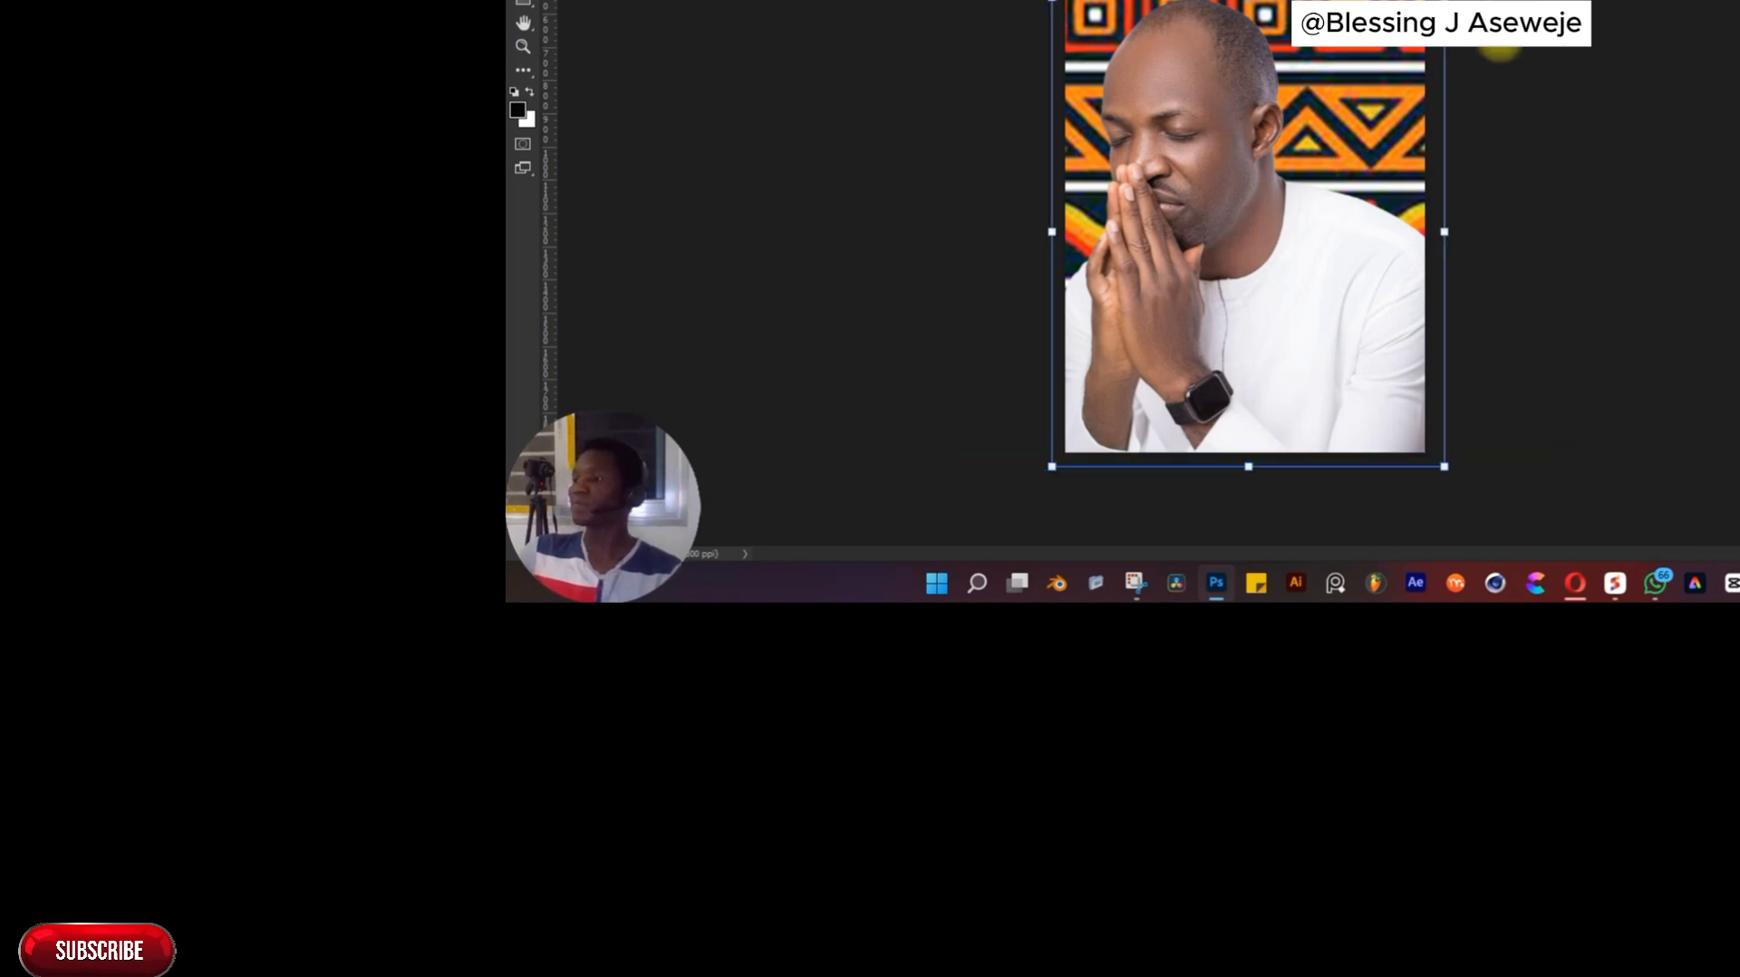
scroll(1245, 227, "up", 4)
scroll(1244, 237, "down", 4)
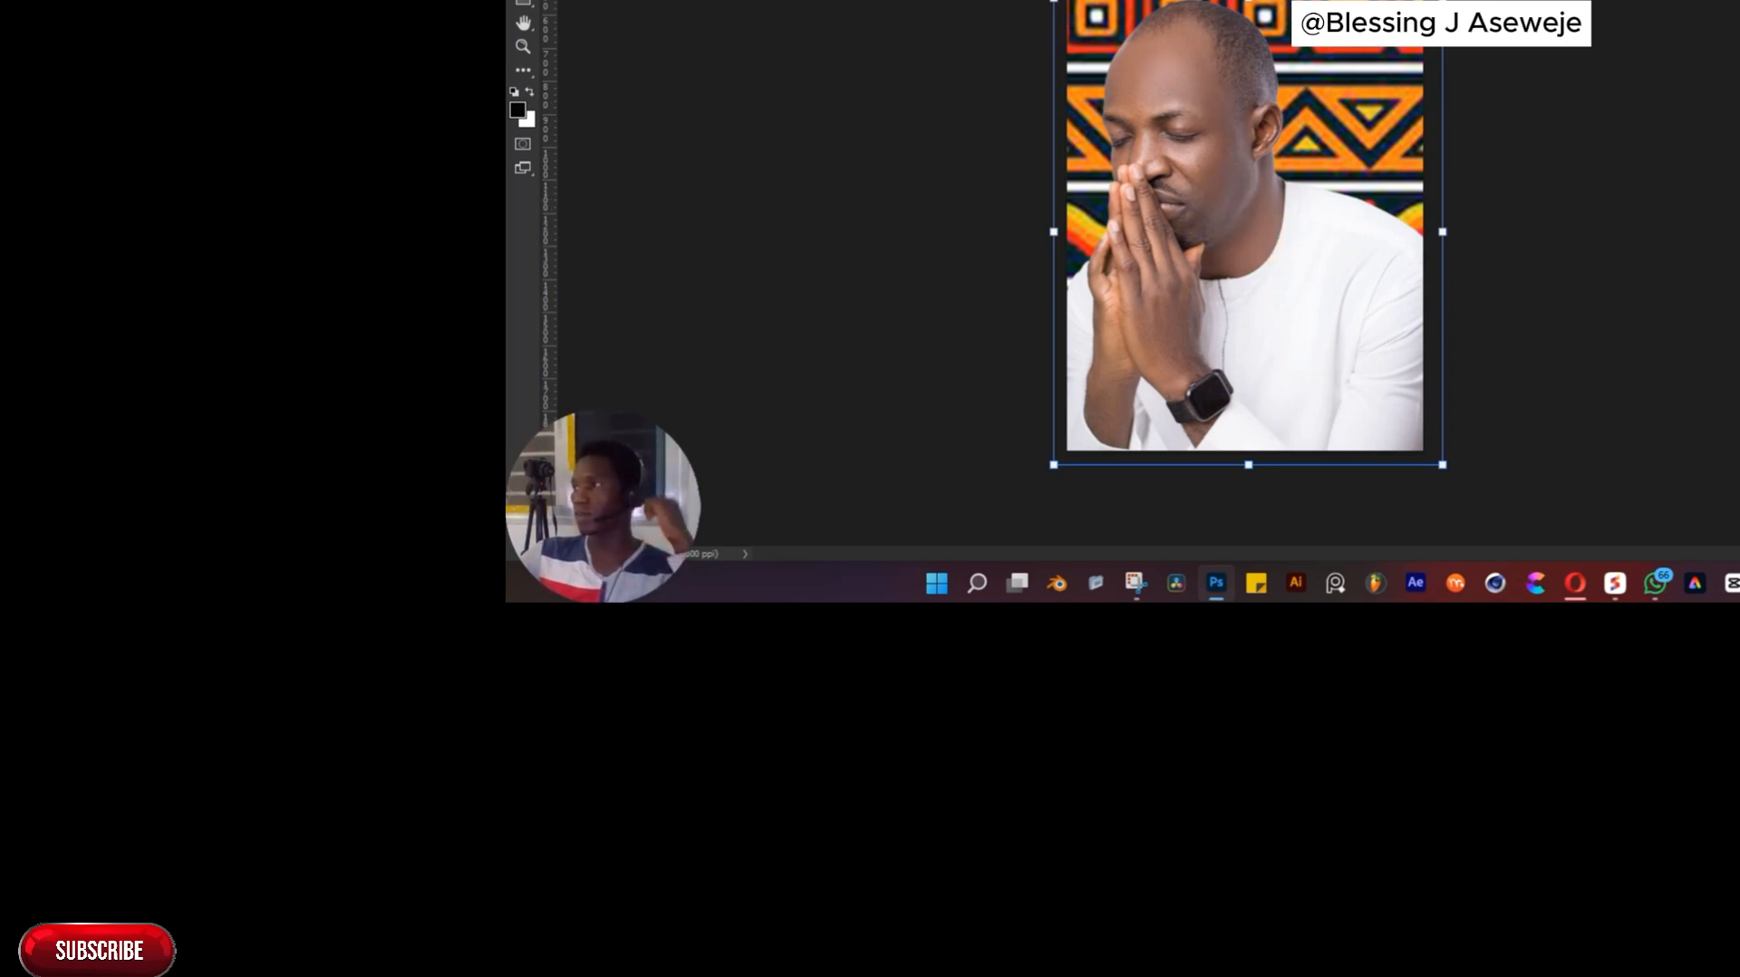
left_click(754, 0)
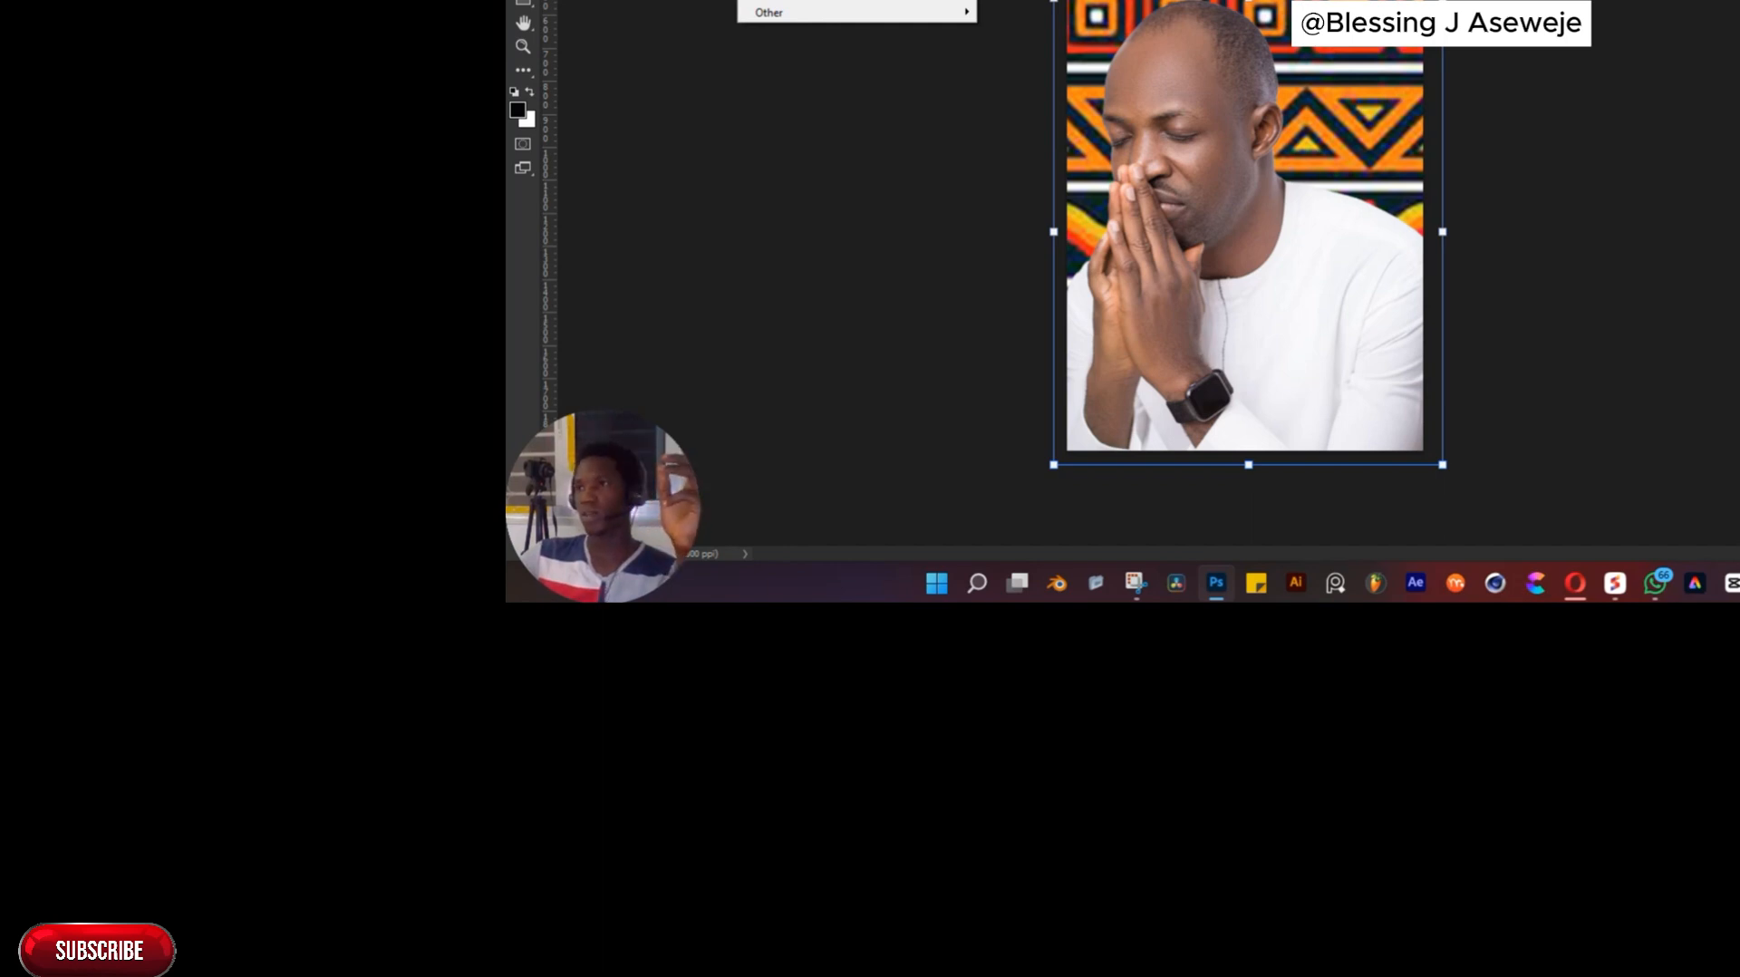
key("Escape")
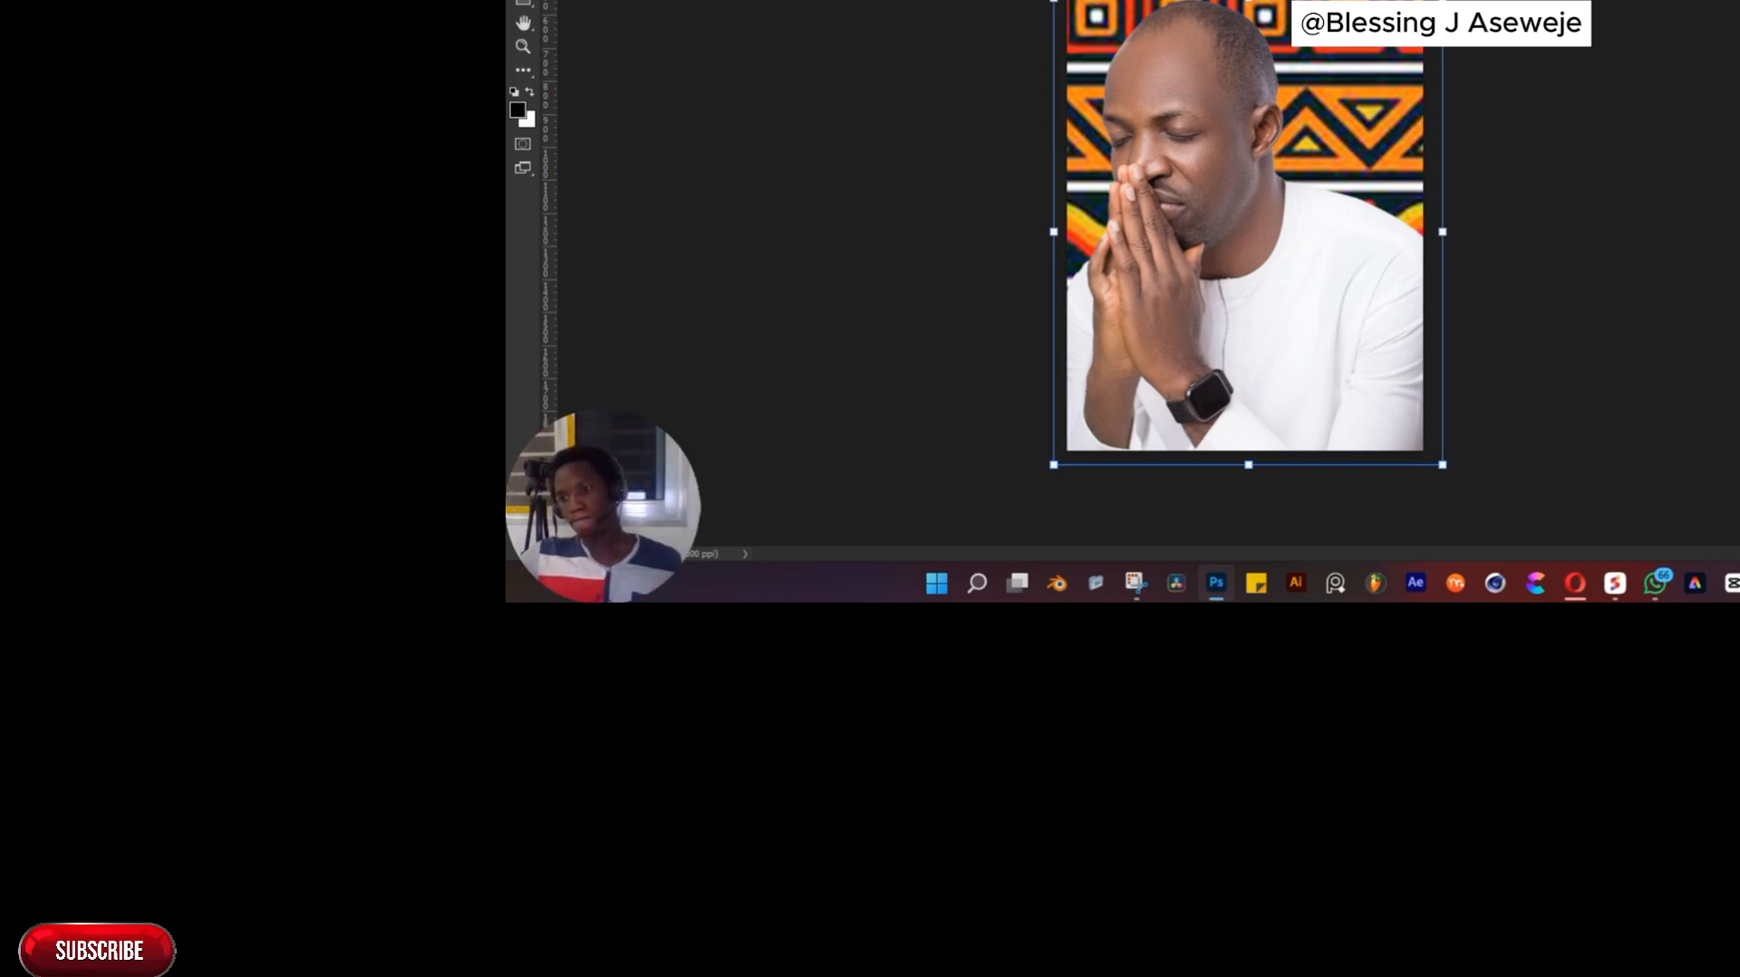
key("ctrl+shift+a")
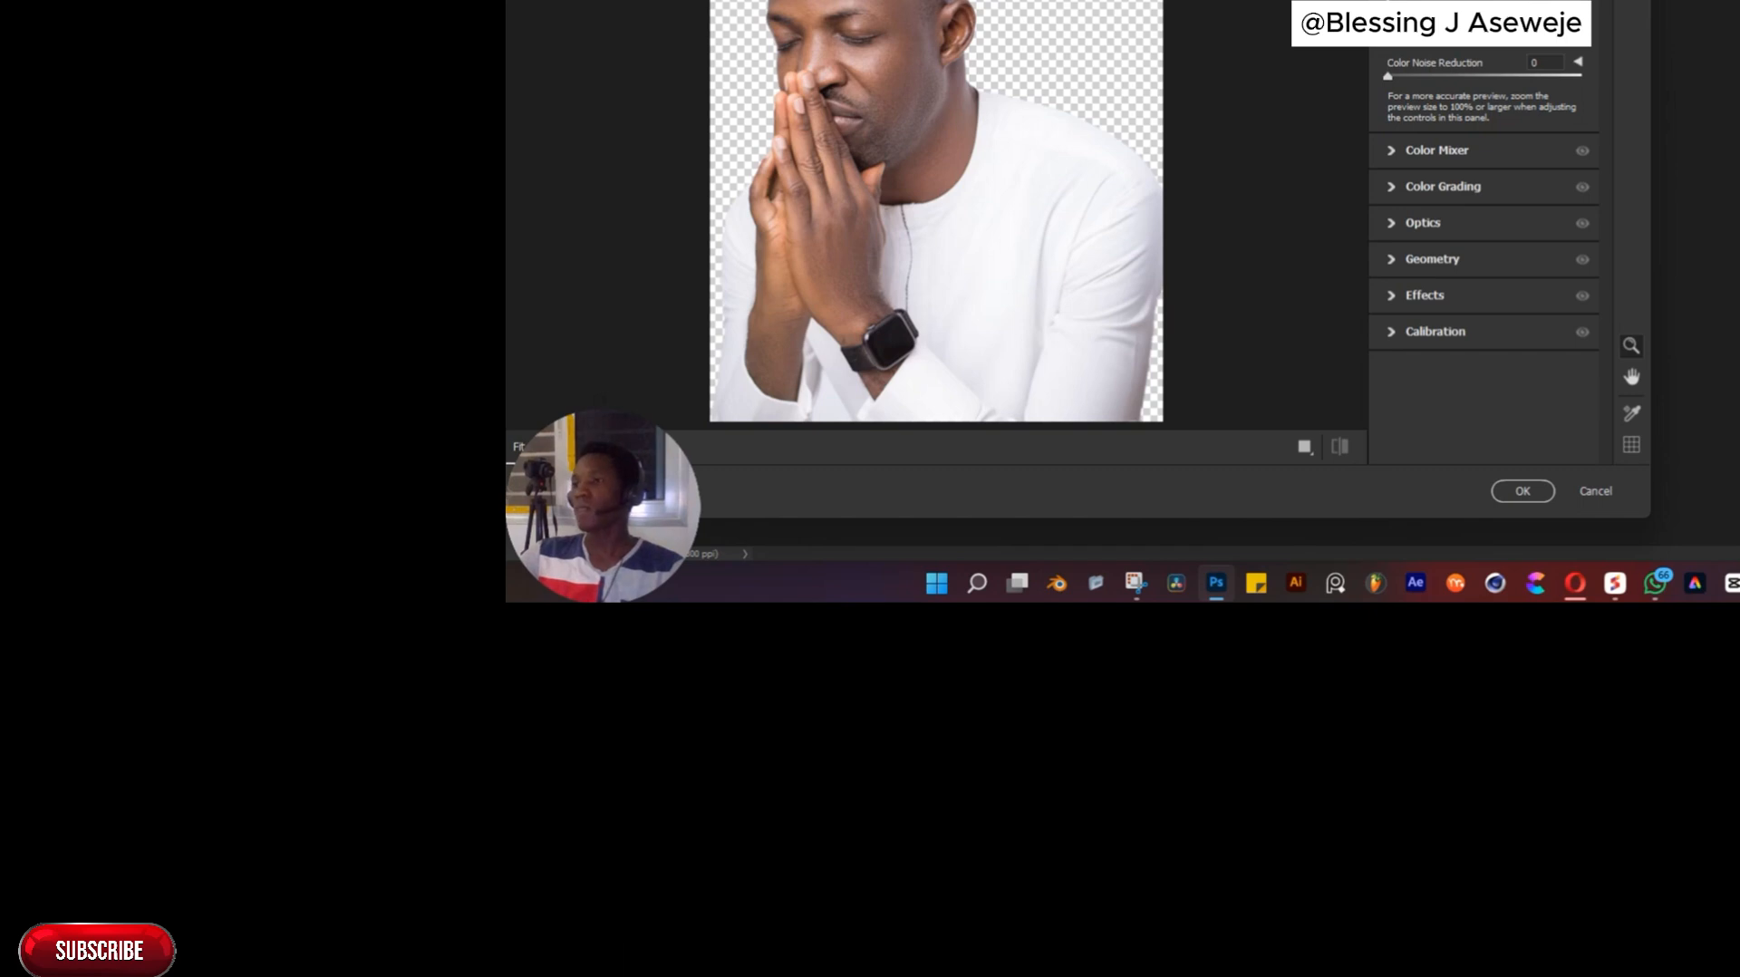
Set the portrait's Contrast to about +81, Texture +63, Clarity +20, Highlights -100, Shadows -10, Whites -11 and Blacks -67
scroll(823, 163, "down", 2)
scroll(884, 112, "up", 5)
scroll(888, 89, "down", 3)
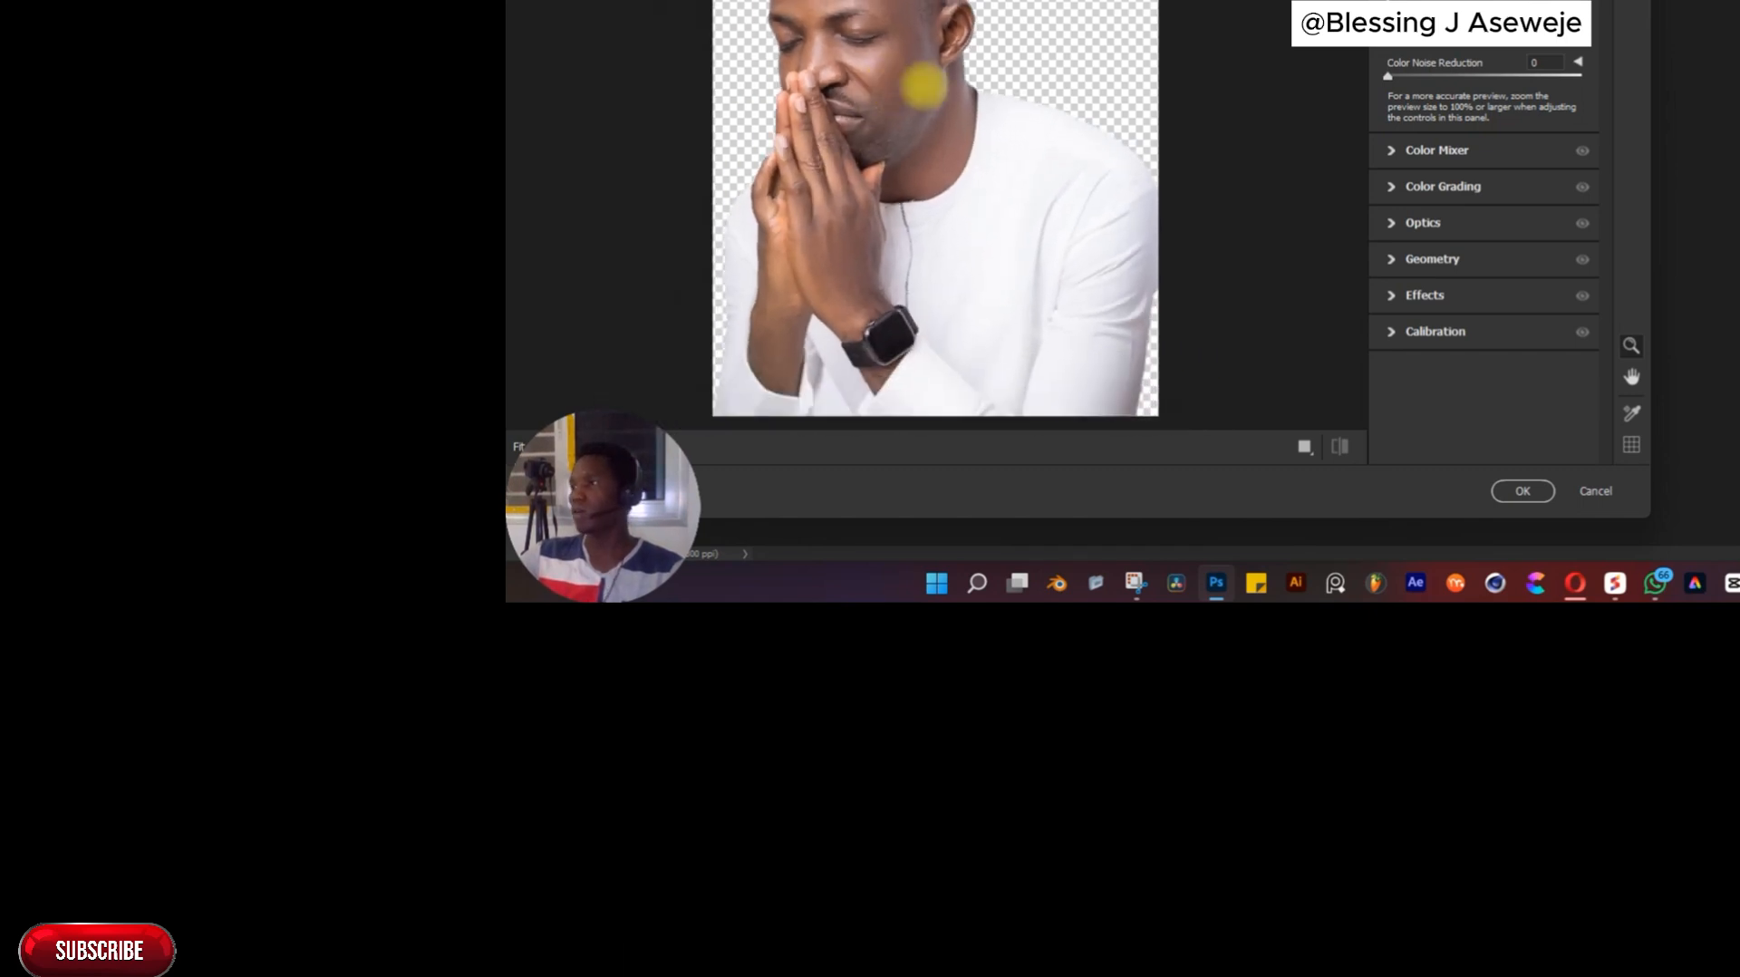
scroll(924, 85, "down", 1)
scroll(901, 97, "up", 3)
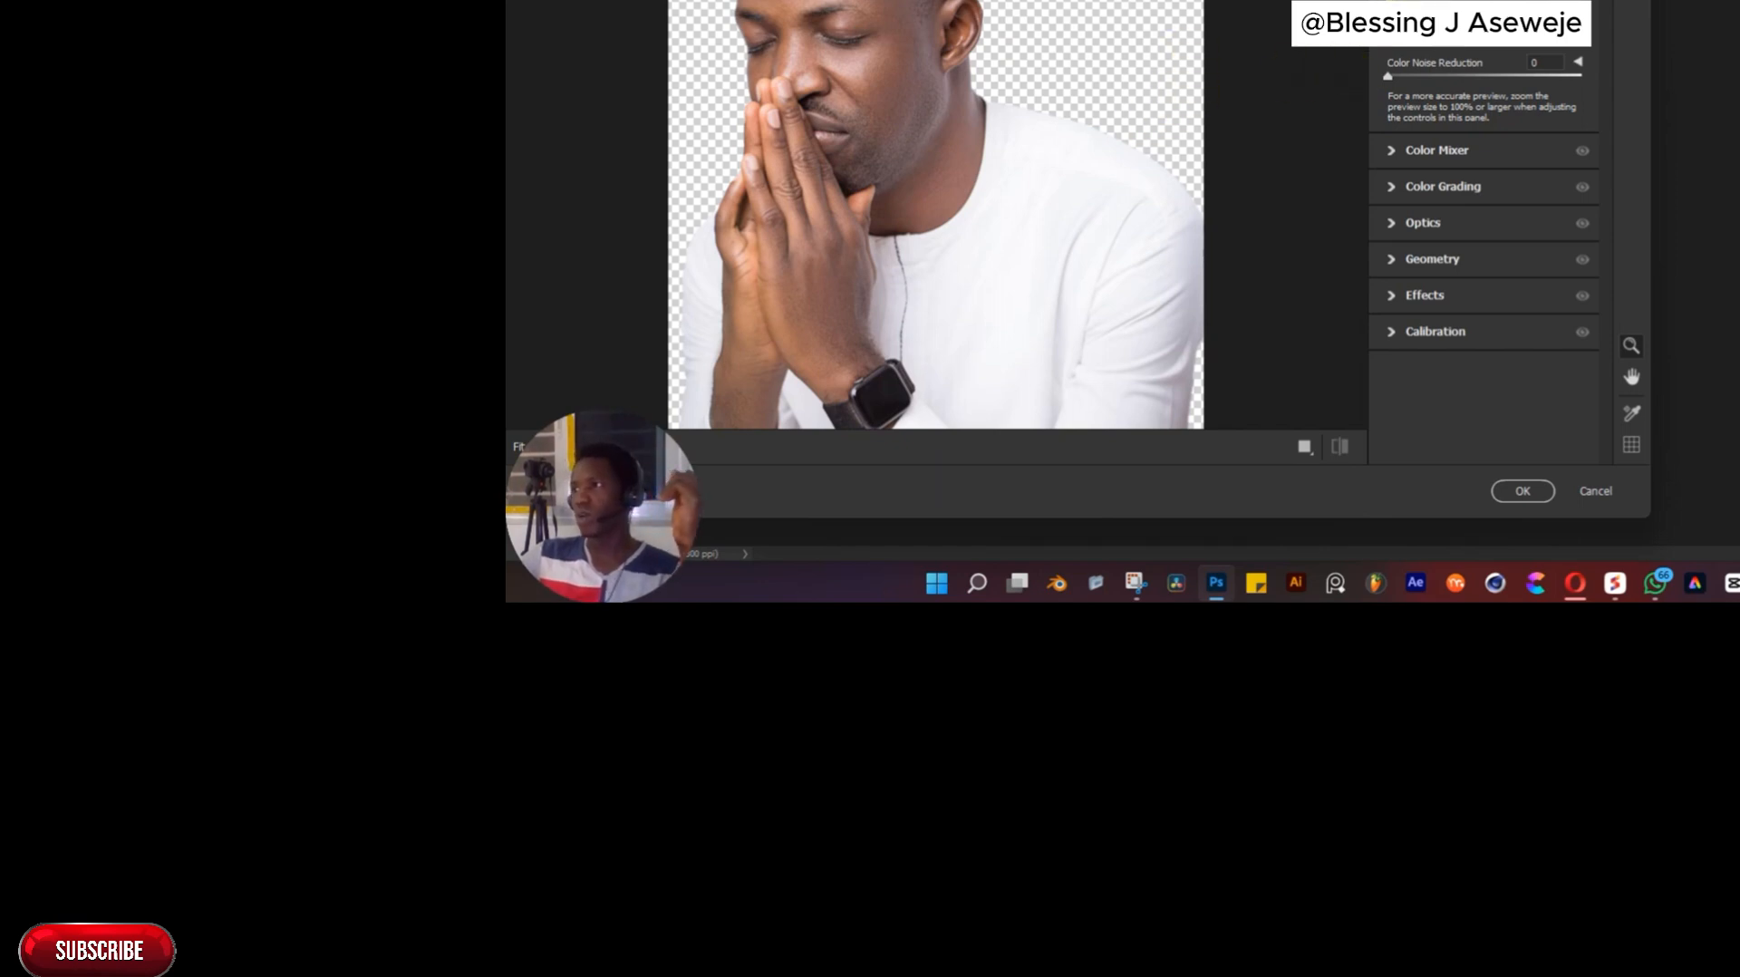
scroll(1483, 226, "up", 10)
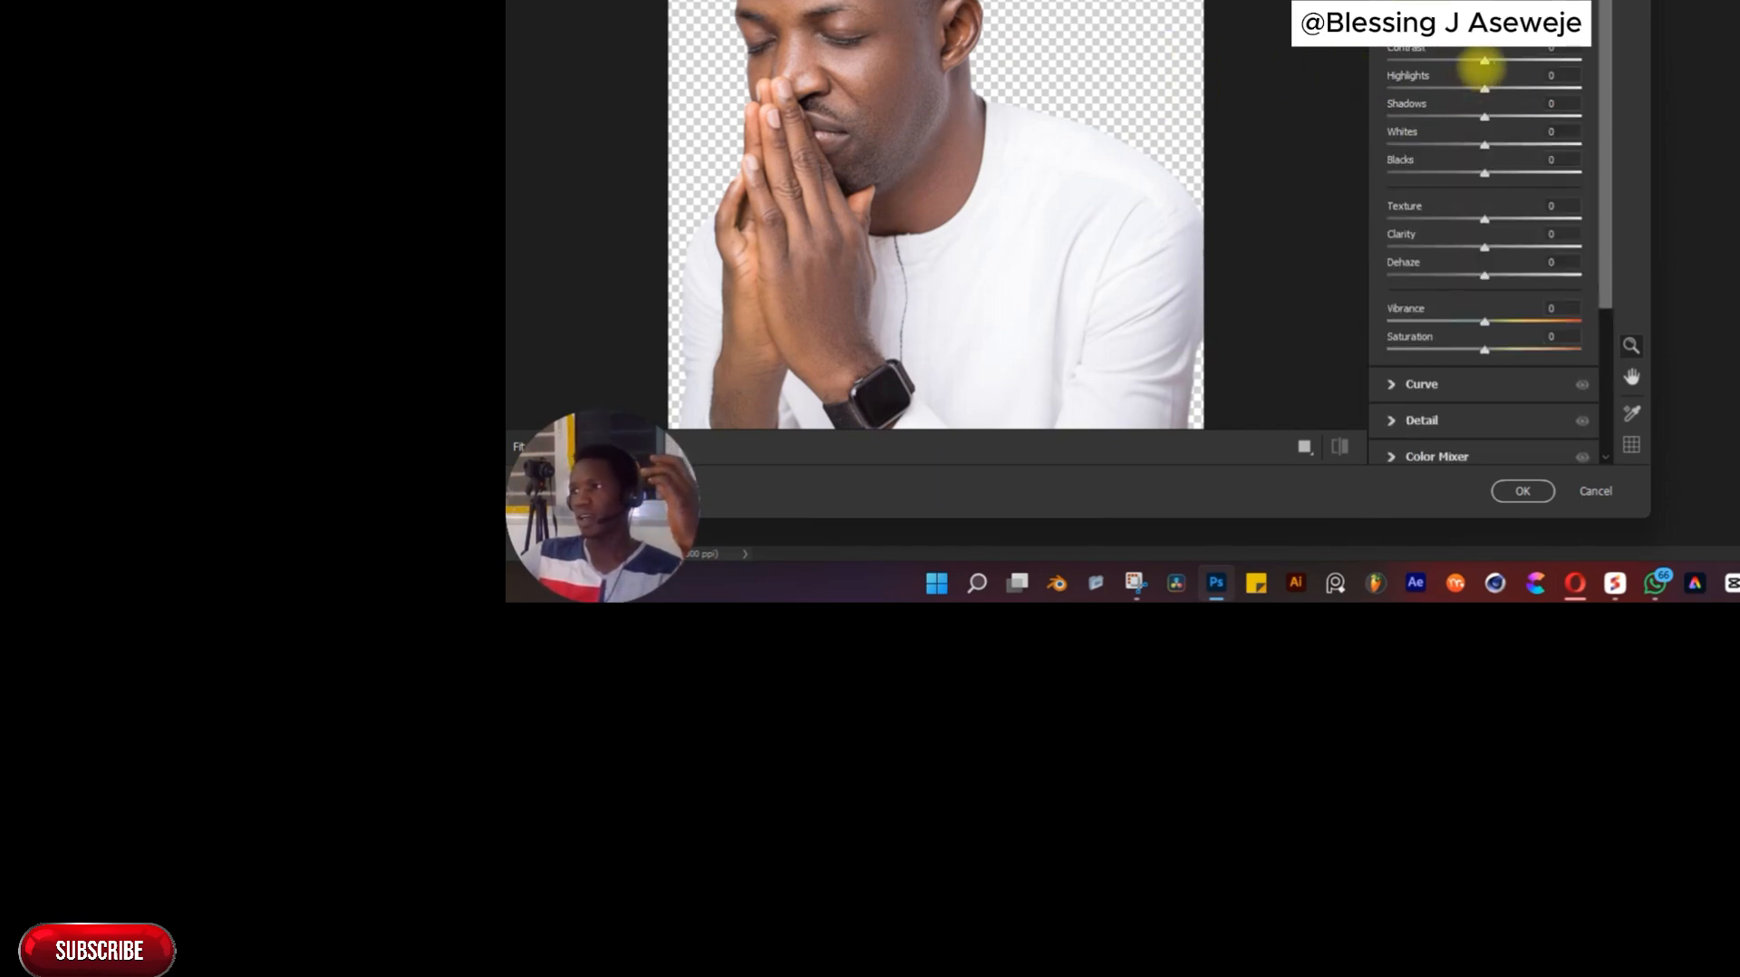
left_click_drag(1485, 61, 1564, 60)
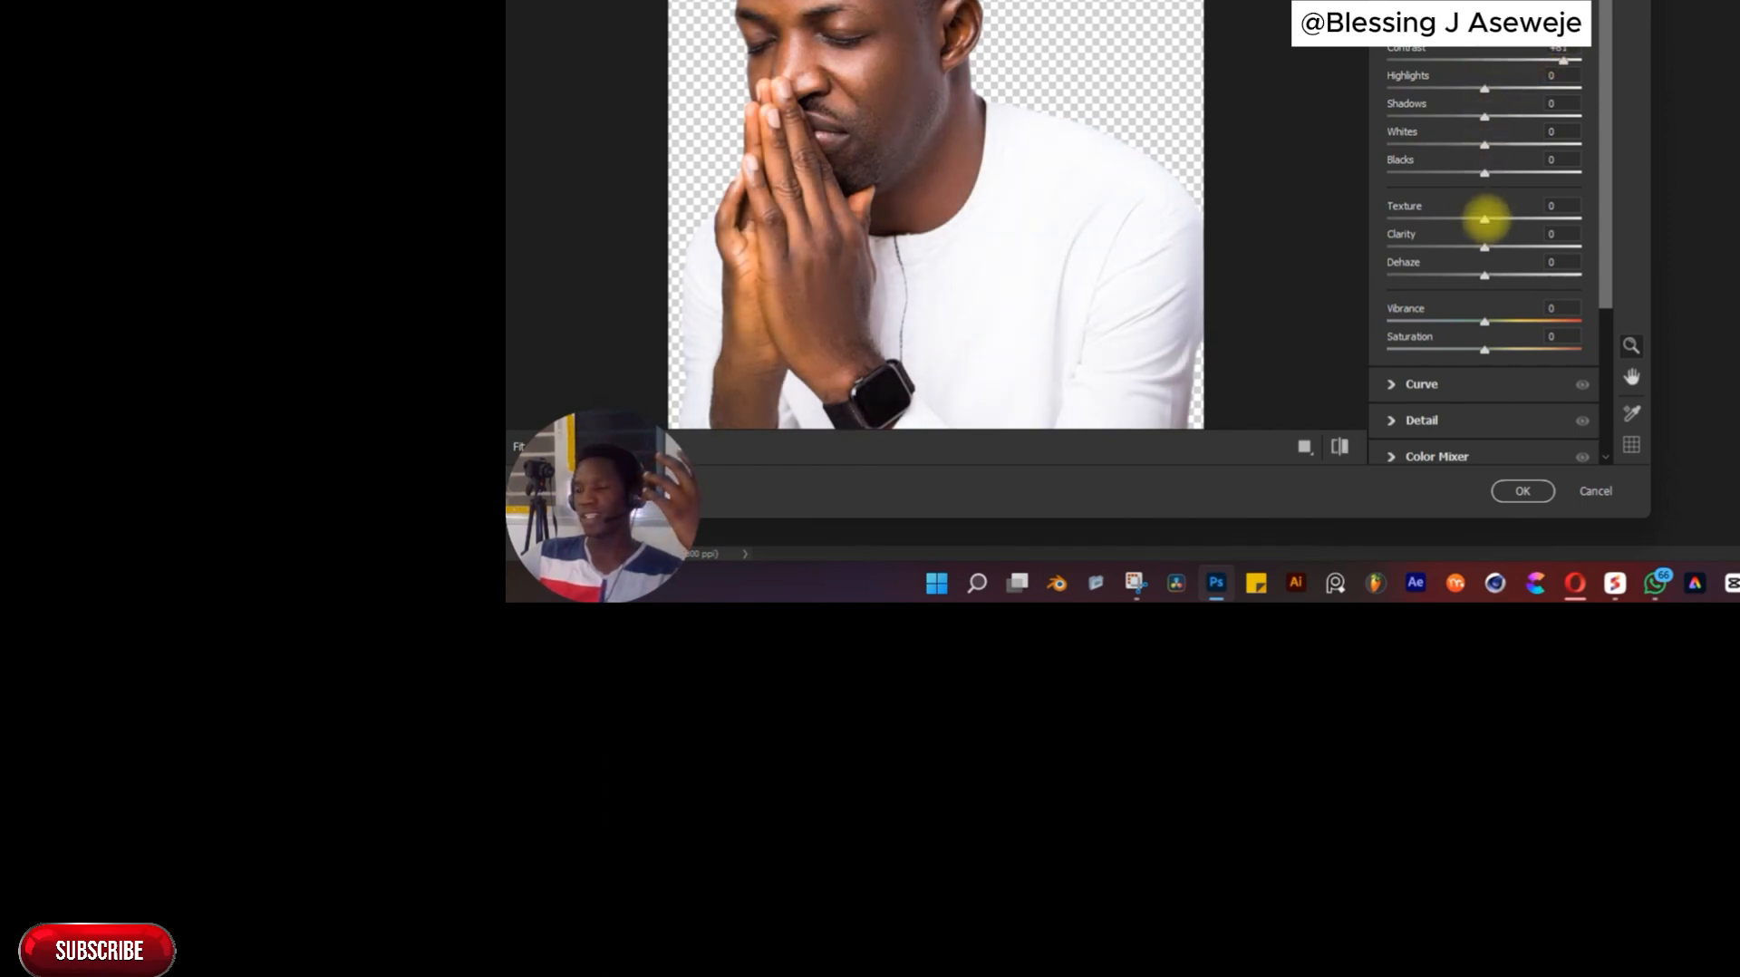
mouse_move(1485, 218)
left_mouse_down()
mouse_move(1569, 218)
mouse_move(1488, 248)
mouse_move(1504, 247)
left_mouse_up()
left_click_drag(1483, 88, 1367, 97)
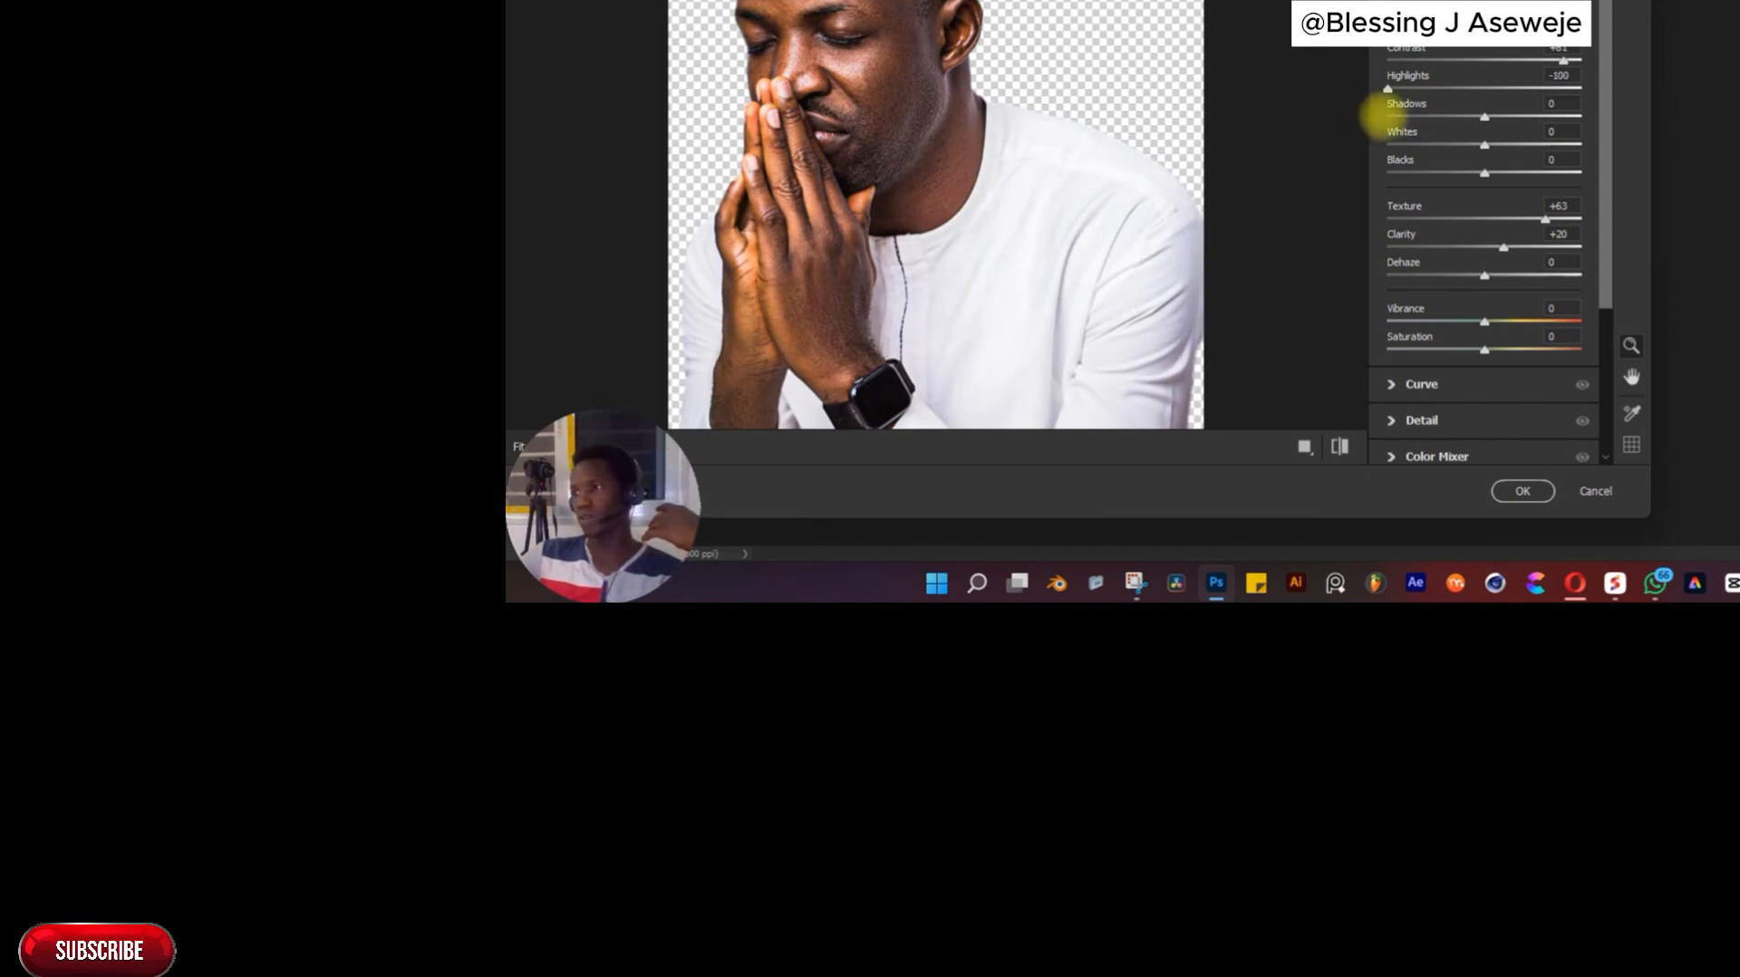
left_click_drag(1485, 117, 1424, 172)
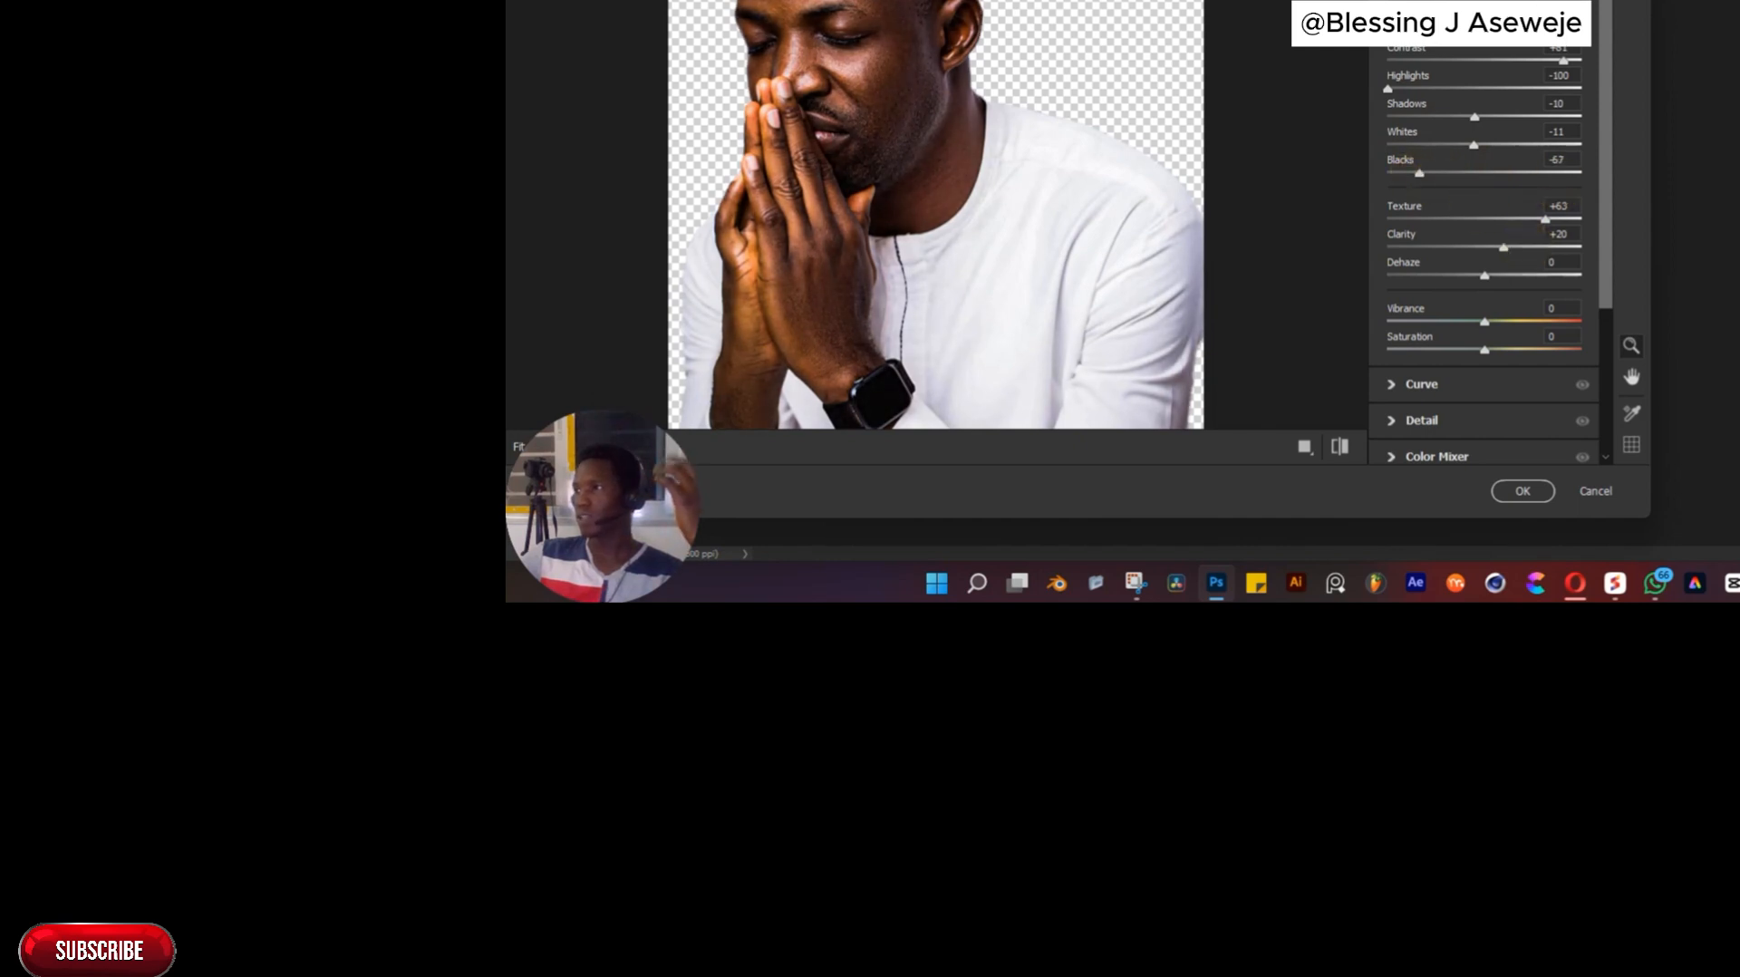
Compare the portrait before and after the Camera Raw adjustments, look into the Detail settings, and apply the filter
key("p")
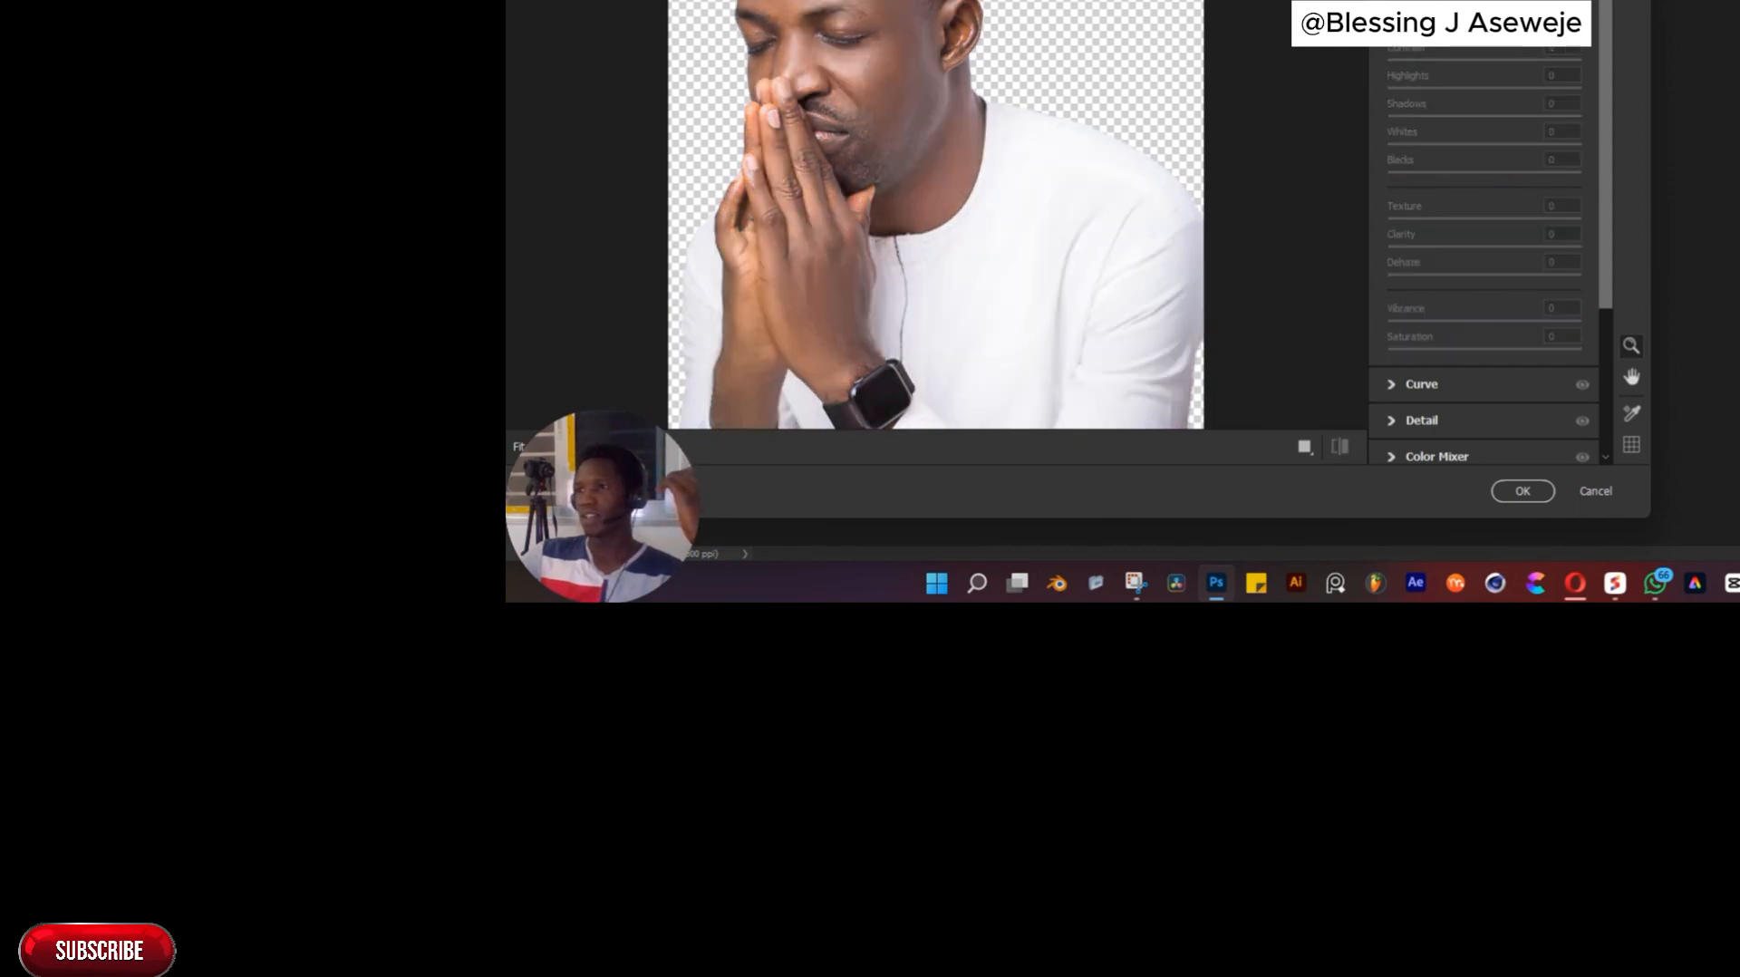
key("p")
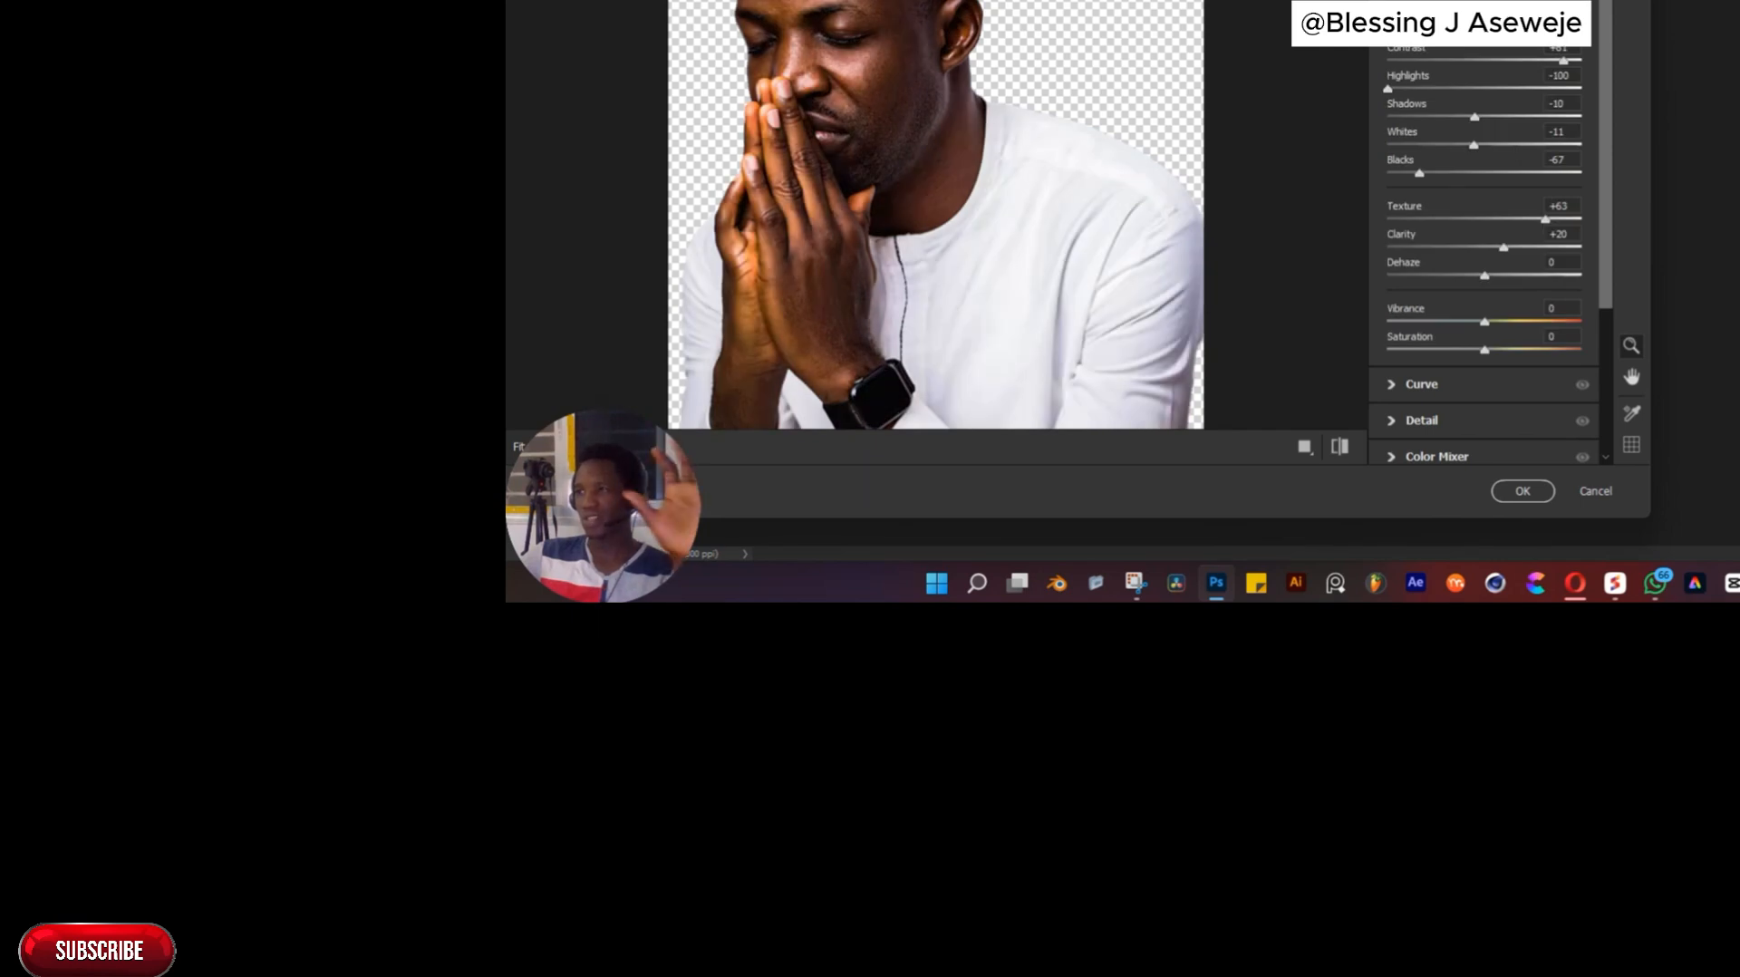
left_click(1453, 421)
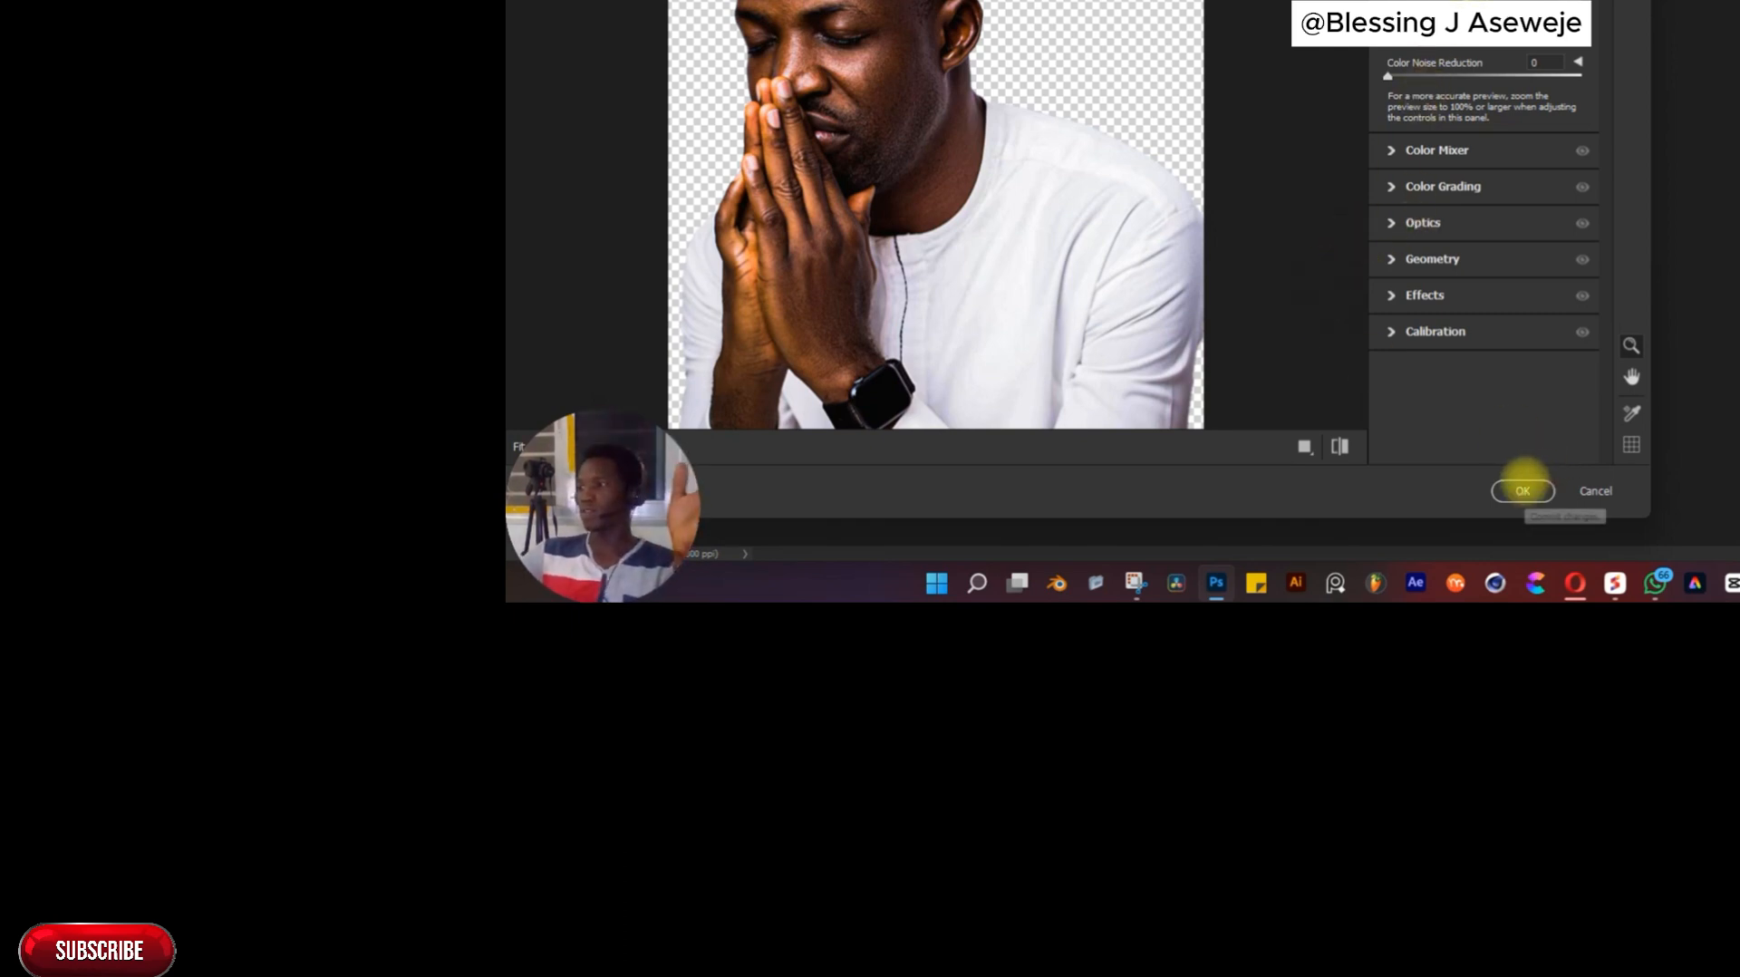
left_click(1523, 490)
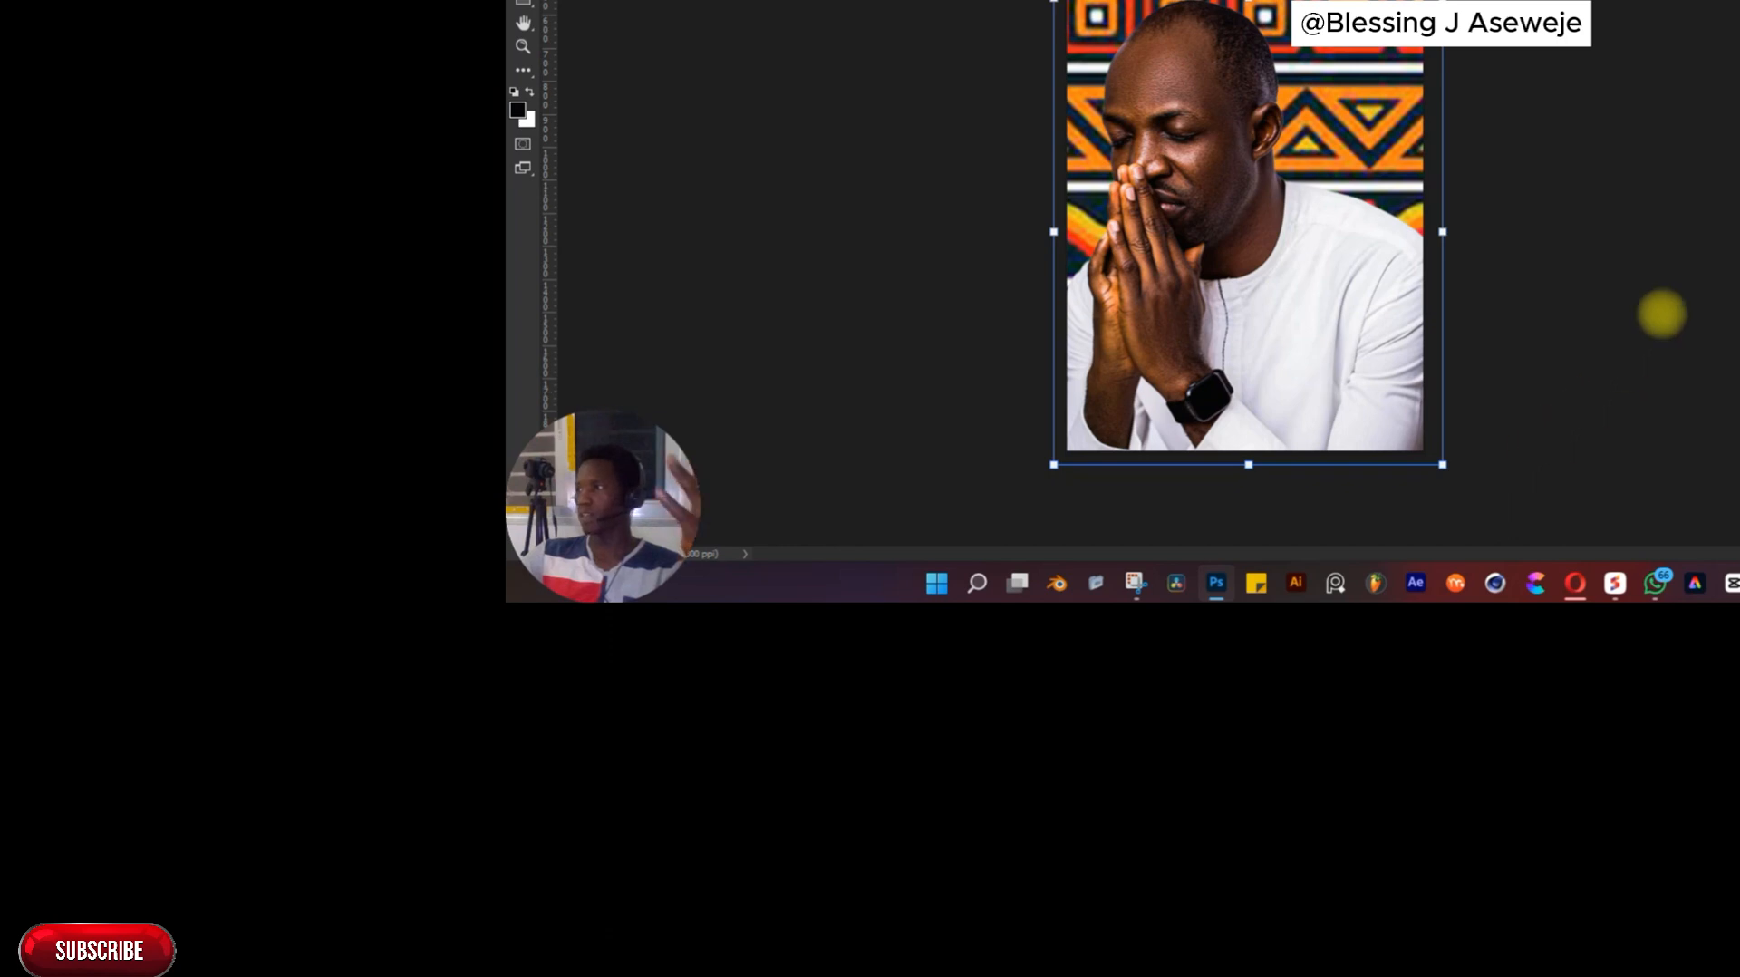
scroll(1421, 225, "down", 3)
scroll(1269, 186, "up", 4)
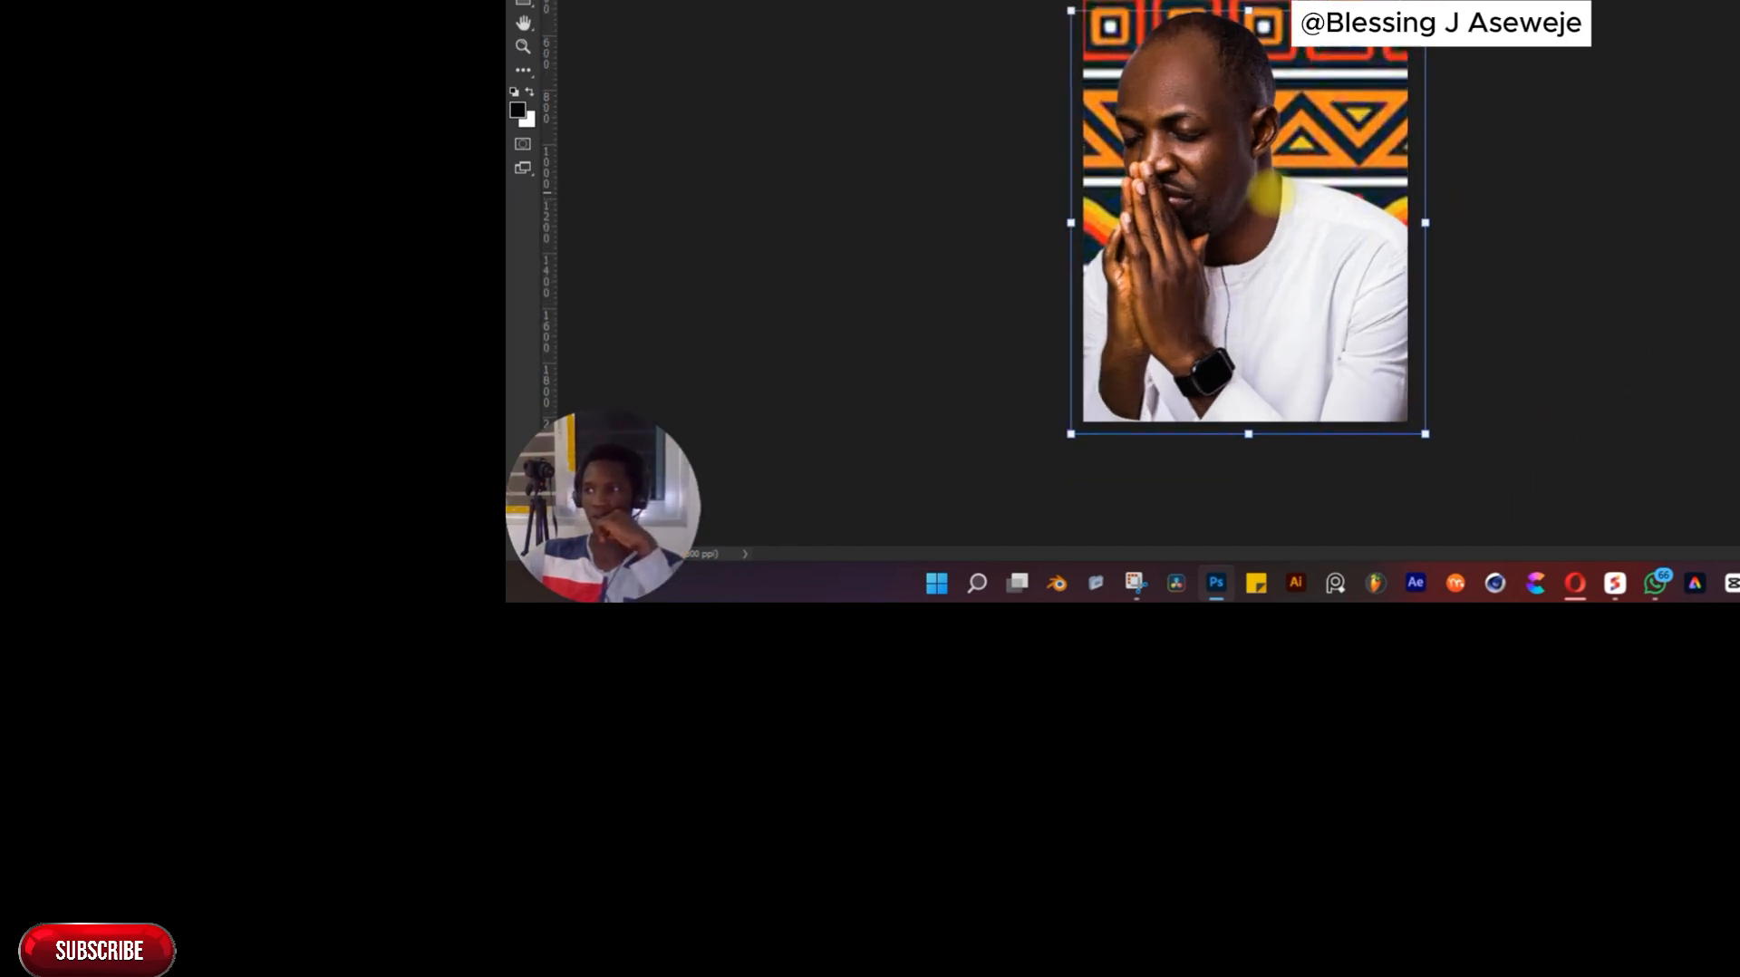
scroll(1499, 178, "down", 1)
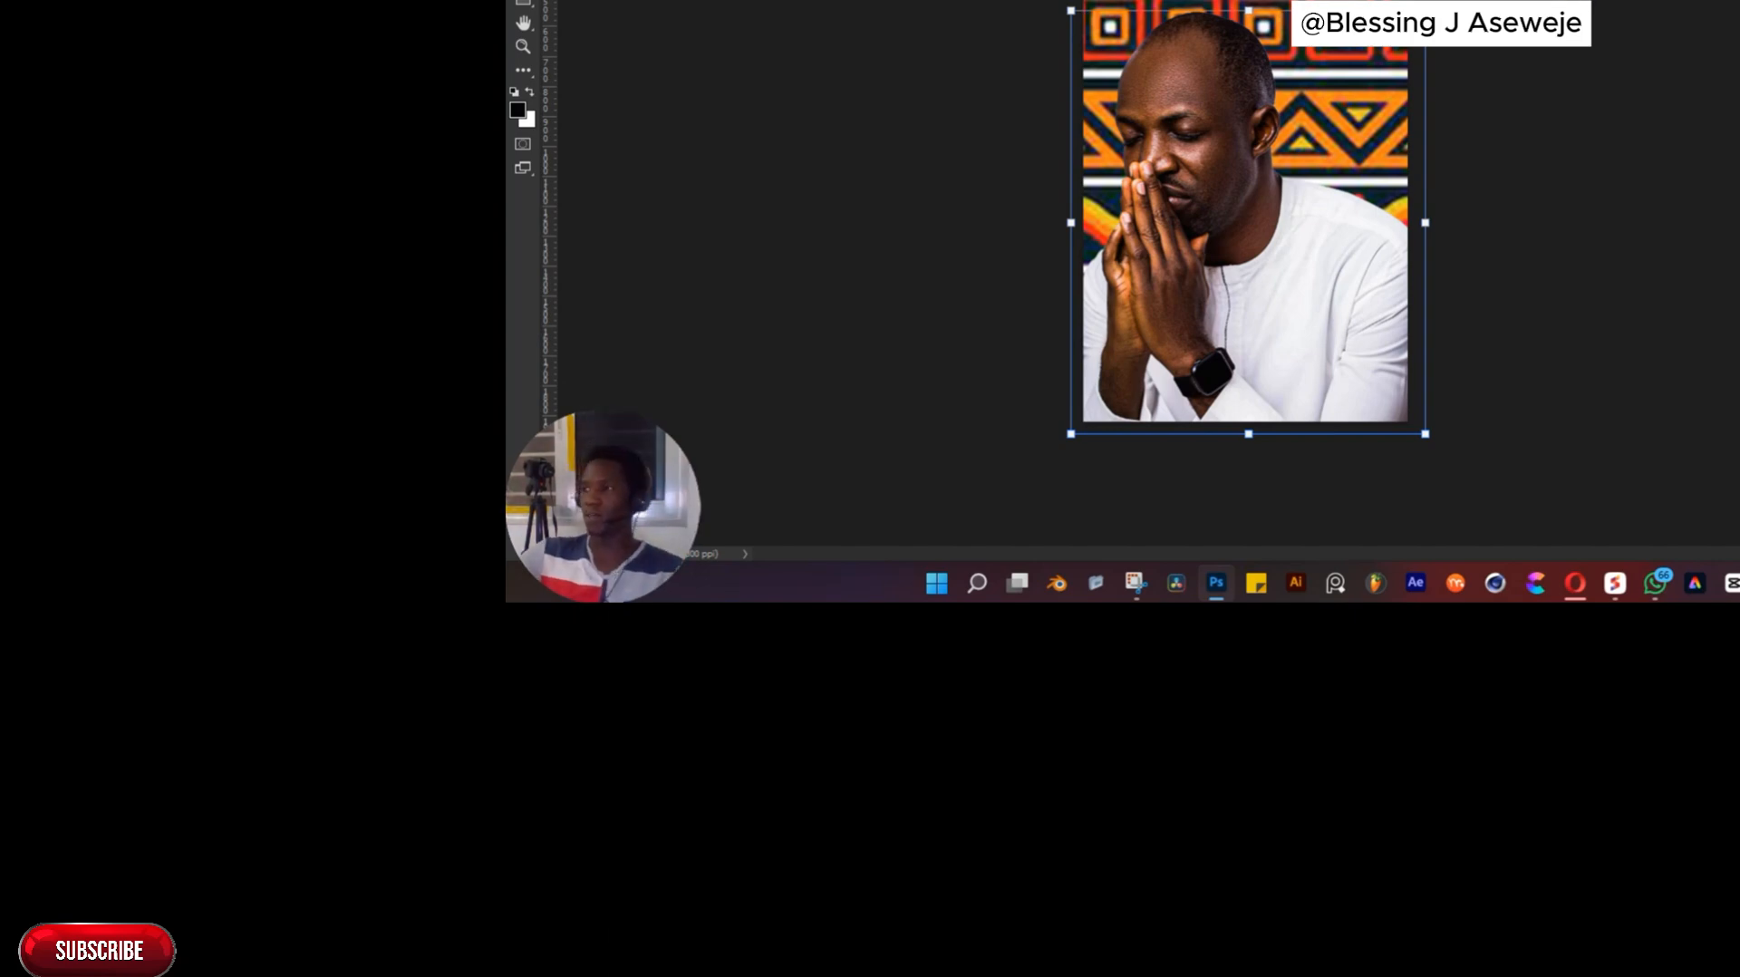
key("ctrl+h")
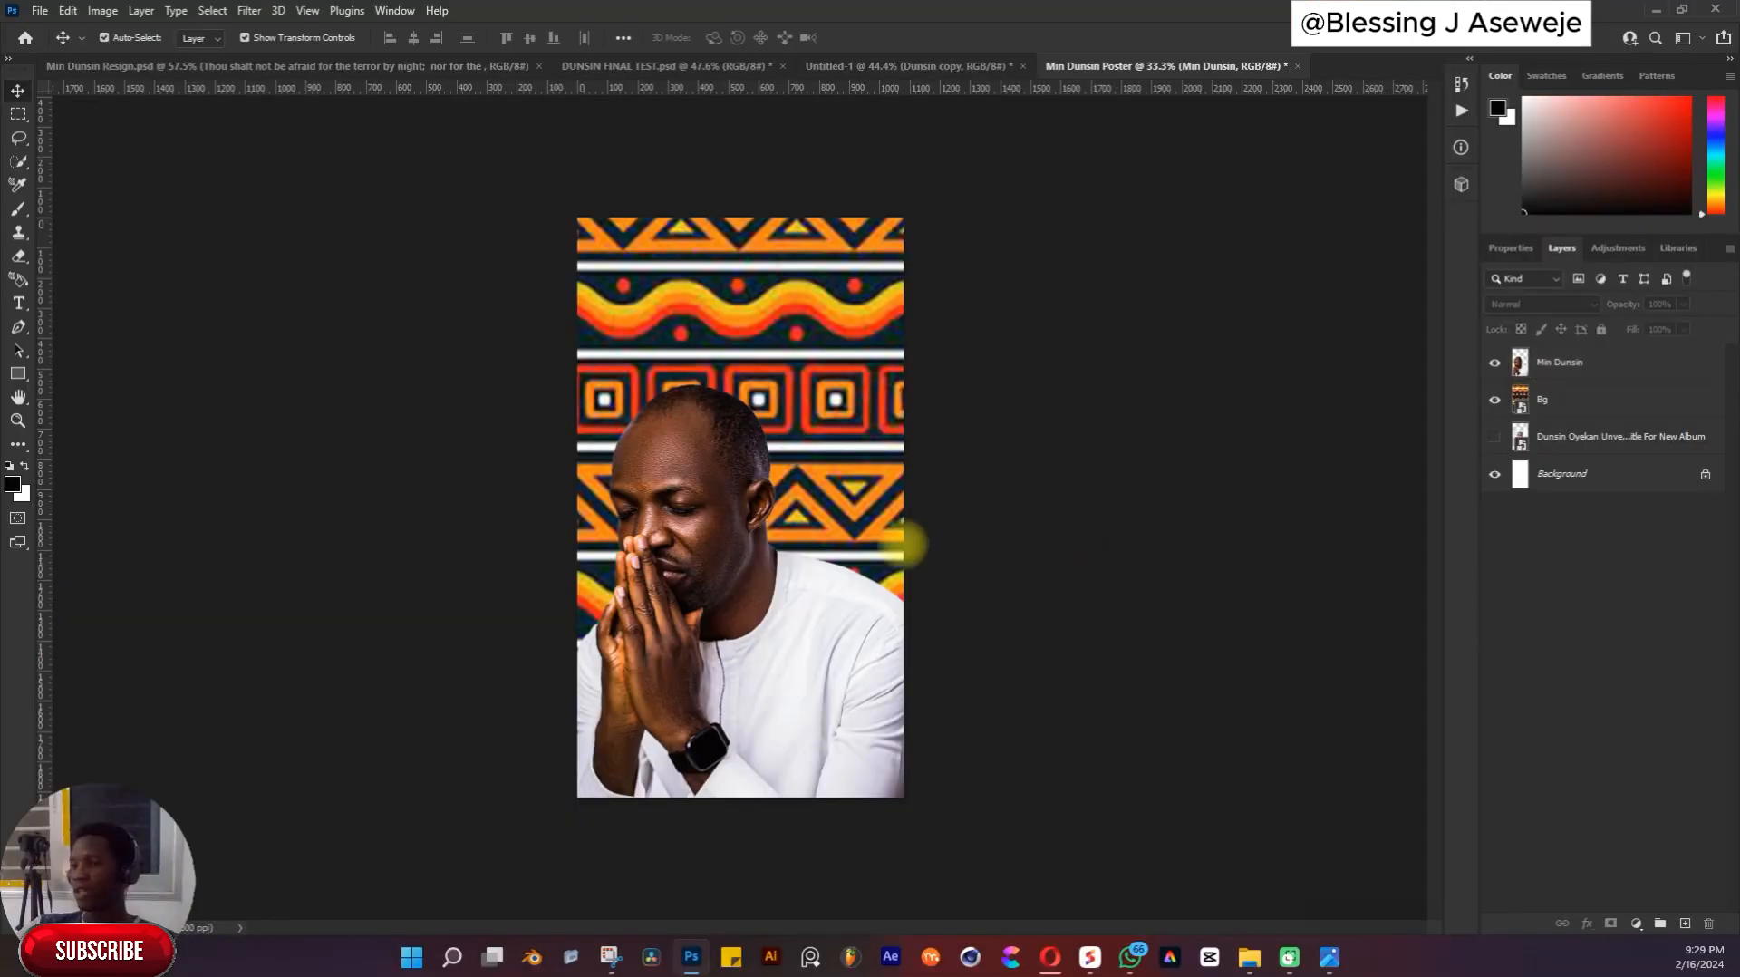
left_click(757, 562)
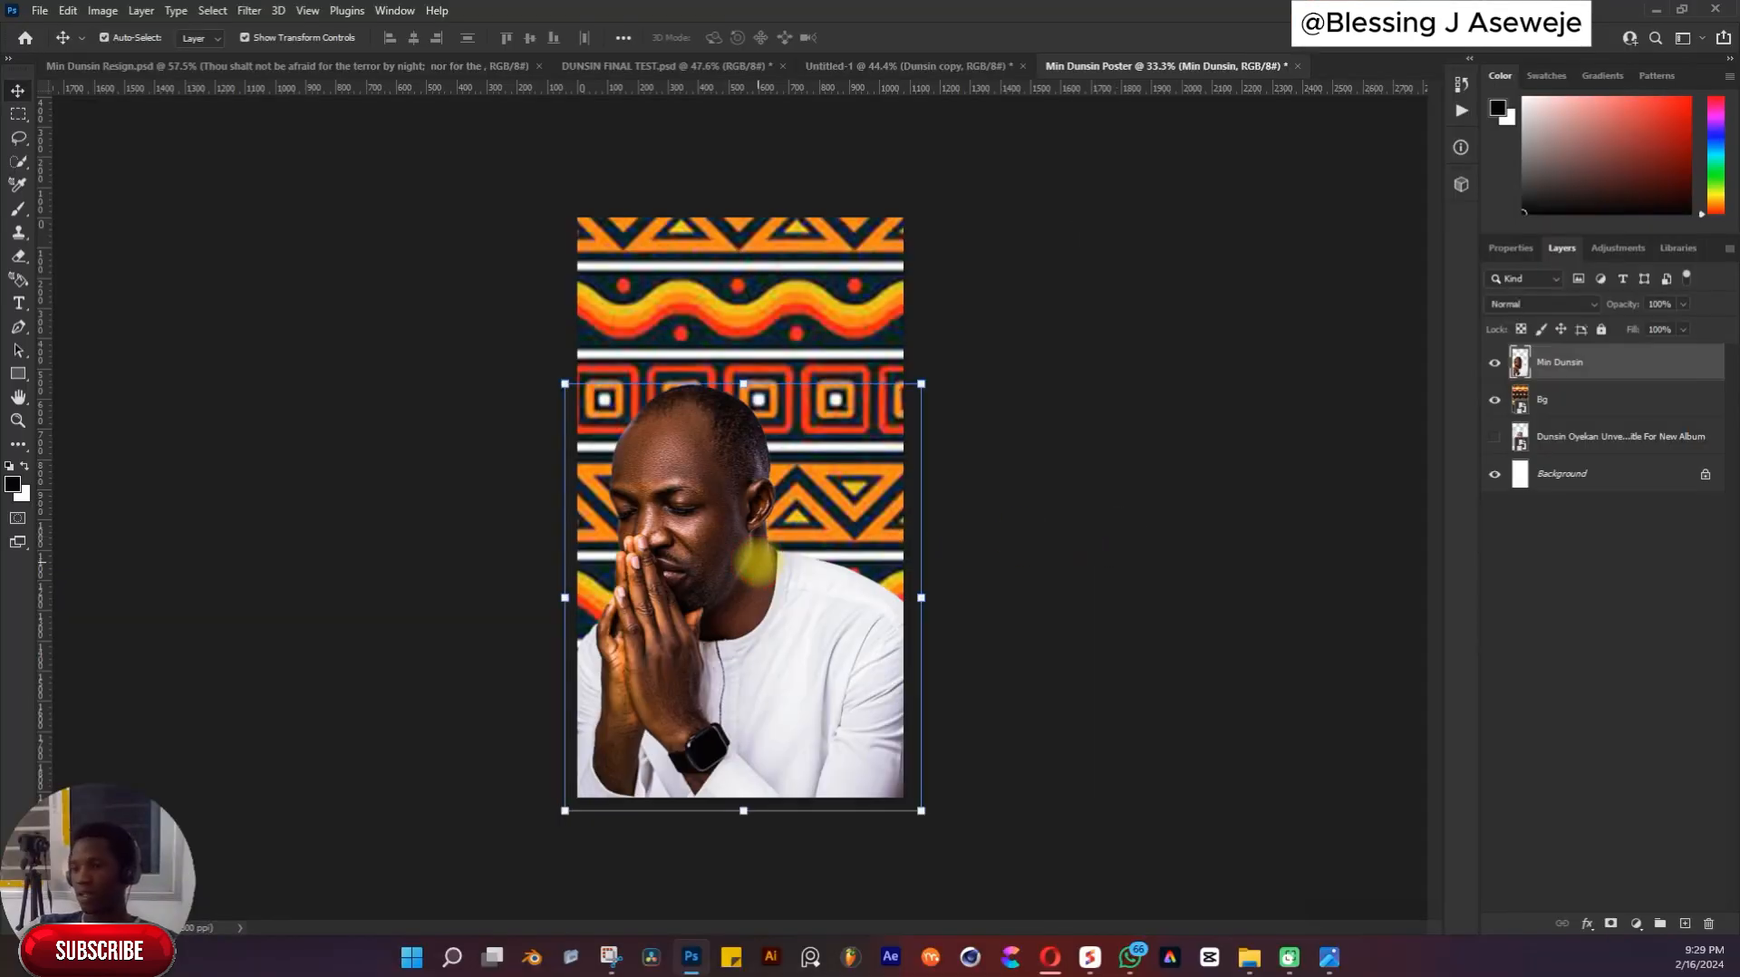
left_click(1092, 279)
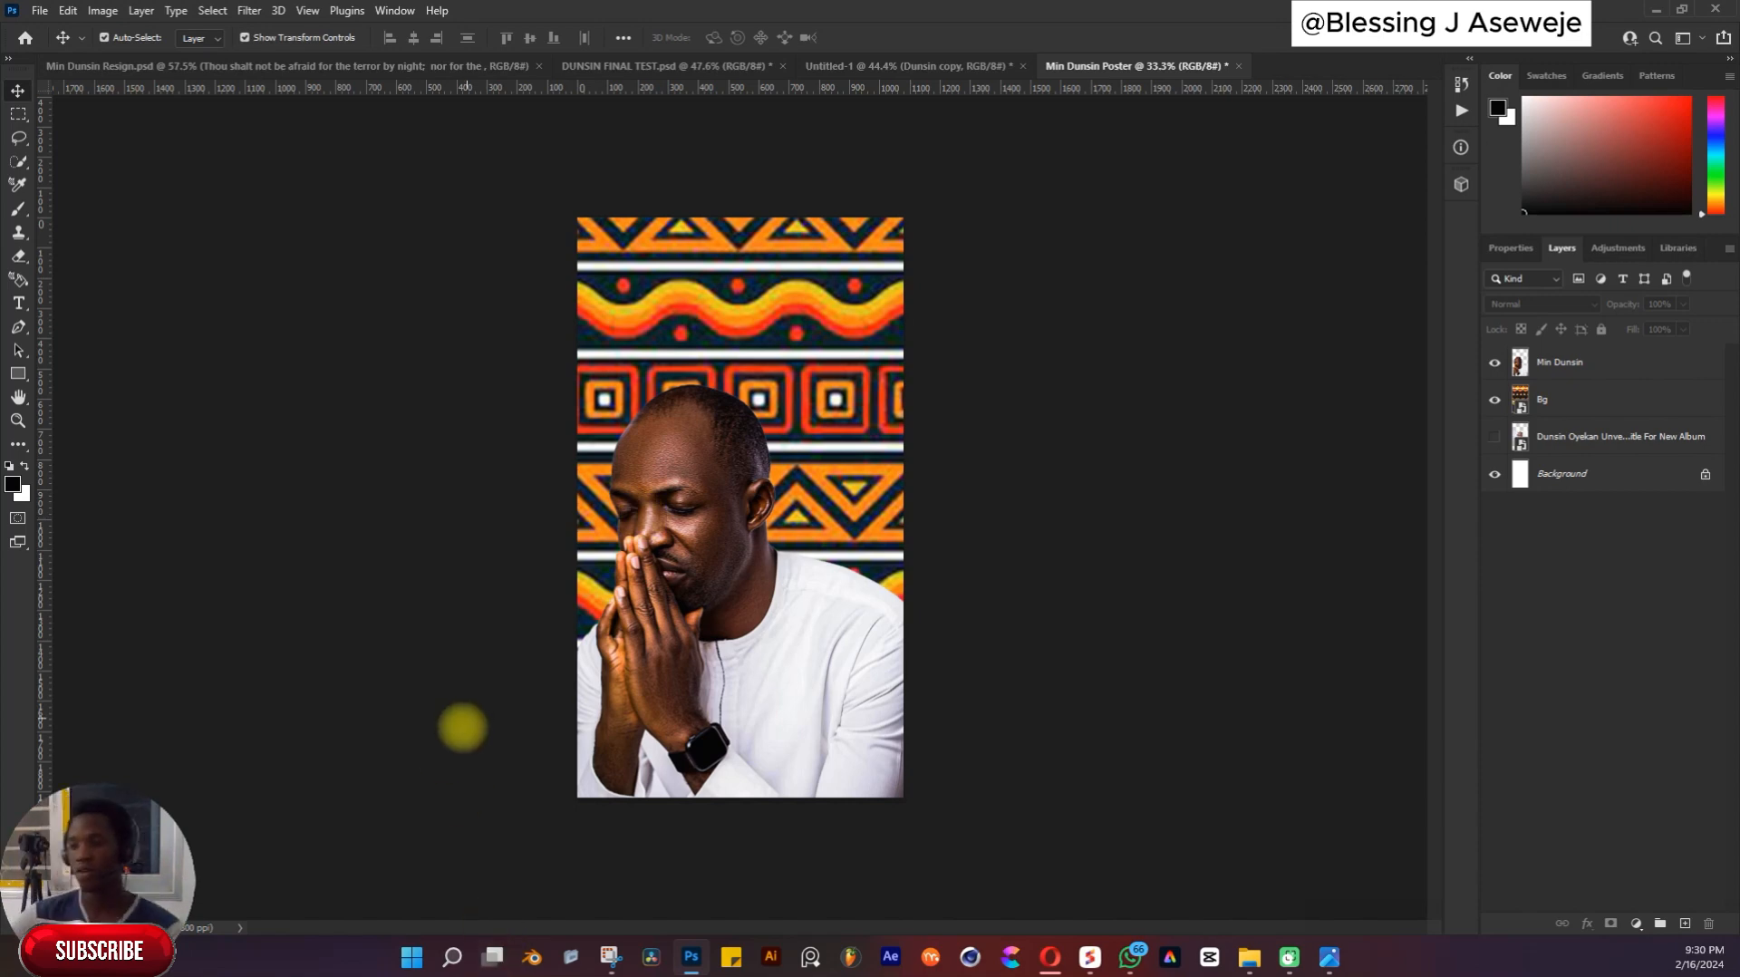
left_click(734, 555)
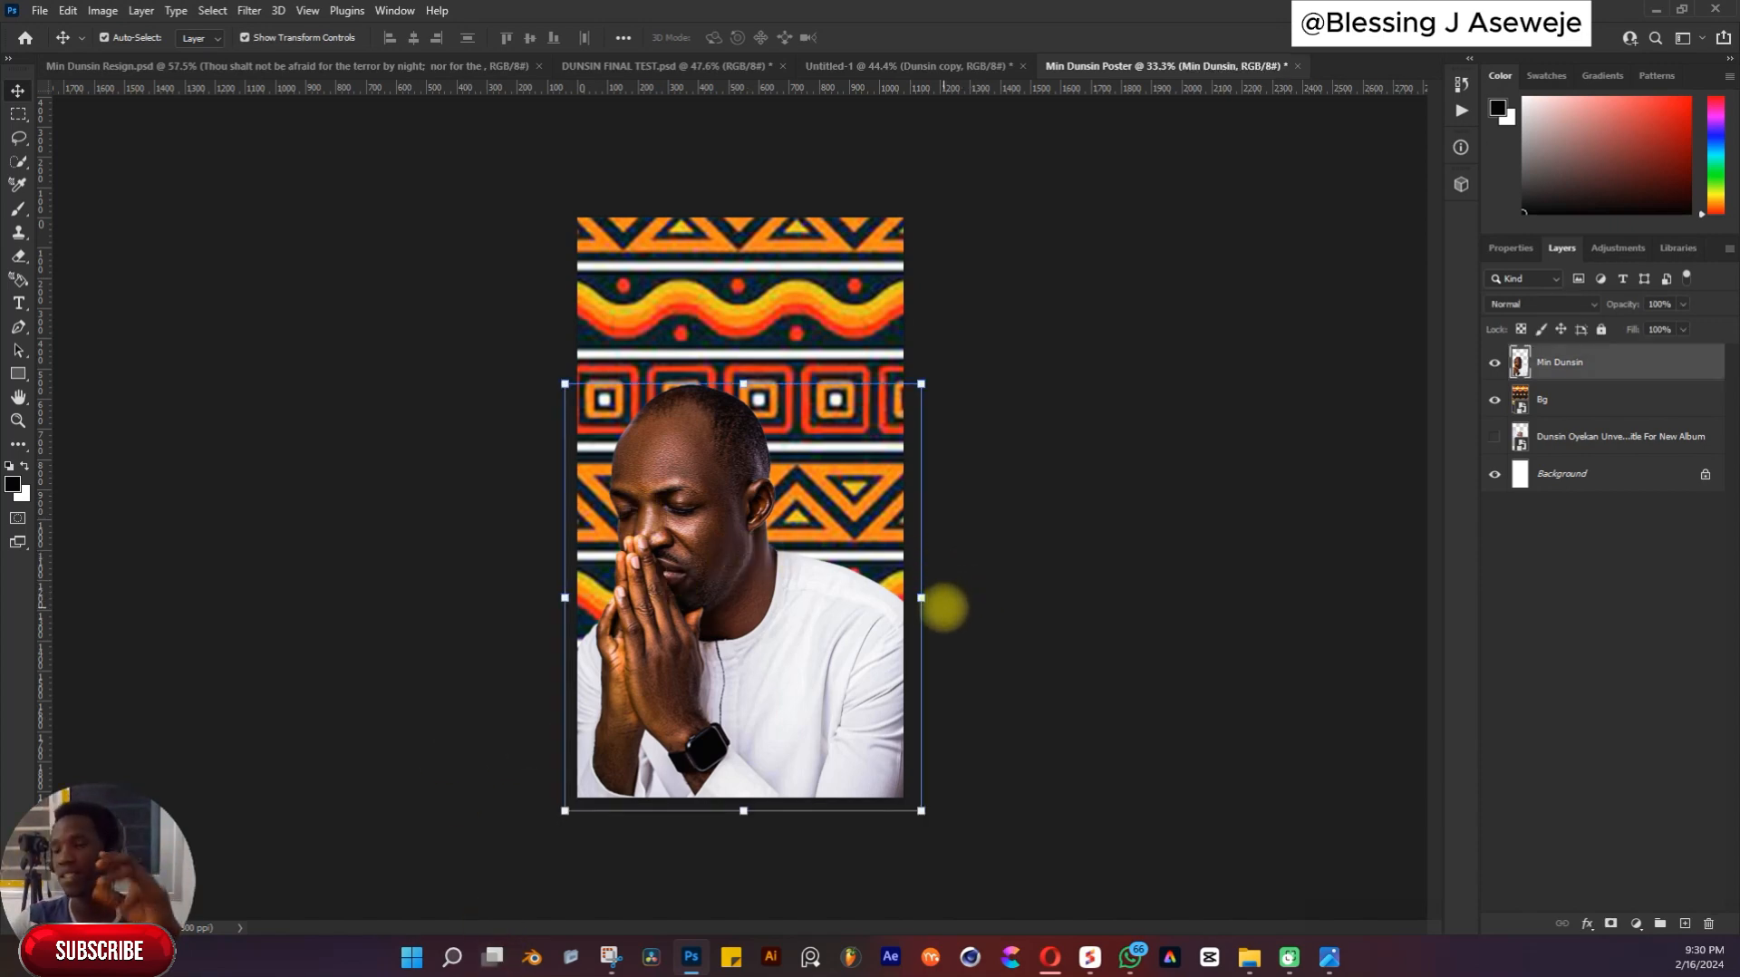
left_click(739, 290)
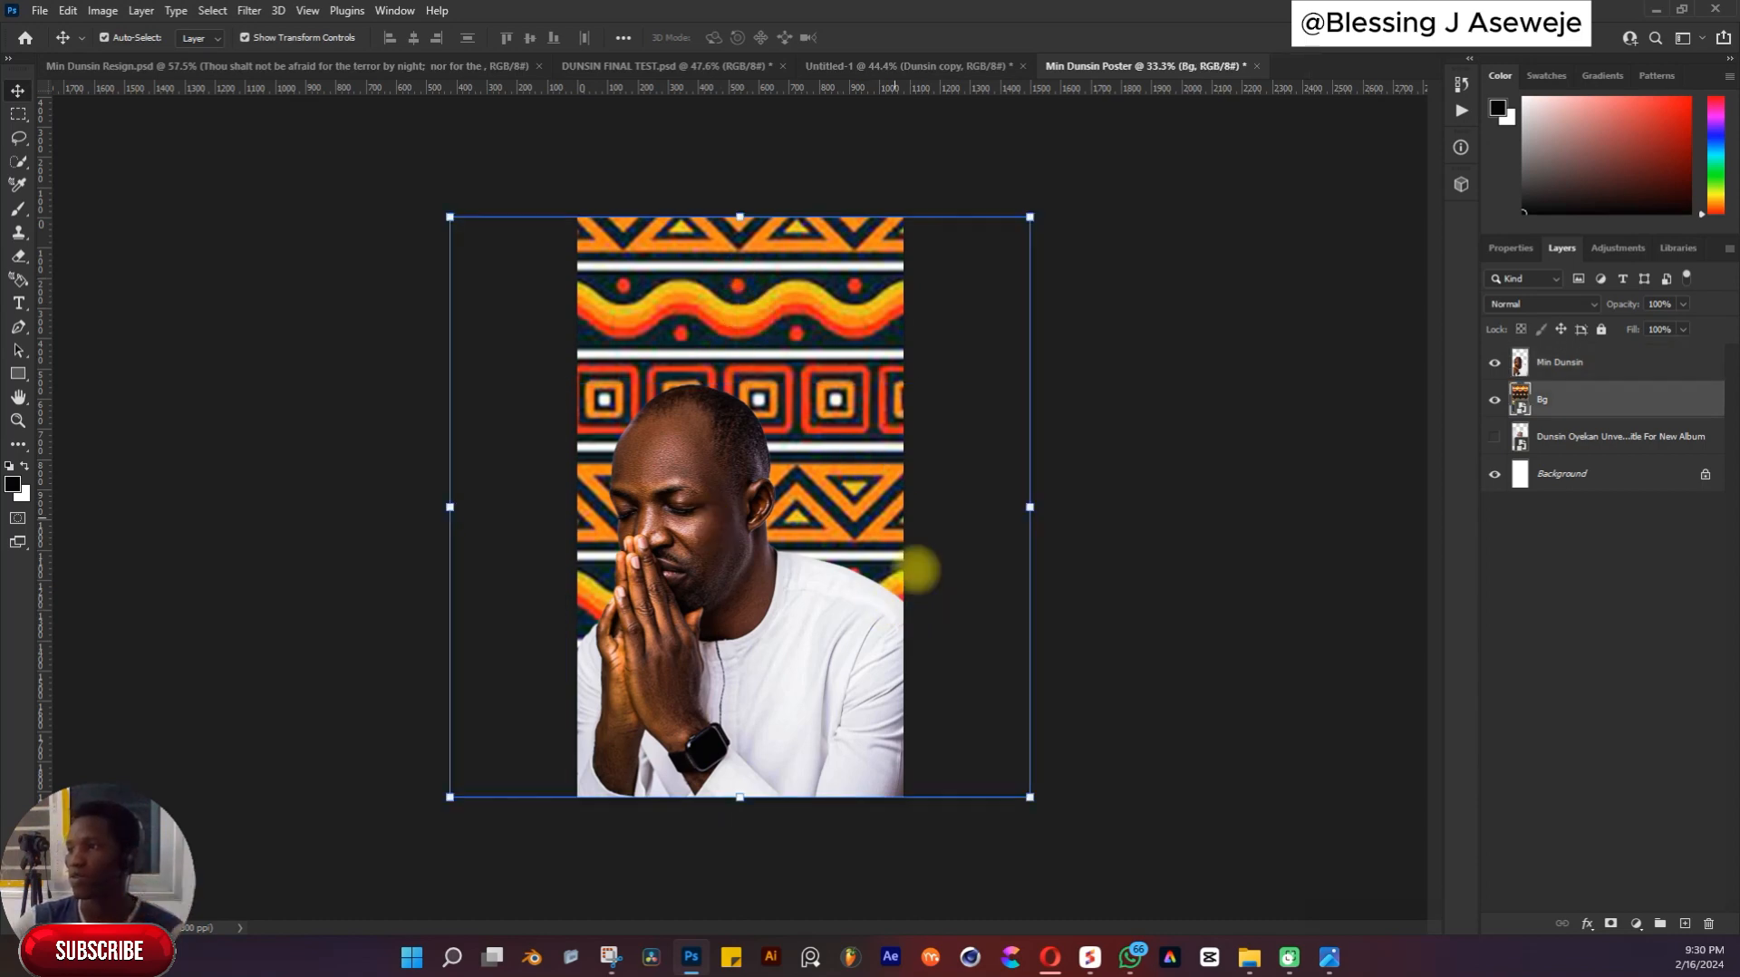
left_click(1155, 567)
left_click(662, 580)
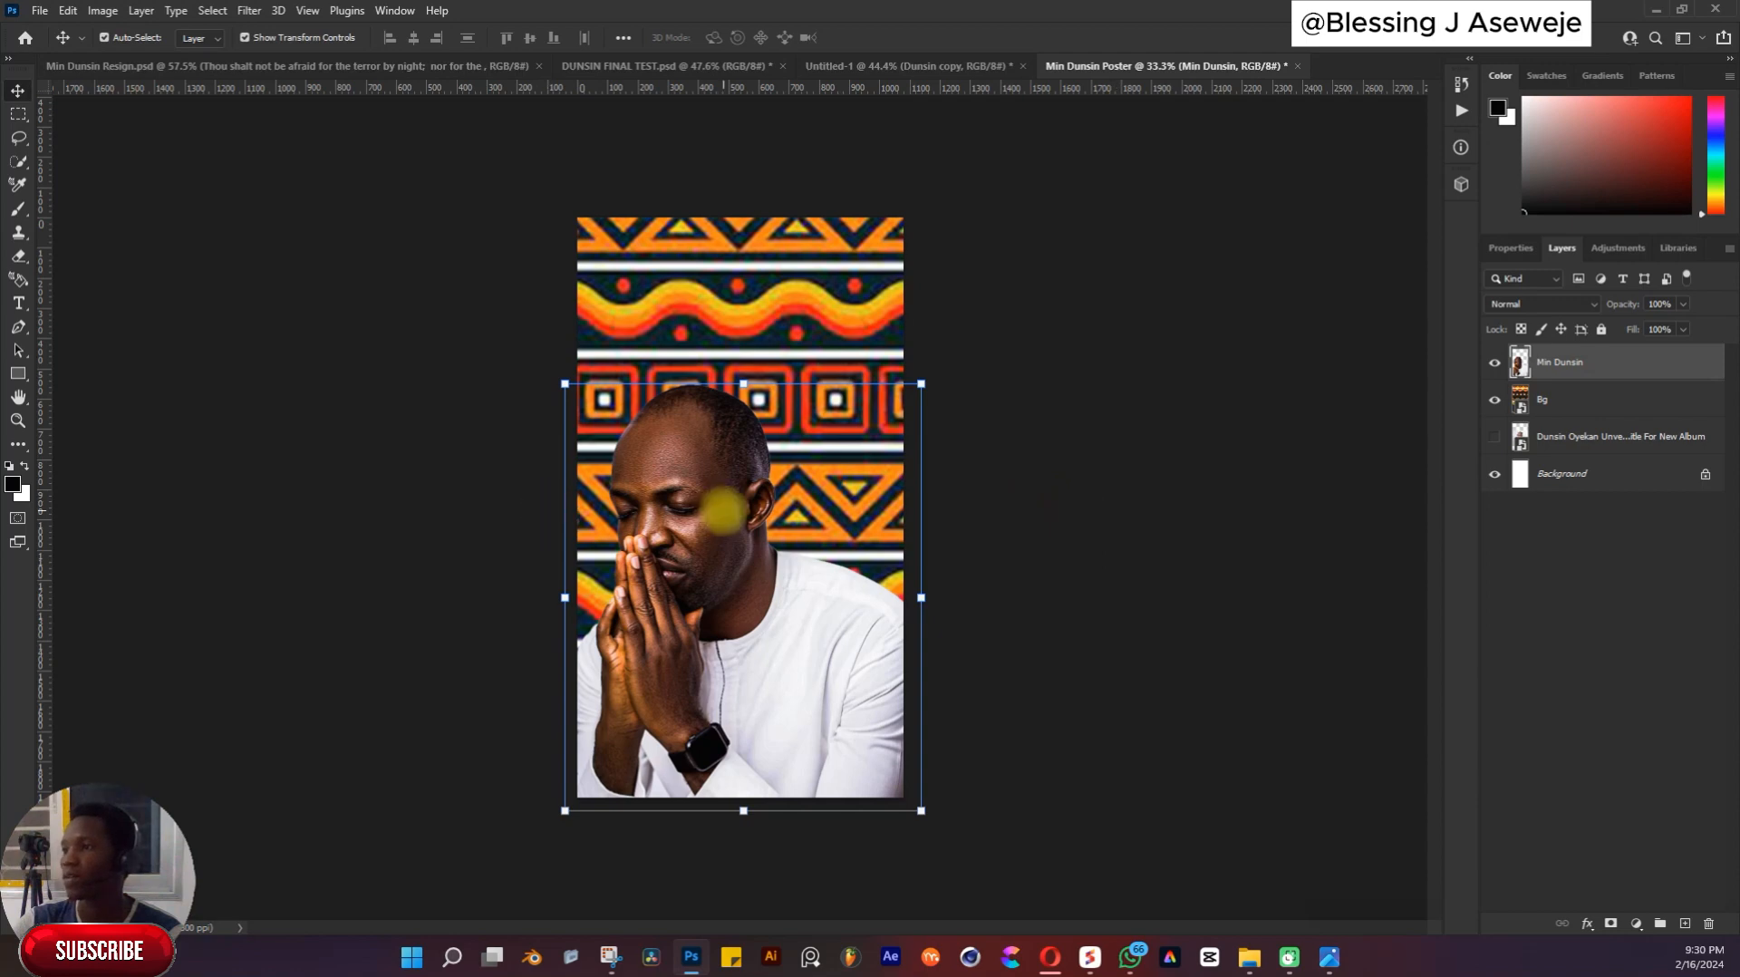
left_click(683, 499)
left_click(722, 523)
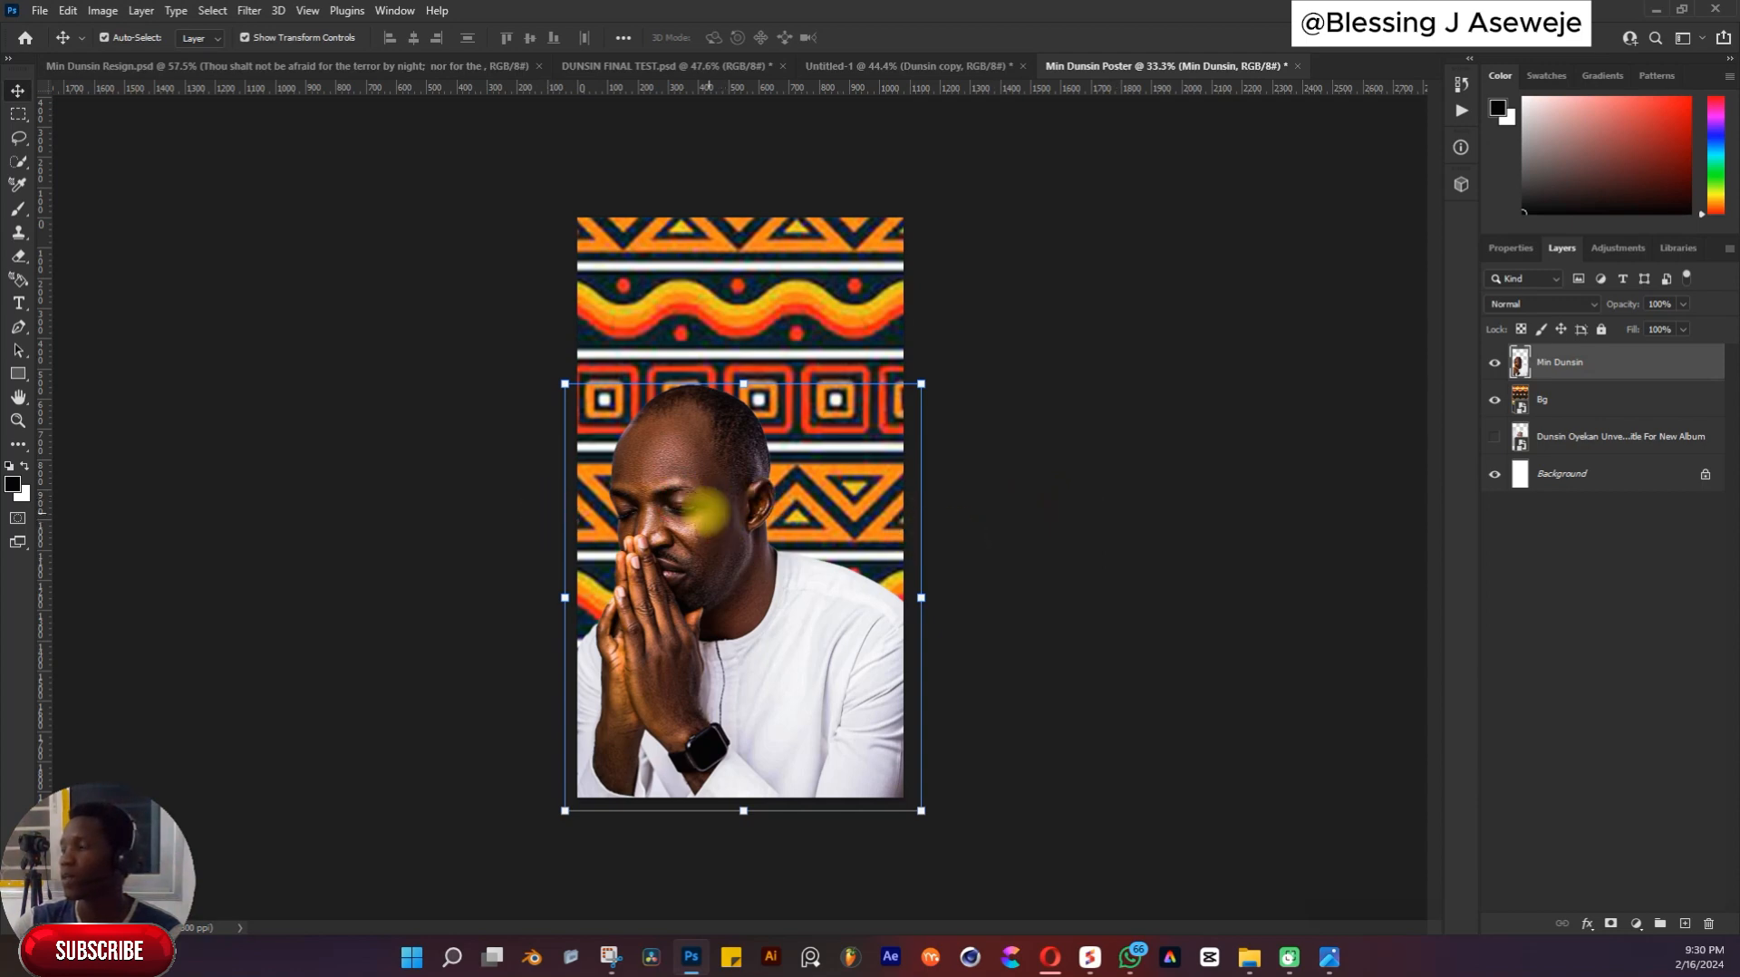
scroll(480, 277, "up", 1)
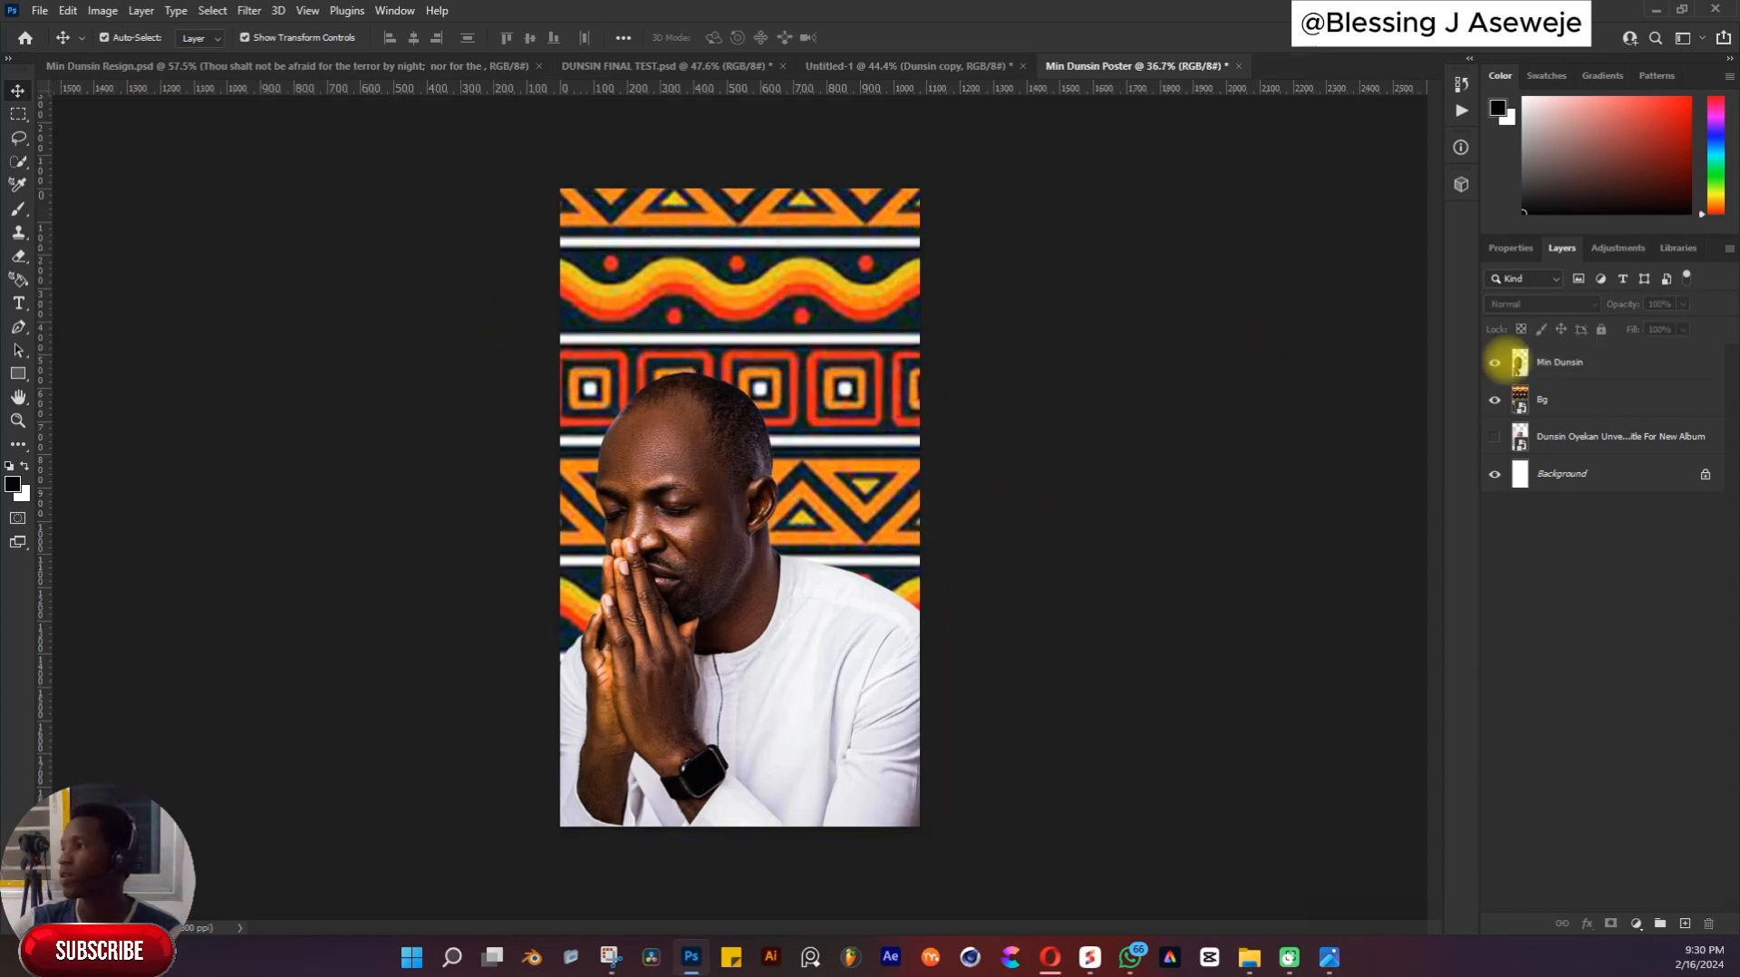
Apply the Oil Paint filter to the tribal pattern layer with Stylization about 7, and compare it with the unfiltered pattern
left_click(1542, 400)
left_click(249, 9)
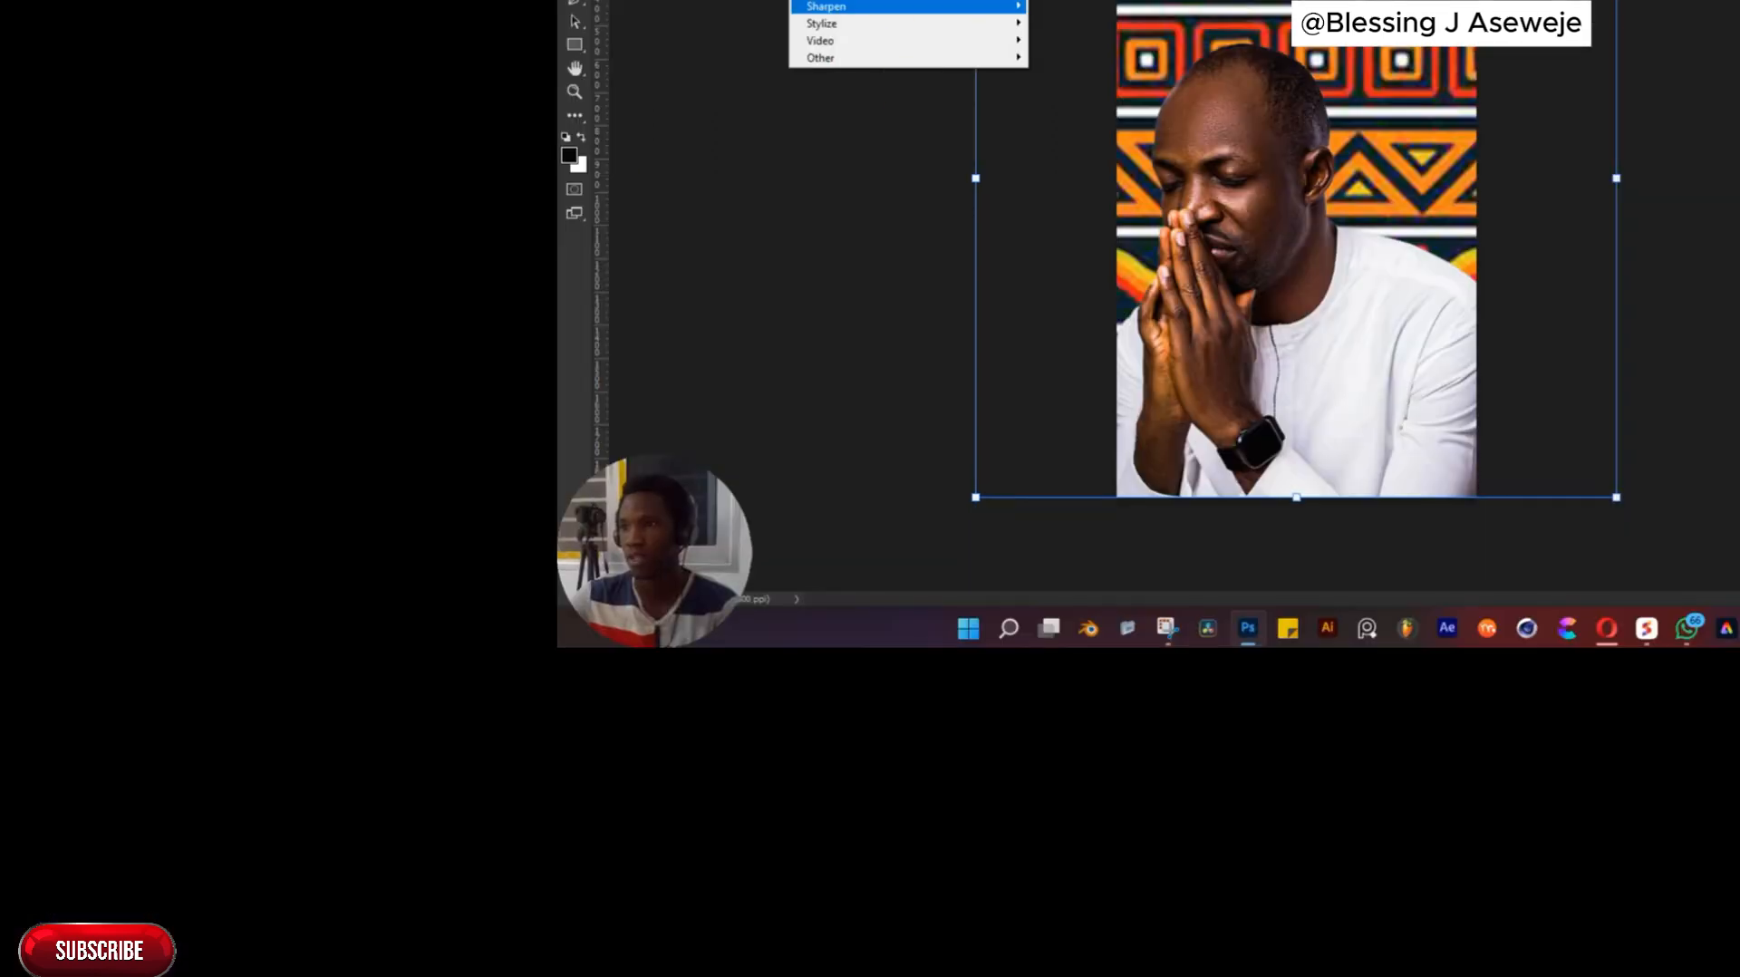
mouse_move(886, 11)
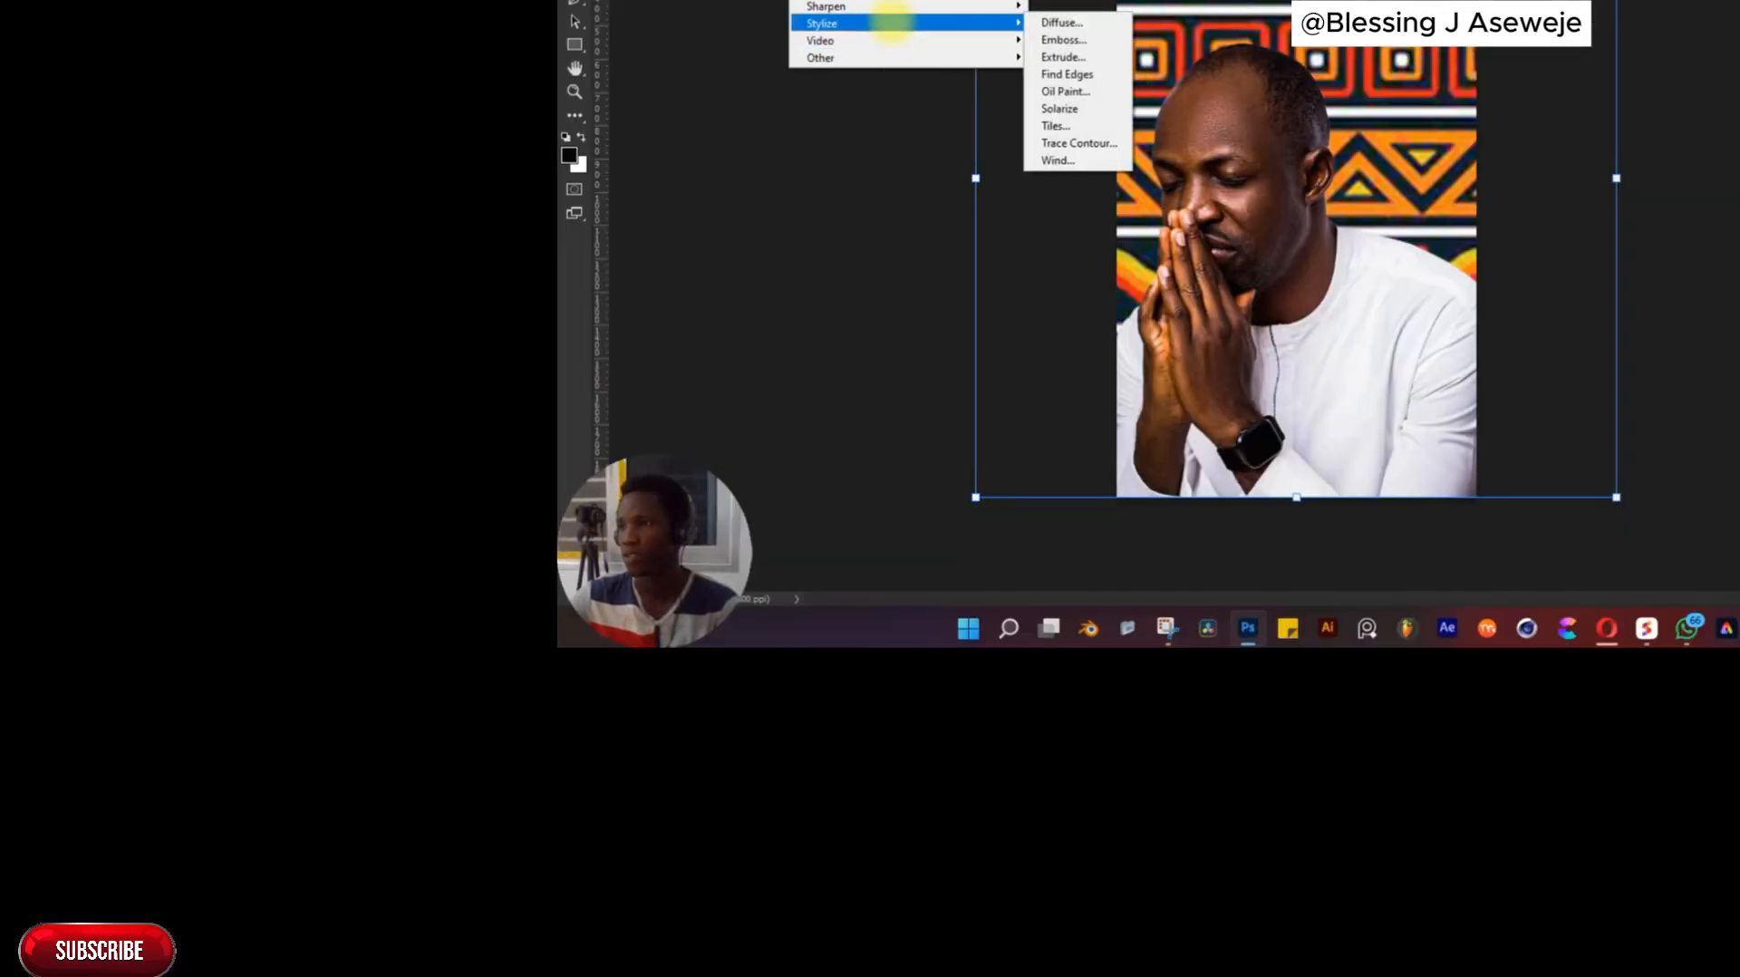
left_click(1062, 90)
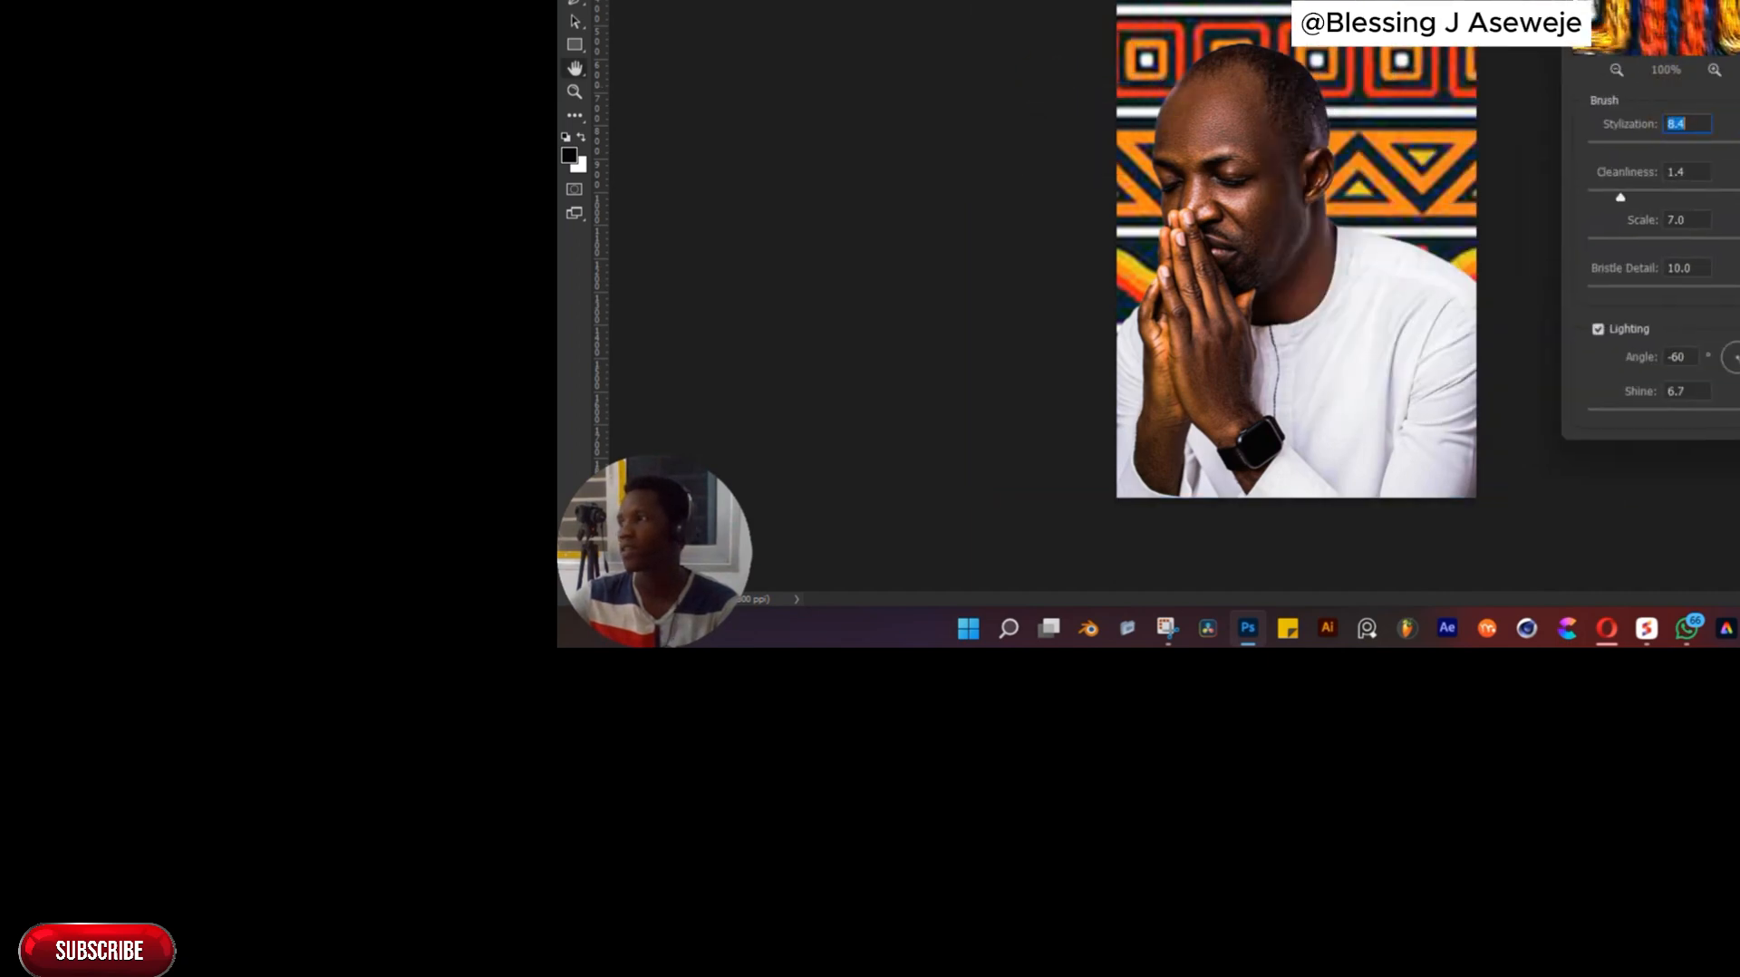
left_click_drag(1739, 143, 1739, 143)
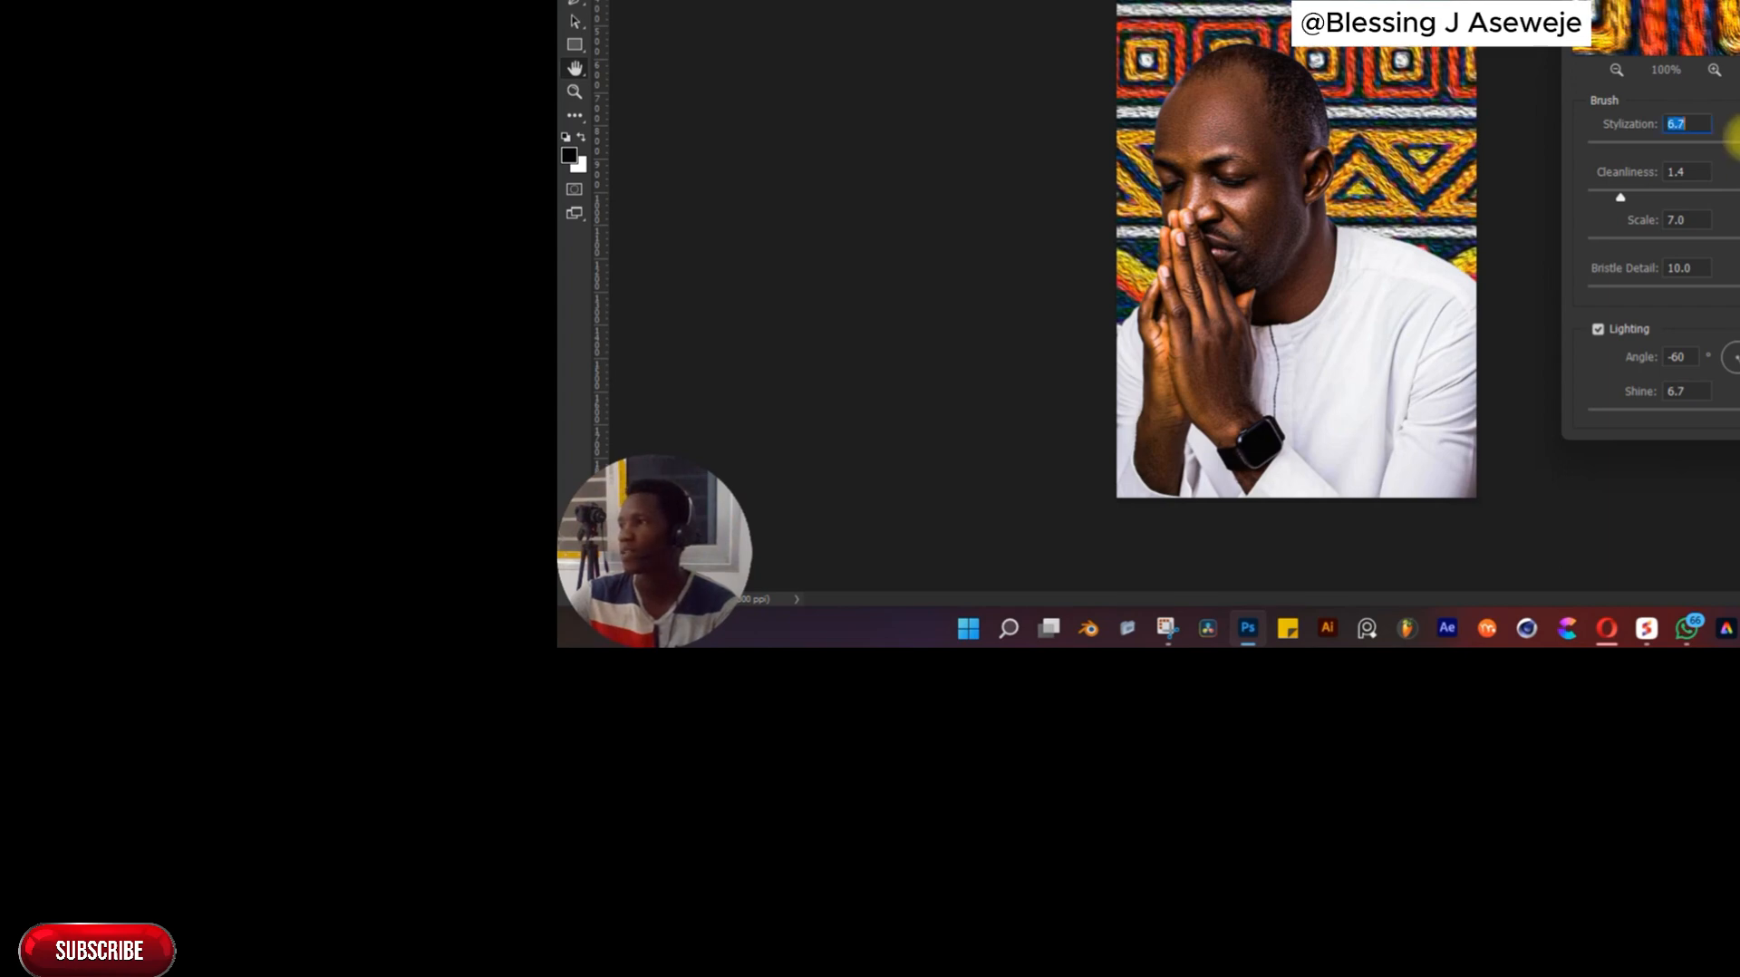
key("Return")
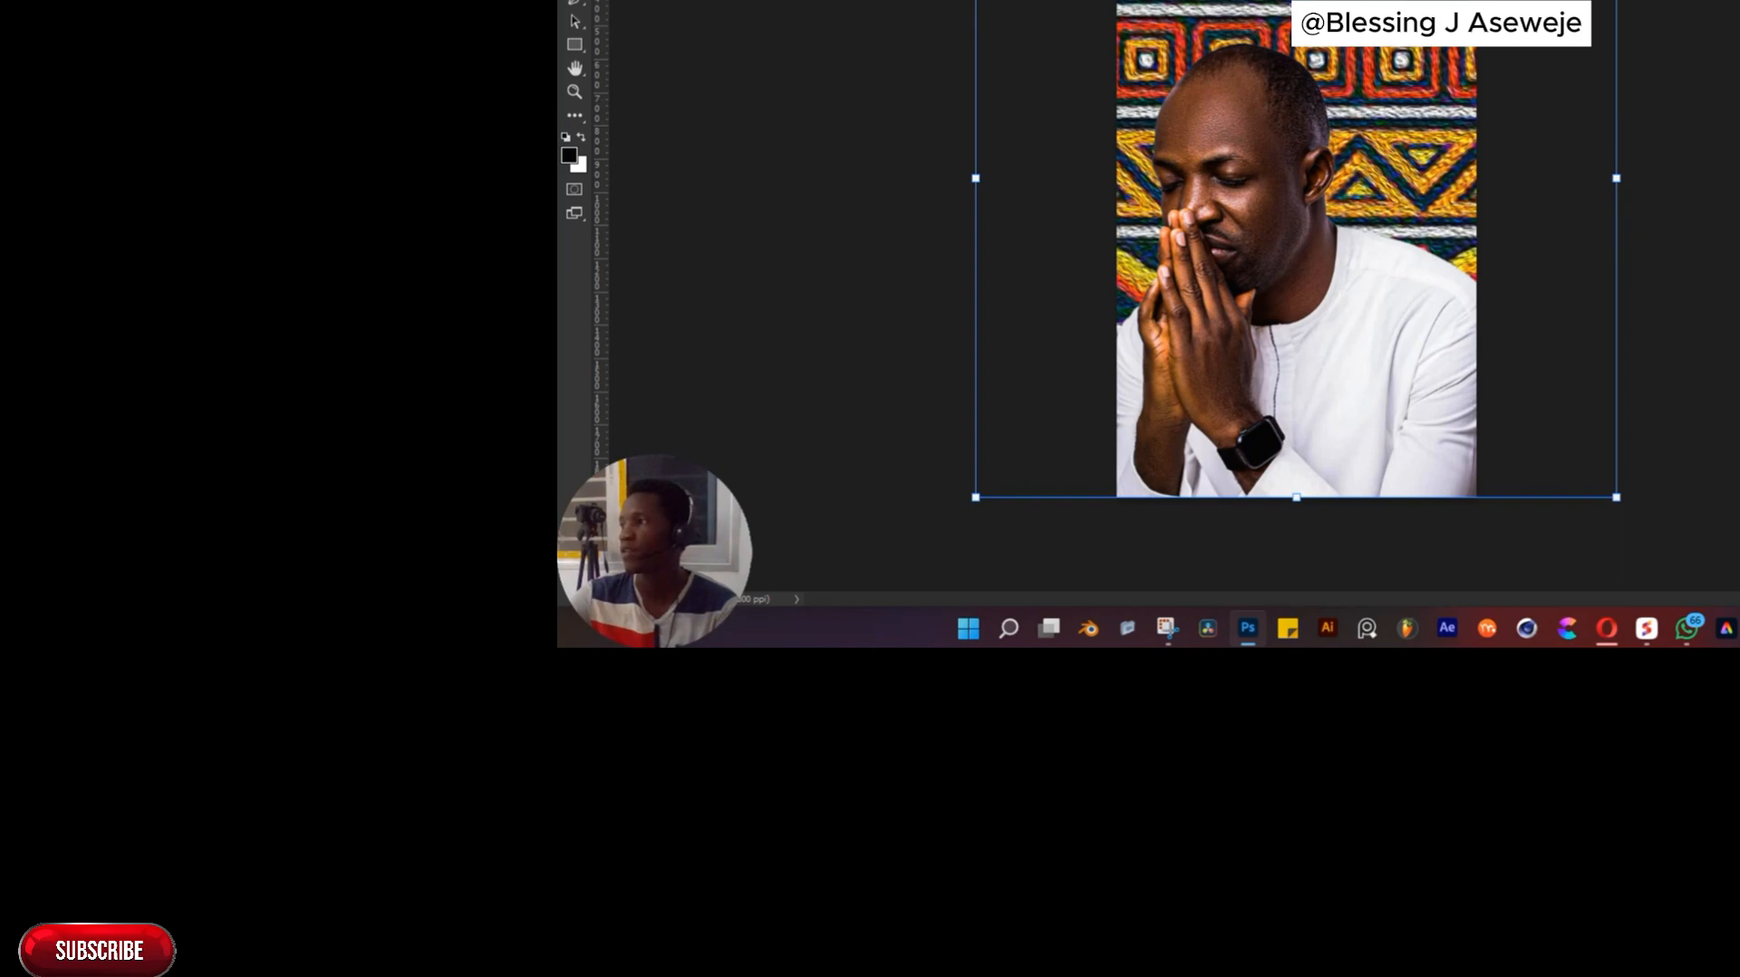
key("ctrl+z")
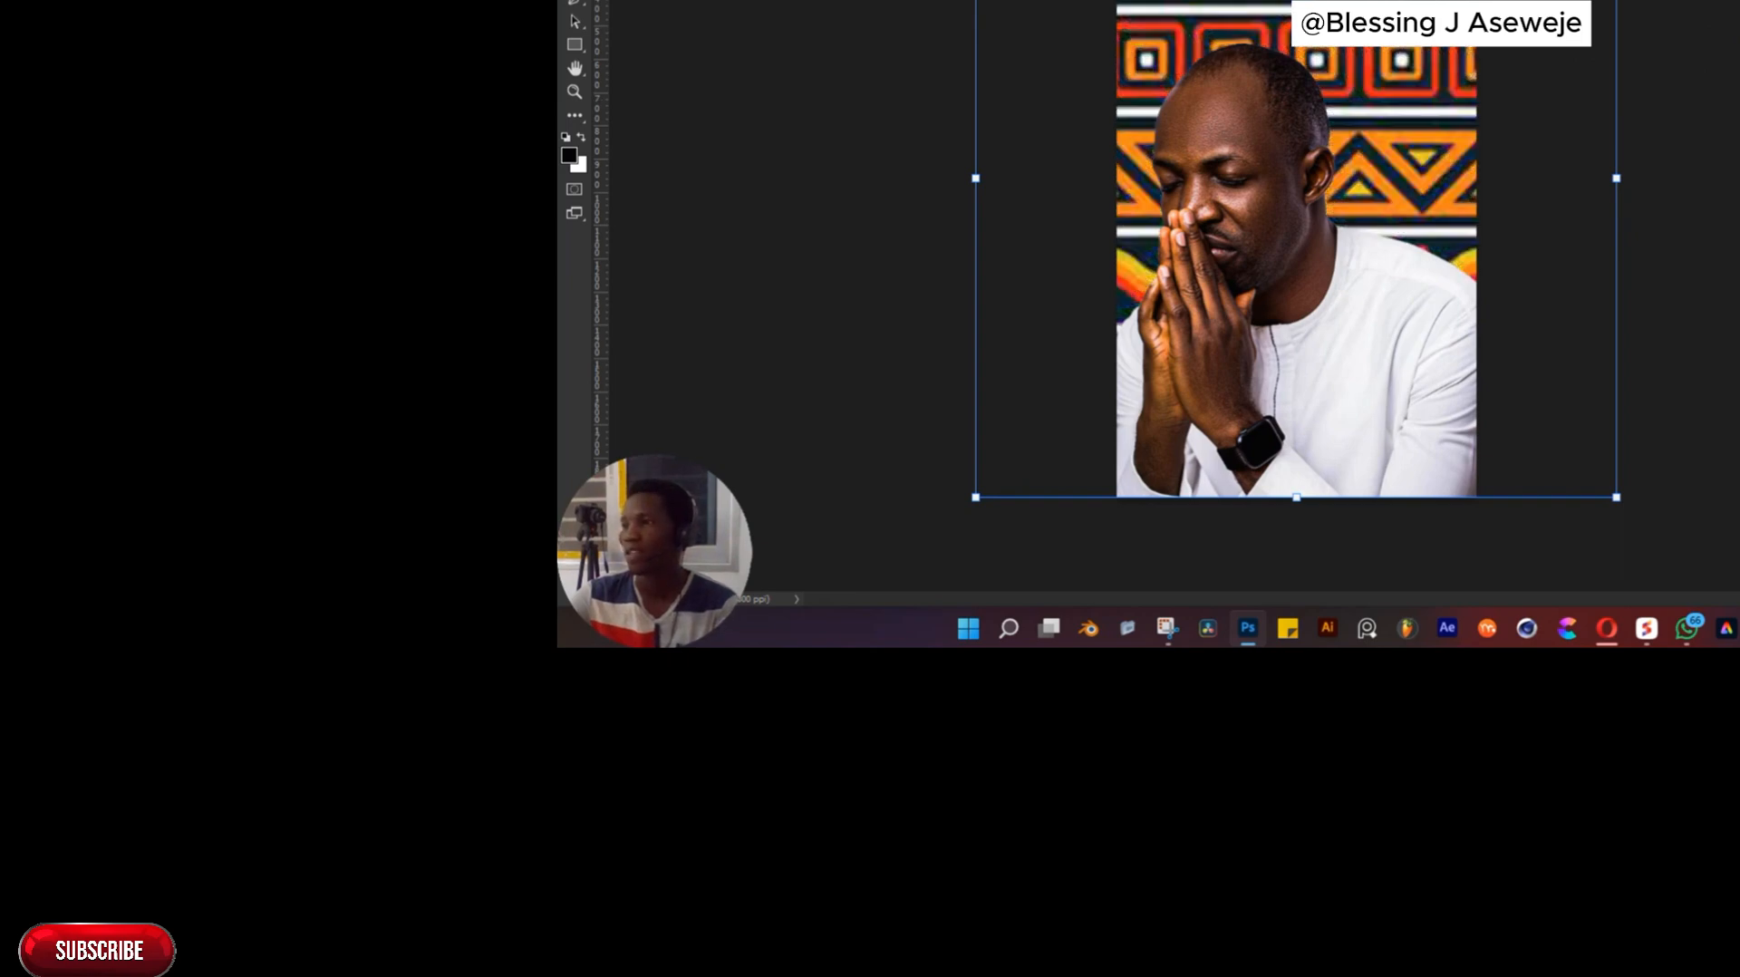
key("ctrl+shift+z")
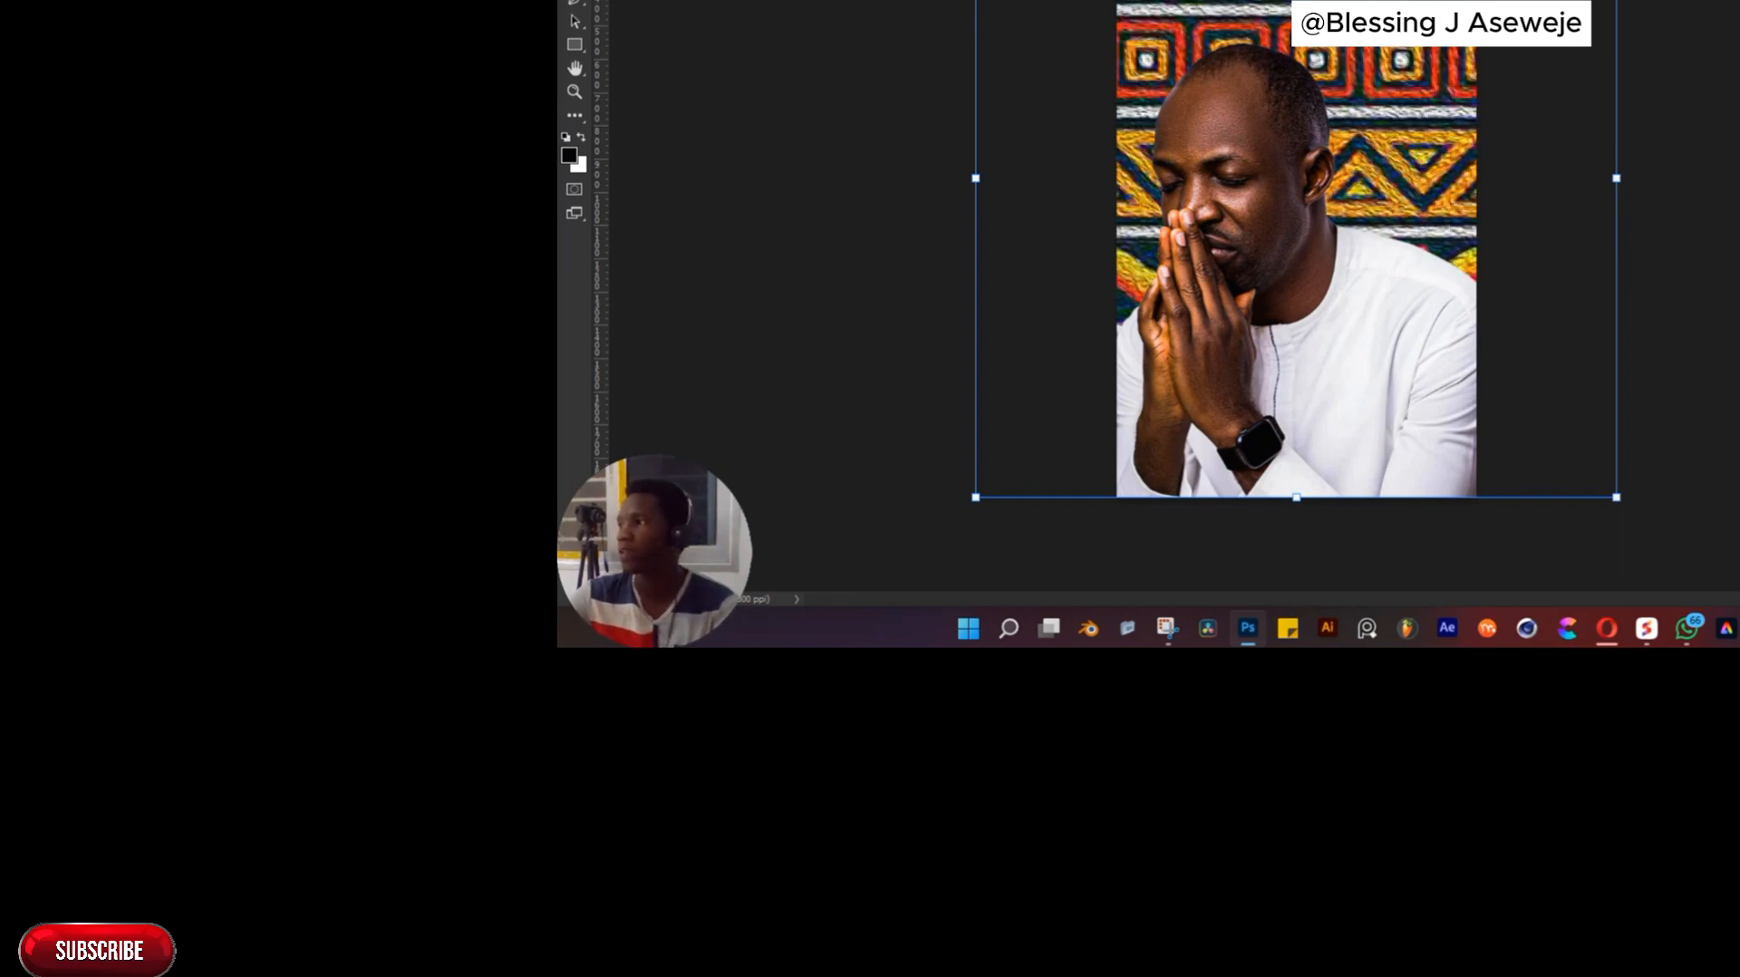
Soften the oil-painted tribal pattern layer with a light blur filter, keeping the portrait sharp
left_click(805, 0)
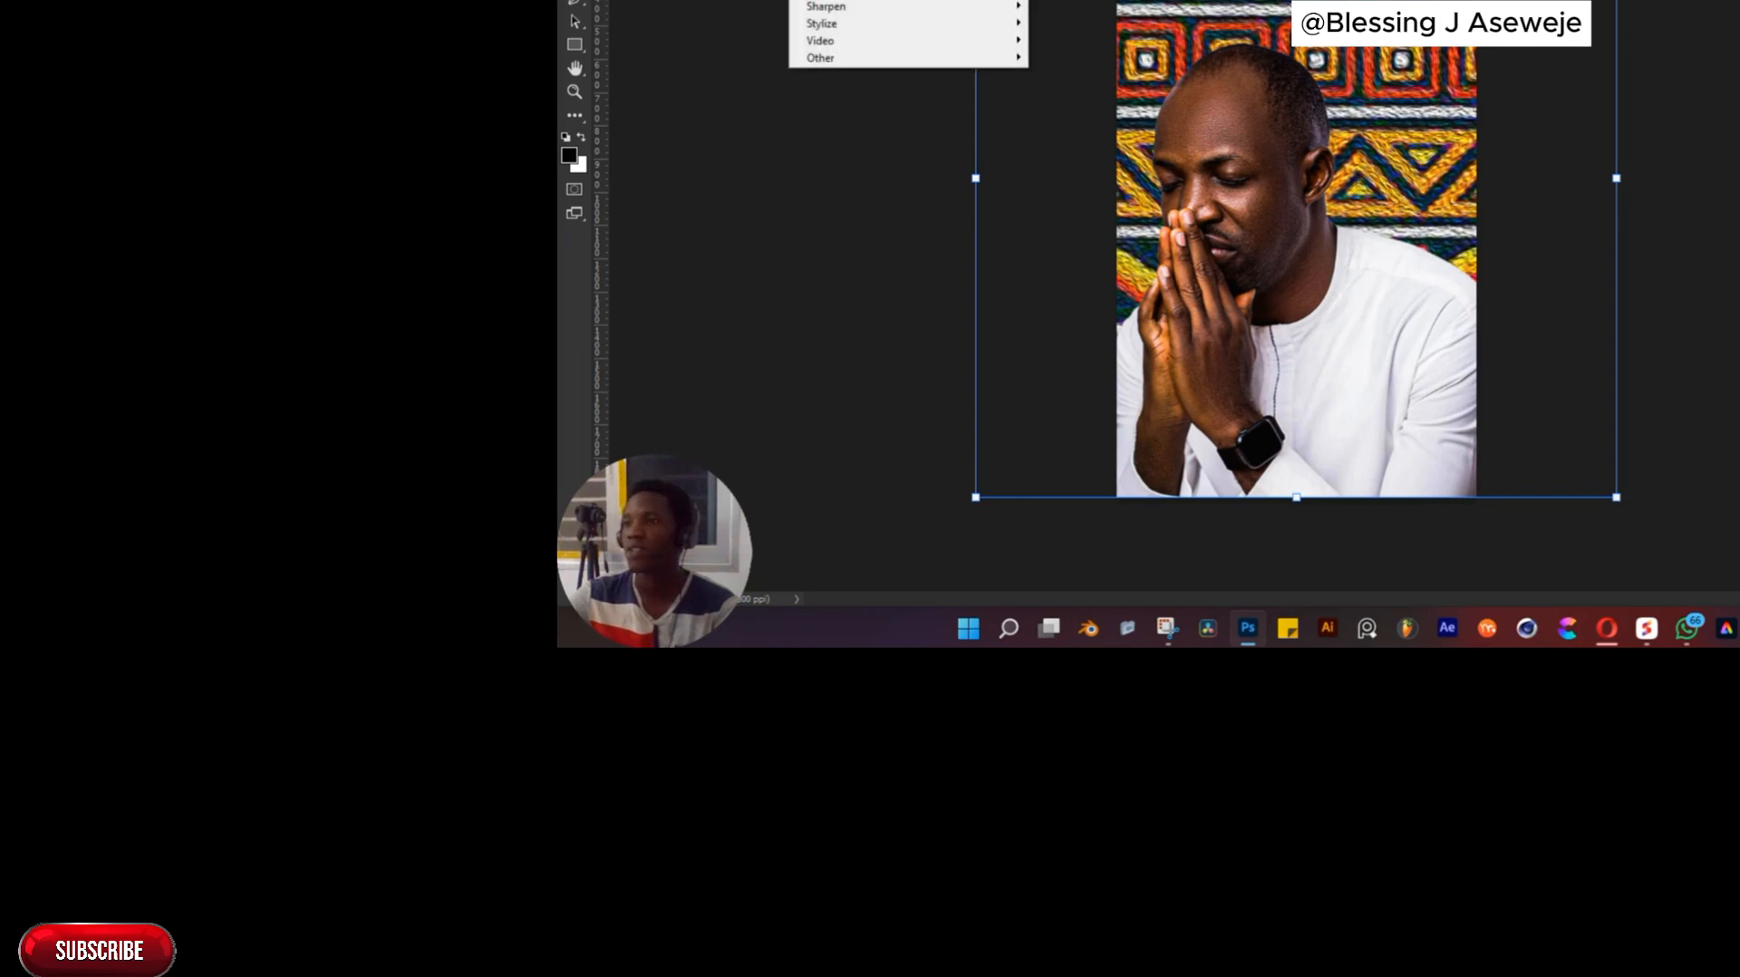
mouse_move(833, 0)
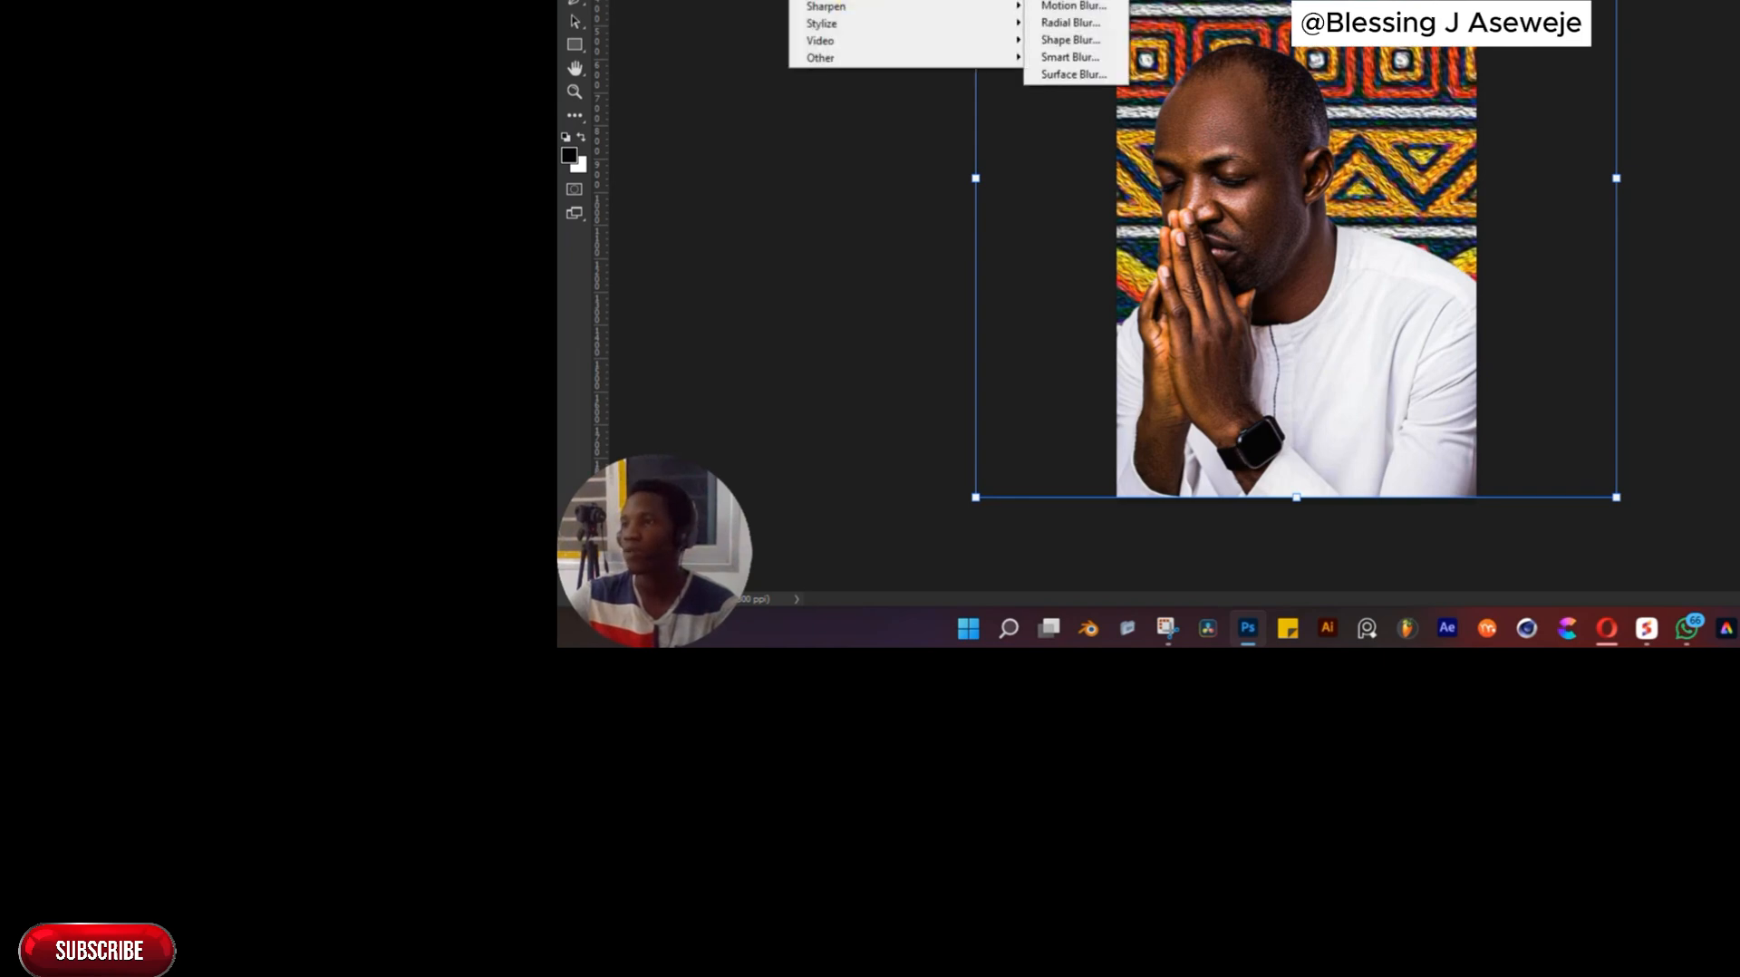
left_click(1076, 0)
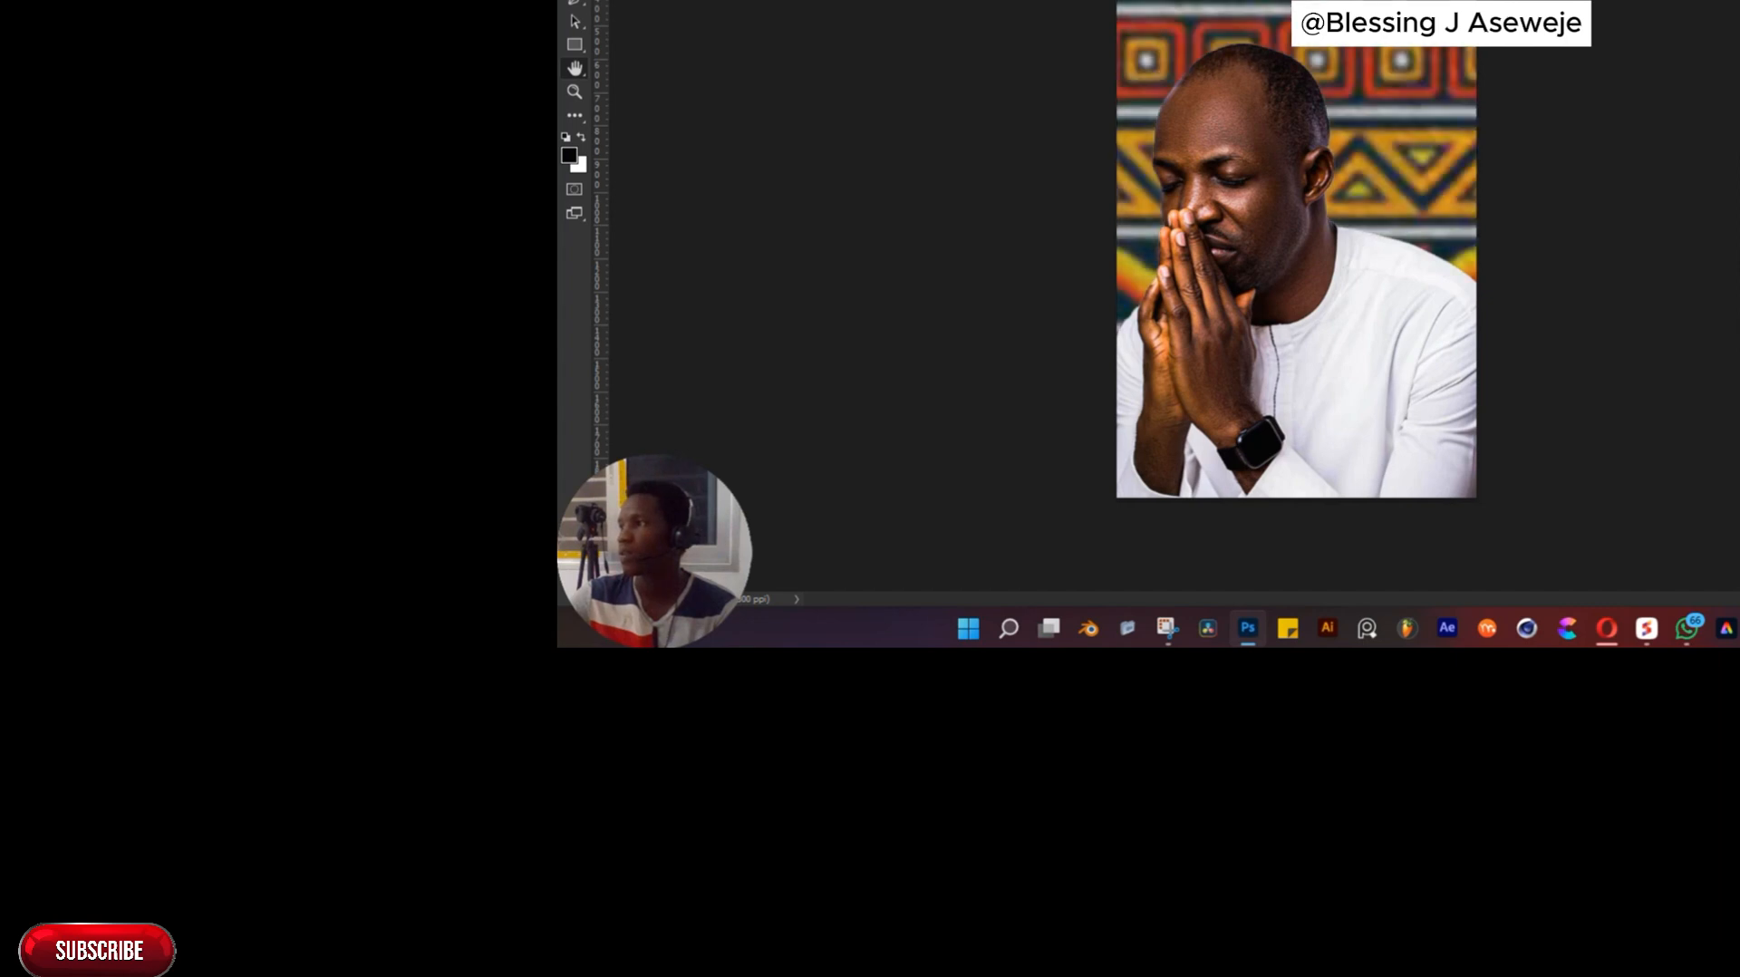
key("ctrl+t")
Try a second Oil Paint pass on the blurred tribal pattern with Stylization 7.4, and undo it
key("alt+t")
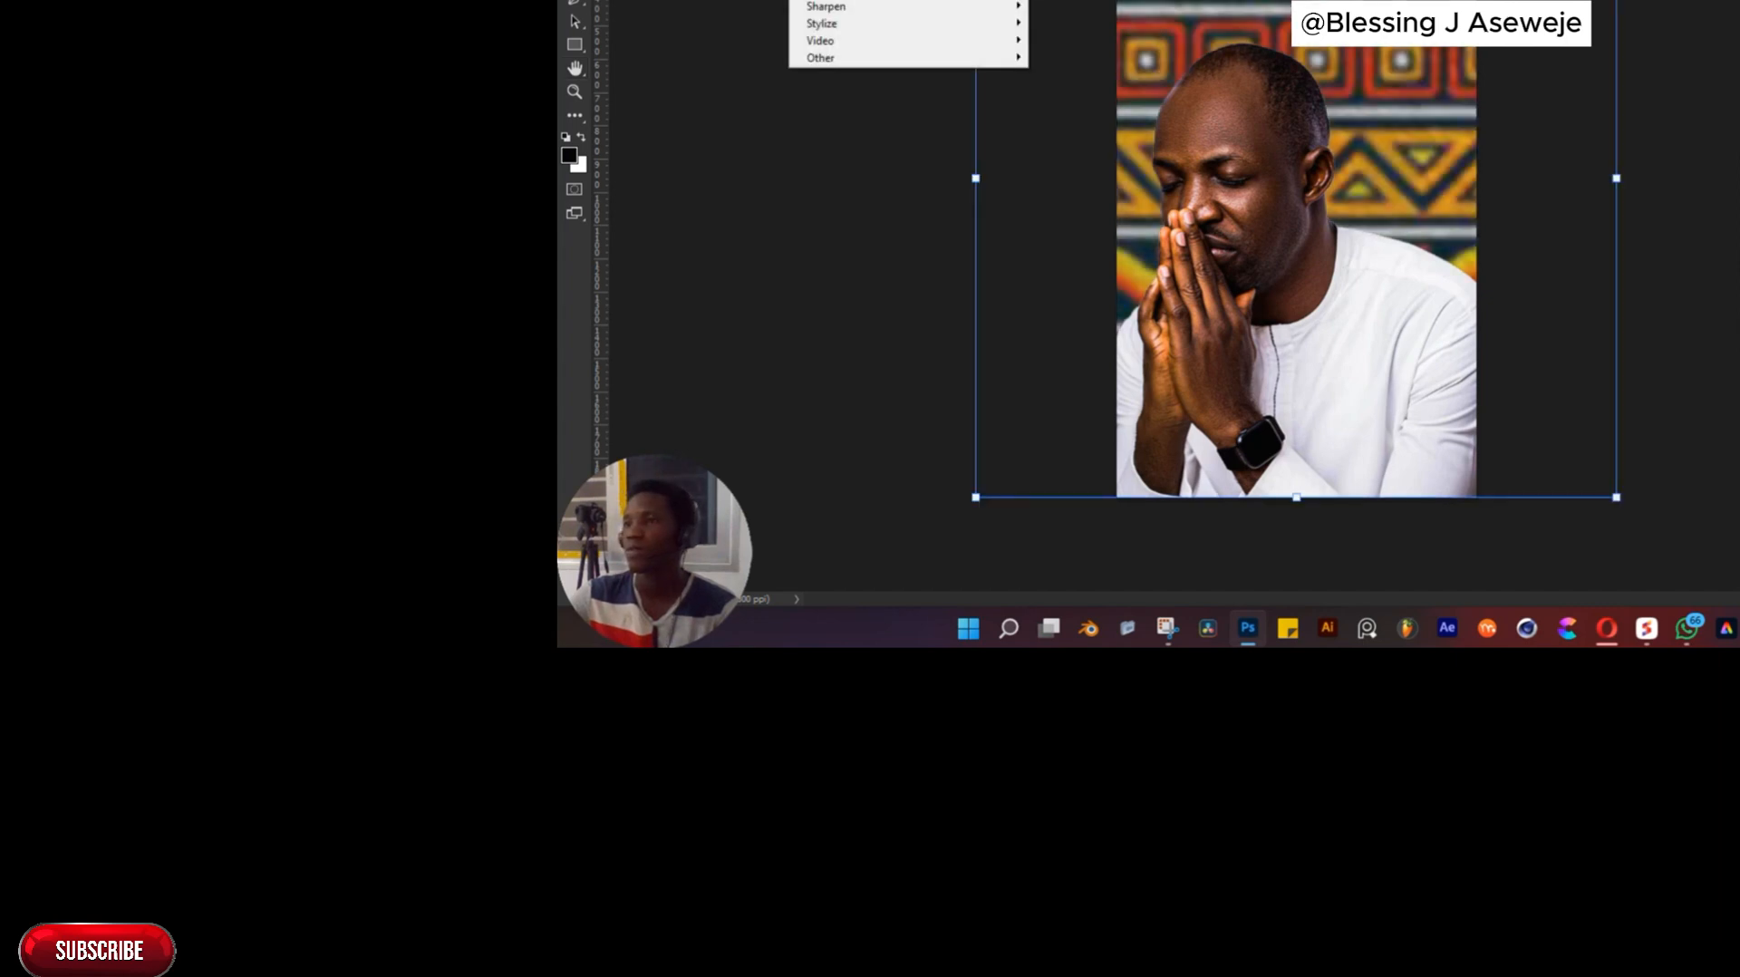
mouse_move(906, 22)
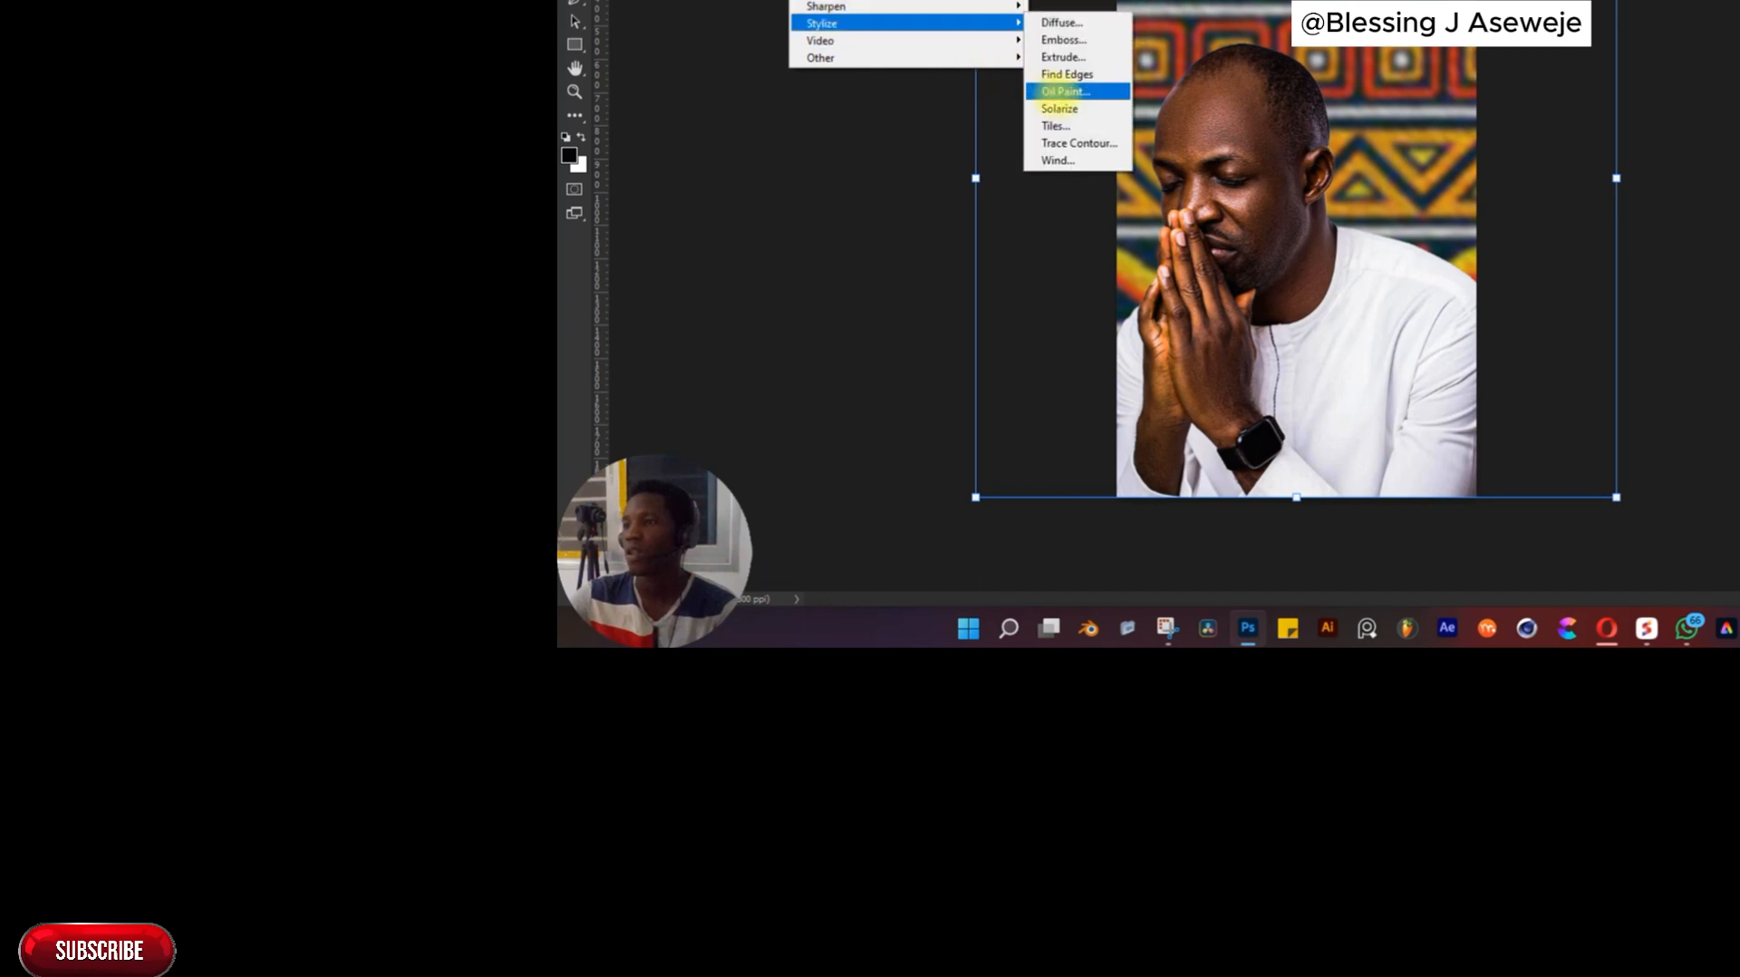
left_click(1071, 91)
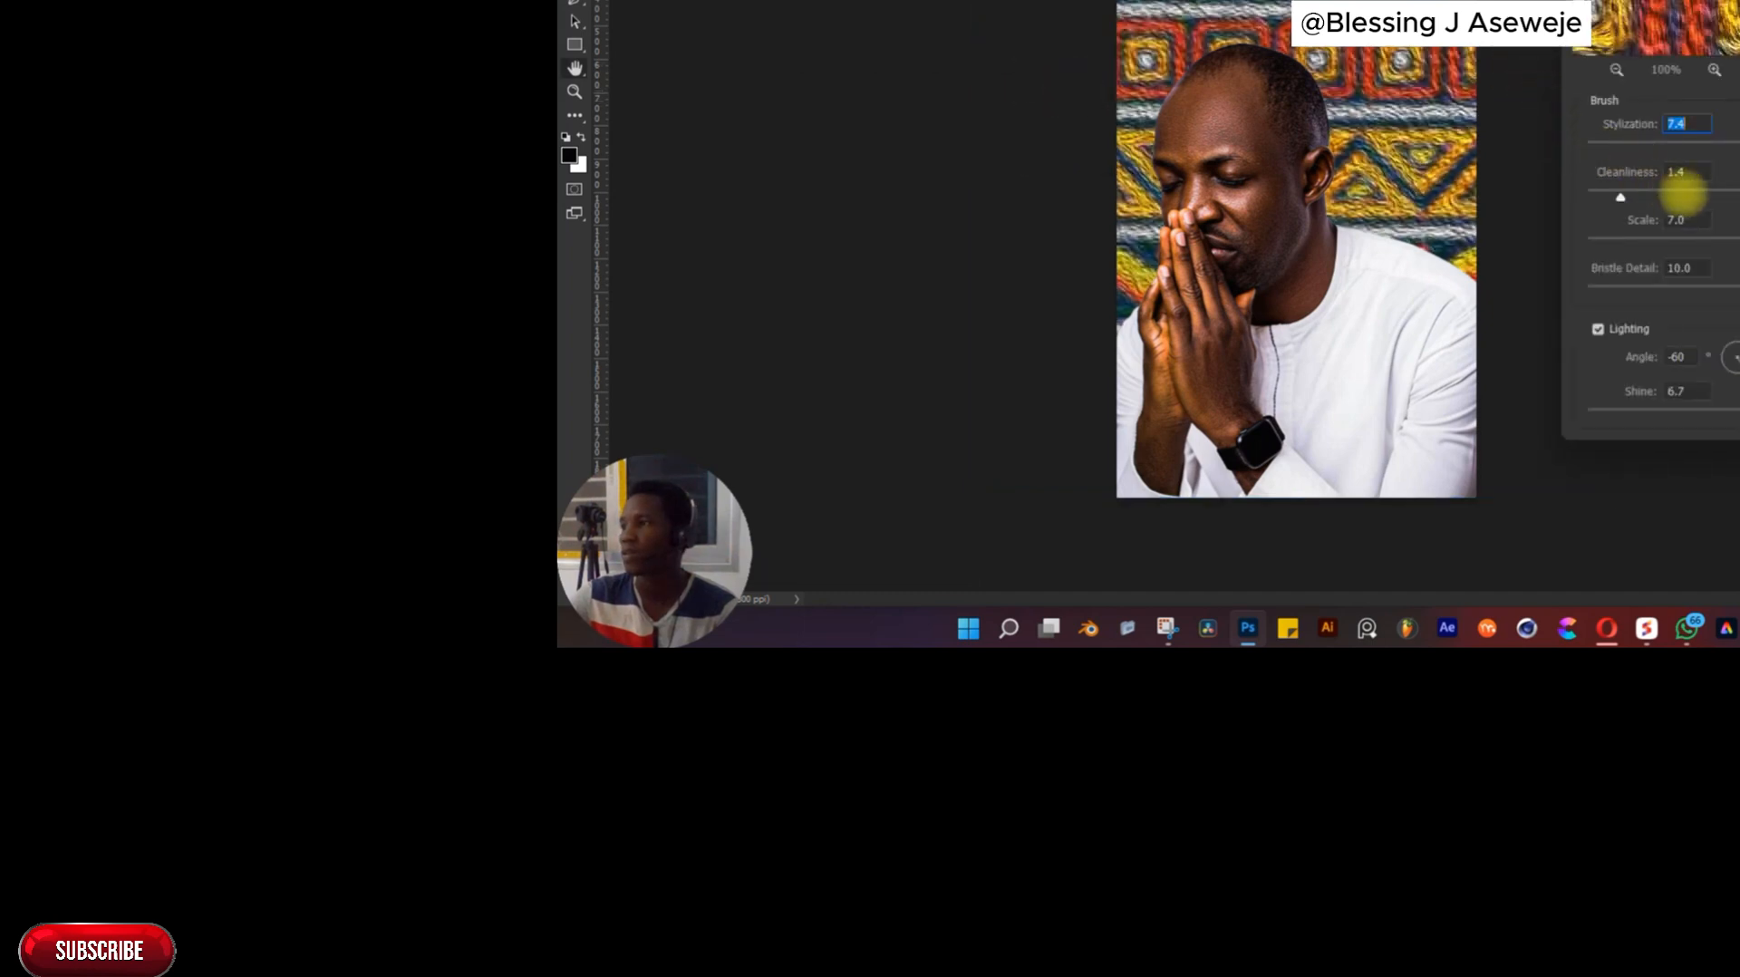
key("Return")
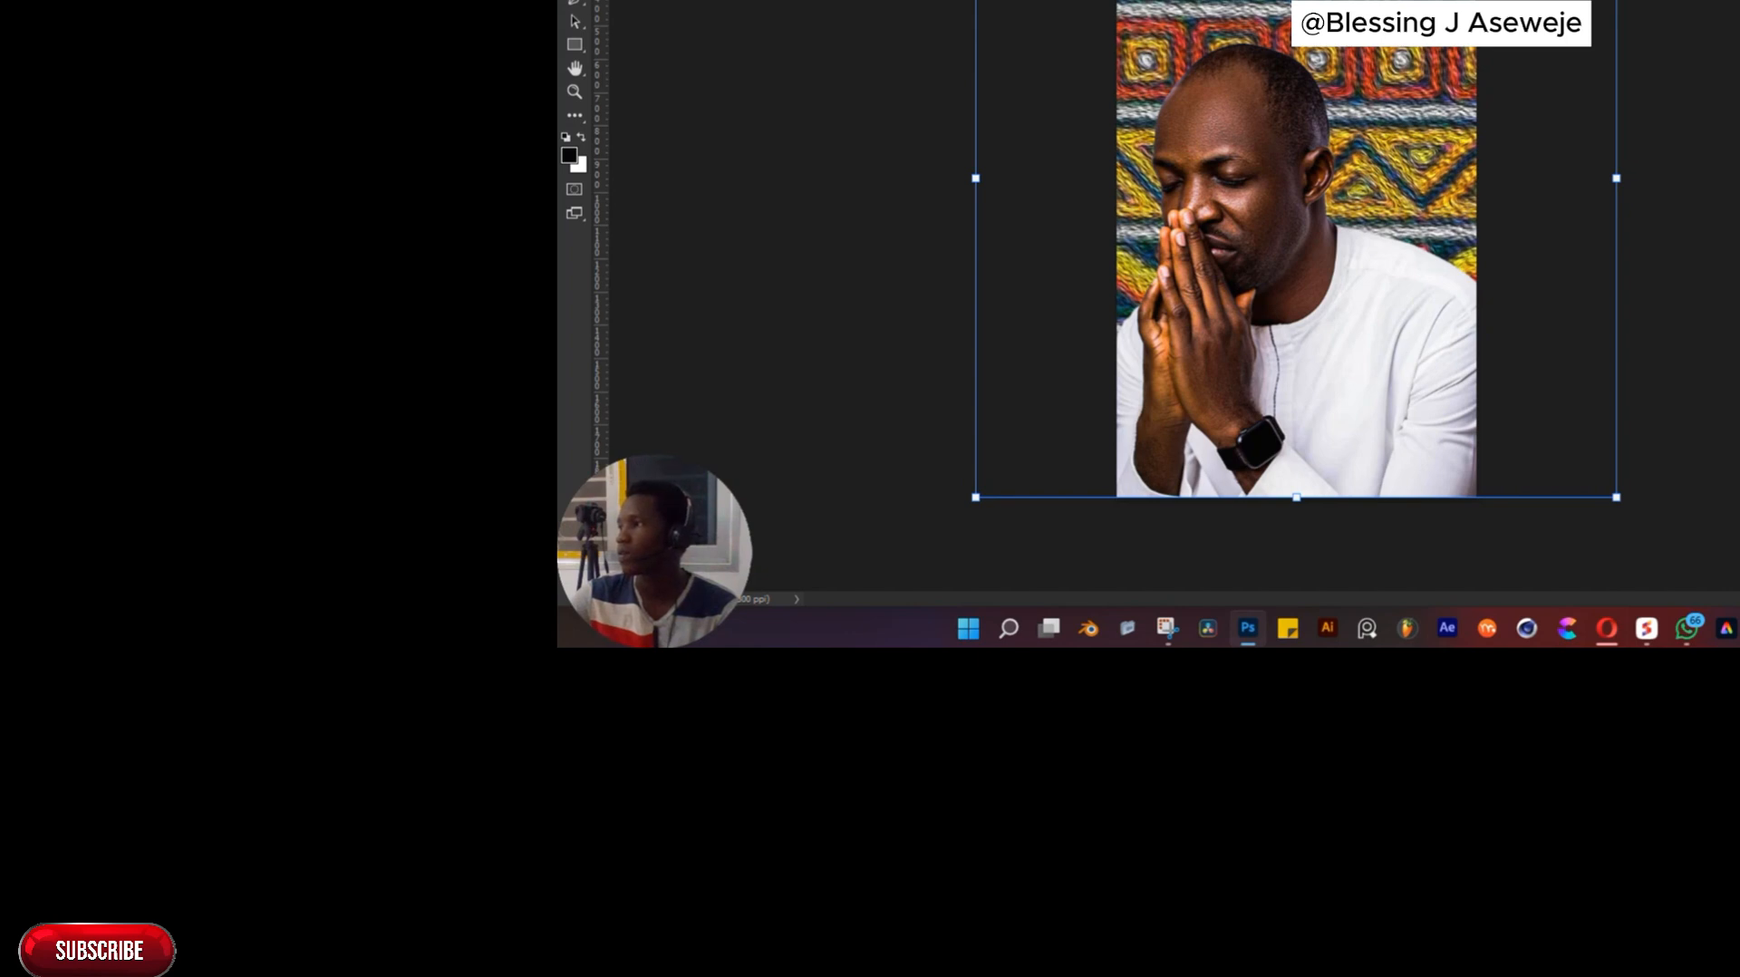
key("ctrl+z")
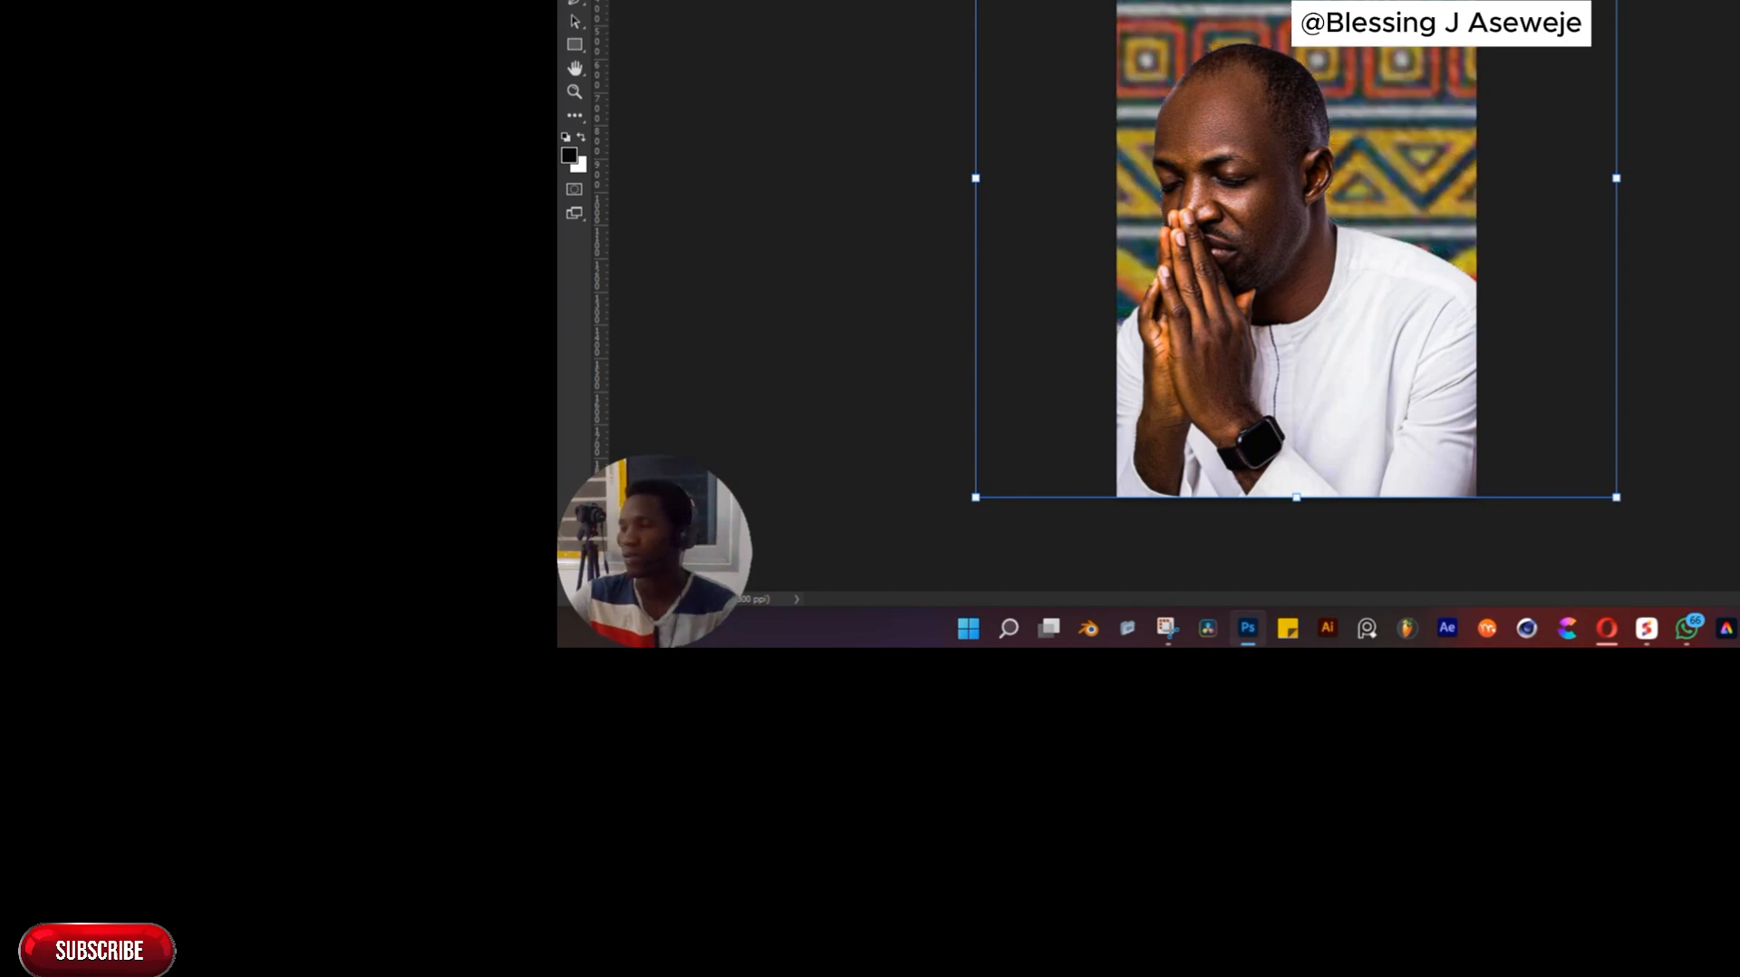
left_click(1734, 247)
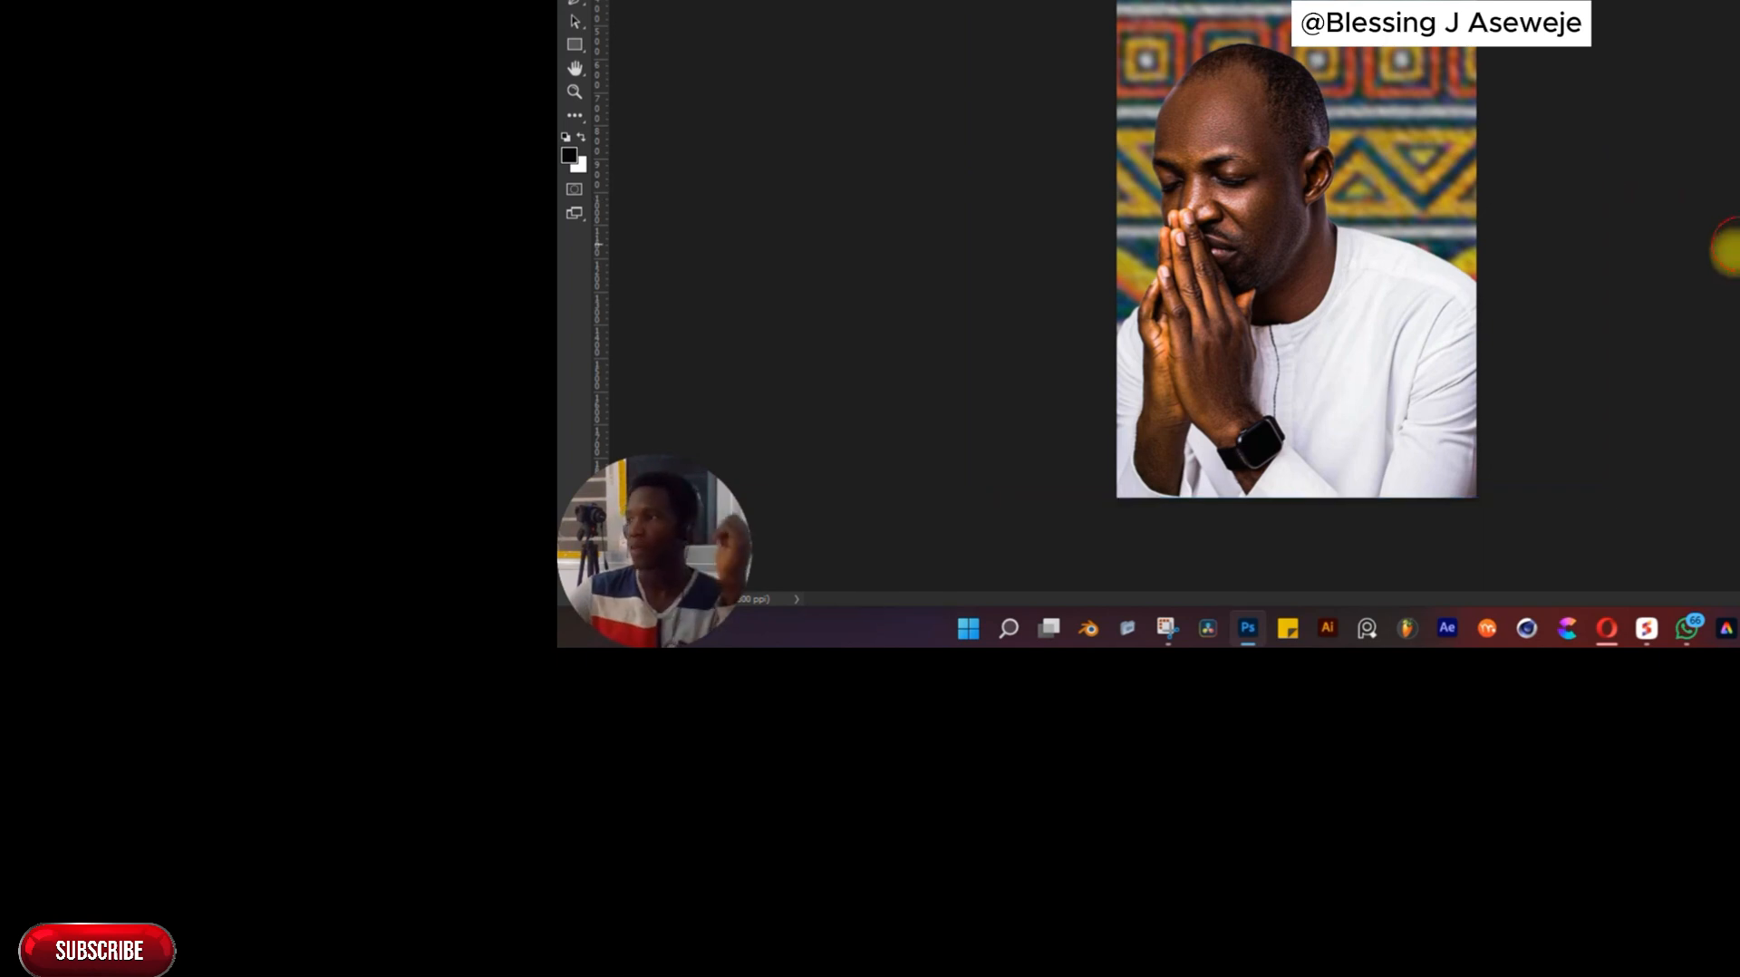
left_click(1183, 274)
left_click(1636, 136)
left_click(1292, 257)
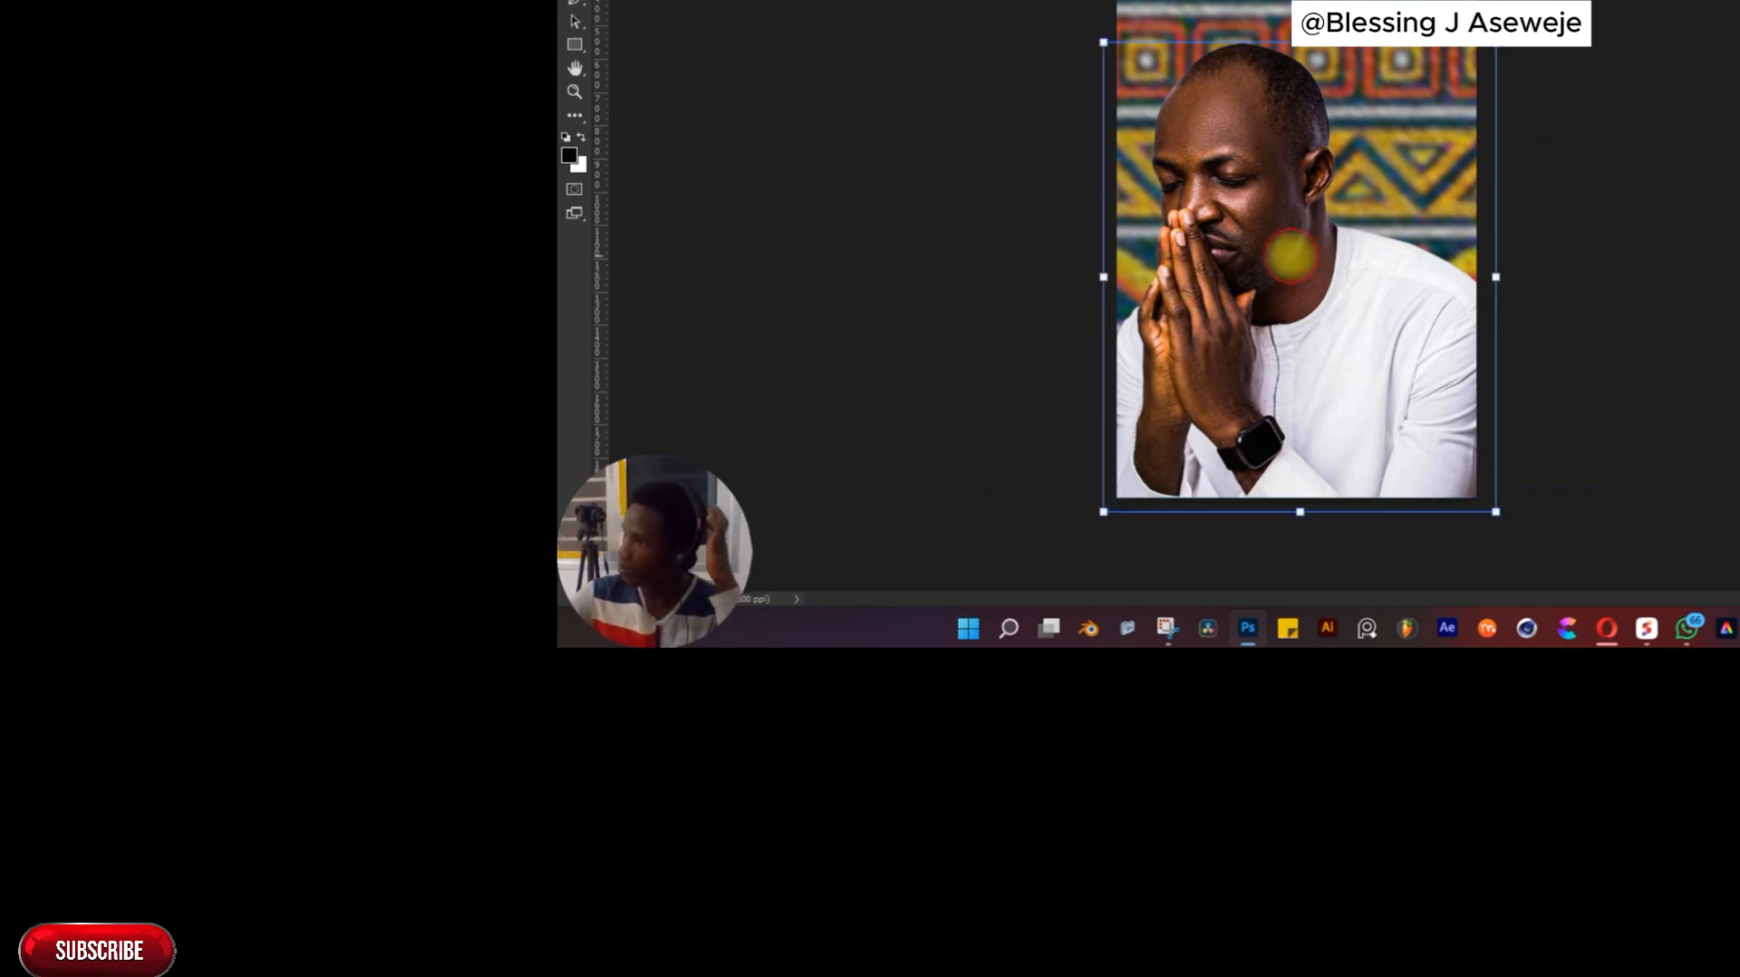
left_click(1659, 73)
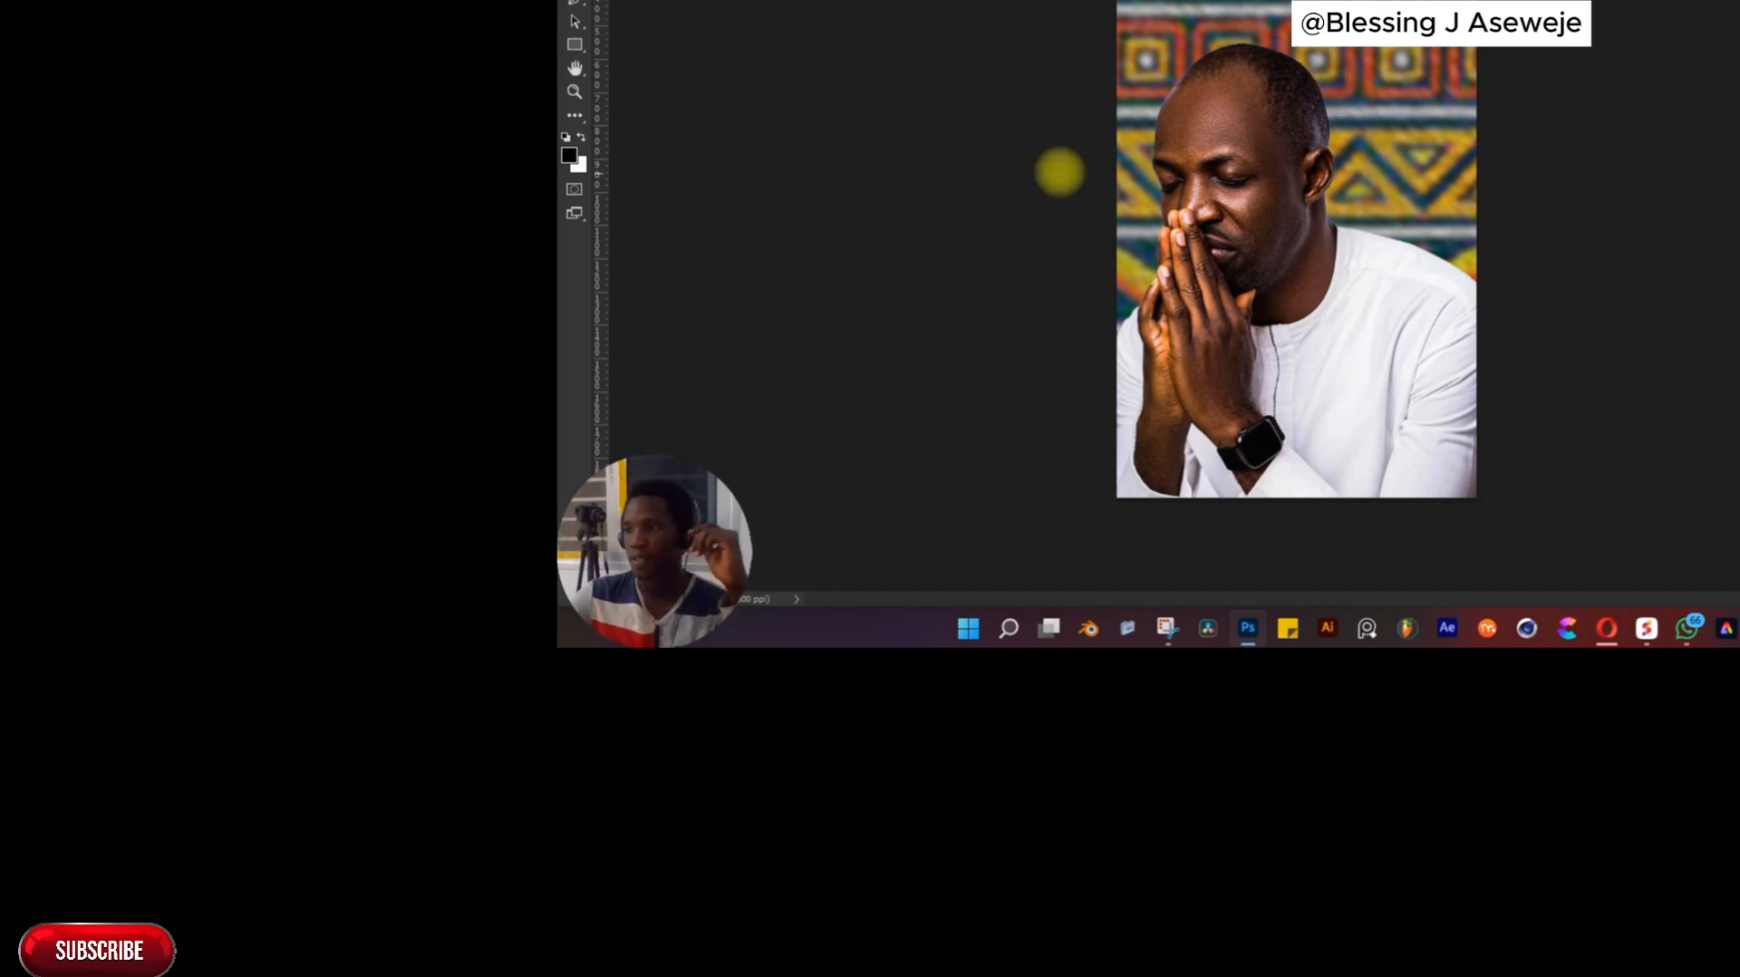
left_click(1273, 197)
left_click(1735, 33)
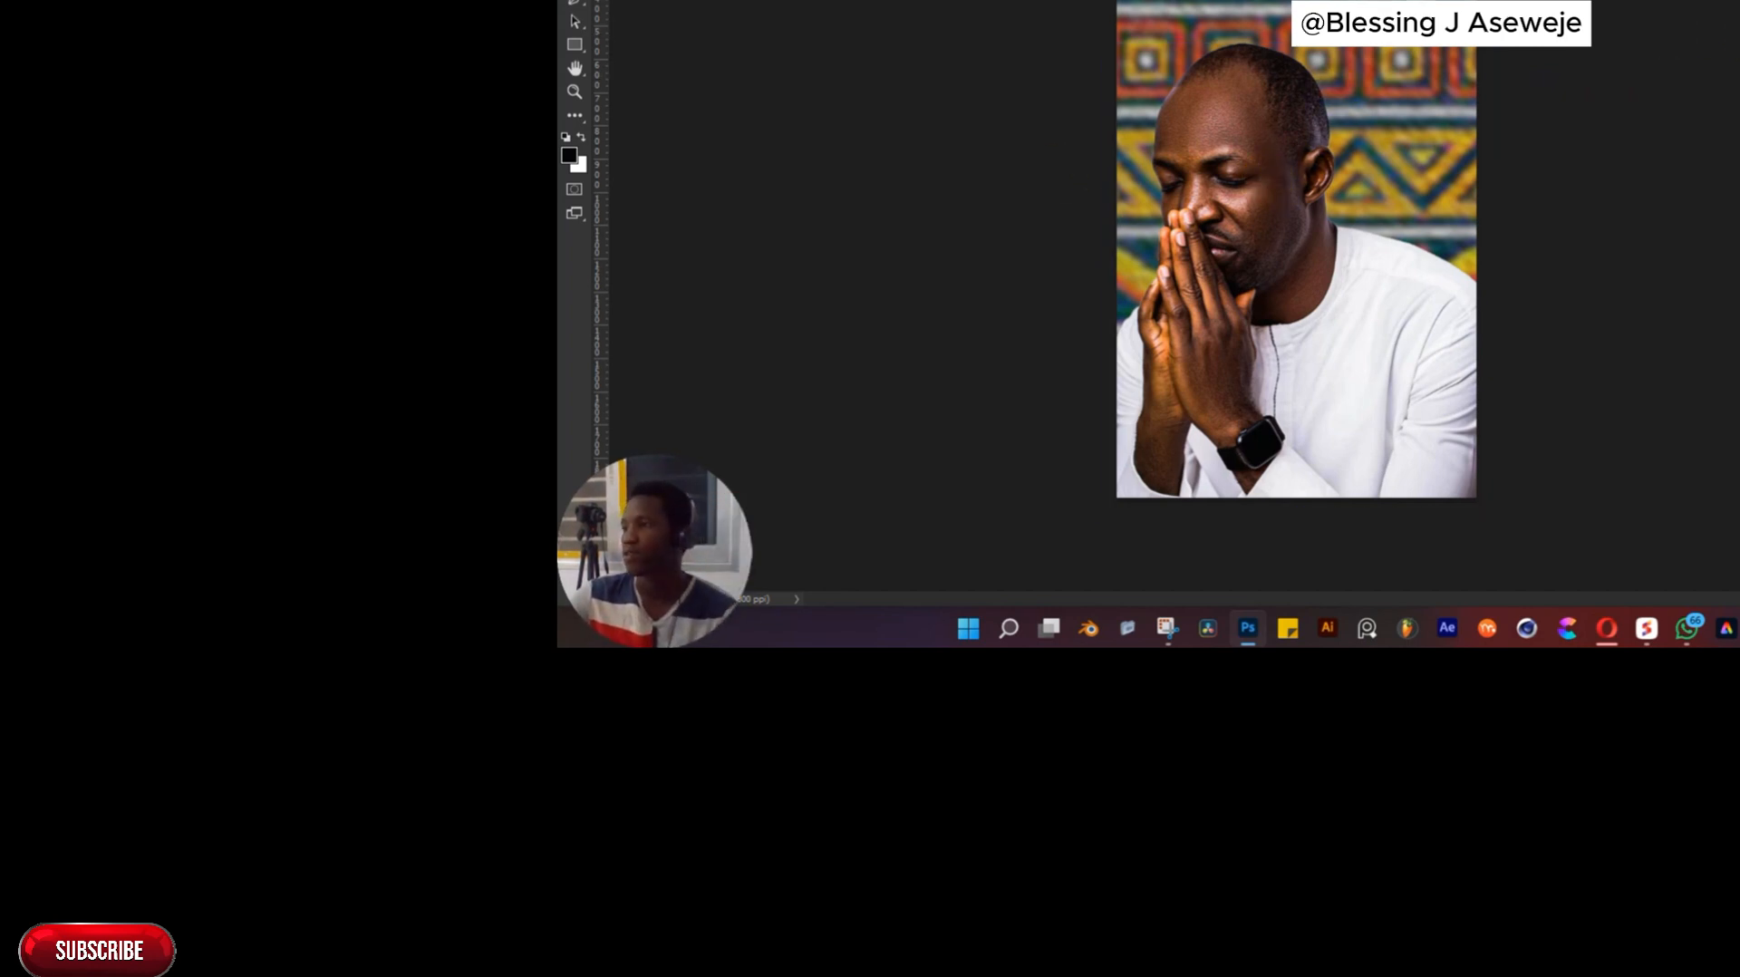
Place the lens flare image in the poster, enlarge it to cover the whole canvas, shift it right and blend it with the artwork
key("alt+Tab")
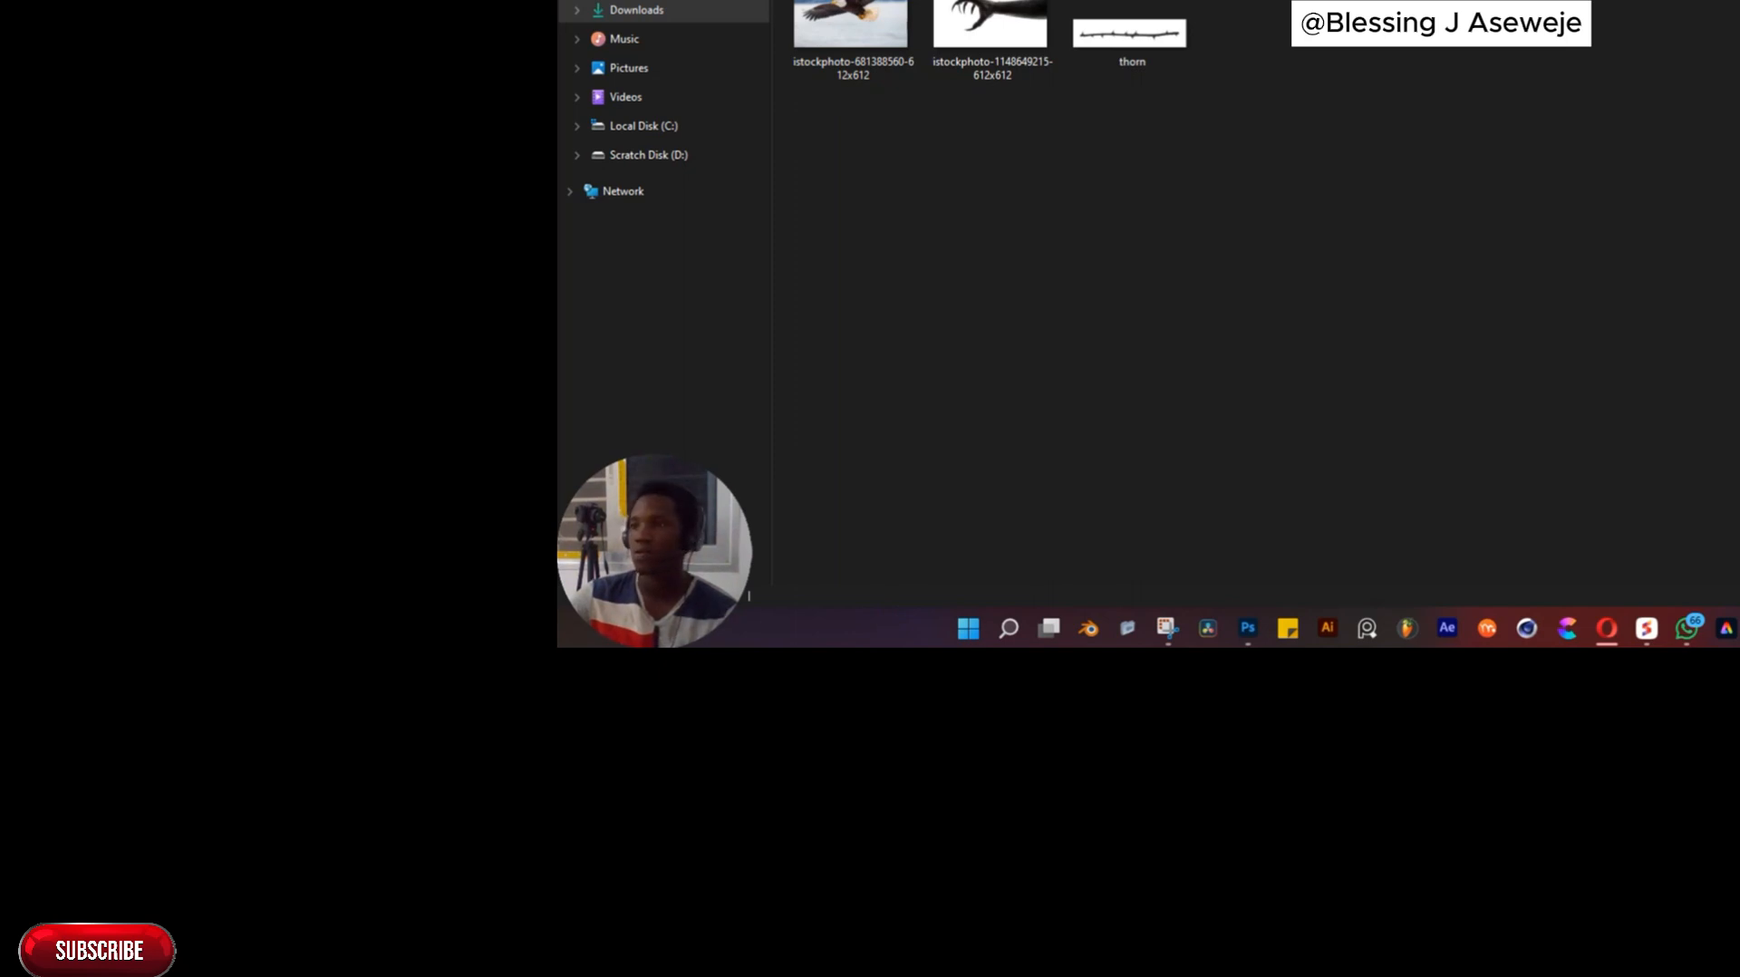
key("alt+Tab")
left_click_drag(1133, 0, 1341, 105)
key("alt+Tab")
key("space")
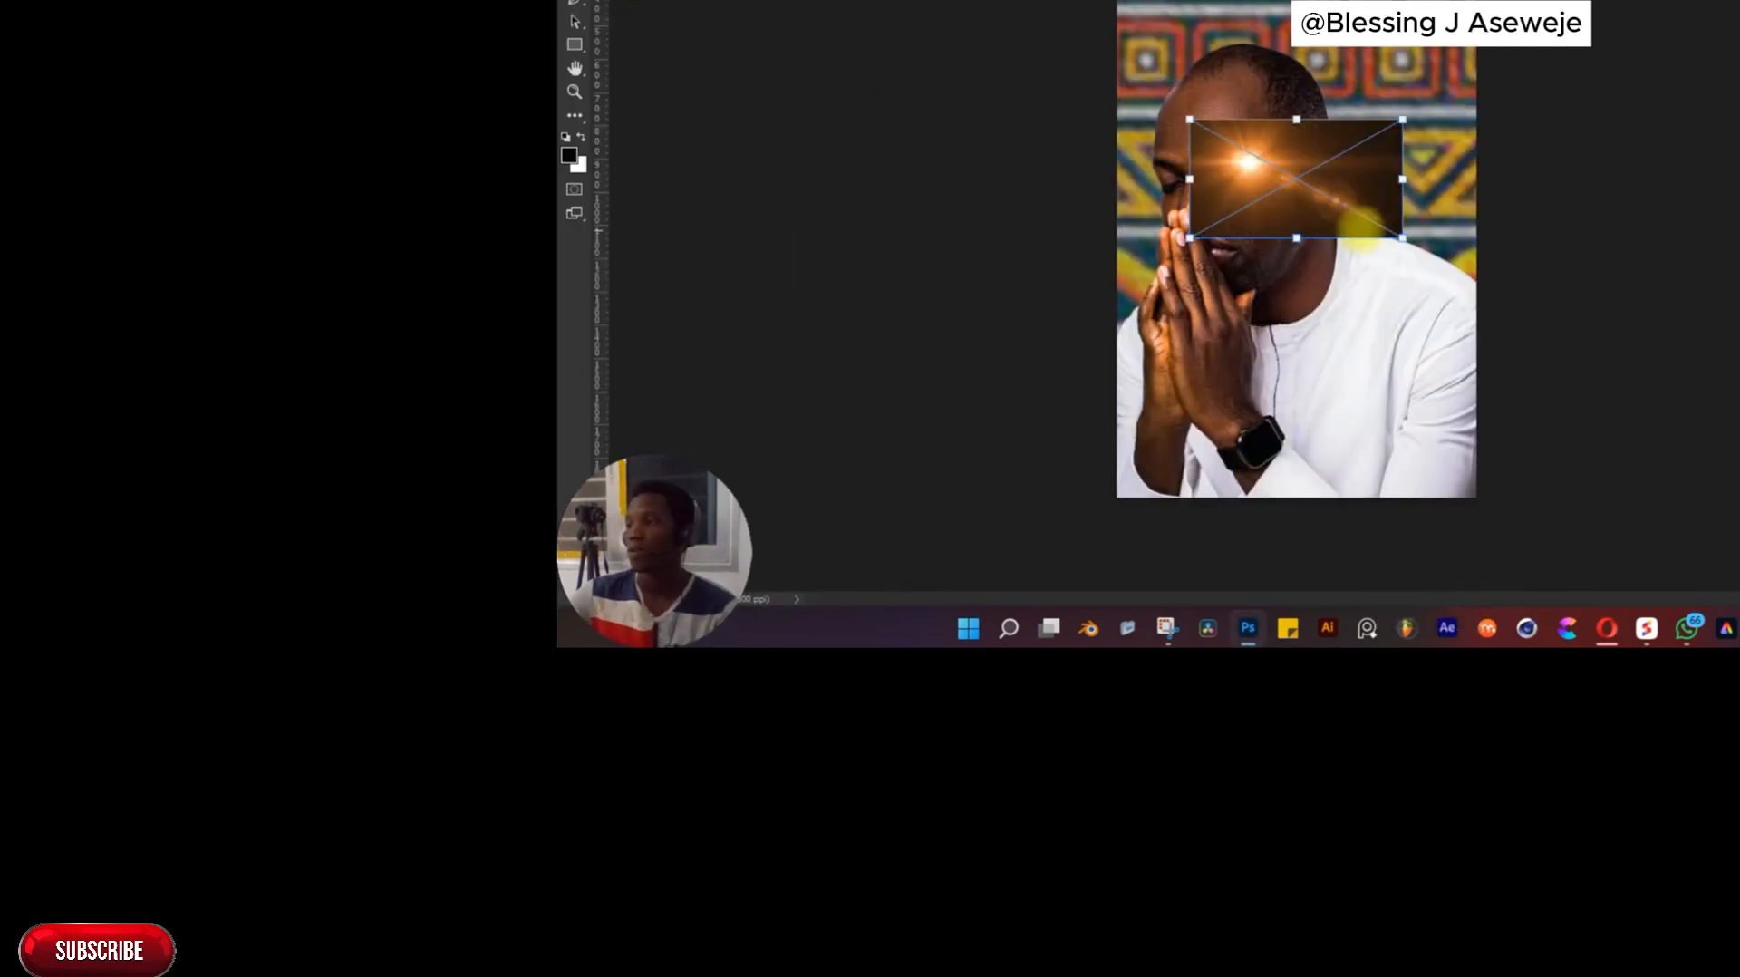
left_click_drag(1404, 239, 1739, 505)
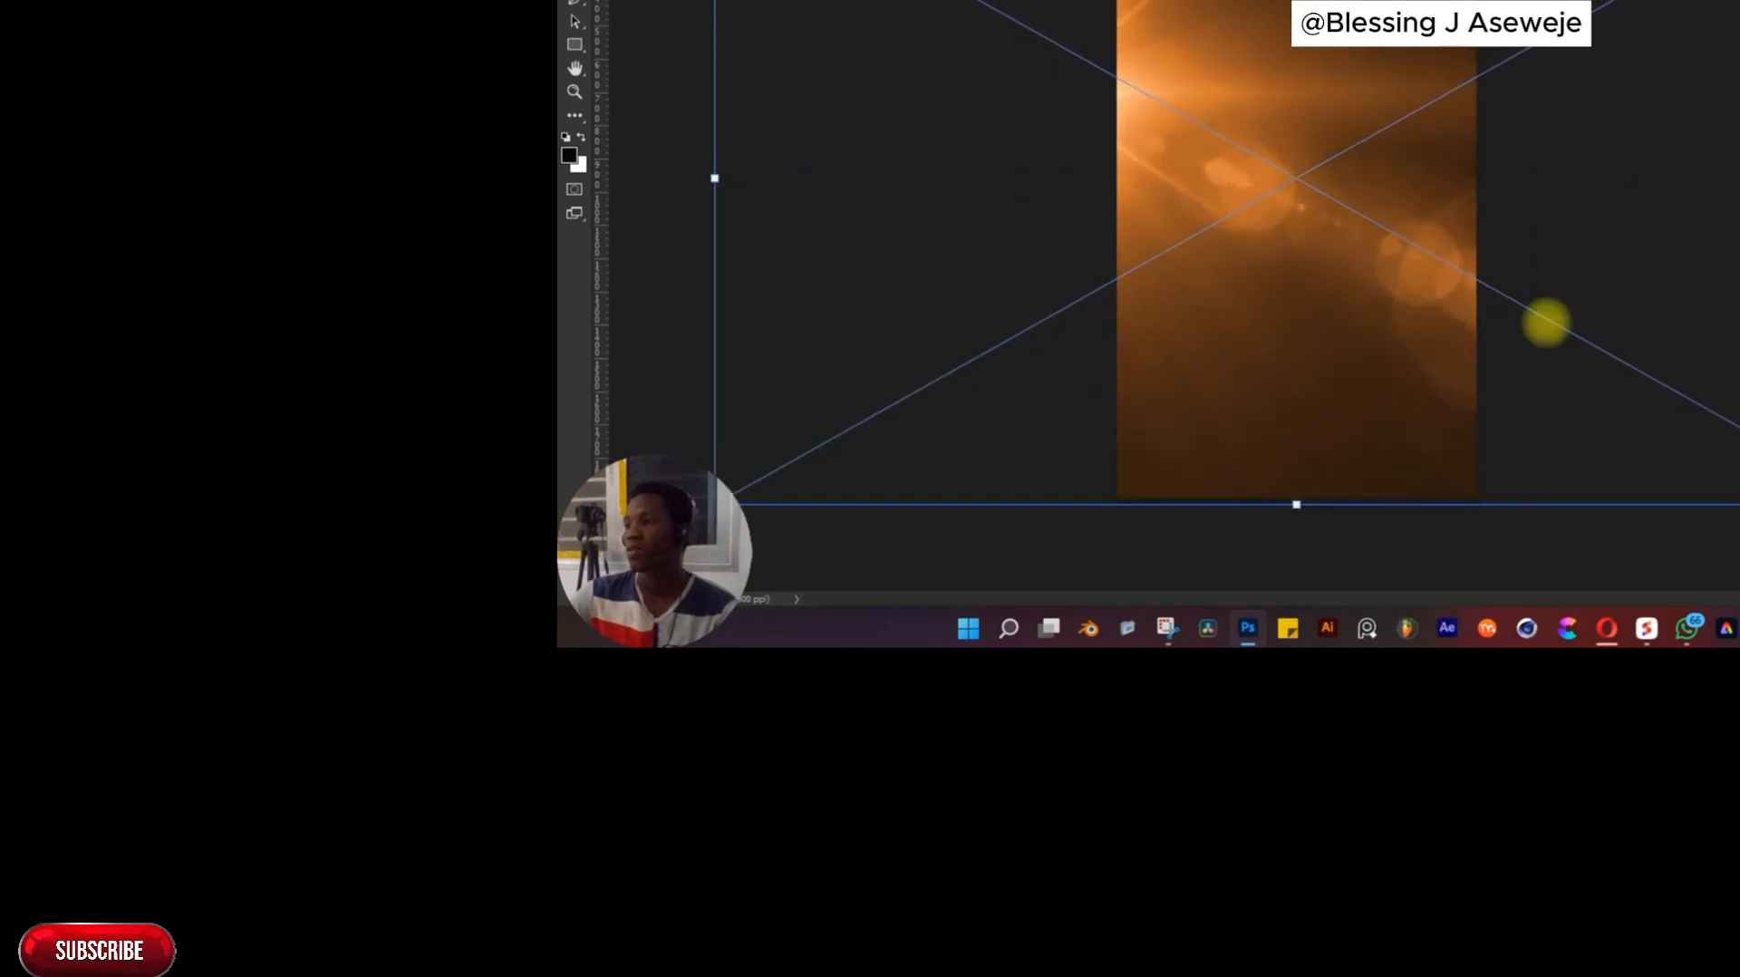
left_click_drag(1251, 65, 1449, 67)
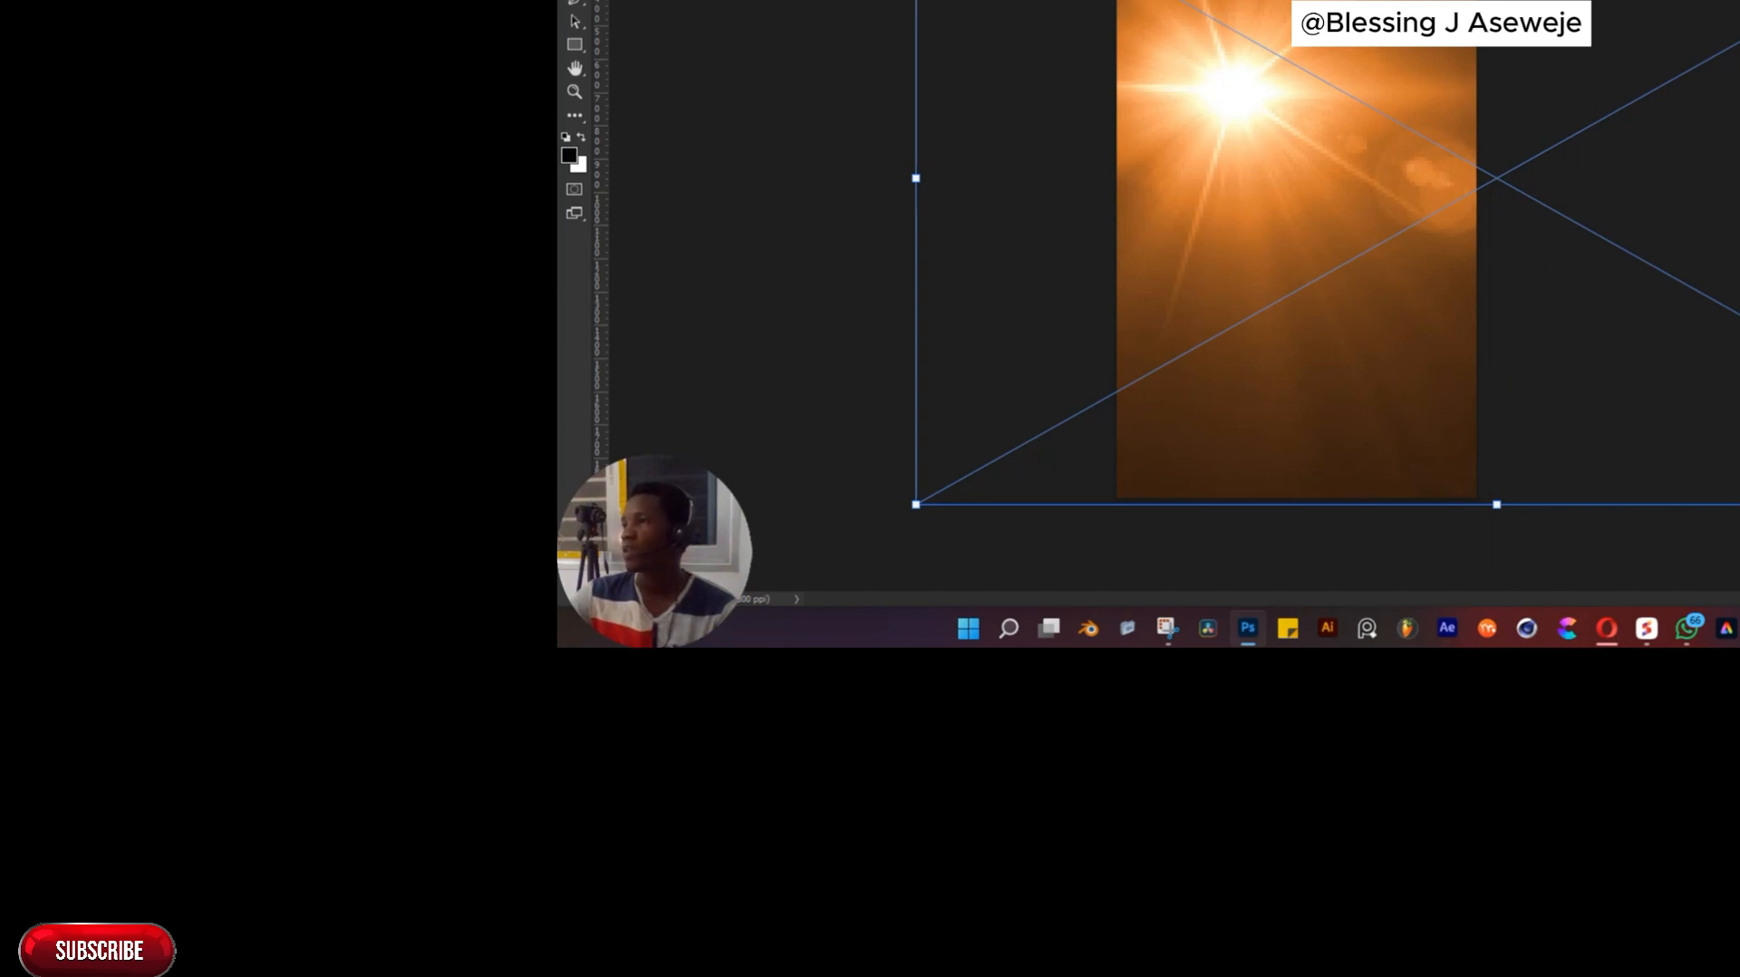
key("Return")
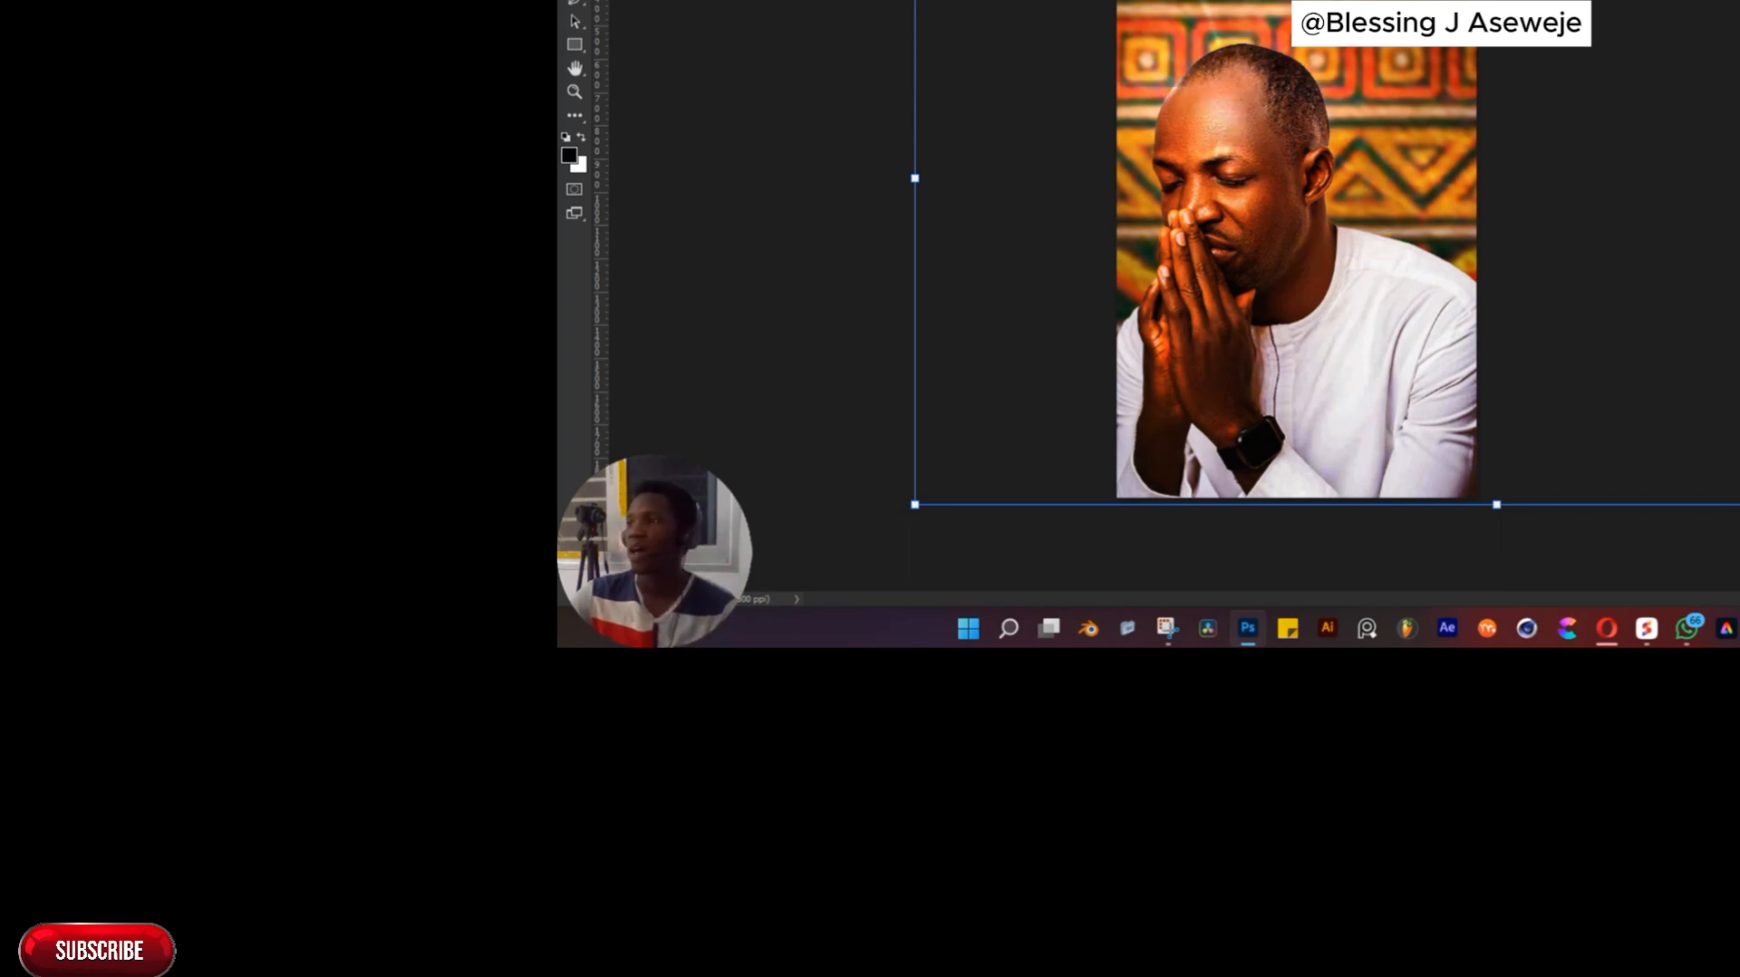
Reposition the blended lens flare down and to the left so its glow falls beside the man's forehead
left_click_drag(1211, 36, 1140, 145)
mouse_move(1305, 7)
left_mouse_down()
mouse_move(1316, 42)
mouse_move(1331, 28)
mouse_move(1309, 24)
left_mouse_up()
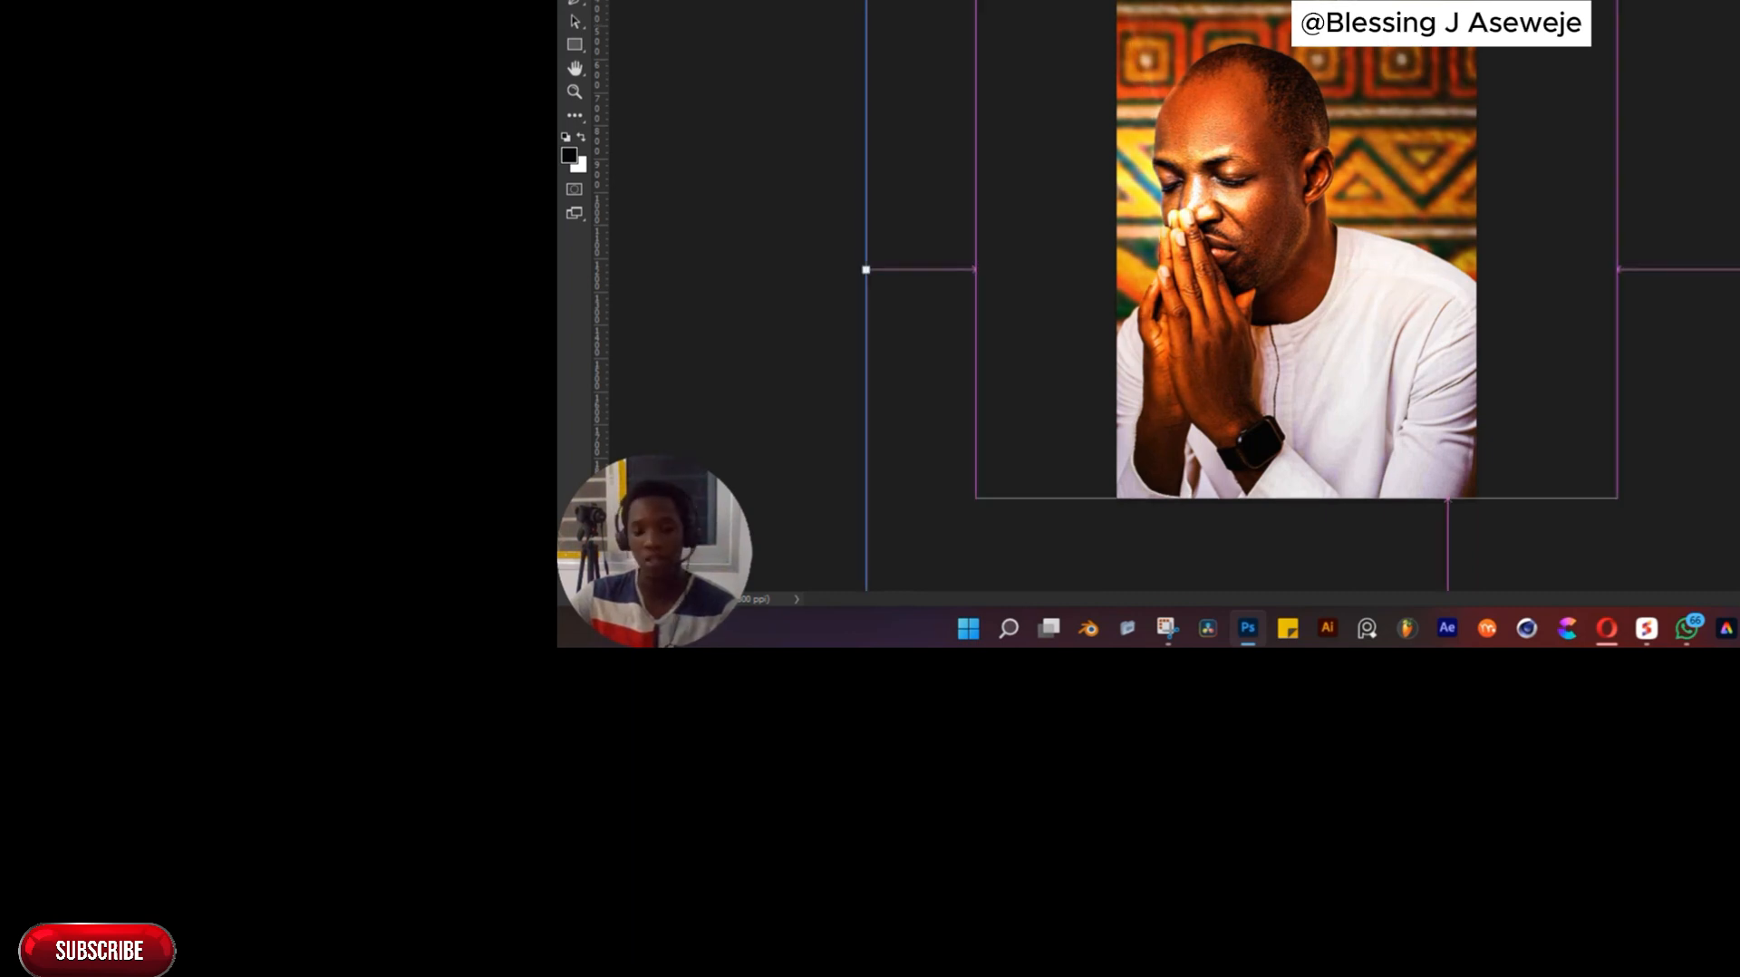
key("ctrl")
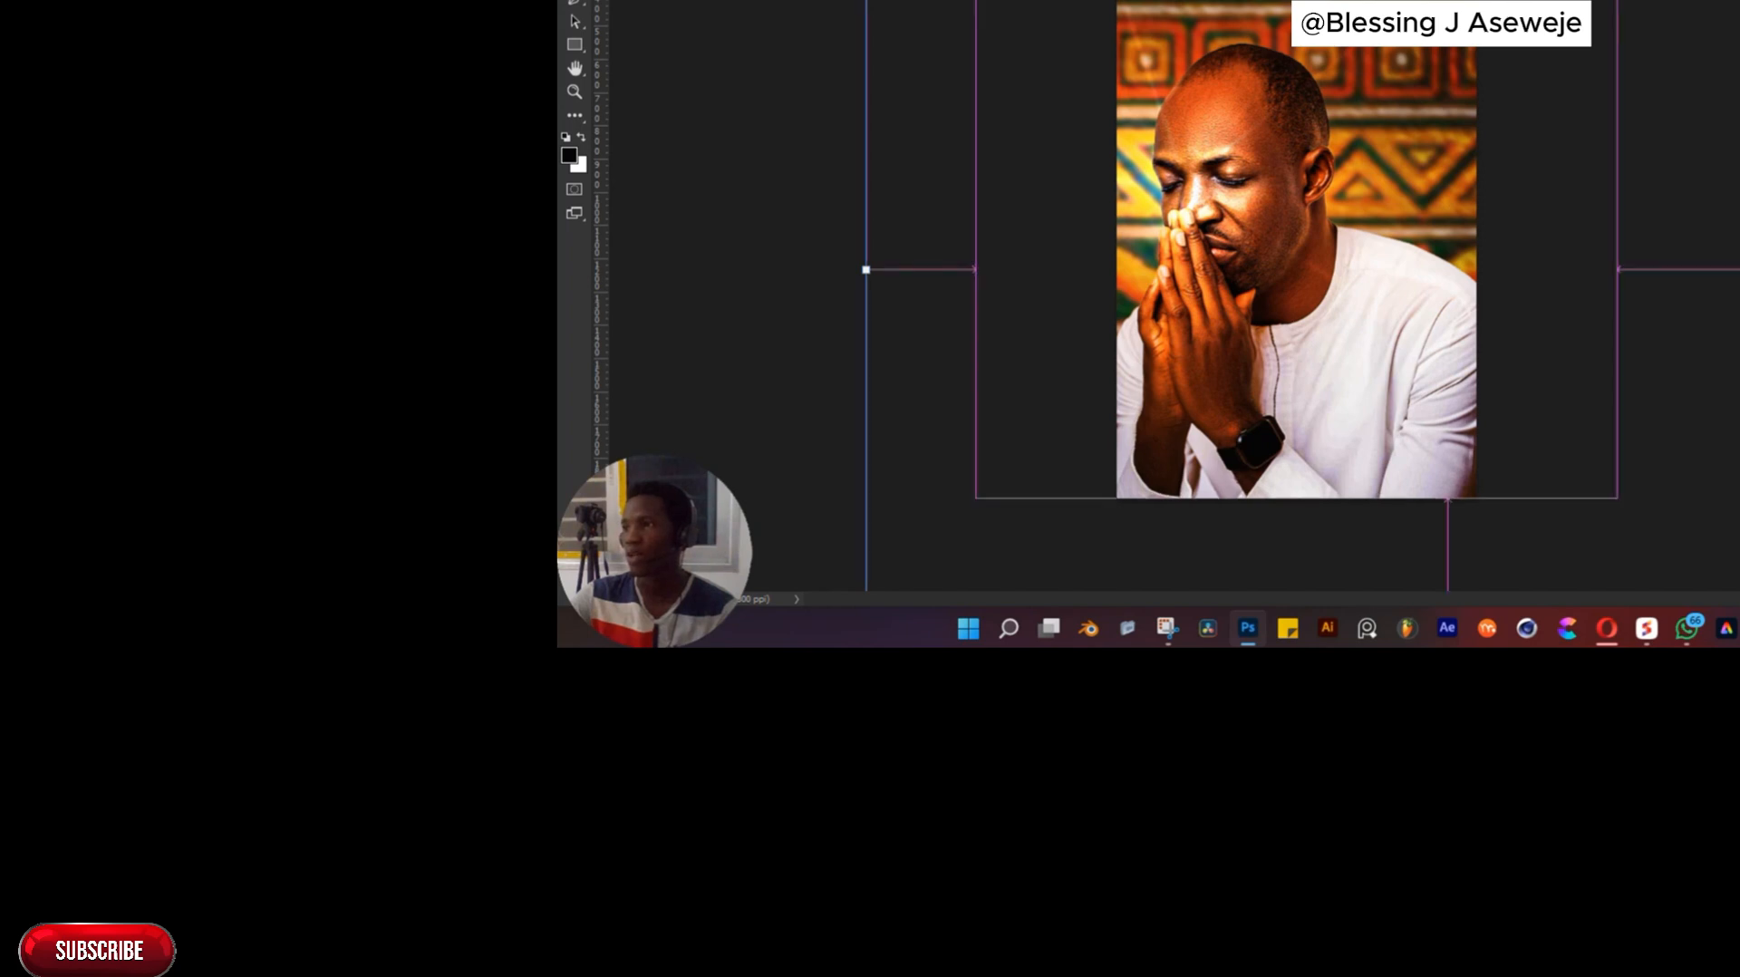
key("ctrl+t")
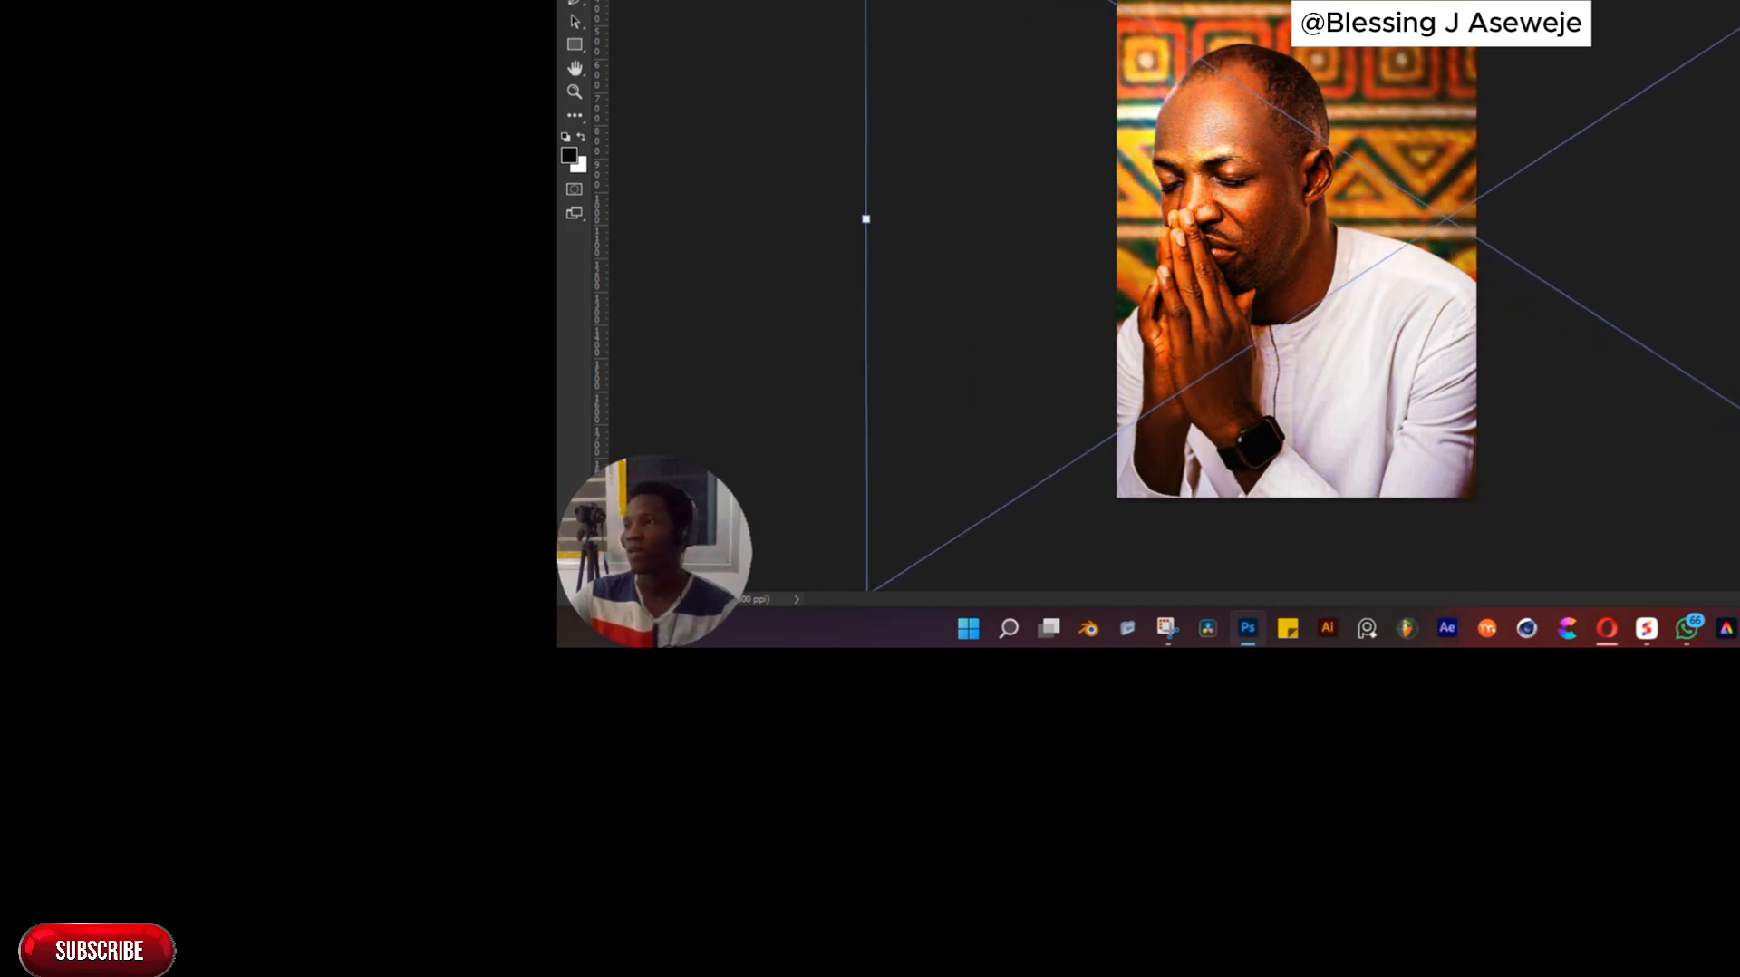
key("Return")
Compare the poster with and without the lens flare, viewing the portrait and background at several sizes
scroll(1333, 185, "down", 2)
scroll(1579, 142, "up", 3)
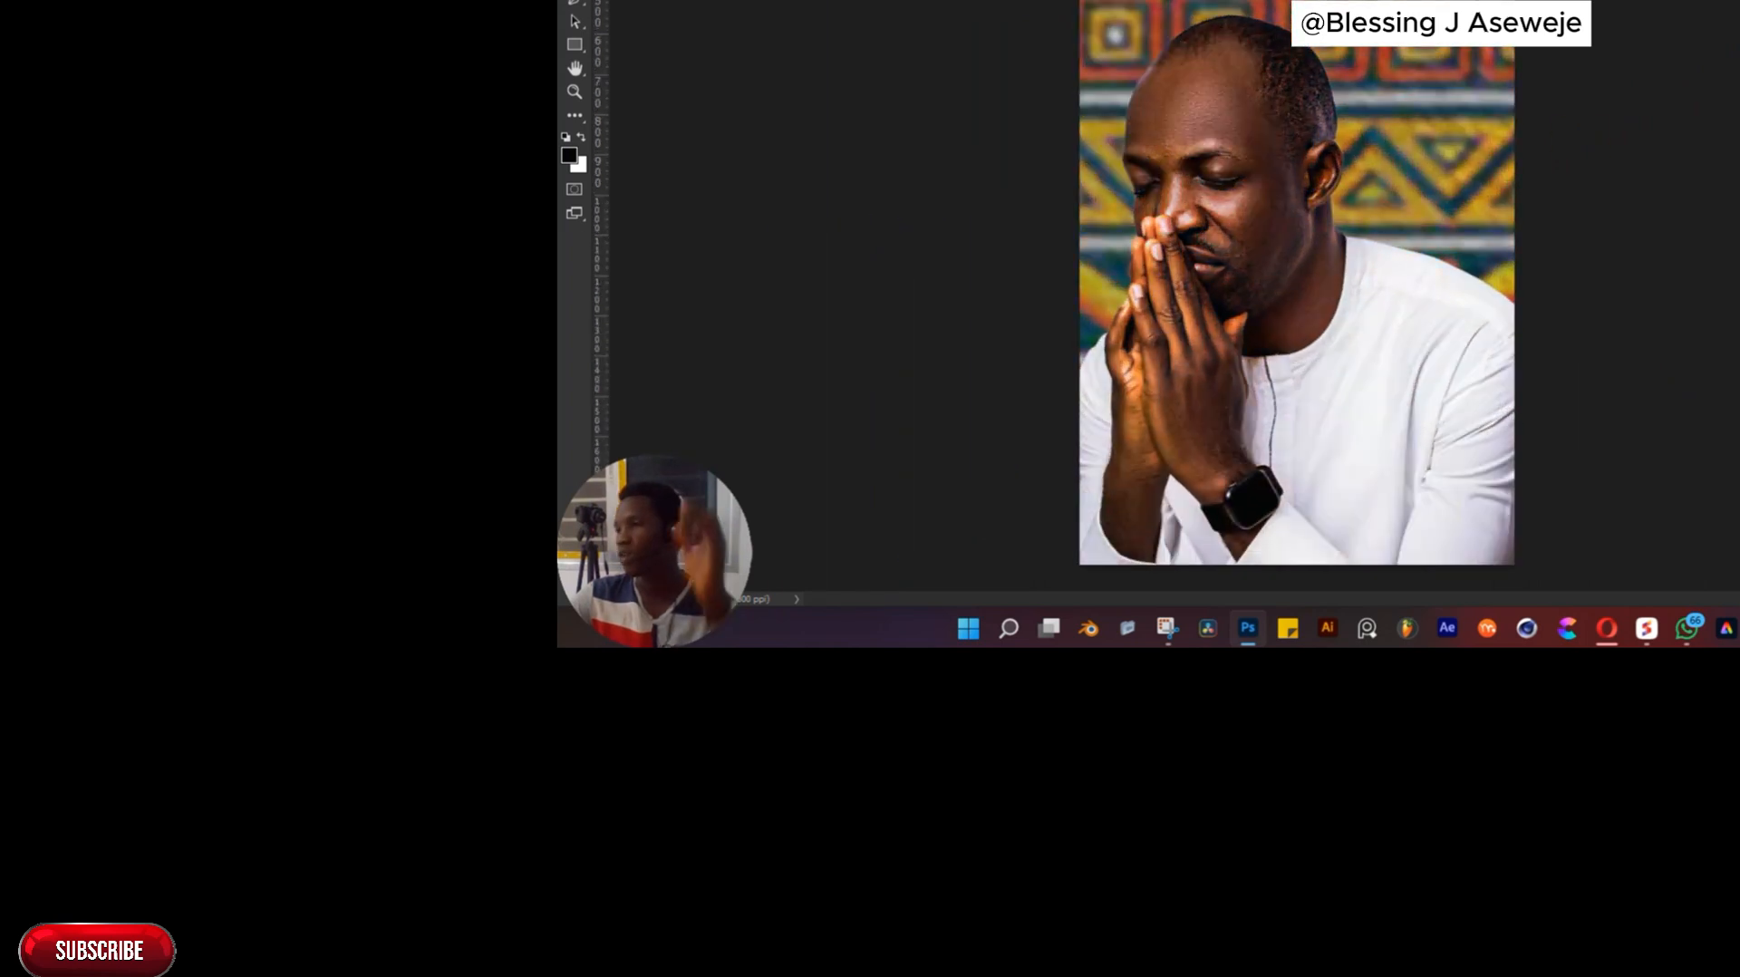
scroll(1376, 181, "down", 2)
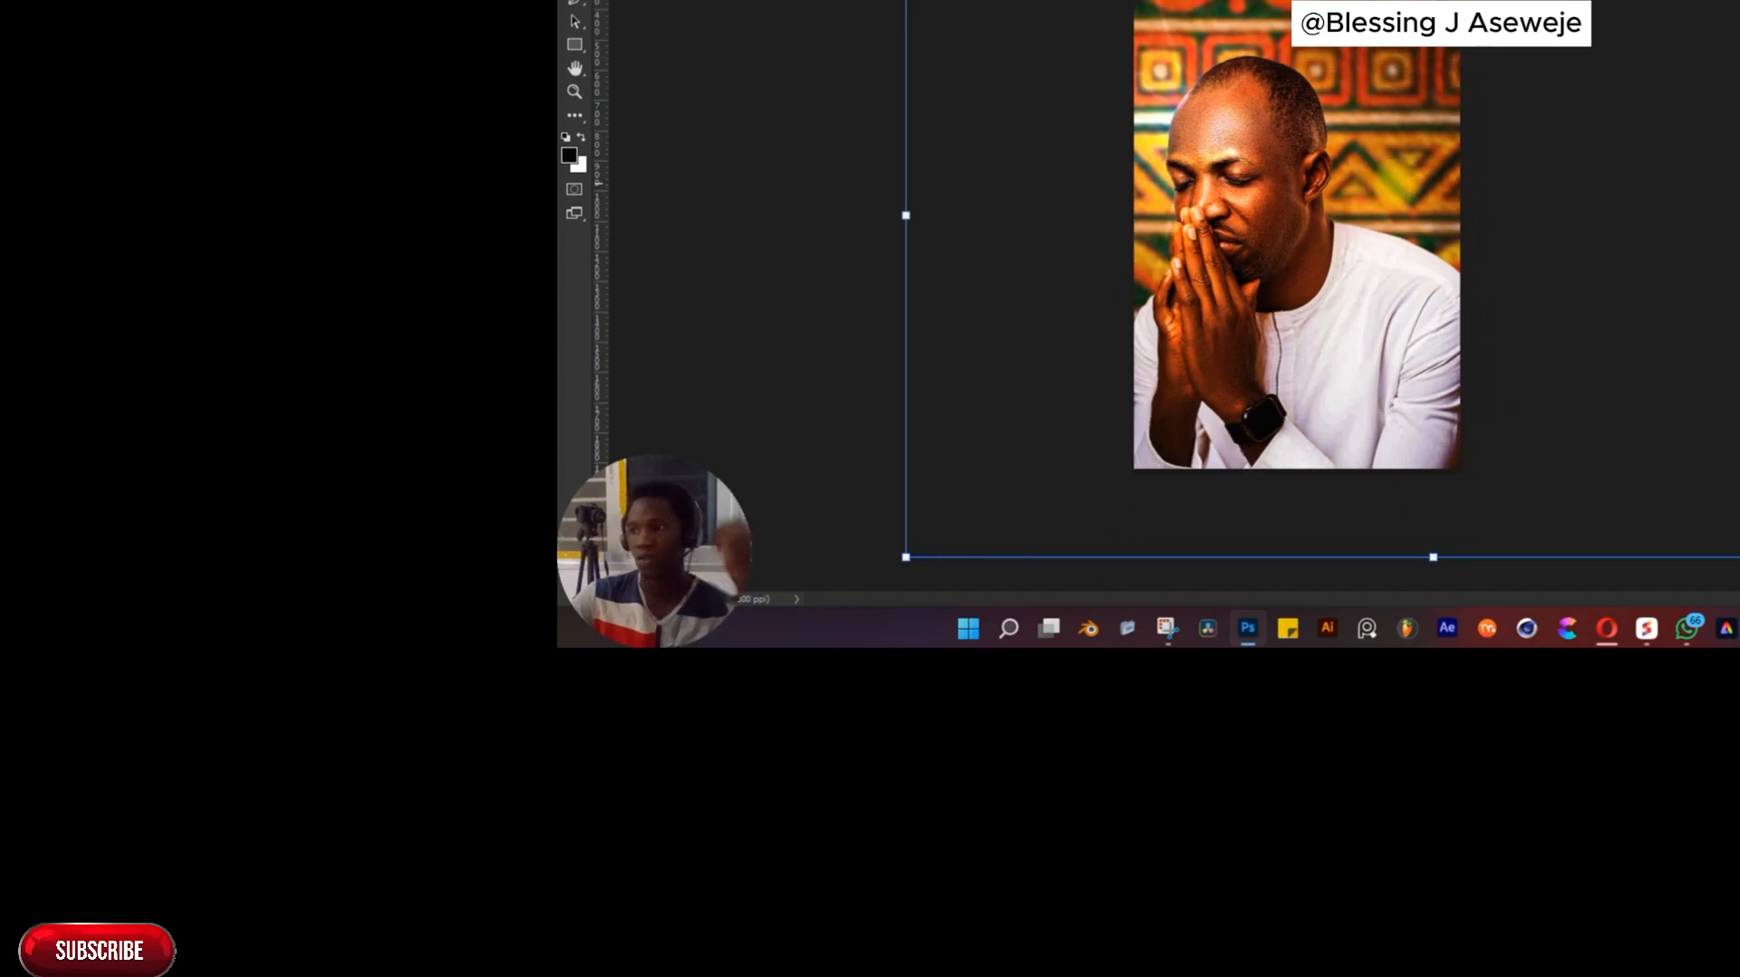
scroll(1297, 181, "down", 2)
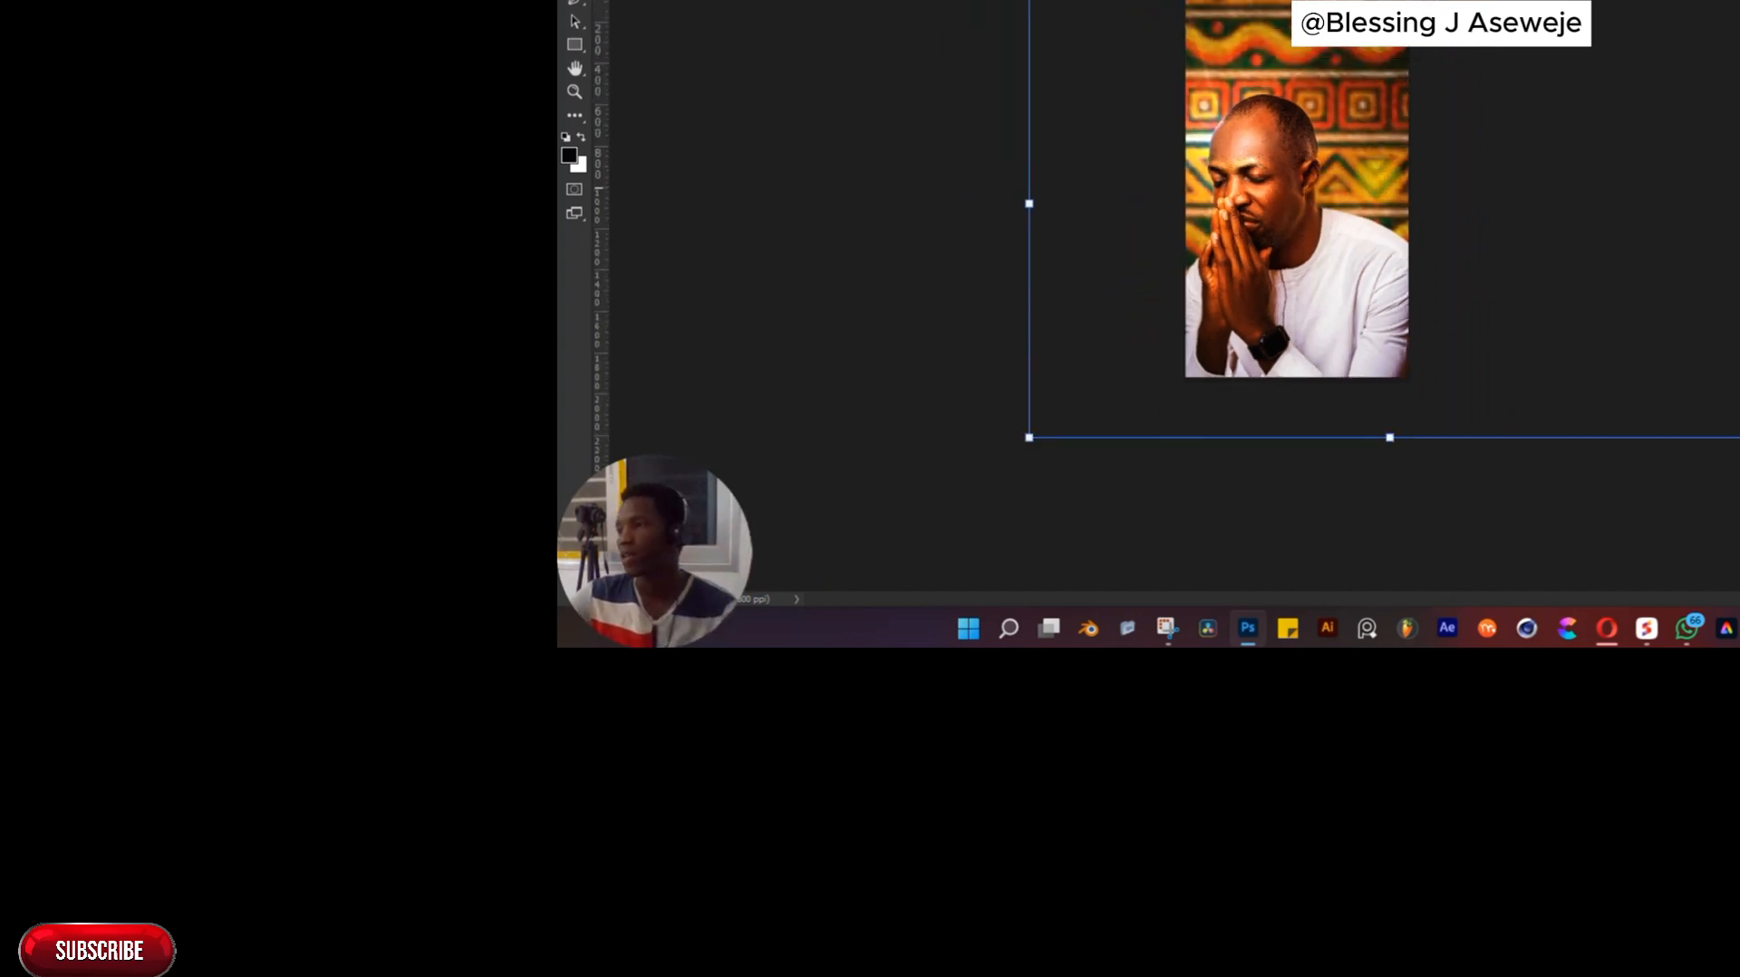
scroll(1379, 172, "up", 6)
scroll(1380, 173, "down", 5)
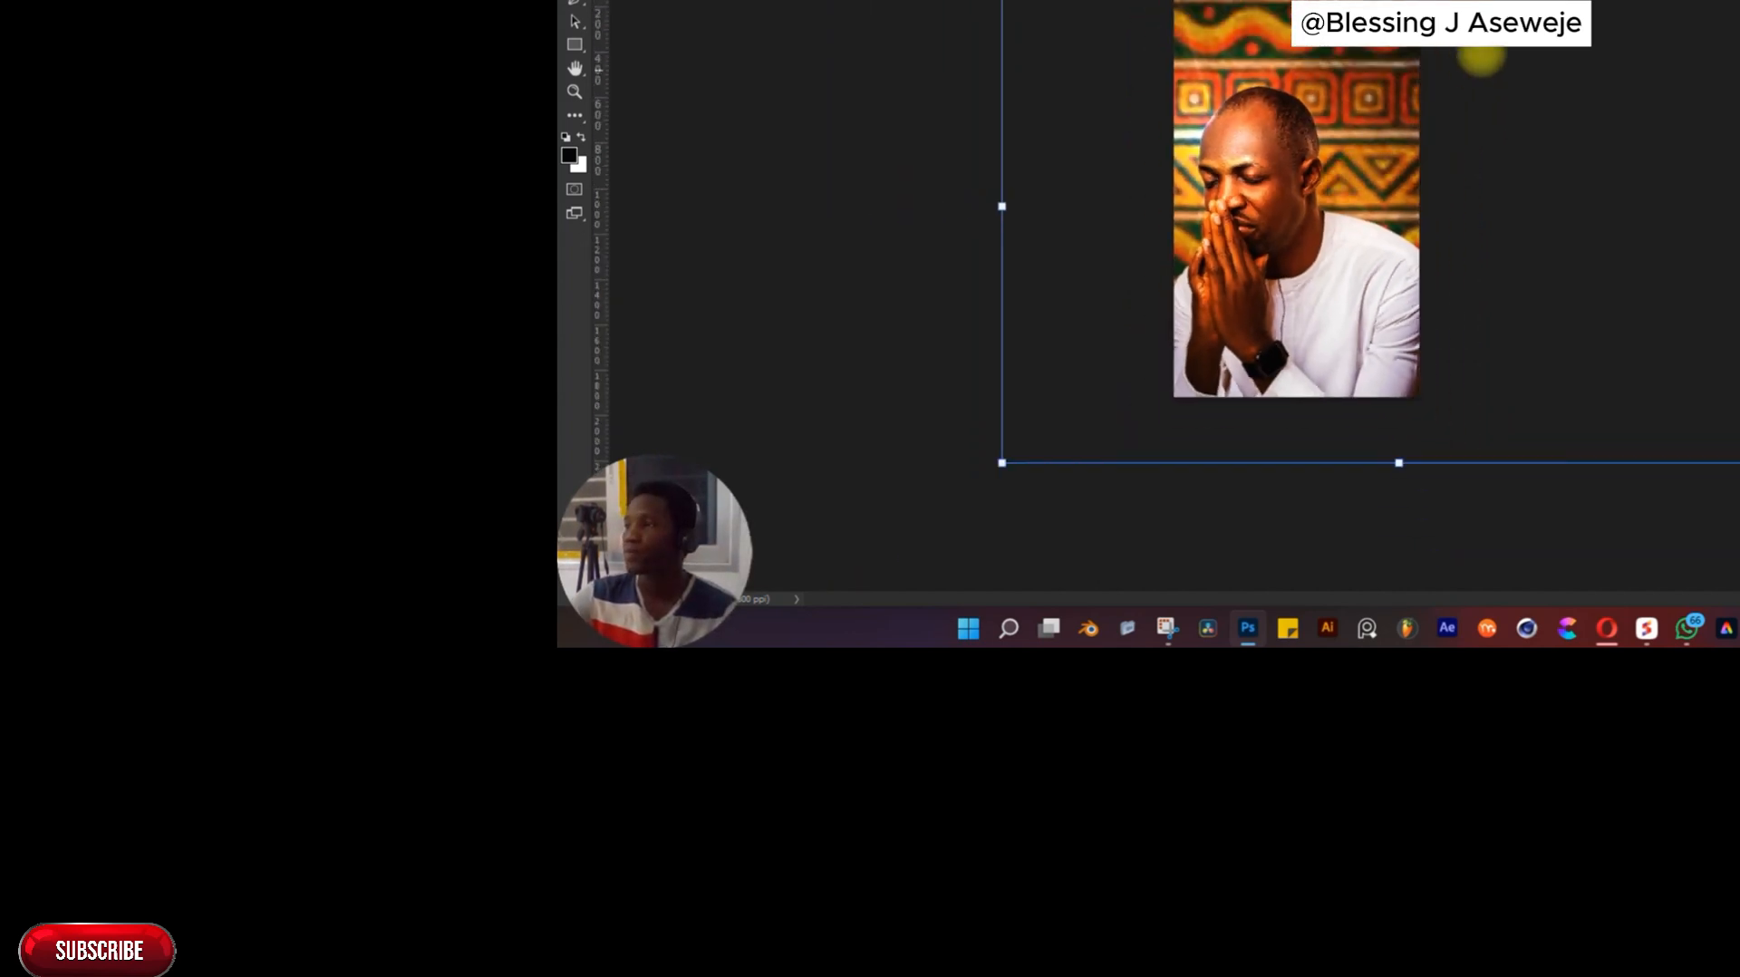
key("Return")
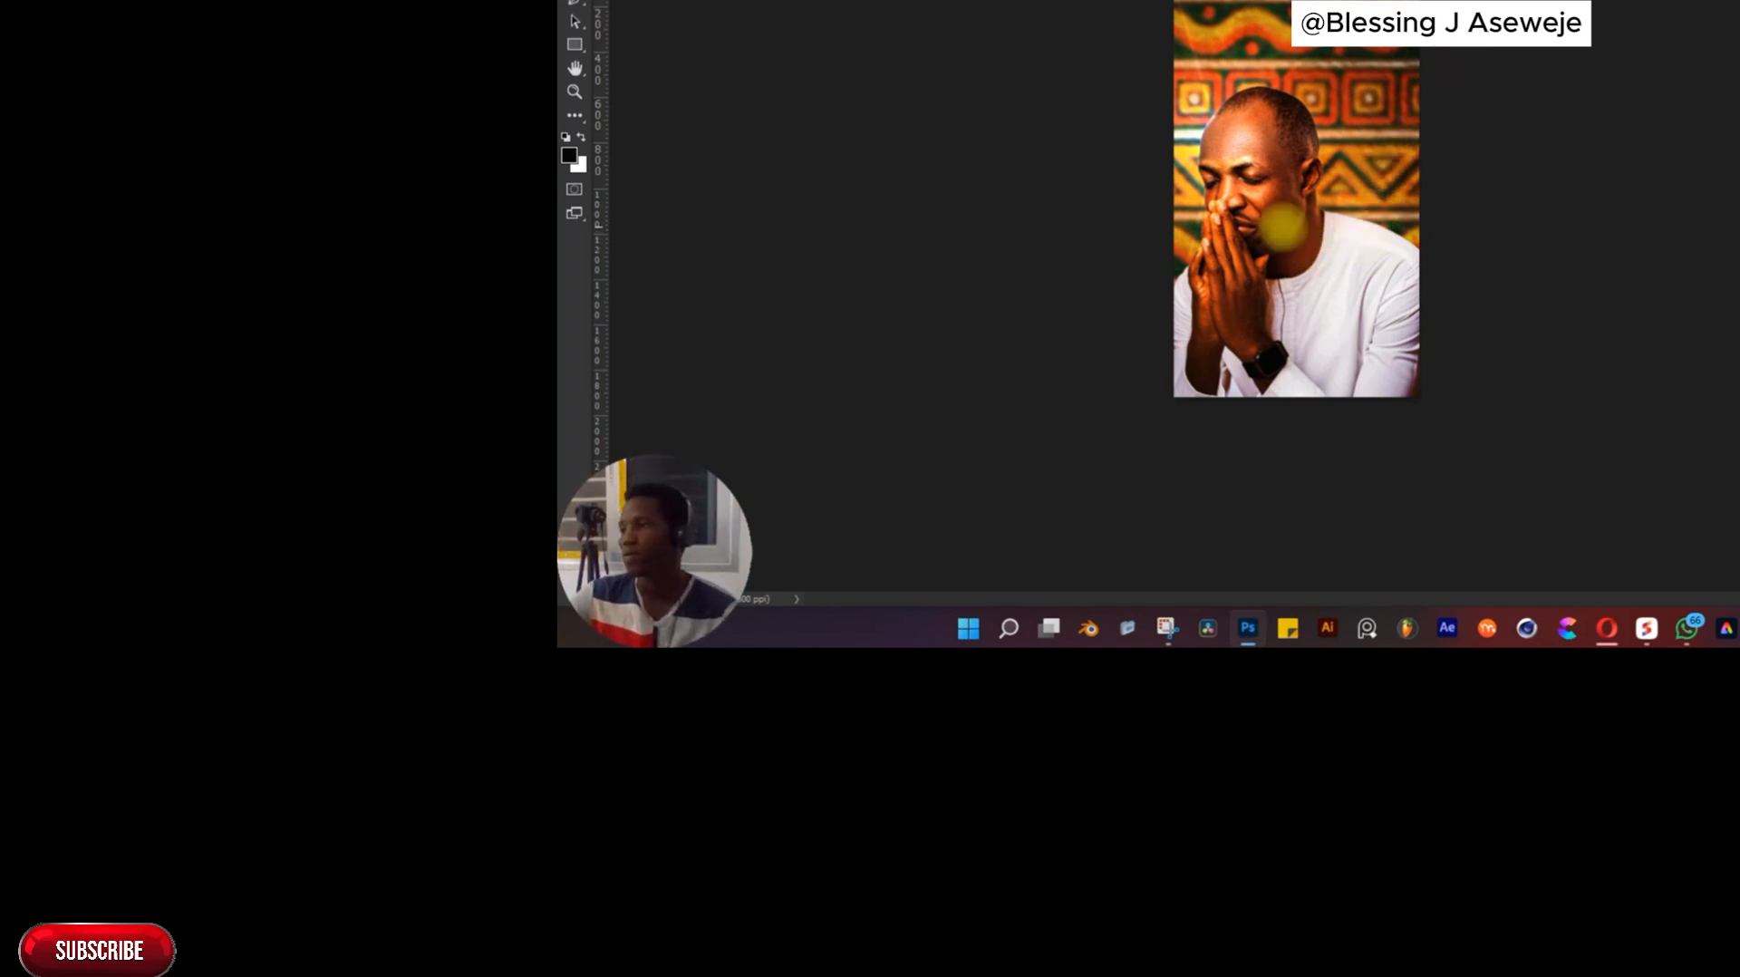
Enlarge the praying portrait slightly and move it about 46 px right and 84 px up so it fills the poster's lower edge
key("ctrl+t")
left_click(1739, 182)
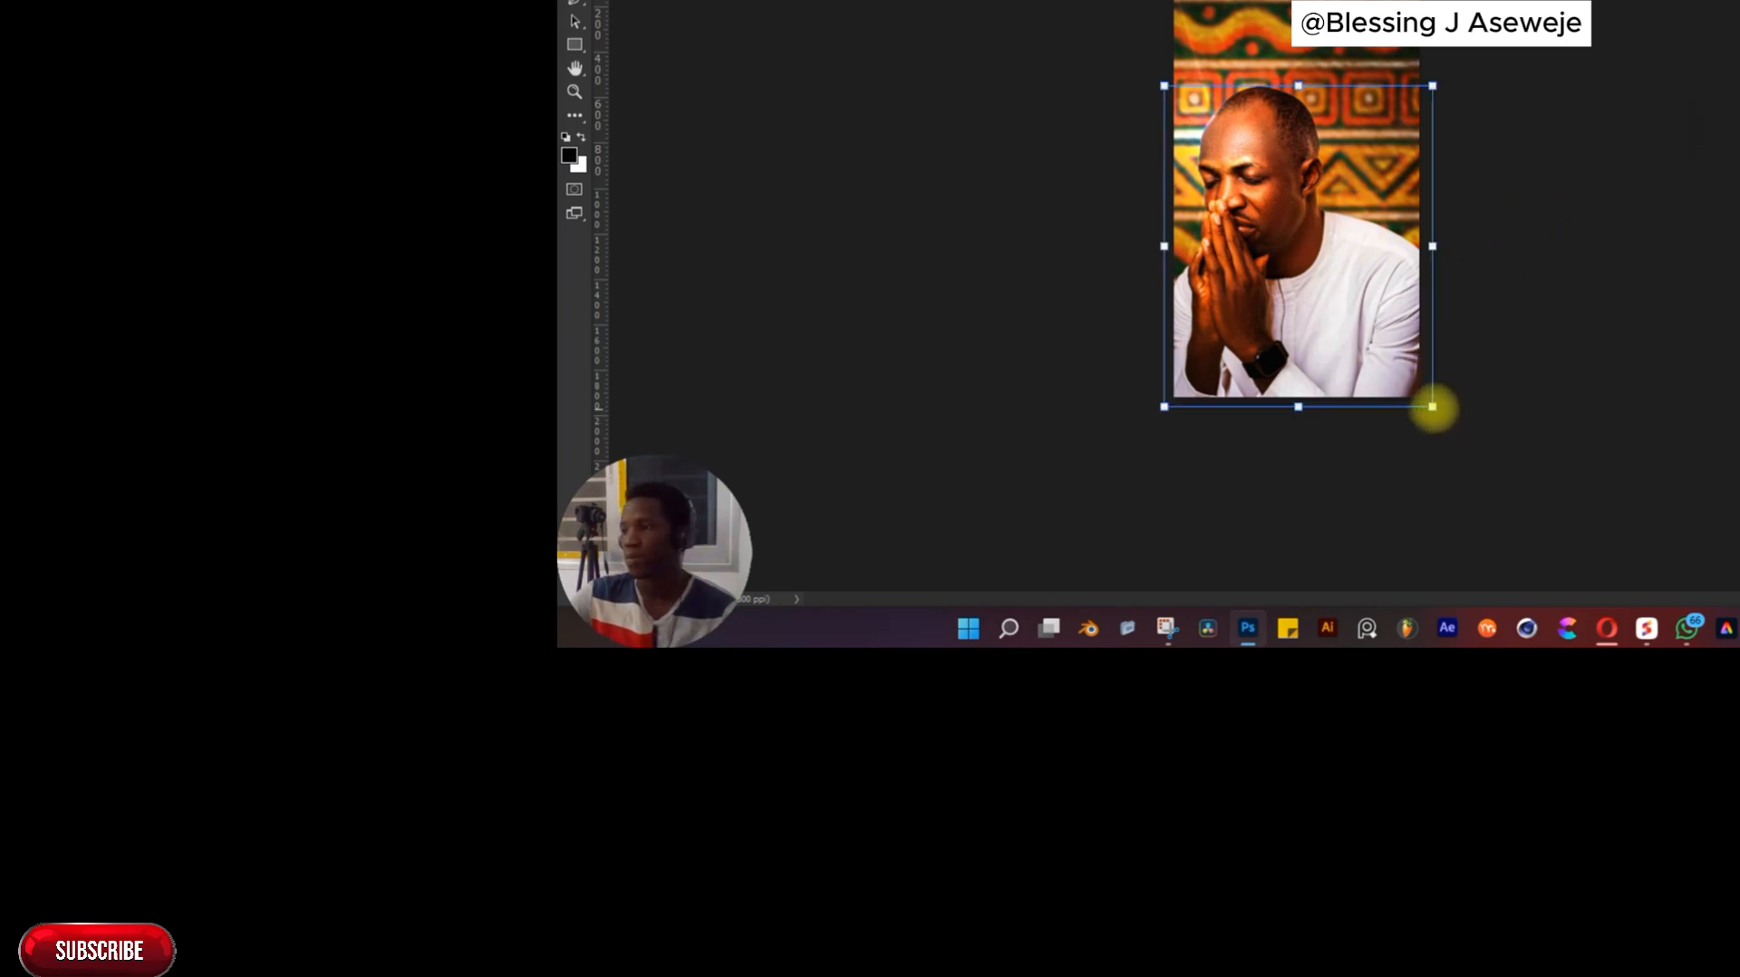
left_click_drag(1432, 407, 1453, 430)
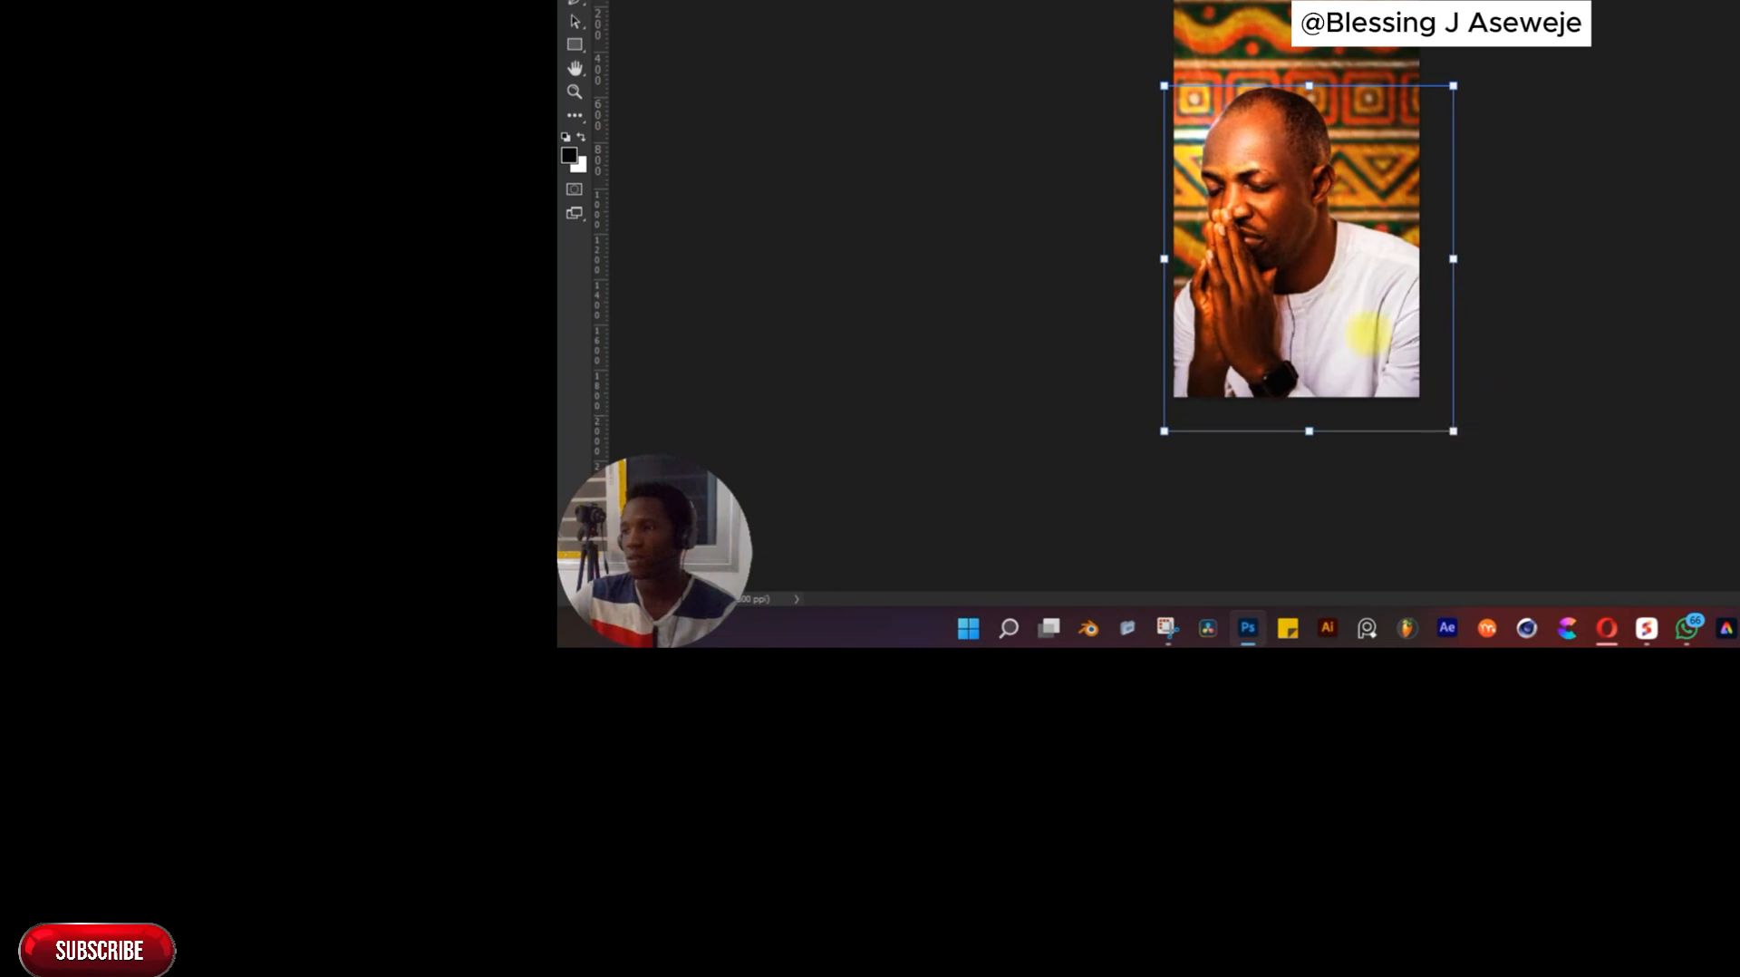
left_click_drag(1334, 293, 1343, 276)
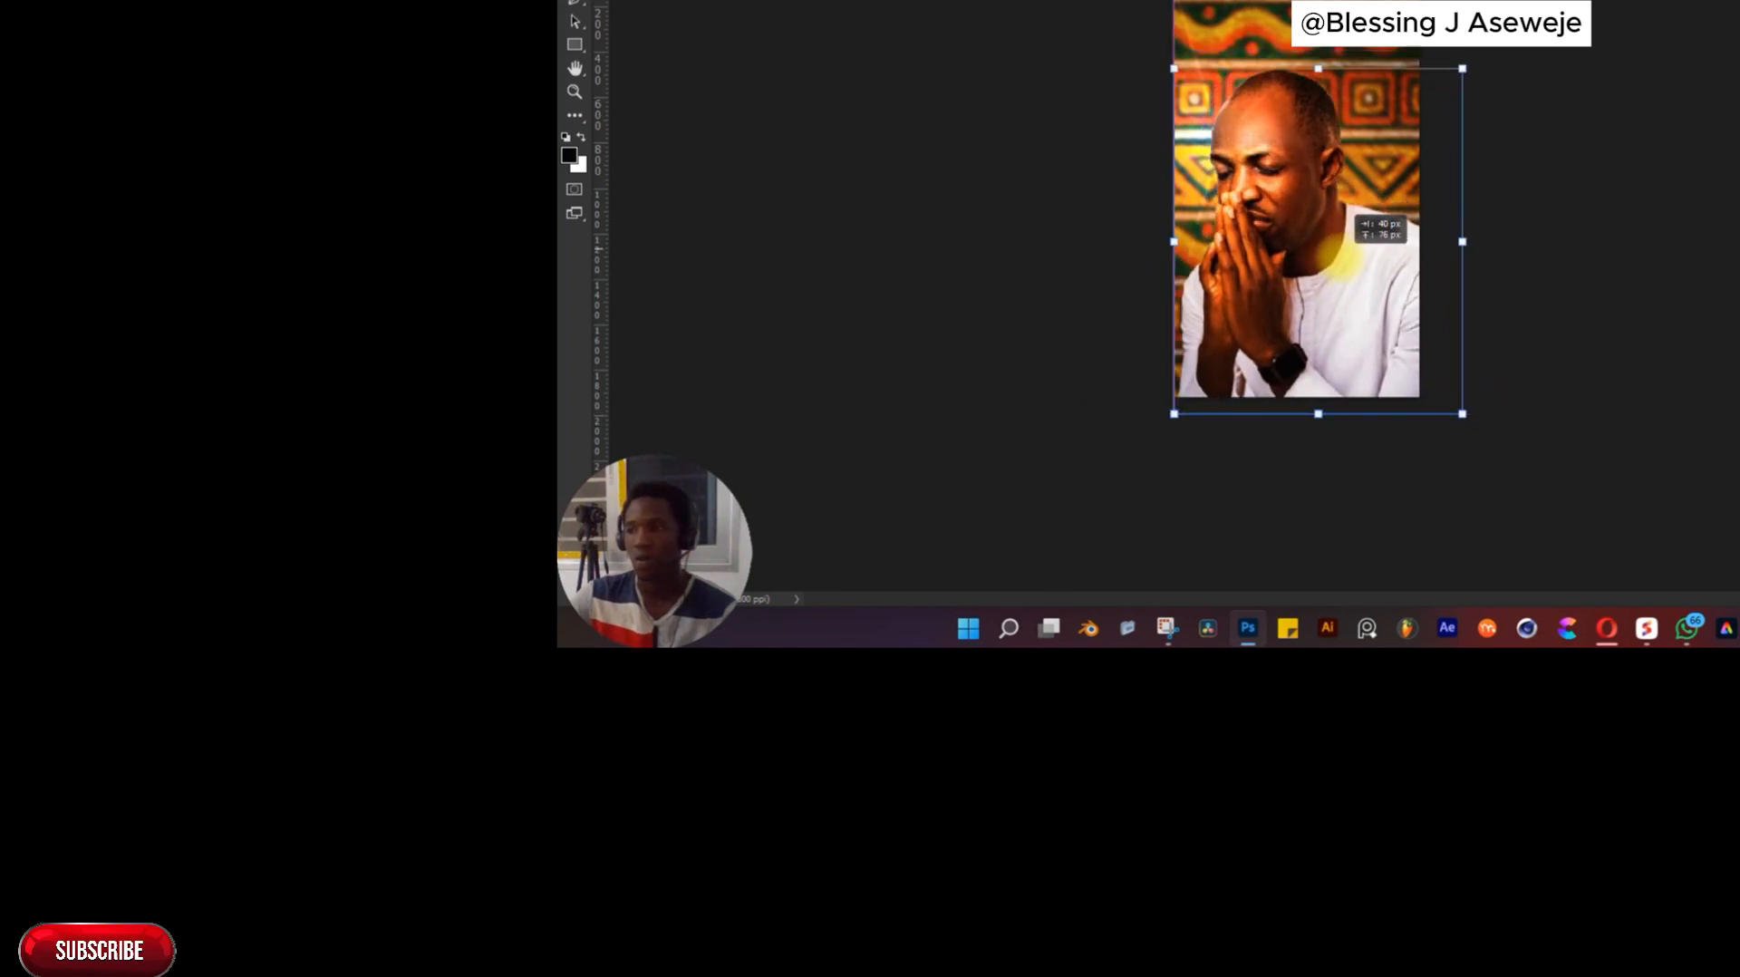
left_click_drag(1341, 254, 1349, 253)
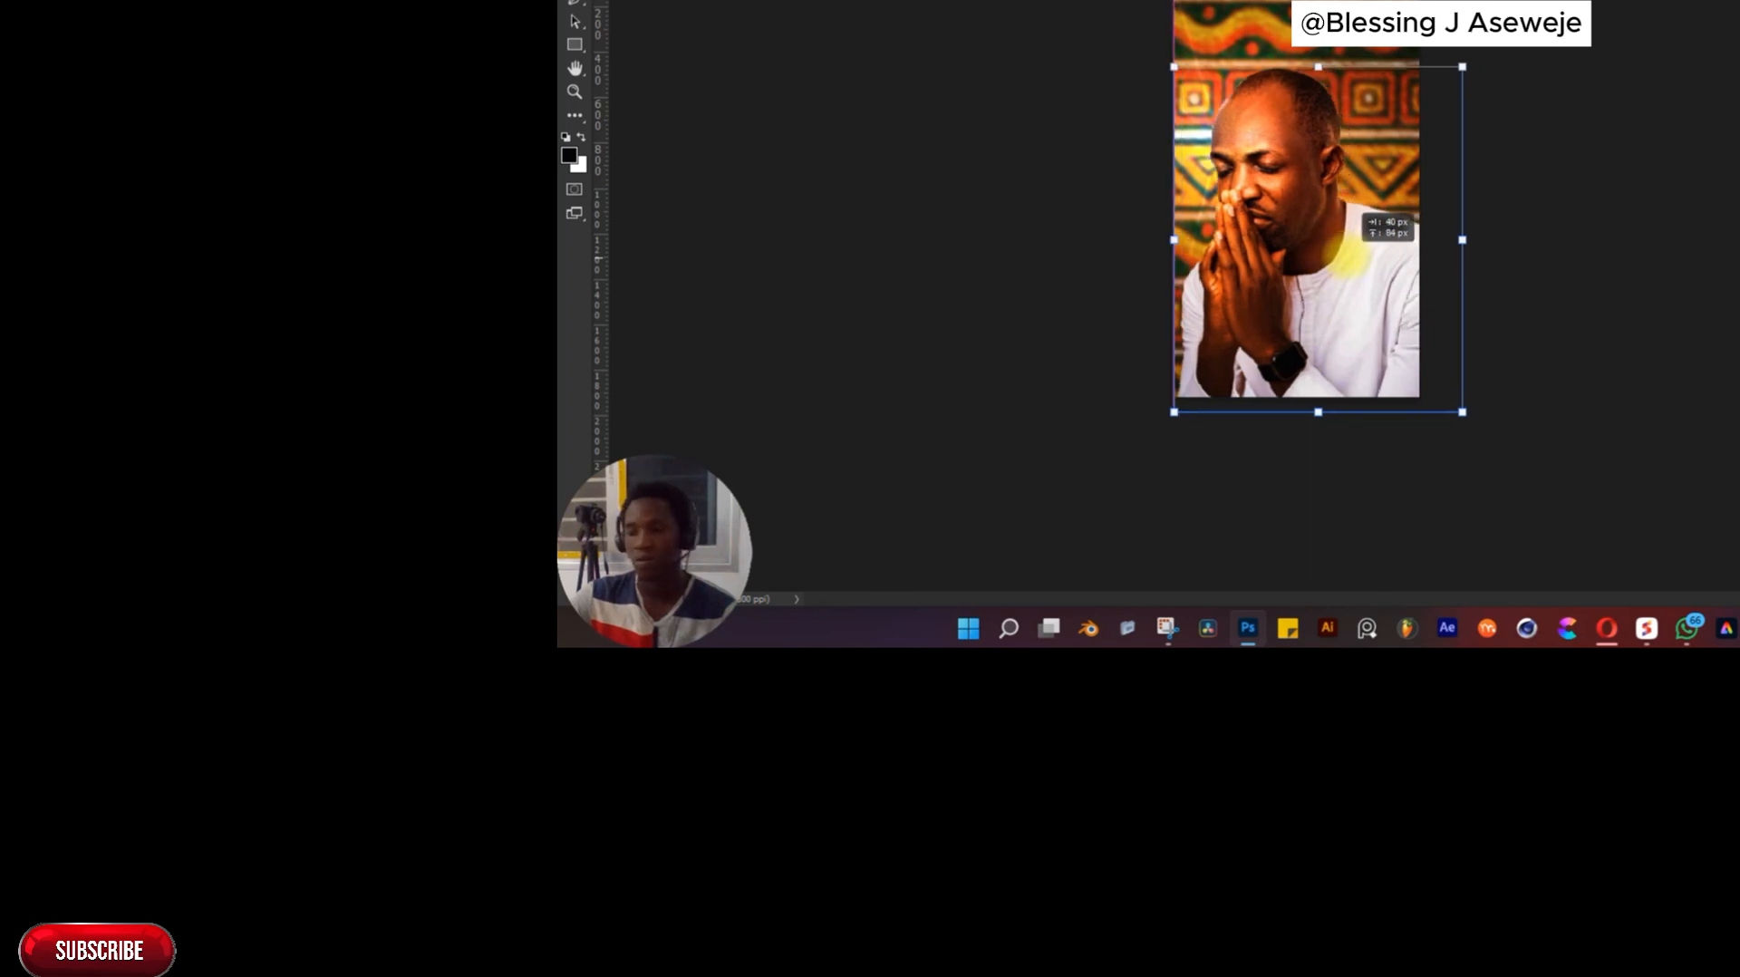
left_click_drag(1349, 253, 1349, 253)
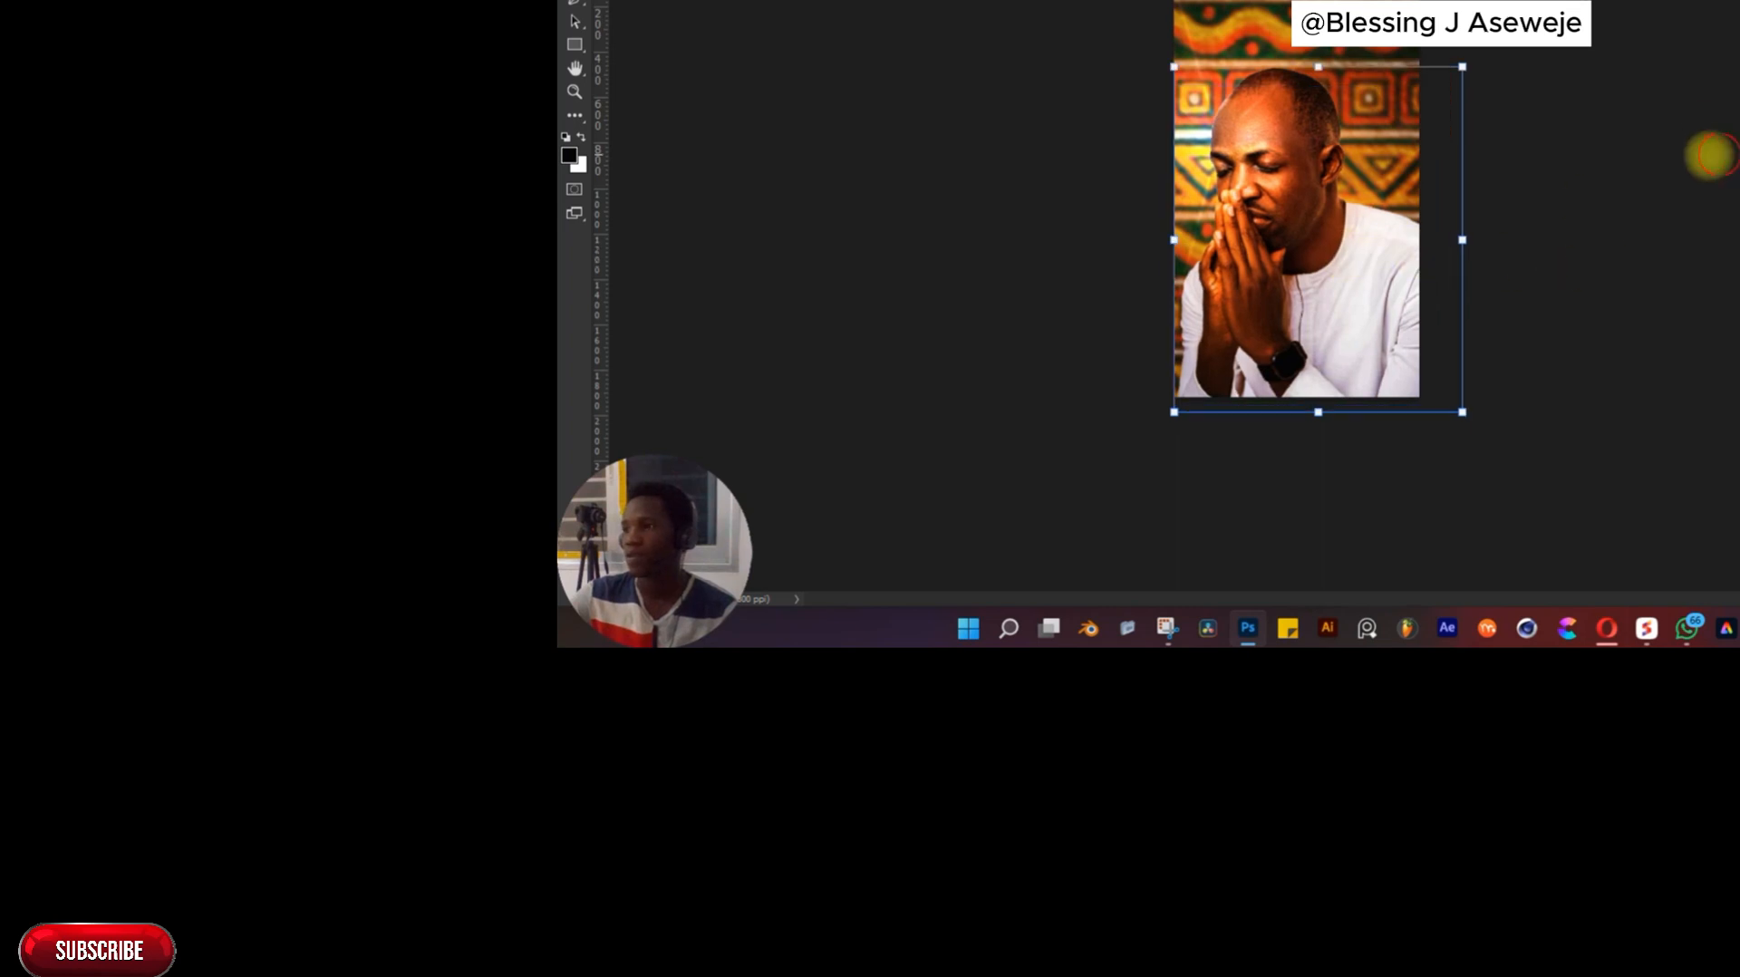
scroll(1315, 245, "up", 2)
scroll(1308, 260, "down", 1)
scroll(1307, 260, "down", 1)
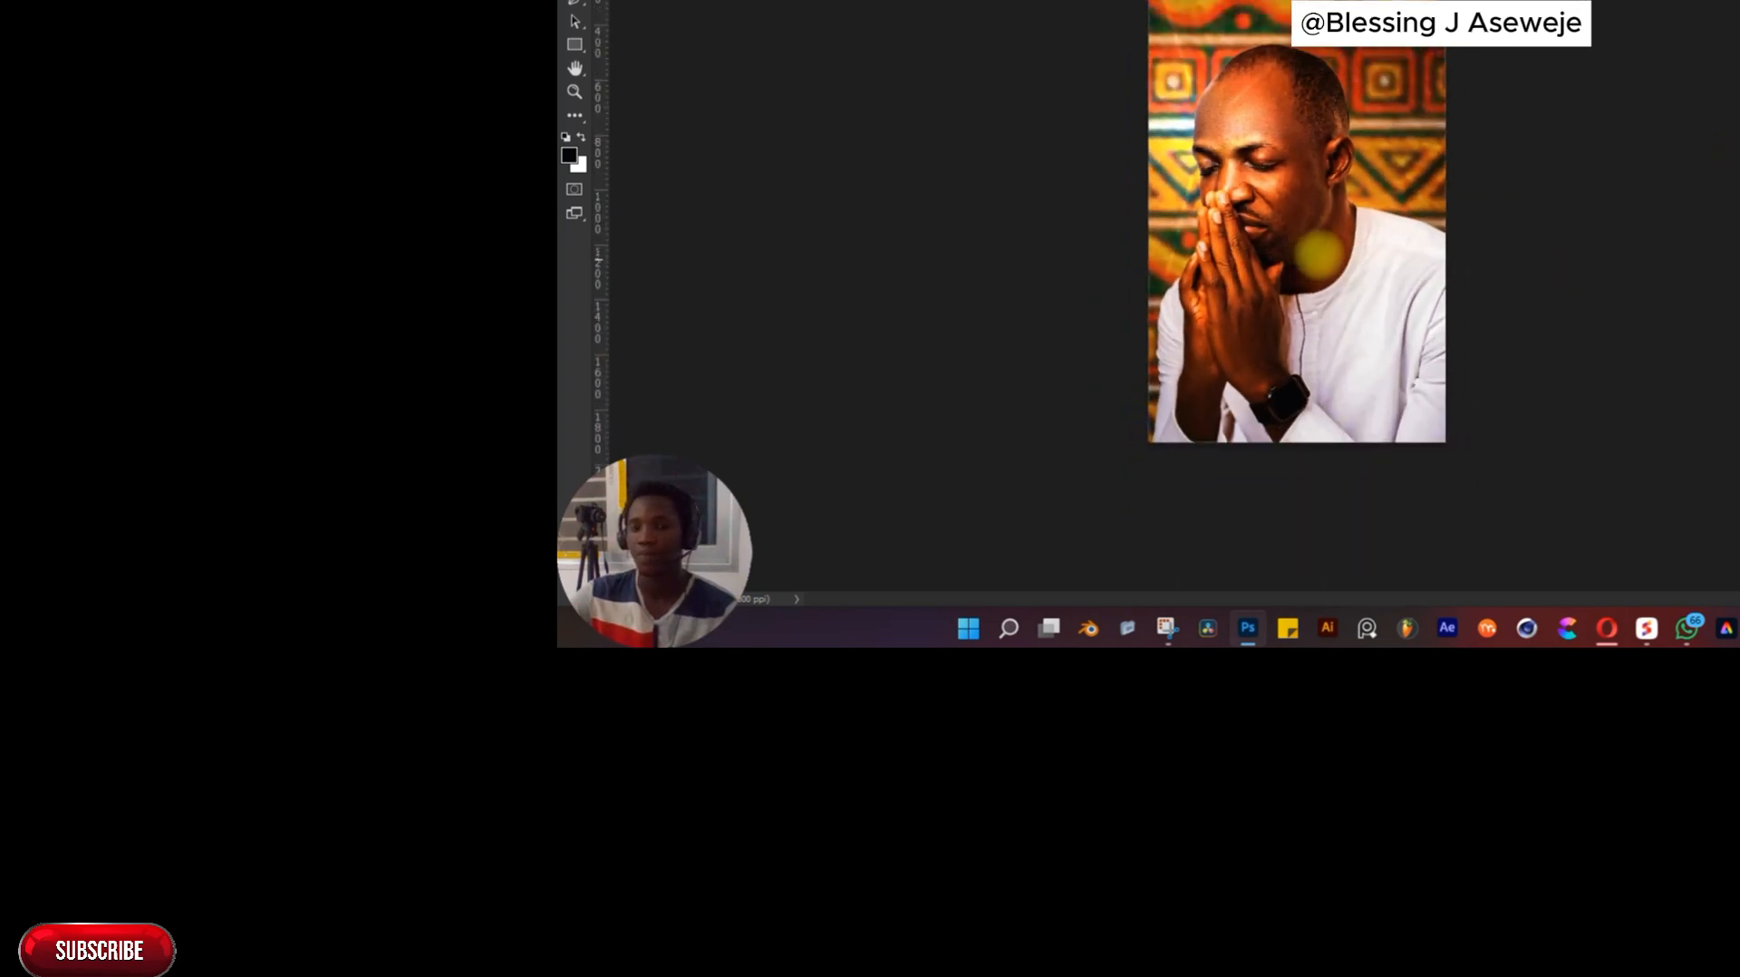
Shift the lens flare layer slightly to the right and down over the repositioned portrait
key("ctrl+t")
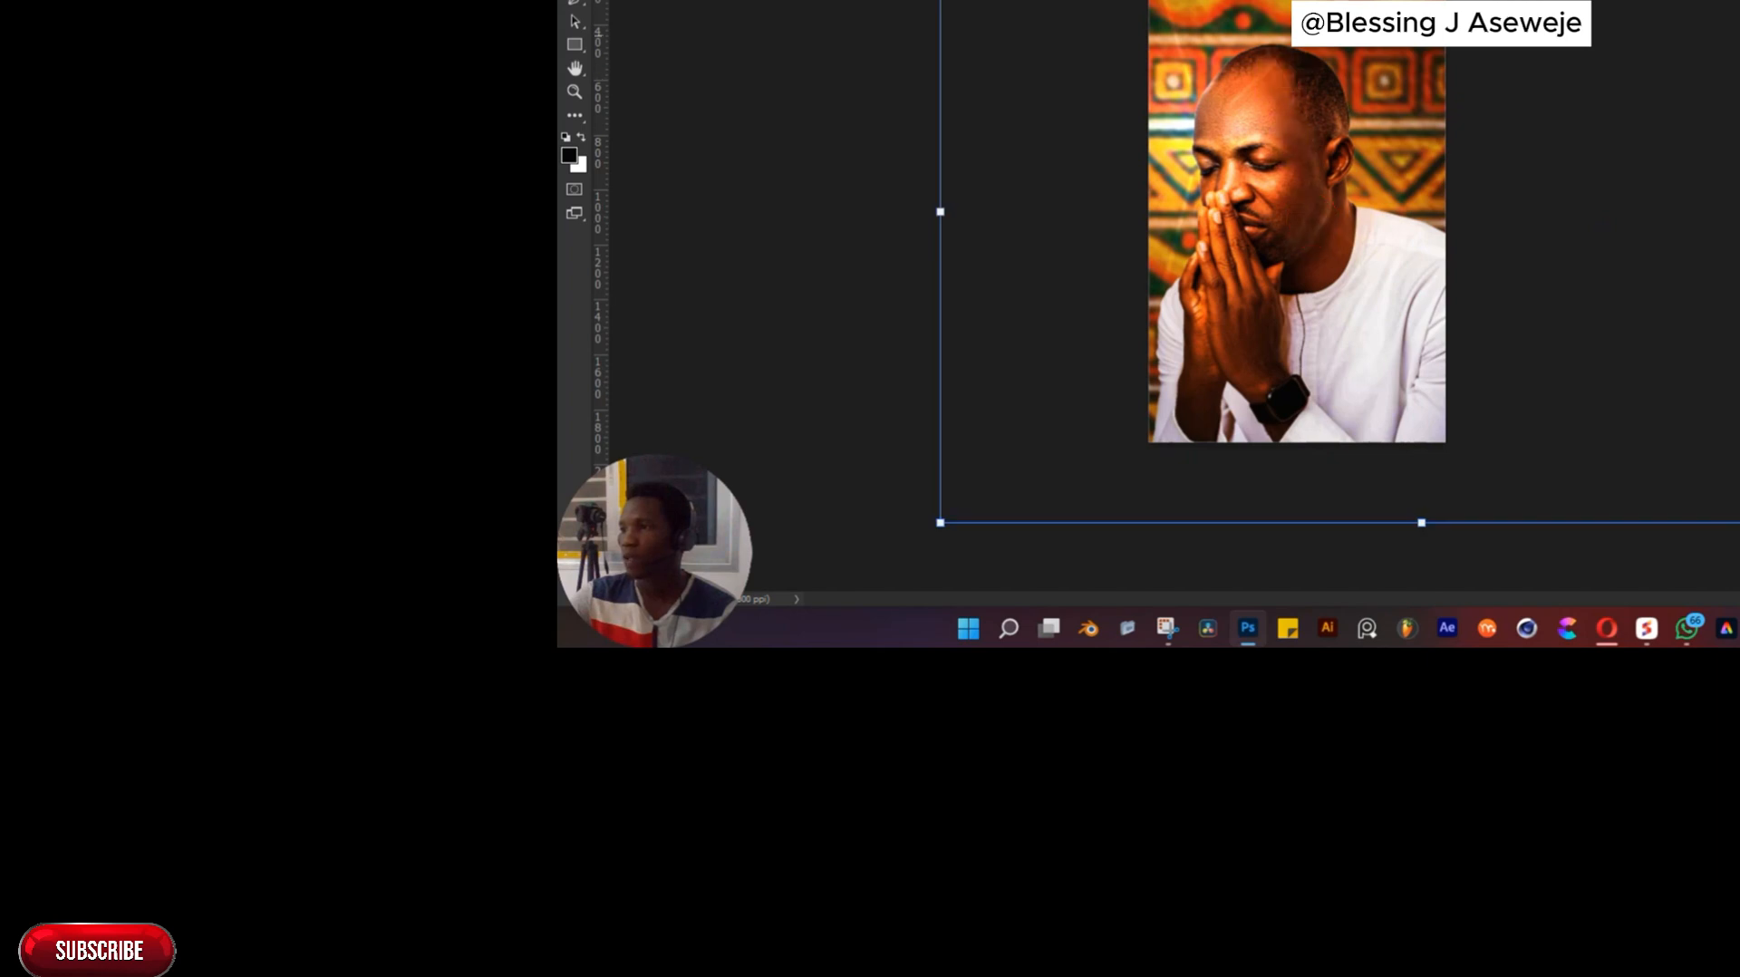
left_click_drag(1384, 59, 1425, 72)
key("Return")
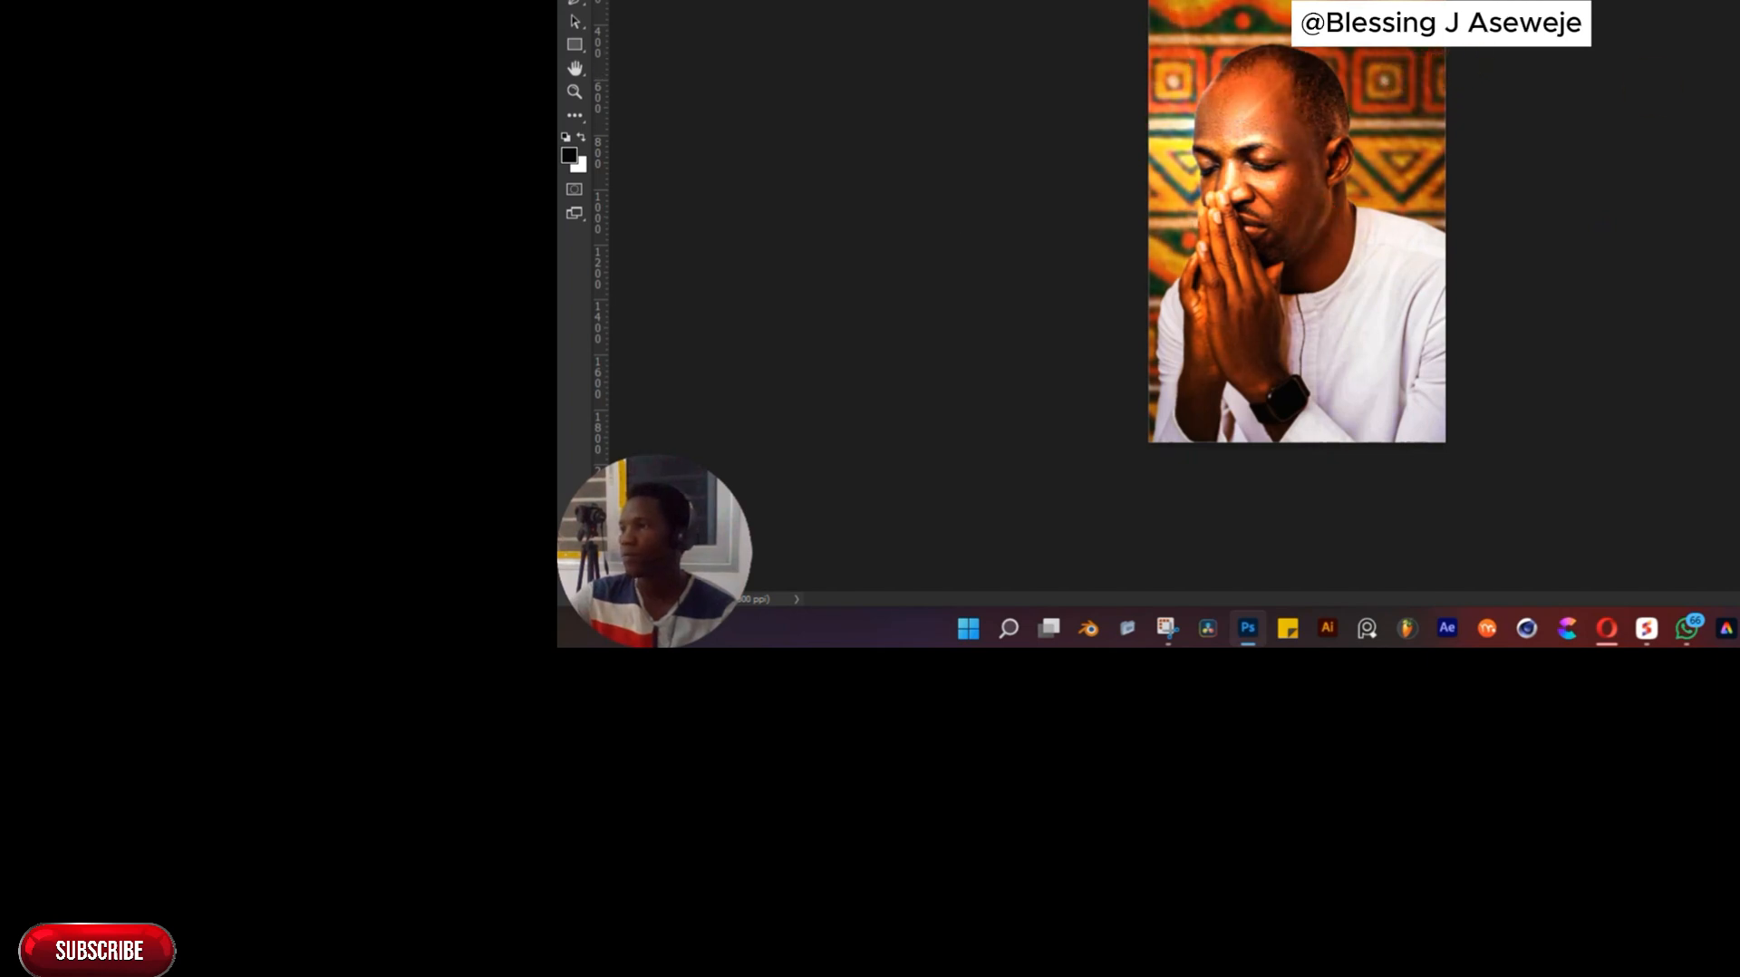
scroll(1297, 239, "up", 1)
scroll(1297, 238, "down", 1)
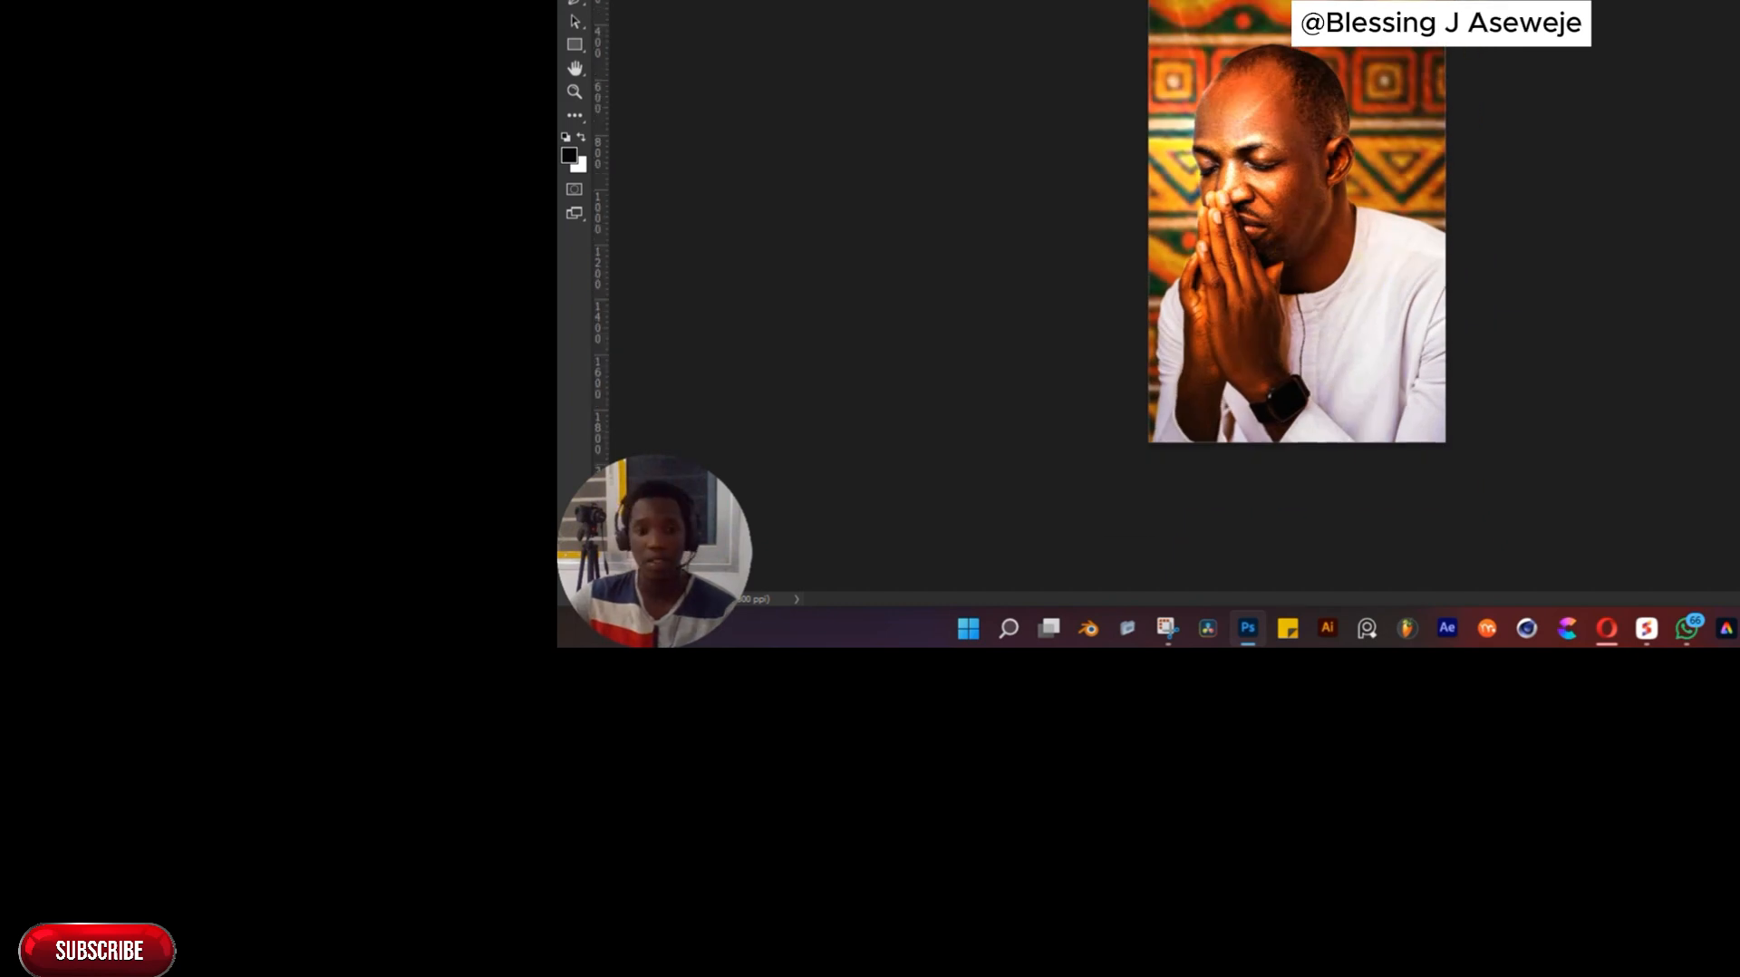
scroll(1250, 254, "up", 2)
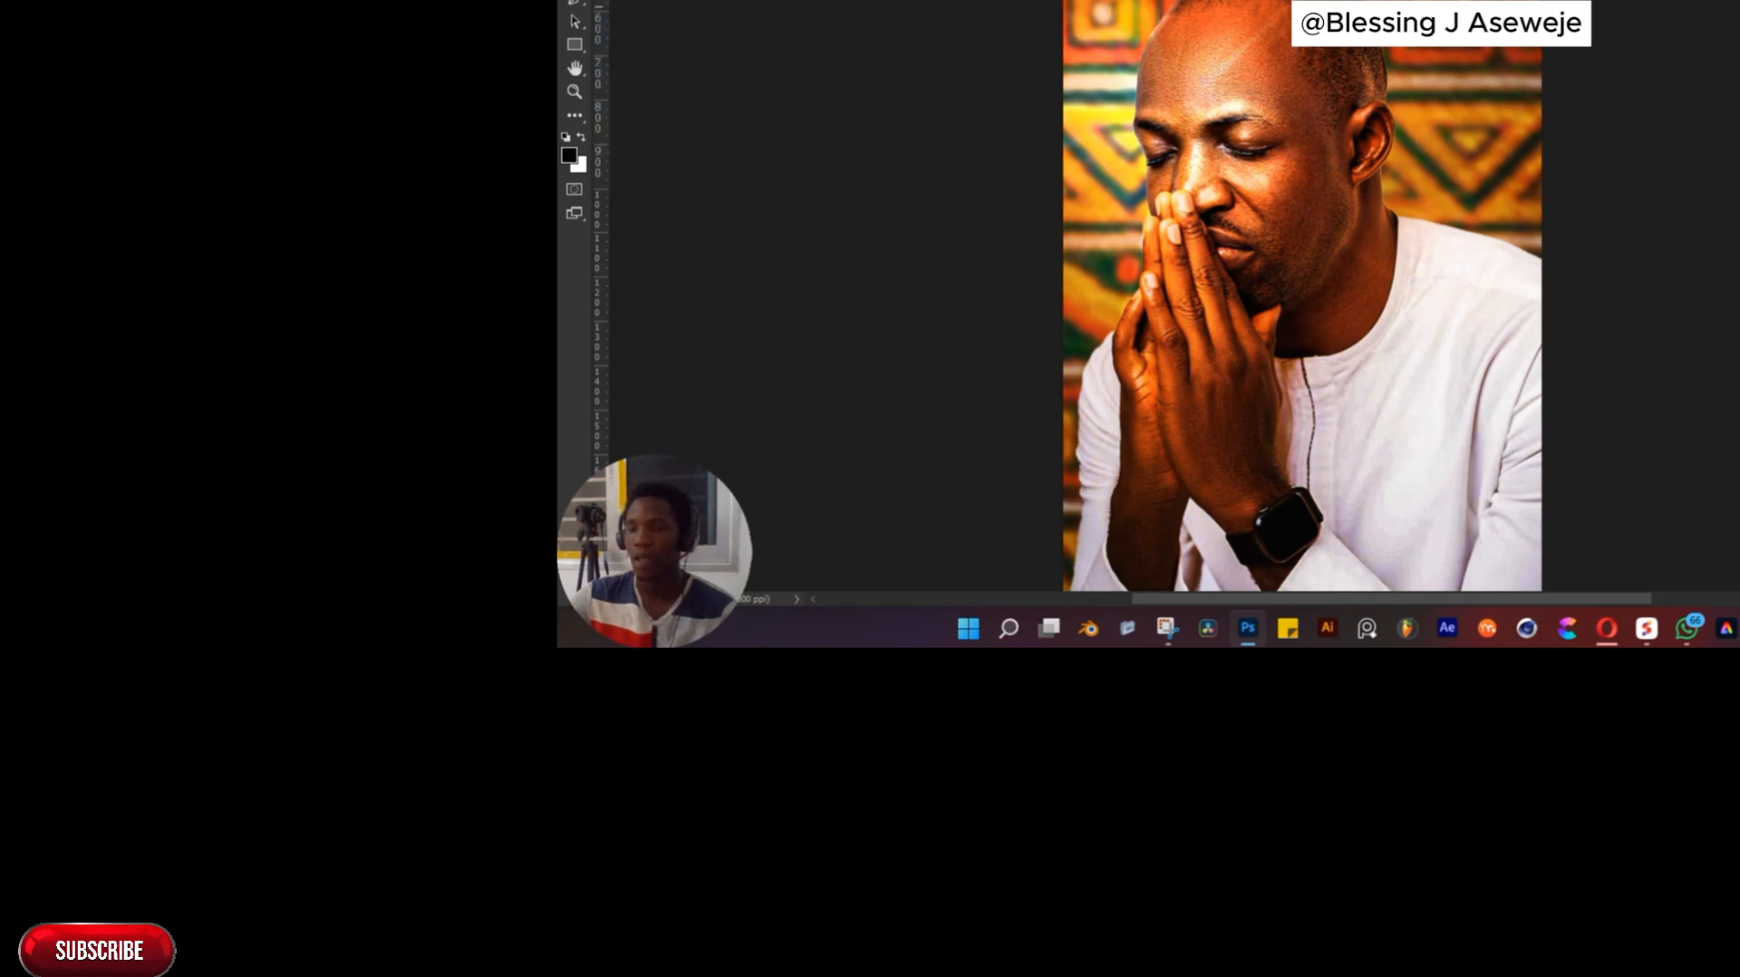
key("ctrl+minus")
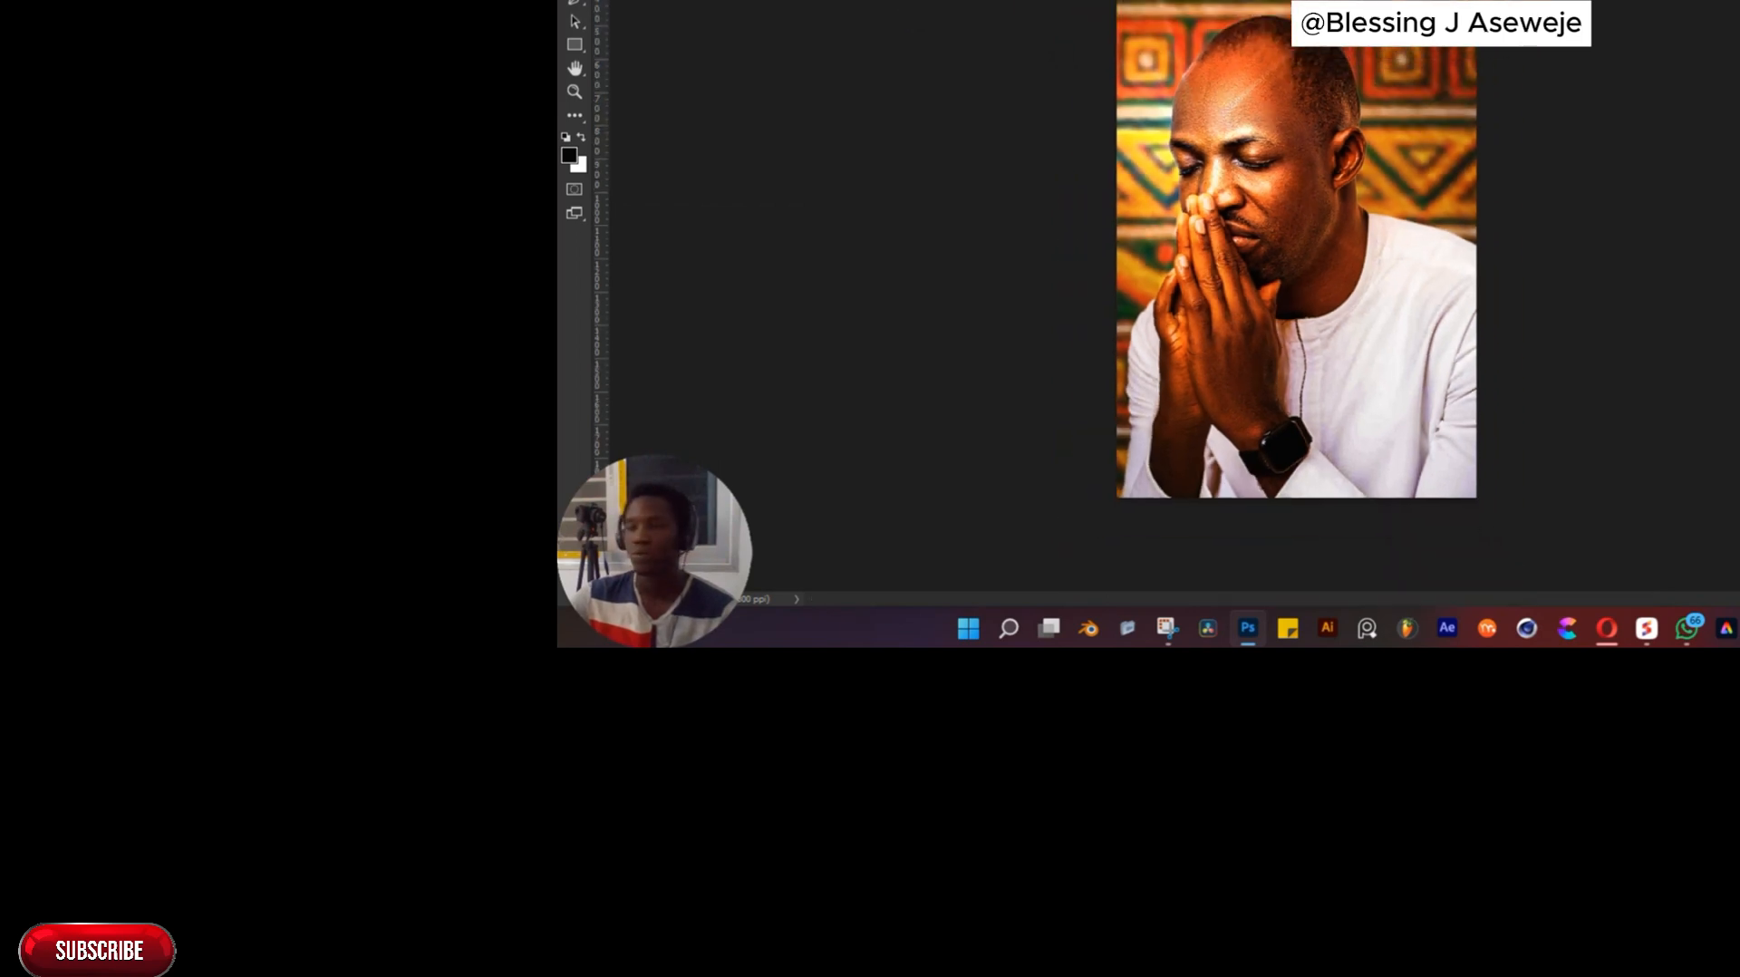
key("ctrl+plus")
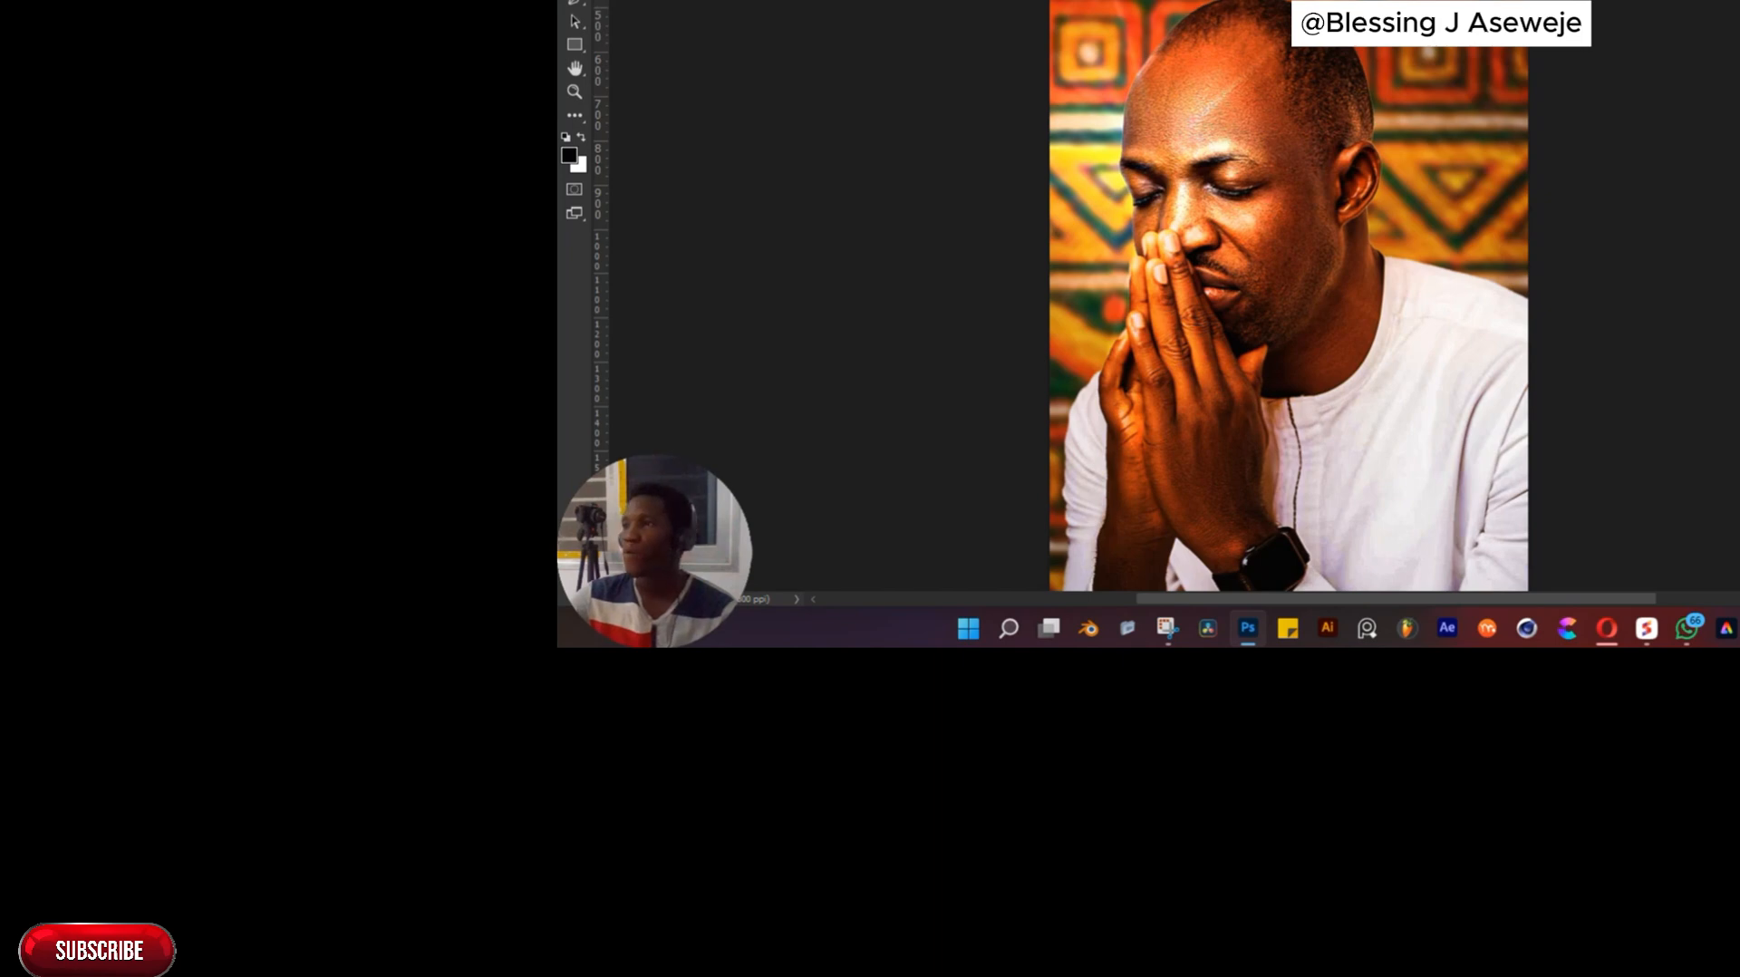
key("ctrl+minus")
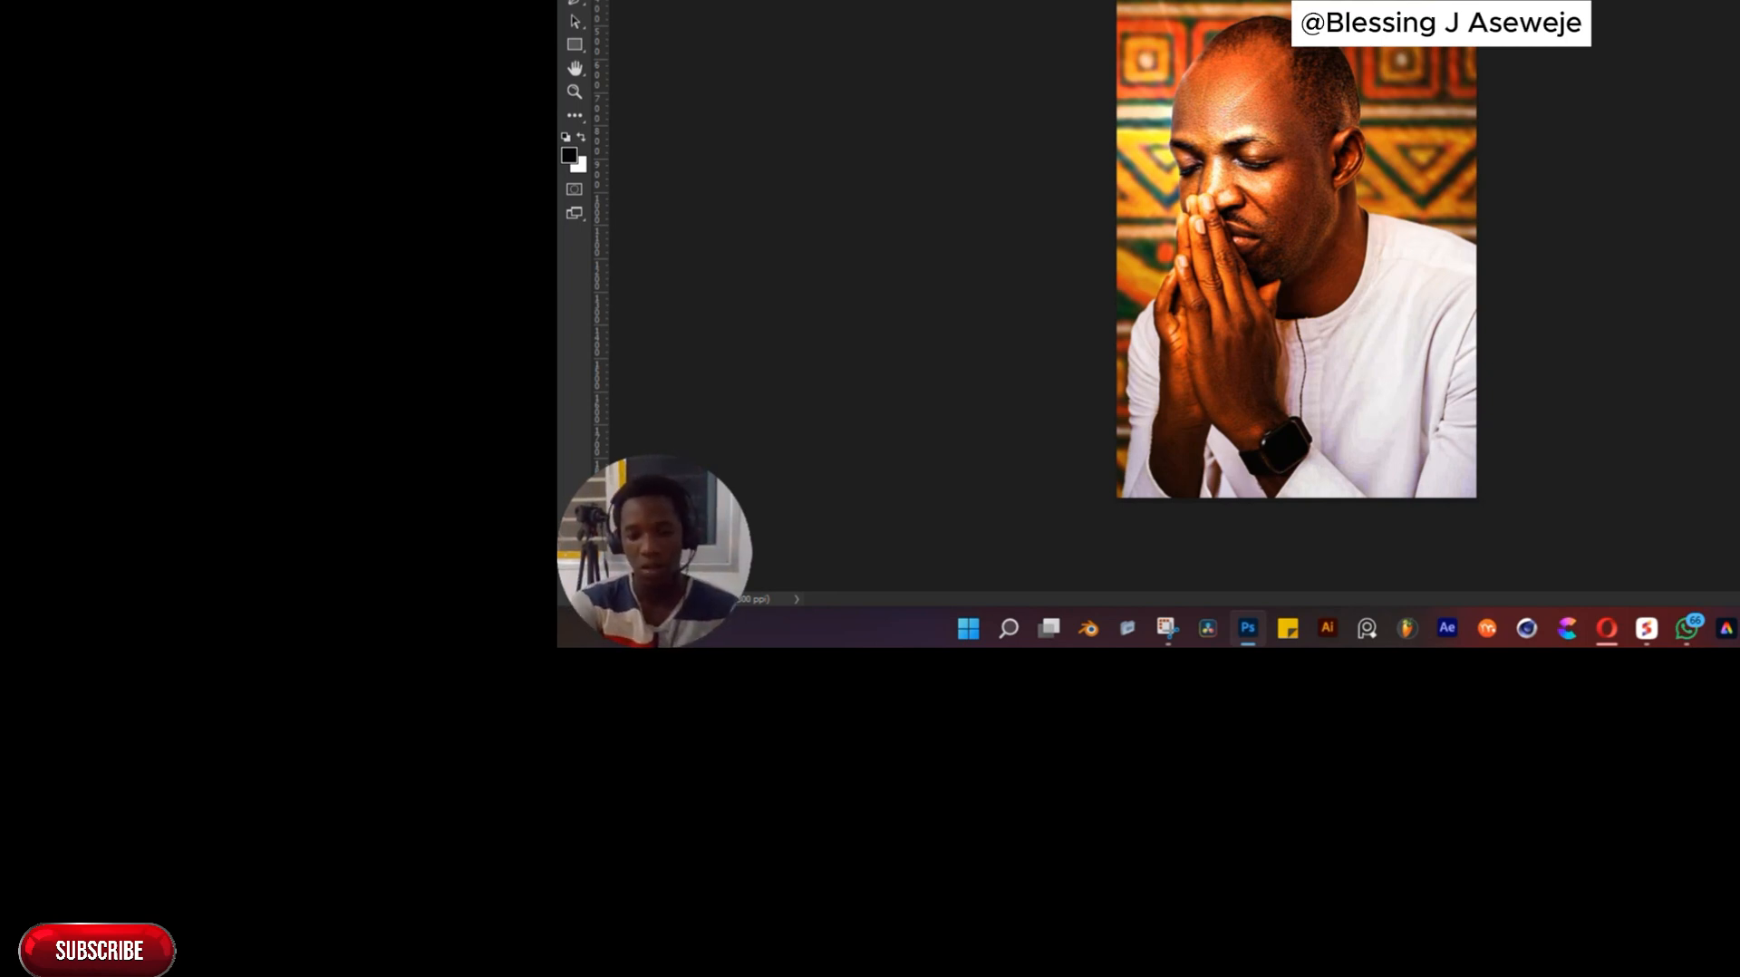
Add the artist's surname "Oyekan" as cream script lettering above the man's head
type("ya")
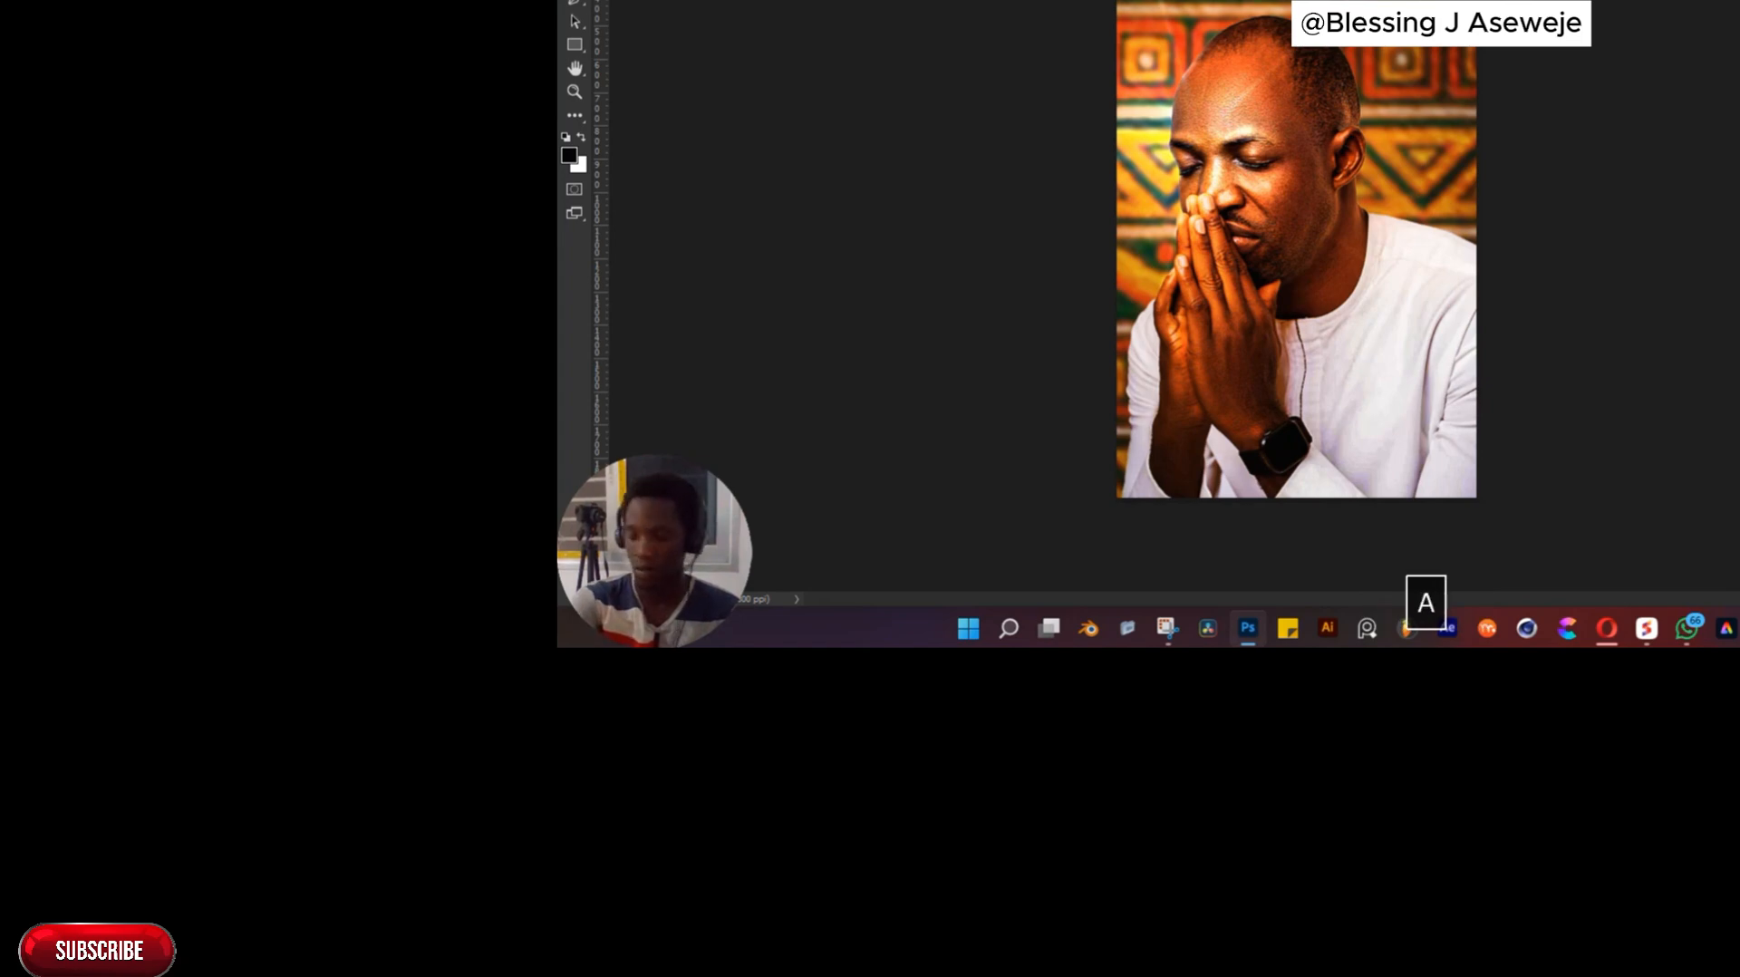
key("BackSpace")
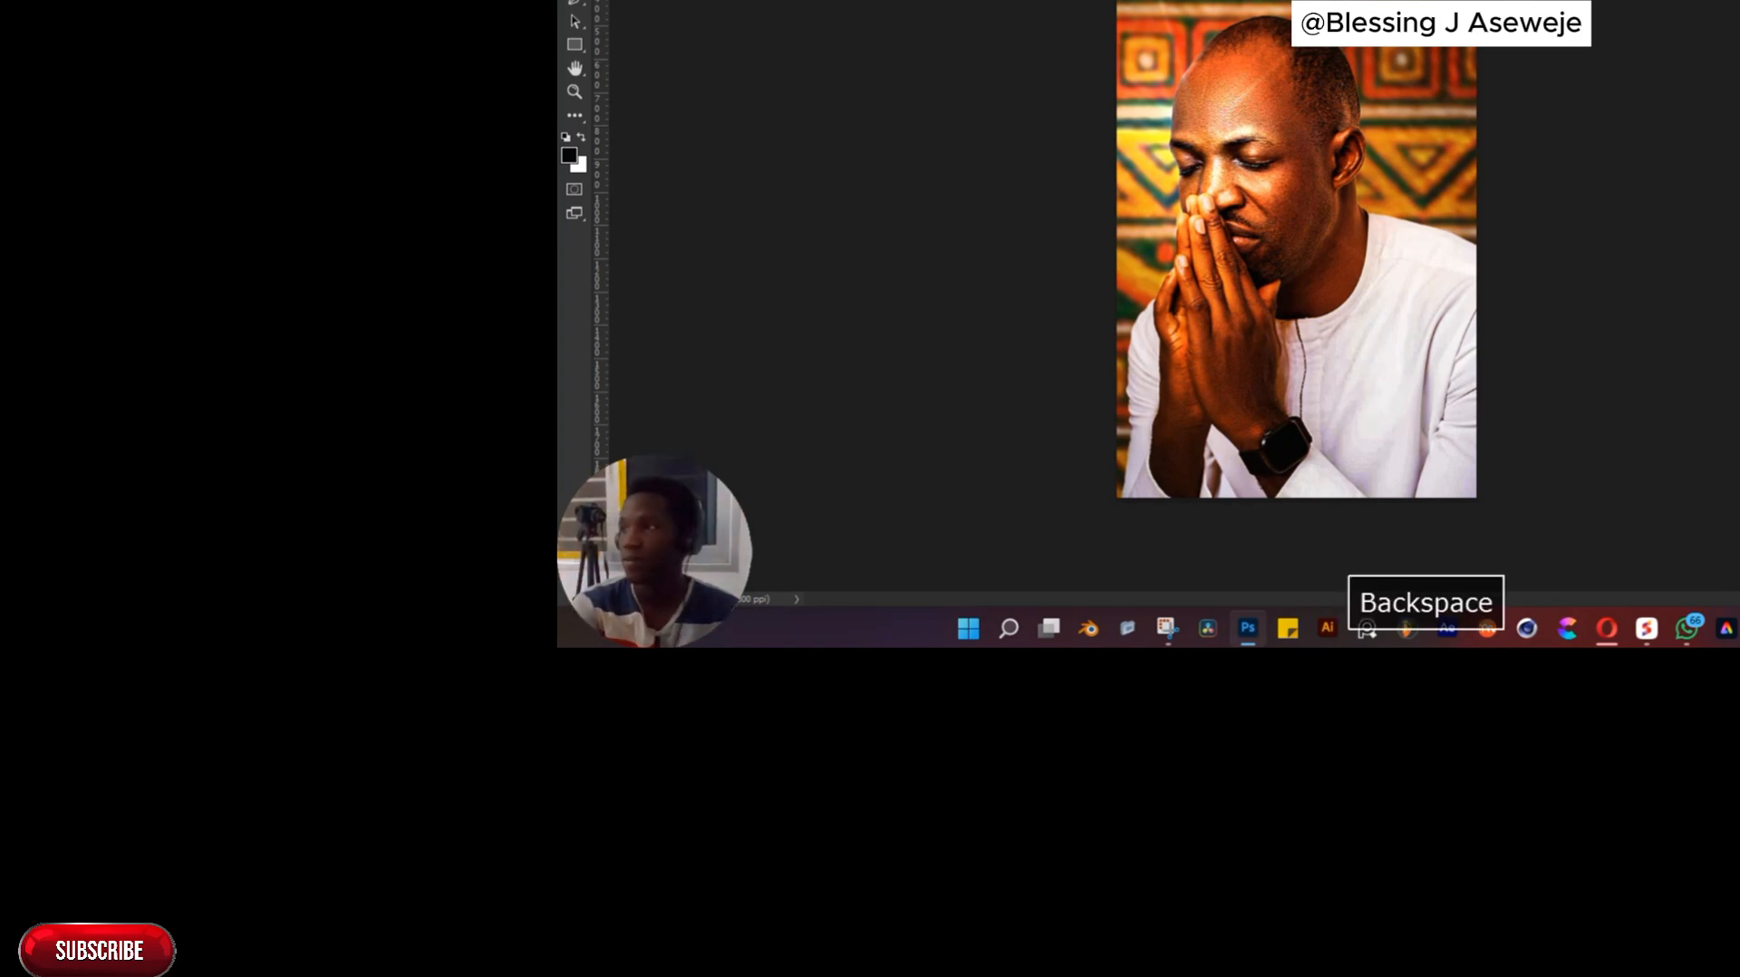
type("ek")
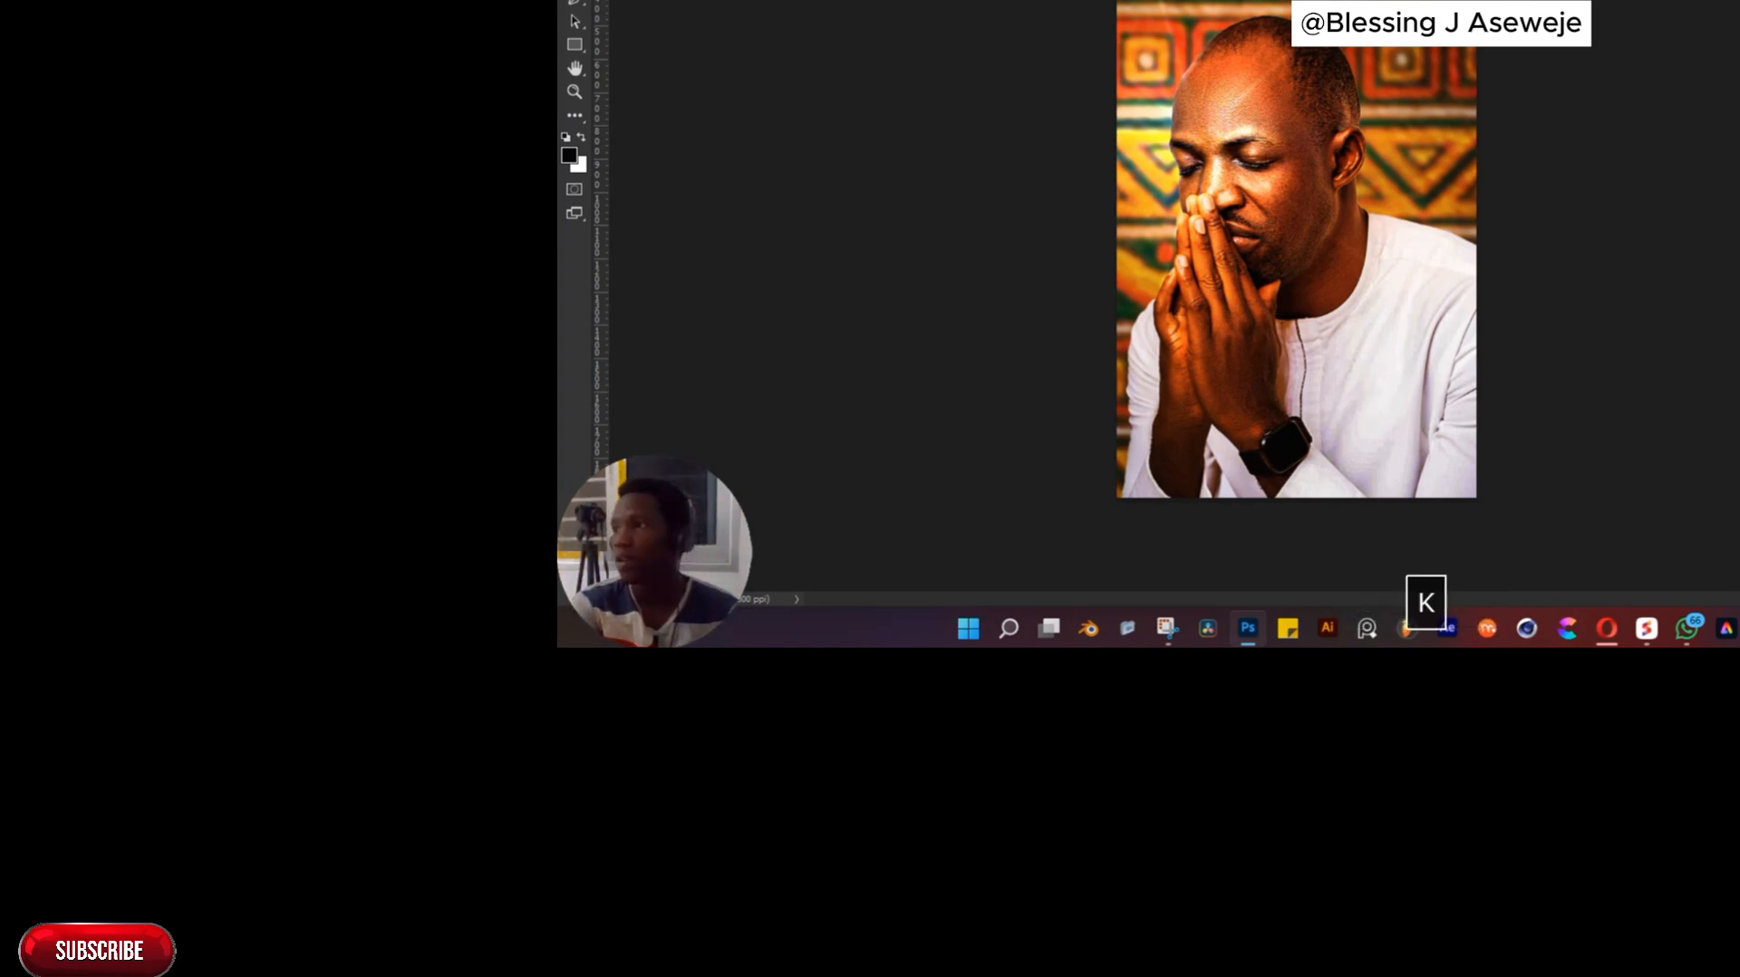
type("n")
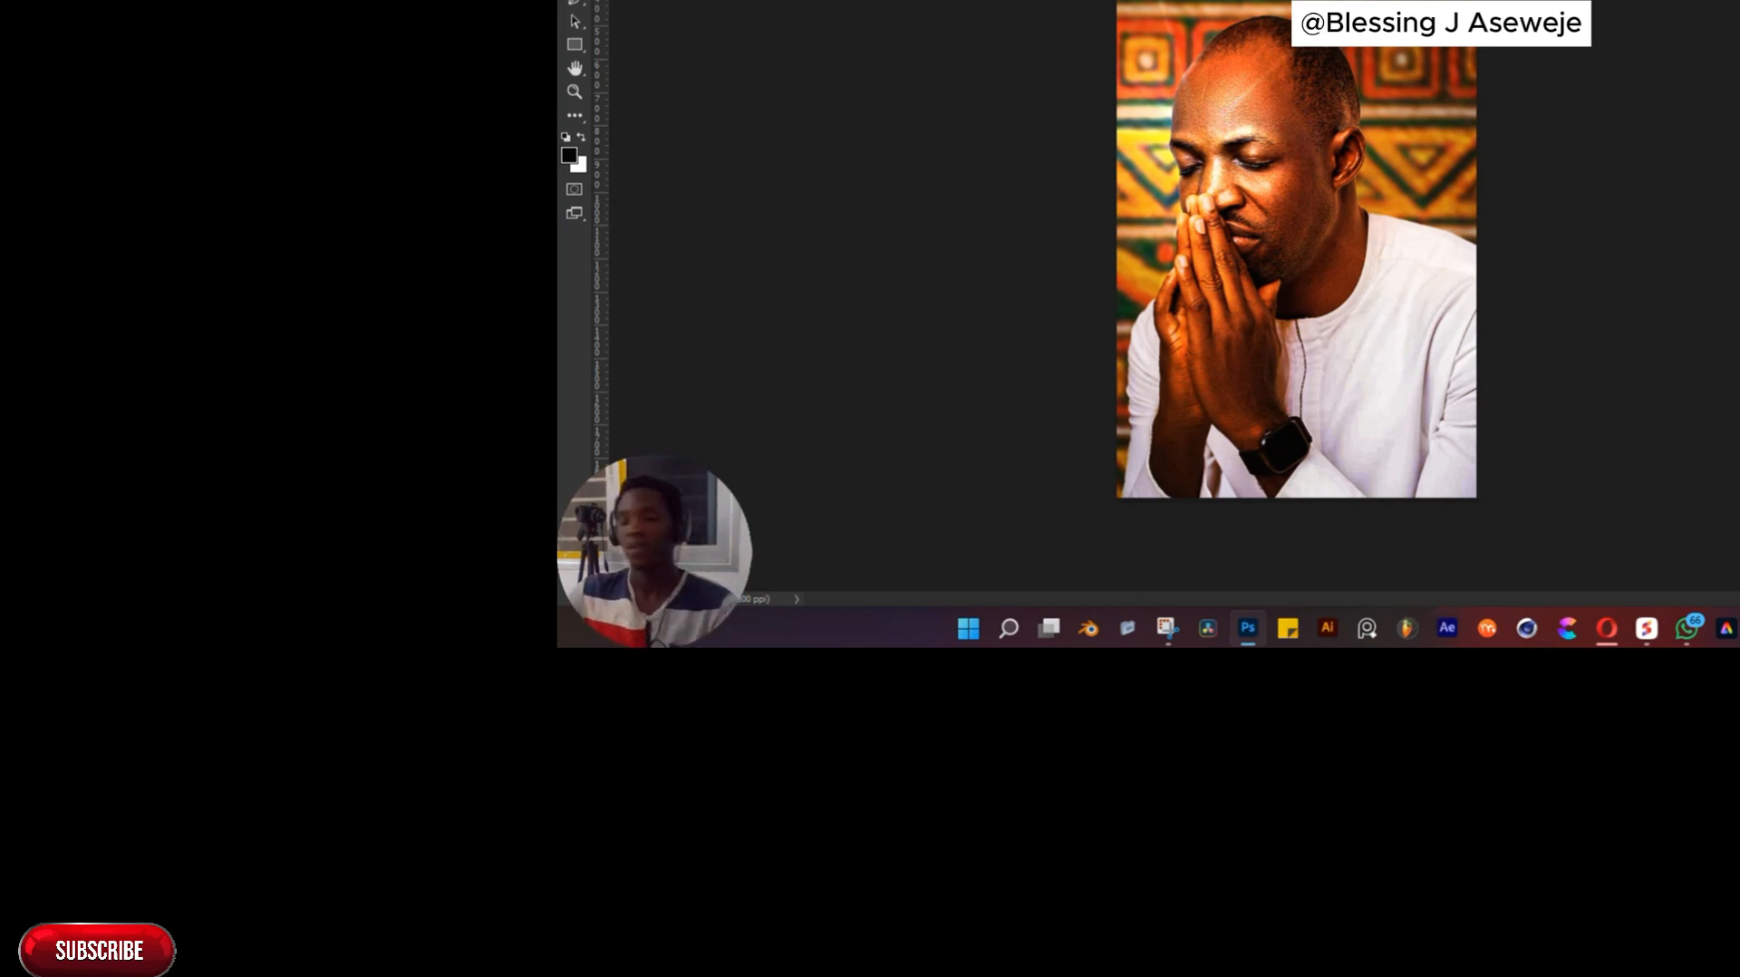
key("ctrl+a")
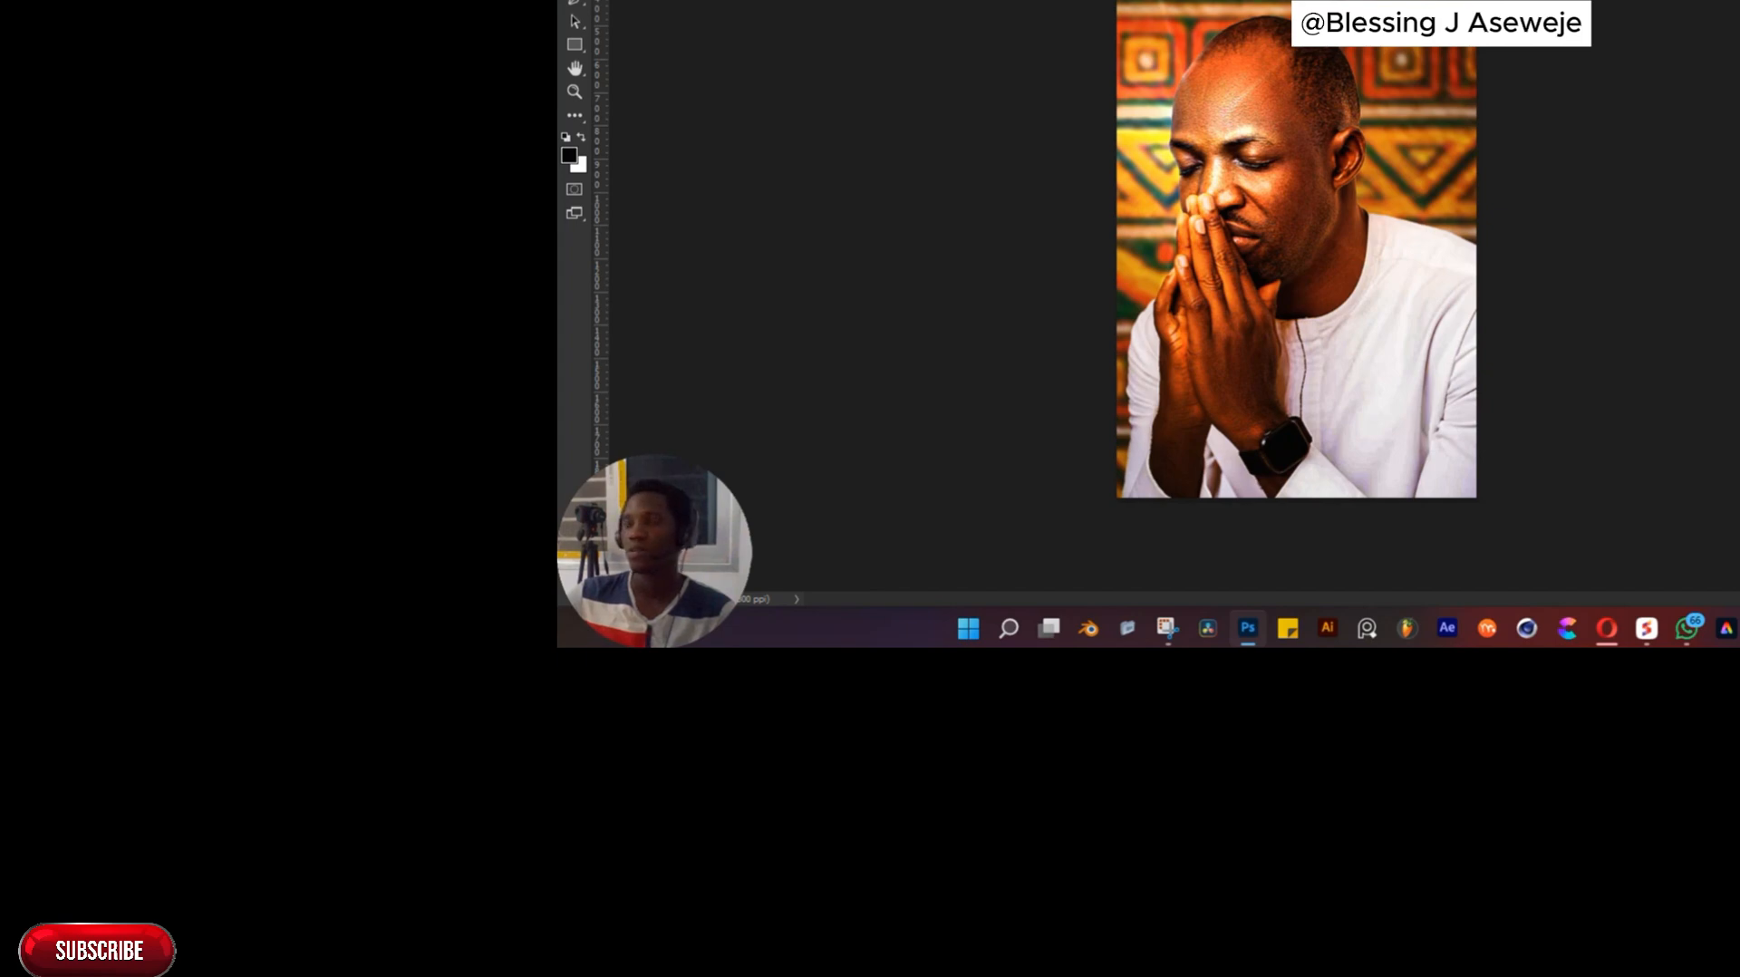
key("v")
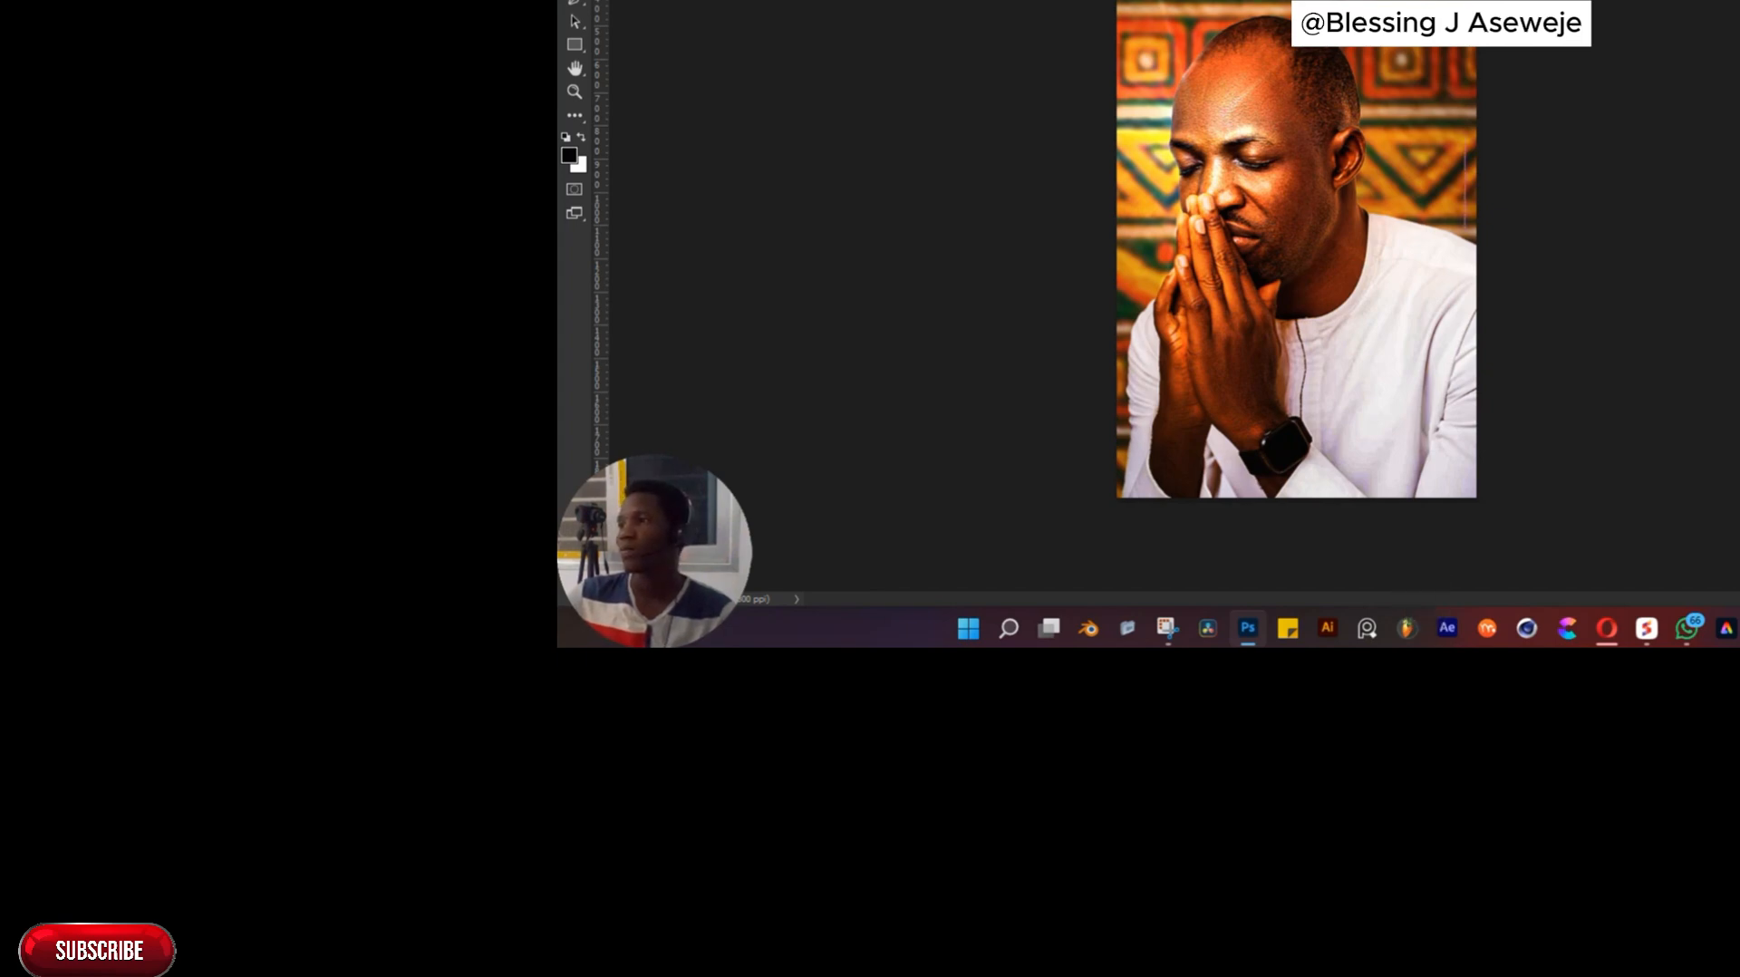
Scale the "Oyekan" lettering down slightly, shift it toward the poster's right edge, and place a vertical guide along the right margin
scroll(1367, 20, "up", 5)
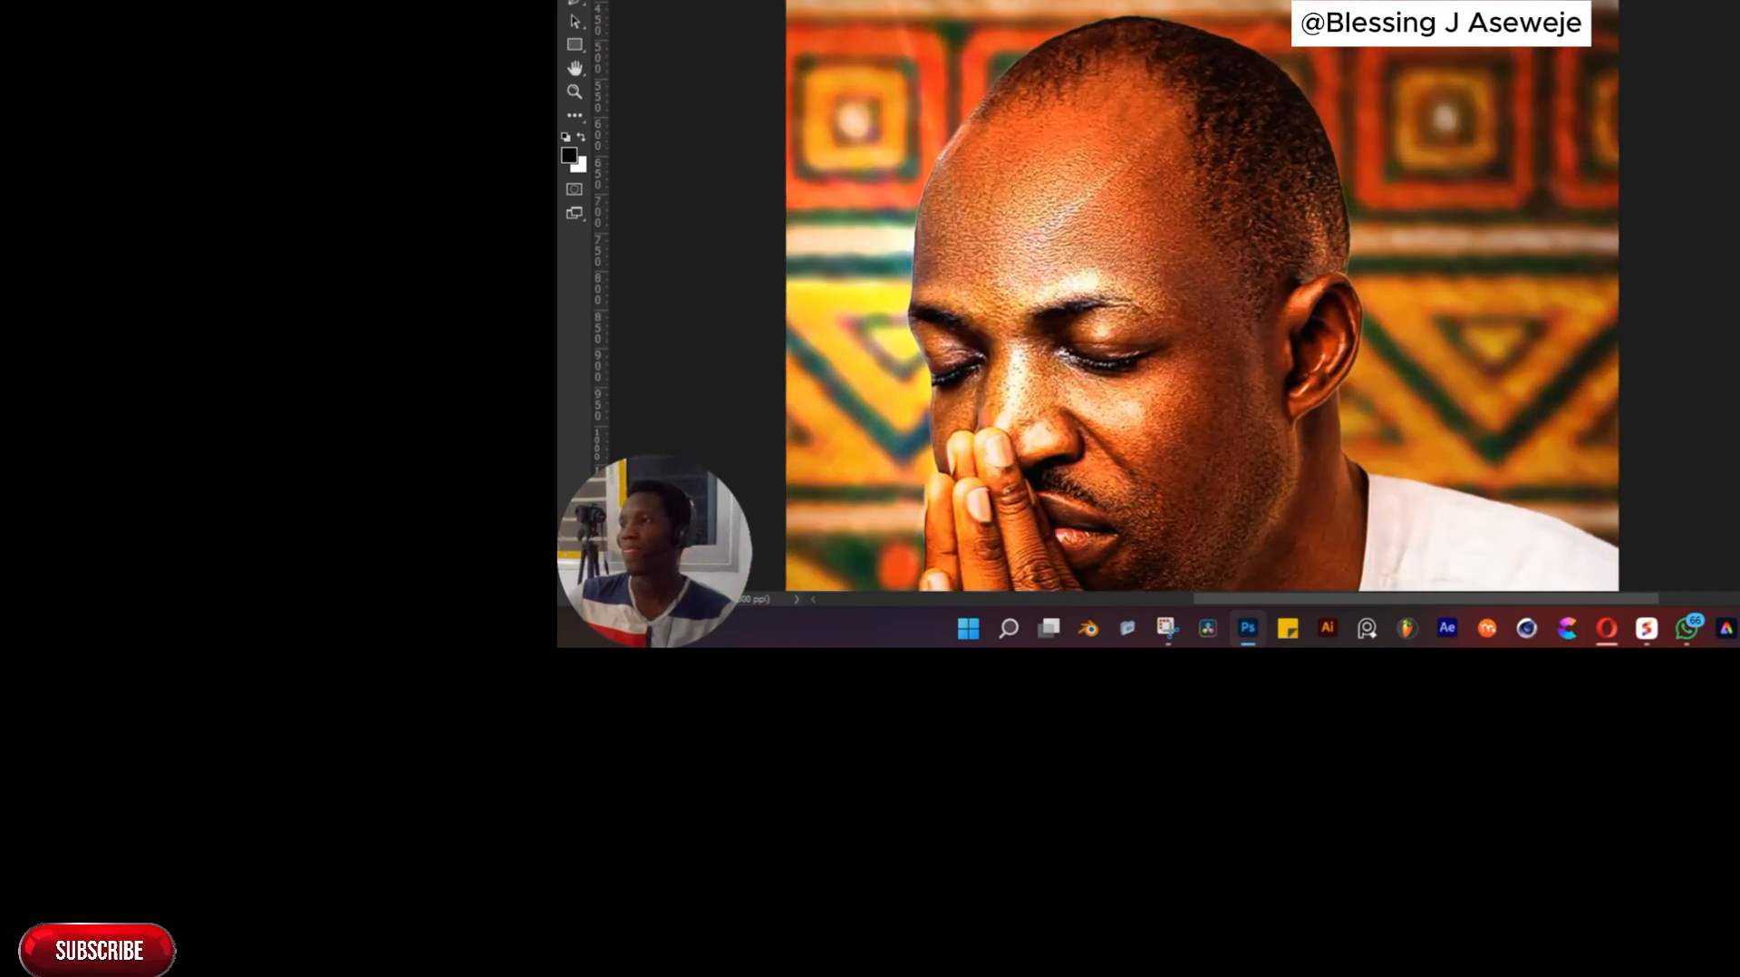
left_click_drag(1368, 20, 1359, 212)
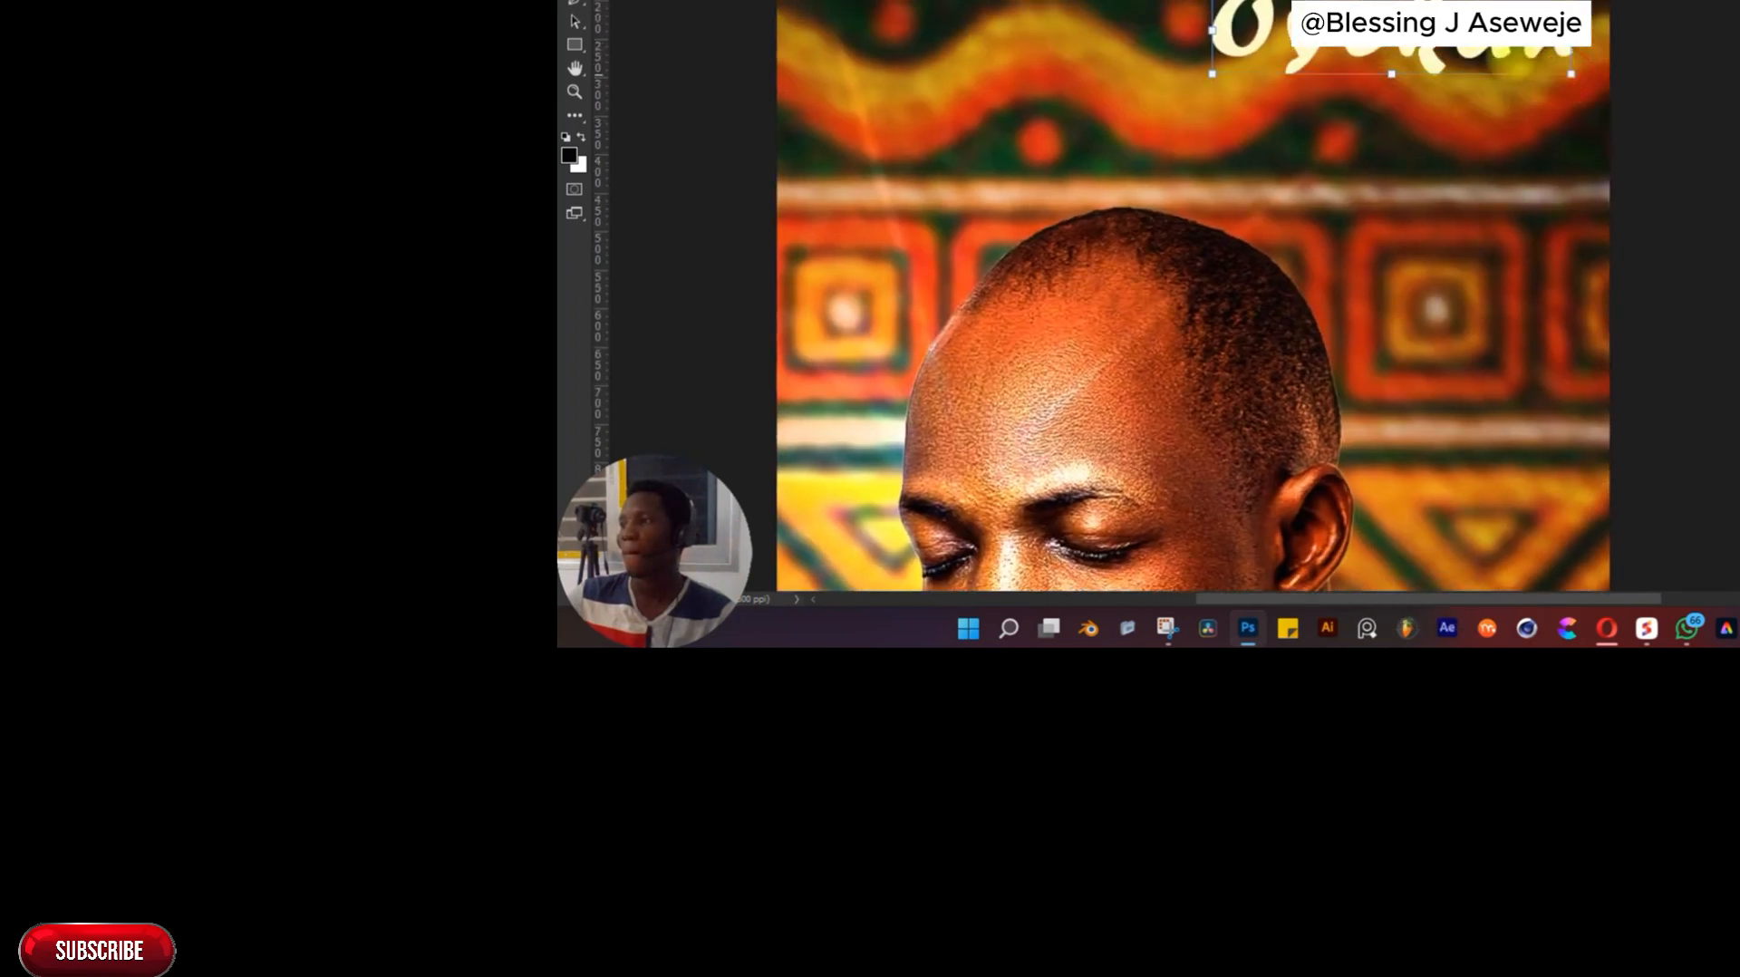
left_click_drag(1523, 60, 1473, 27)
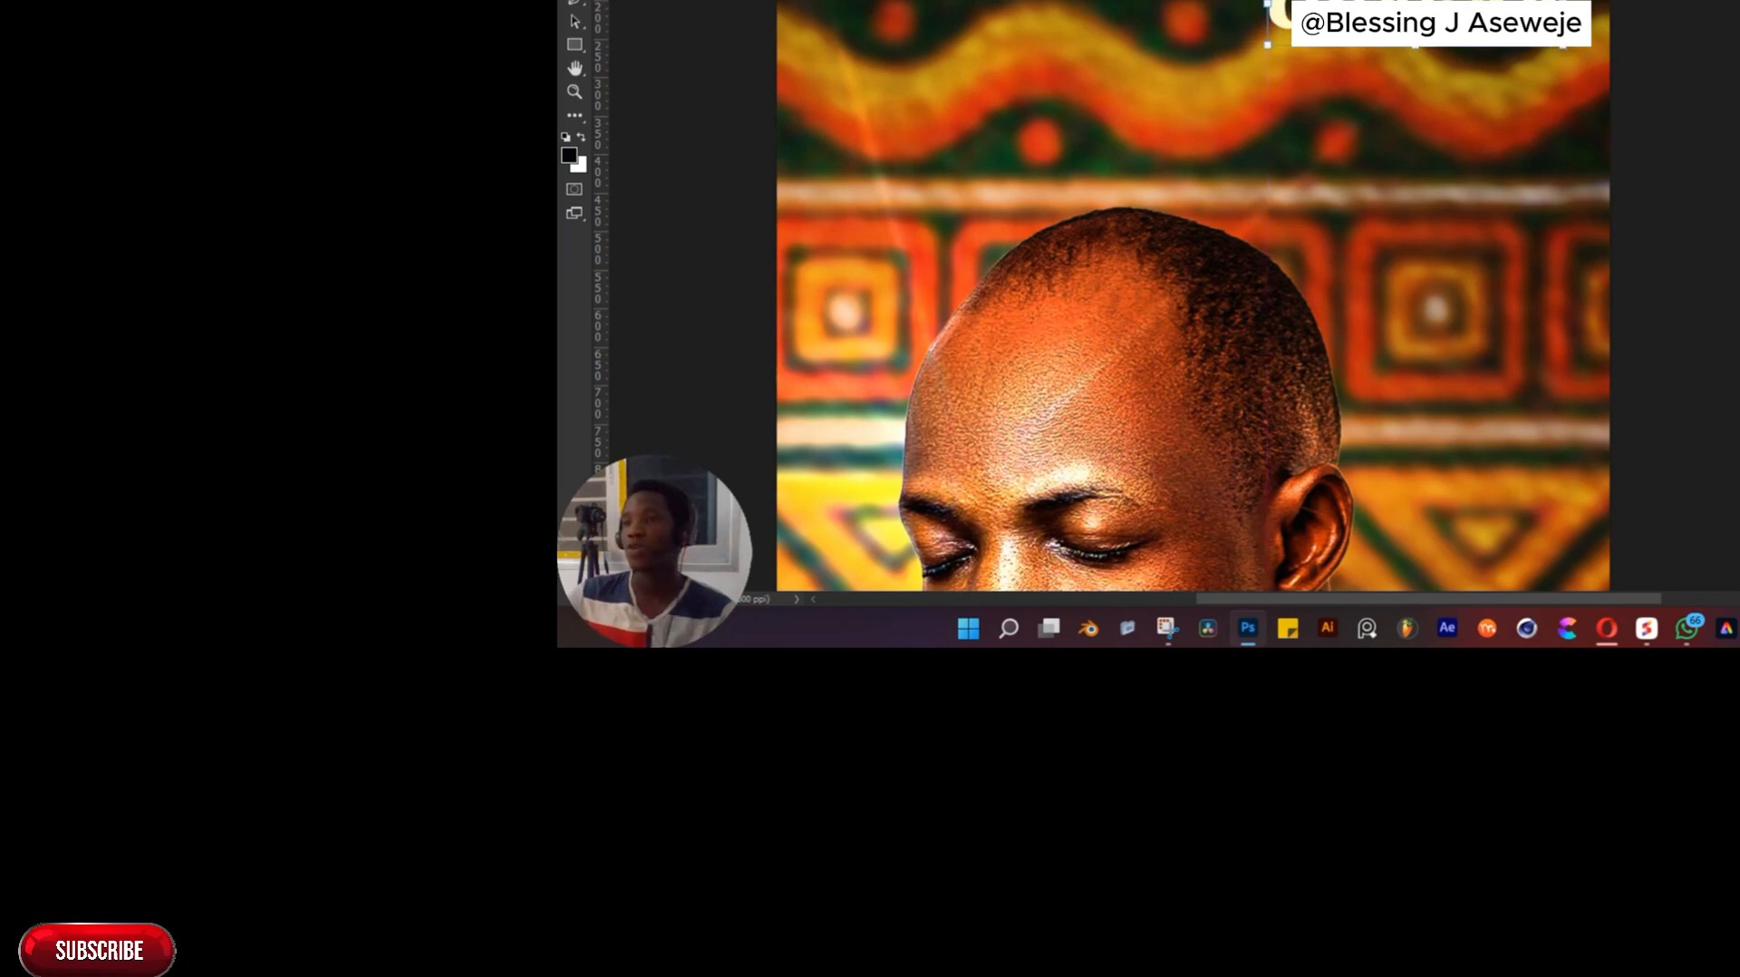
left_click_drag(601, 18, 1564, 18)
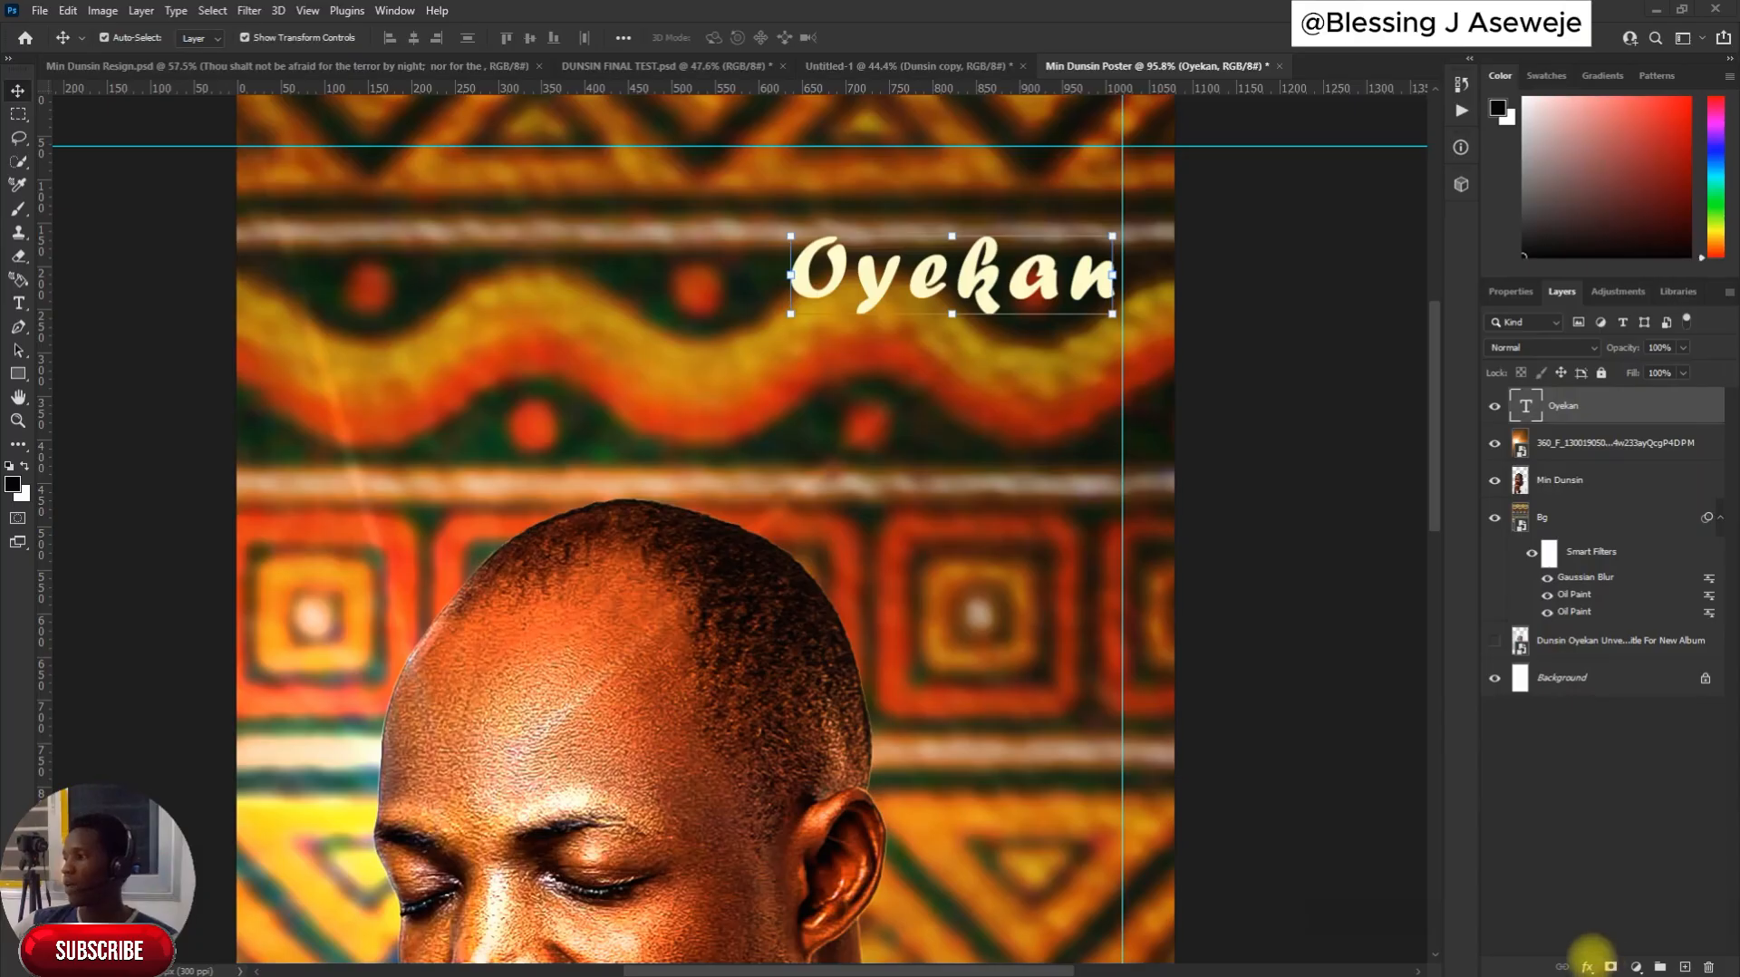
Add a cream outside stroke of 1 px to the "Oyekan" lettering as a layer style
key("space")
left_click(1587, 966)
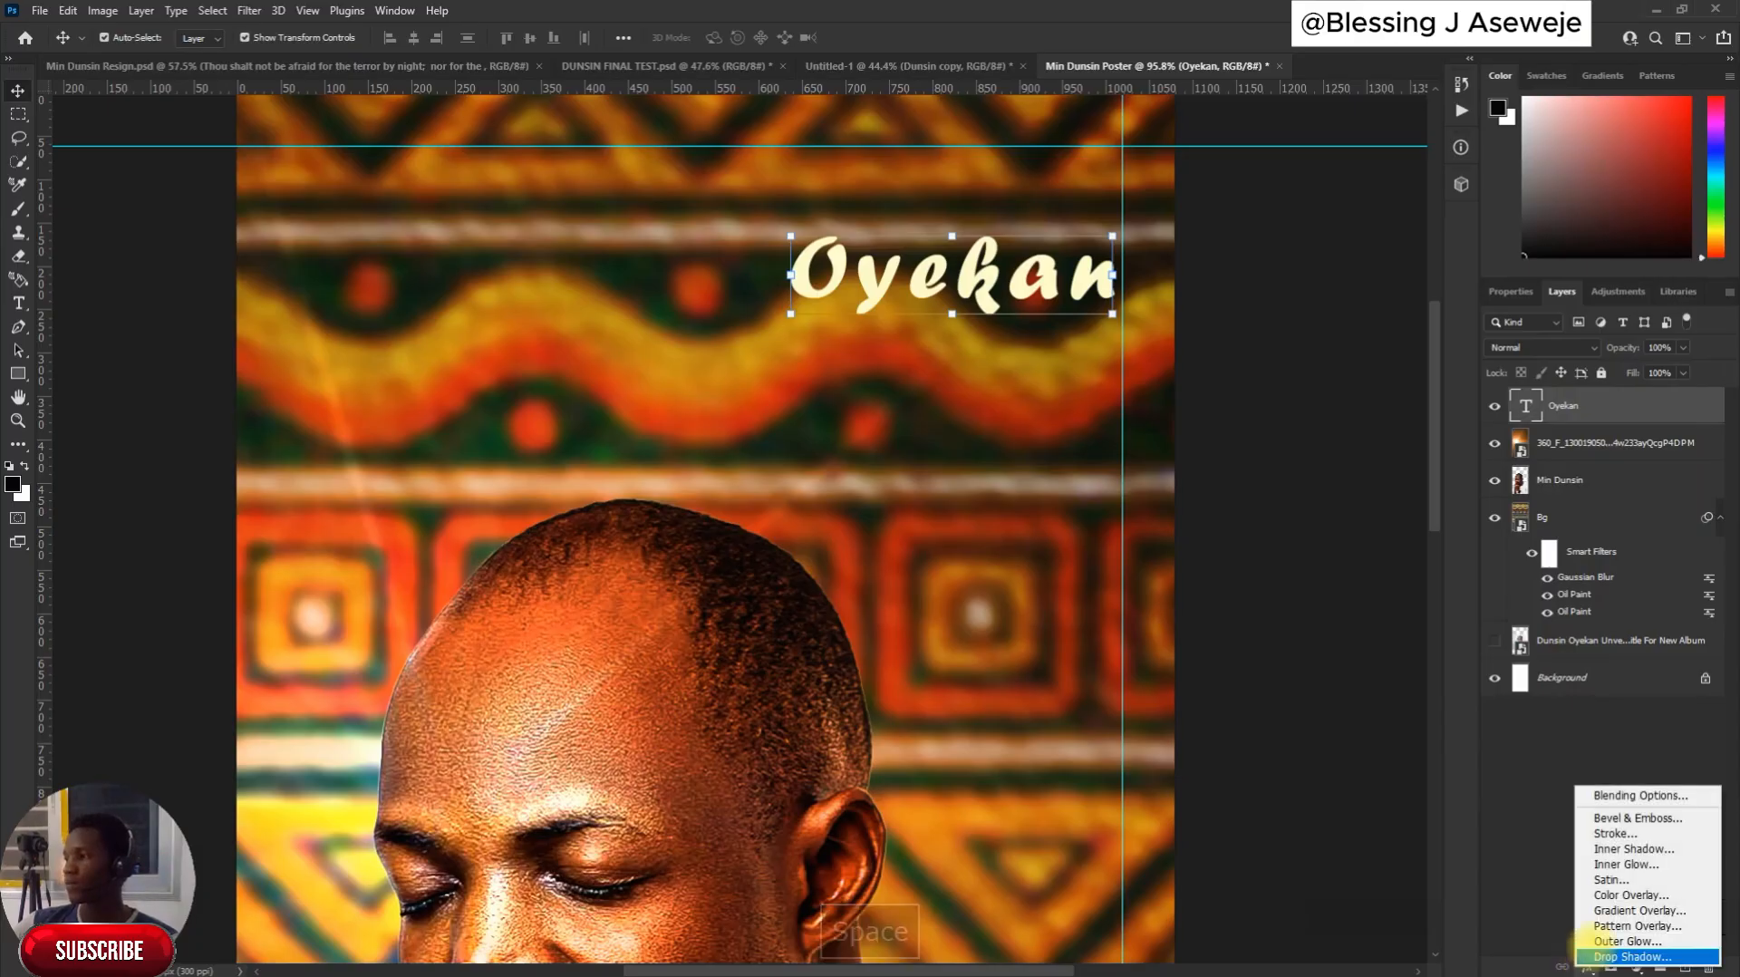
left_click(1631, 797)
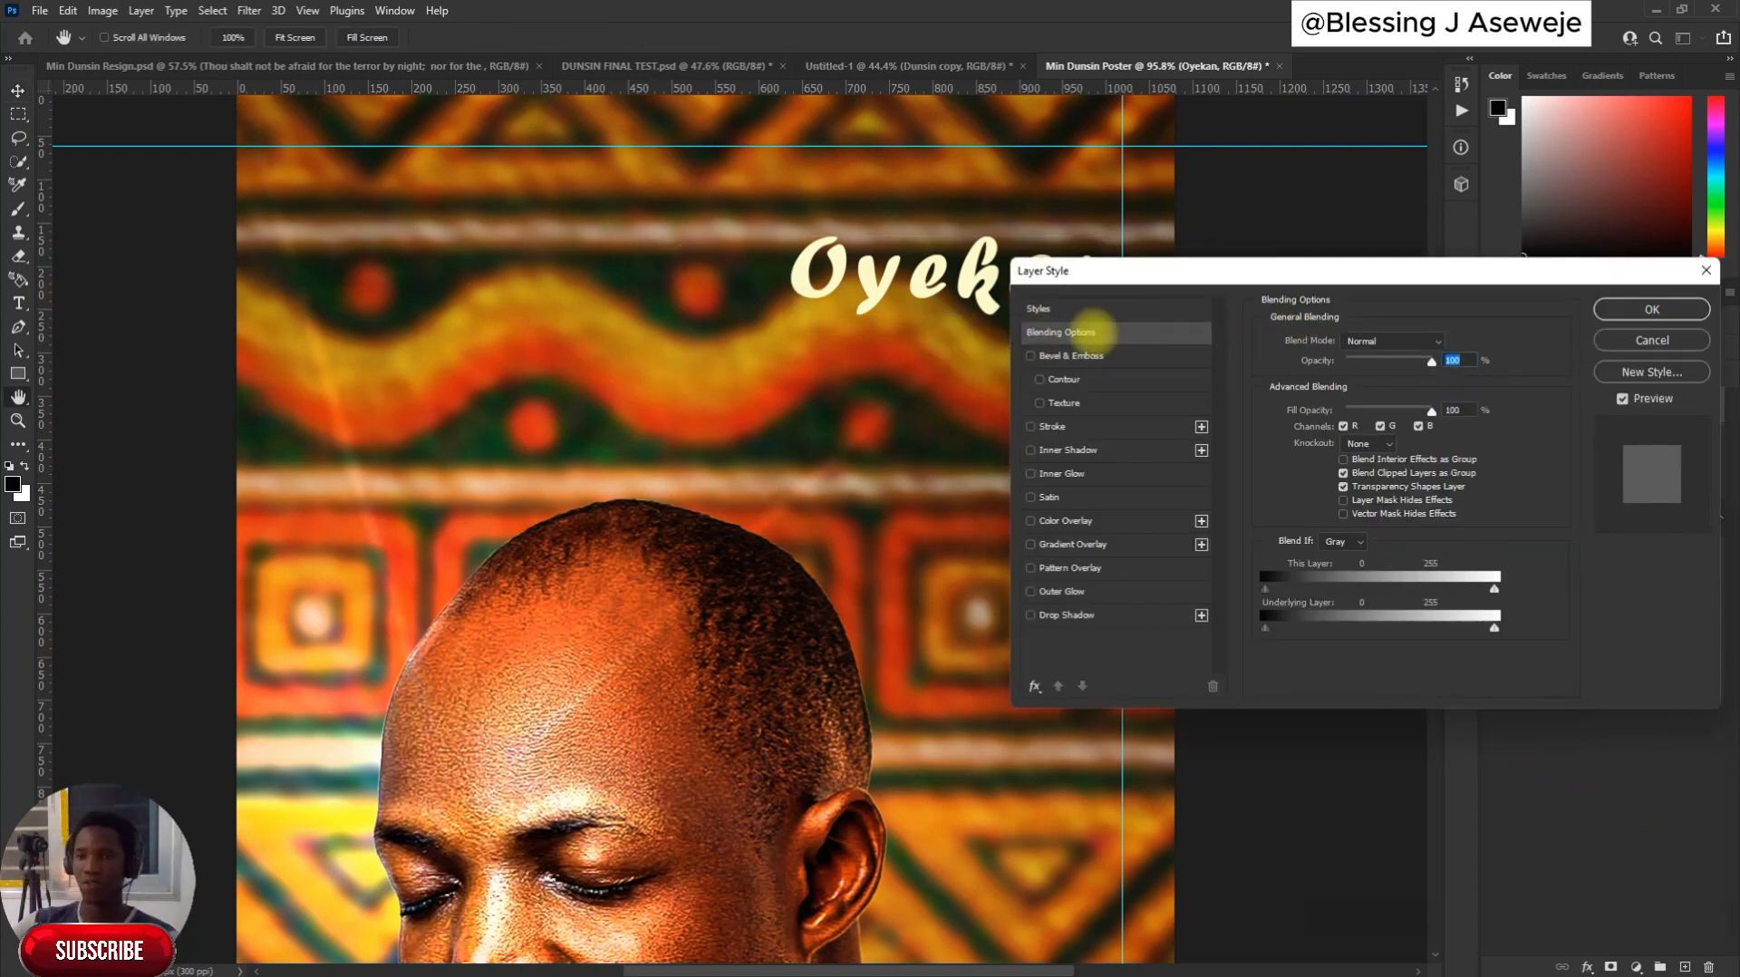
key("space")
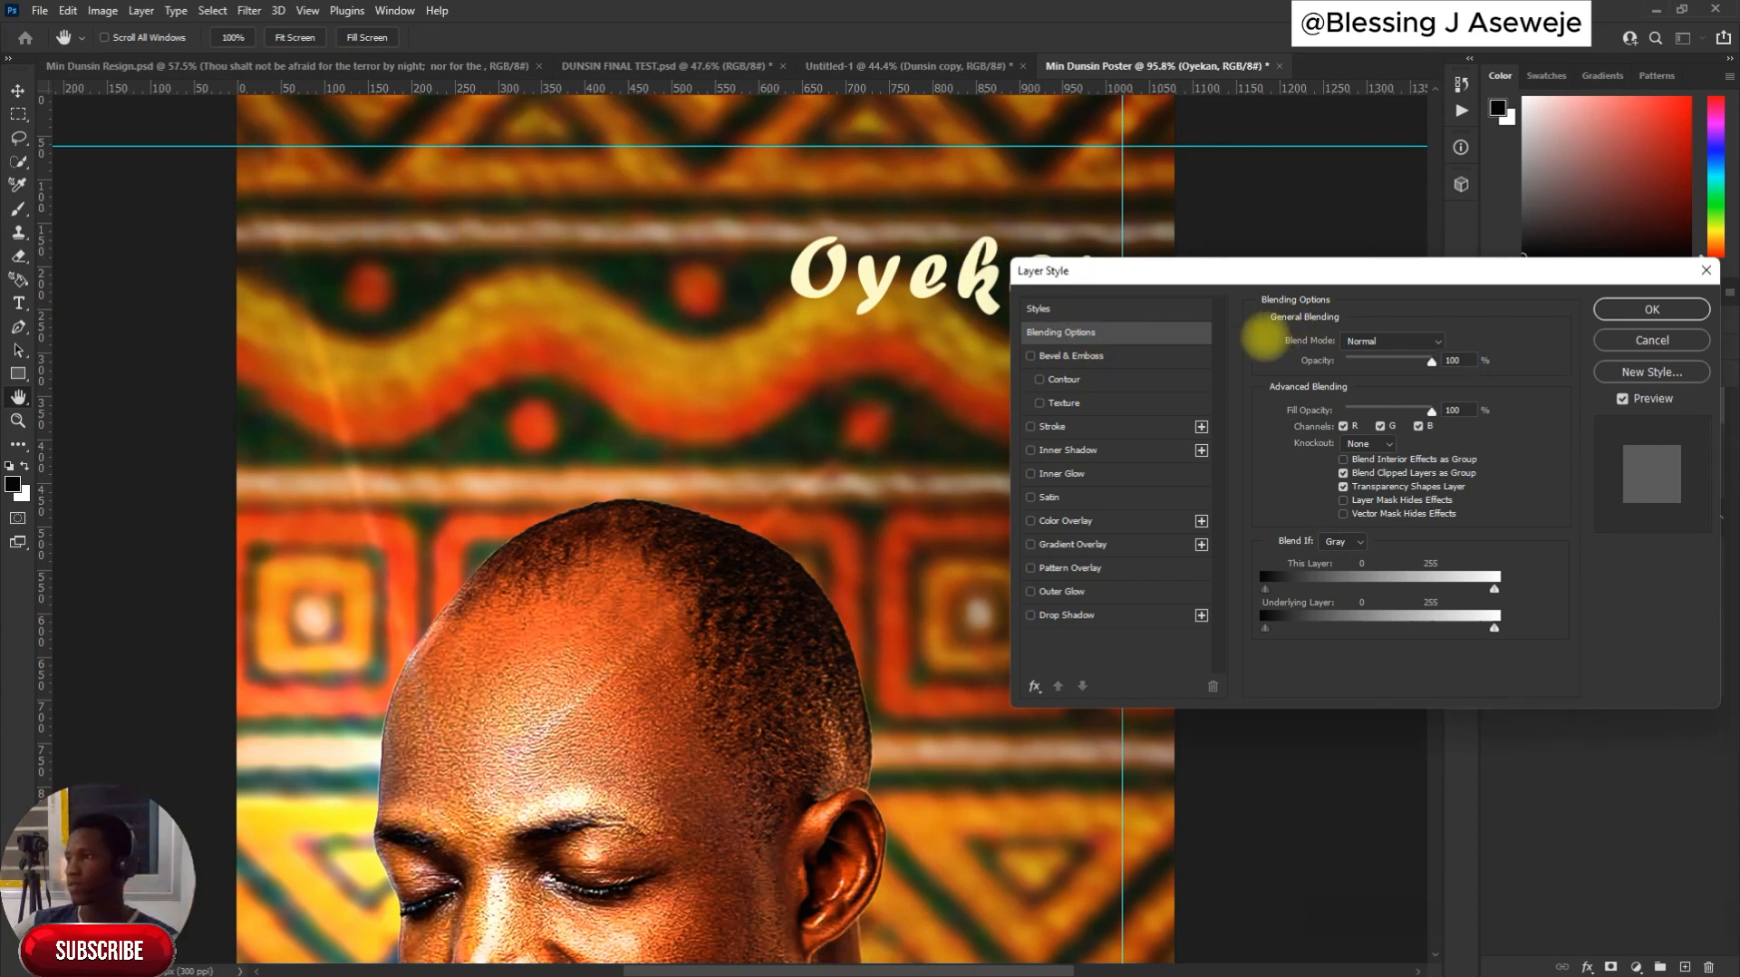
left_click(1030, 355)
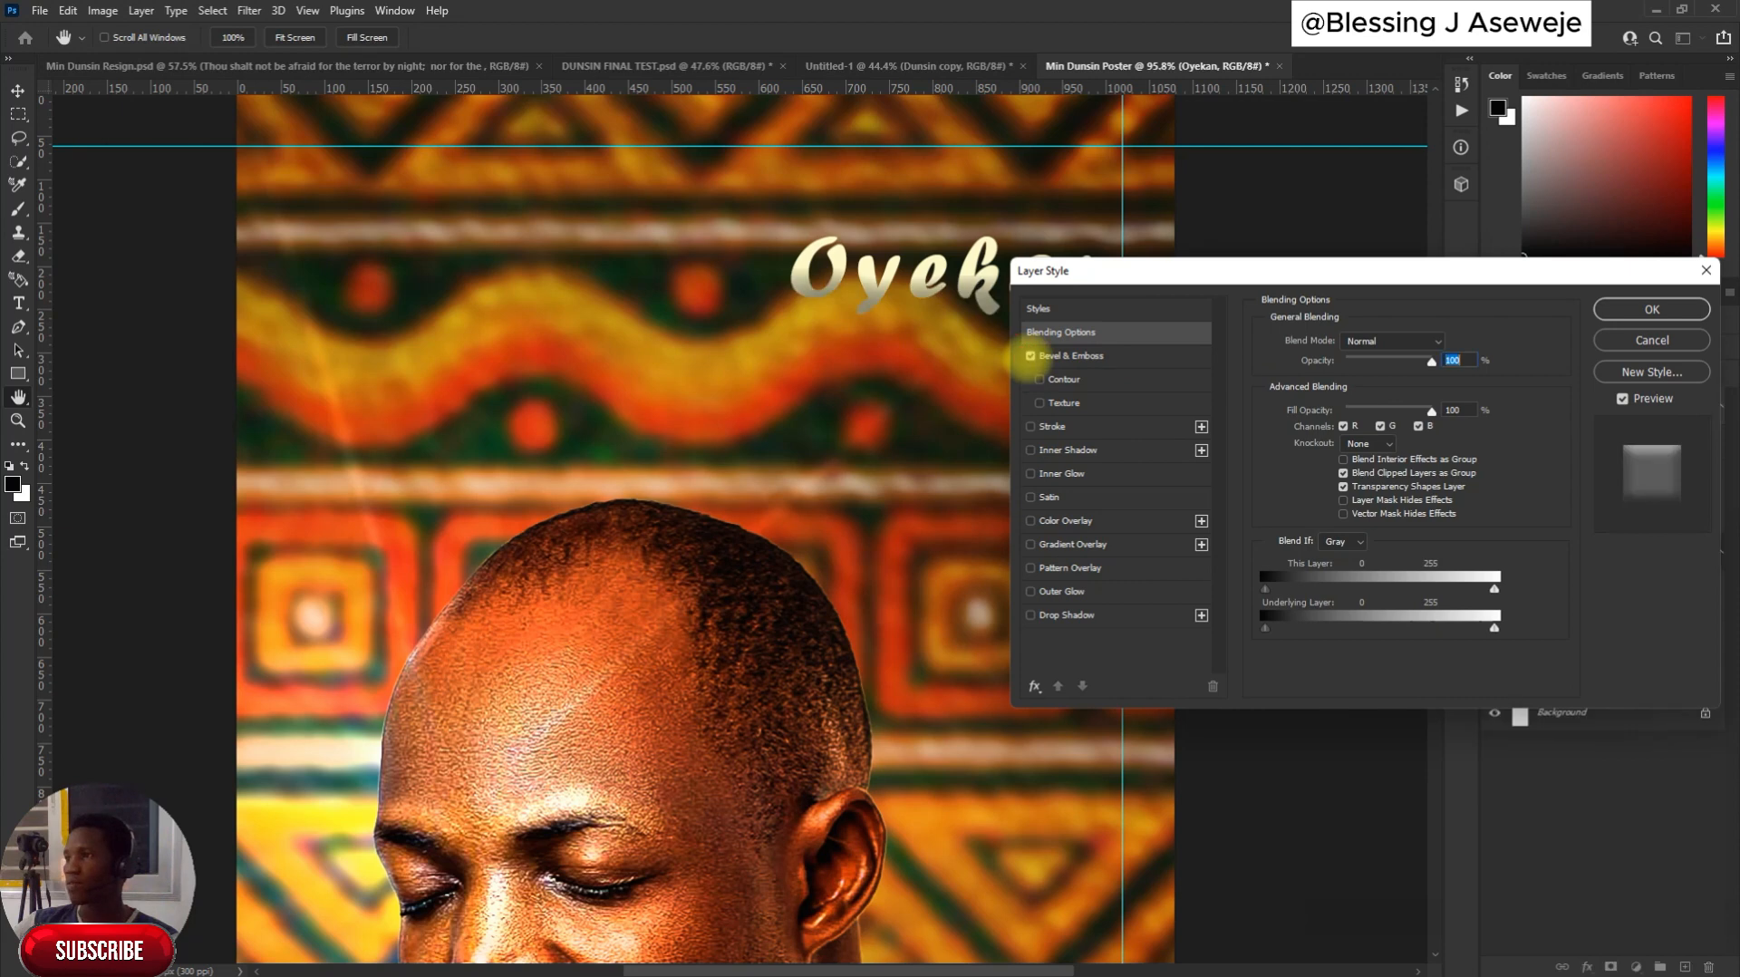
left_click(1030, 355)
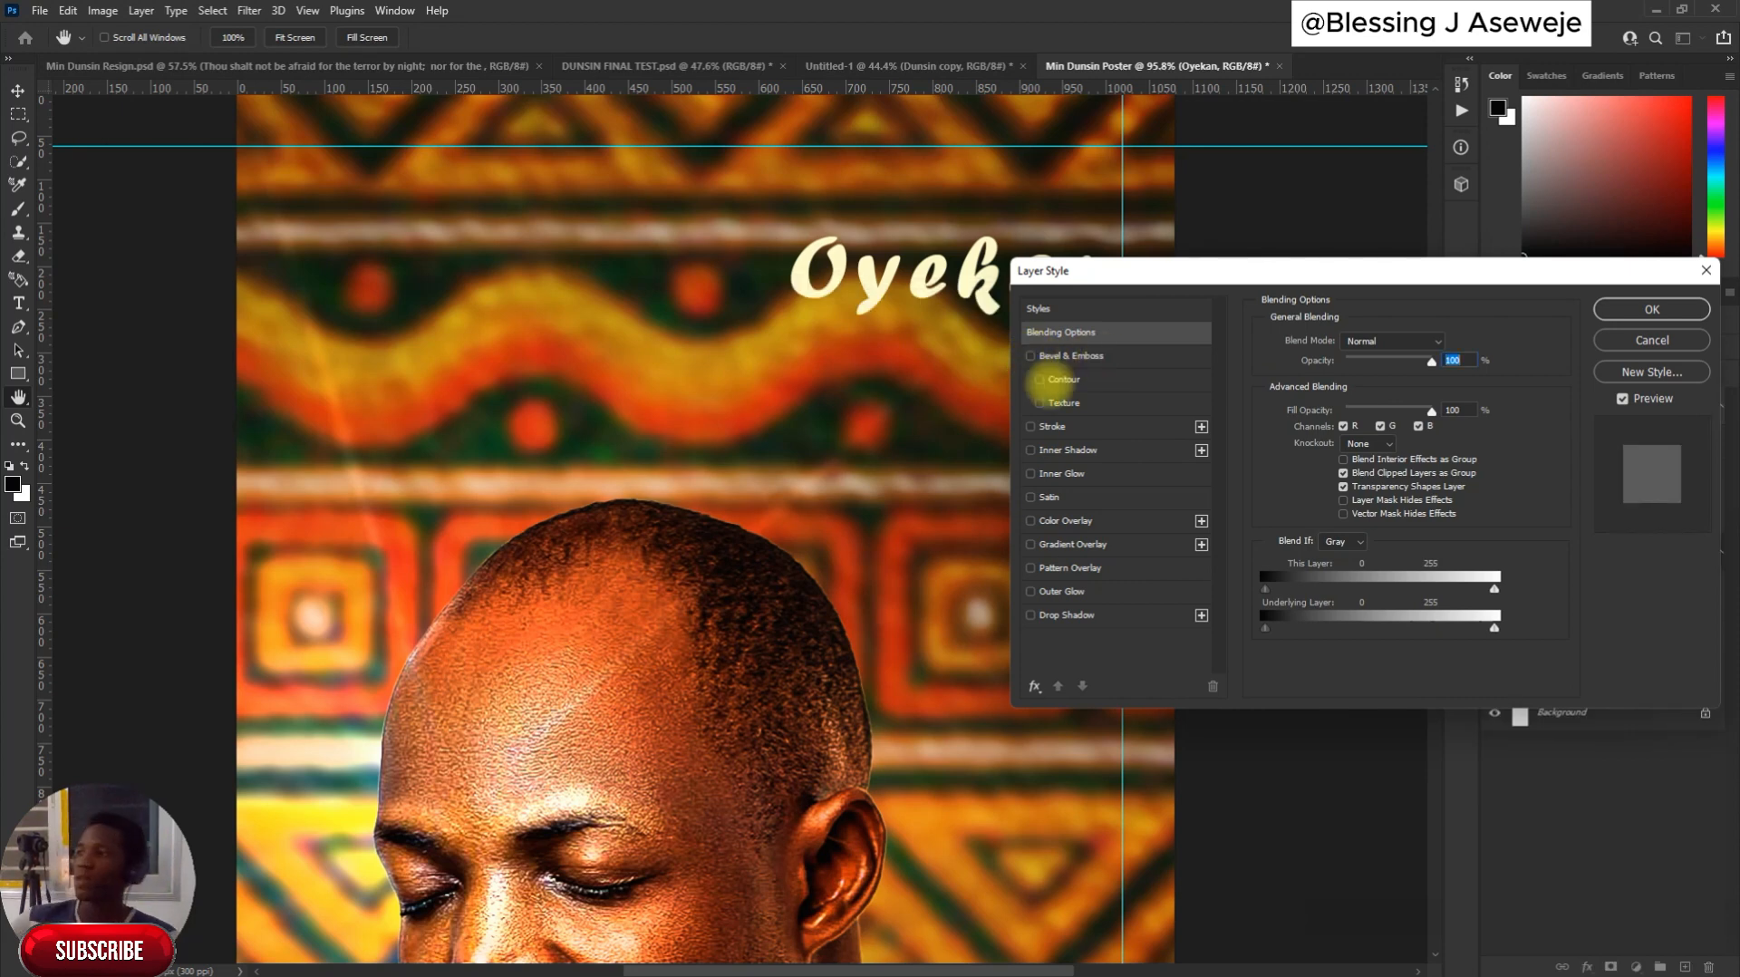
left_click(1030, 426)
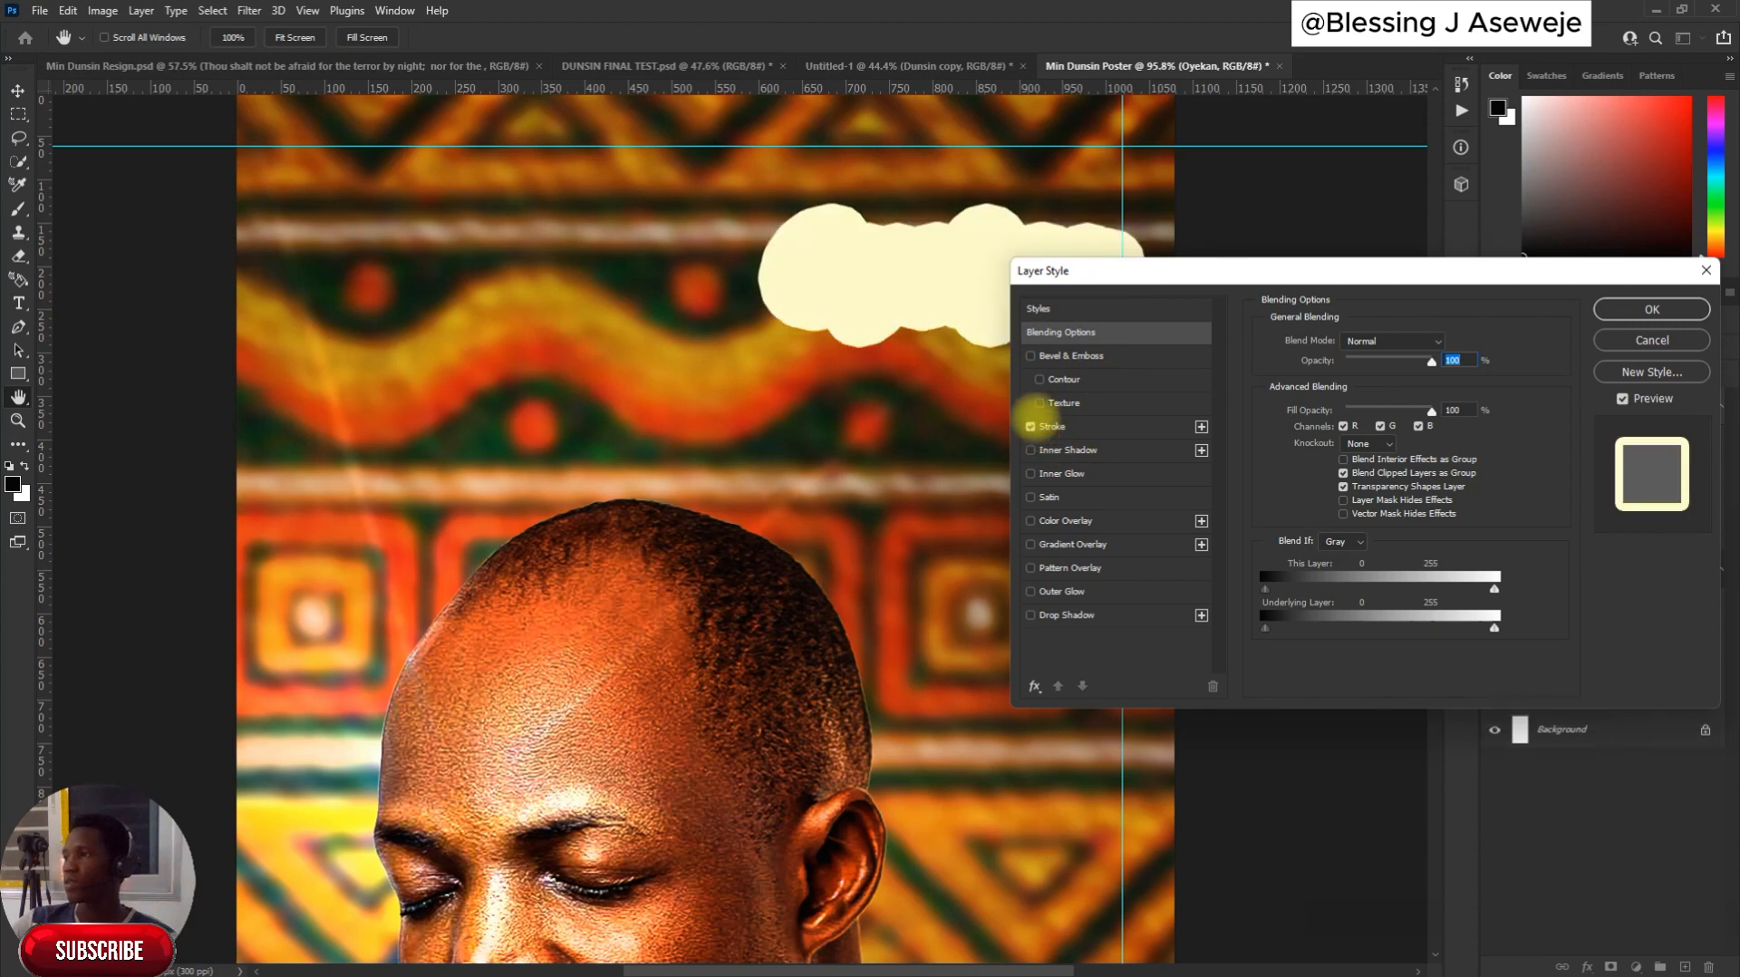
left_click(1070, 423)
left_click(1436, 340)
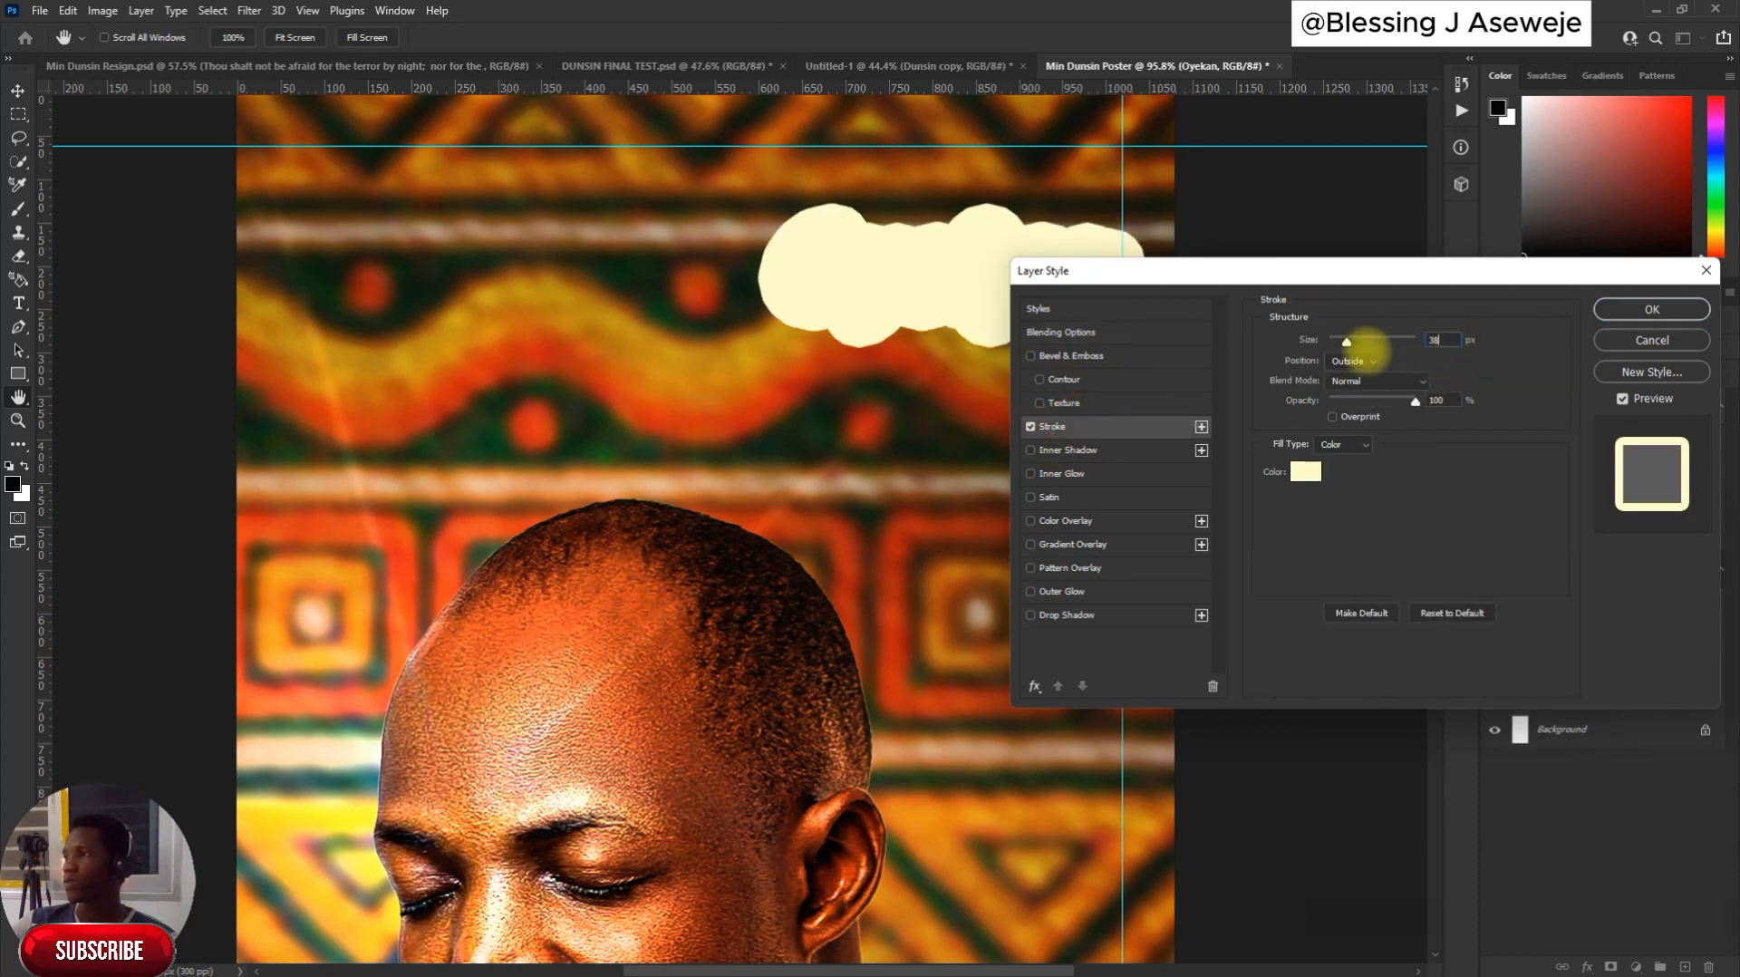
left_click_drag(1347, 341, 1329, 341)
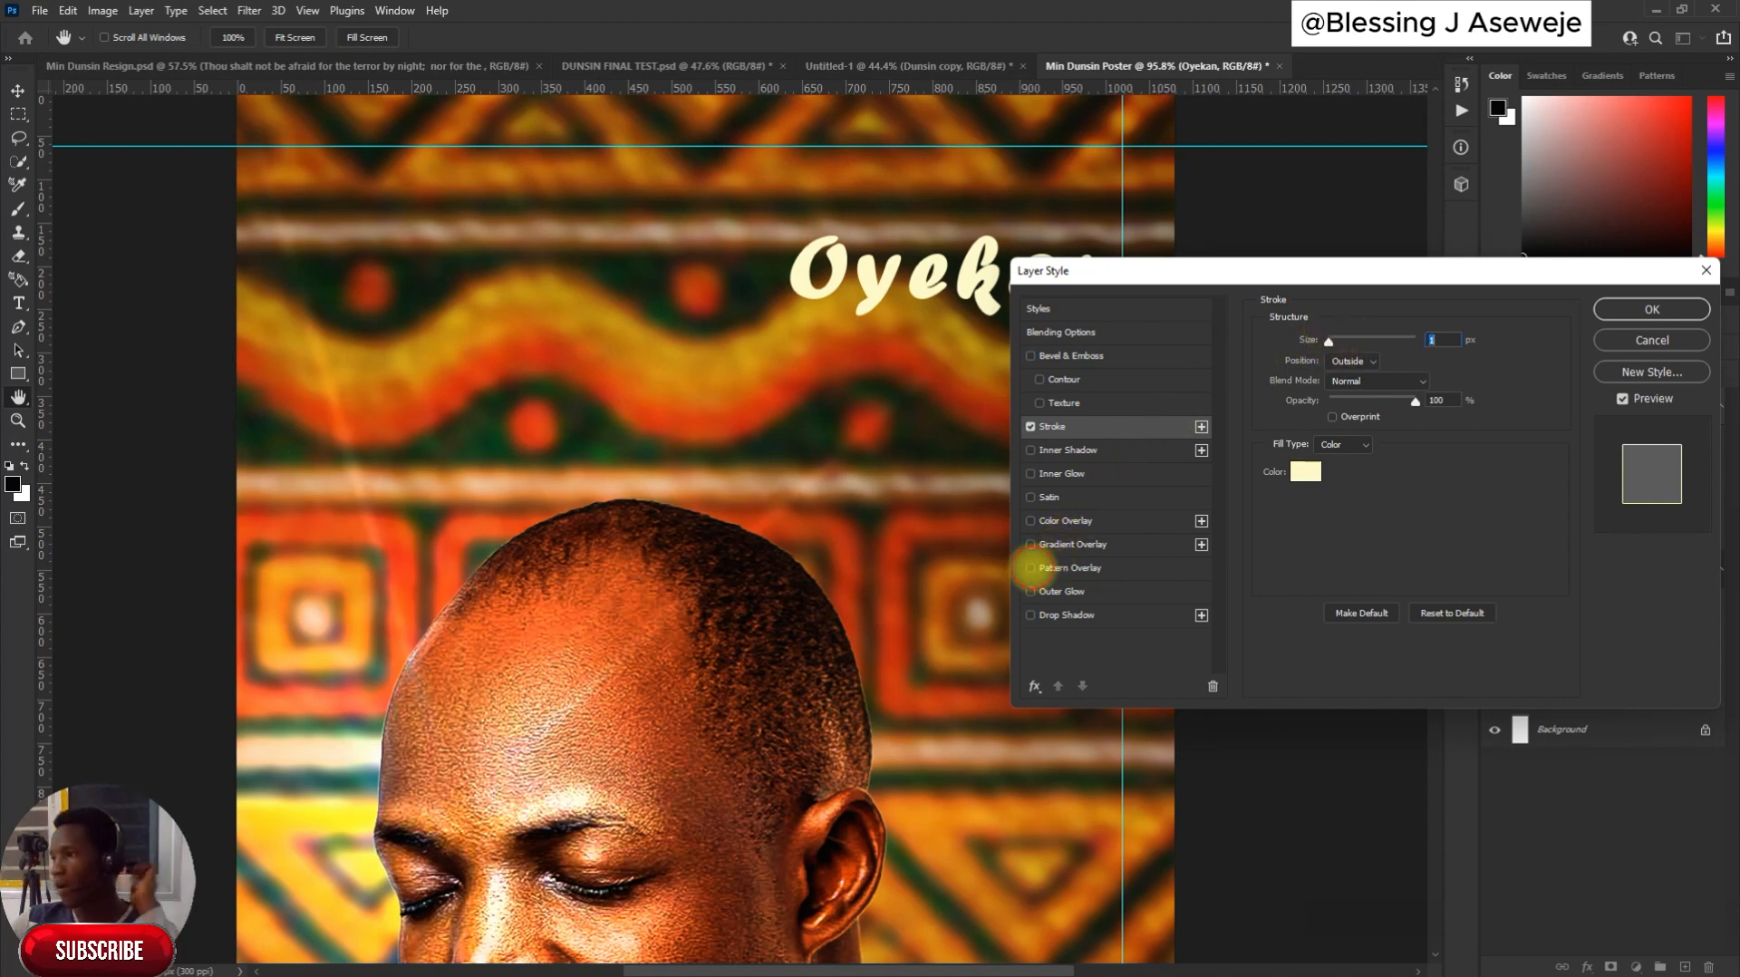
Fill the lettering with the dark green leaf pattern overlay and set its stroke size to 4 px
left_click(1031, 567)
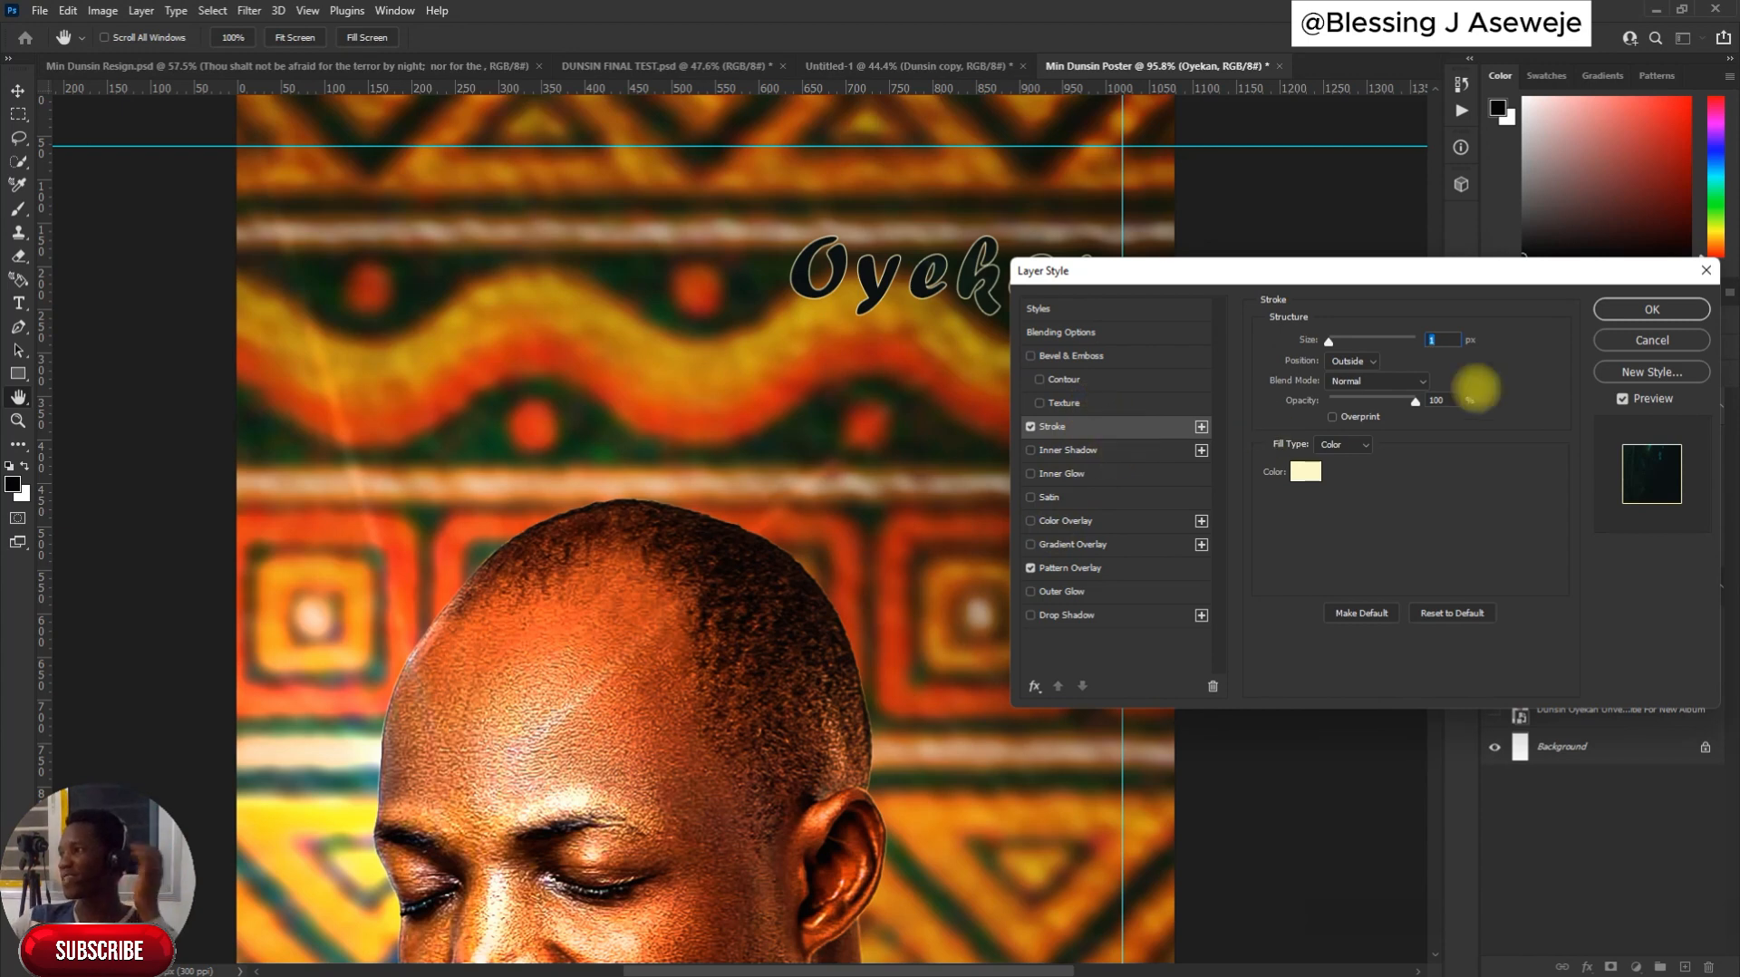
left_click(1124, 567)
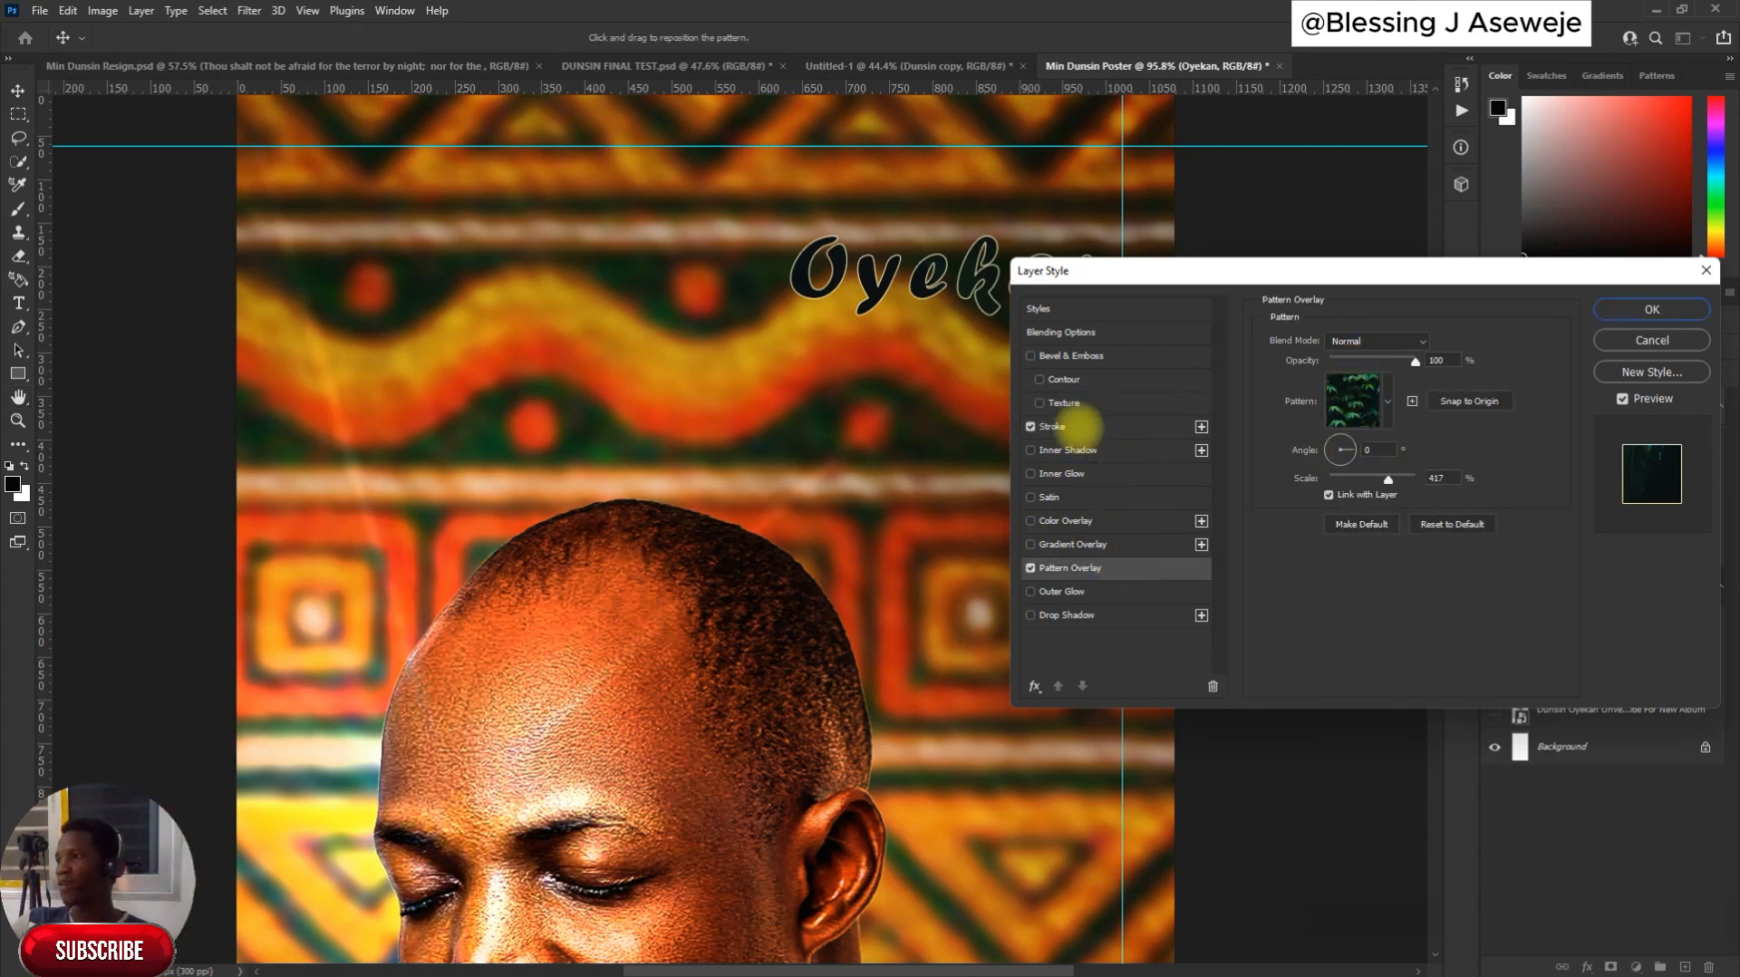
left_click(1083, 425)
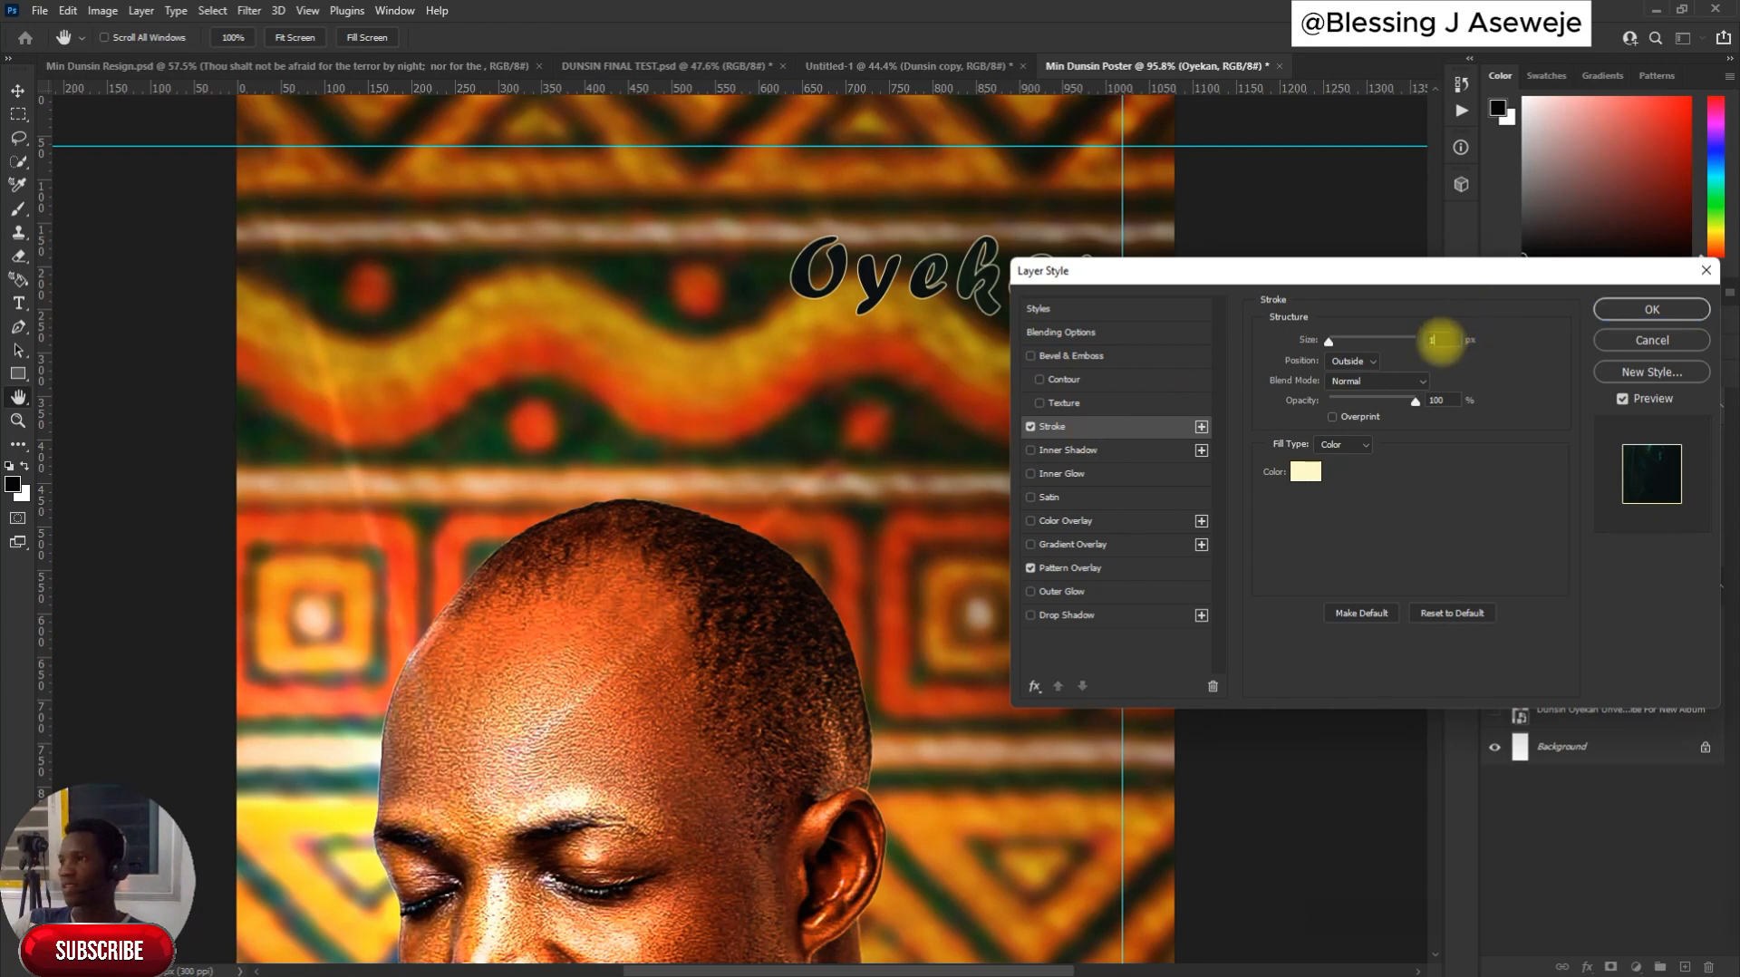
key("Up")
key("Up")
key("Up")
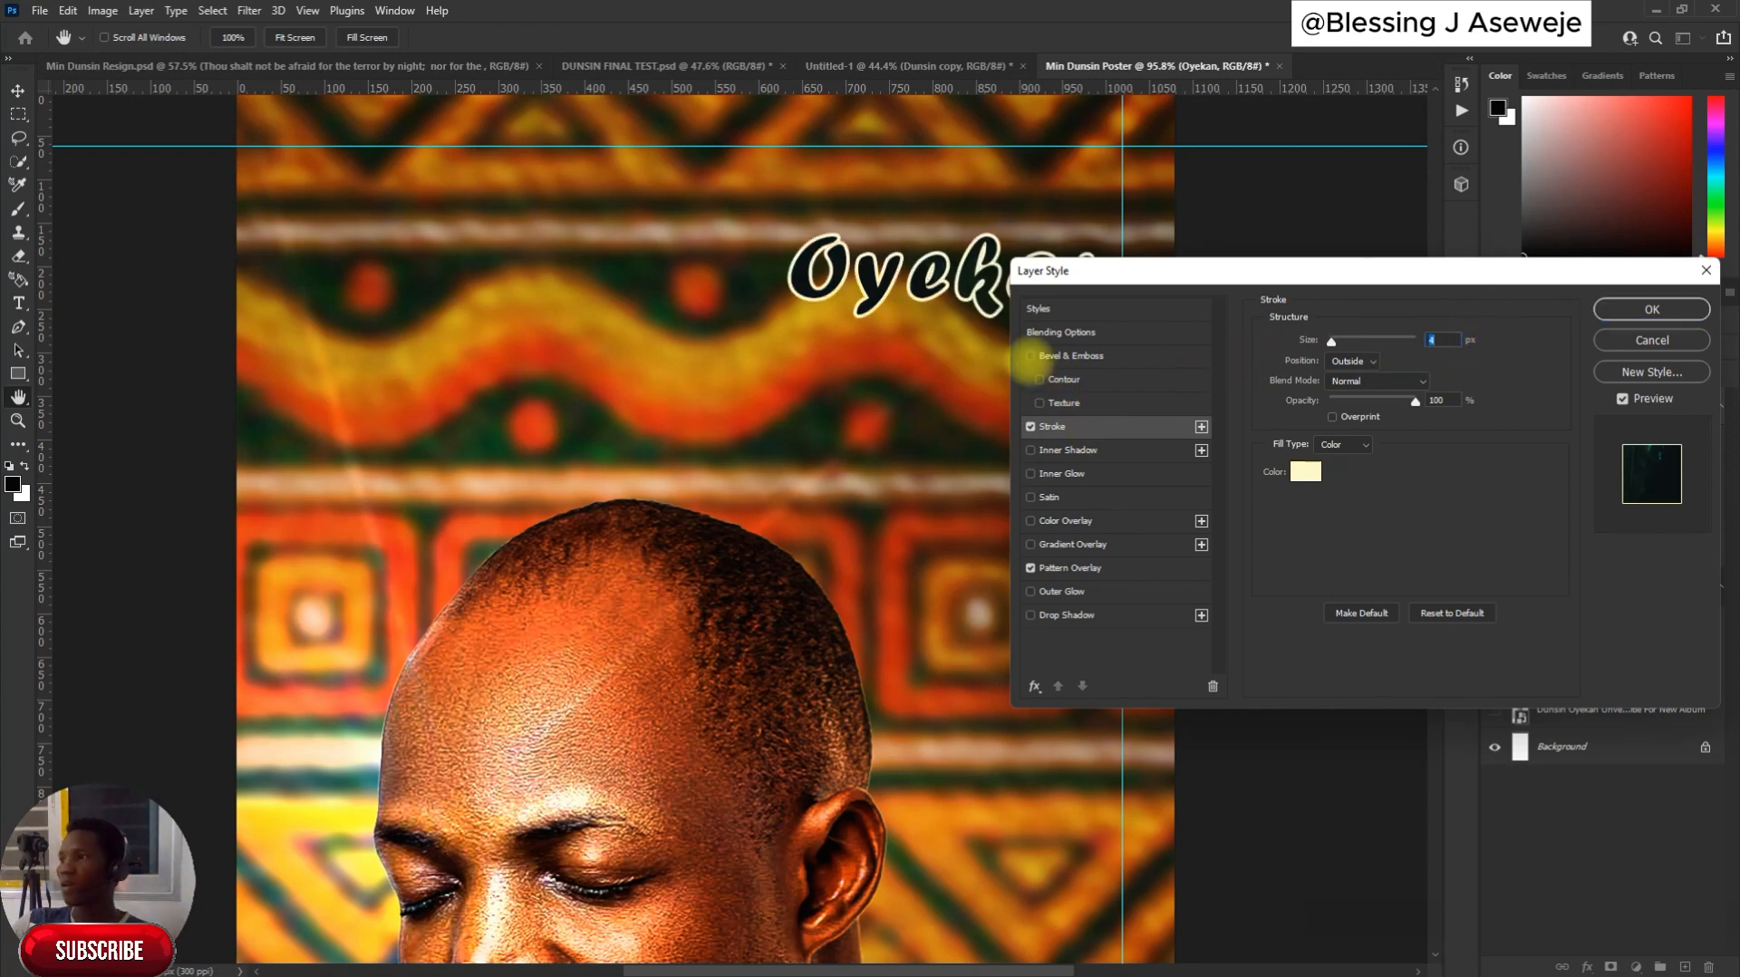
Enable Bevel & Emboss with Contour and Texture on the lettering, with a bevel depth of 376%
left_click(1031, 355)
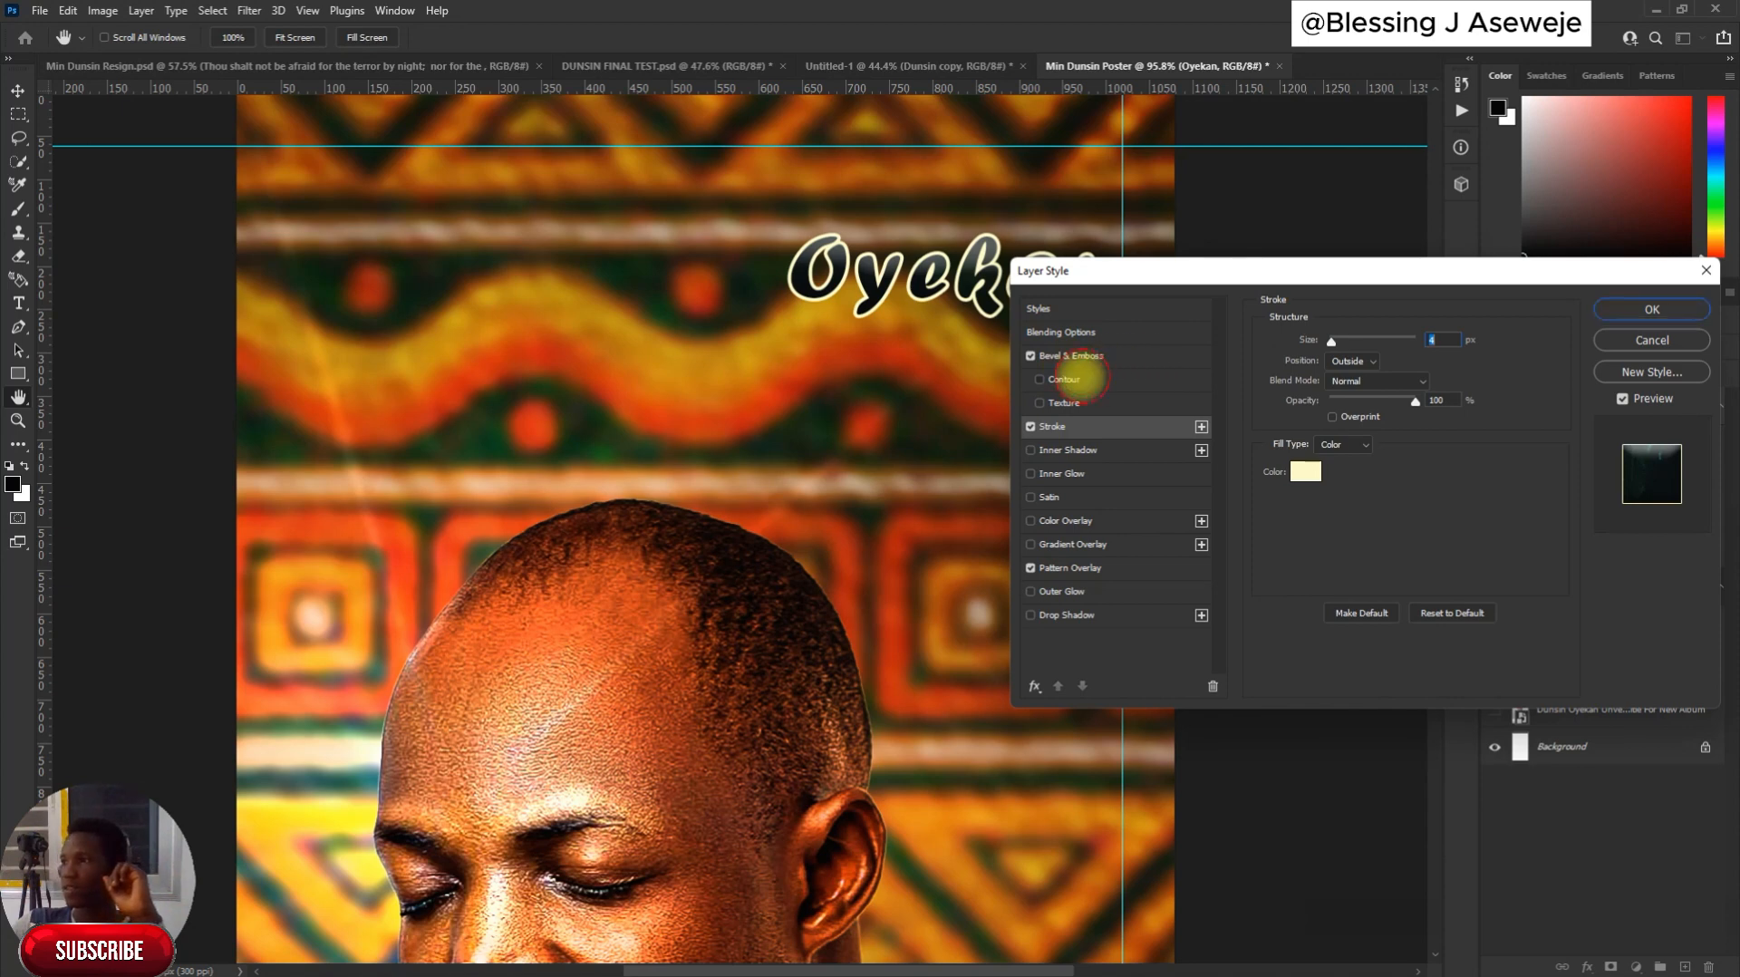
left_click(1083, 379)
left_click(1040, 402)
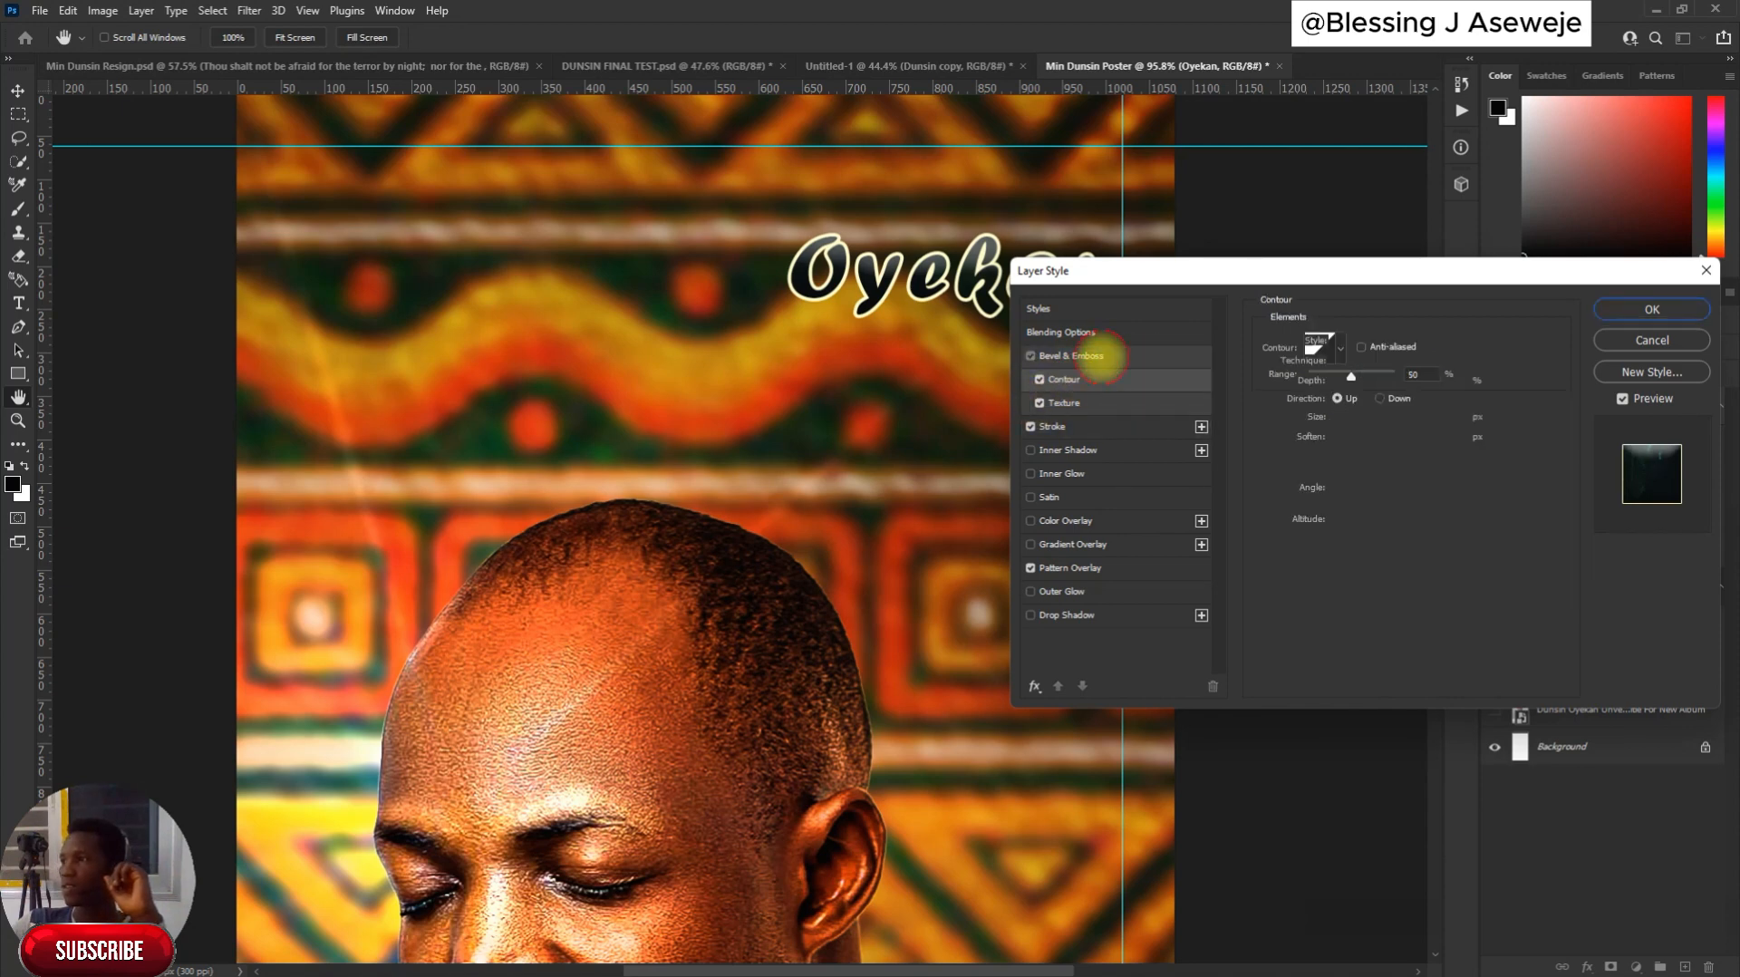
left_click(1092, 356)
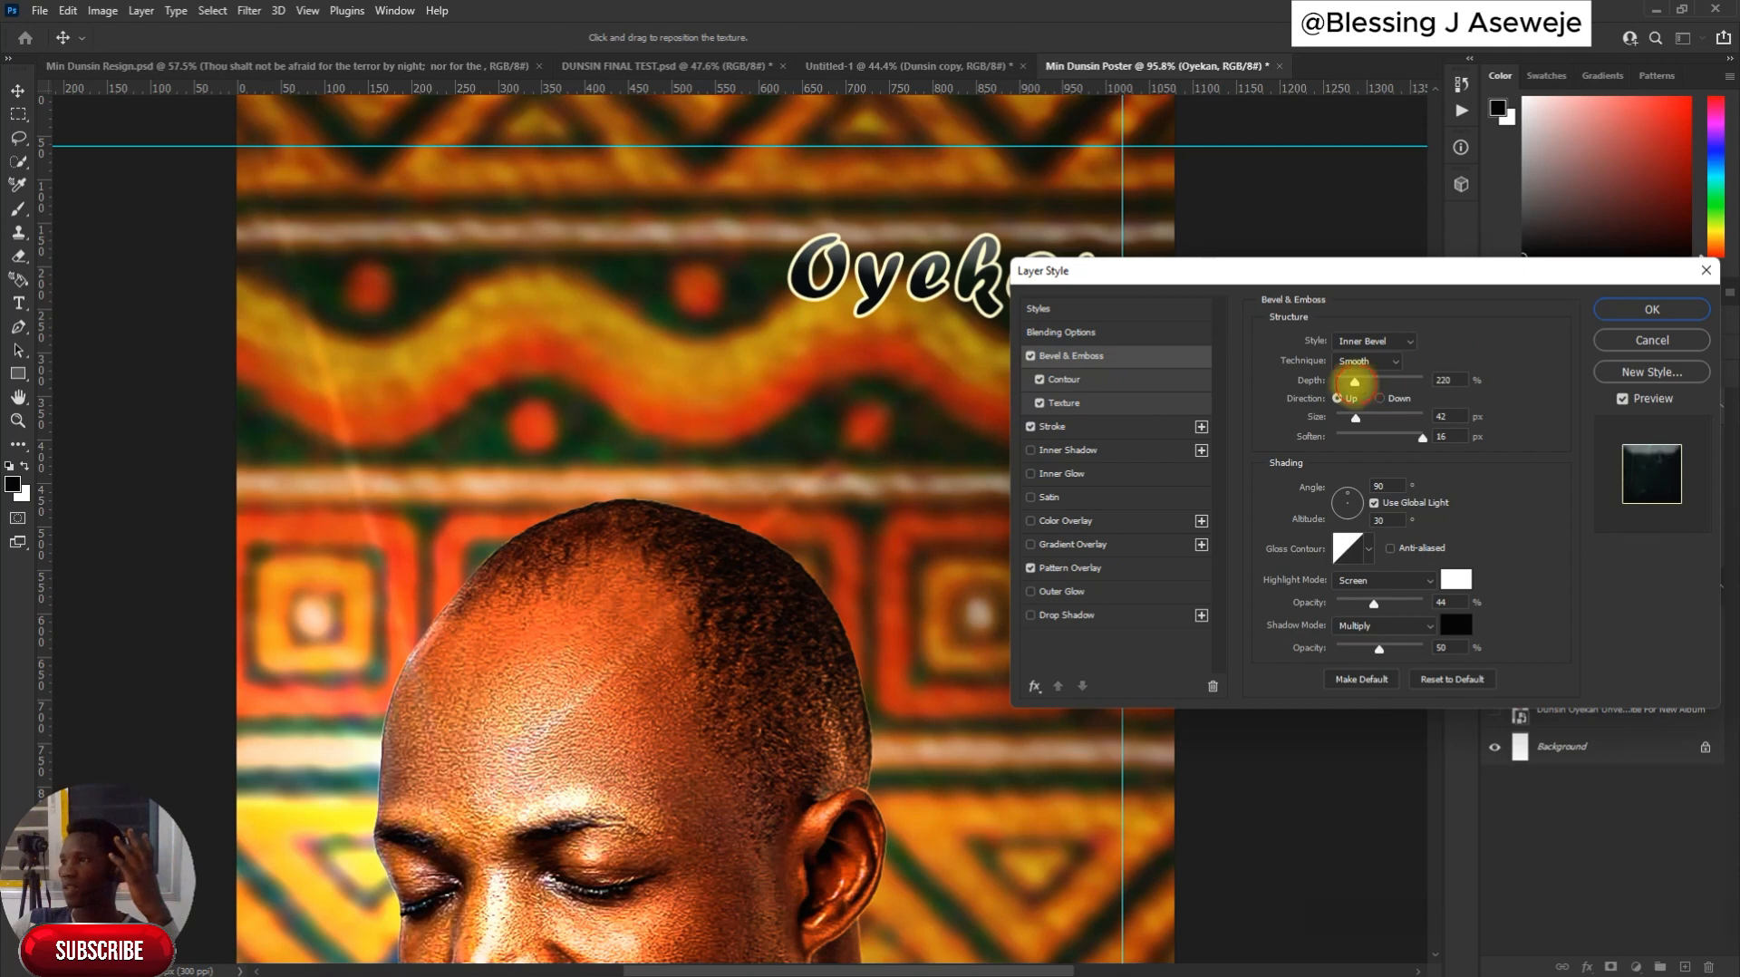
left_click_drag(1355, 382, 1347, 381)
Try the Inner Shadow and Inner Glow effects on the lettering and switch both off again
left_click(1031, 451)
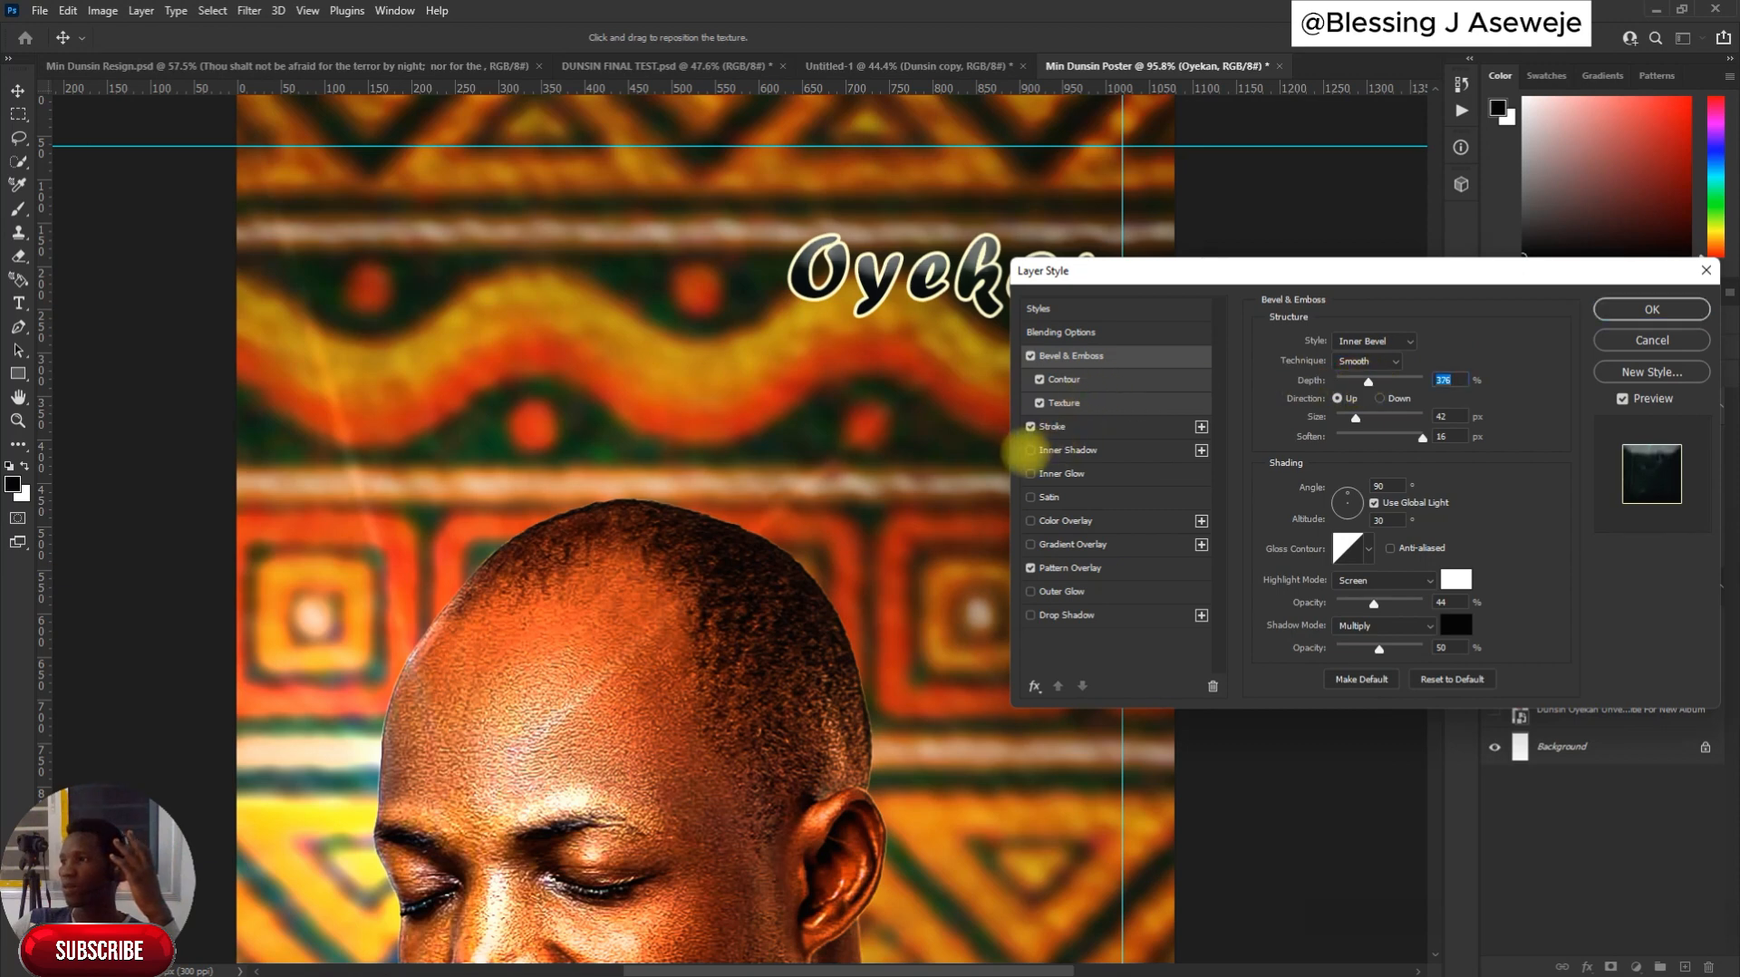
left_click(1030, 473)
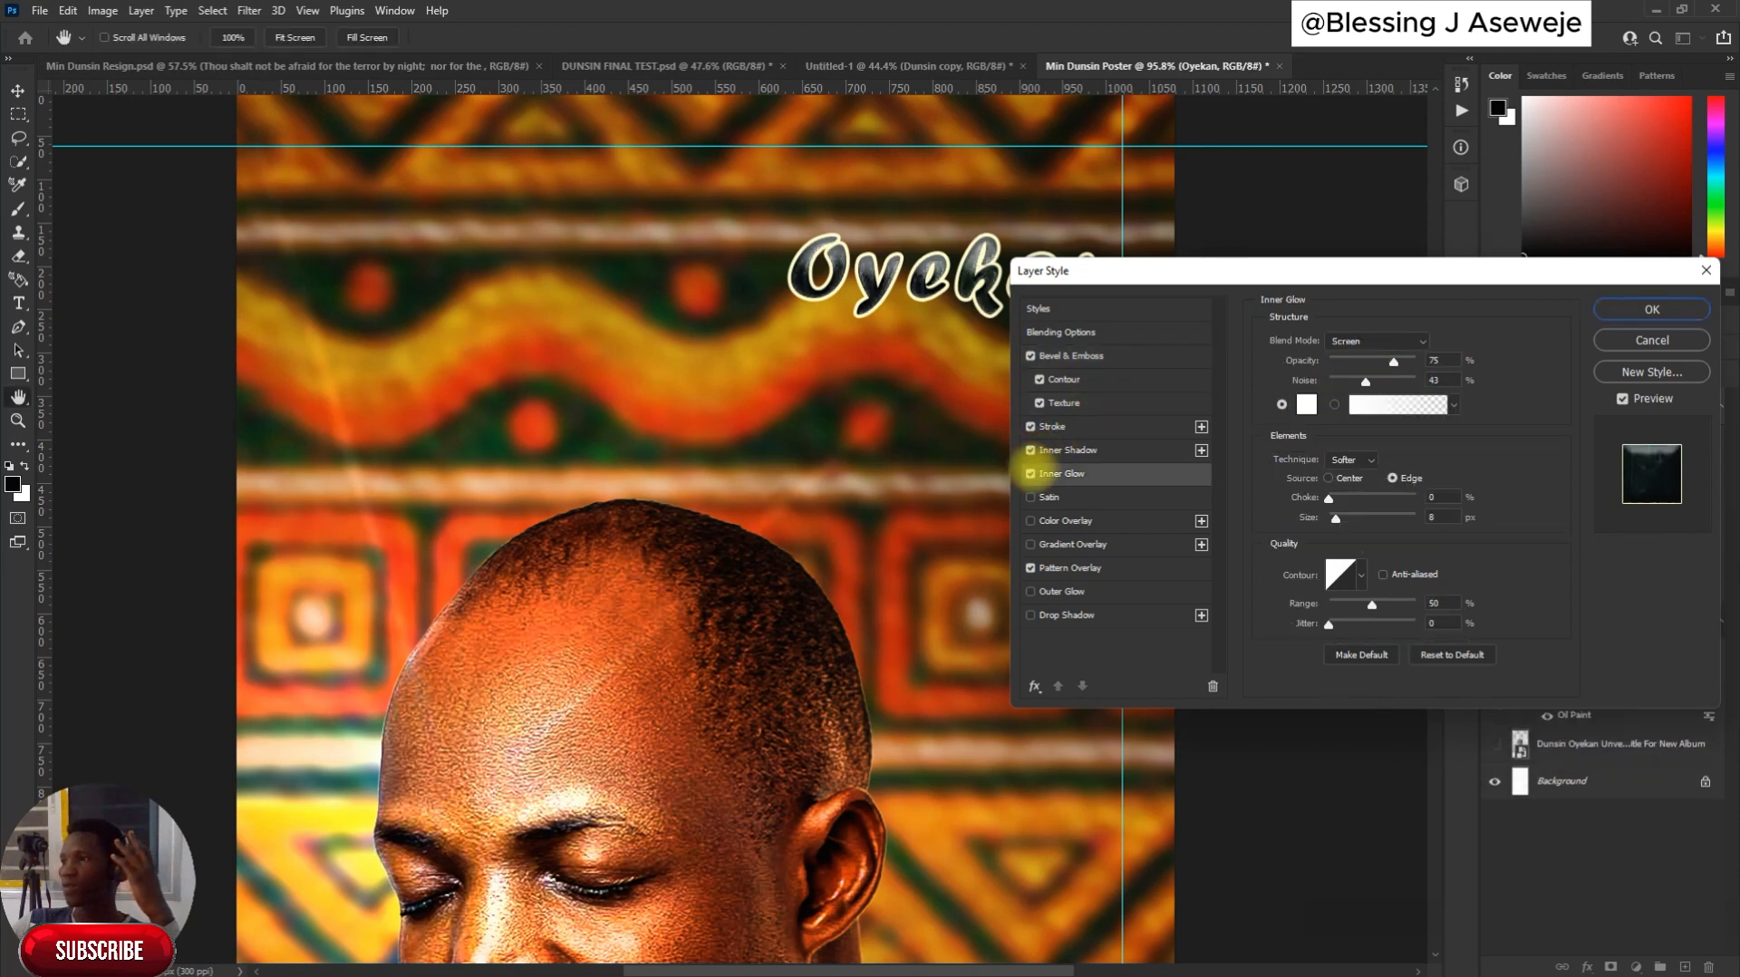
left_click(1030, 473)
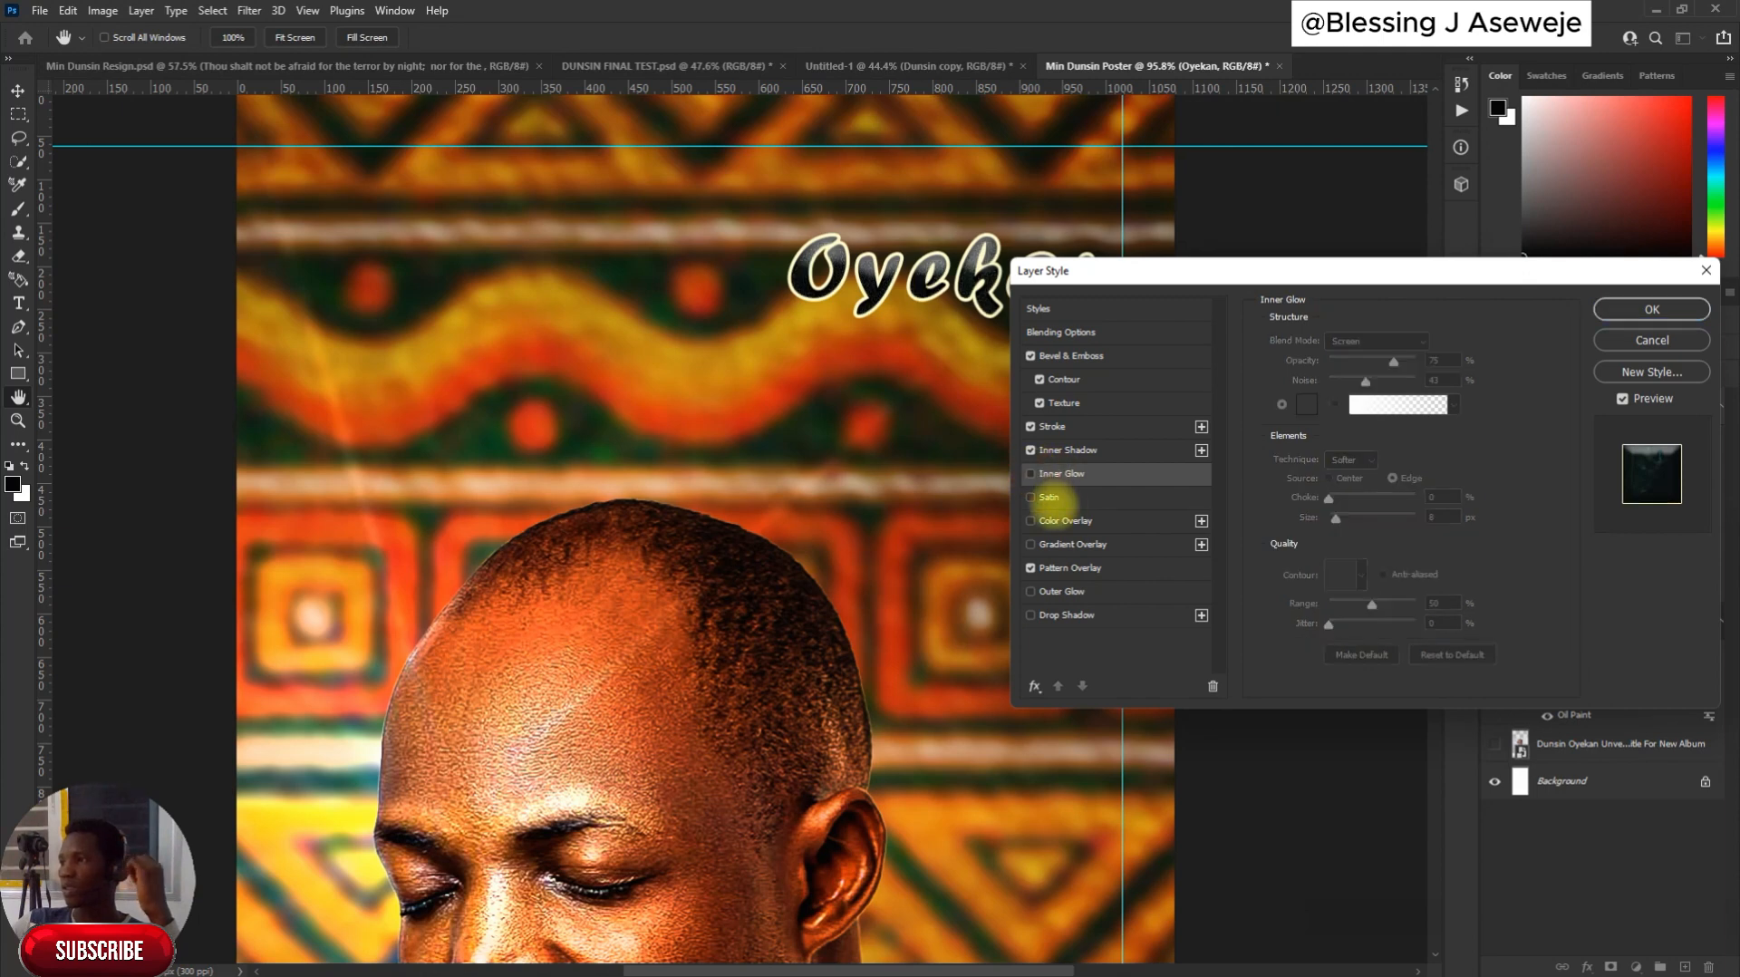
left_click(1030, 497)
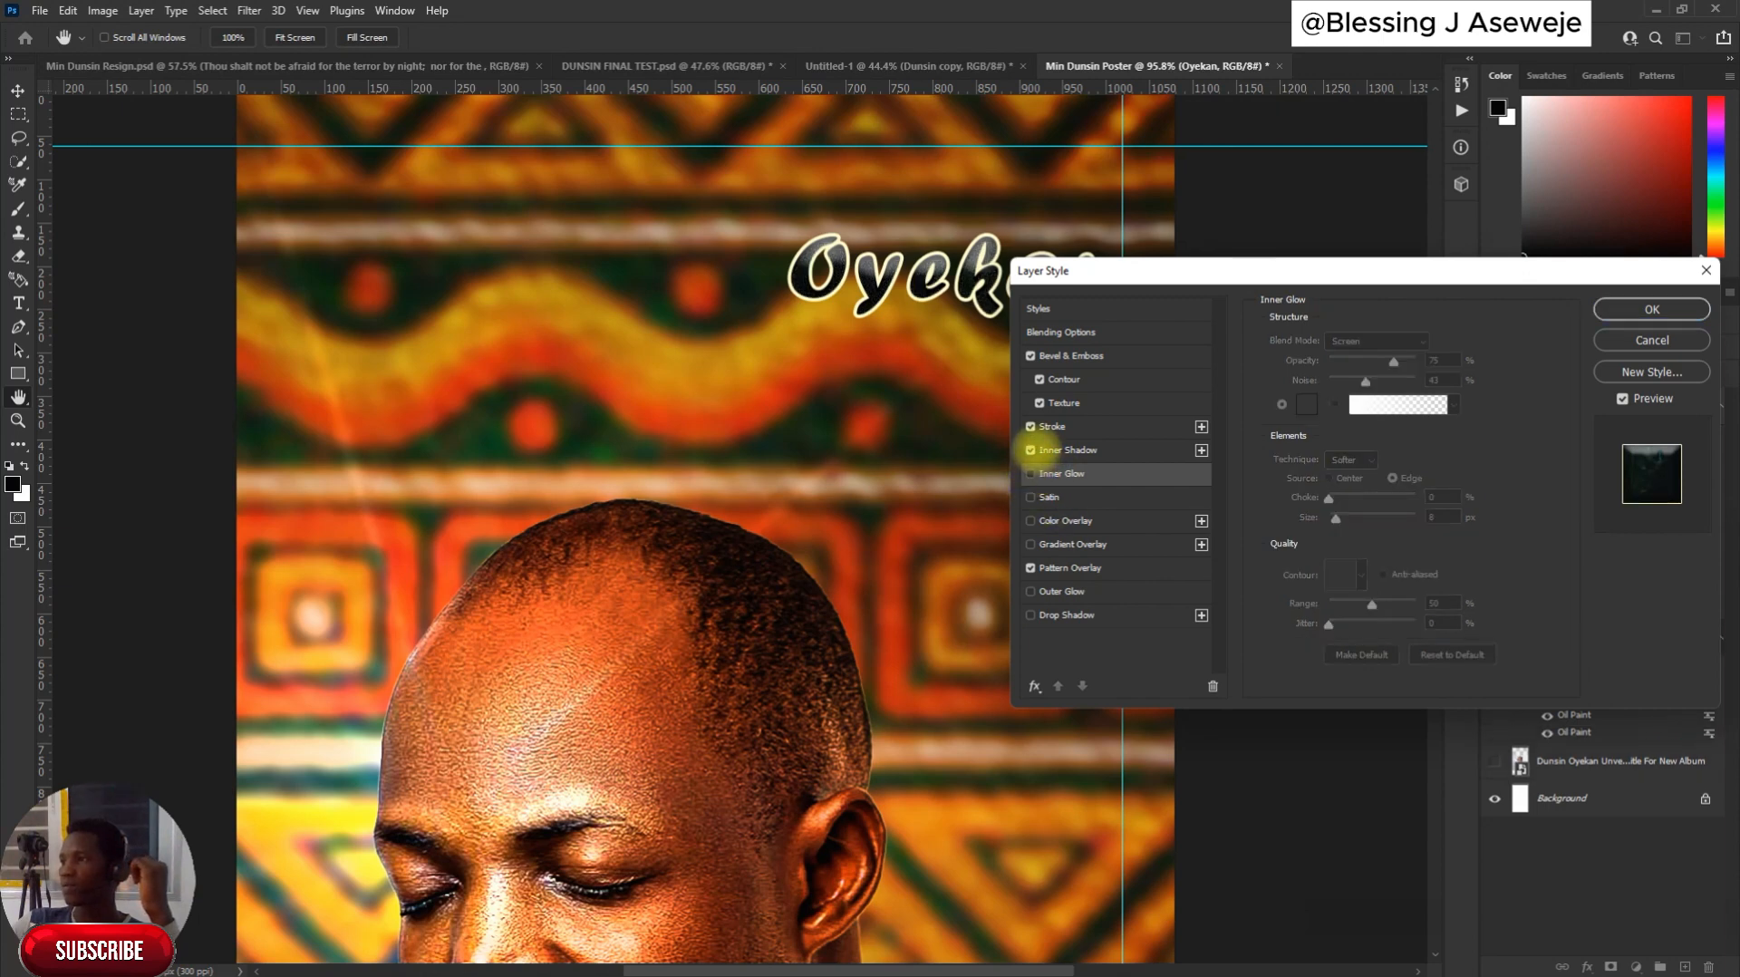
left_click(1032, 446)
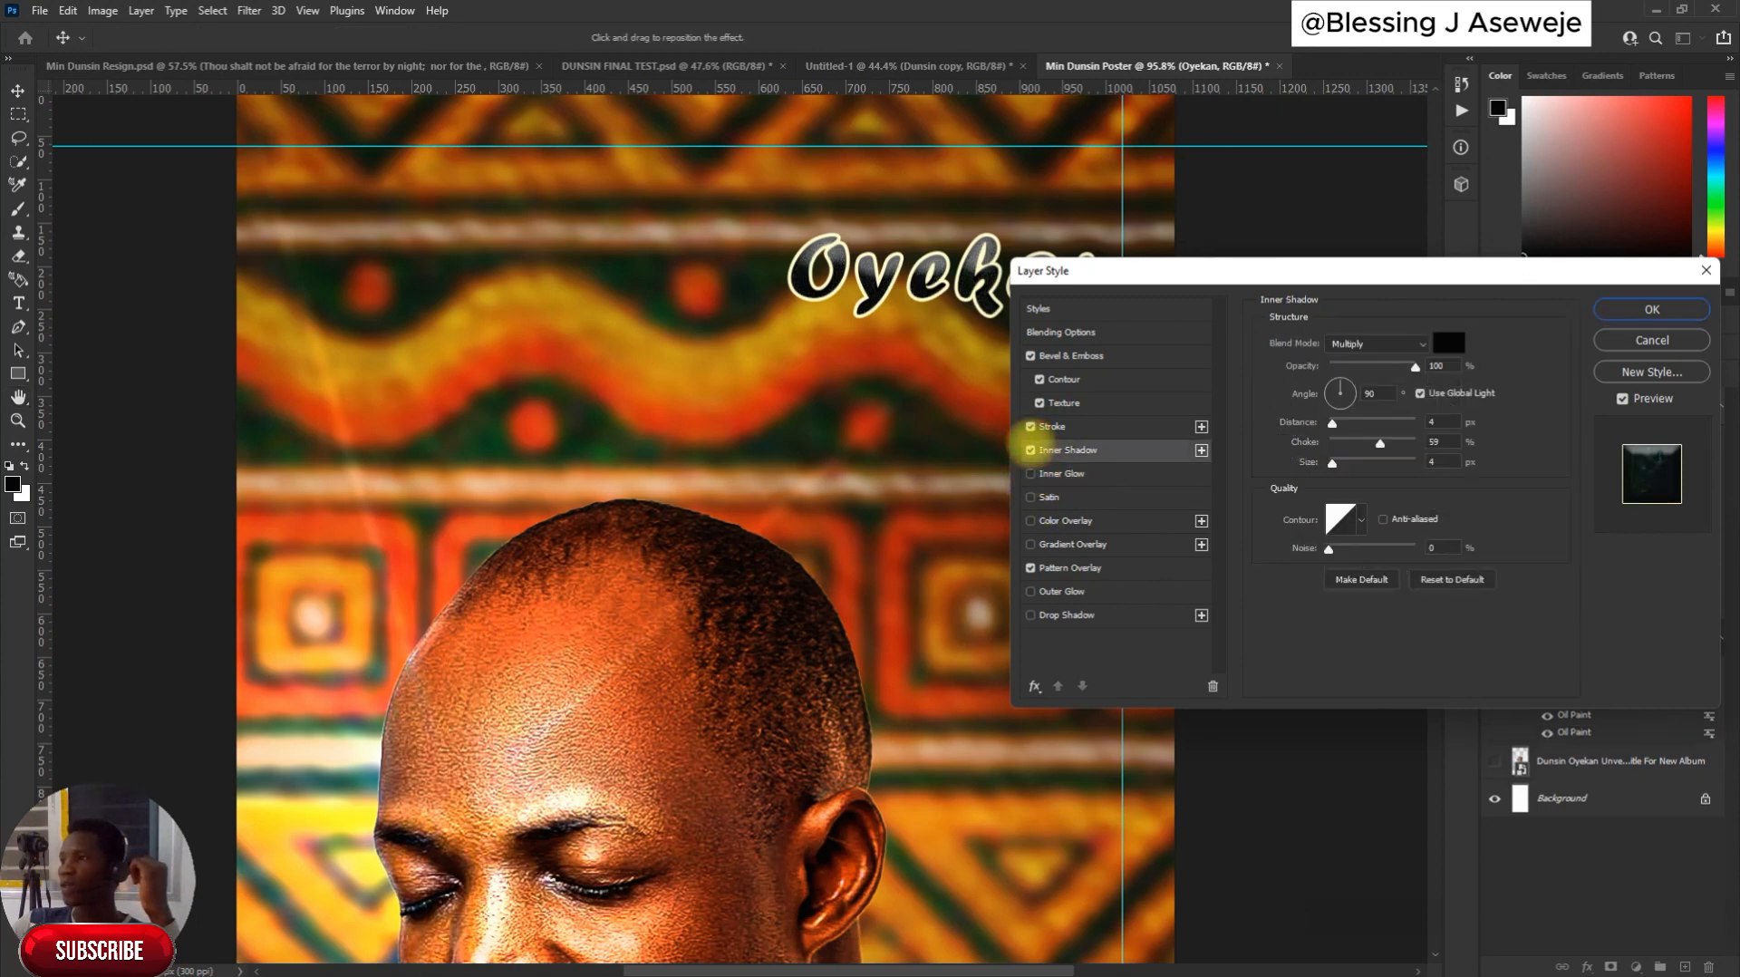
left_click(1030, 451)
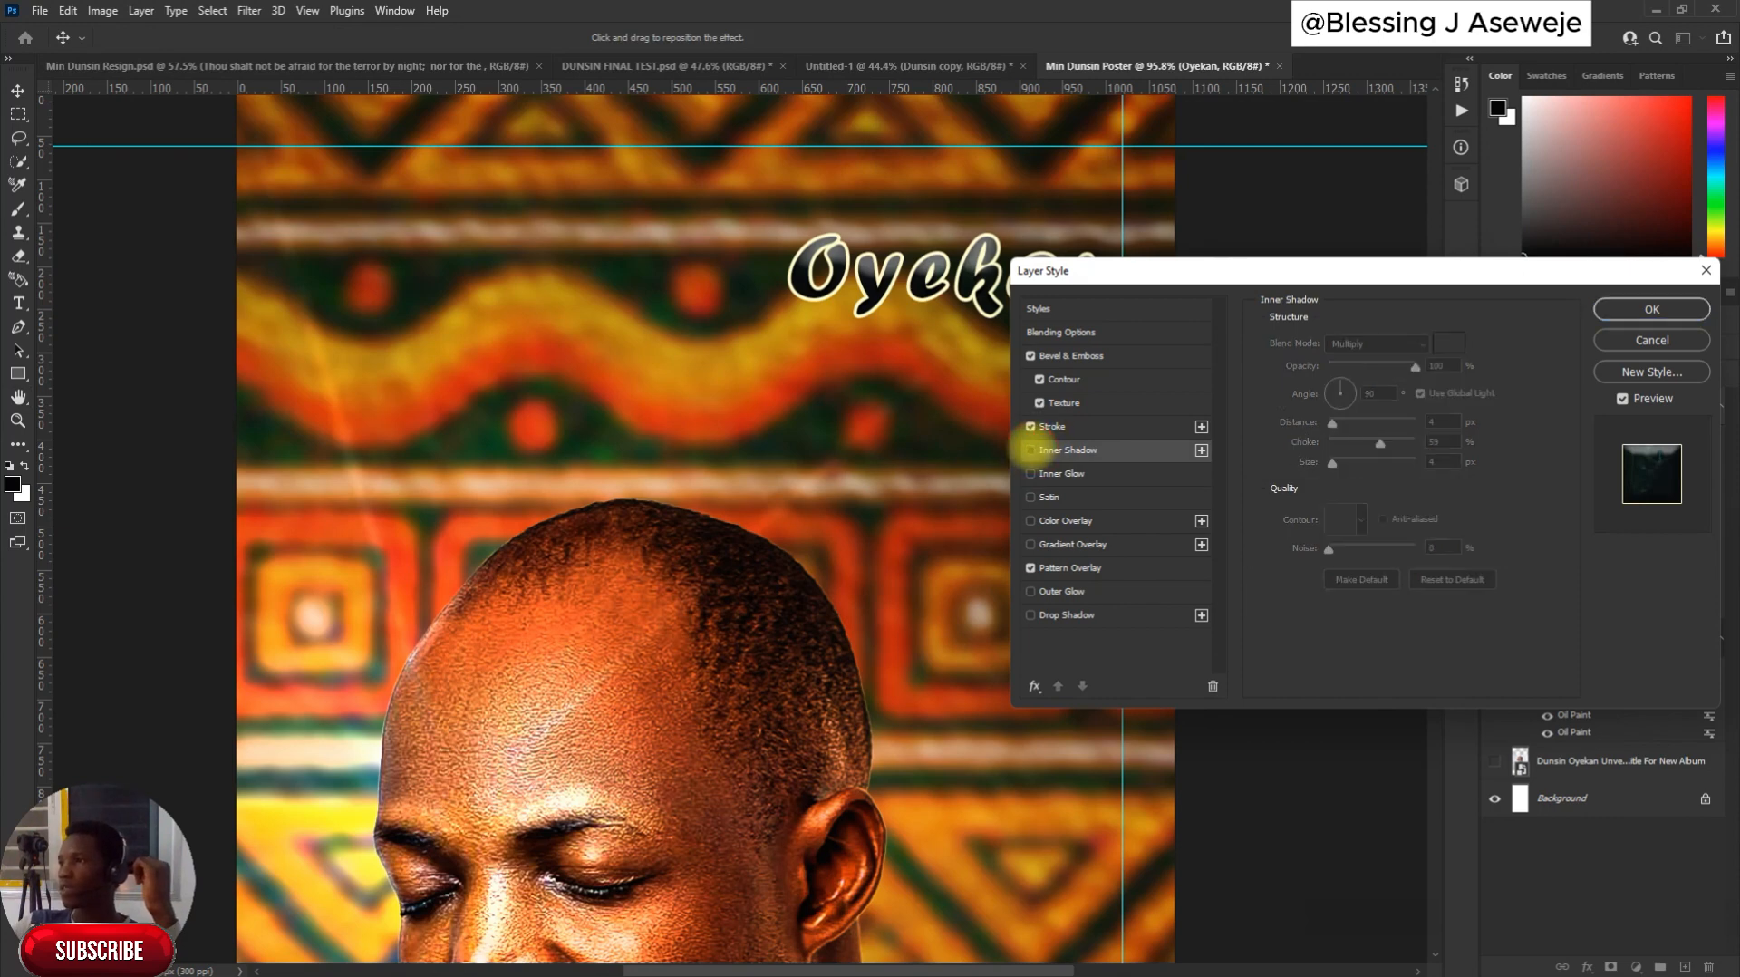
Set the bevel depth to 32% and add a drop shadow with 30% opacity and 2 px distance to the lettering
left_click(1080, 356)
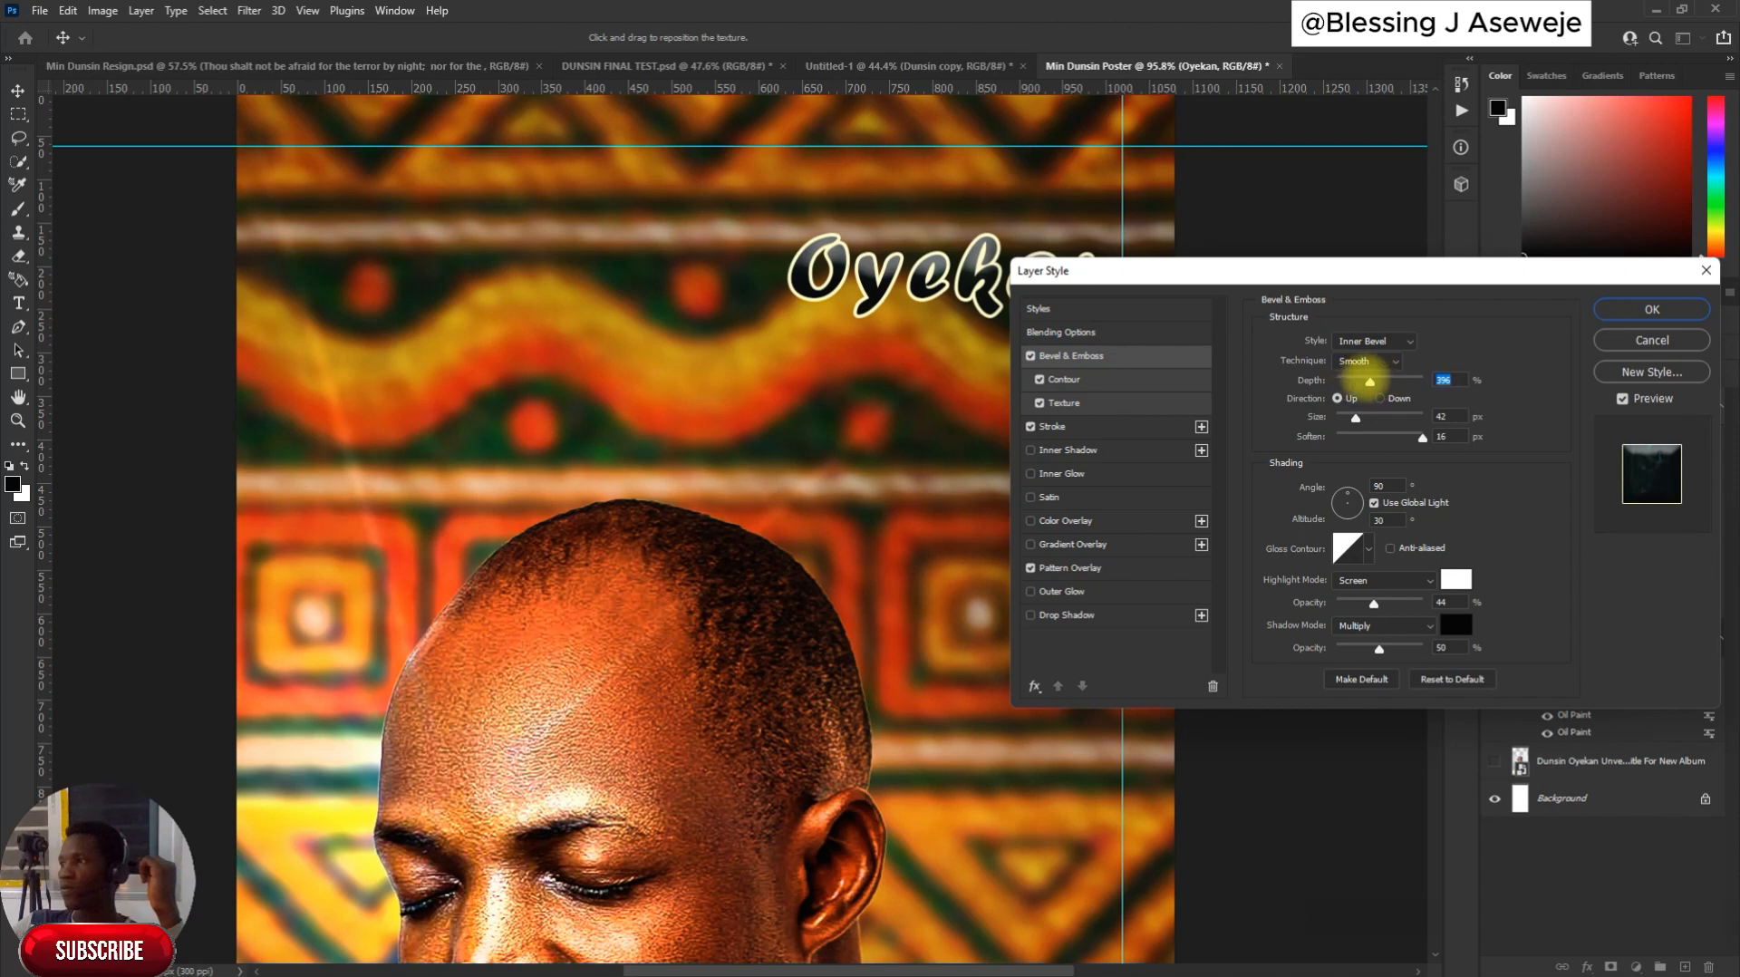
mouse_move(1366, 379)
left_mouse_down()
mouse_move(1321, 380)
mouse_move(1345, 382)
left_mouse_up()
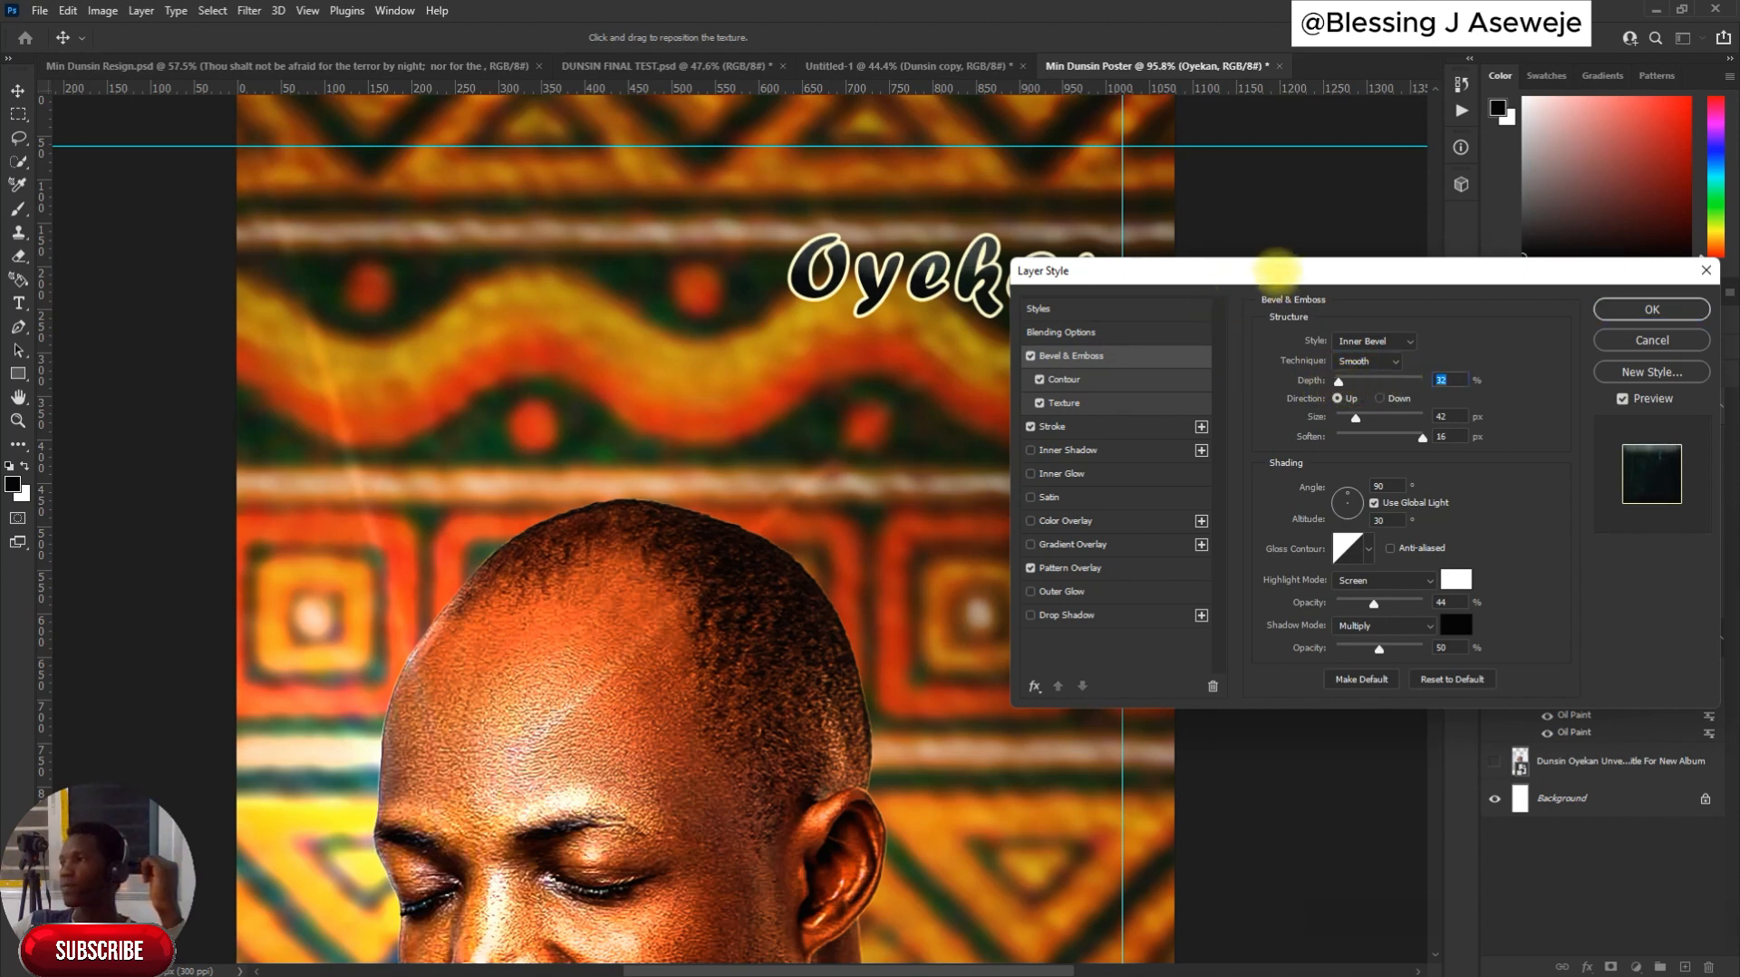
left_click_drag(1274, 269, 1174, 412)
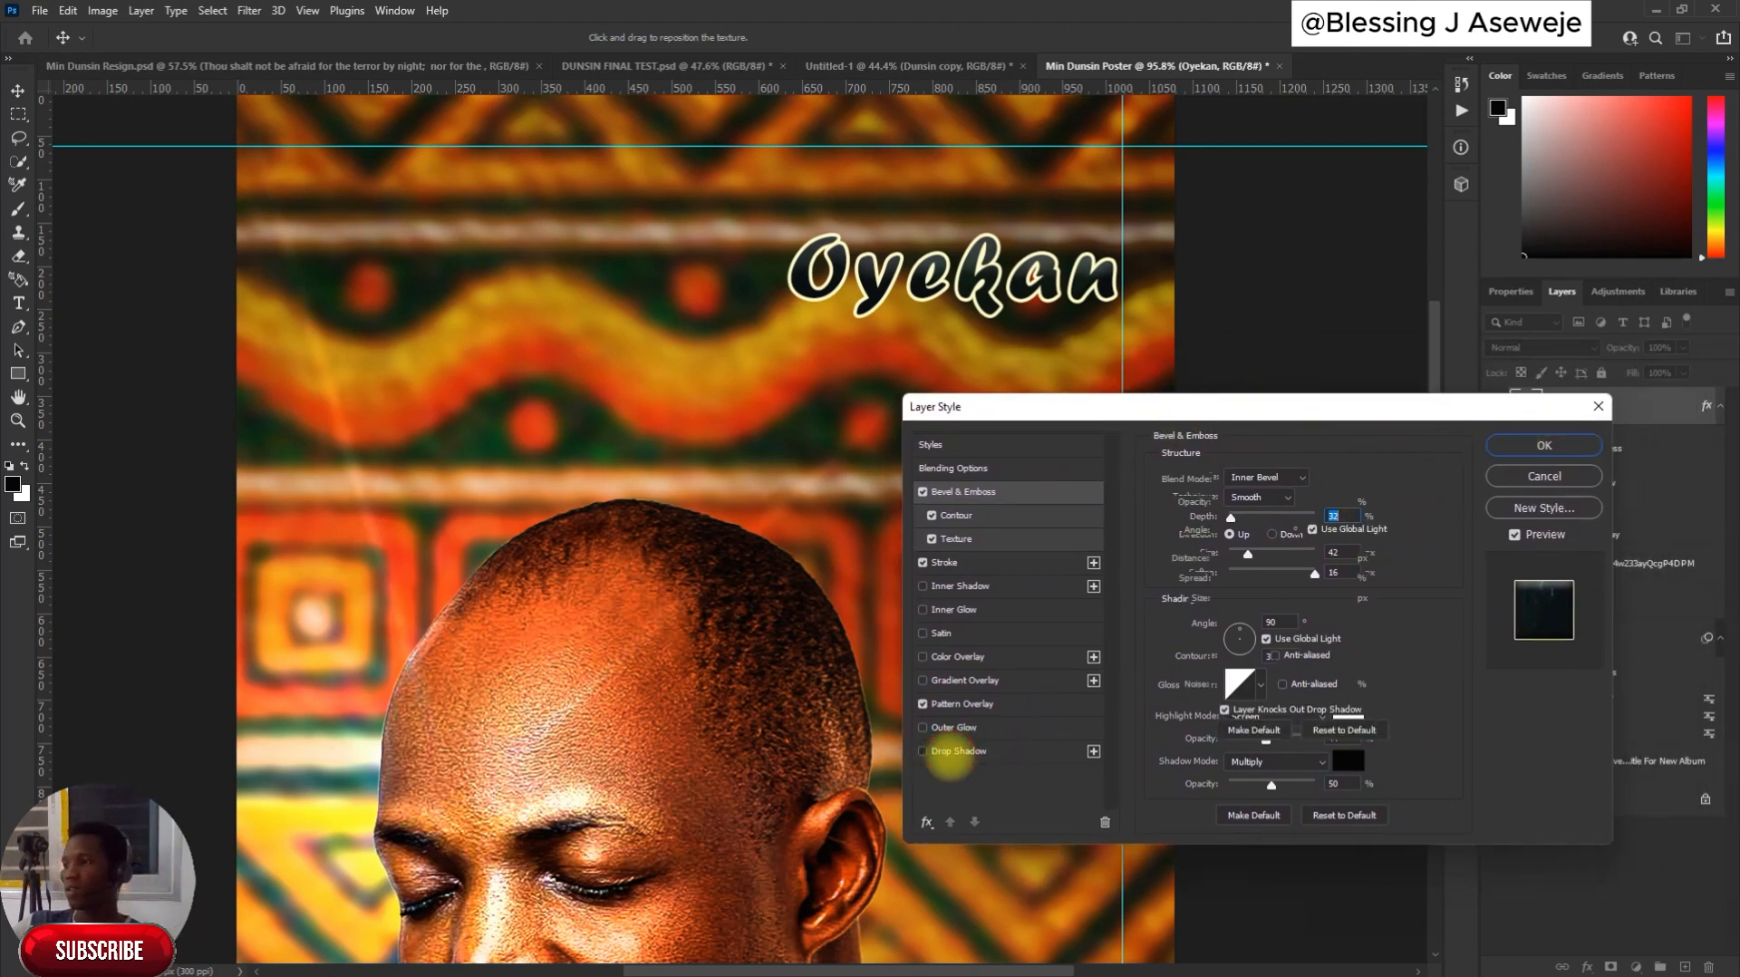
left_click(956, 751)
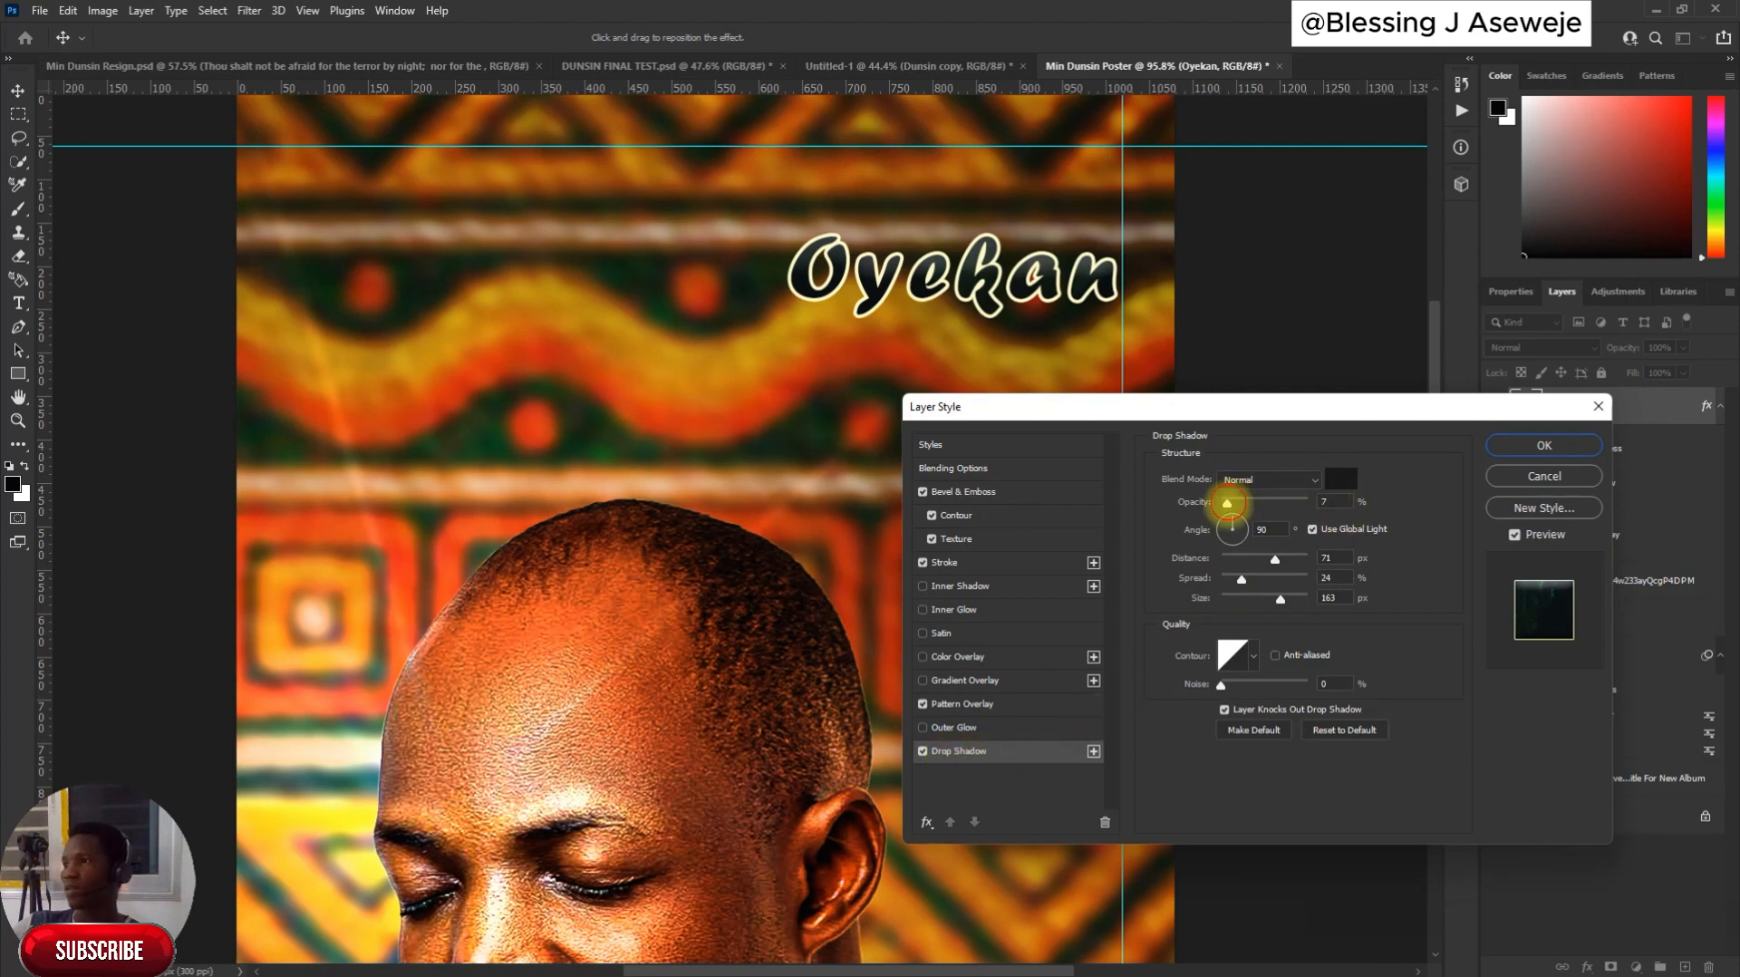
mouse_move(1228, 503)
left_mouse_down()
mouse_move(1269, 504)
mouse_move(1223, 559)
mouse_move(1260, 502)
mouse_move(1241, 502)
left_mouse_up()
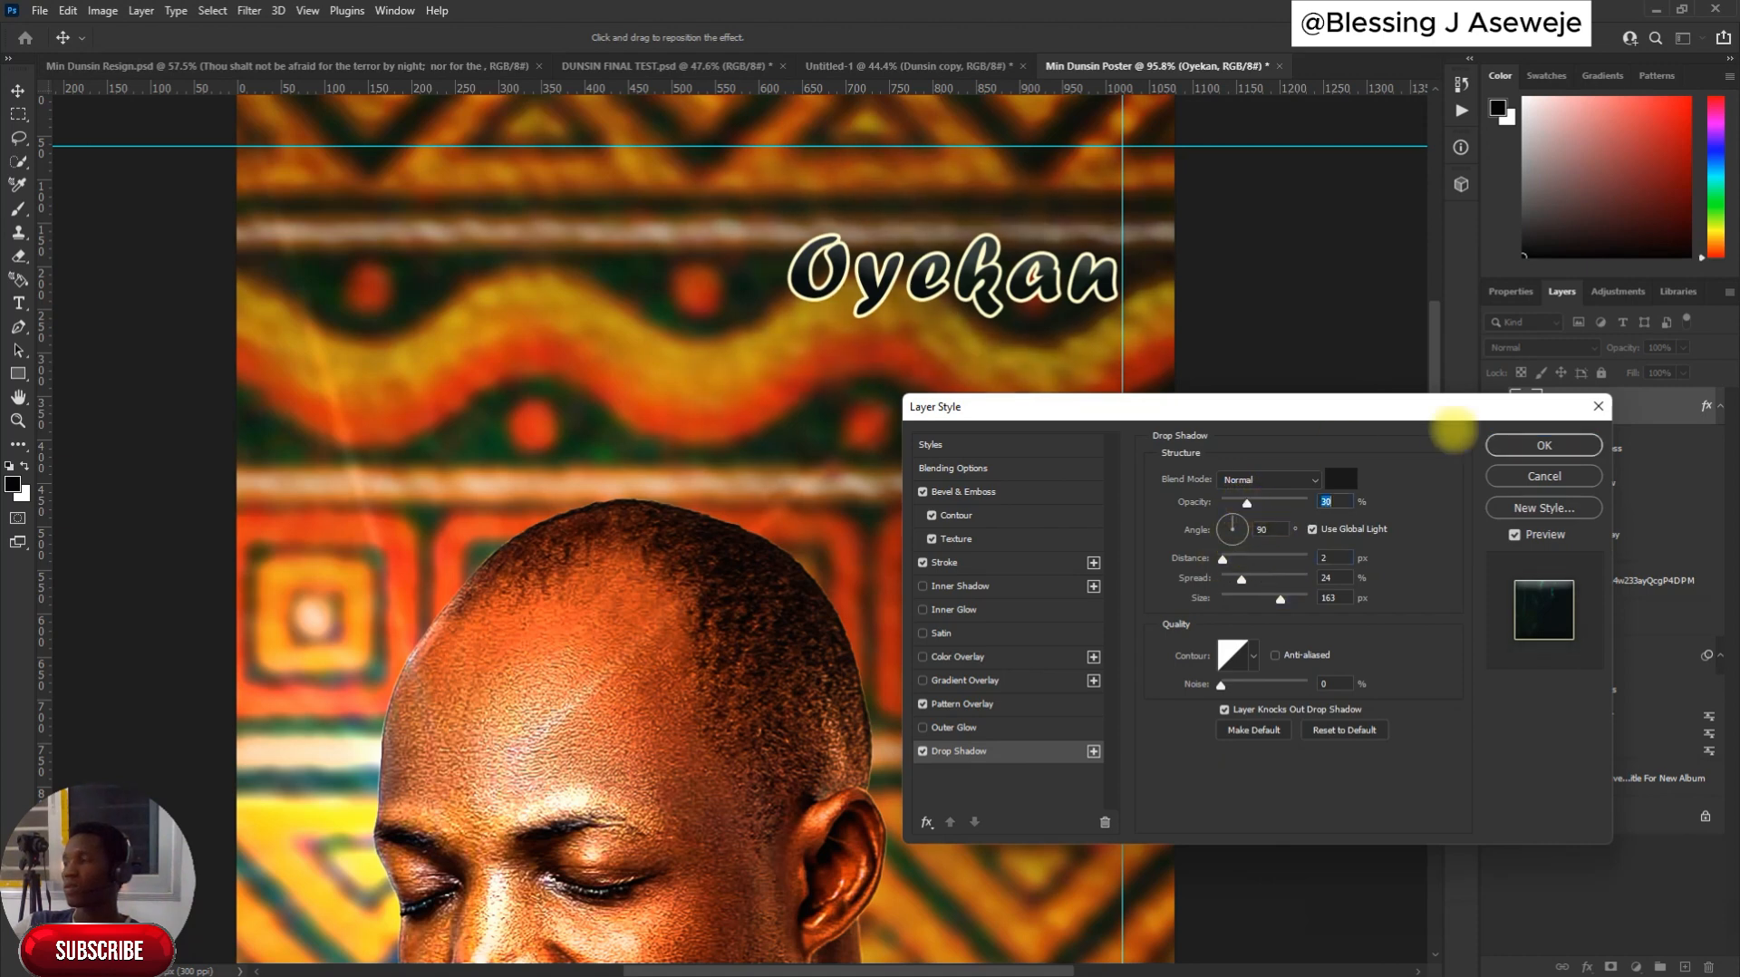
left_click(1532, 443)
Duplicate the styled "Oyekan" lettering and place the copy just above the original at the upper guide
scroll(1194, 336, "down", 3)
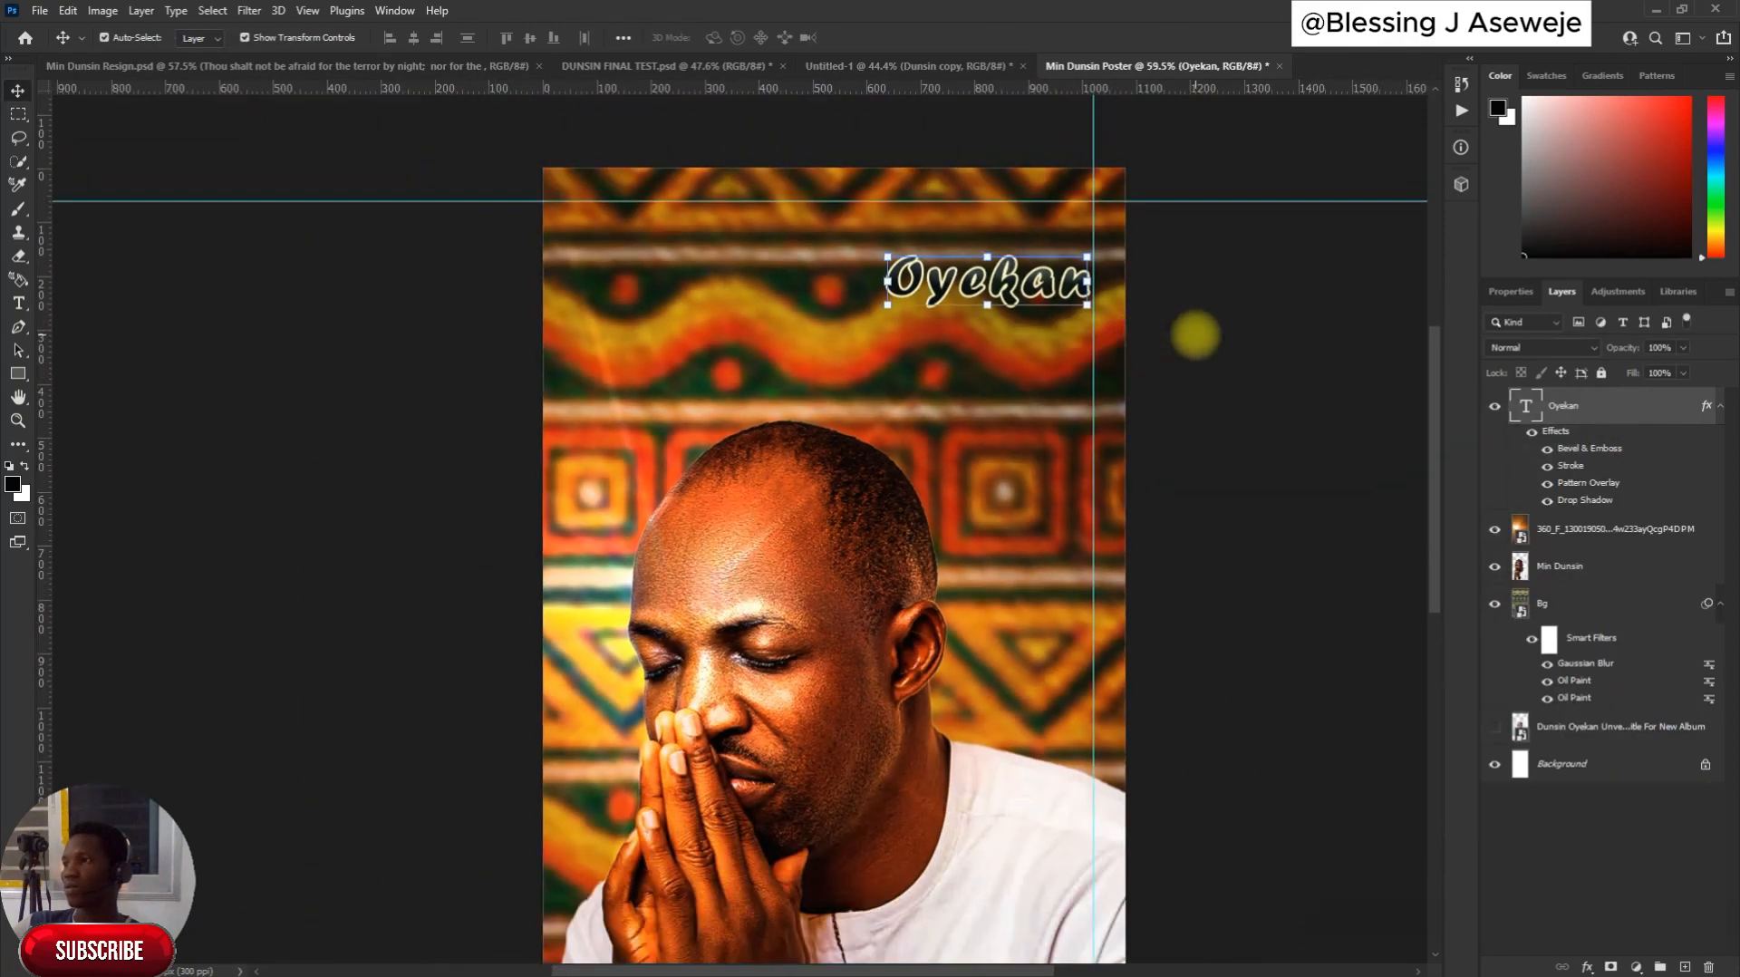
scroll(1194, 335, "down", 2)
scroll(866, 227, "up", 4)
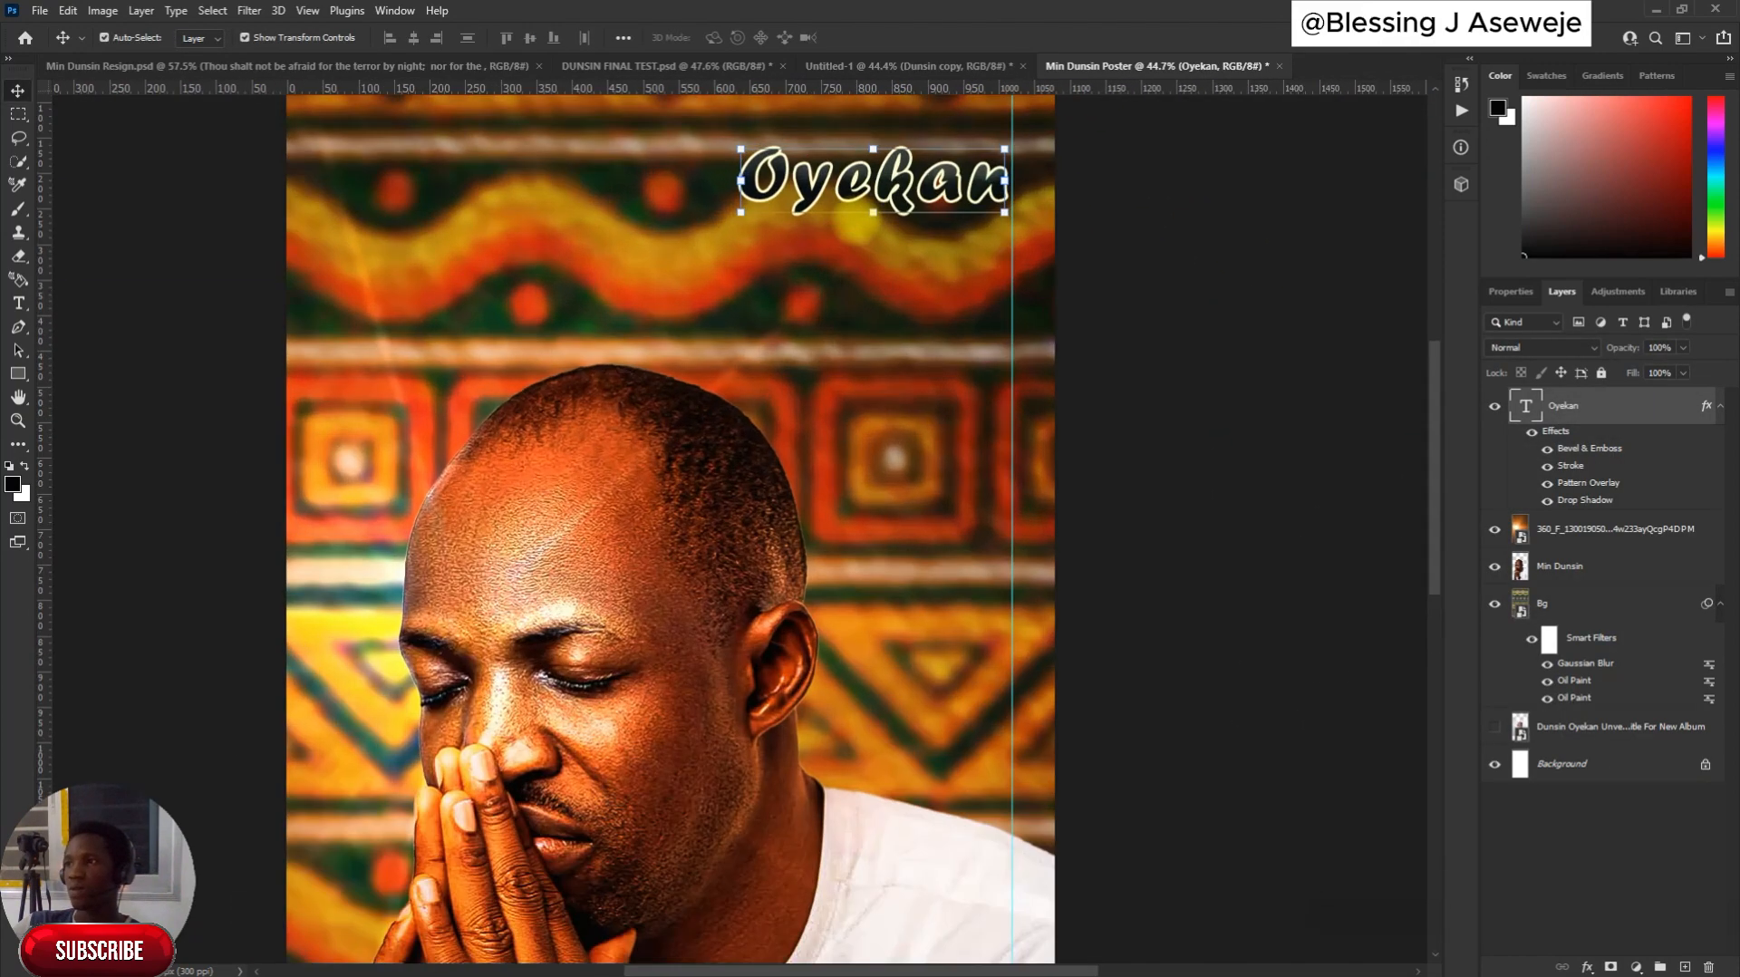
left_click(1095, 245)
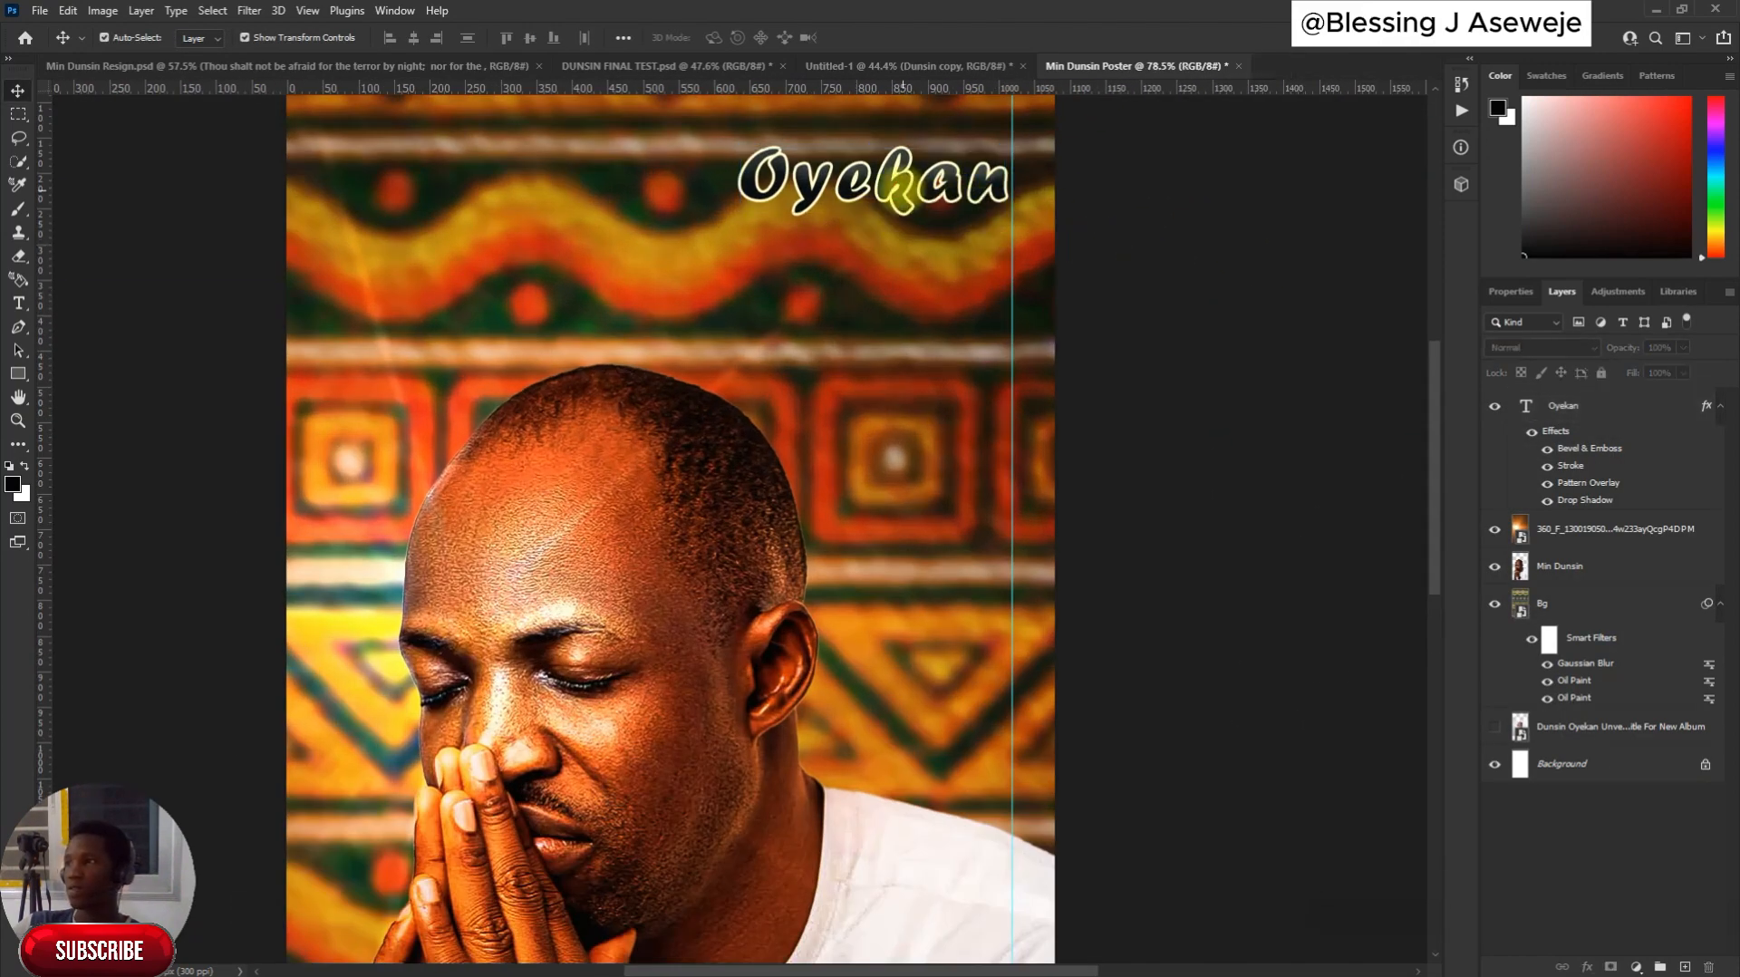
left_click(903, 190)
key("space")
left_click_drag(896, 185, 920, 349)
scroll(871, 528, "up", 5)
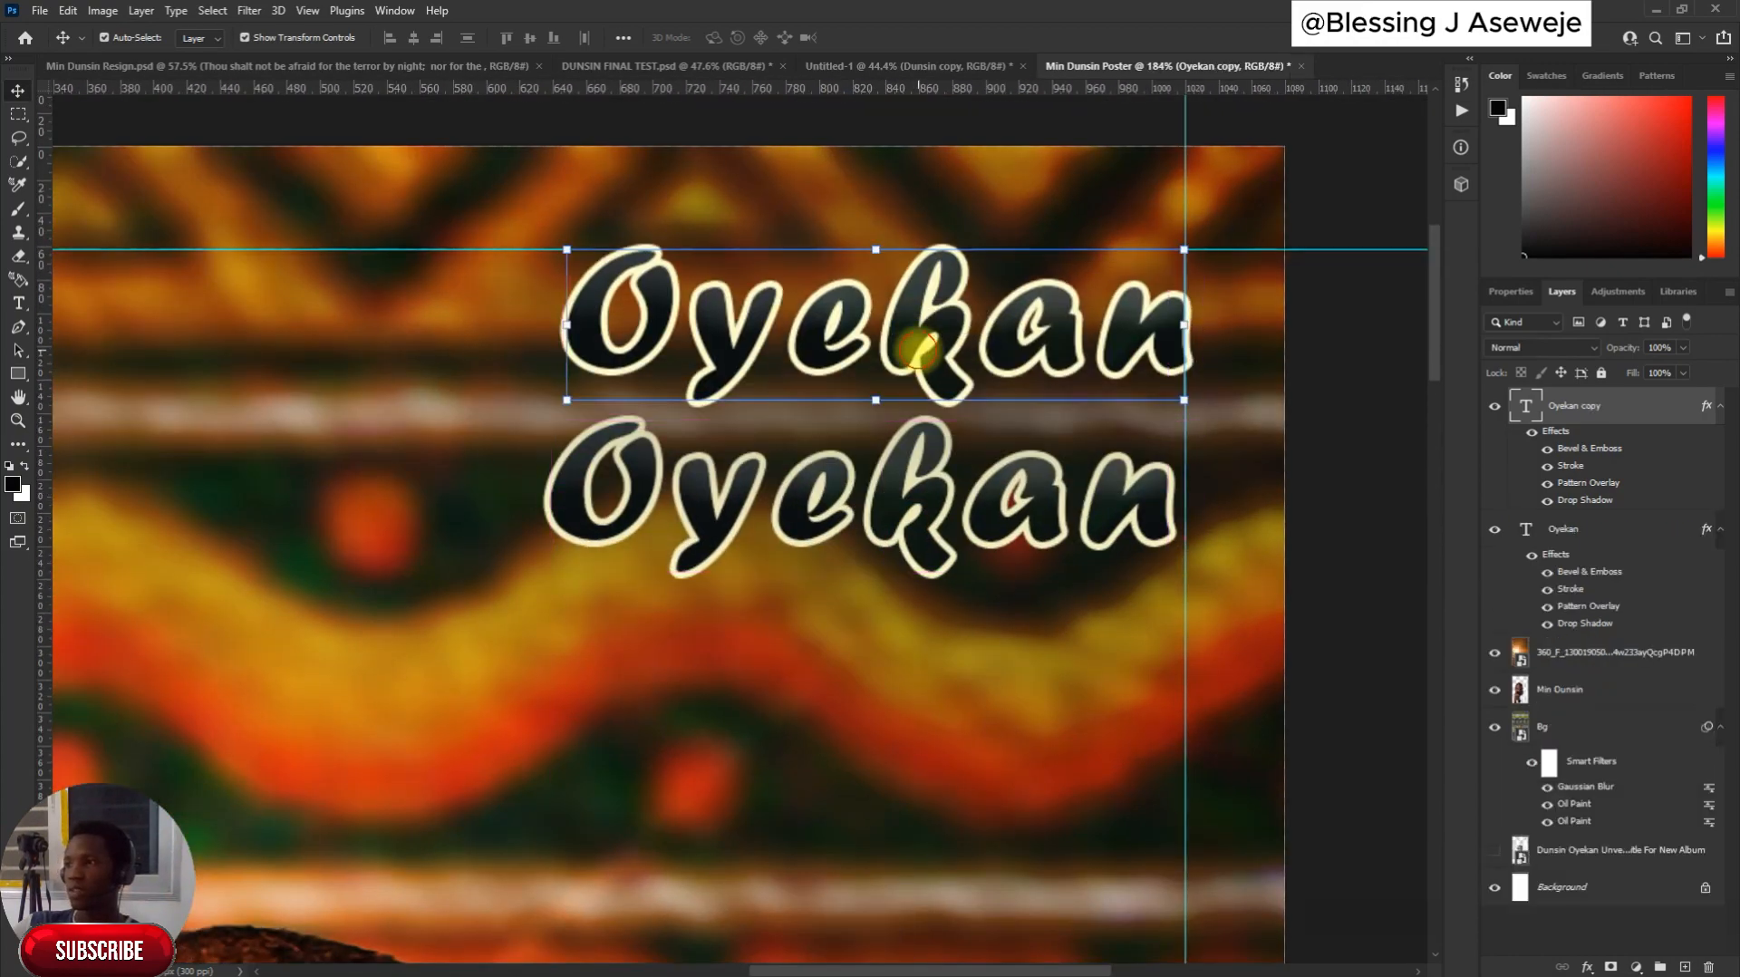
Replace the text of the upper "Oyekan" copy with "Min Dunsin"
double_click(920, 349)
key("ctrl+a")
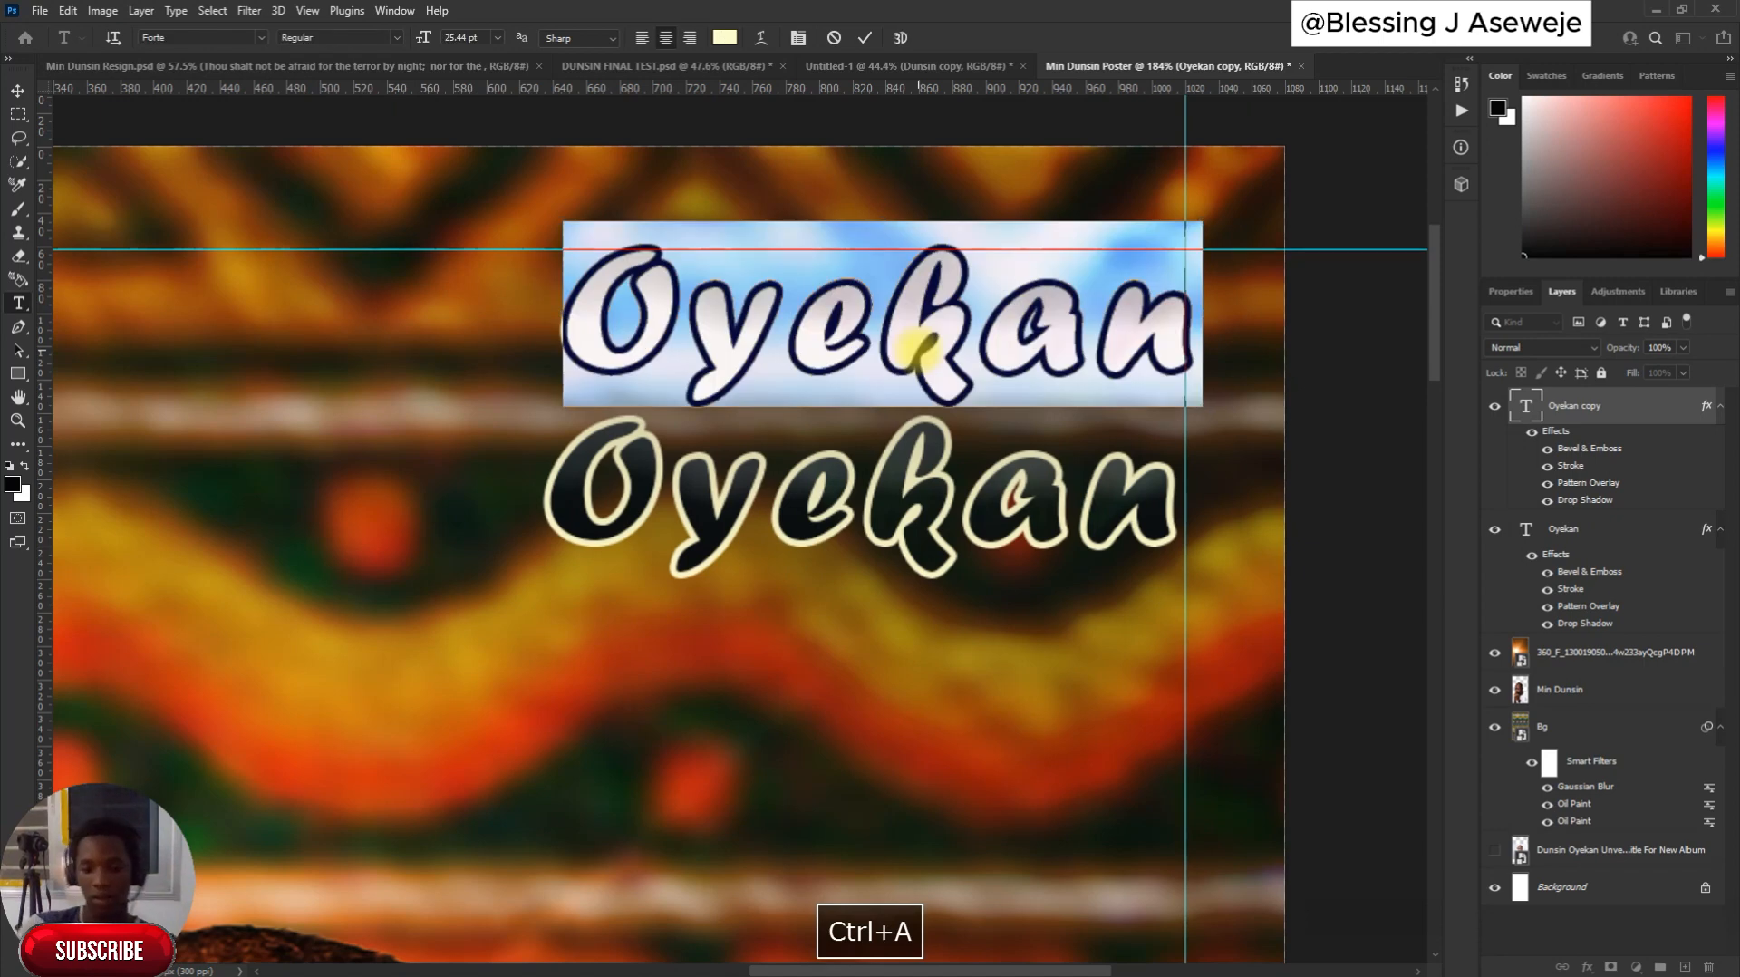
type("Min")
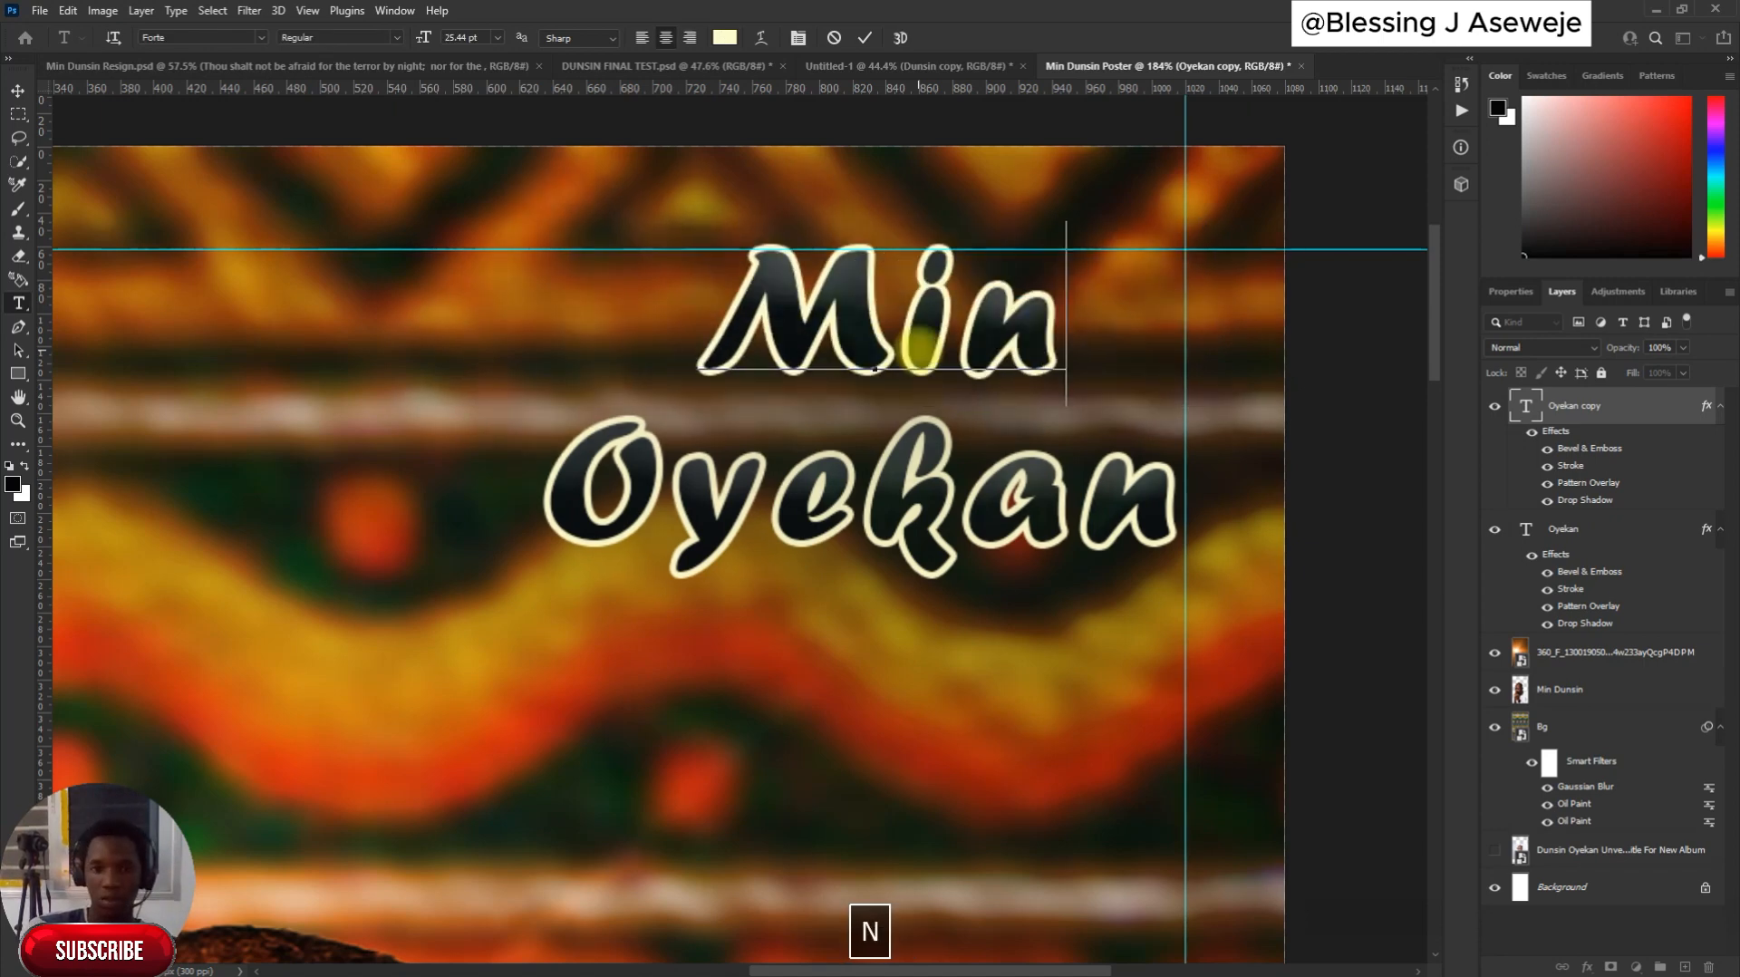
type(" DN")
key("BackSpace")
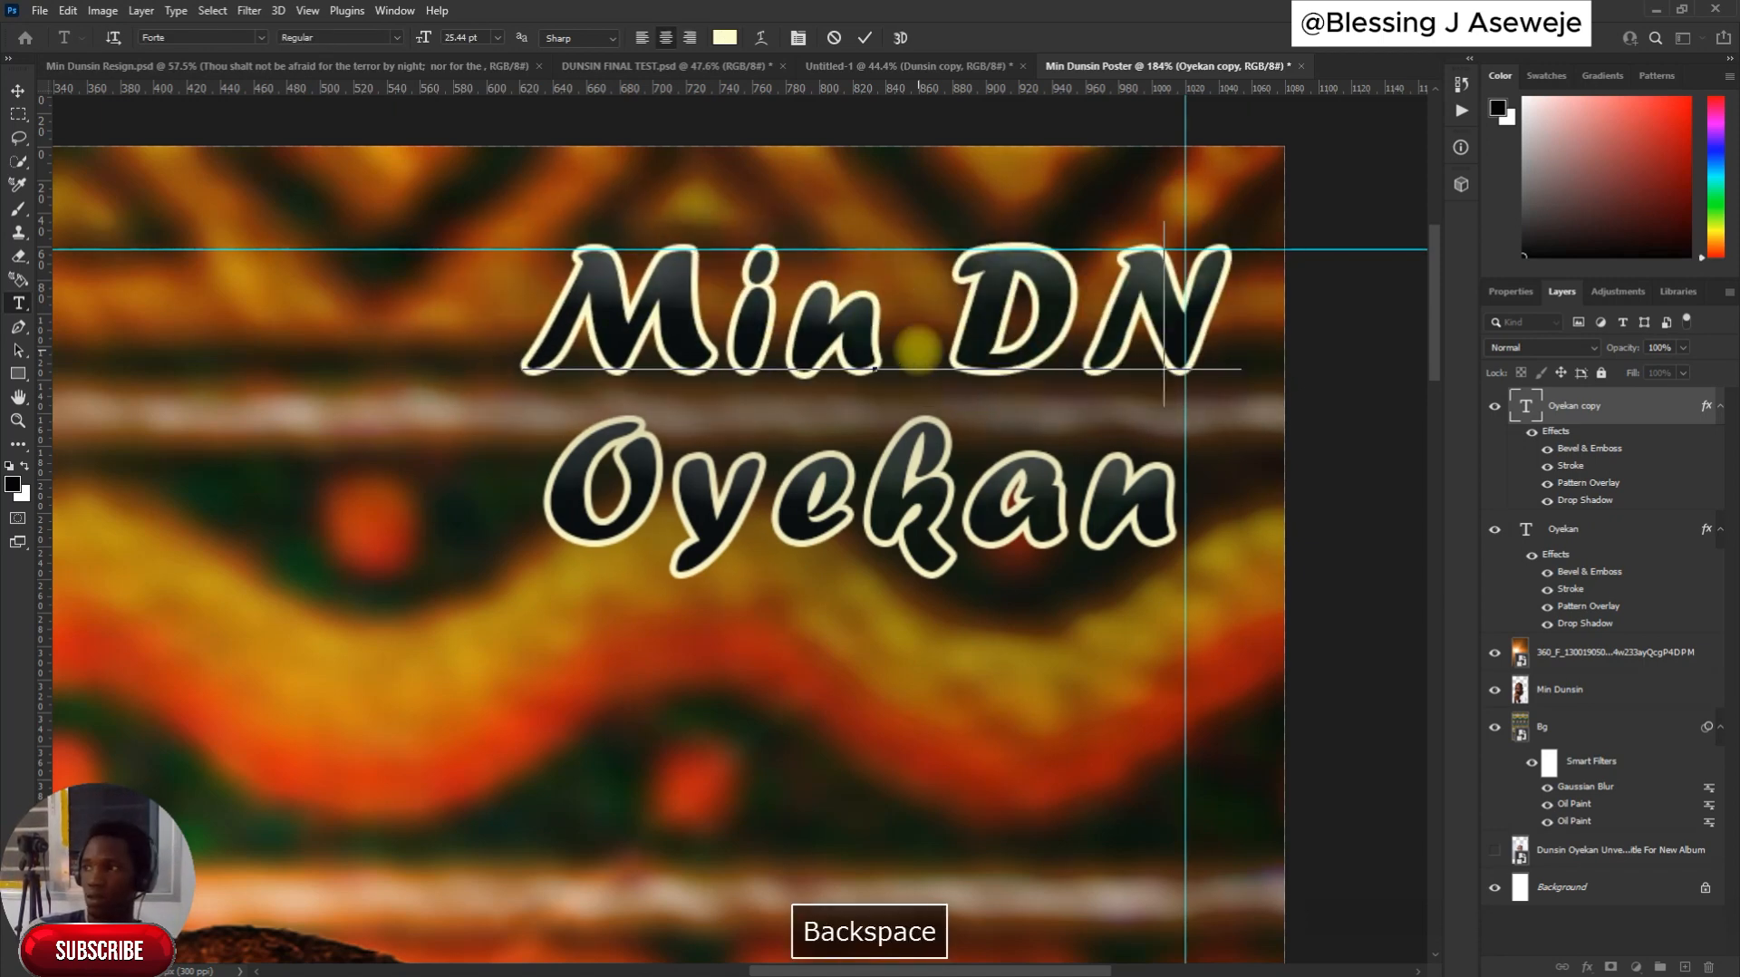
type("unsi")
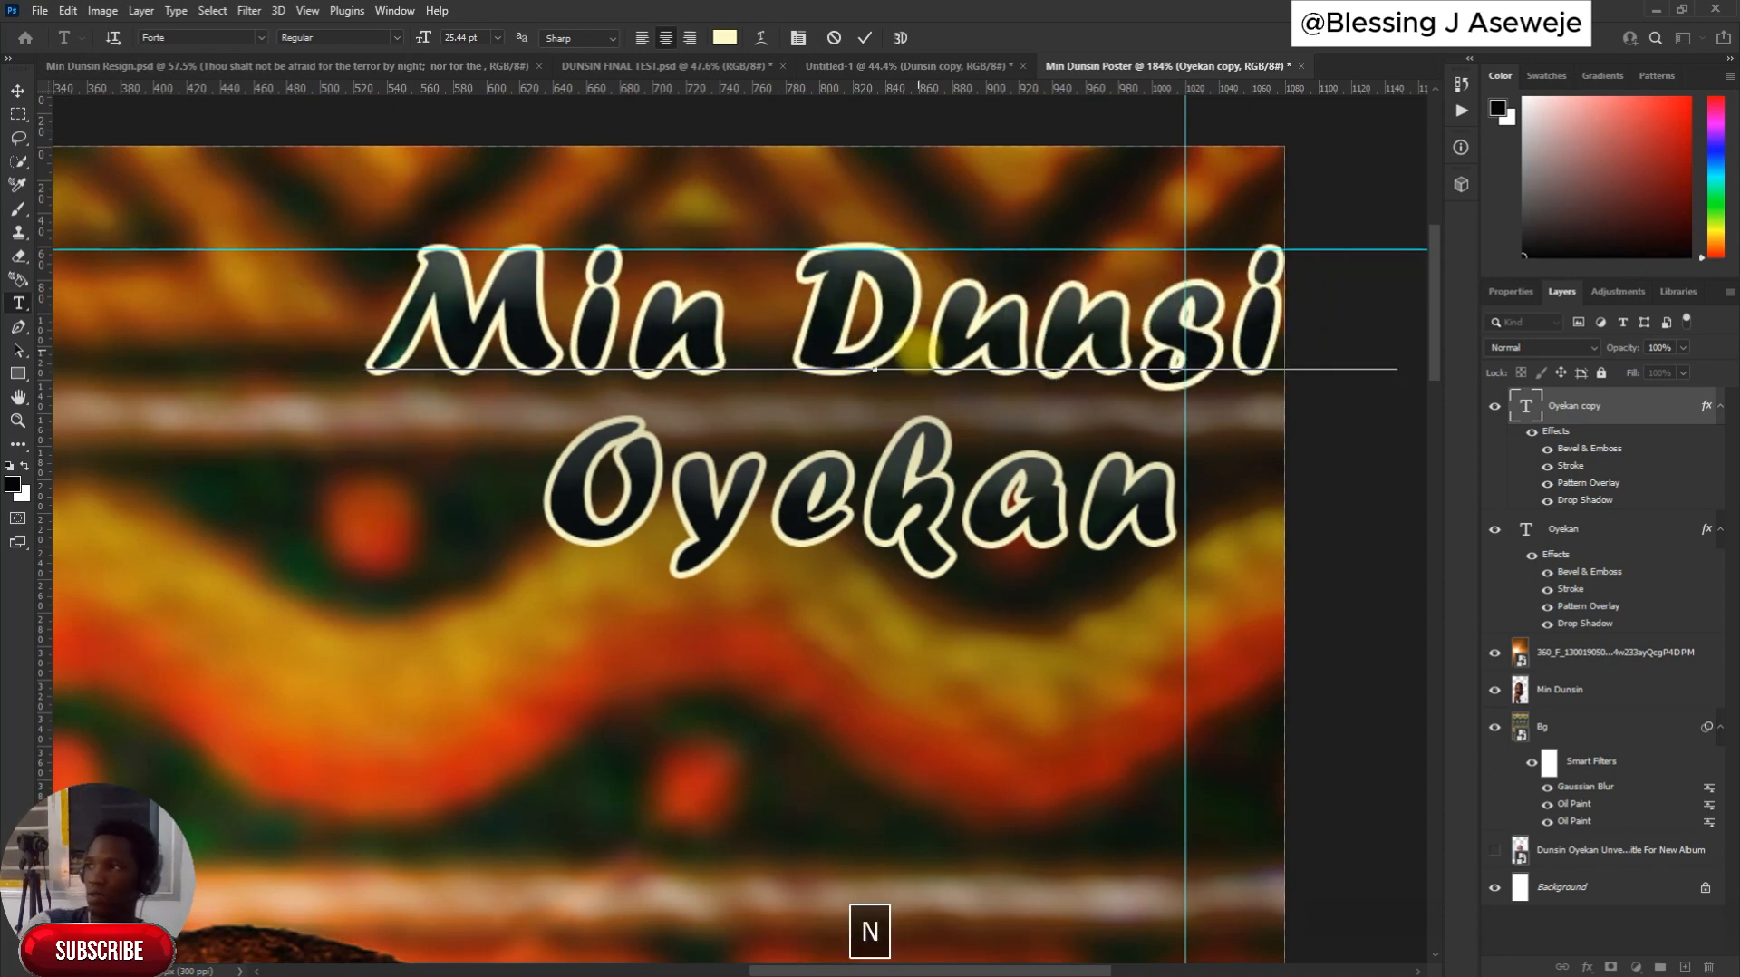
left_click(865, 38)
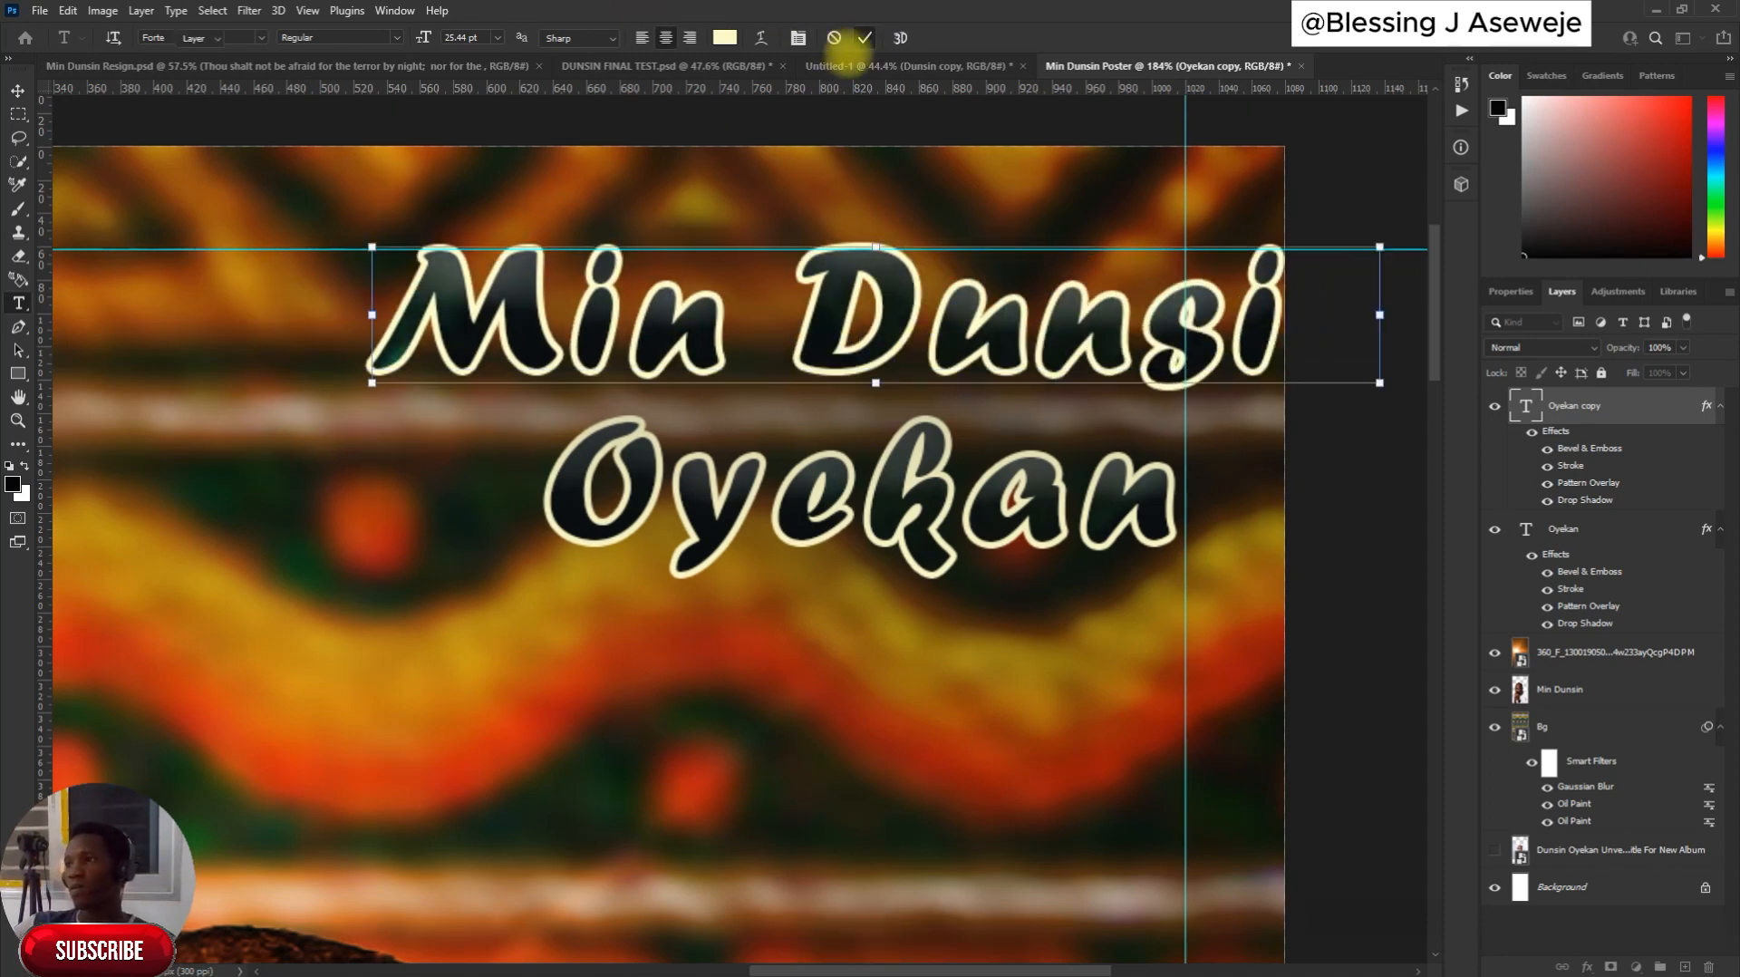
Scale the "Min Dunsin" text down to about 39% and place it just above the "Oyekan" lettering
key("v")
left_click_drag(370, 245, 496, 311)
left_click_drag(841, 342, 626, 359)
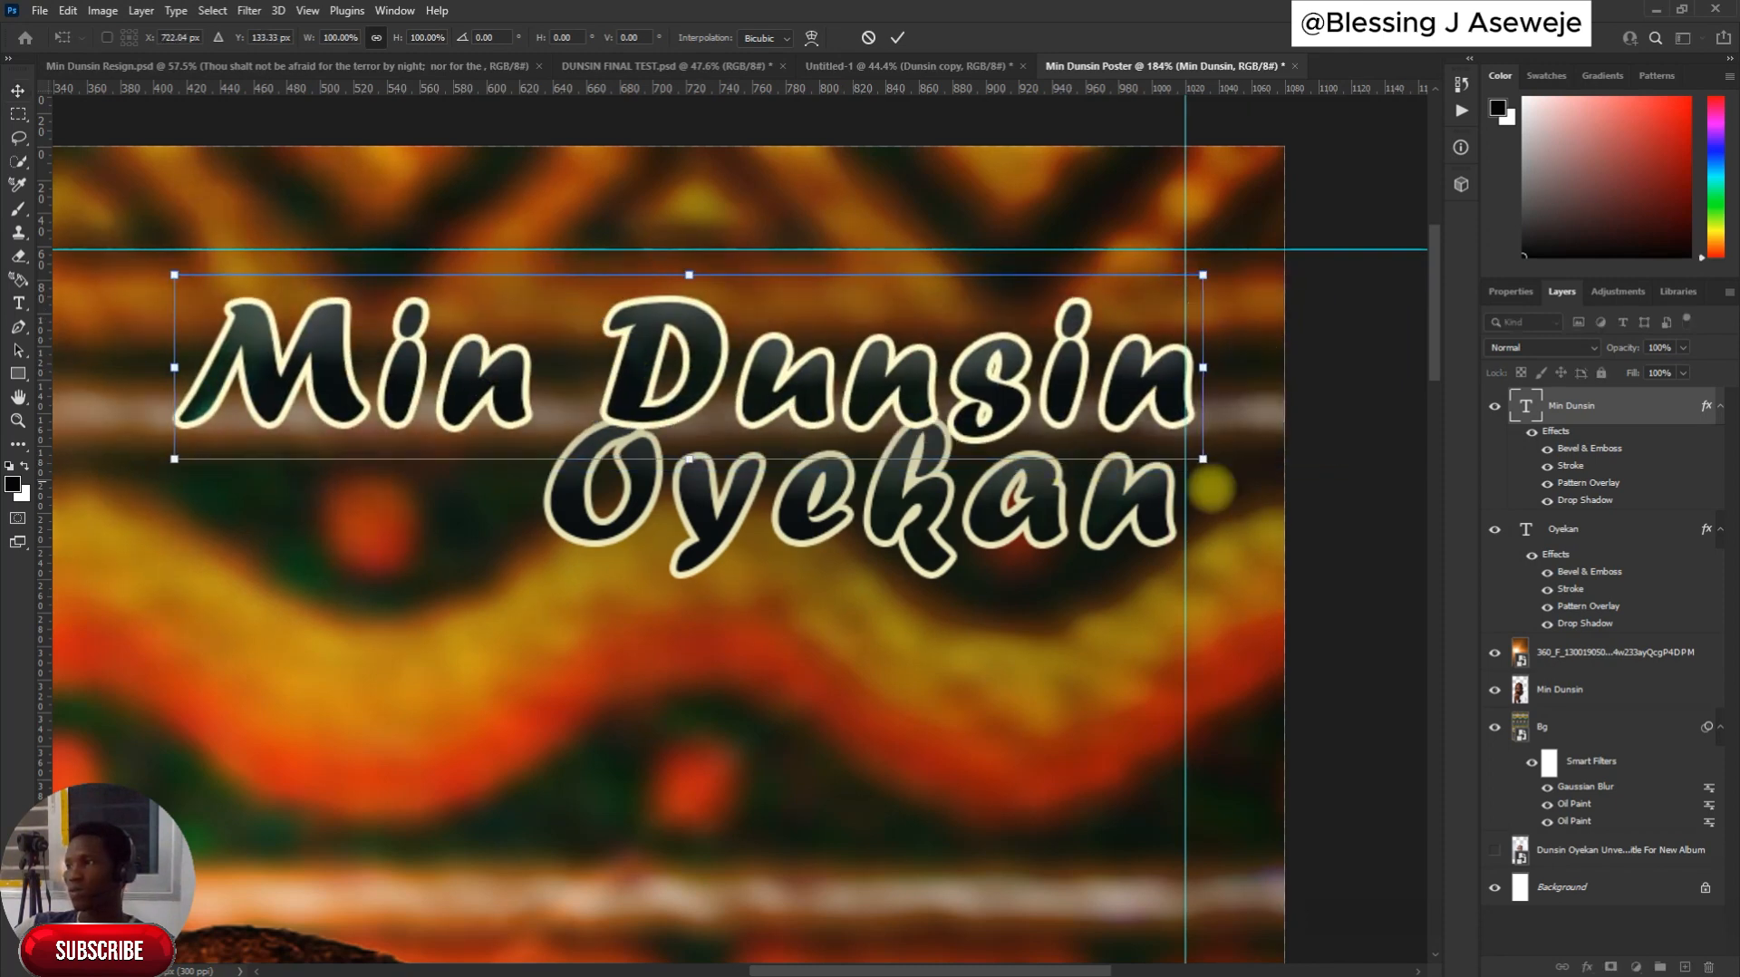
left_click_drag(1202, 458, 588, 349)
left_click_drag(469, 318, 1019, 372)
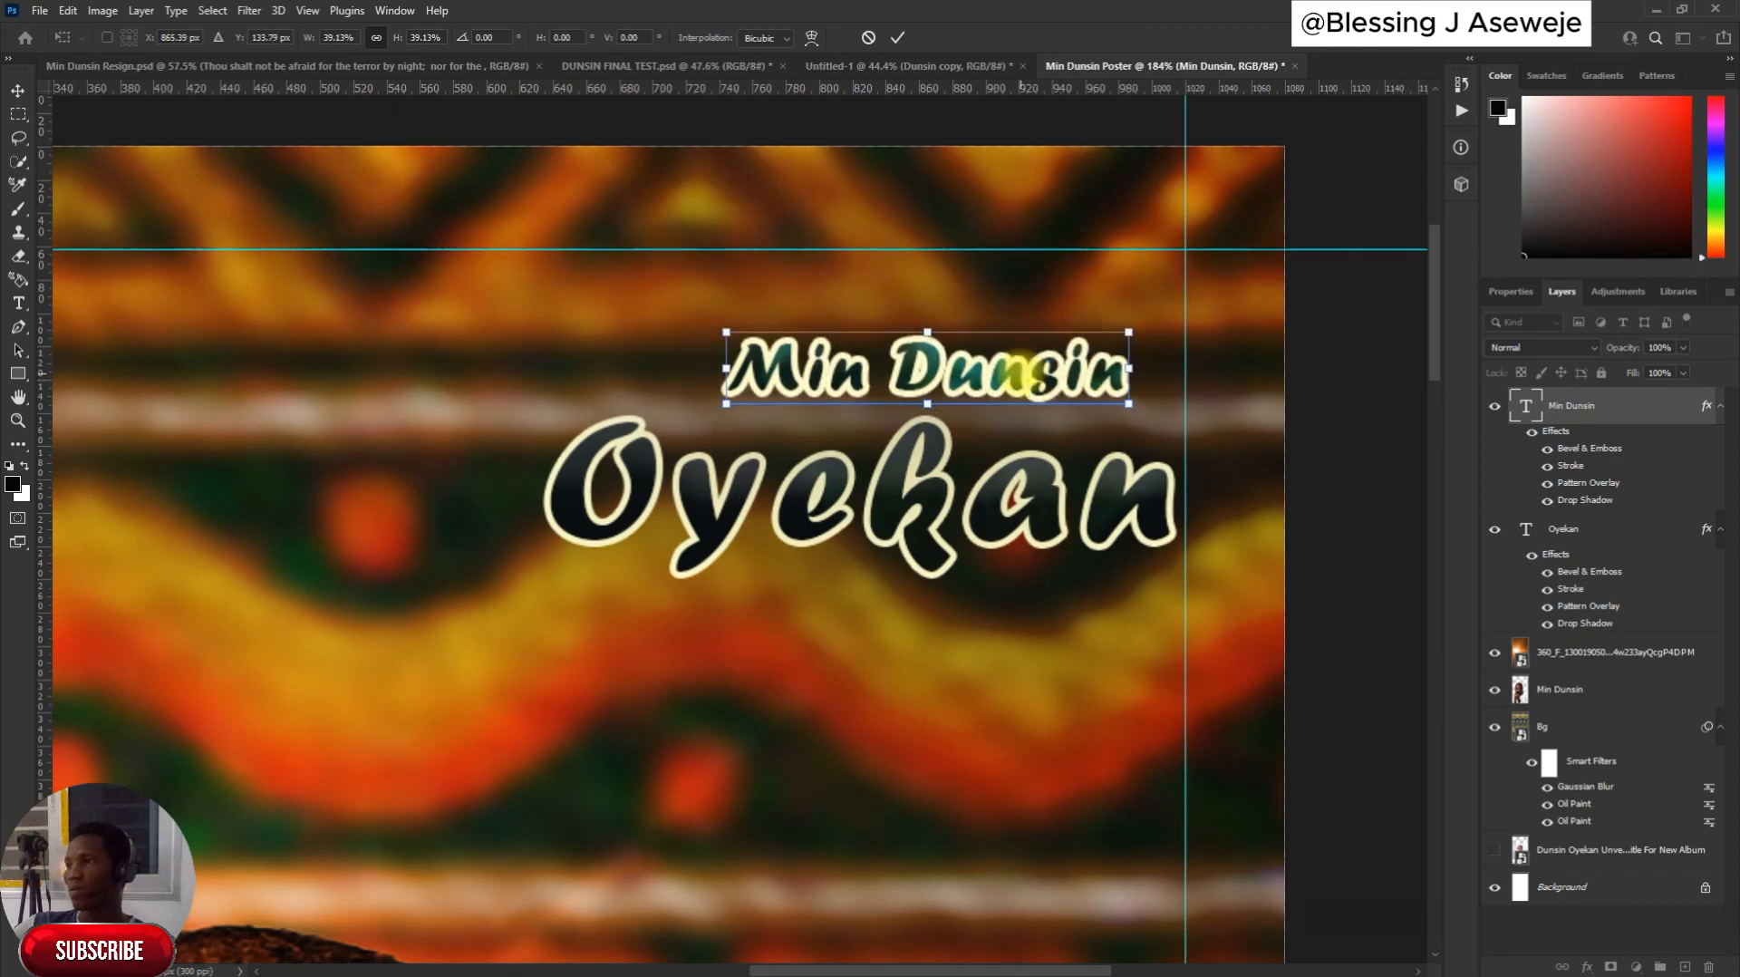
left_click(898, 38)
scroll(1042, 389, "down", 3)
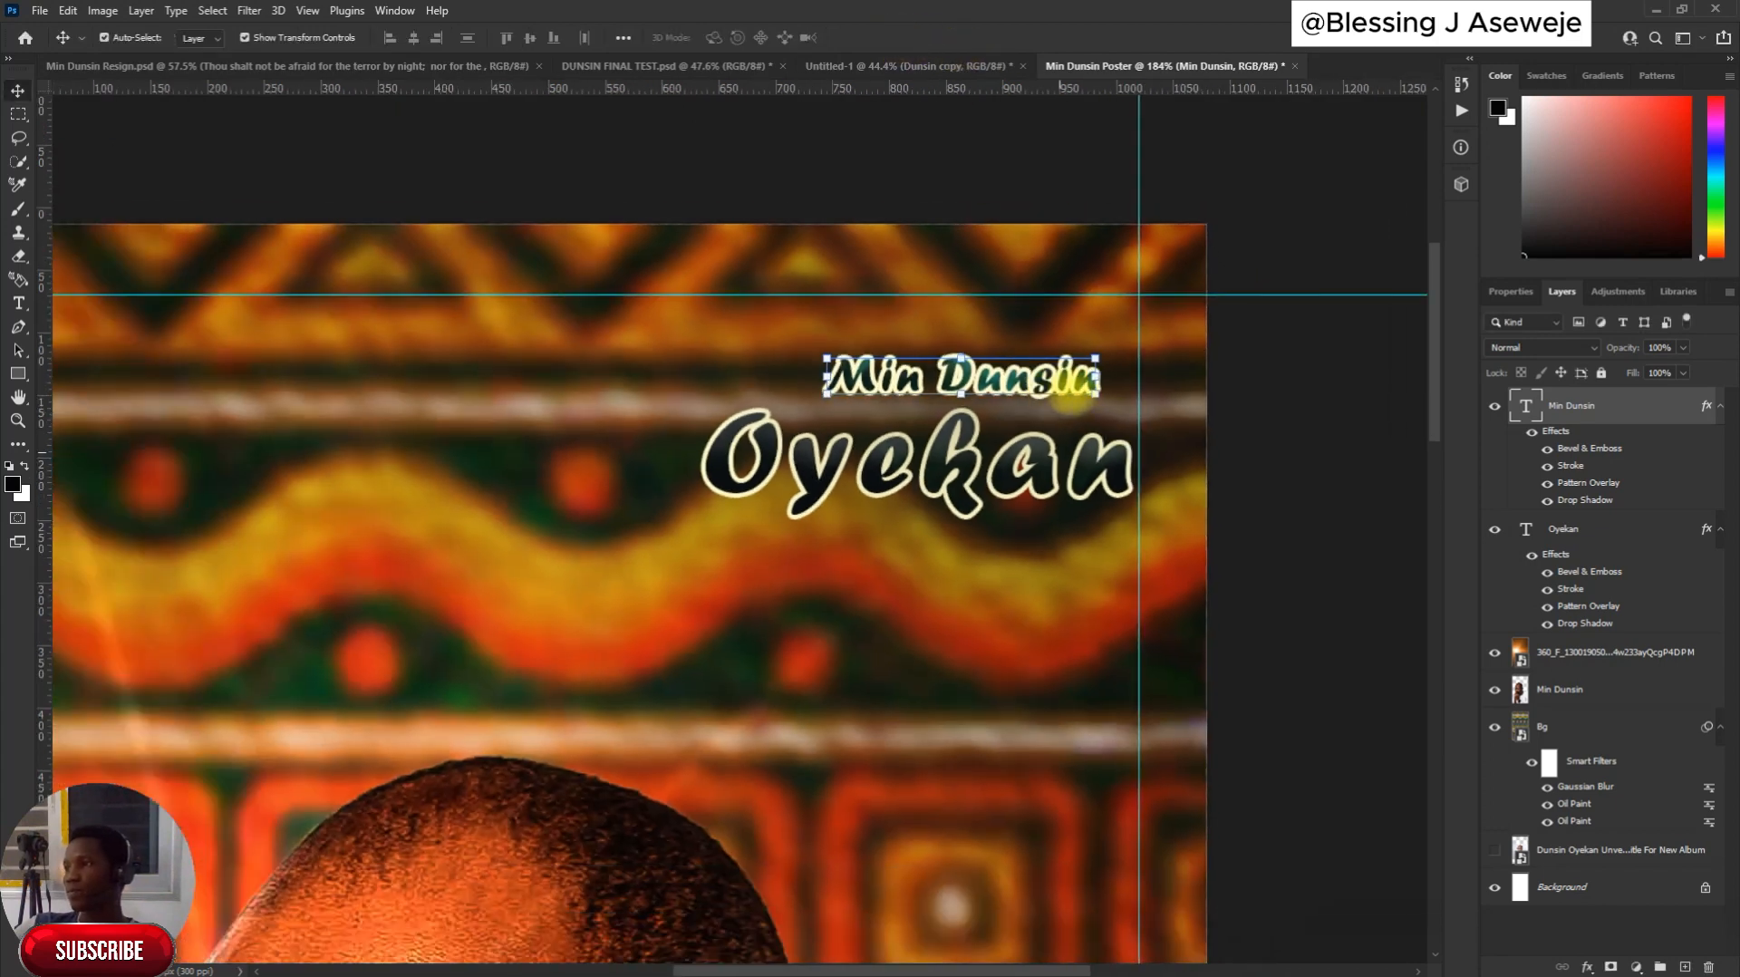
left_click_drag(1039, 381, 997, 383)
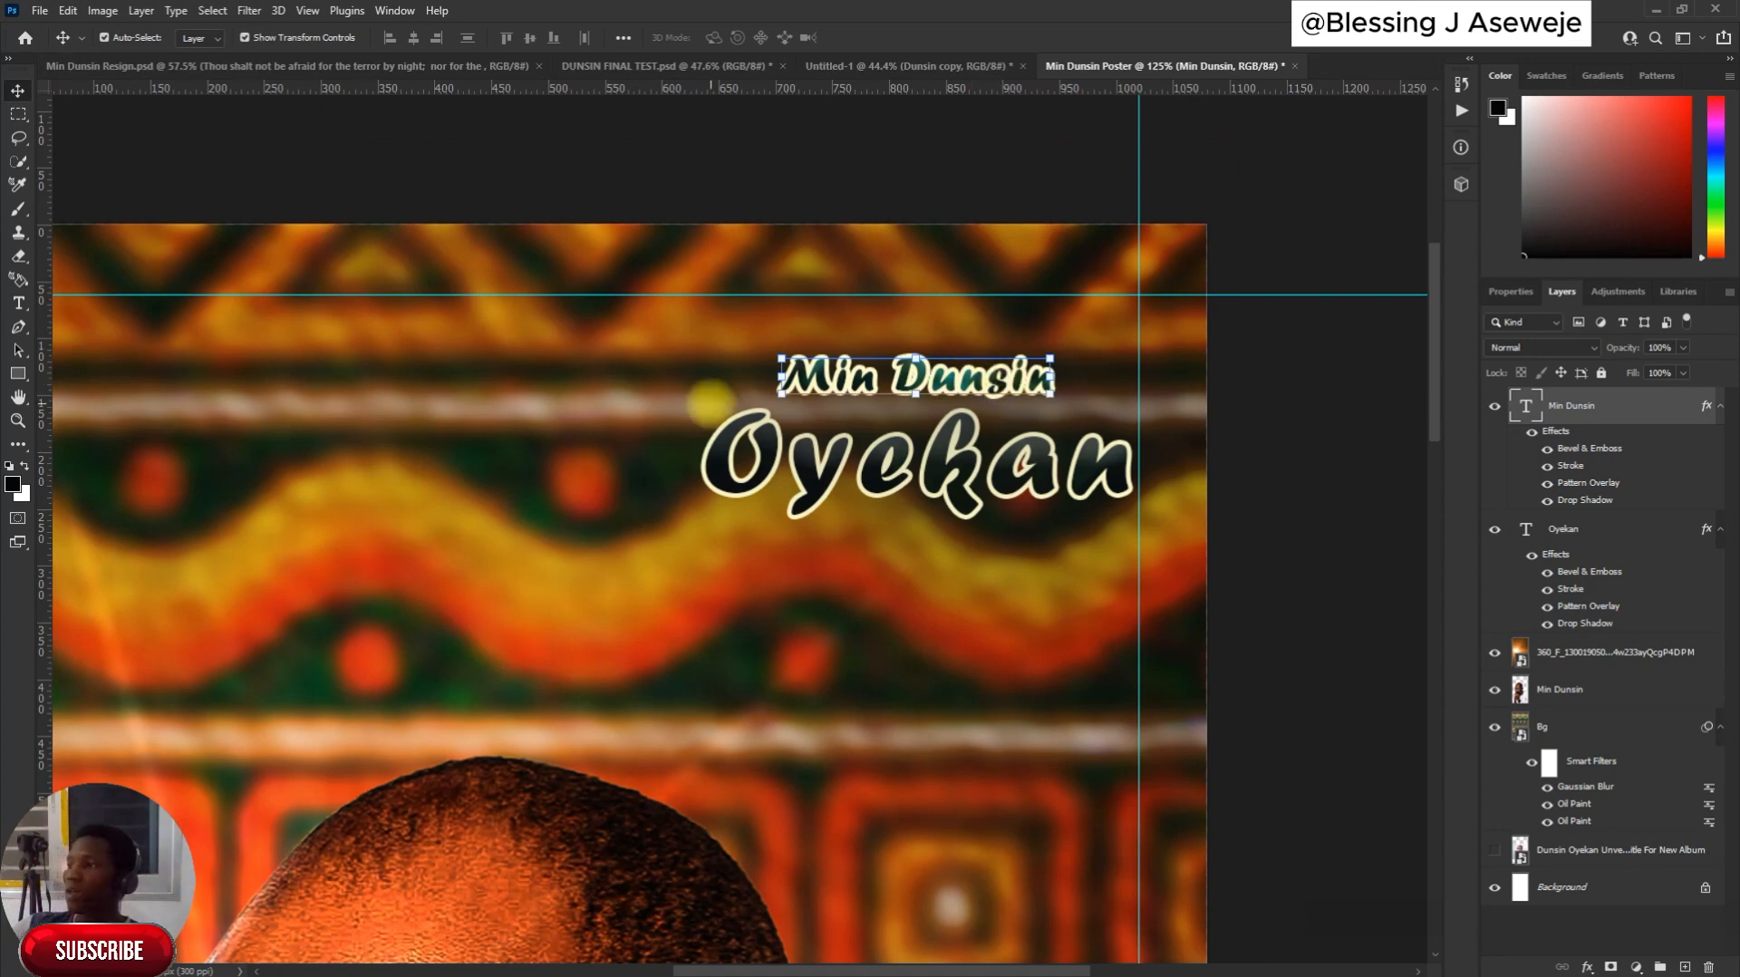
Change the font of the "Min Dunsin" text to Book Antiqua Bold Italic
double_click(984, 379)
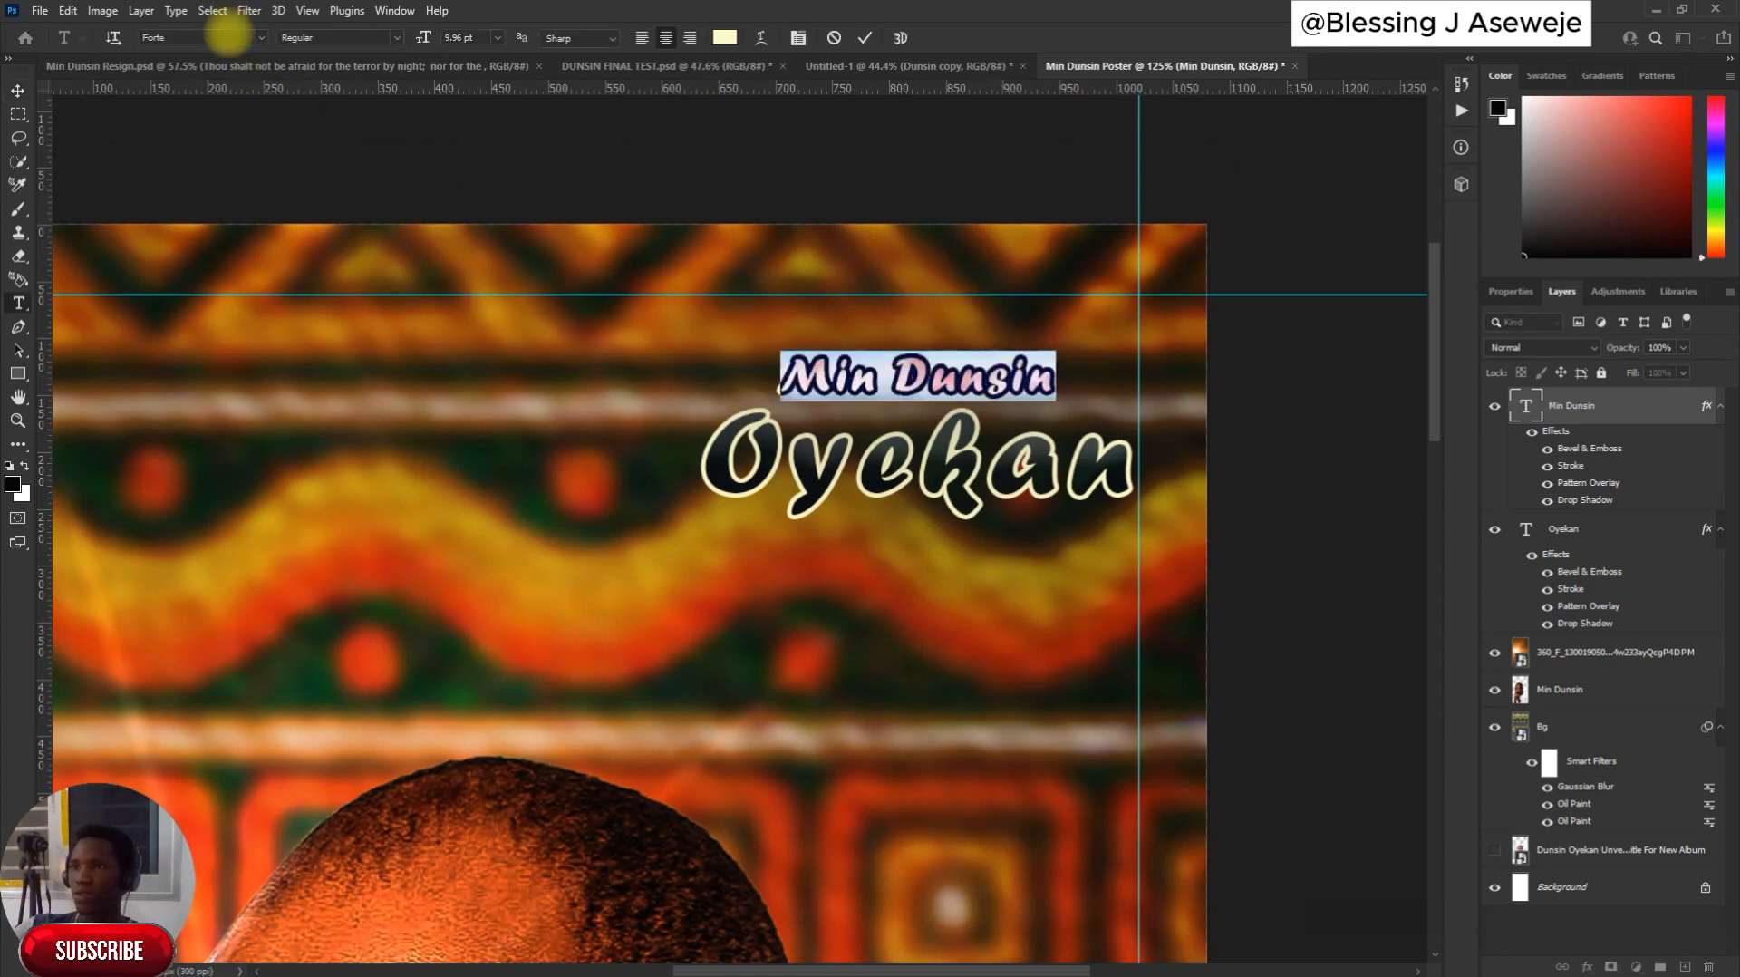
type("book")
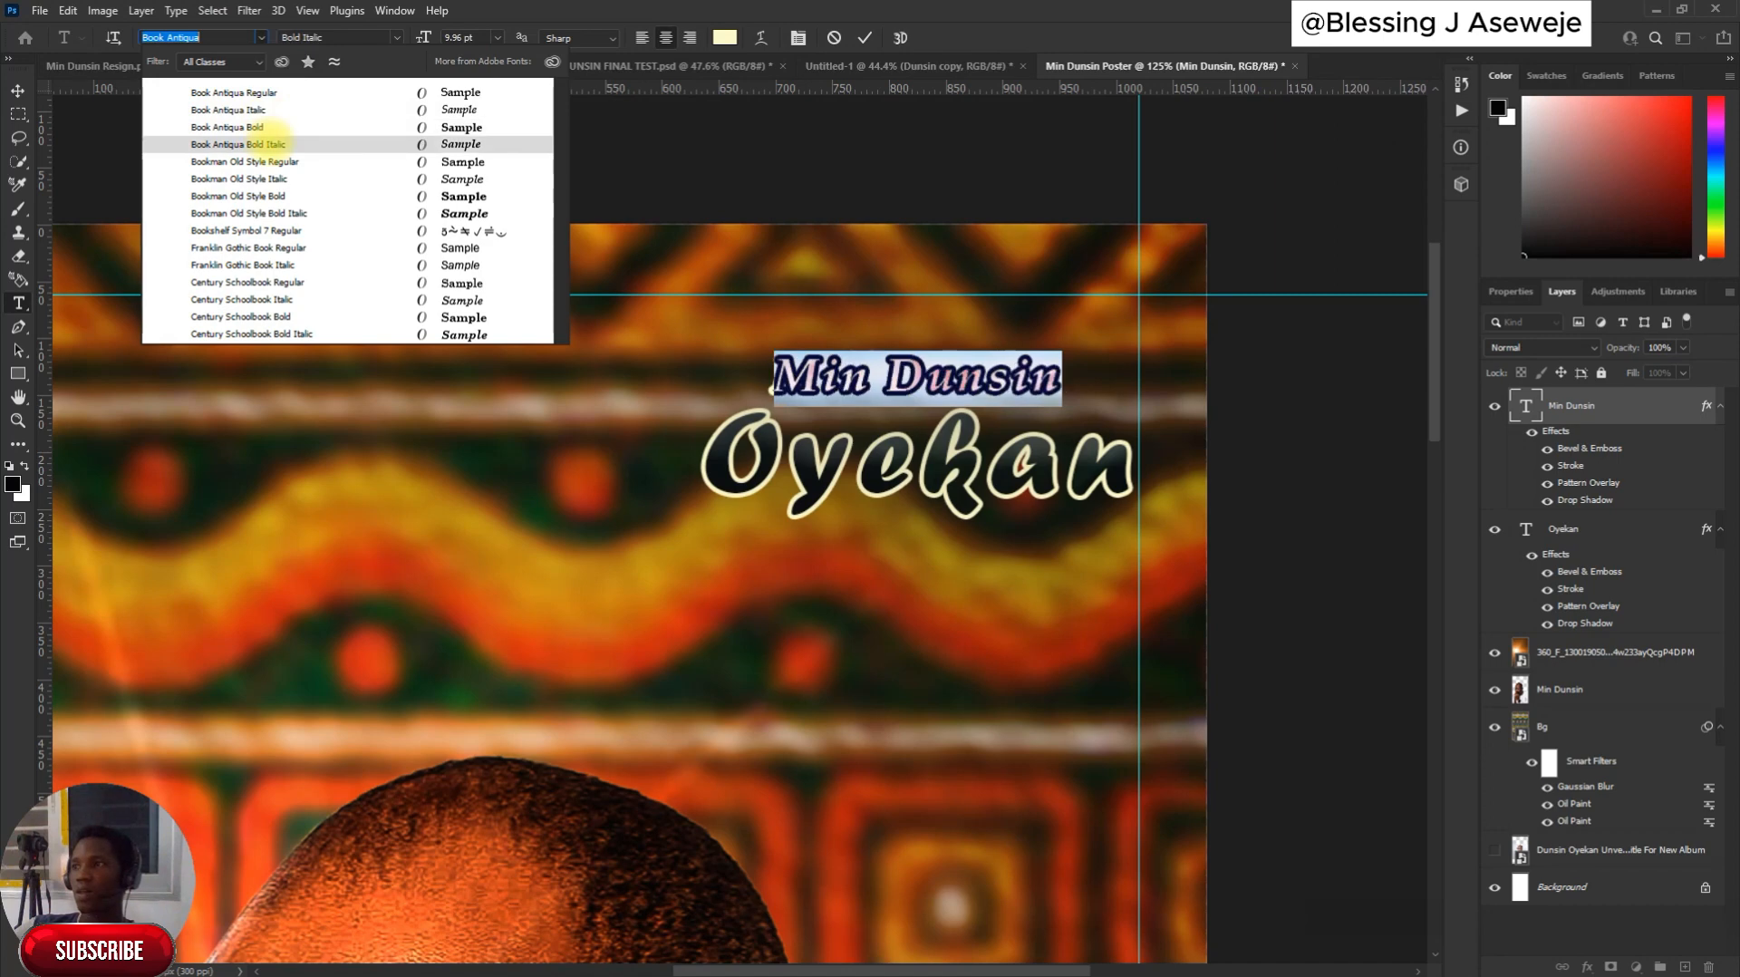
left_click(272, 144)
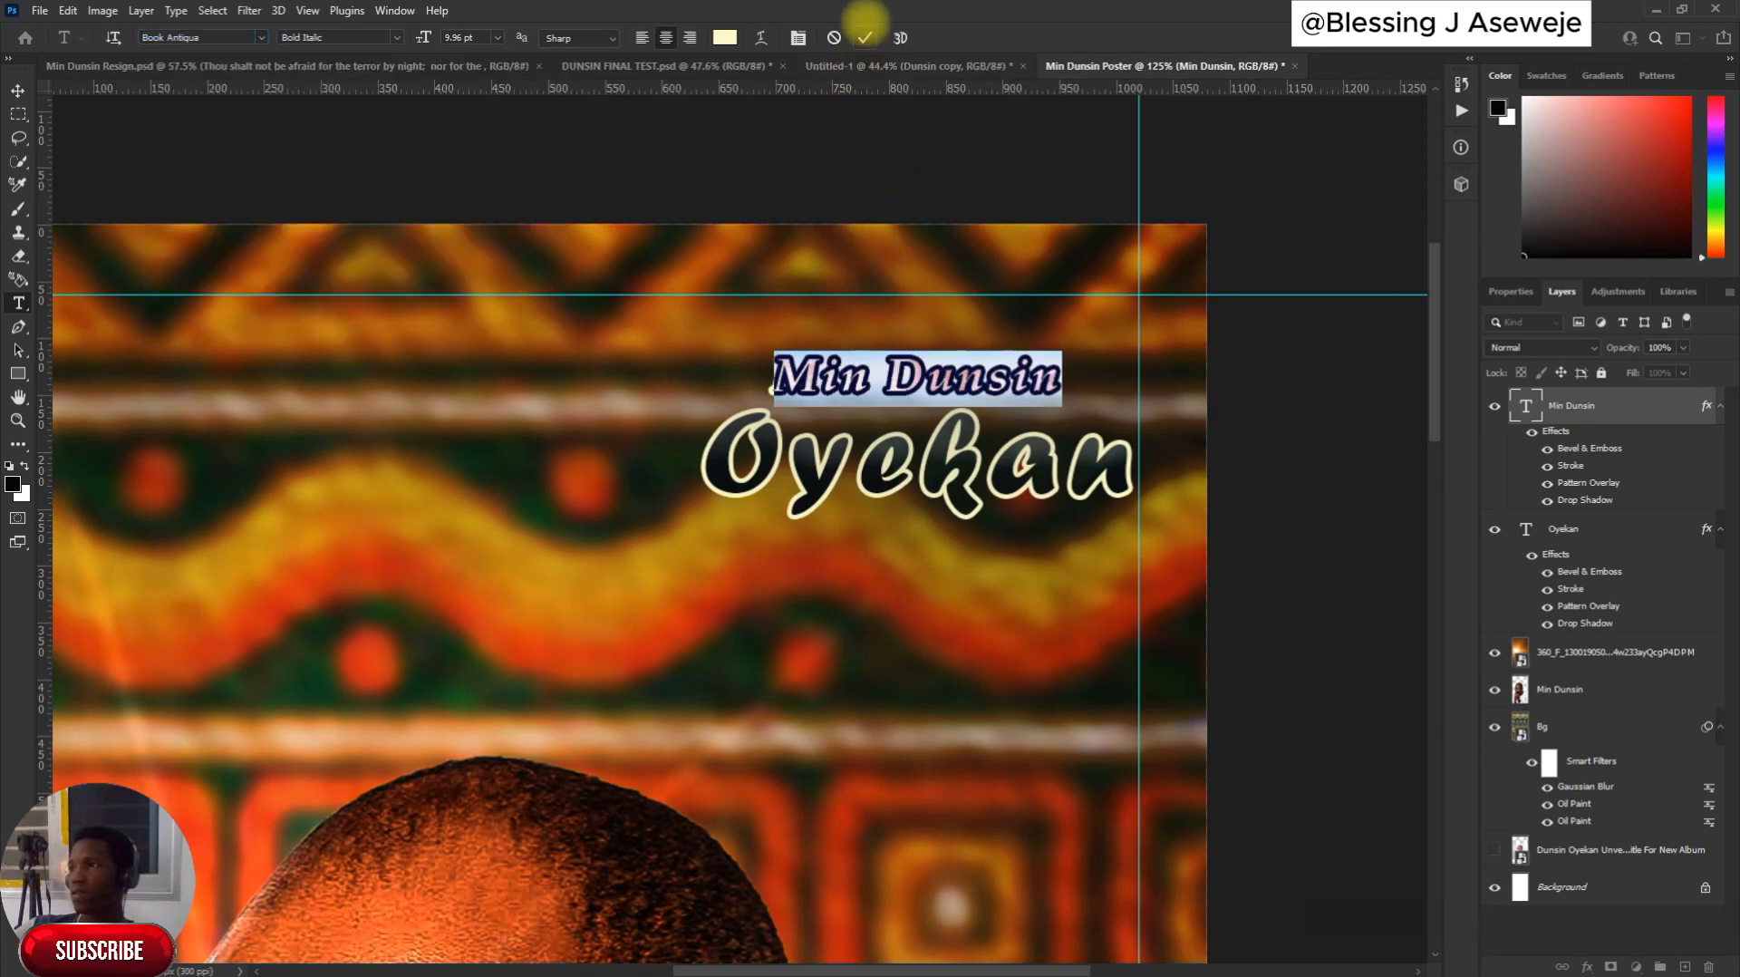
left_click(865, 37)
key("v")
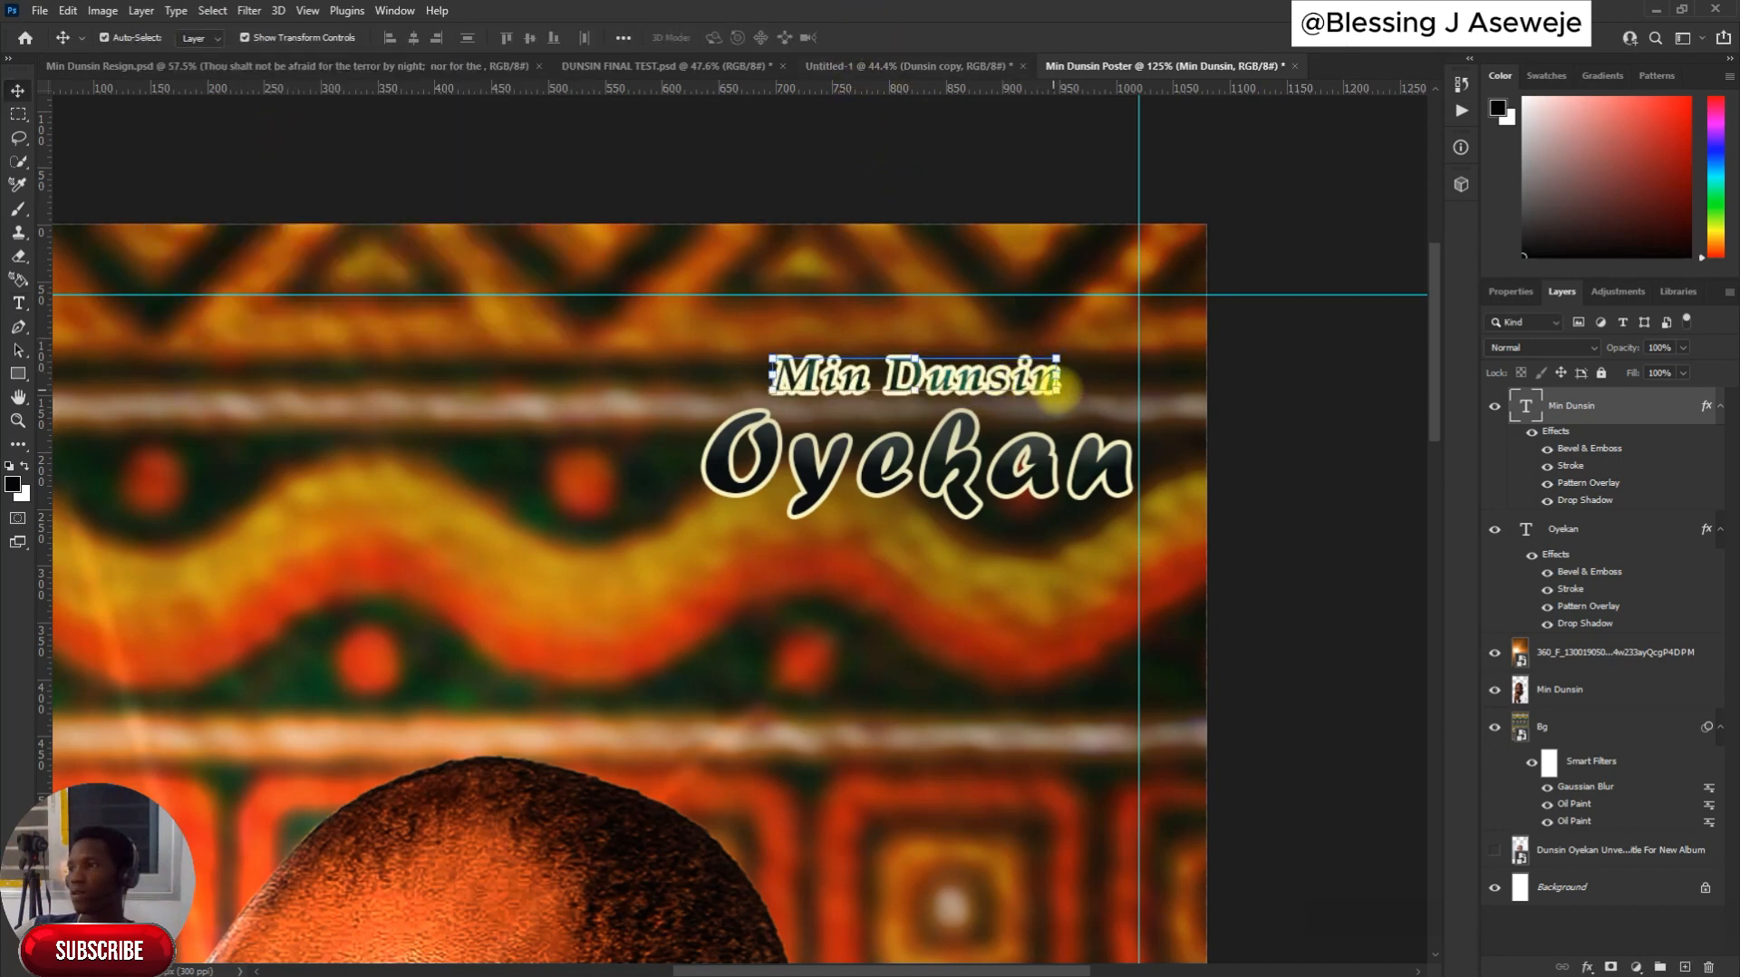
Enlarge the "Min Dunsin" text to about 112% and position it centred just above "Oyekan"
left_click_drag(1057, 390, 1086, 410)
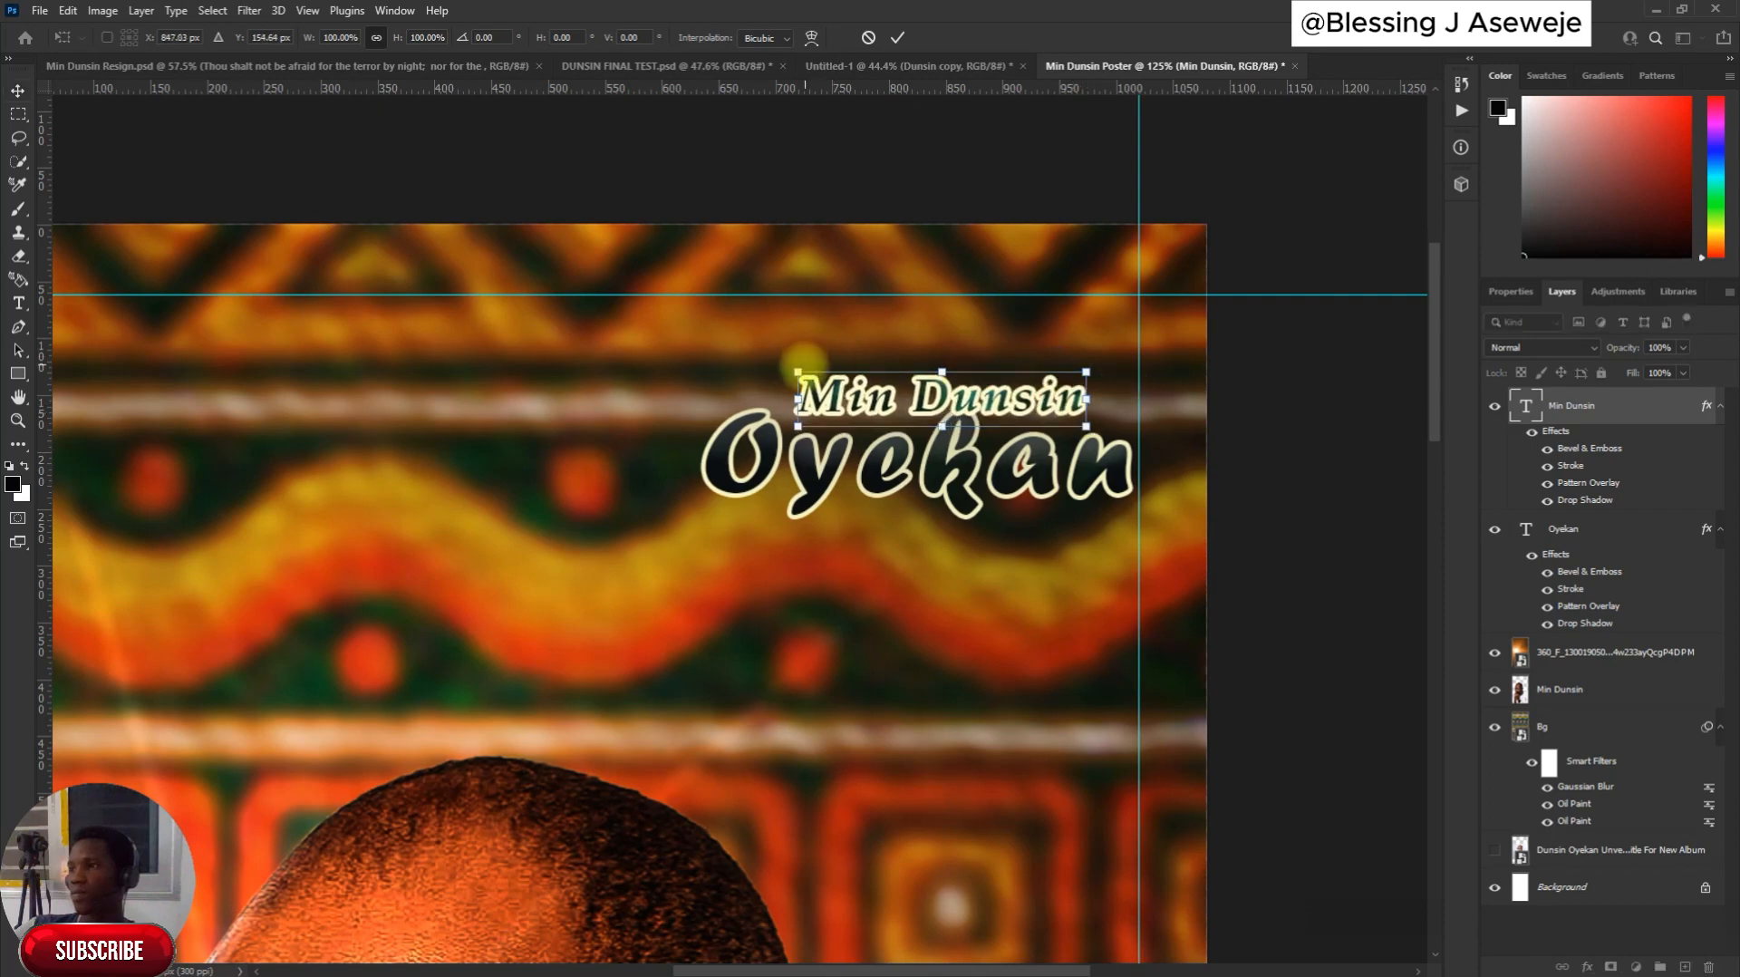
left_click_drag(798, 372, 761, 366)
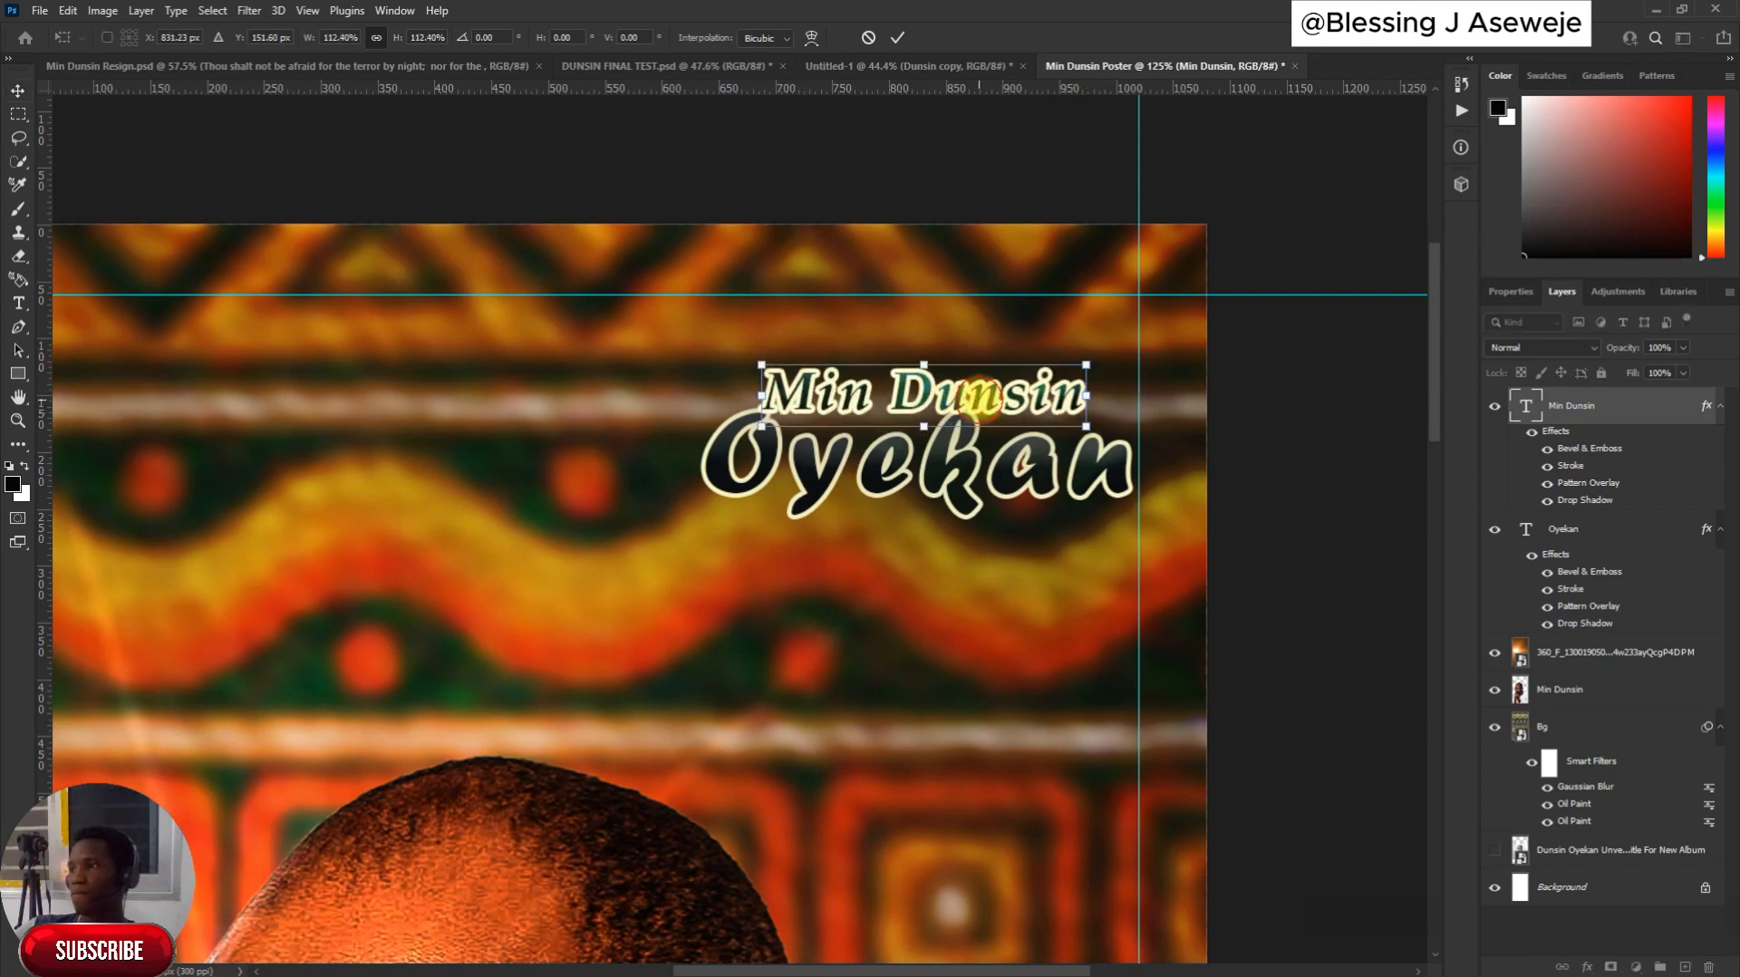
left_click_drag(983, 399, 988, 376)
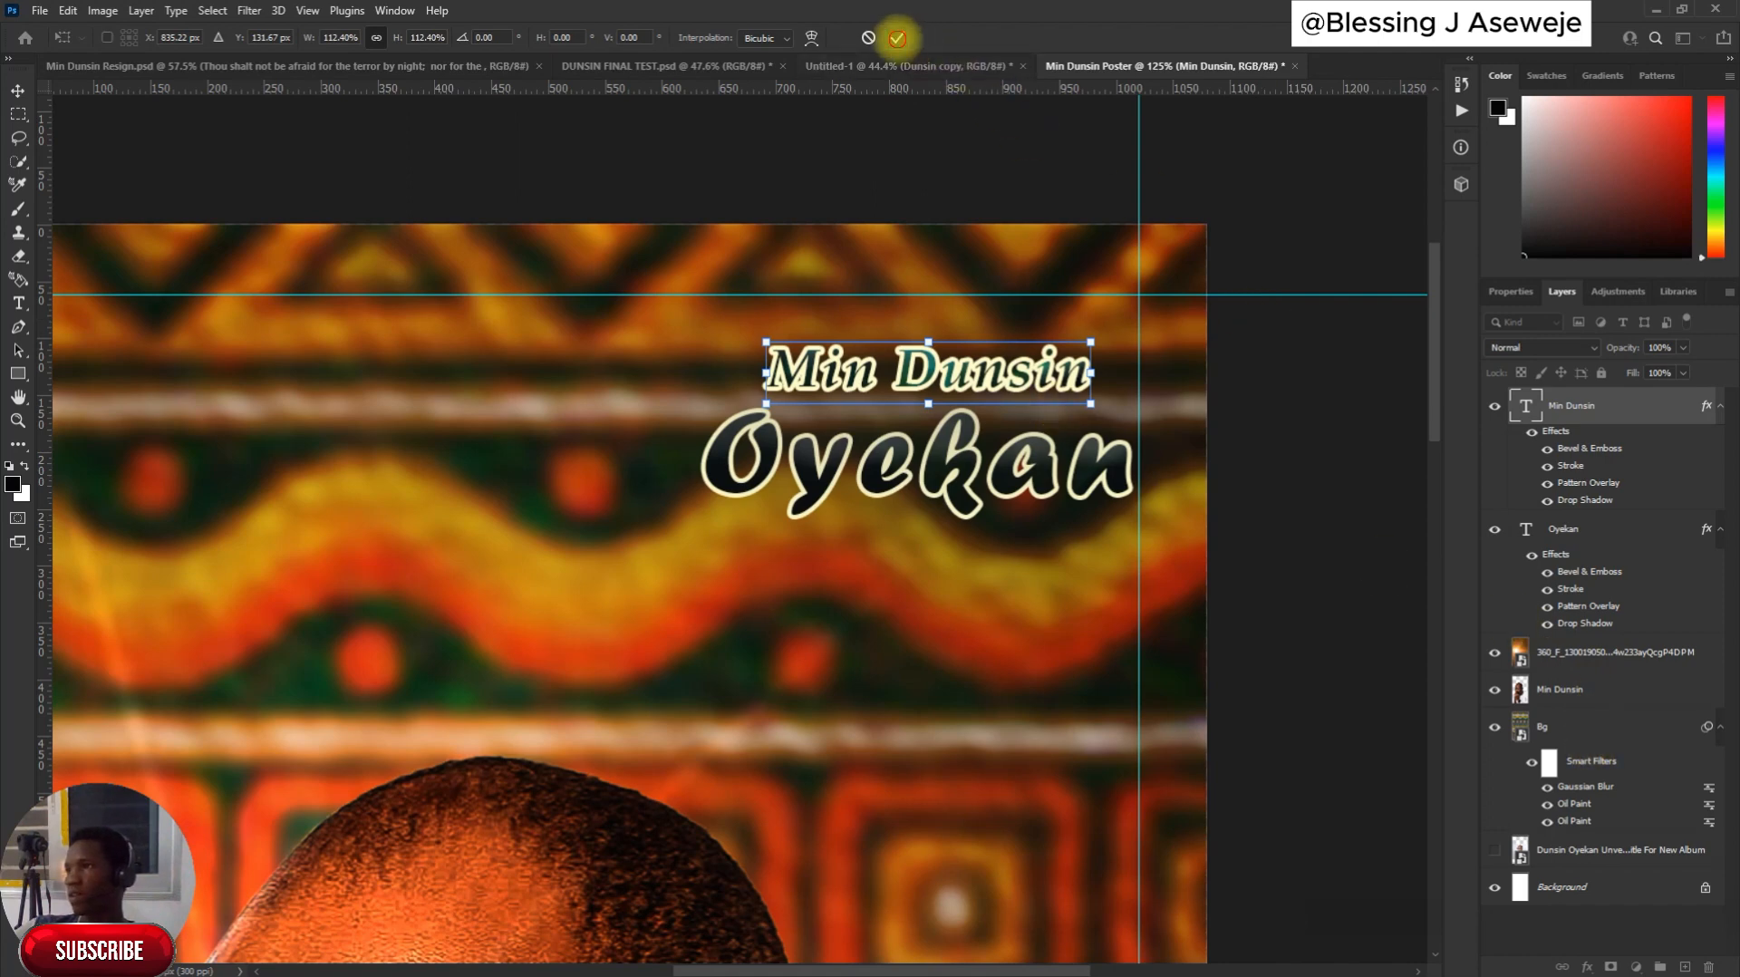
left_click(898, 38)
Set the stroke size of the "Min Dunsin" text to 2 px in its layer style
double_click(1017, 374)
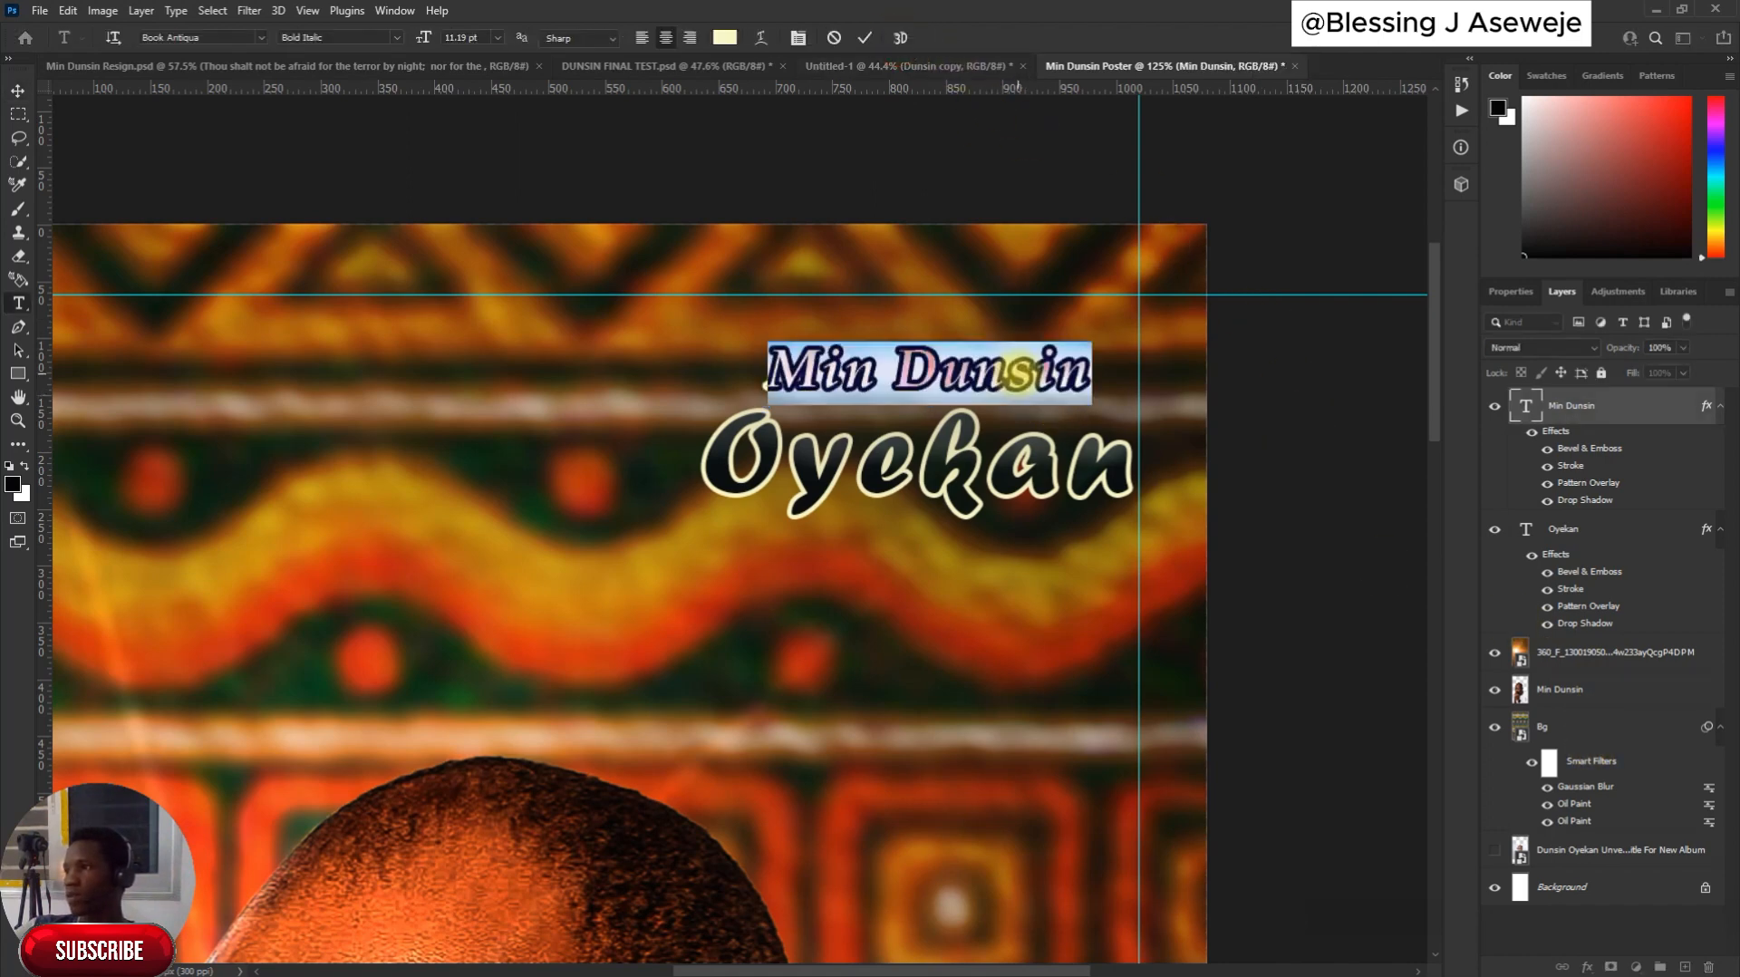
left_click(1561, 426)
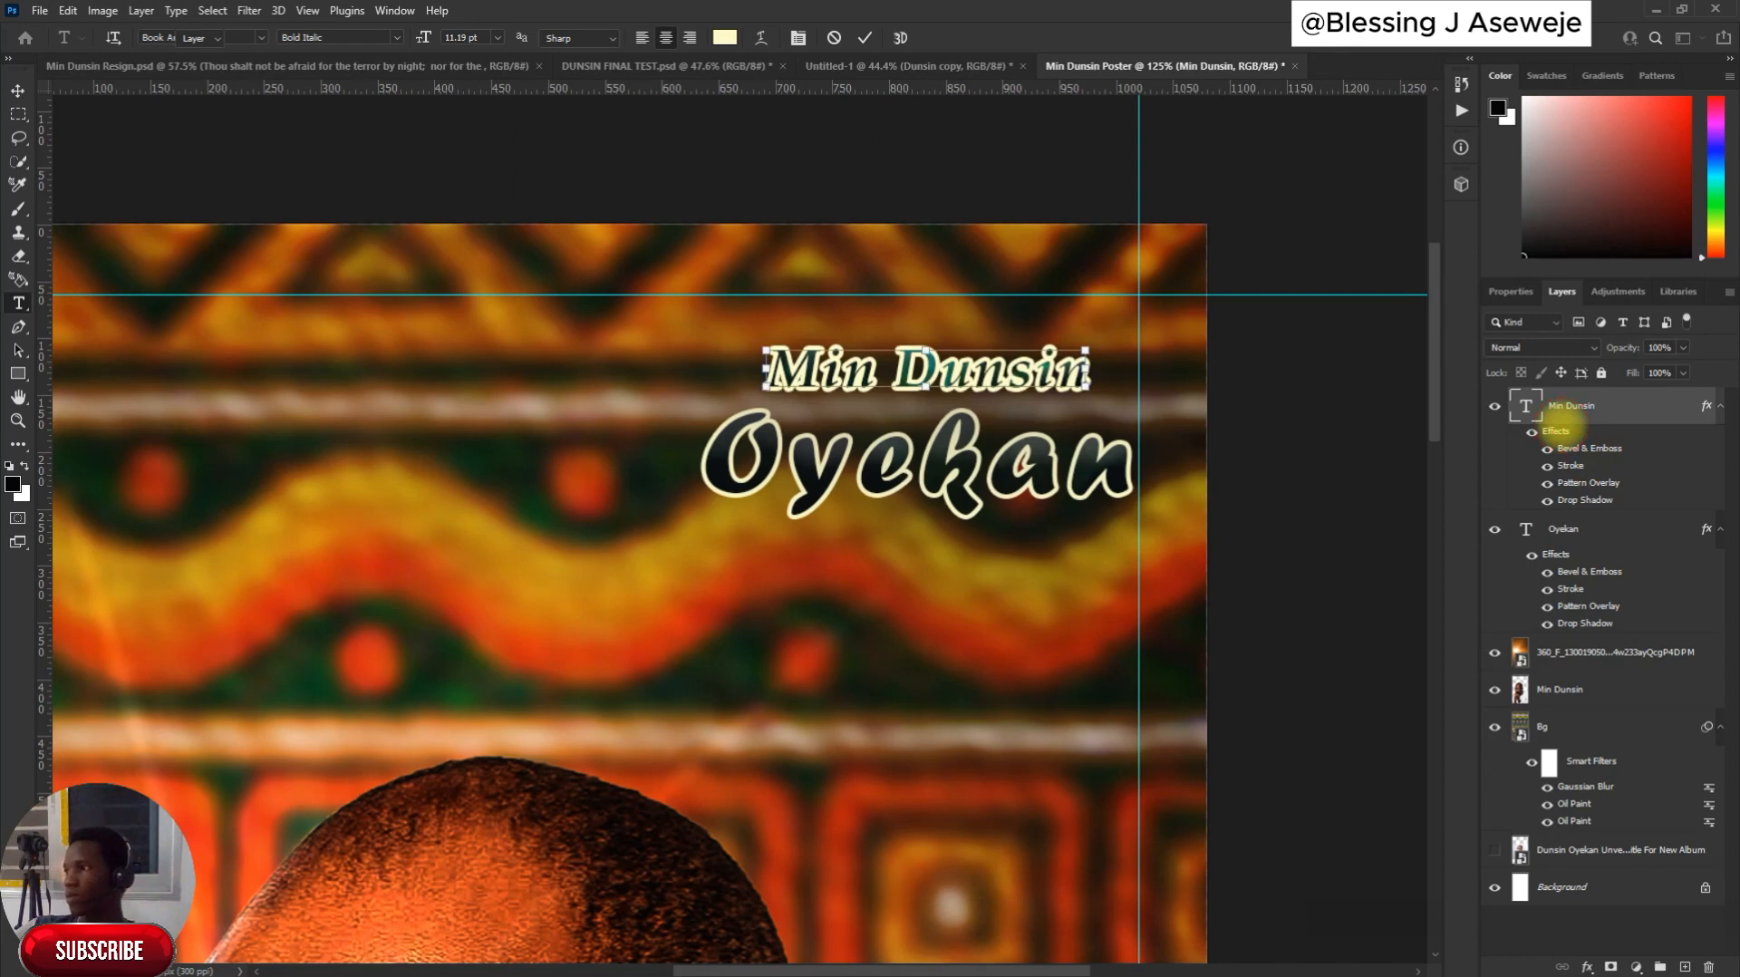
double_click(1556, 428)
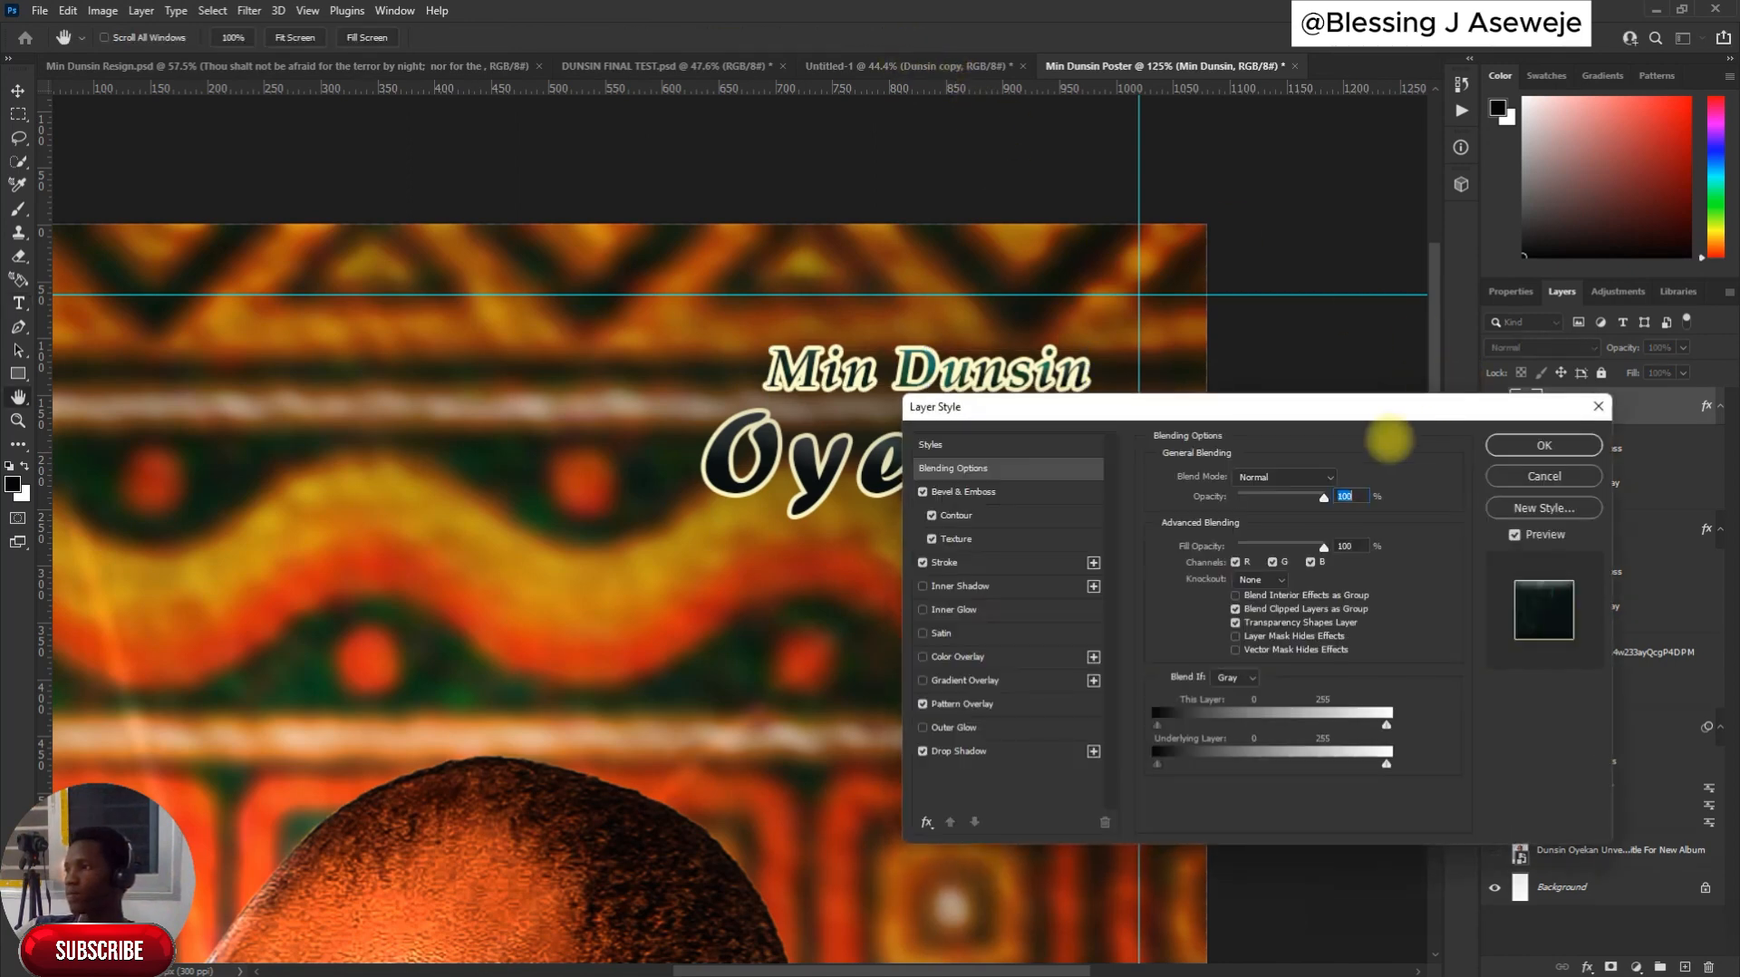
left_click_drag(1258, 413, 1366, 404)
left_click(1093, 482)
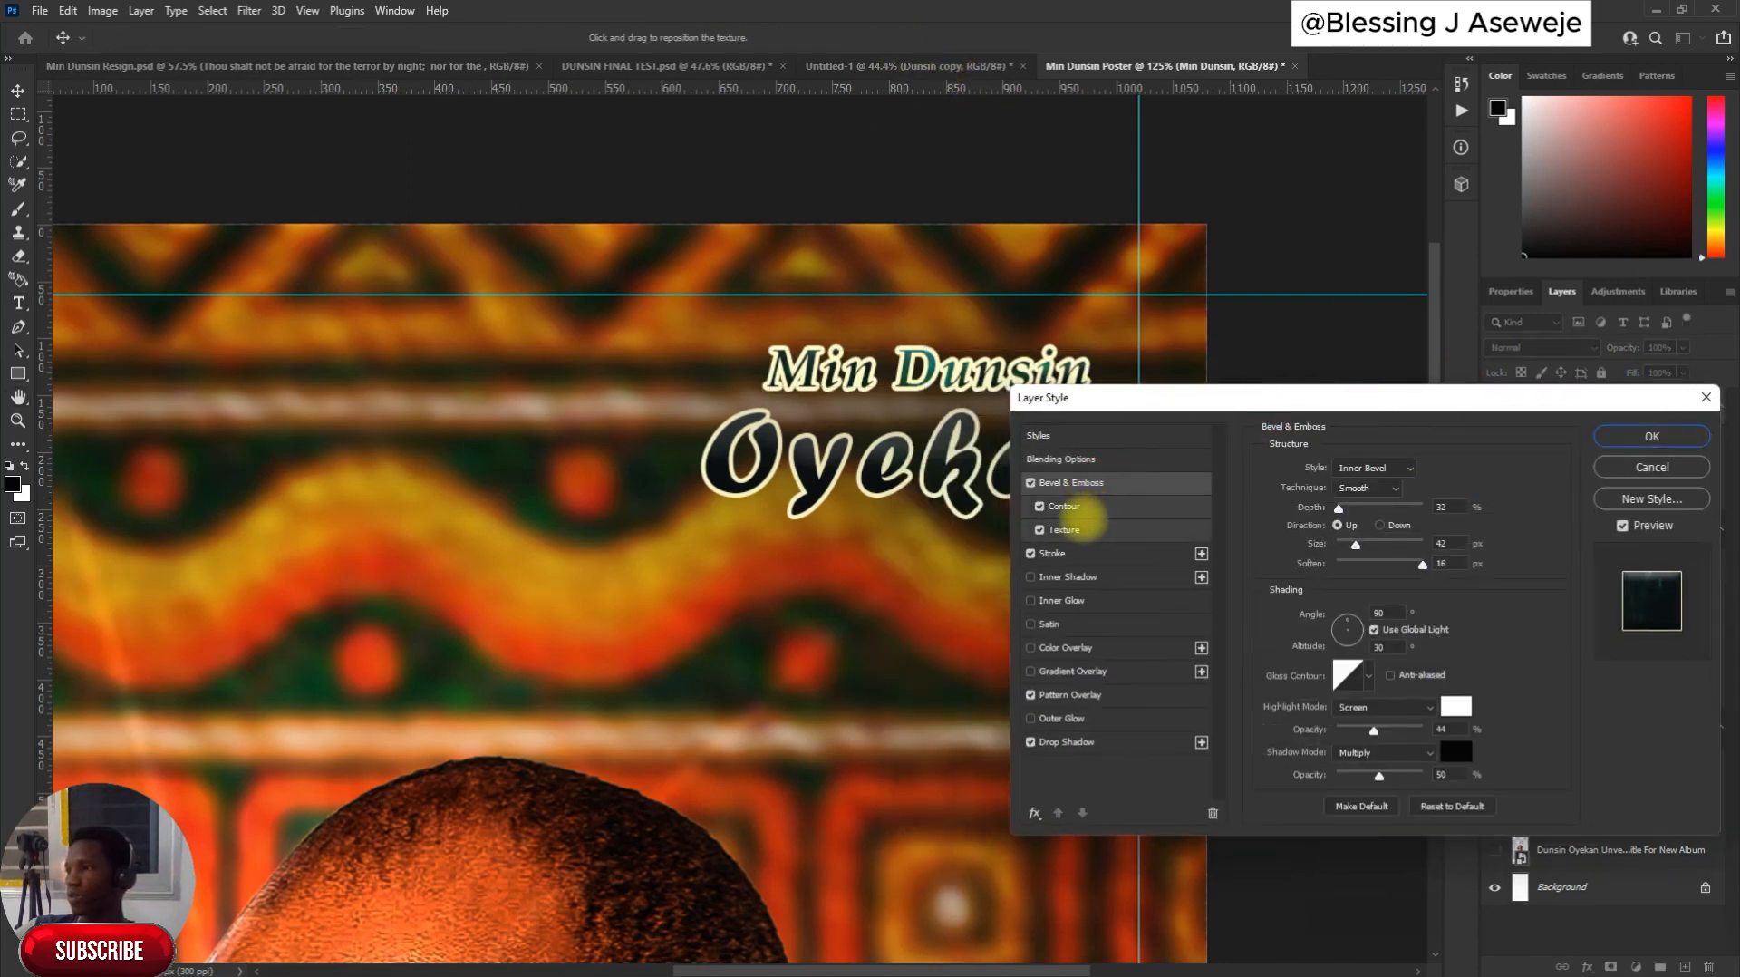
left_click(1061, 554)
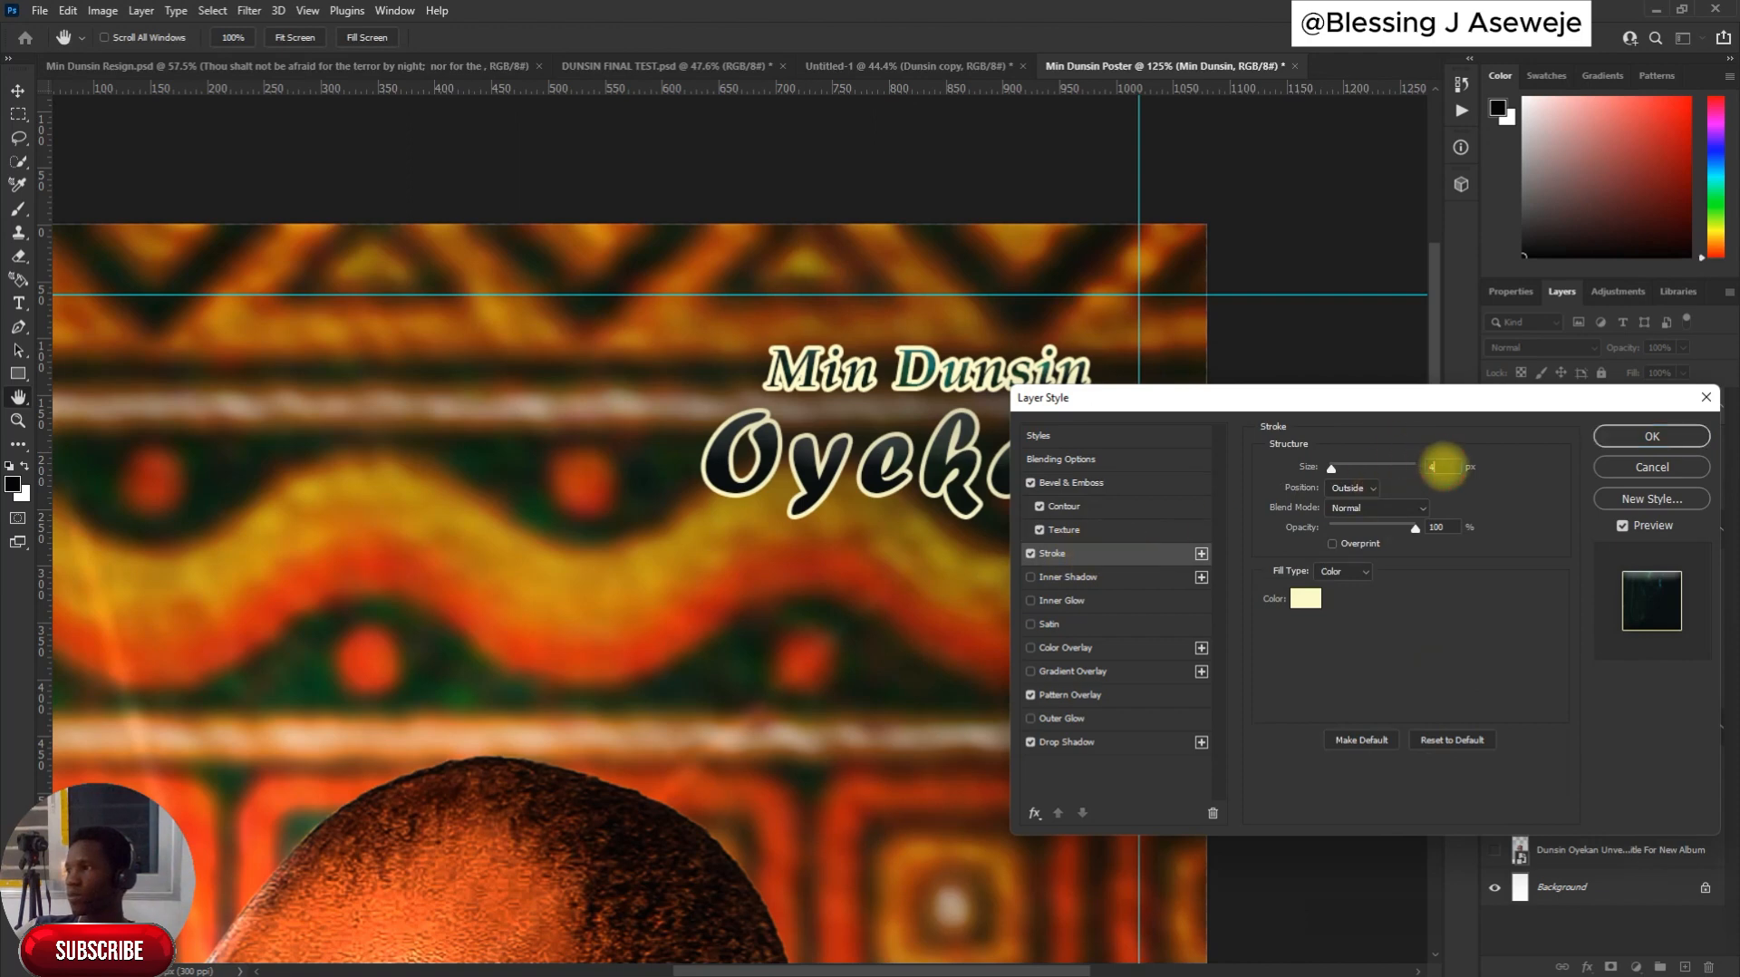
key("Down")
key("Down")
key("Down")
key("Up")
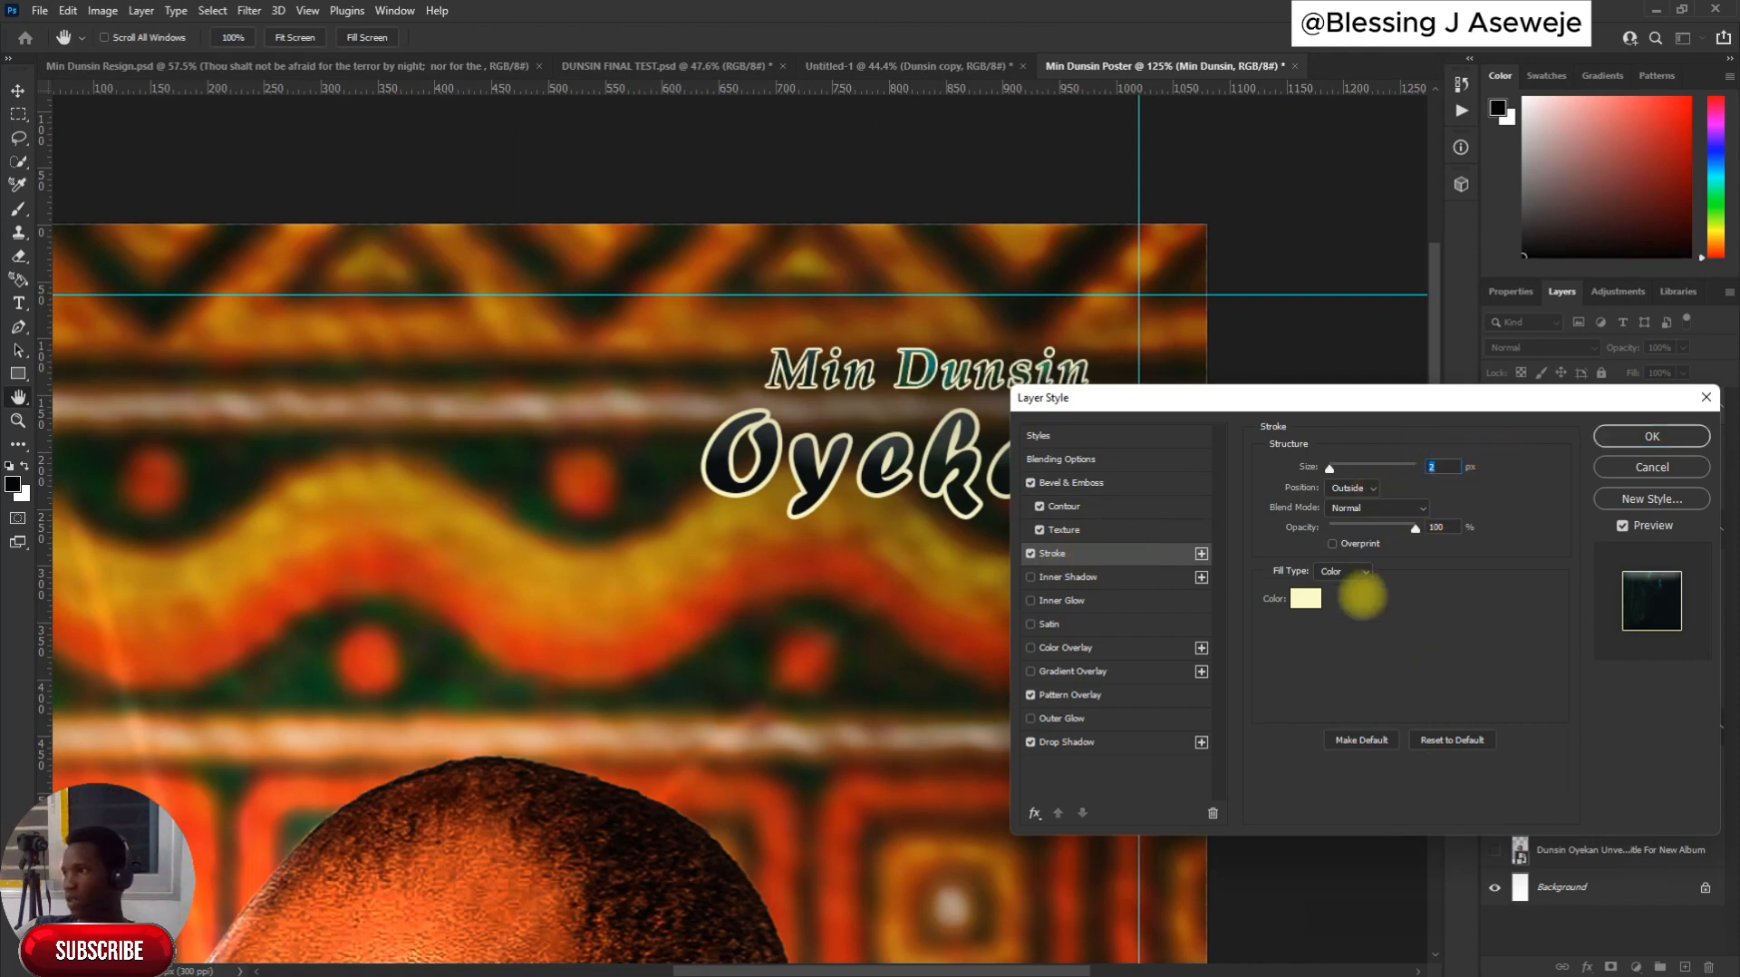
Change the stroke colour of the "Min Dunsin" text to white (ffffff) and apply the layer style
left_click(1310, 600)
mouse_move(1254, 515)
left_mouse_down()
mouse_move(1150, 377)
mouse_move(1072, 334)
left_mouse_up()
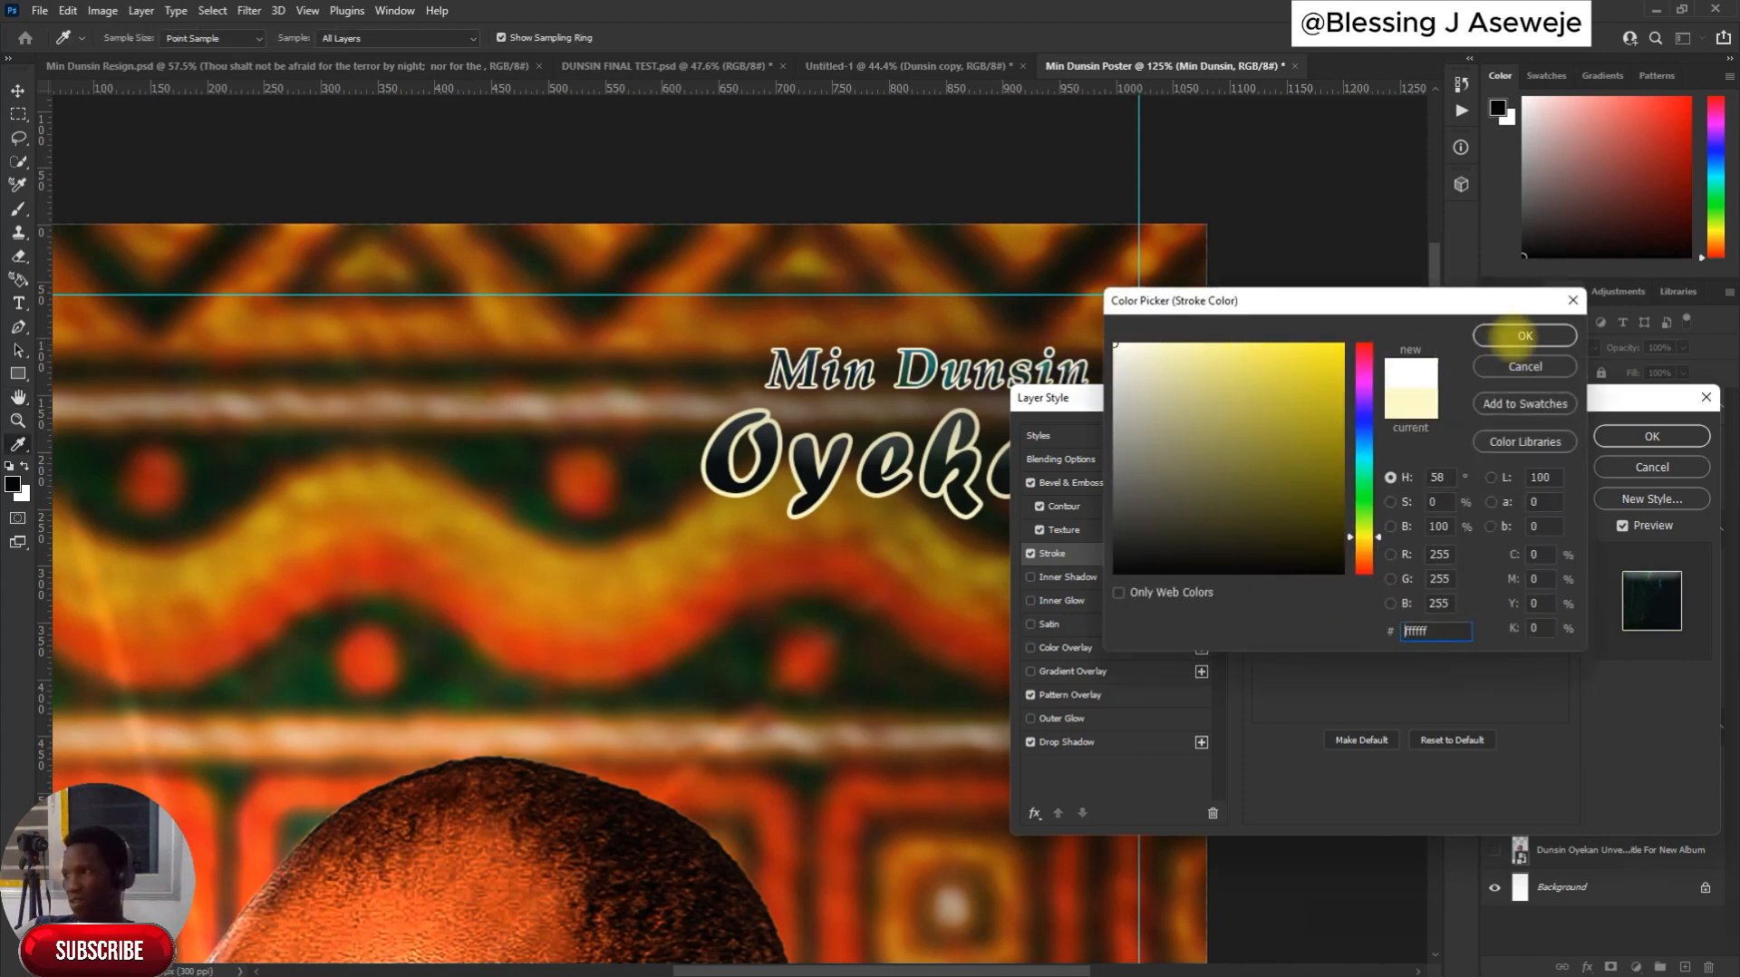
left_click(1526, 336)
left_click(1649, 436)
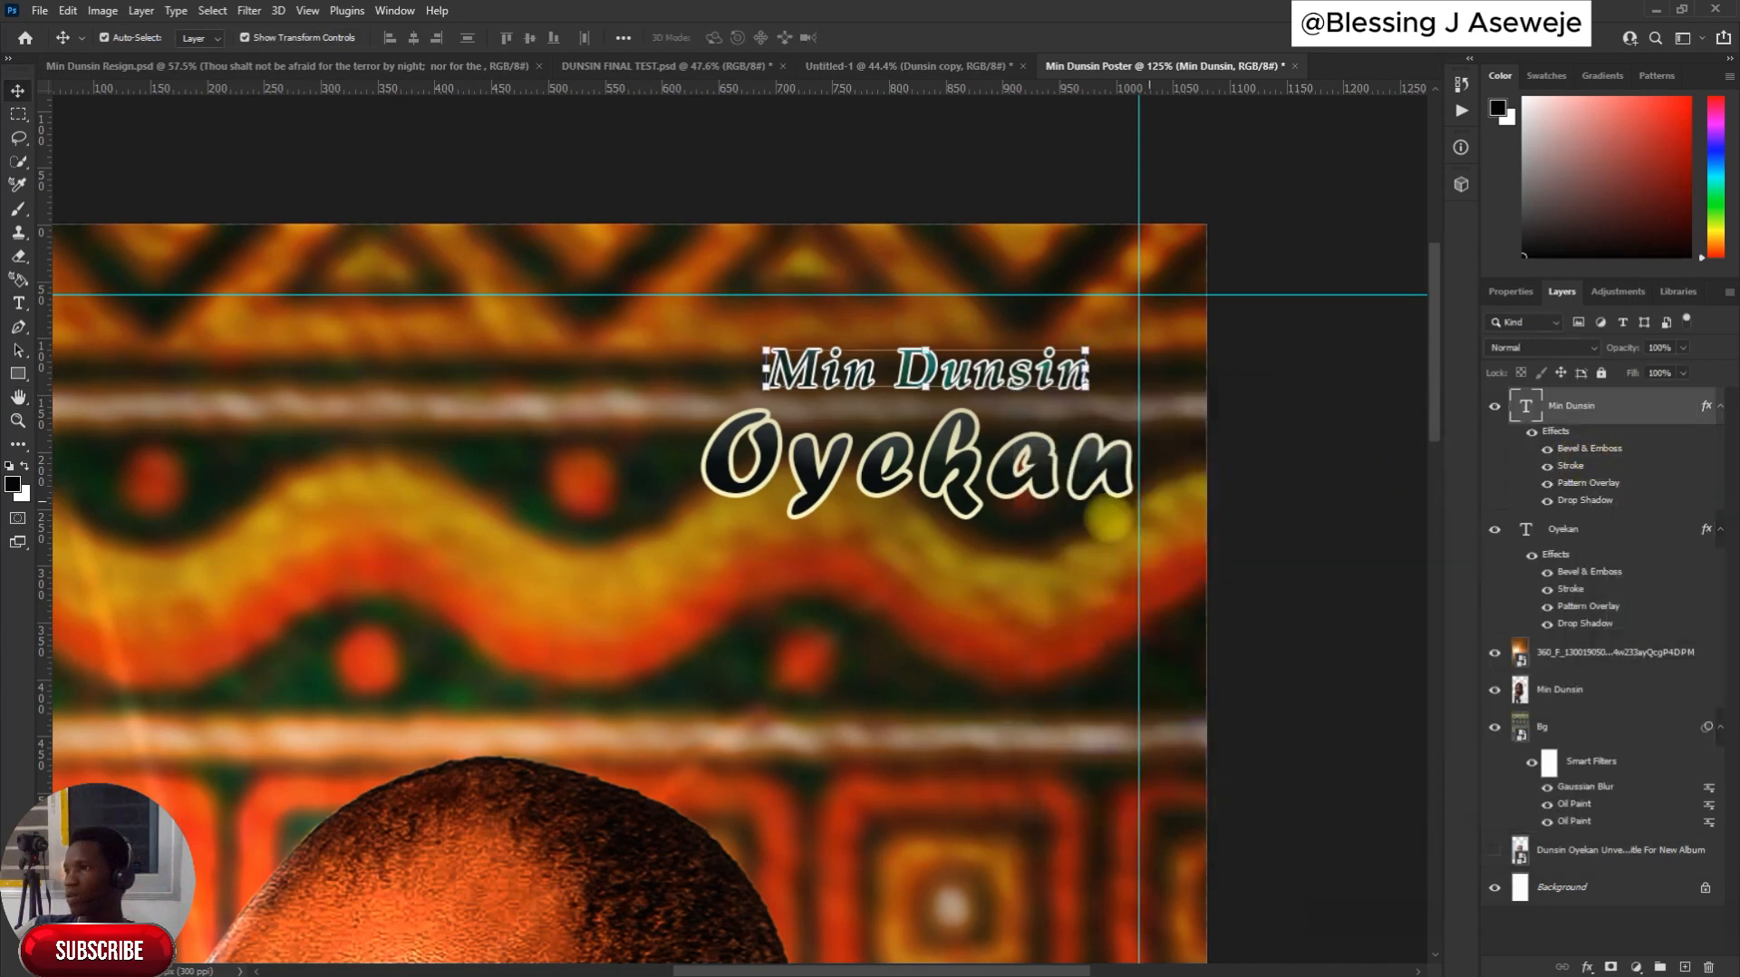
Change the stroke colour of the "Oyekan" lettering to off-white f8f8f8
key("v")
left_click(1069, 477)
double_click(1072, 491)
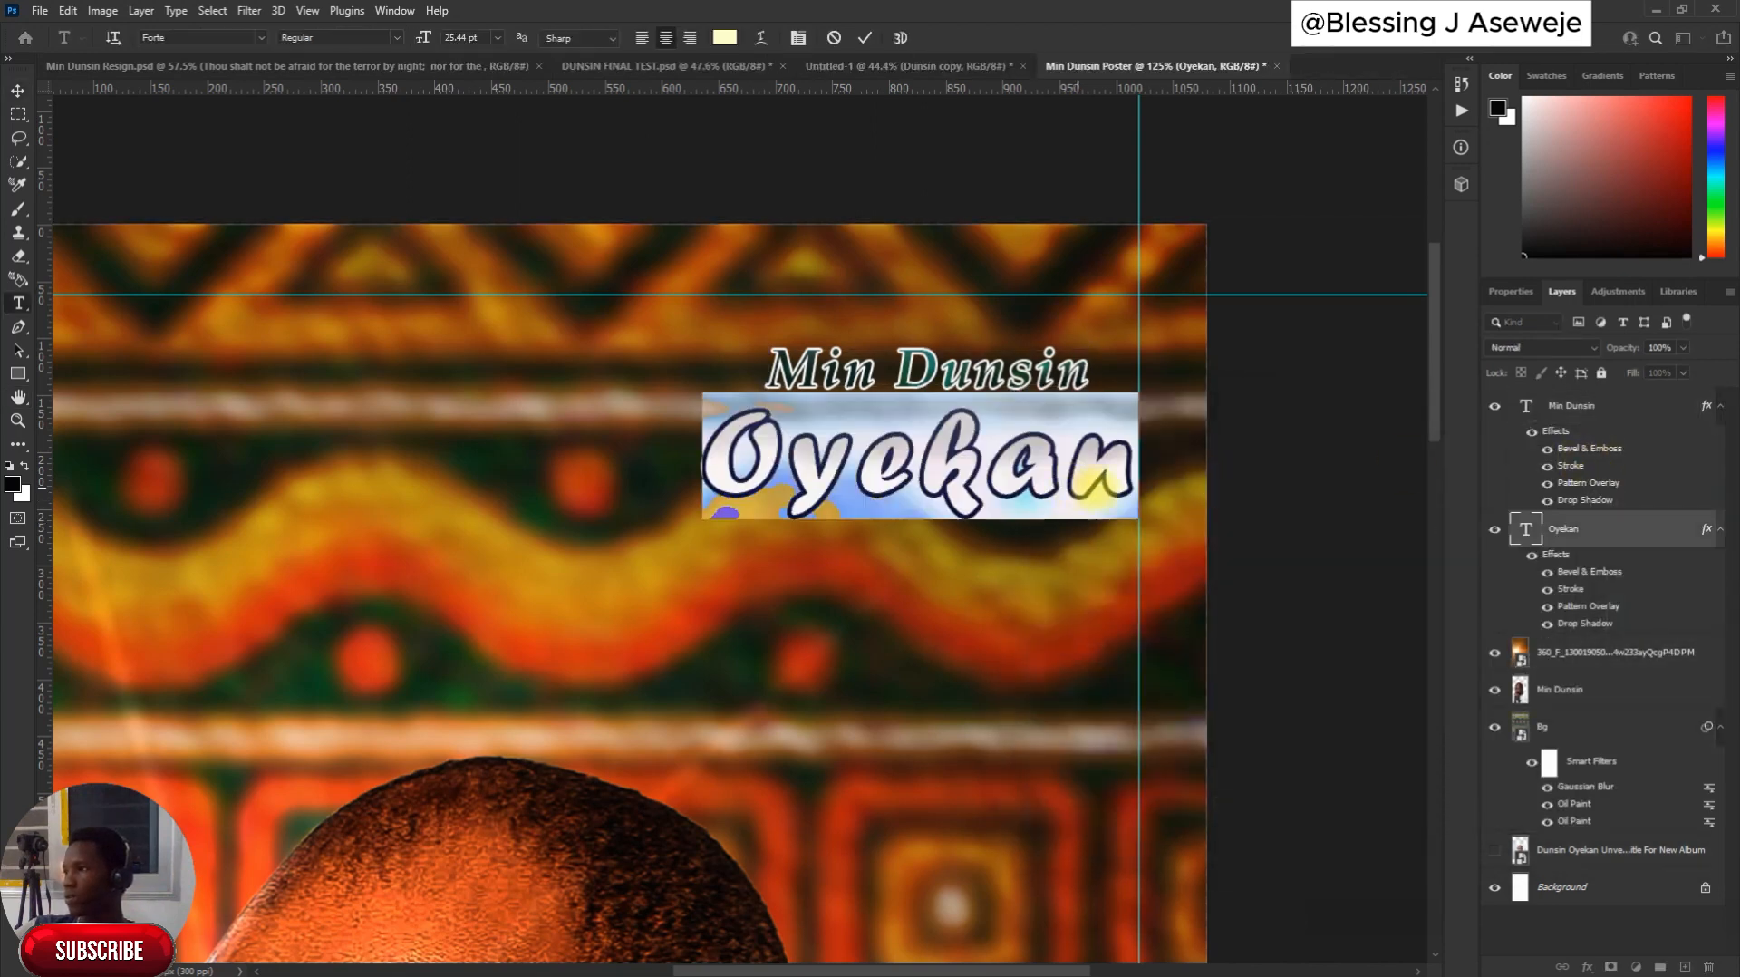
key("ctrl+h")
left_click(1530, 529)
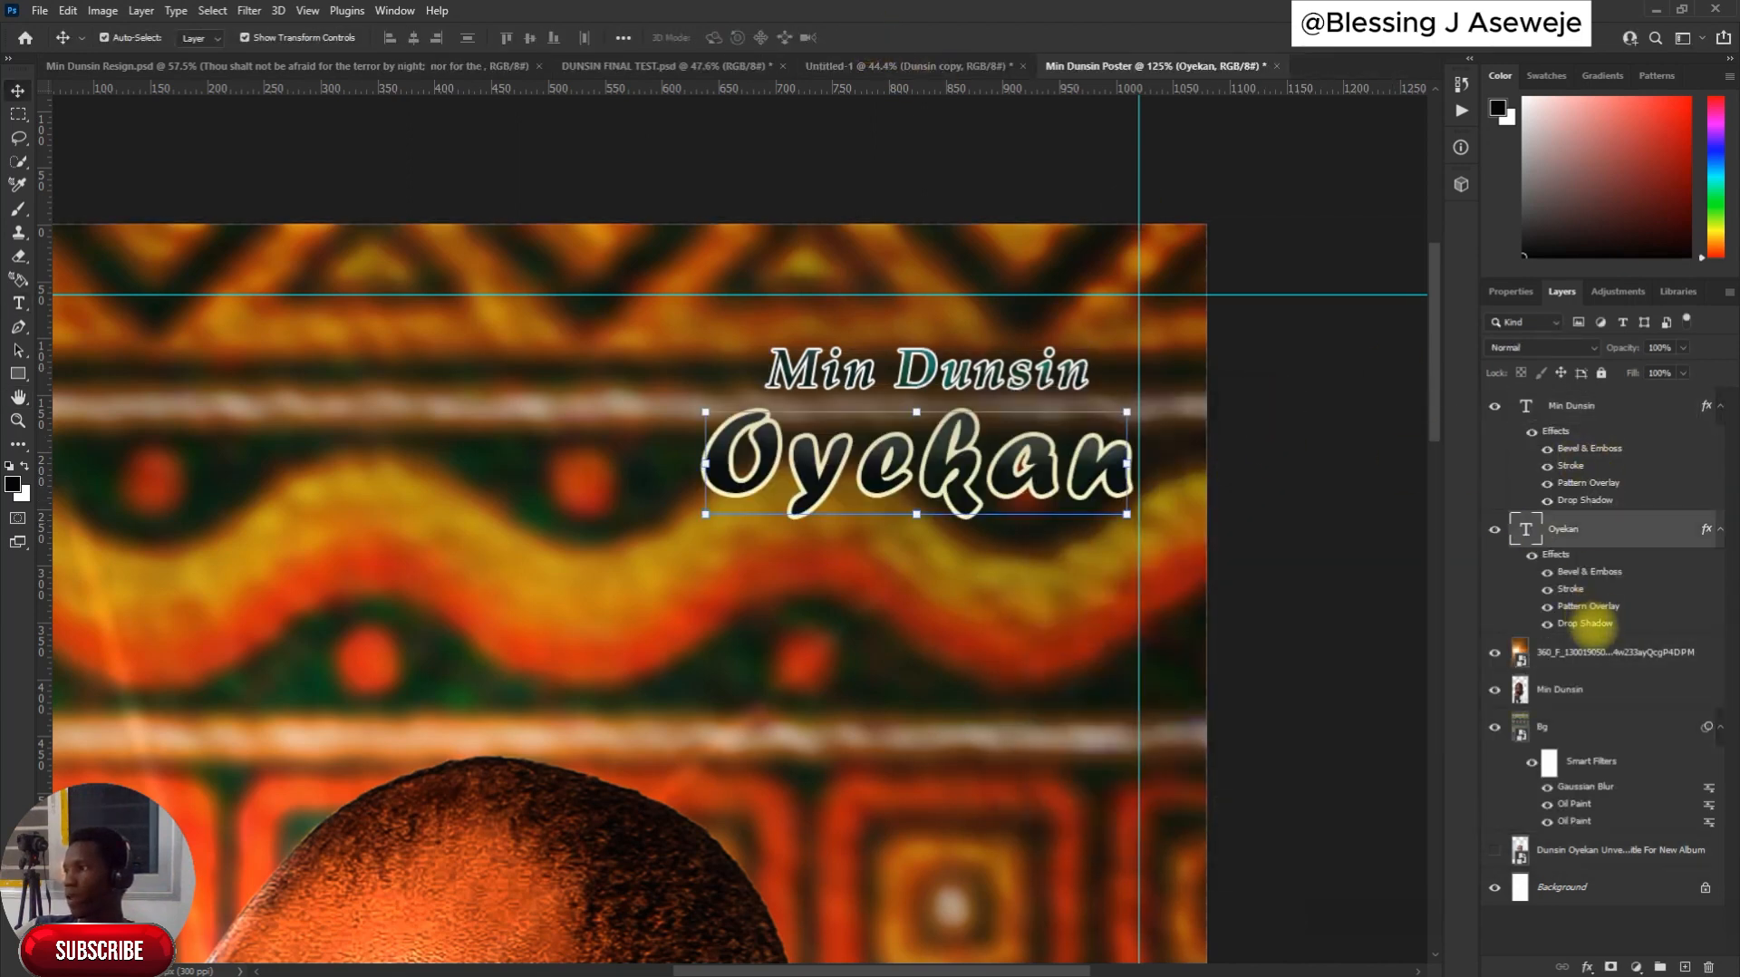
double_click(1597, 587)
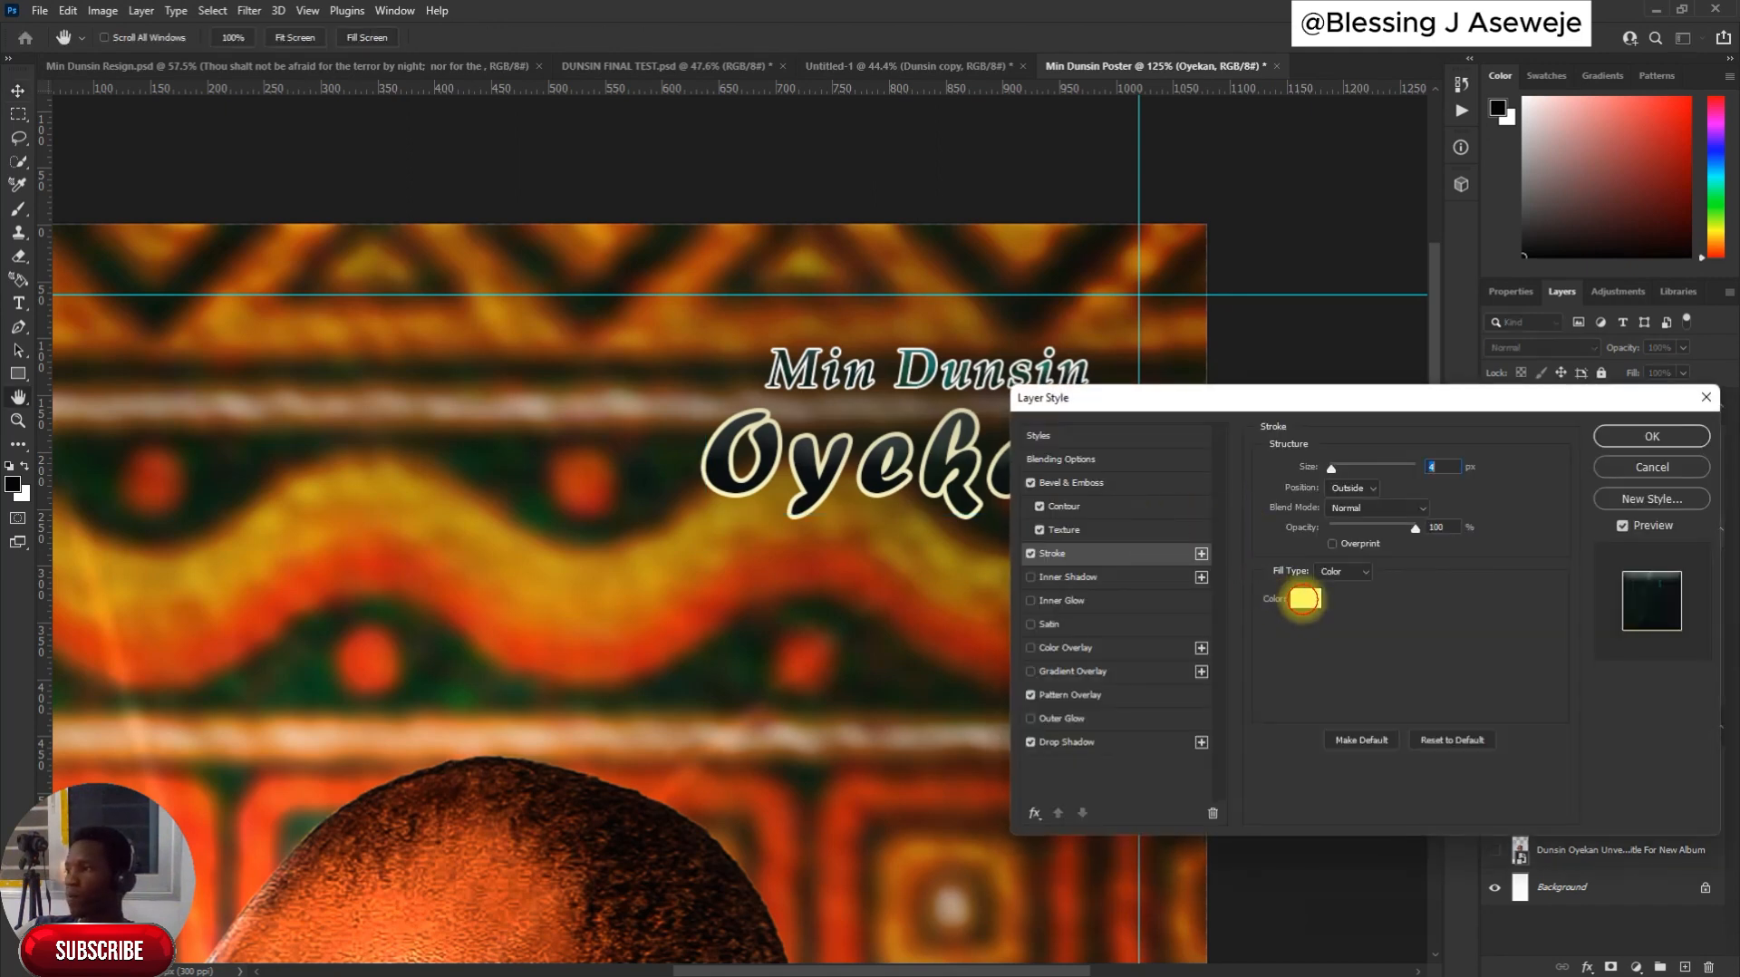
left_click(1306, 598)
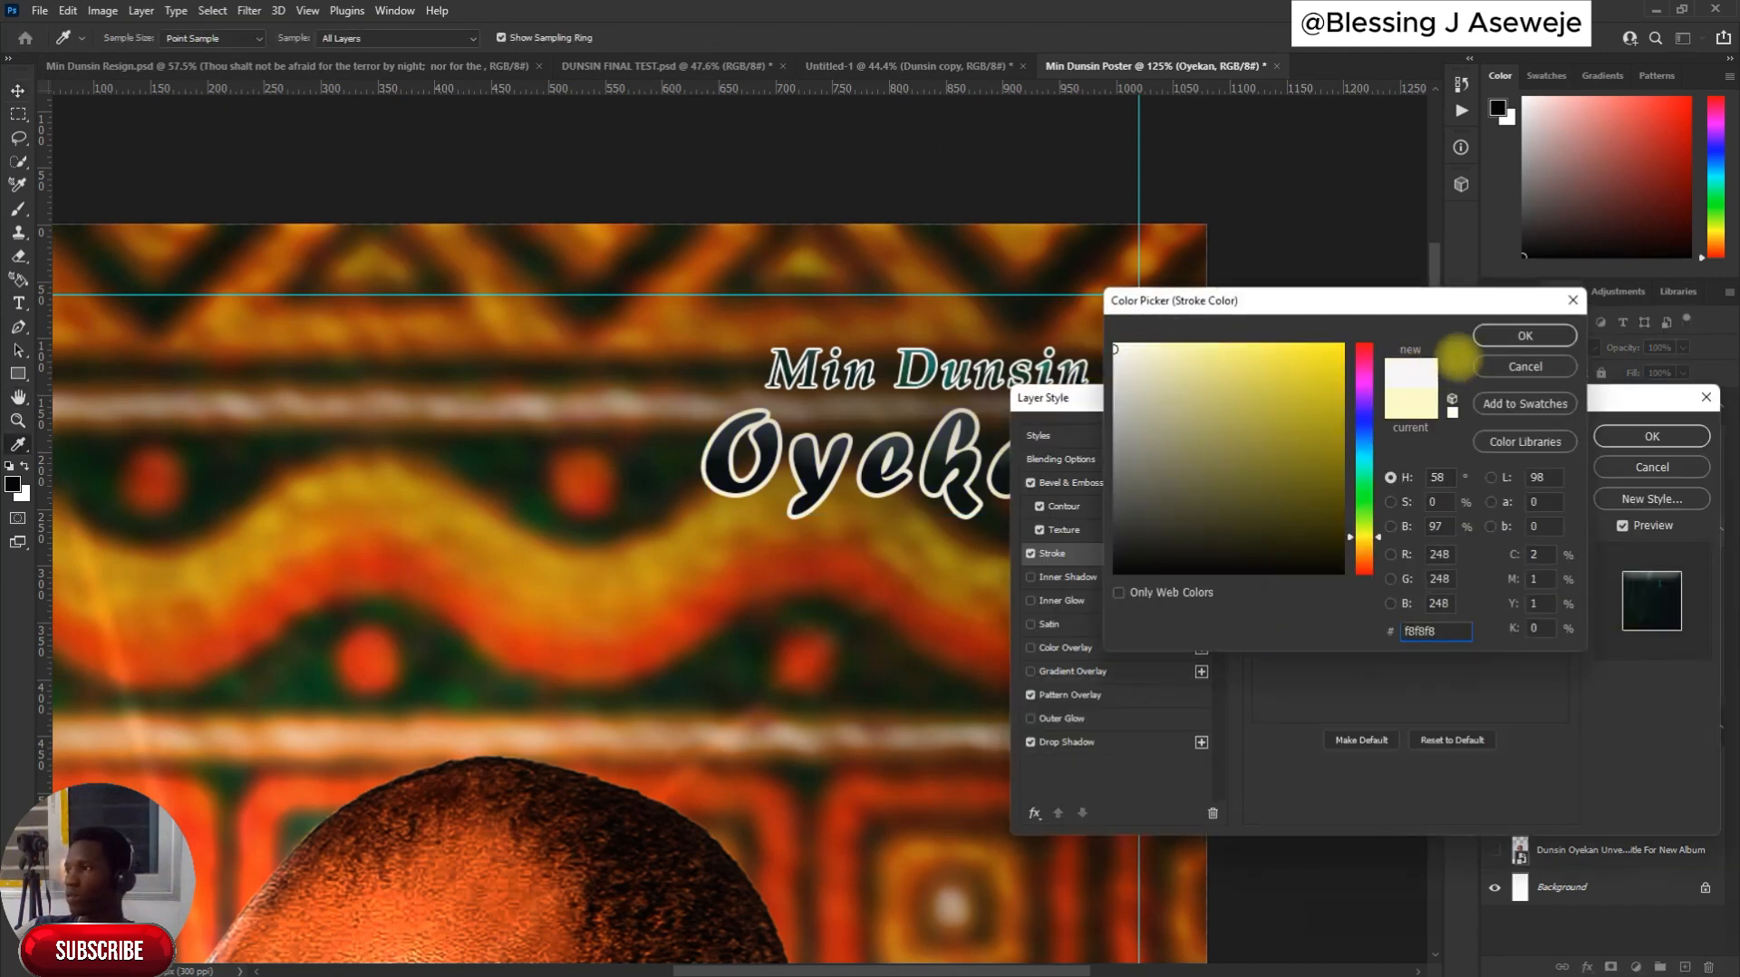
left_click(1499, 334)
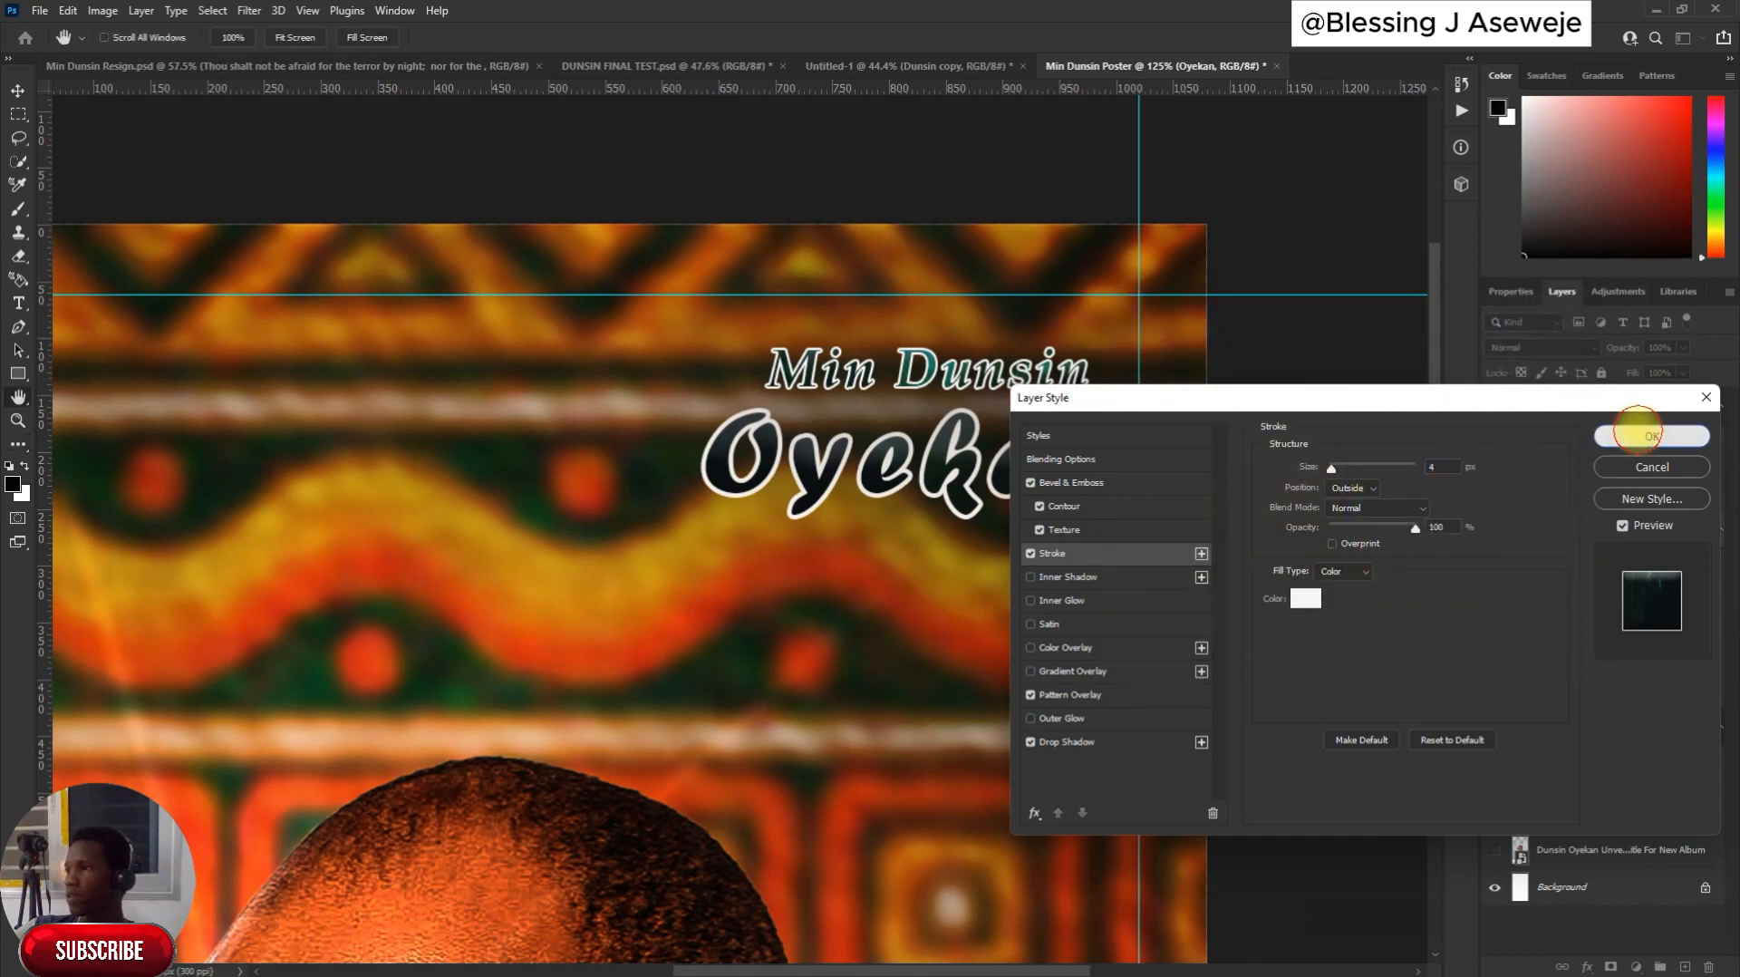
left_click(1652, 436)
key("v")
left_click(1010, 371)
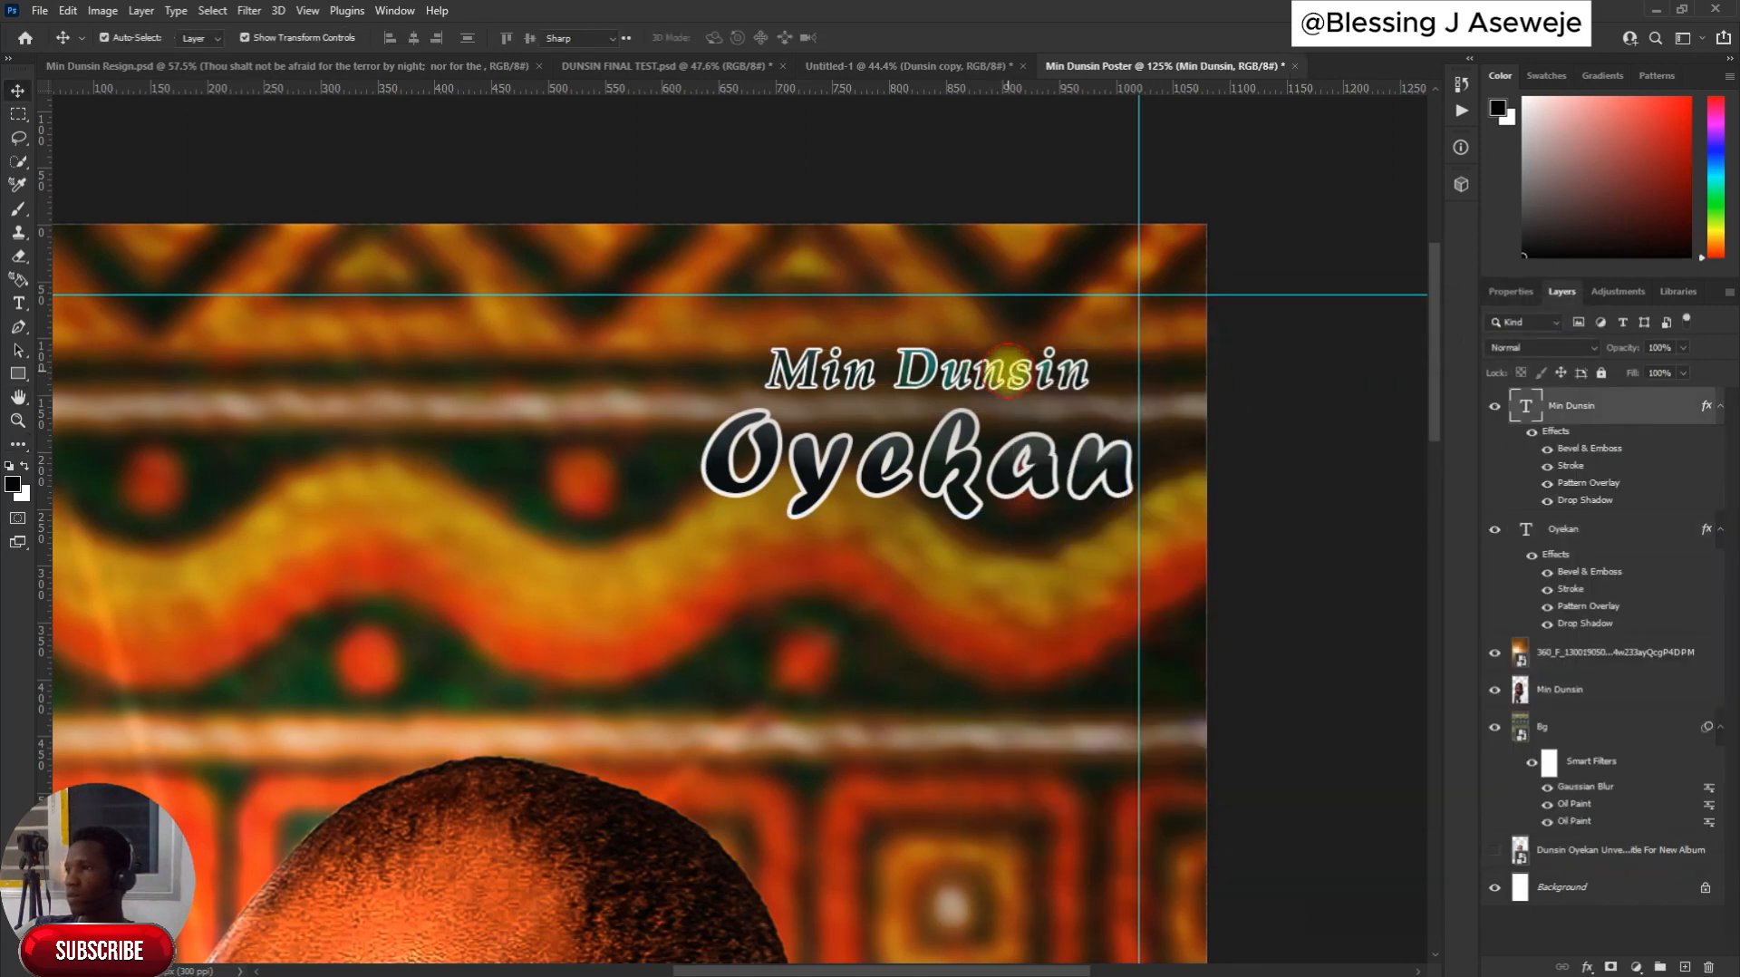
double_click(1008, 371)
left_click(1334, 486)
key("v")
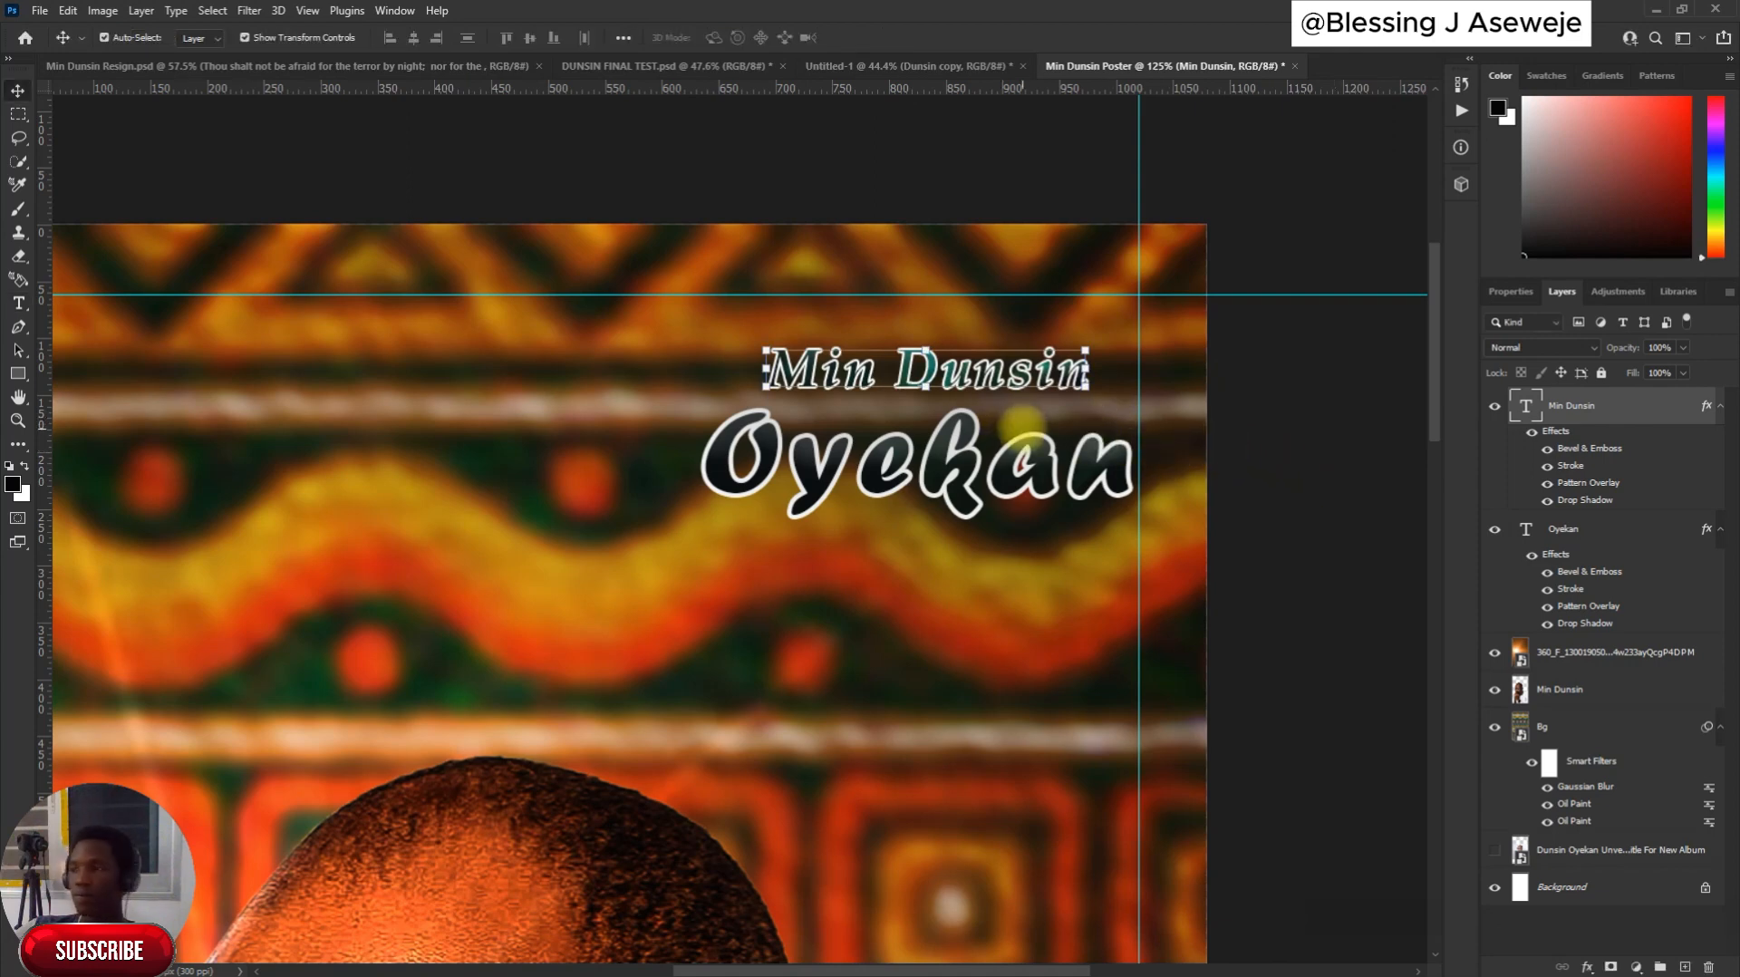
Move the "Min Dunsin" text slightly up and to the right to widen its gap above "Oyekan"
key("ctrl+0")
left_click(1175, 458)
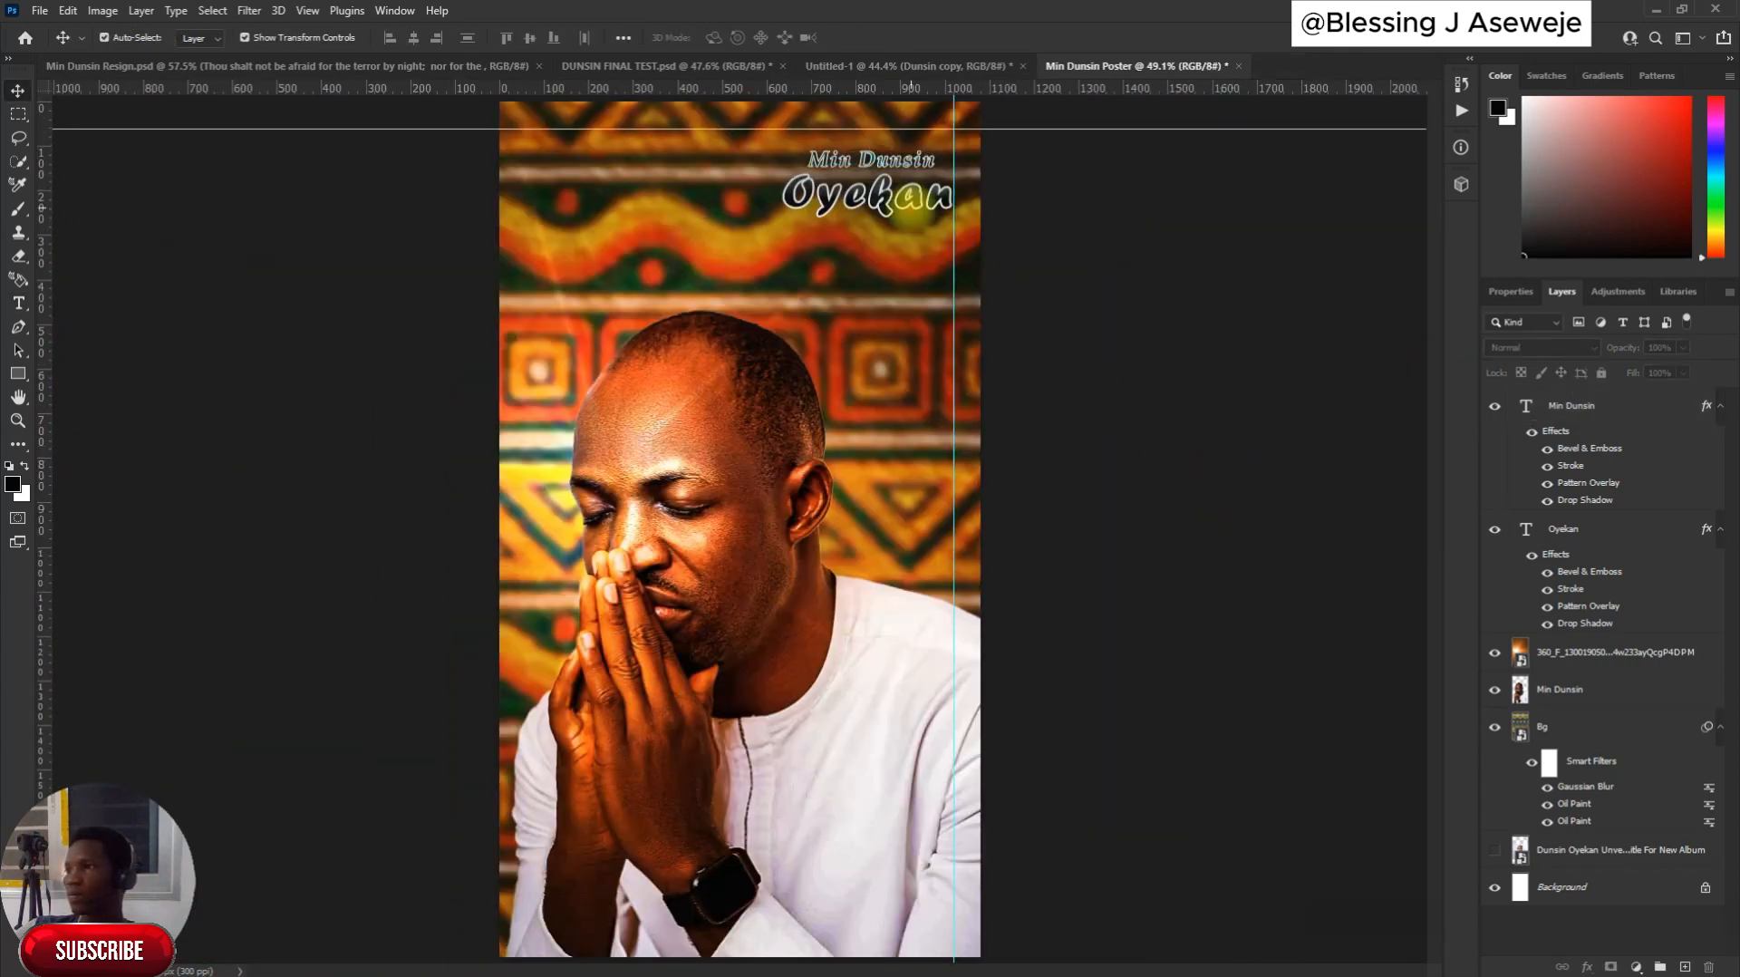
scroll(911, 218, "up", 1)
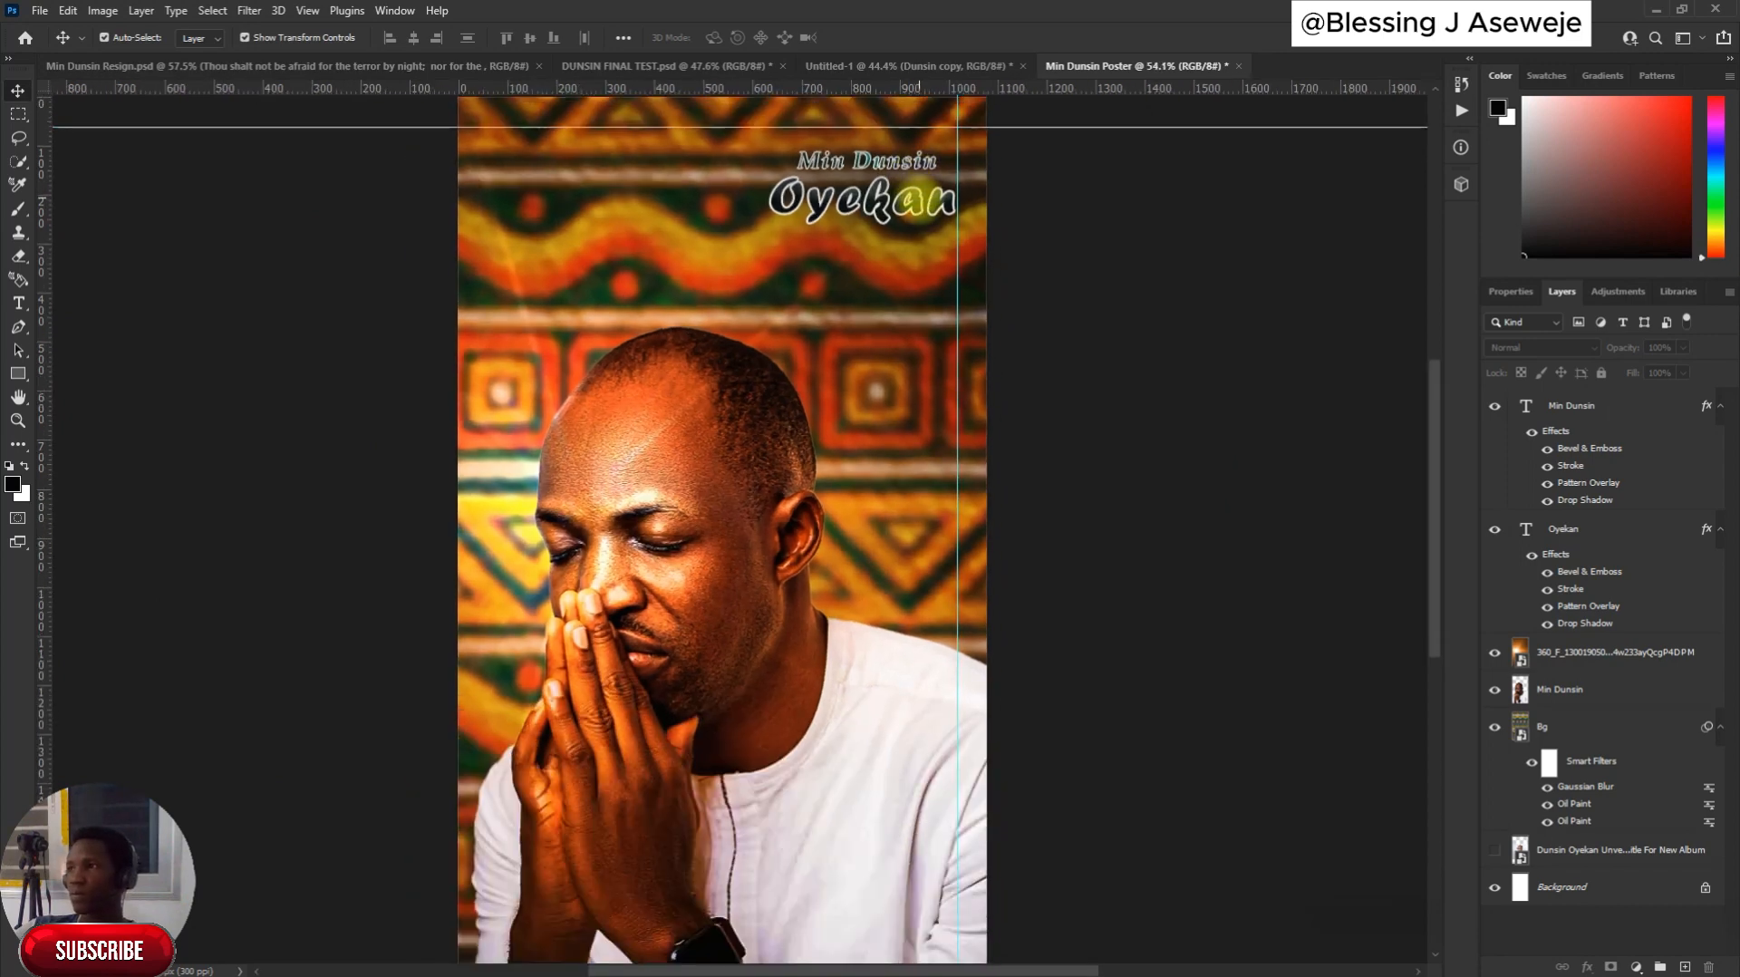
key("space")
left_click_drag(1042, 245, 1042, 412)
left_click(907, 322)
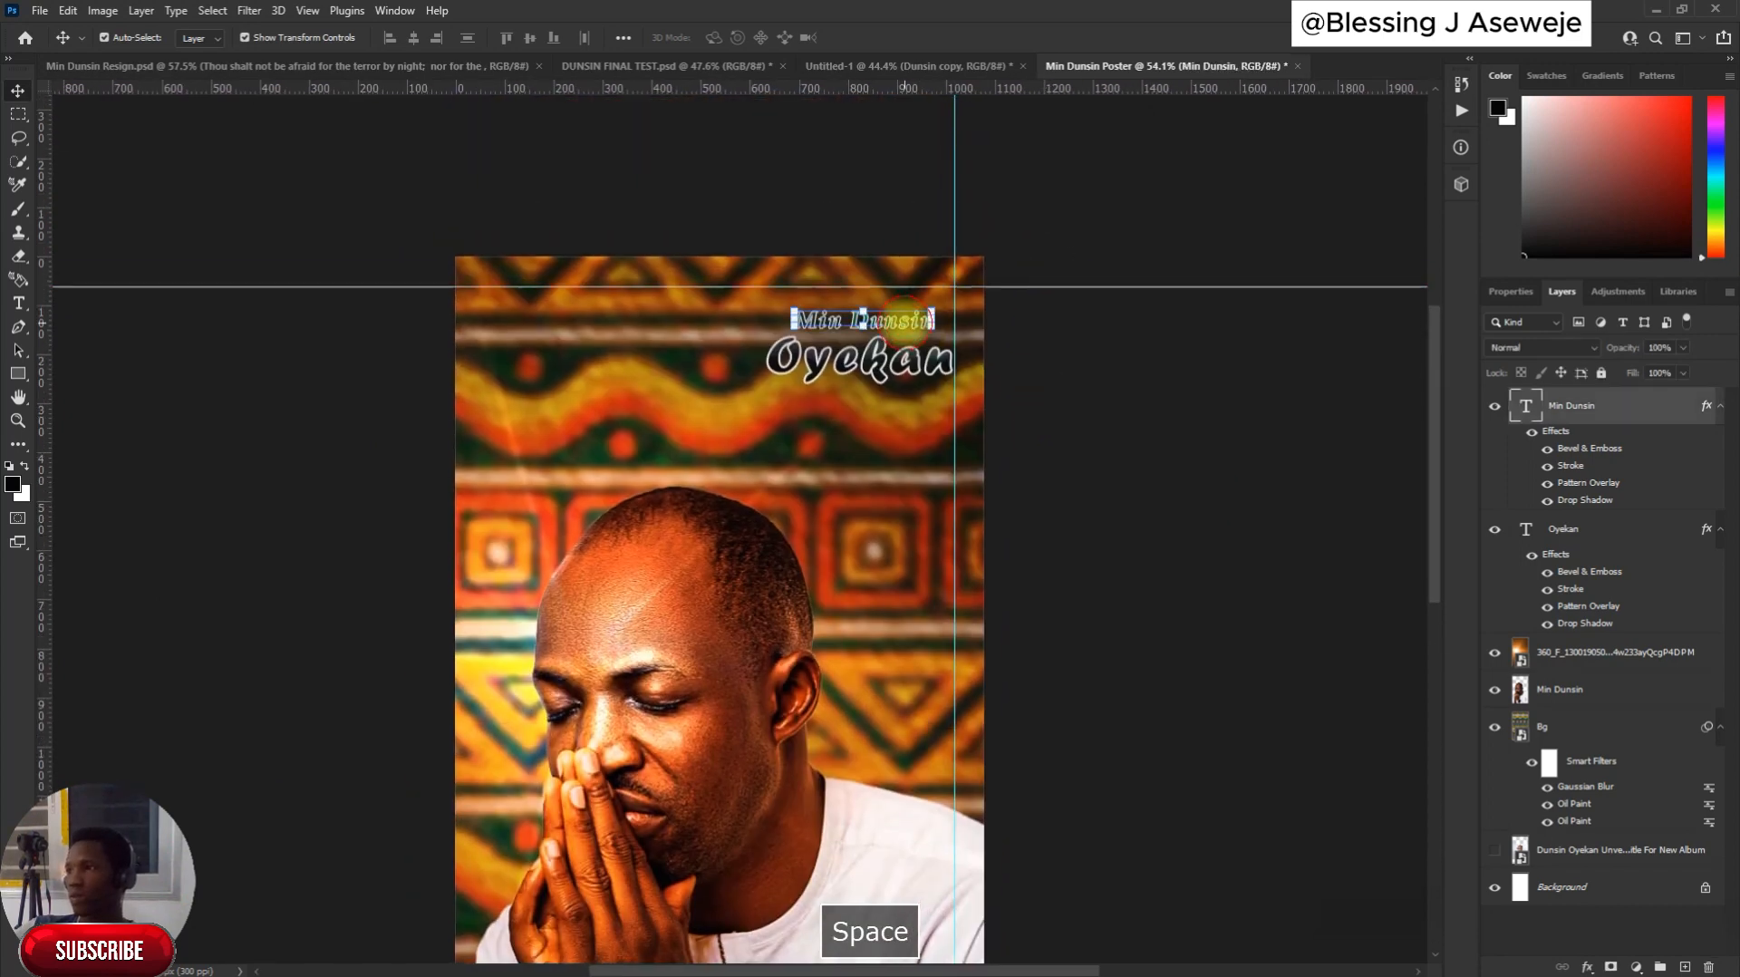
left_click_drag(901, 324, 910, 315)
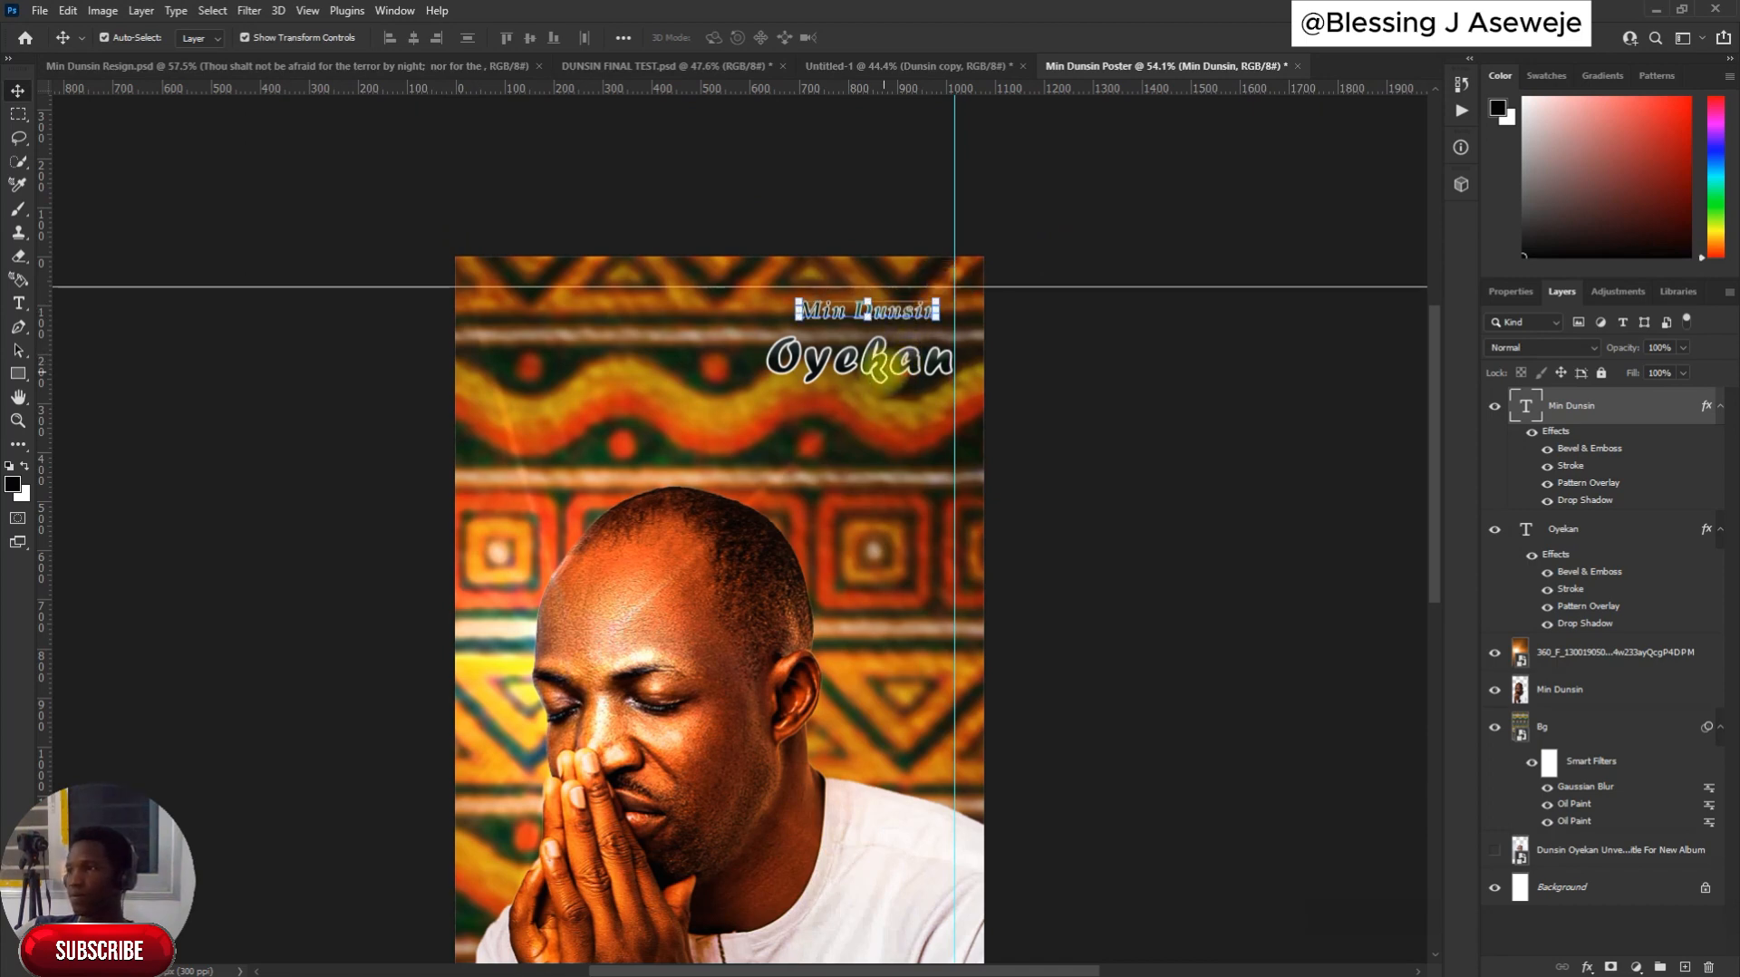
double_click(879, 372)
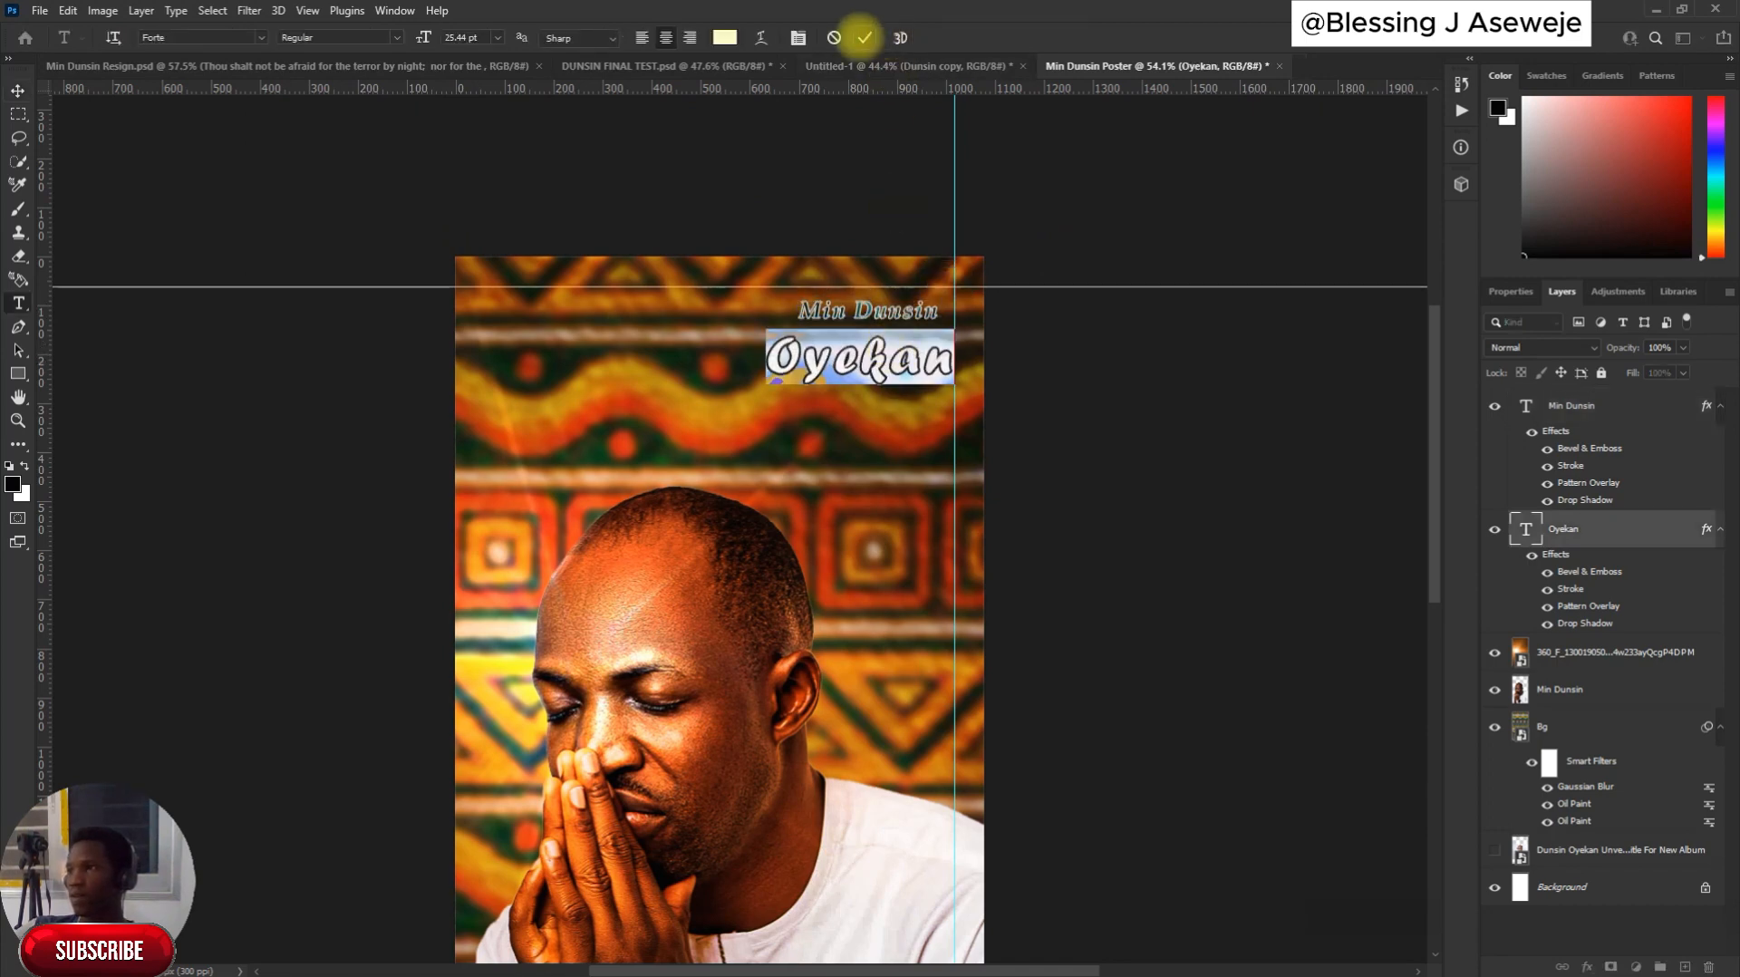
left_click(864, 37)
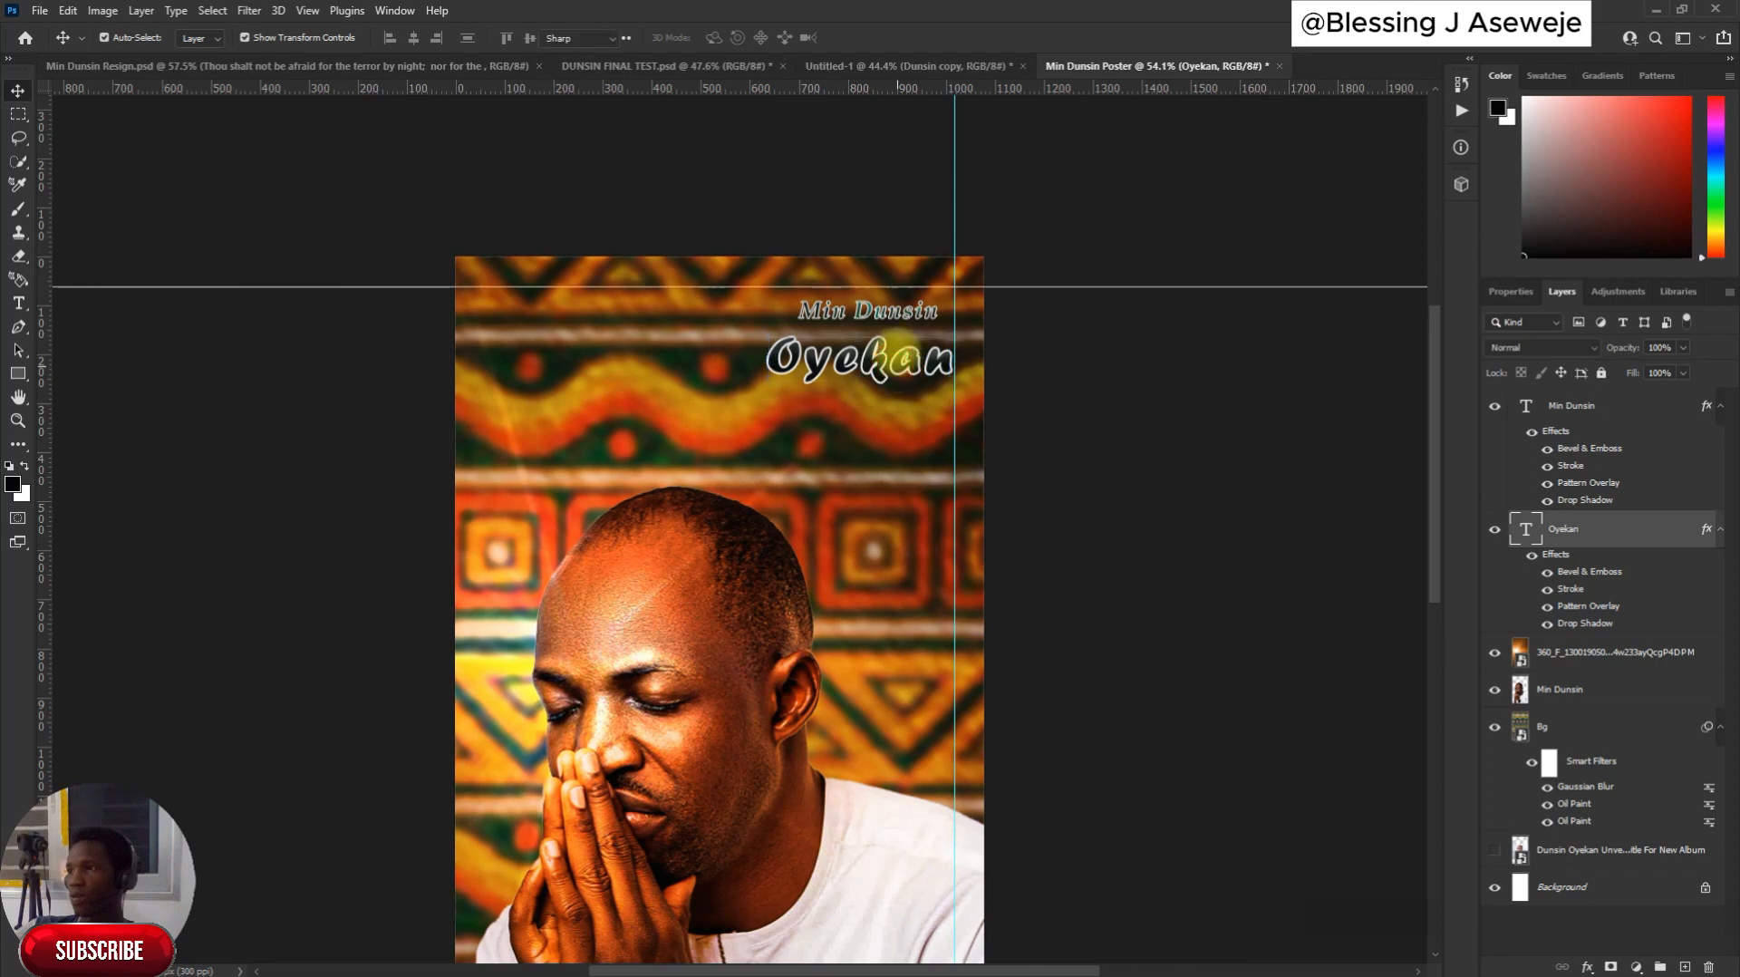
Move the Oyekan text up so it sits closer beneath the Min Dunsin line
double_click(900, 352)
left_click(867, 38)
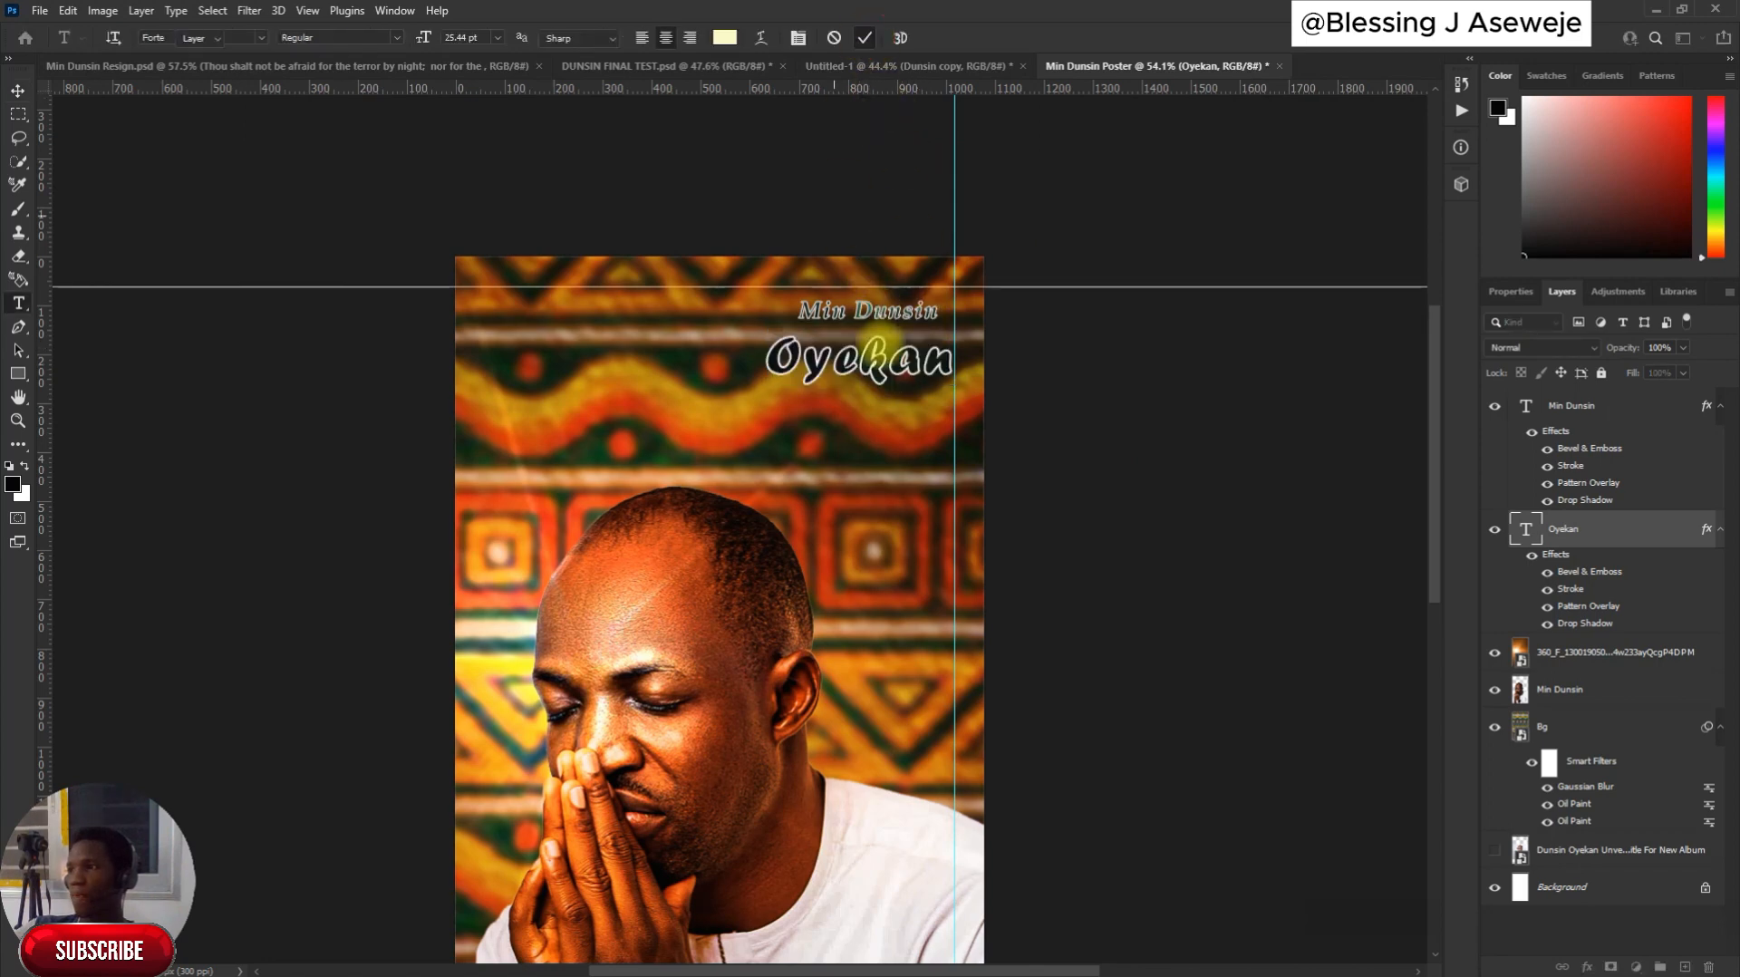
left_click_drag(885, 340, 883, 341)
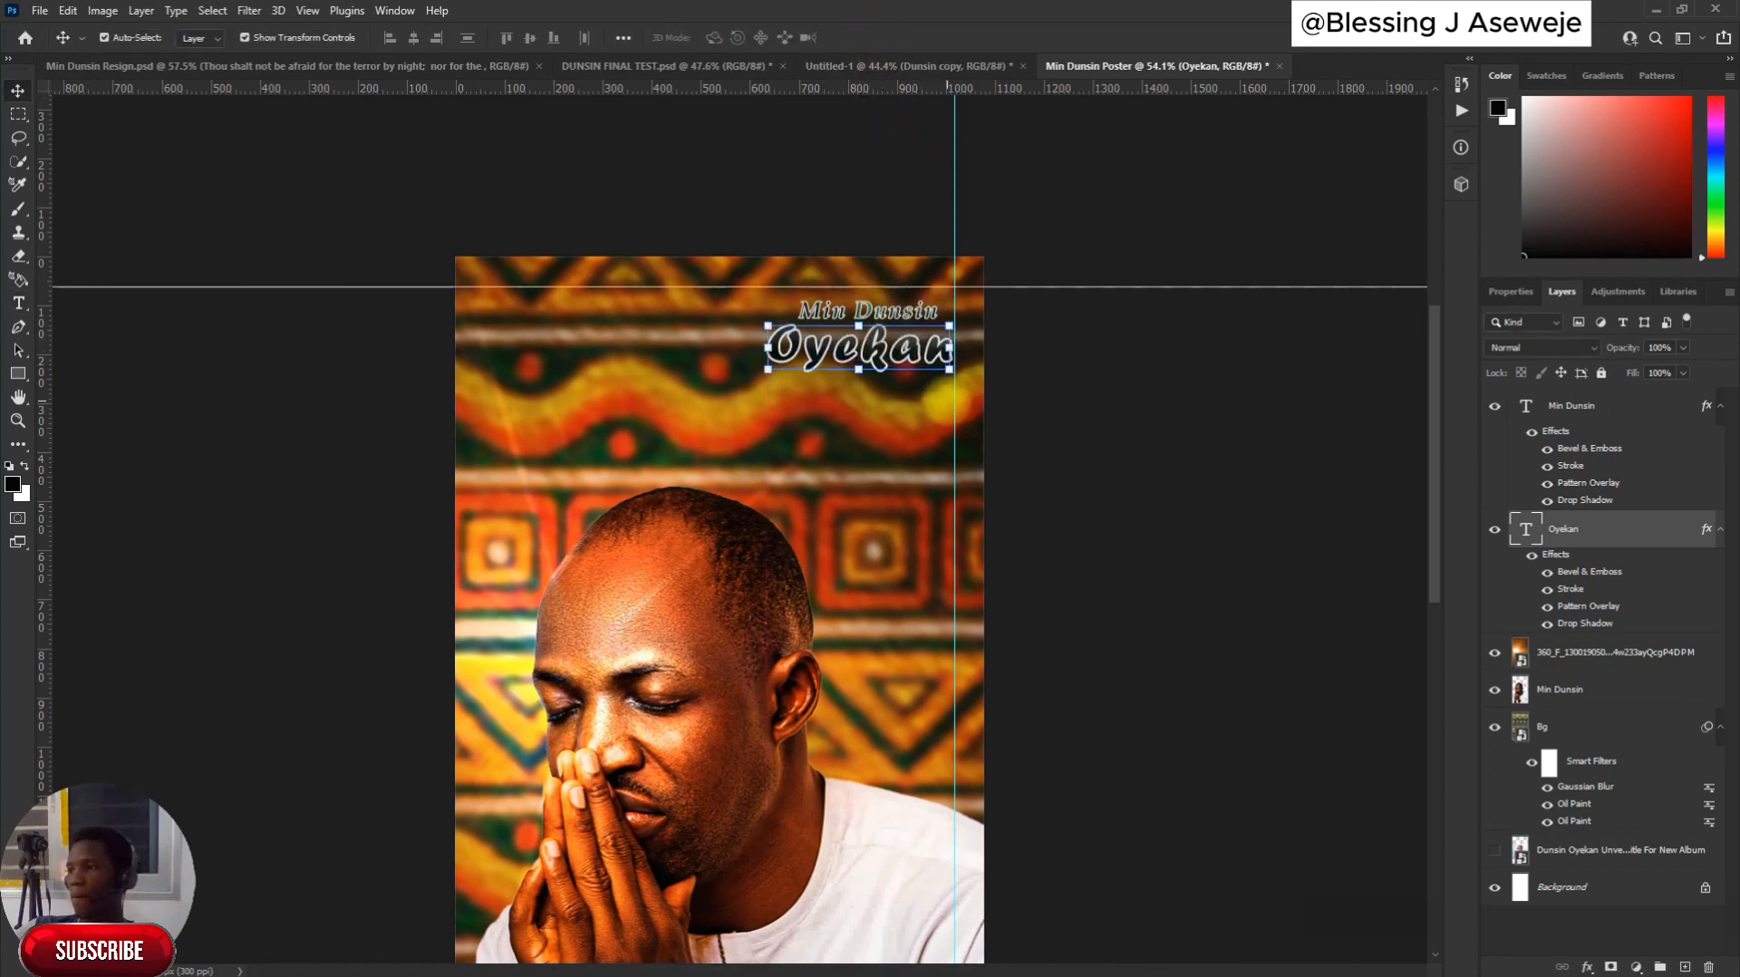
Set the Oyekan text's outside stroke to 7 px in white
scroll(960, 398, "down", 2)
left_click(1049, 378)
left_click(828, 215)
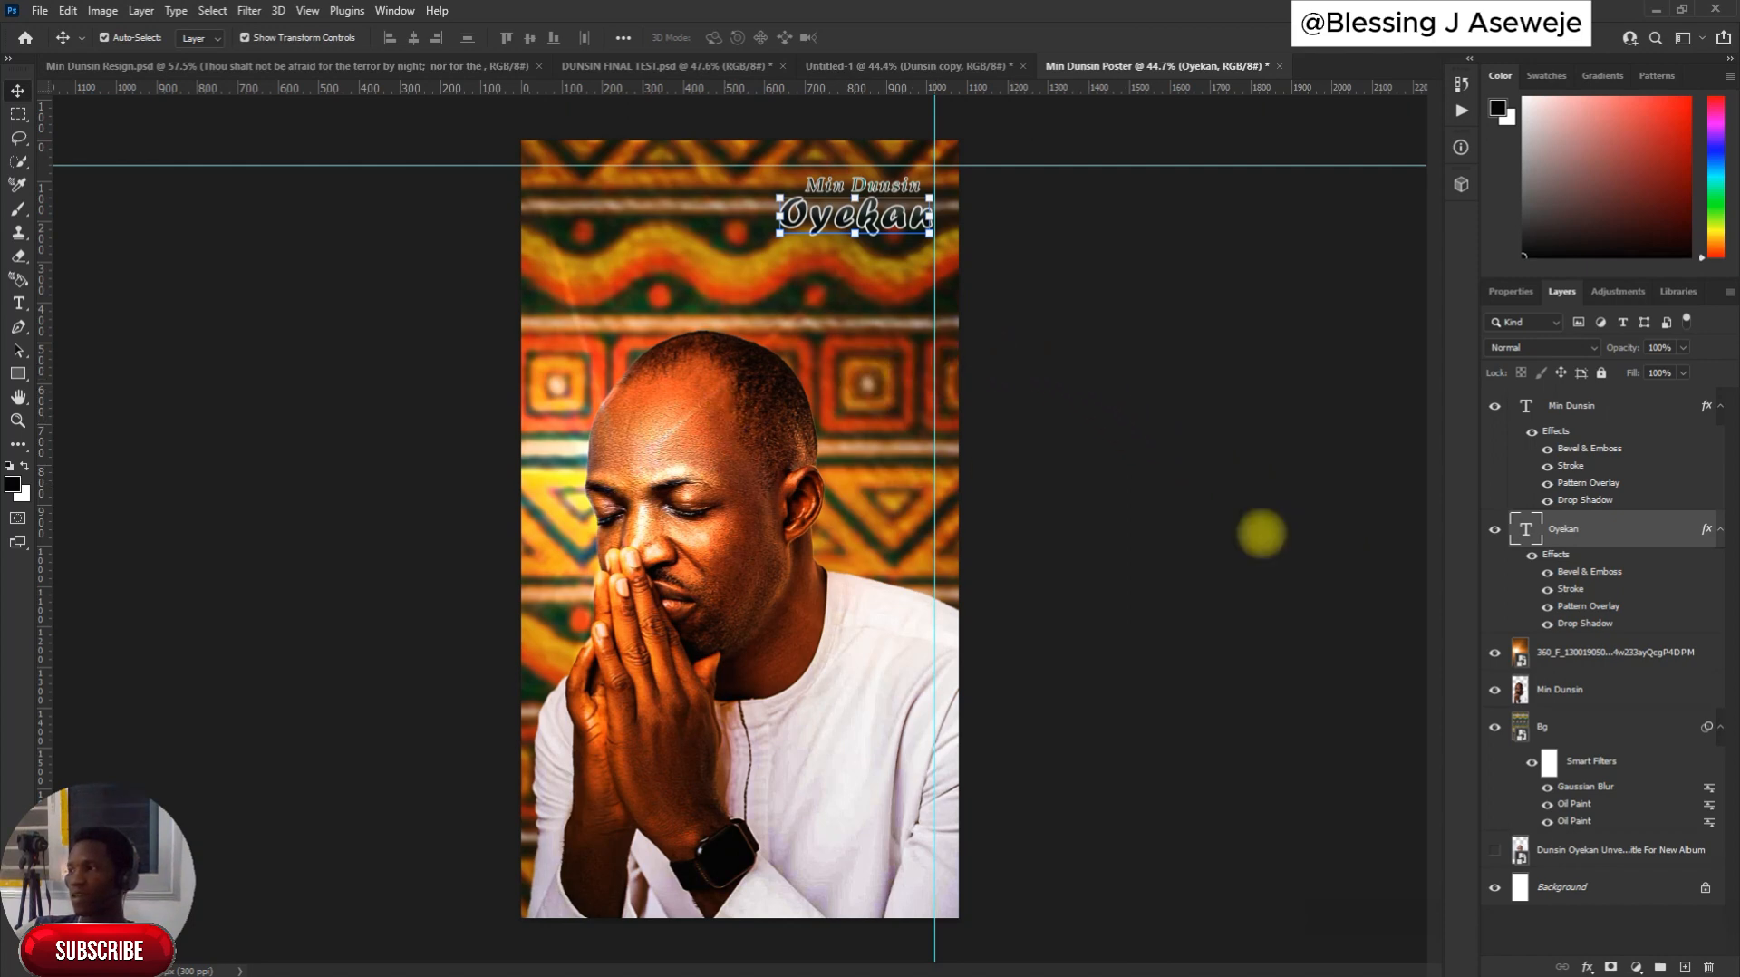
double_click(1572, 589)
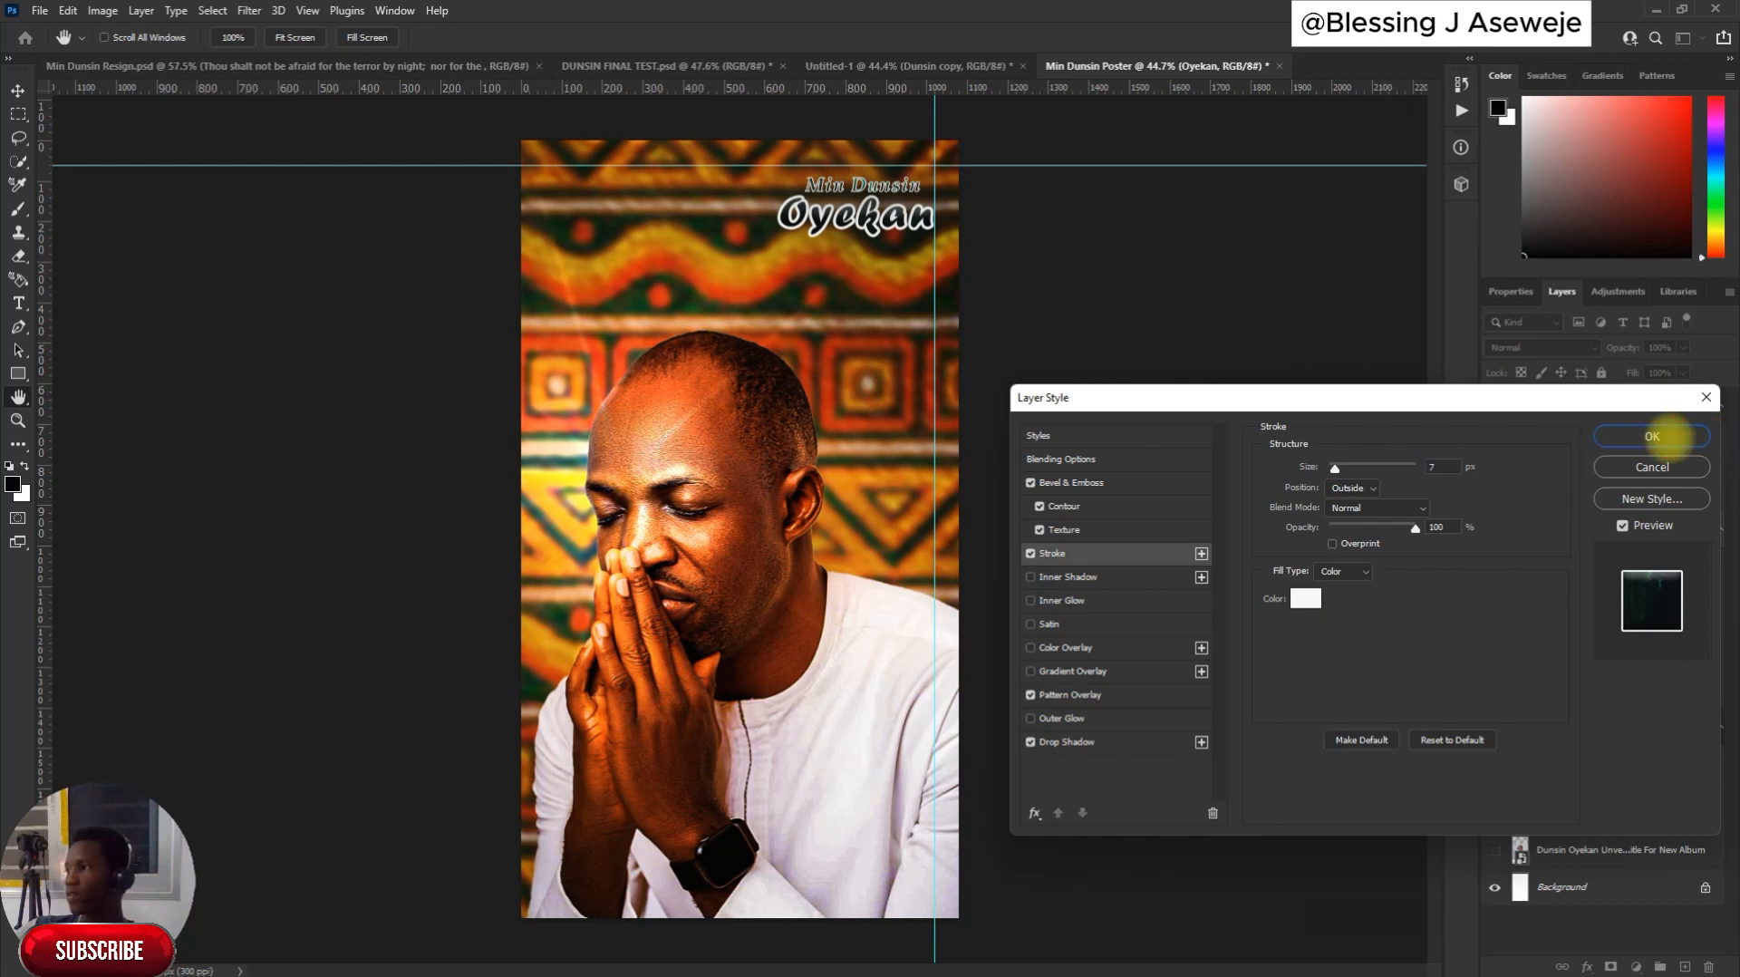
left_click(1652, 436)
Set the Min Dunsin text's white outside stroke to 4 px and enable its Inner Shadow effect
left_click(1572, 465)
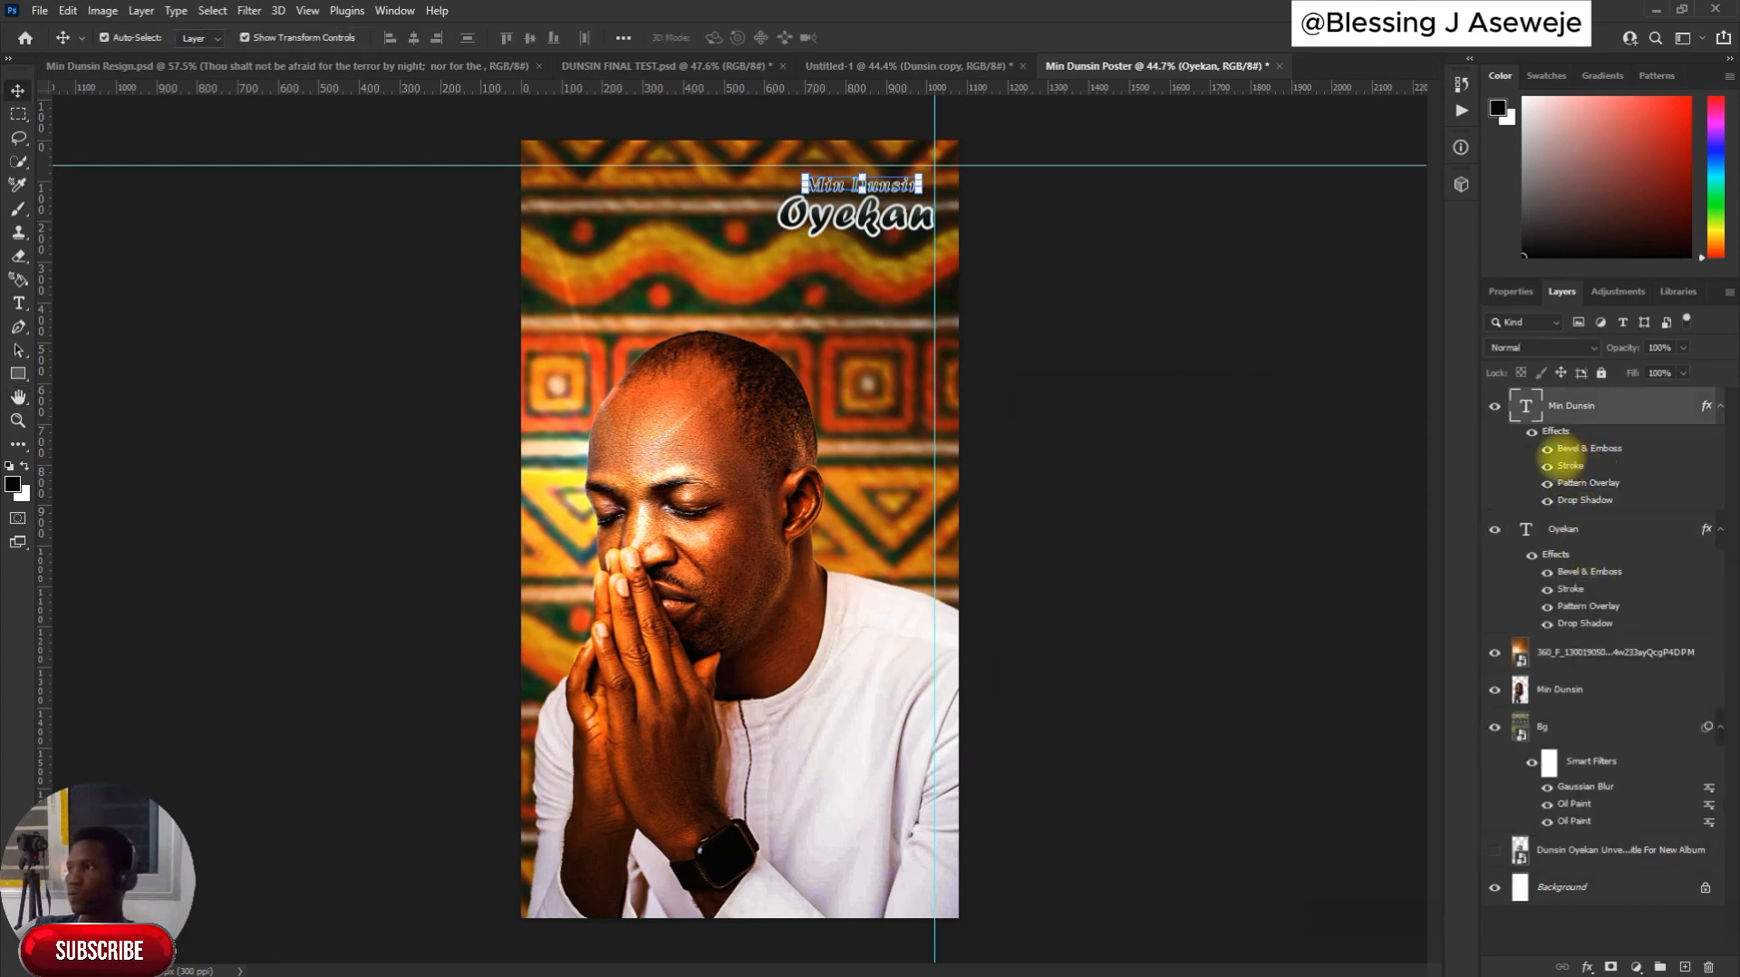
double_click(1571, 465)
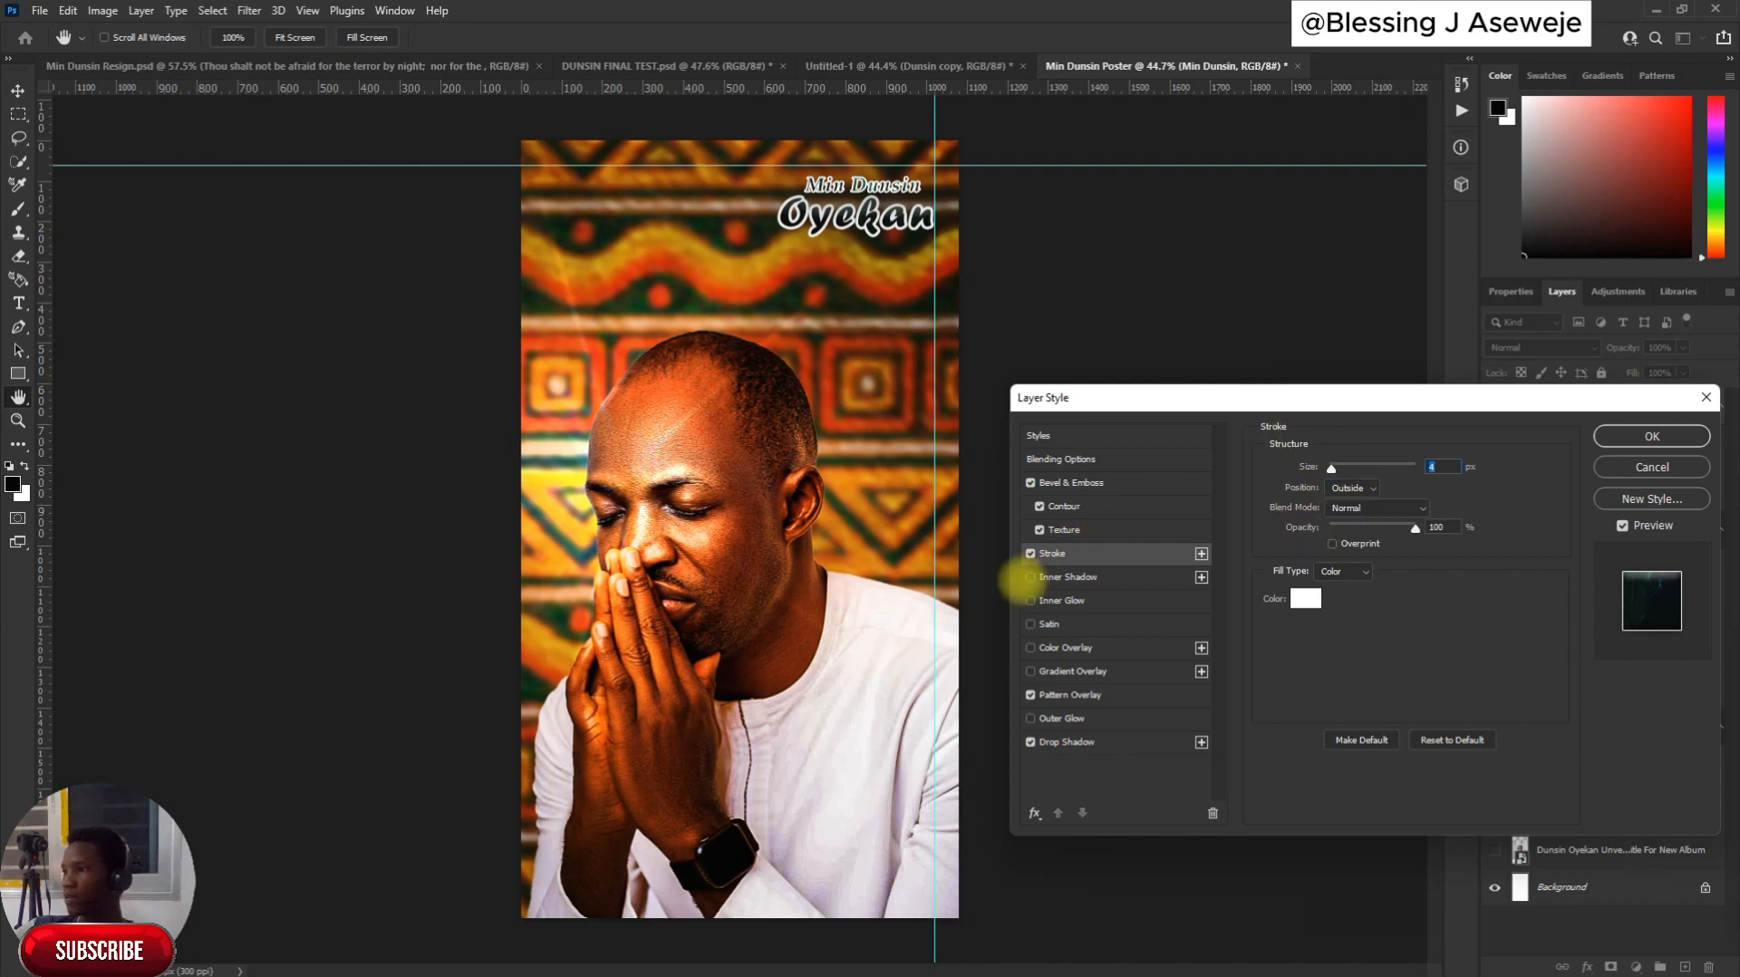
left_click(1031, 577)
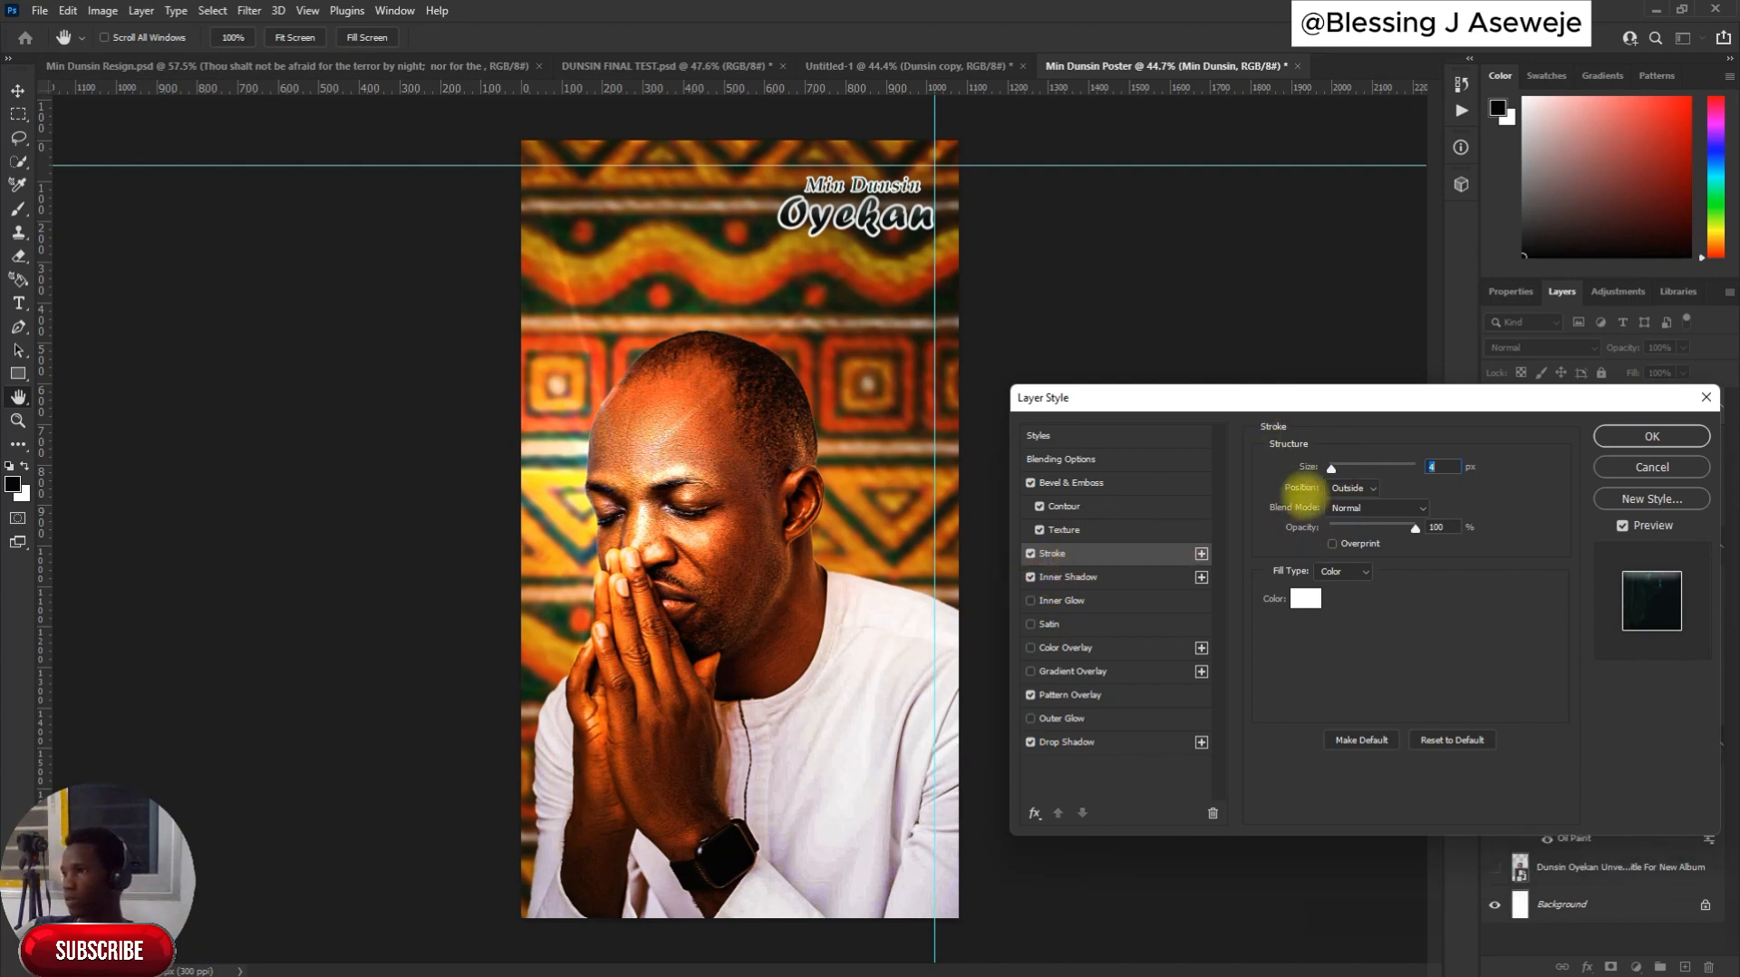
left_click(1650, 436)
Duplicate the Oyekan text to the lower part of the poster and scale the copy to about 218%
scroll(1159, 295, "down", 3)
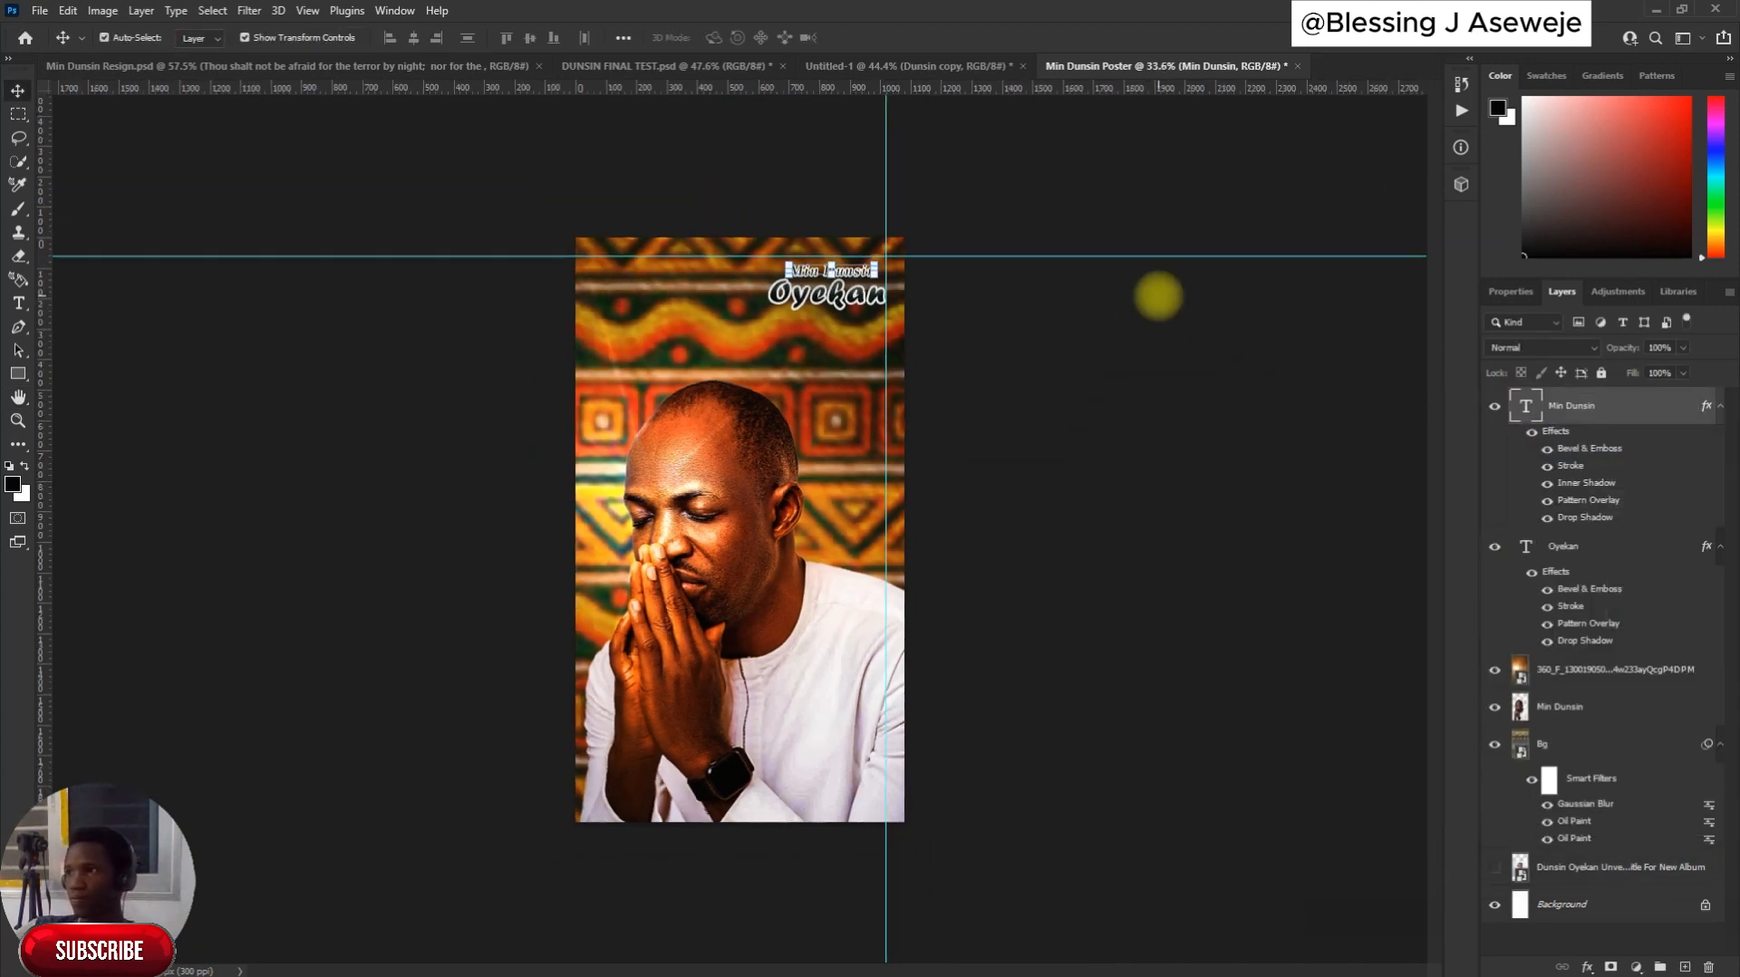
left_click(994, 364)
scroll(833, 275, "up", 4)
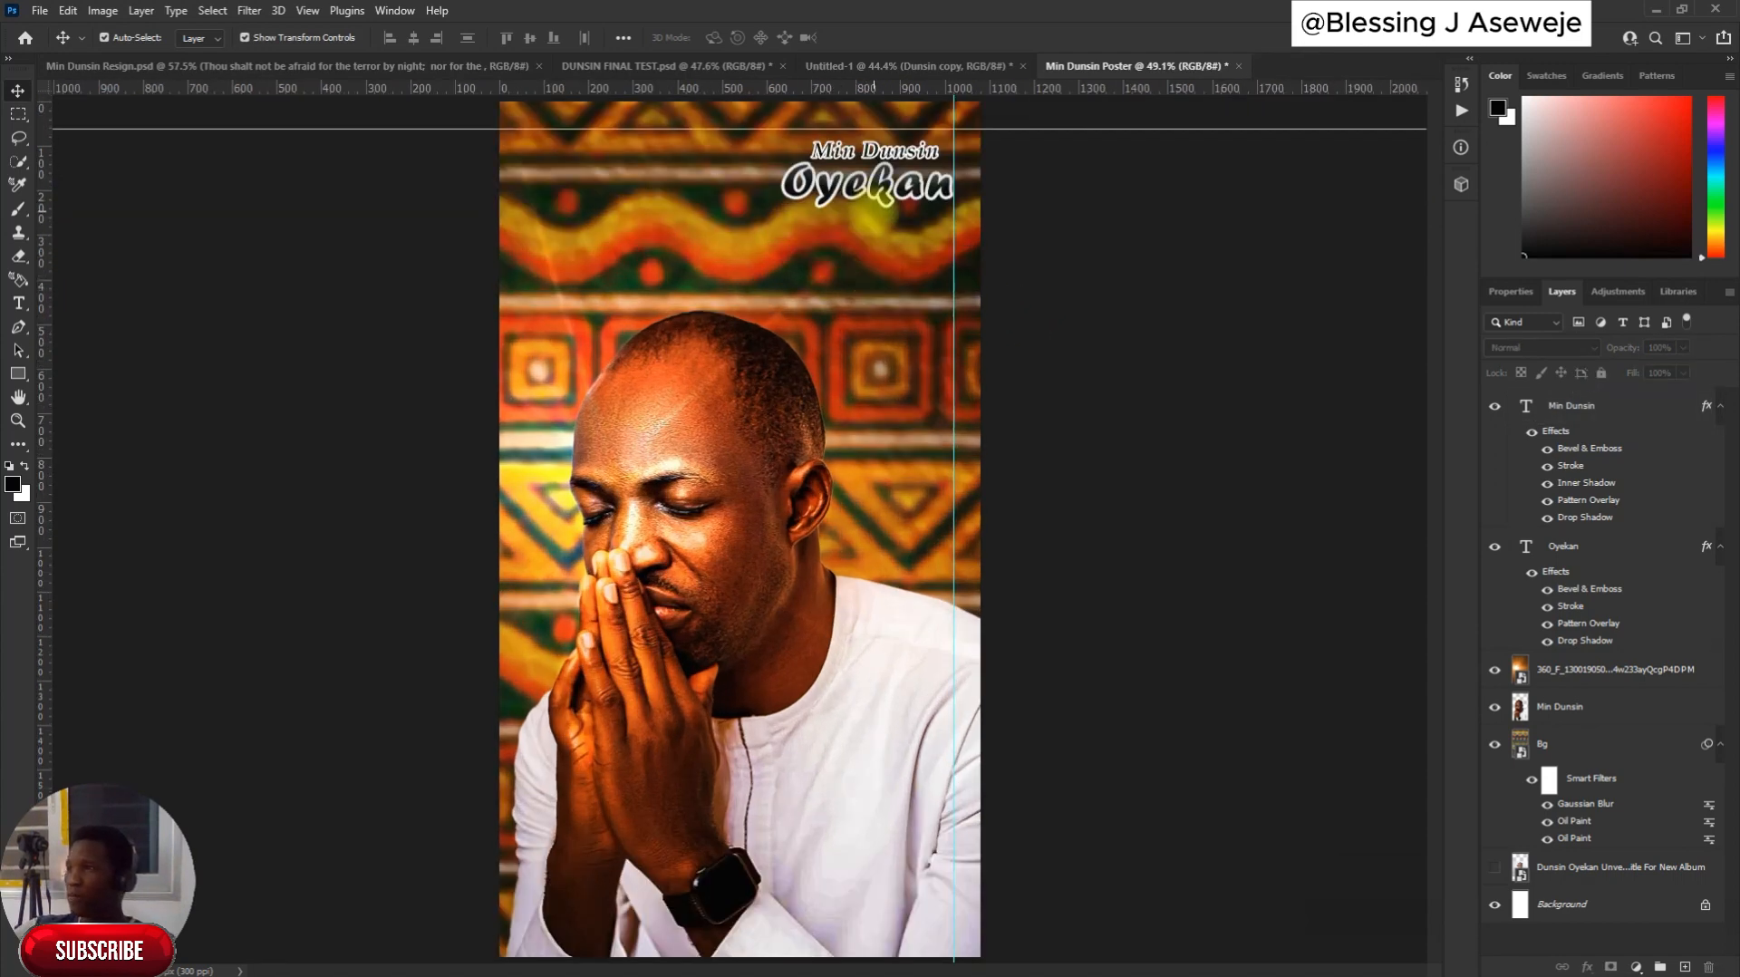
scroll(874, 209, "down", 2)
left_click(830, 296)
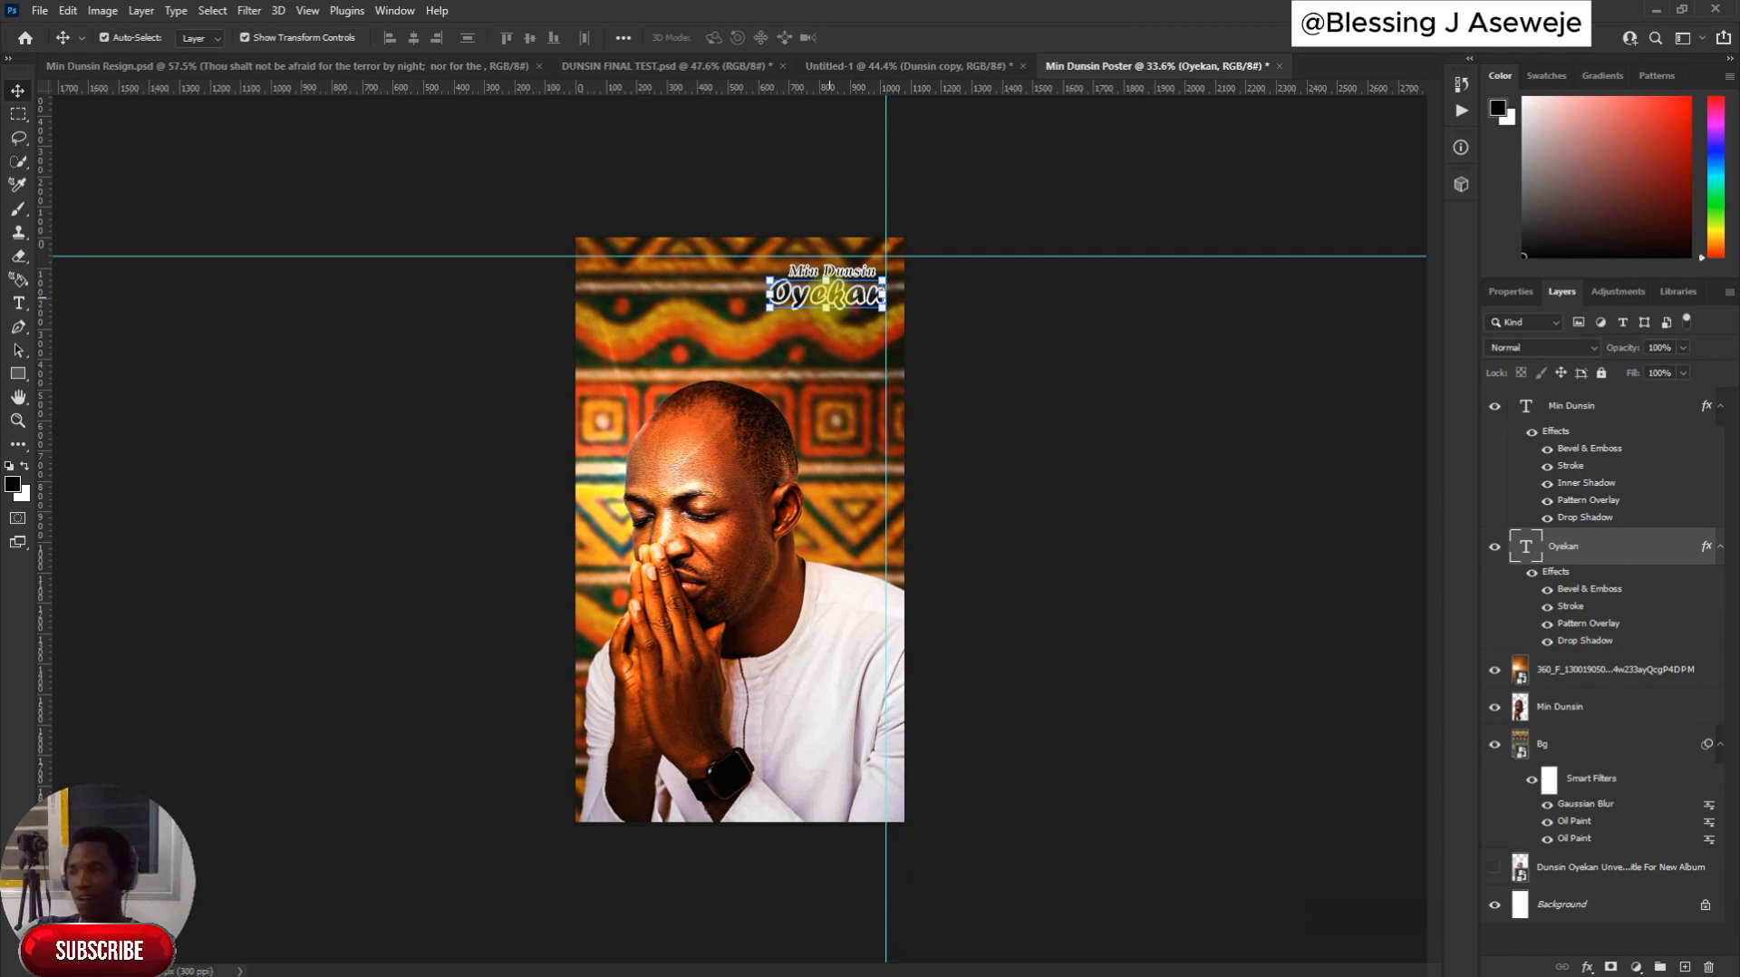
left_click_drag(827, 295, 604, 725)
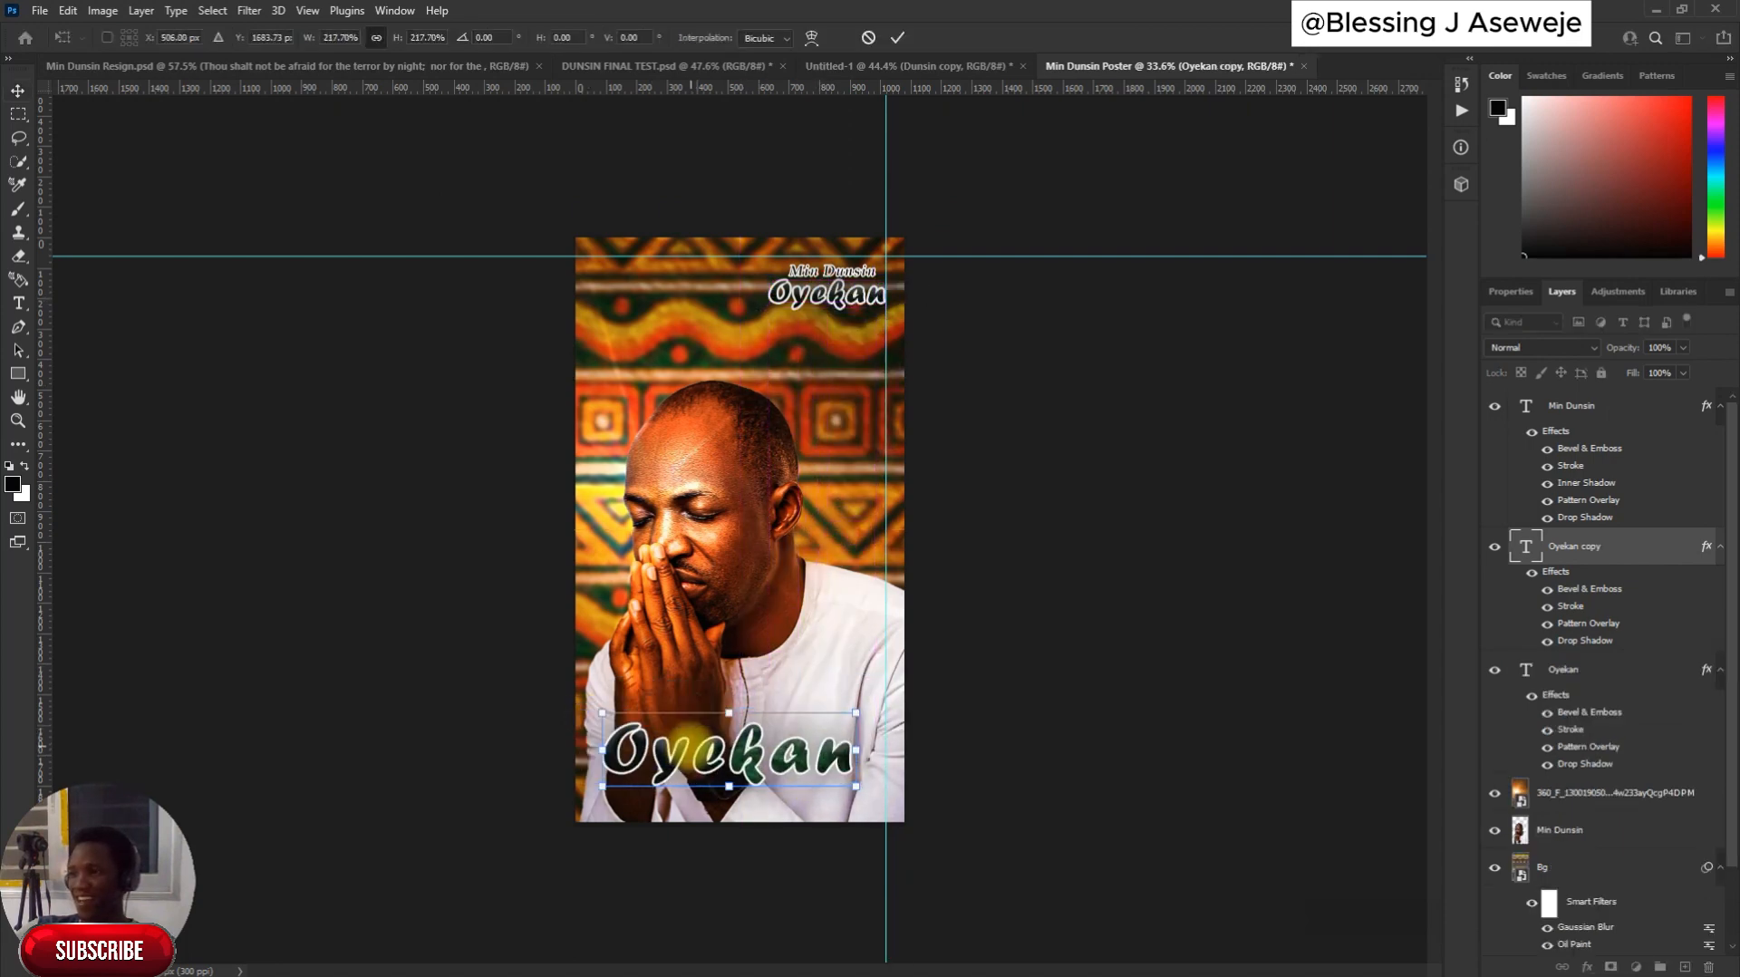
key("Return")
Replace the wording of the large Oyekan copy with "Breathe"
double_click(694, 743)
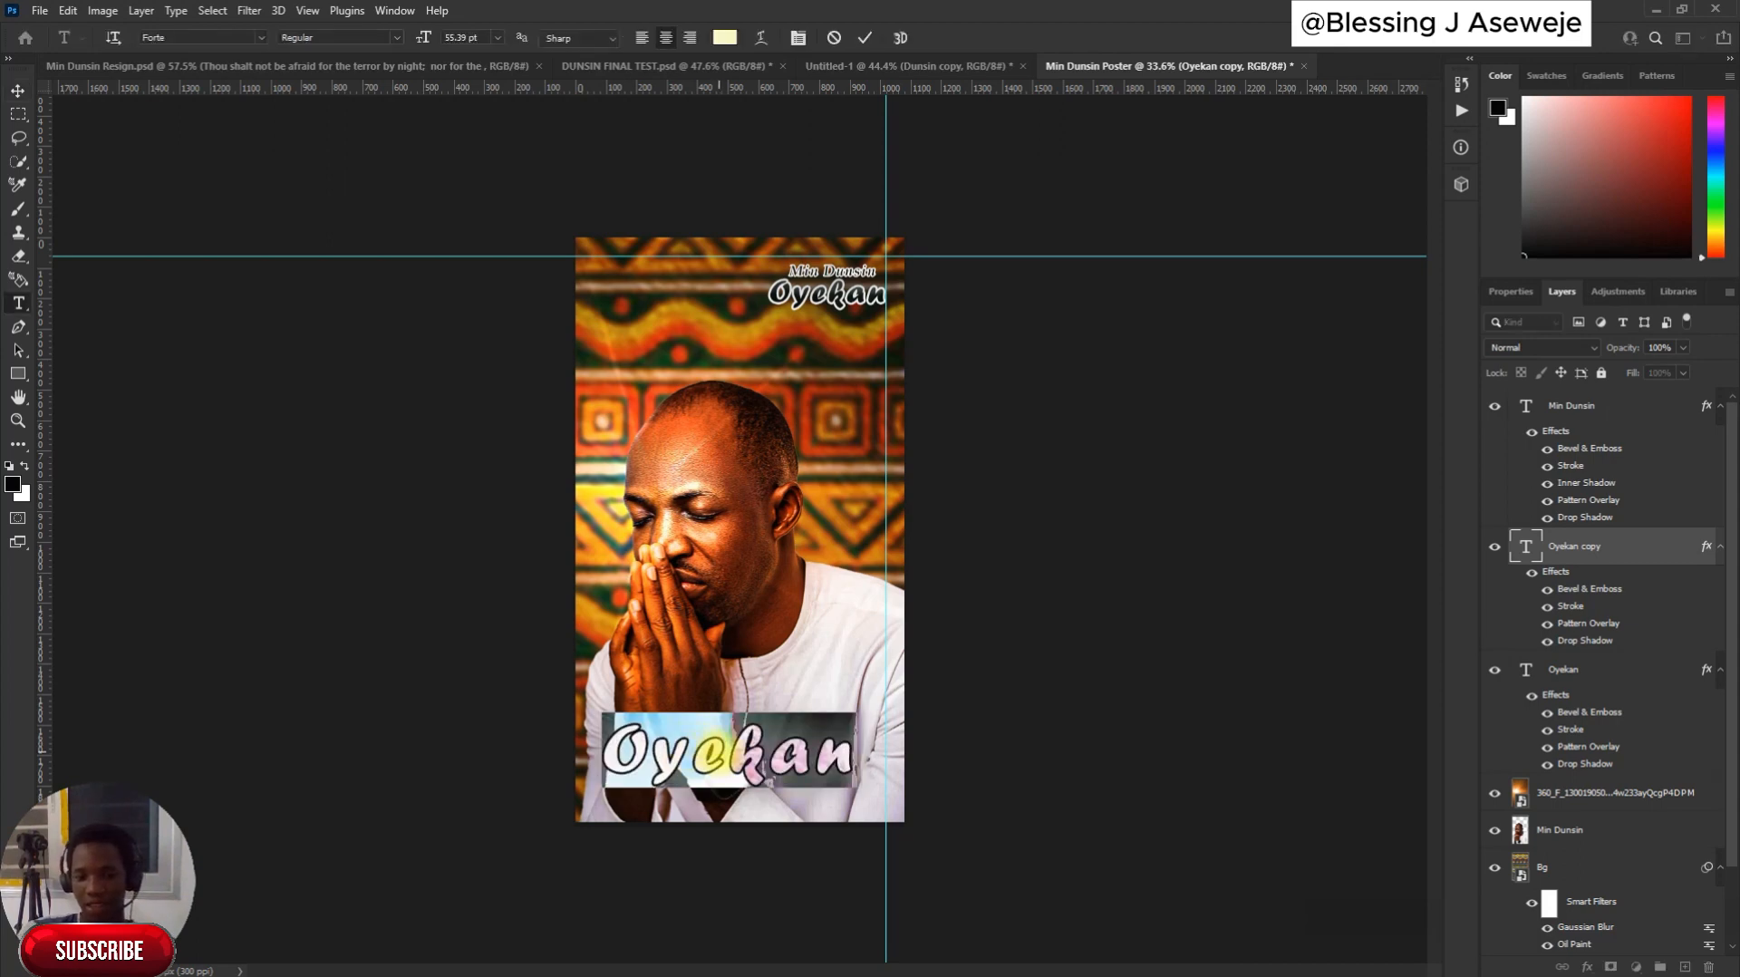
type("Brea")
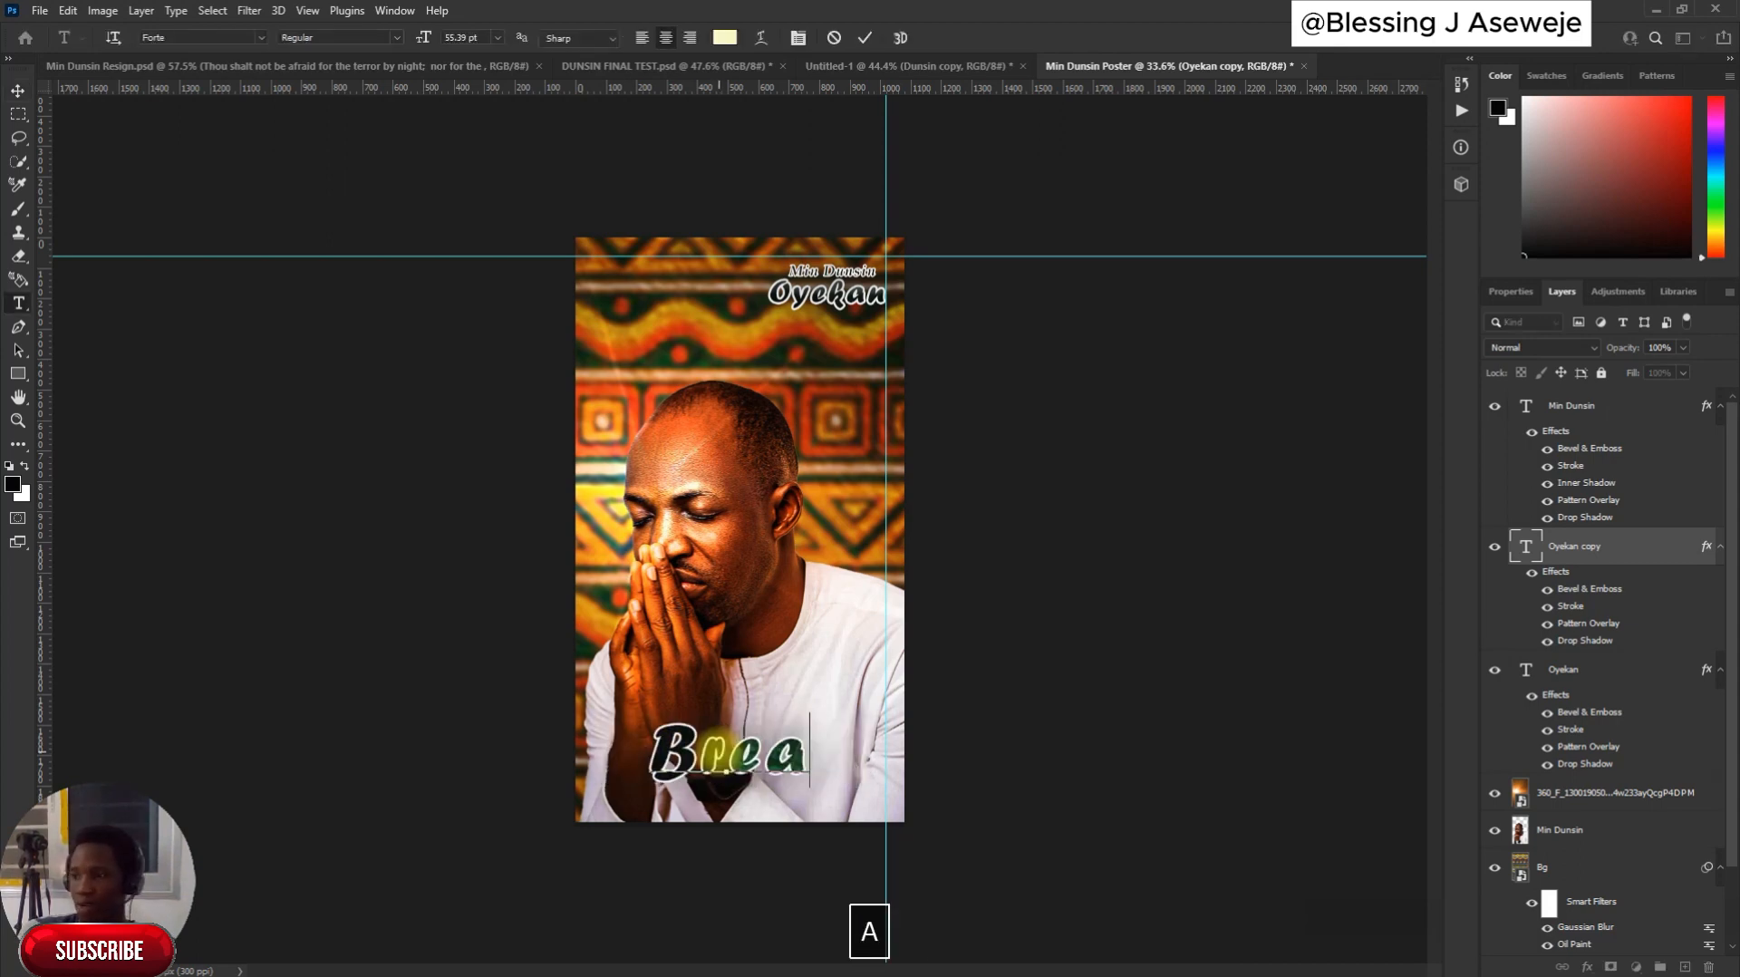
type("th")
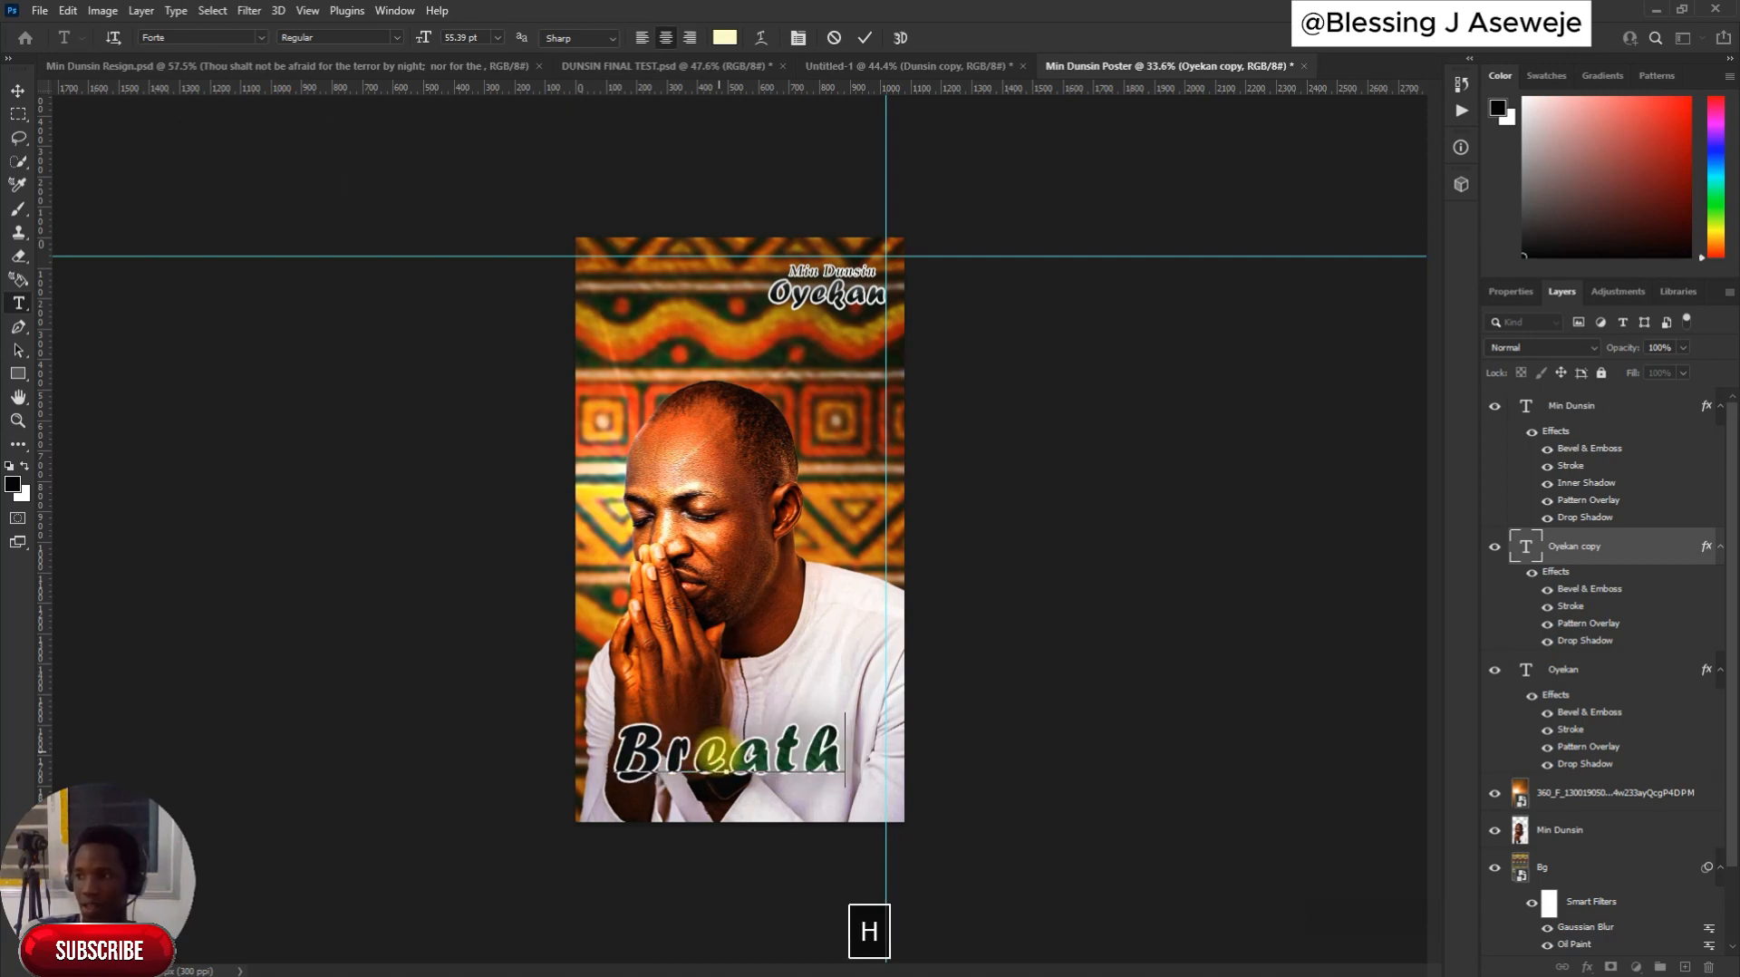
type("e")
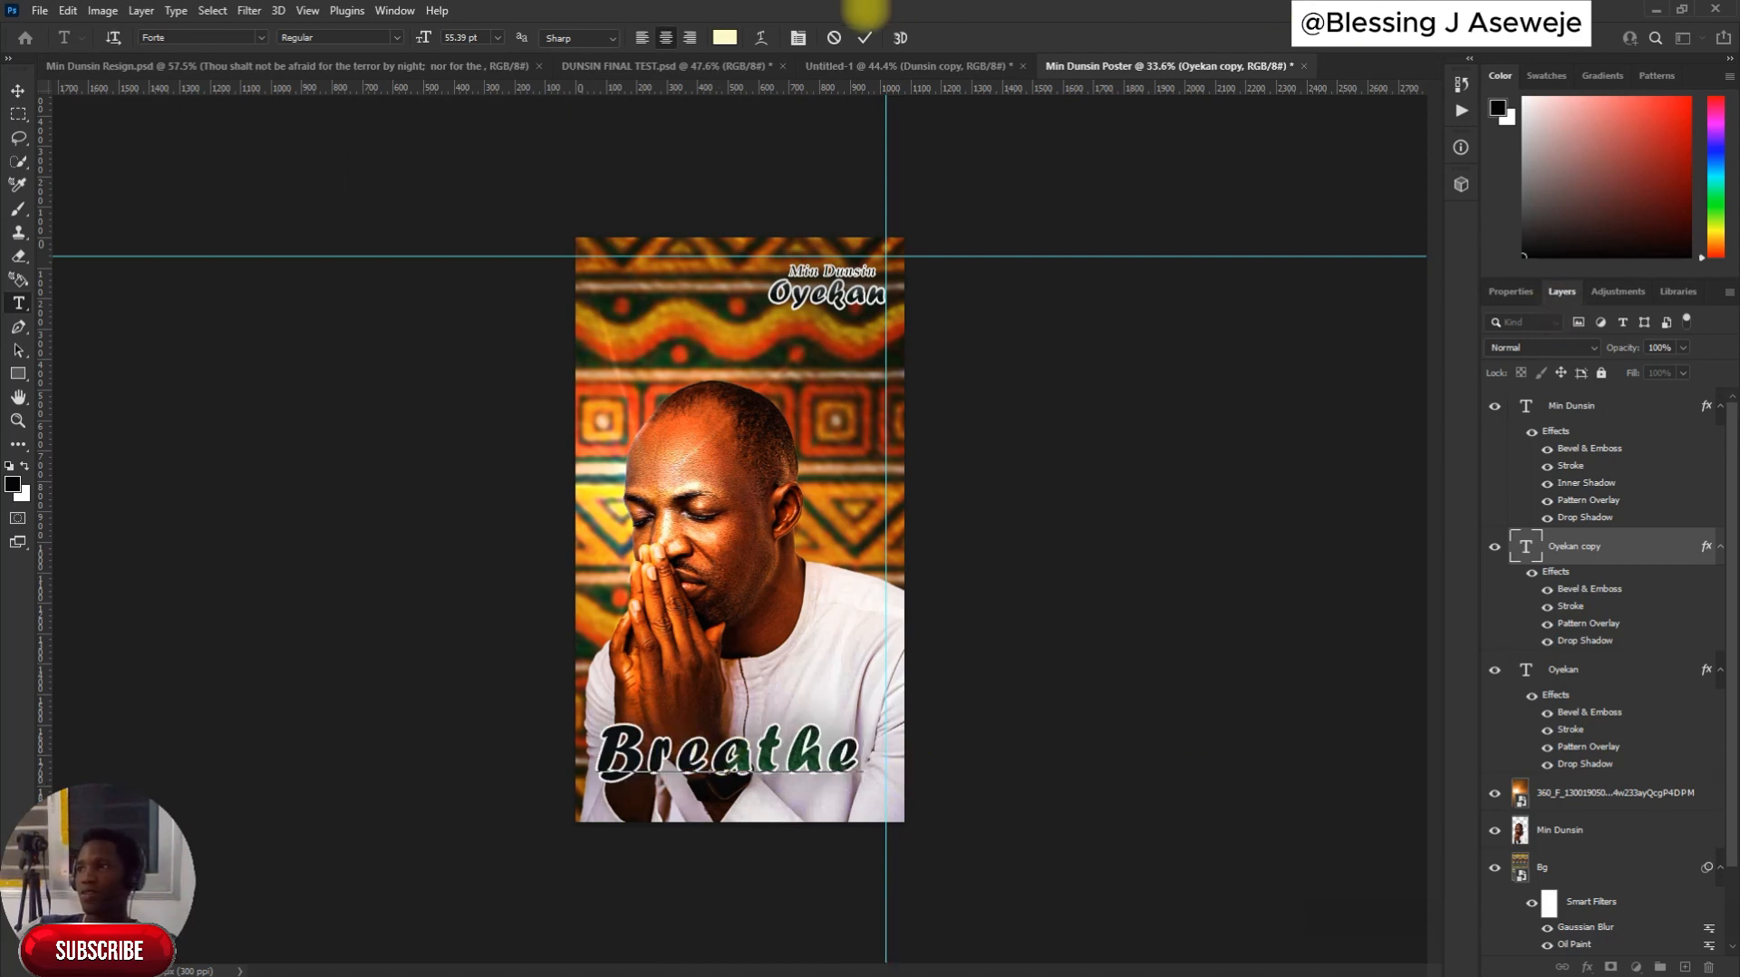
left_click(865, 38)
key("v")
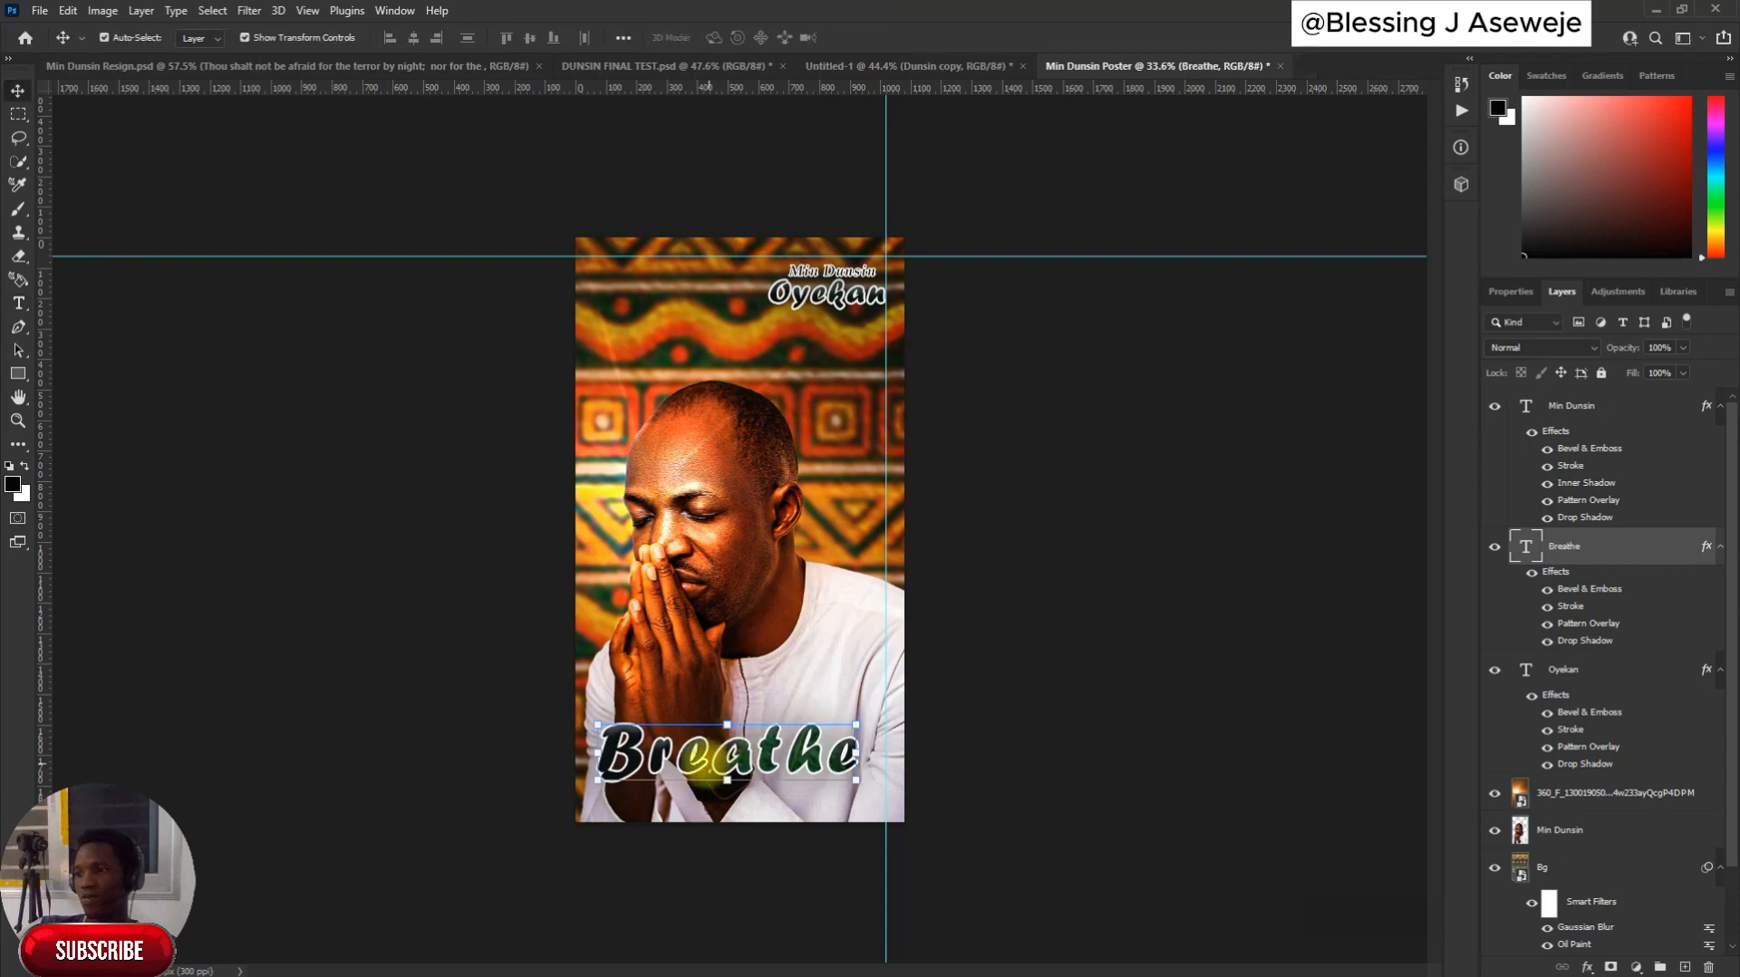
Scale the Breathe title to about 104% and nudge it slightly right over the poster's lower area
mouse_move(596, 725)
left_mouse_down()
mouse_move(575, 716)
mouse_move(593, 705)
left_mouse_up()
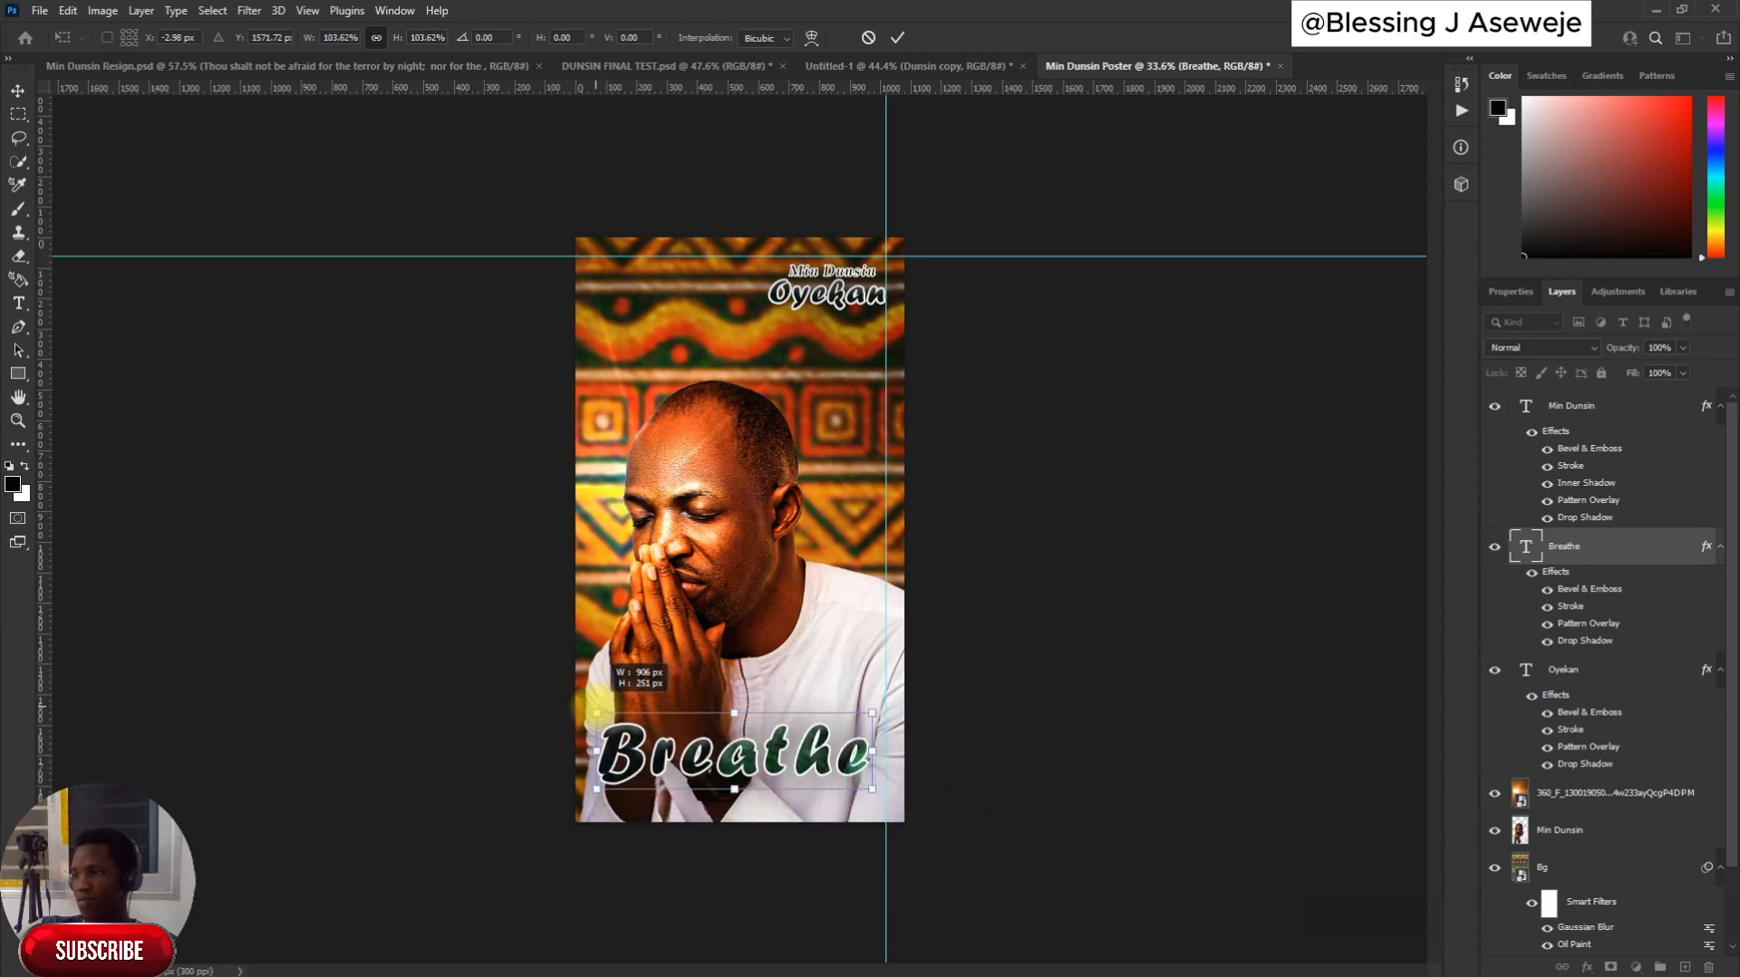
left_click(898, 36)
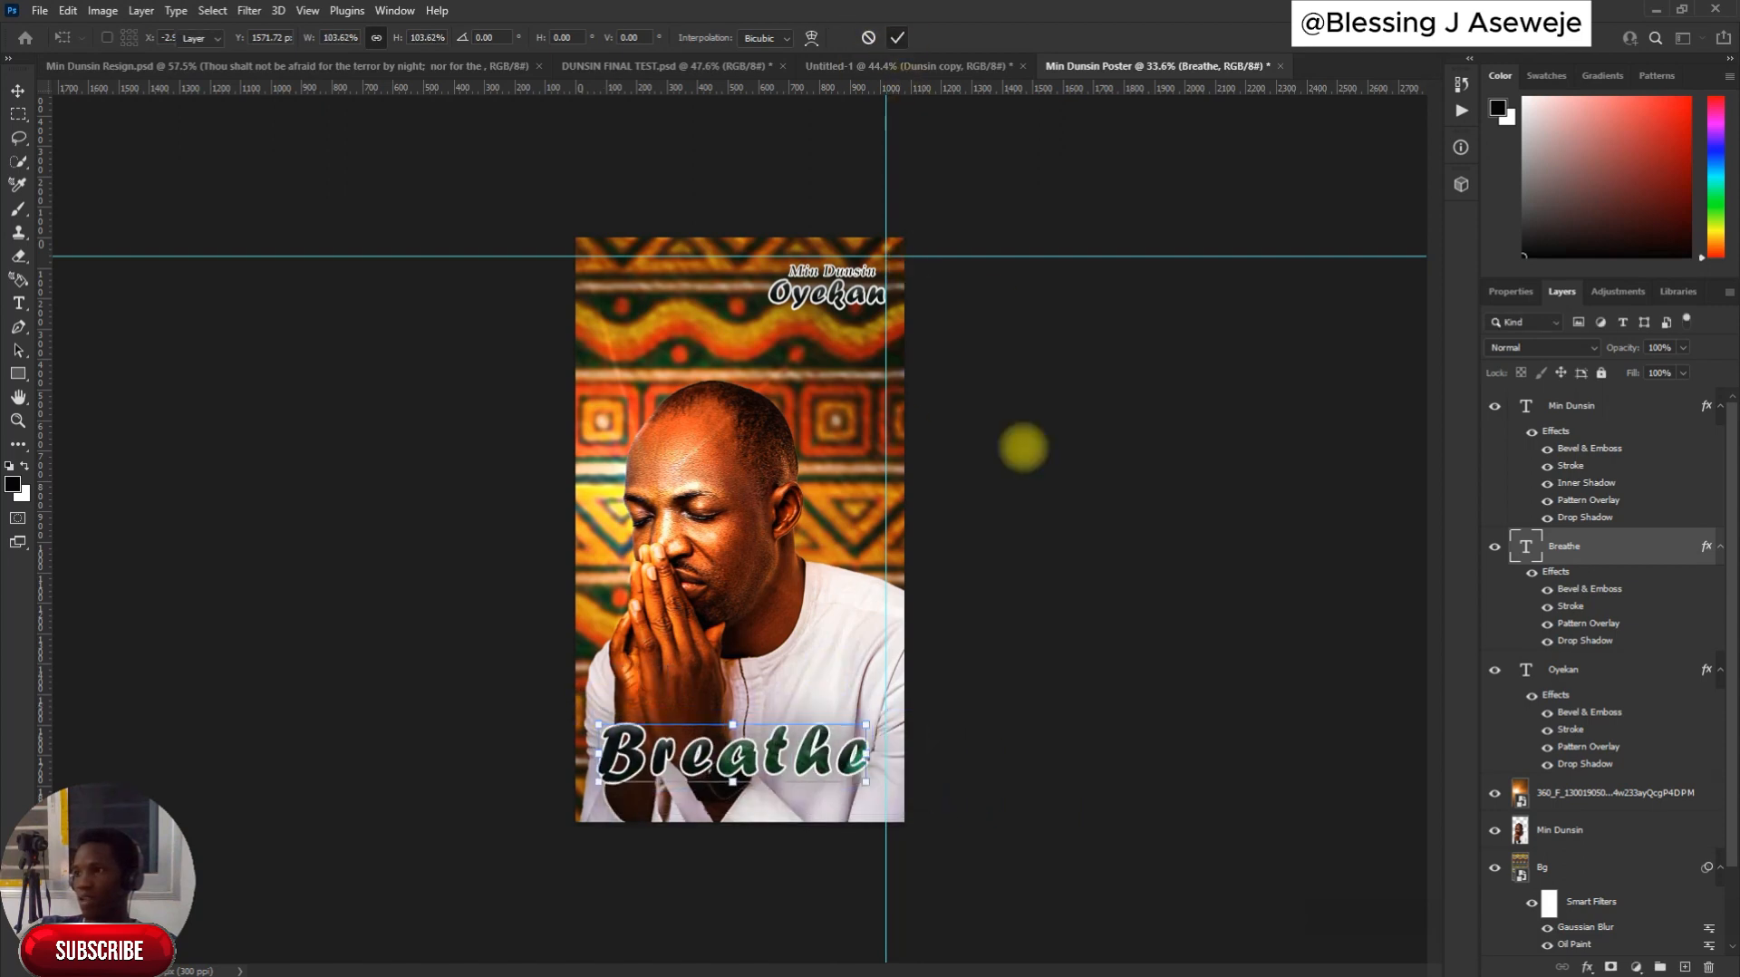
left_click_drag(813, 750, 816, 751)
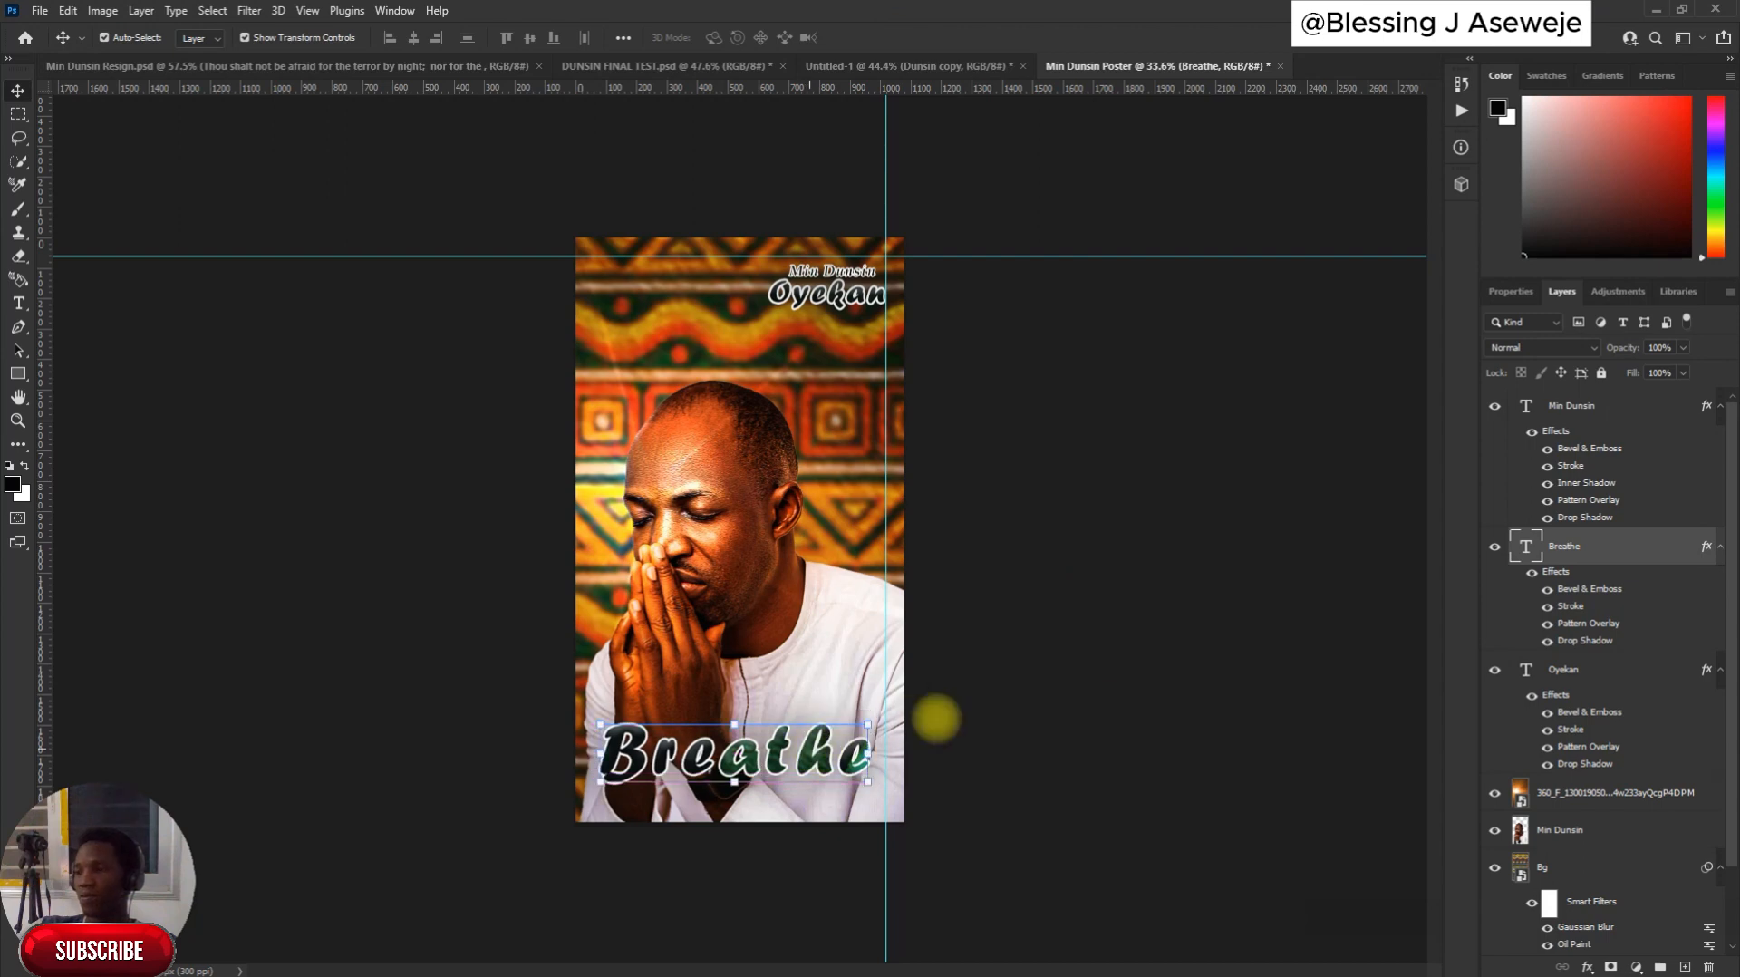
left_click(1072, 682)
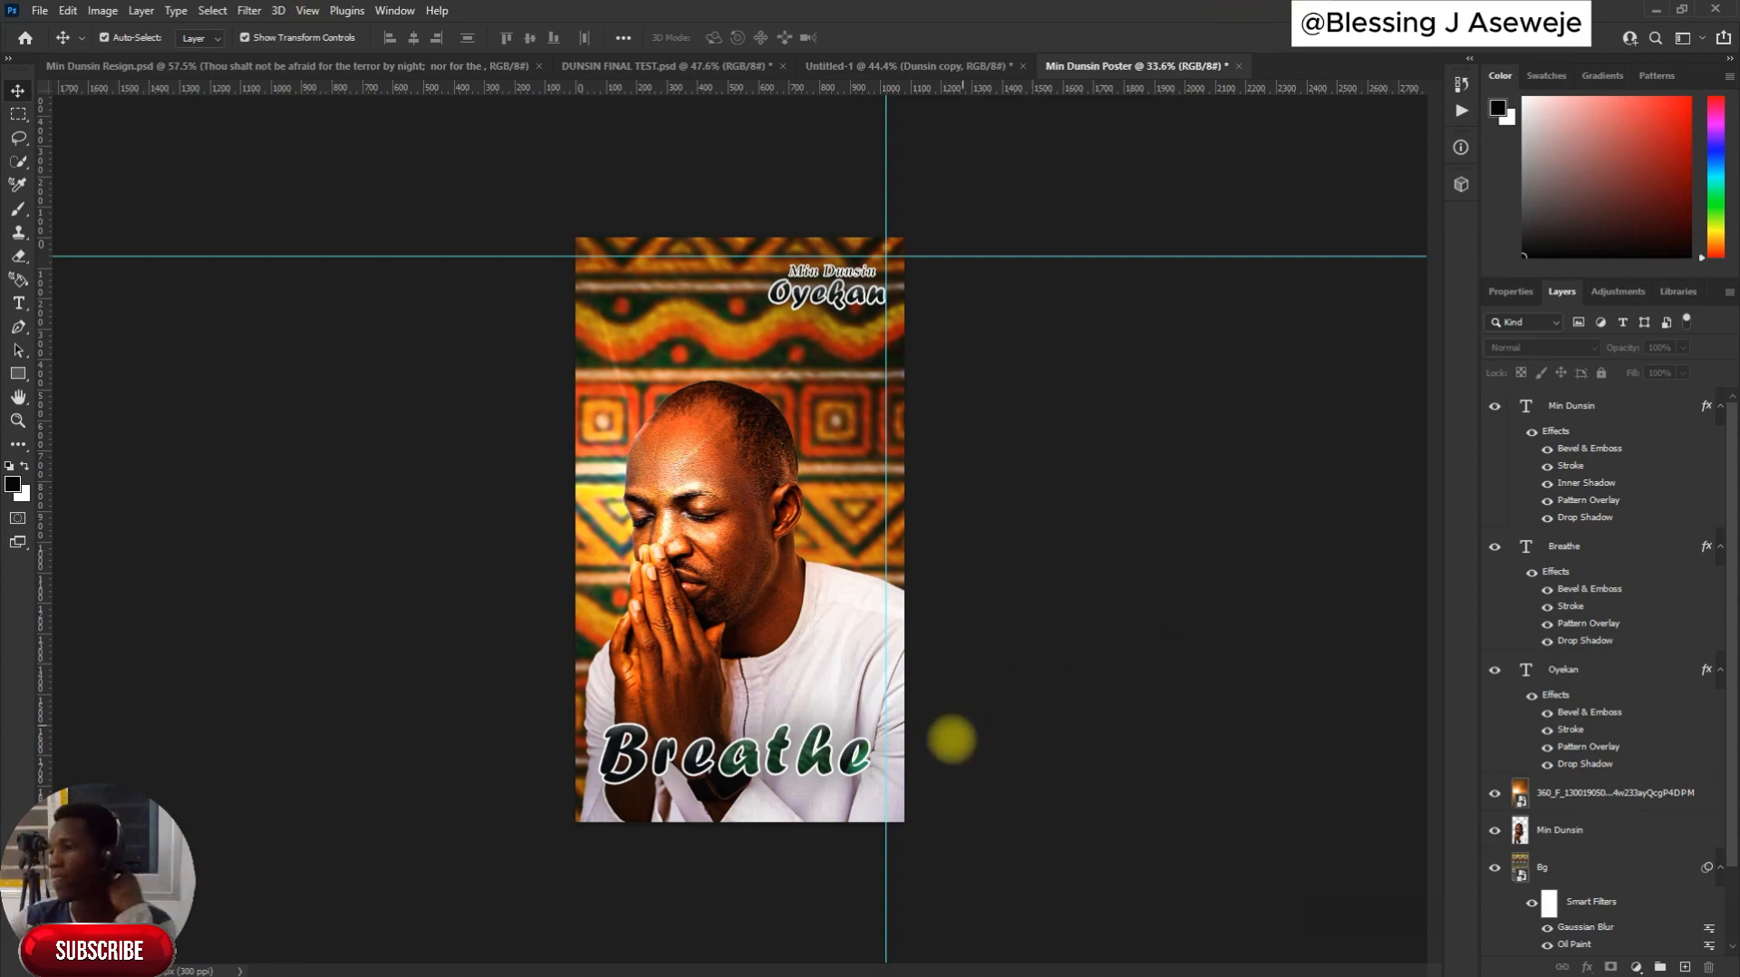
Create a copy of the Breathe title containing only the letter B and place it above the original word
left_click(739, 757)
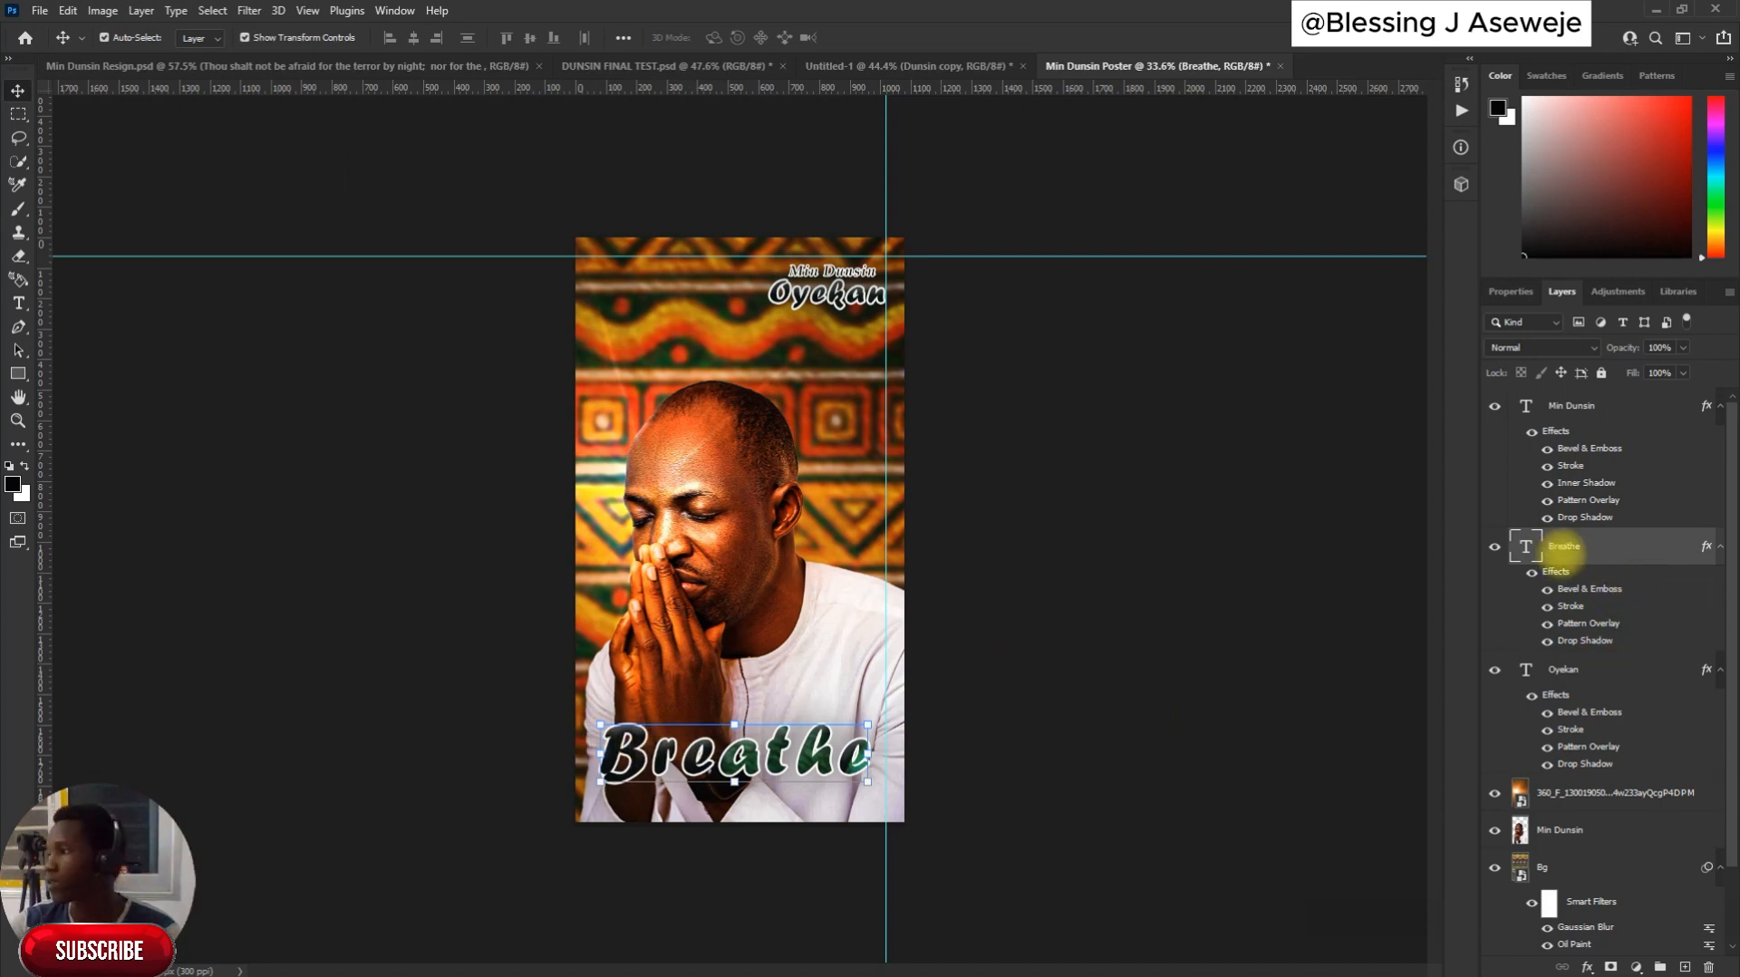
left_click_drag(1564, 545, 1568, 534)
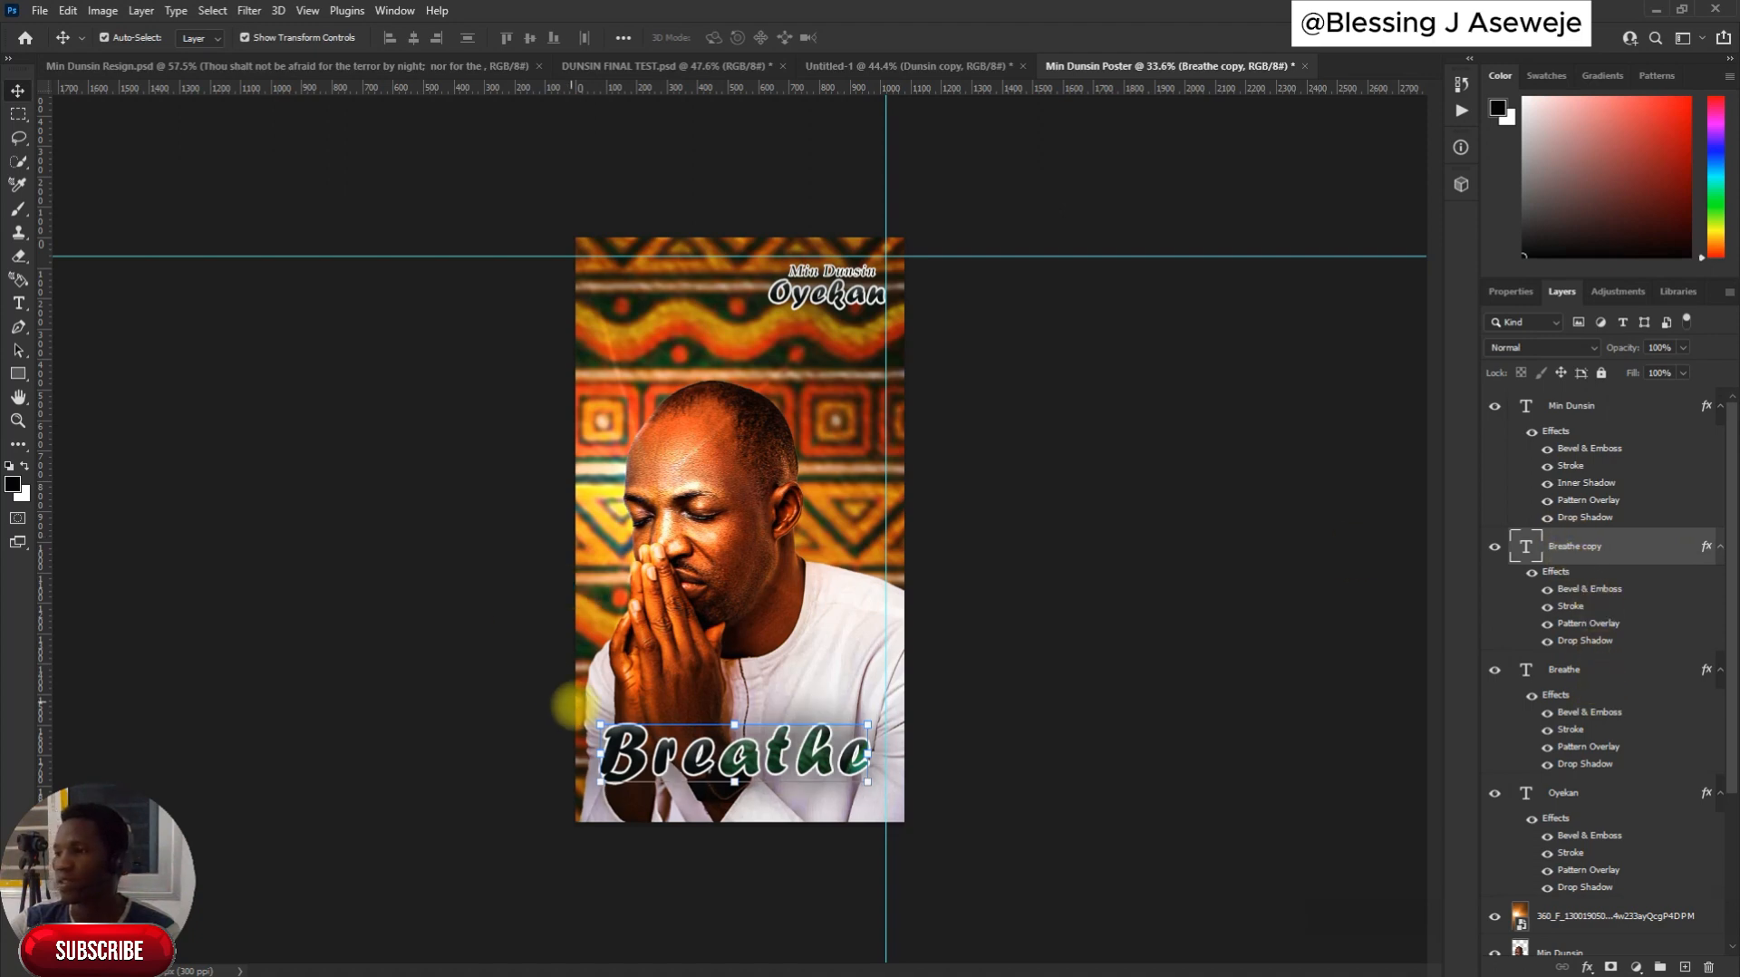
double_click(653, 762)
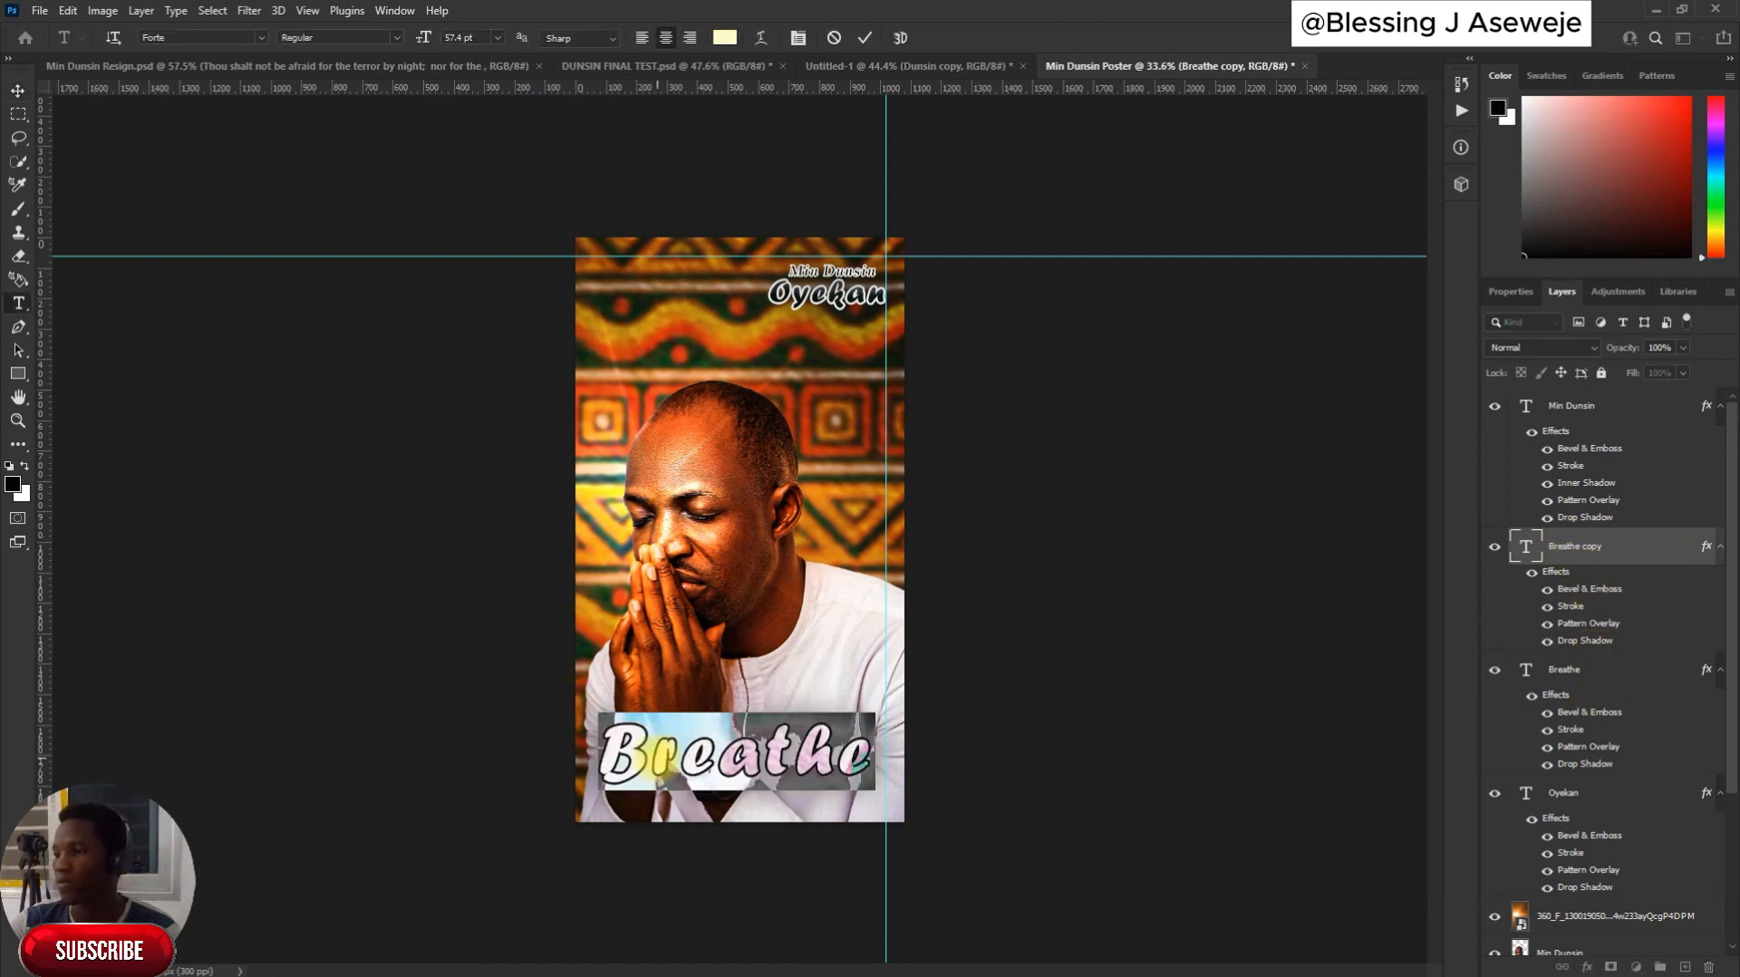
left_click_drag(652, 762, 888, 752)
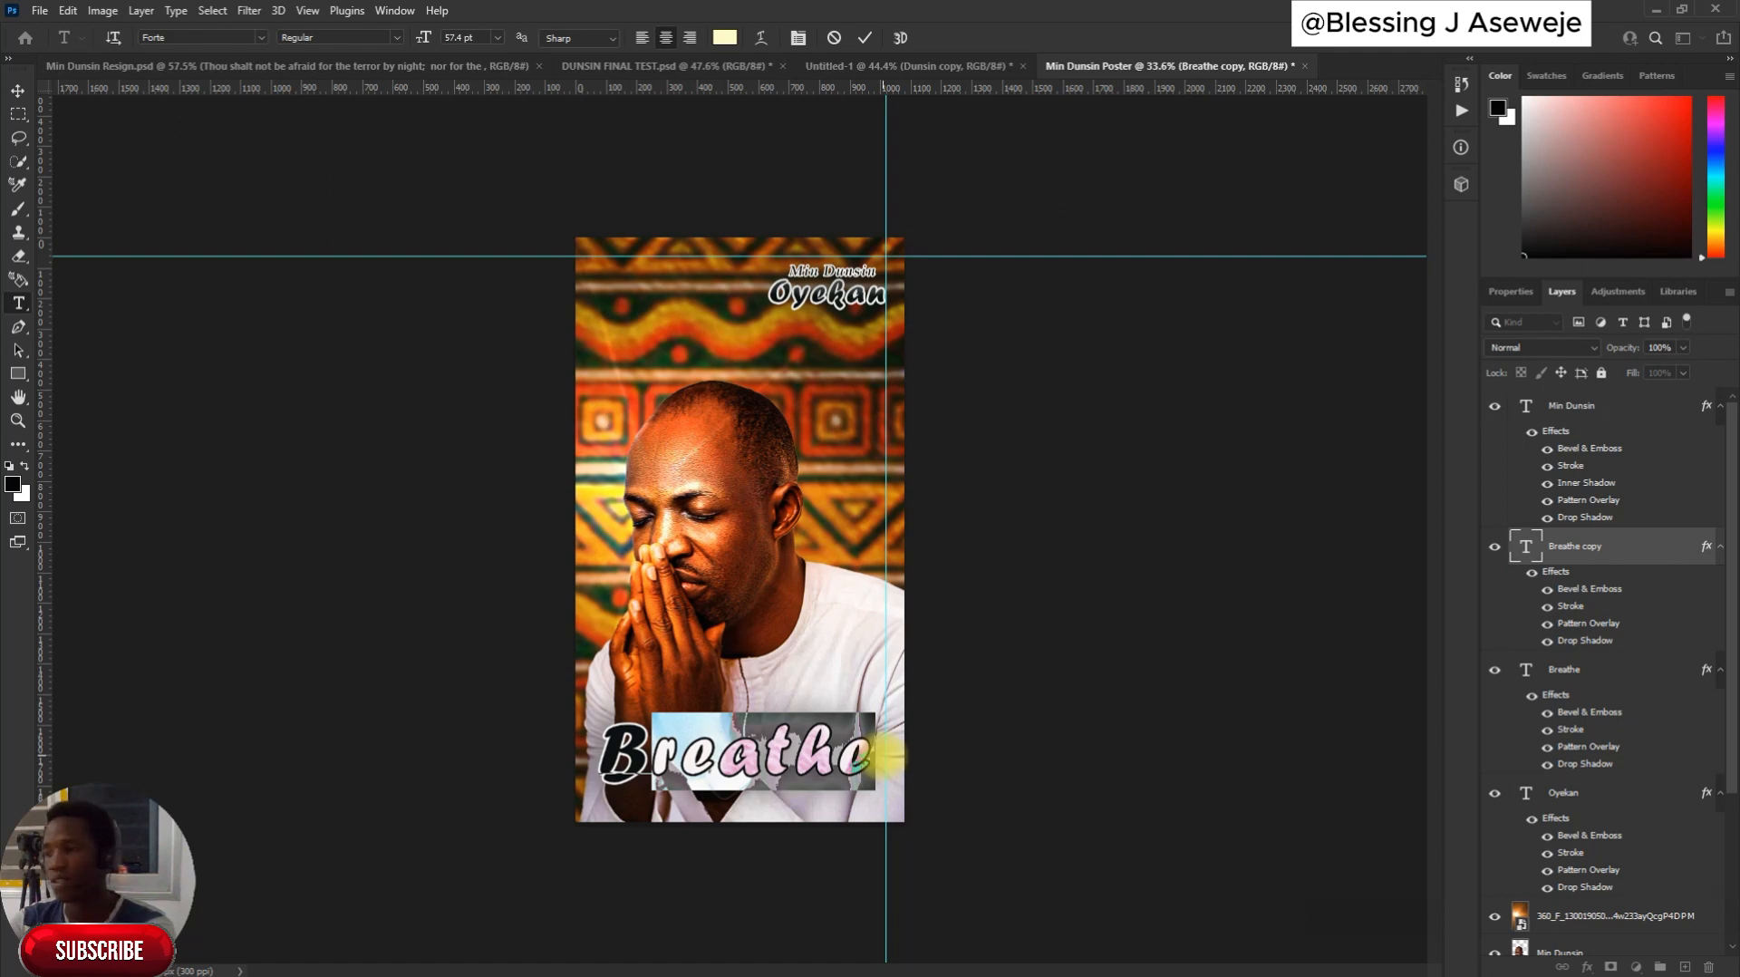
key("BackSpace")
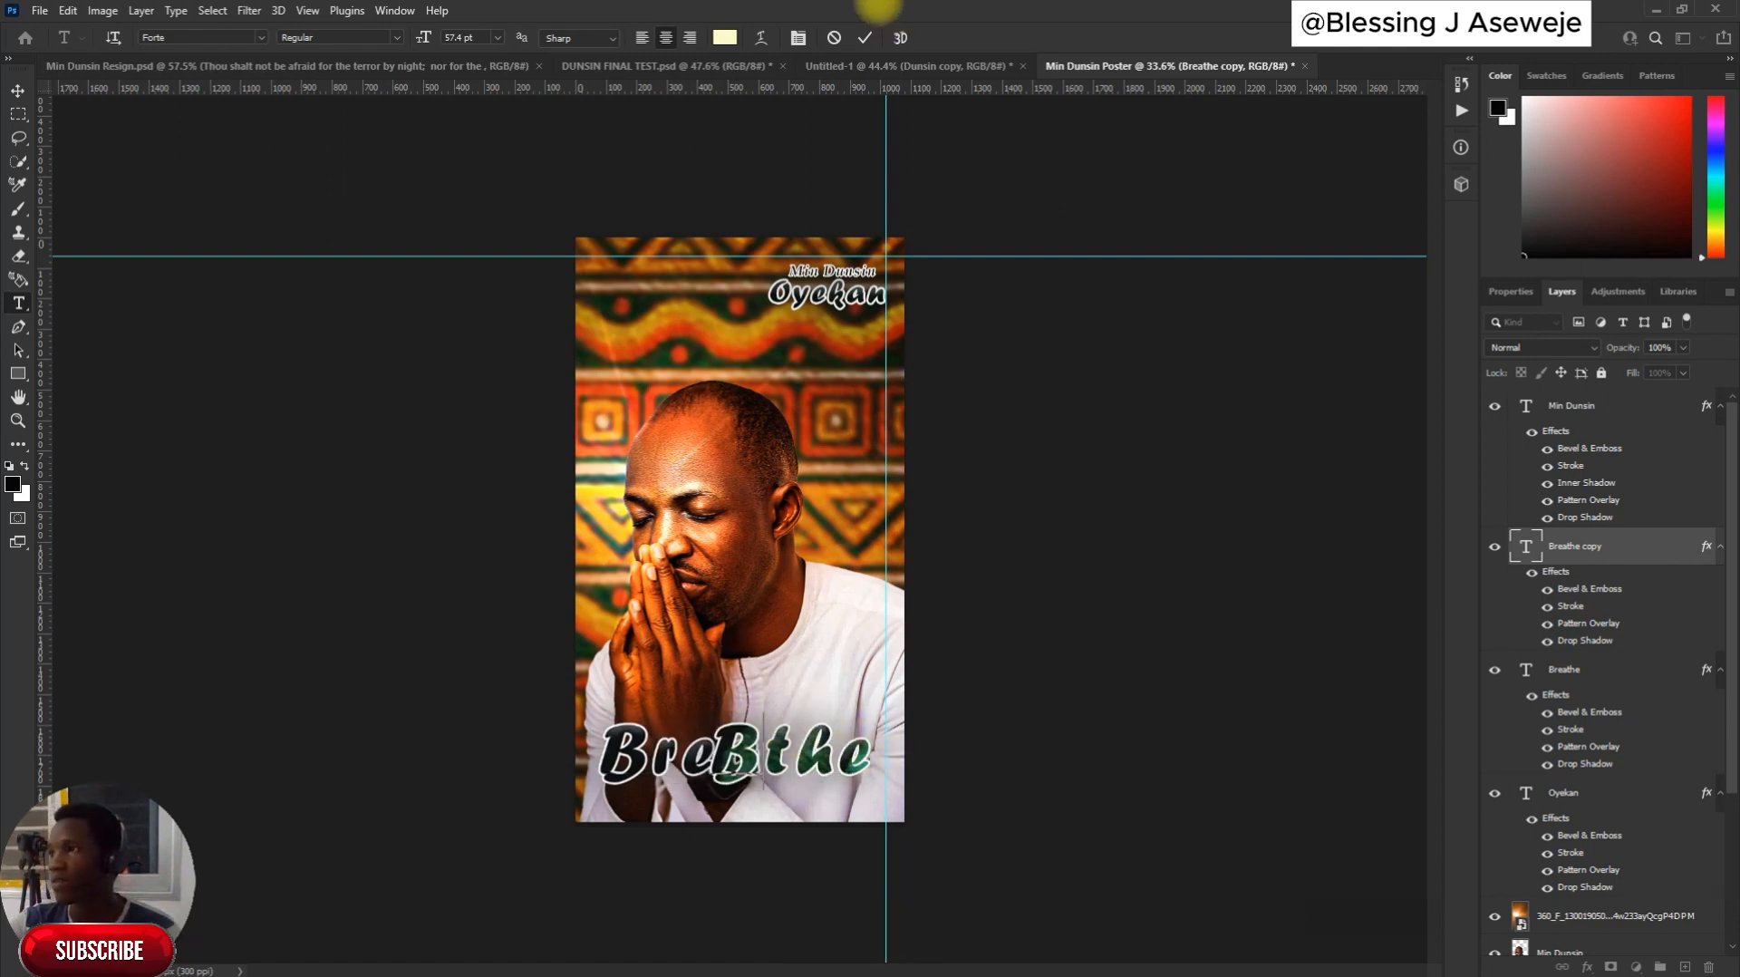
left_click(868, 37)
left_click(1119, 578)
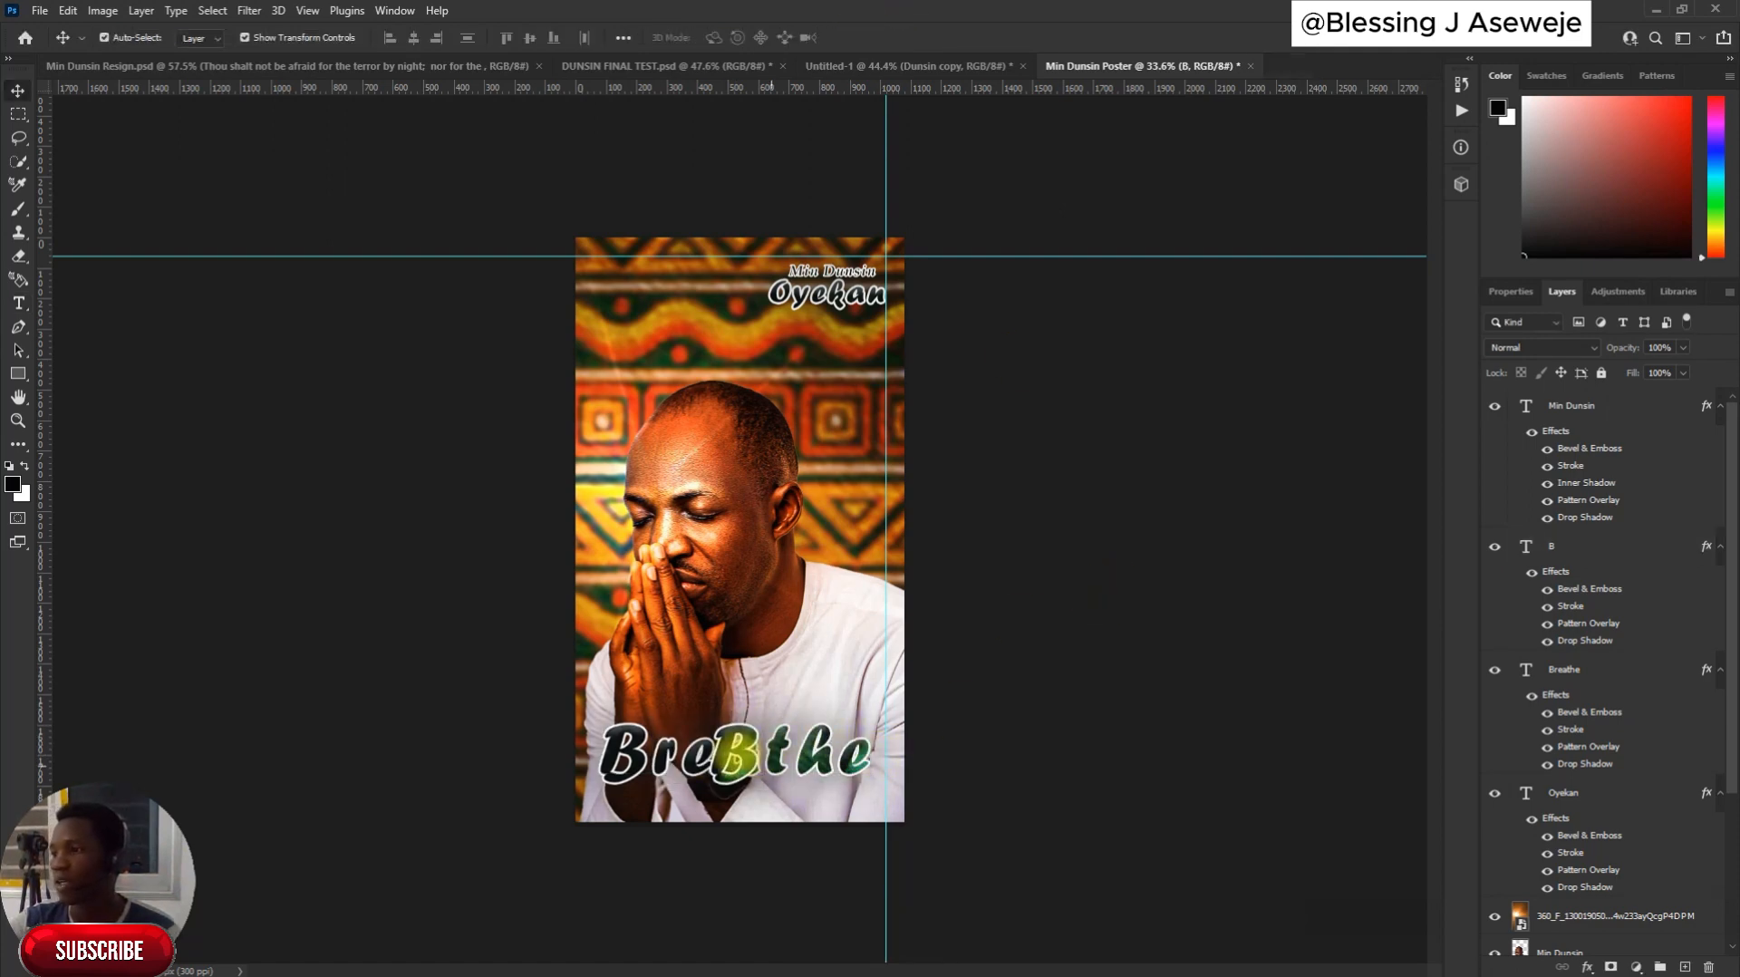
left_click_drag(738, 754, 639, 680)
Delete the B from the original Breathe title and shift the remaining "reathe" to the right
left_click(644, 754)
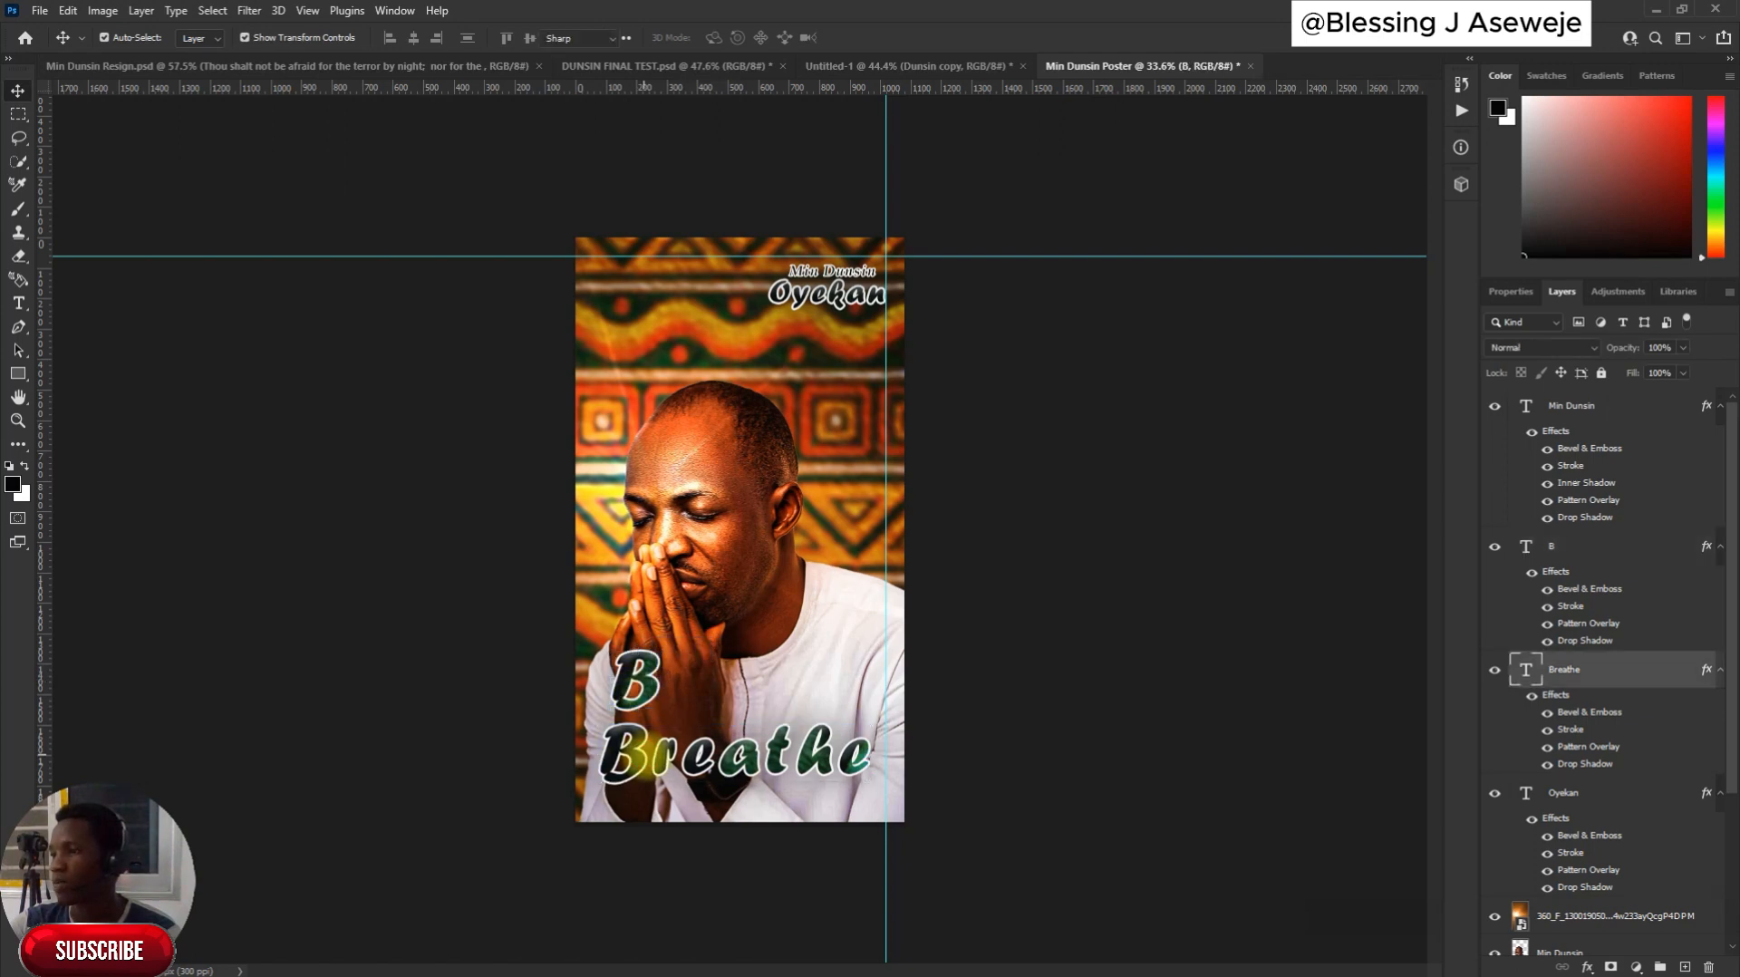
double_click(649, 754)
key("BackSpace")
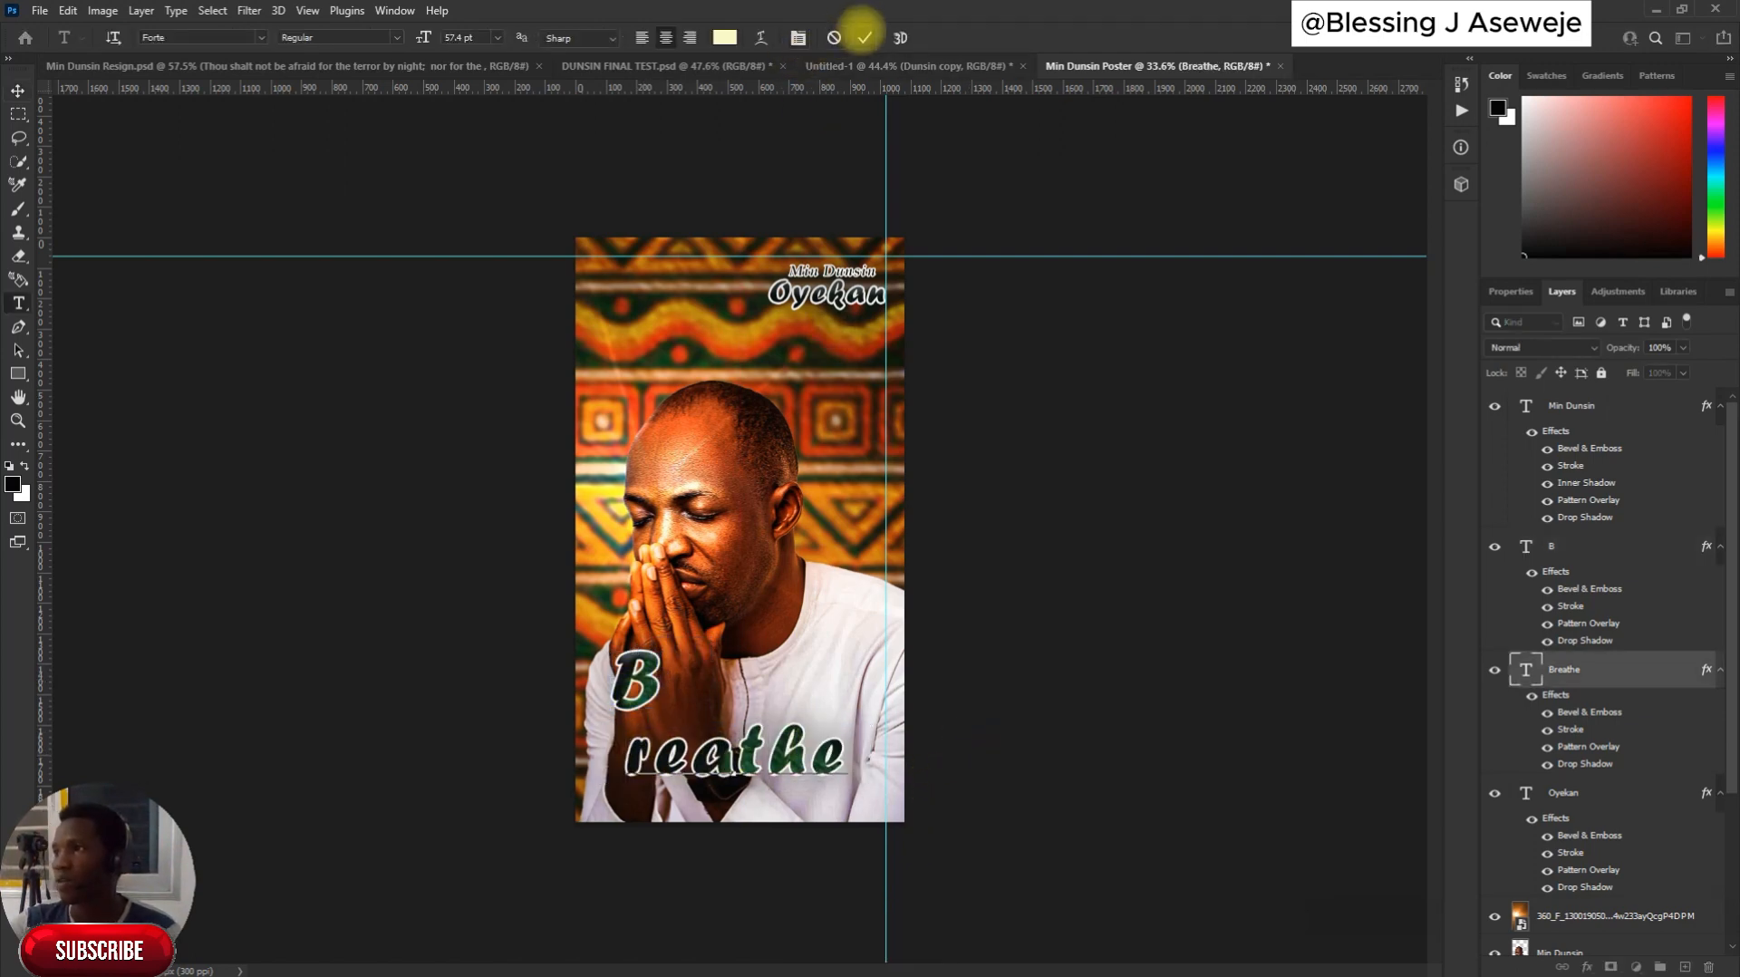
left_click(865, 37)
left_click(756, 747)
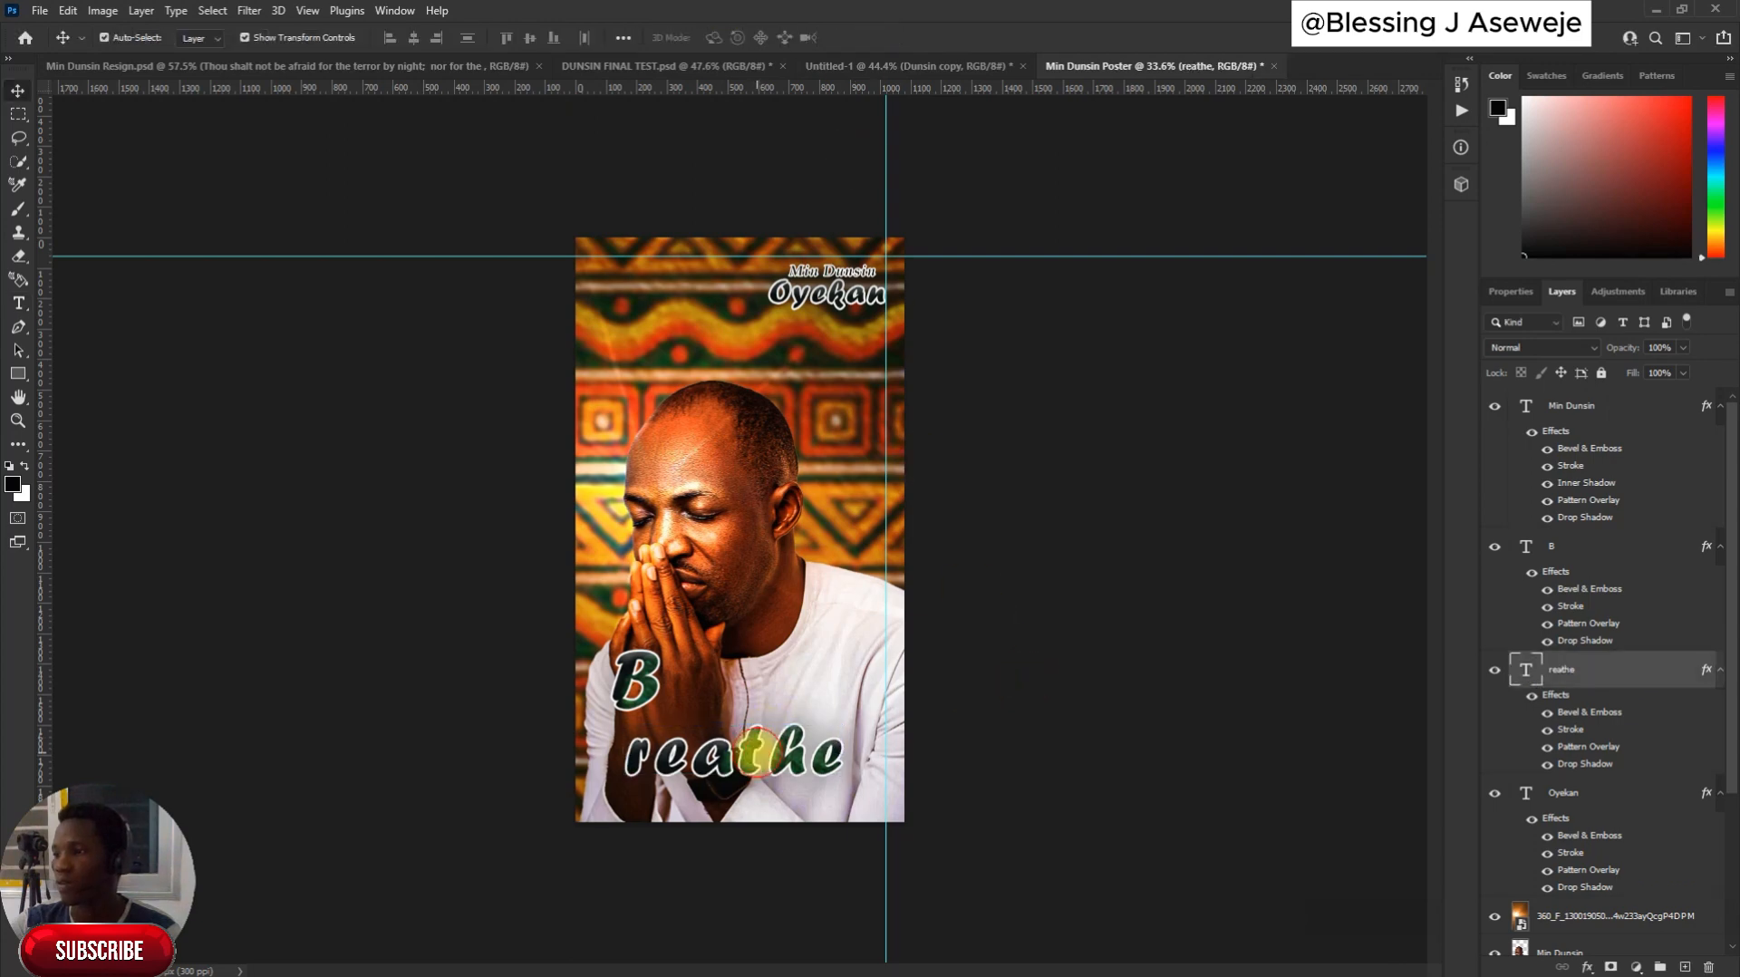
left_click_drag(745, 753, 773, 749)
Scale the separate letter B to about 143% and position it directly in front of "reathe"
left_click(635, 678)
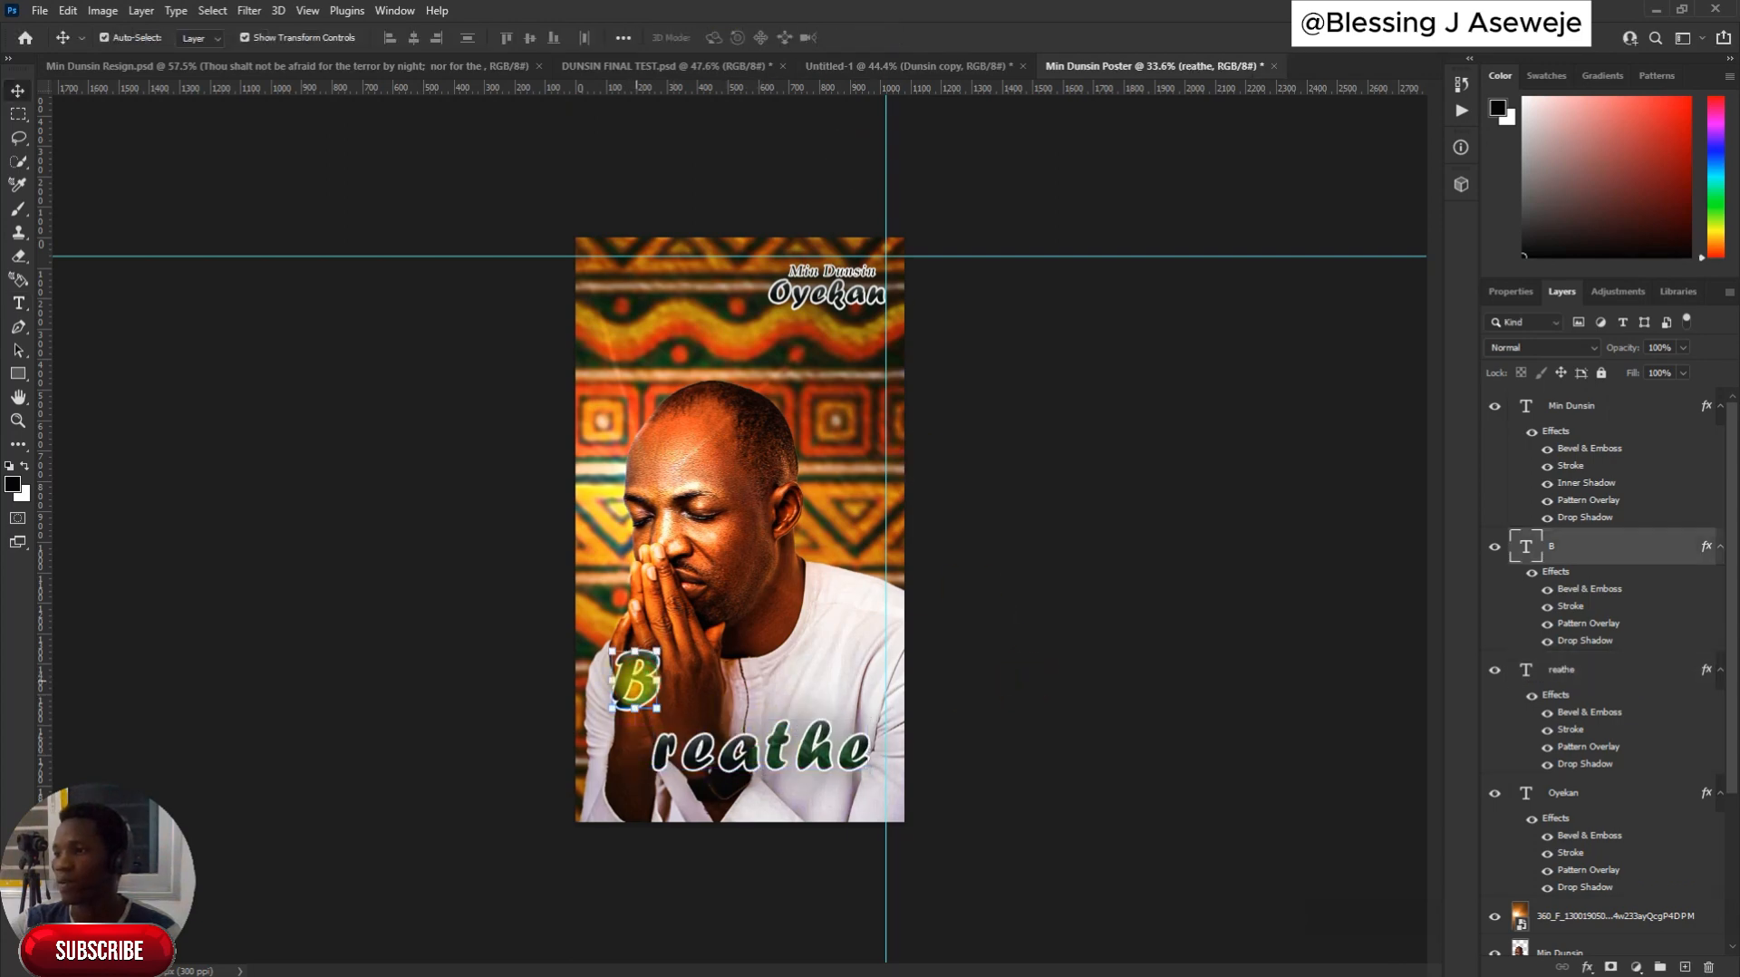
double_click(626, 730)
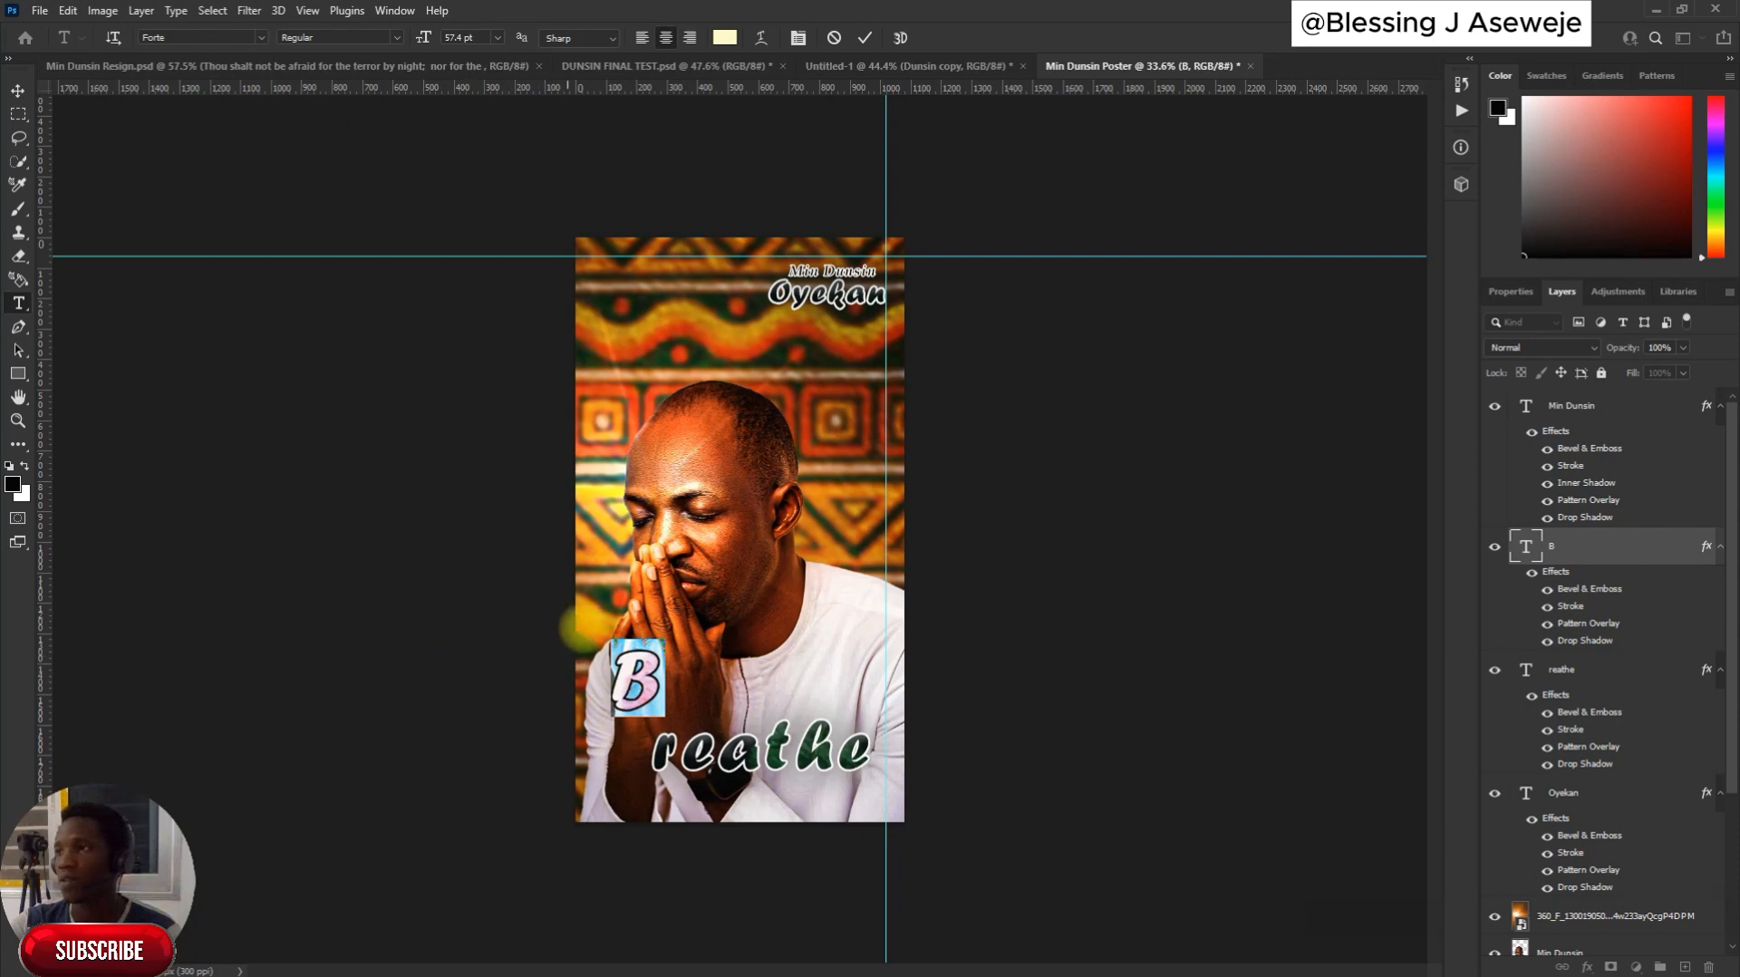
left_click(865, 35)
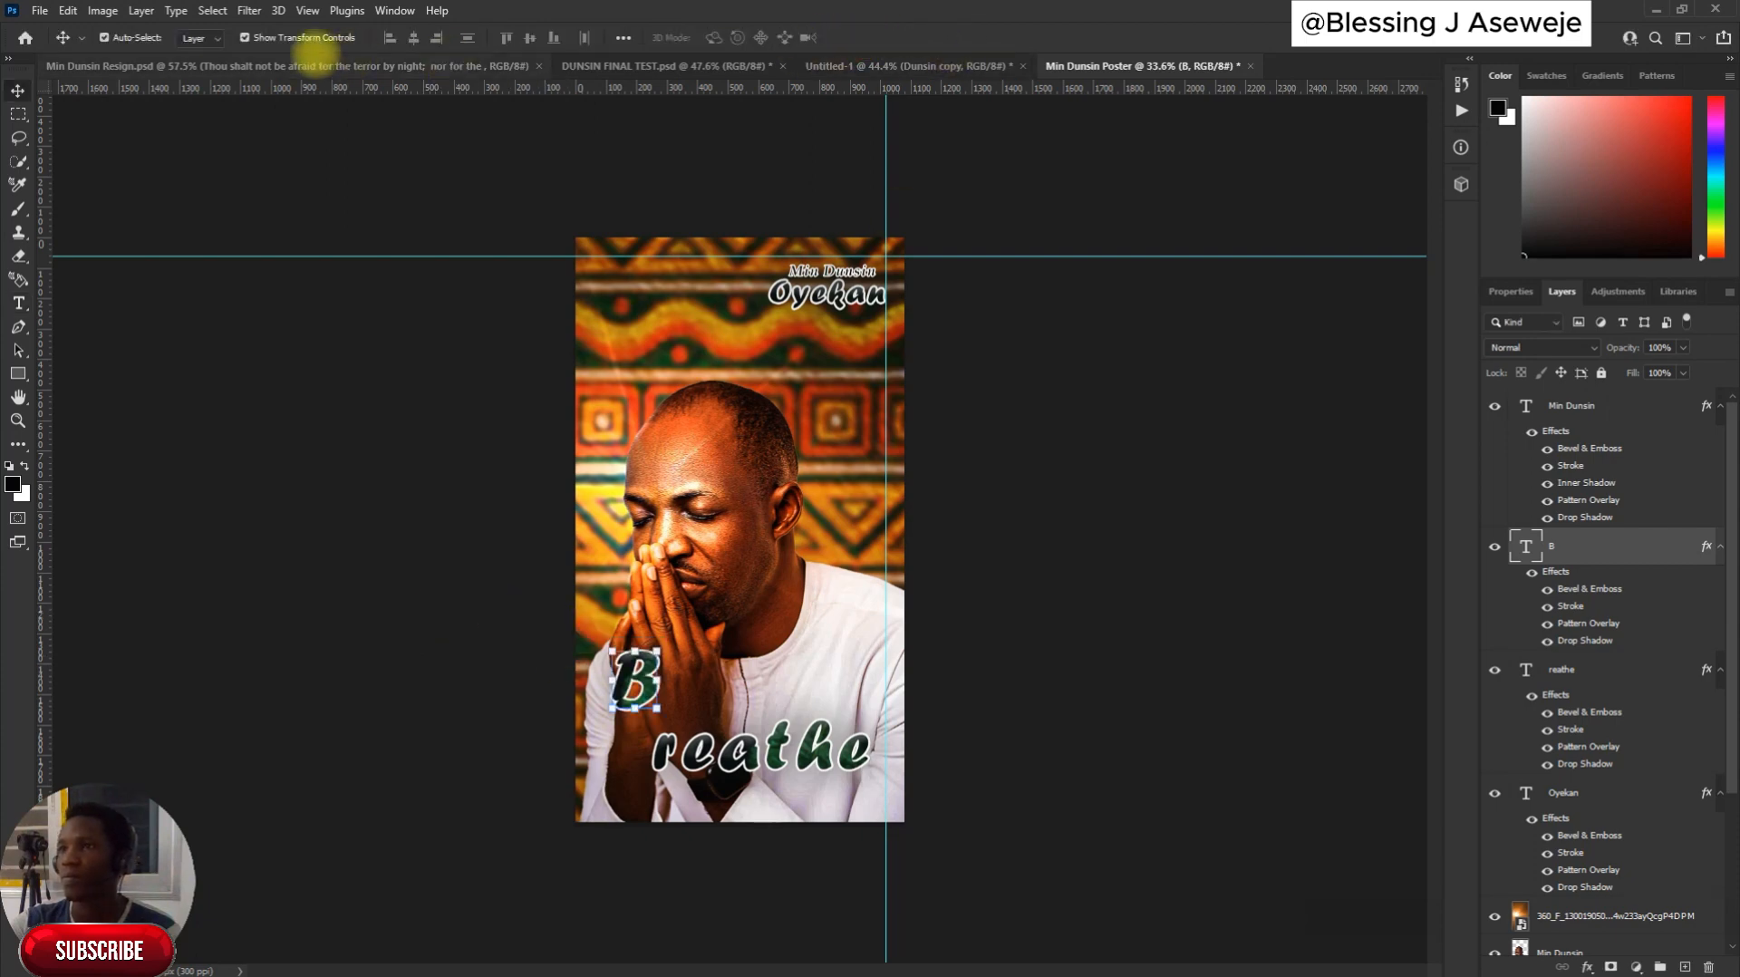
left_click_drag(634, 688, 661, 721)
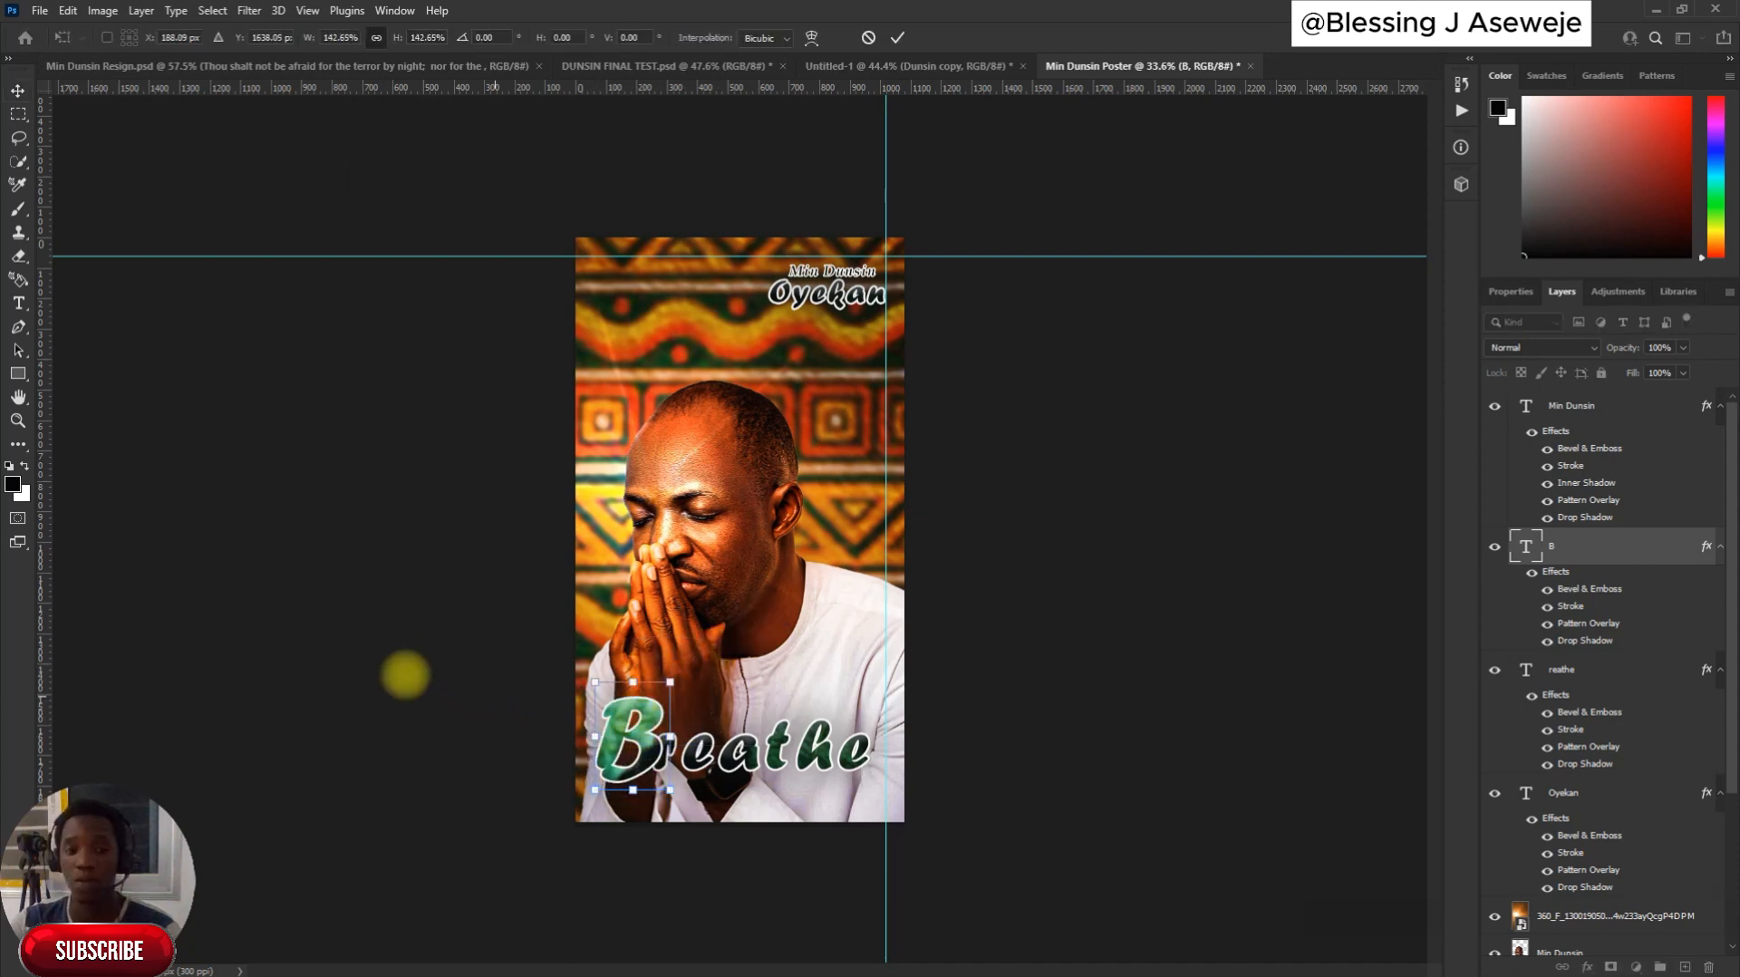
left_click(897, 37)
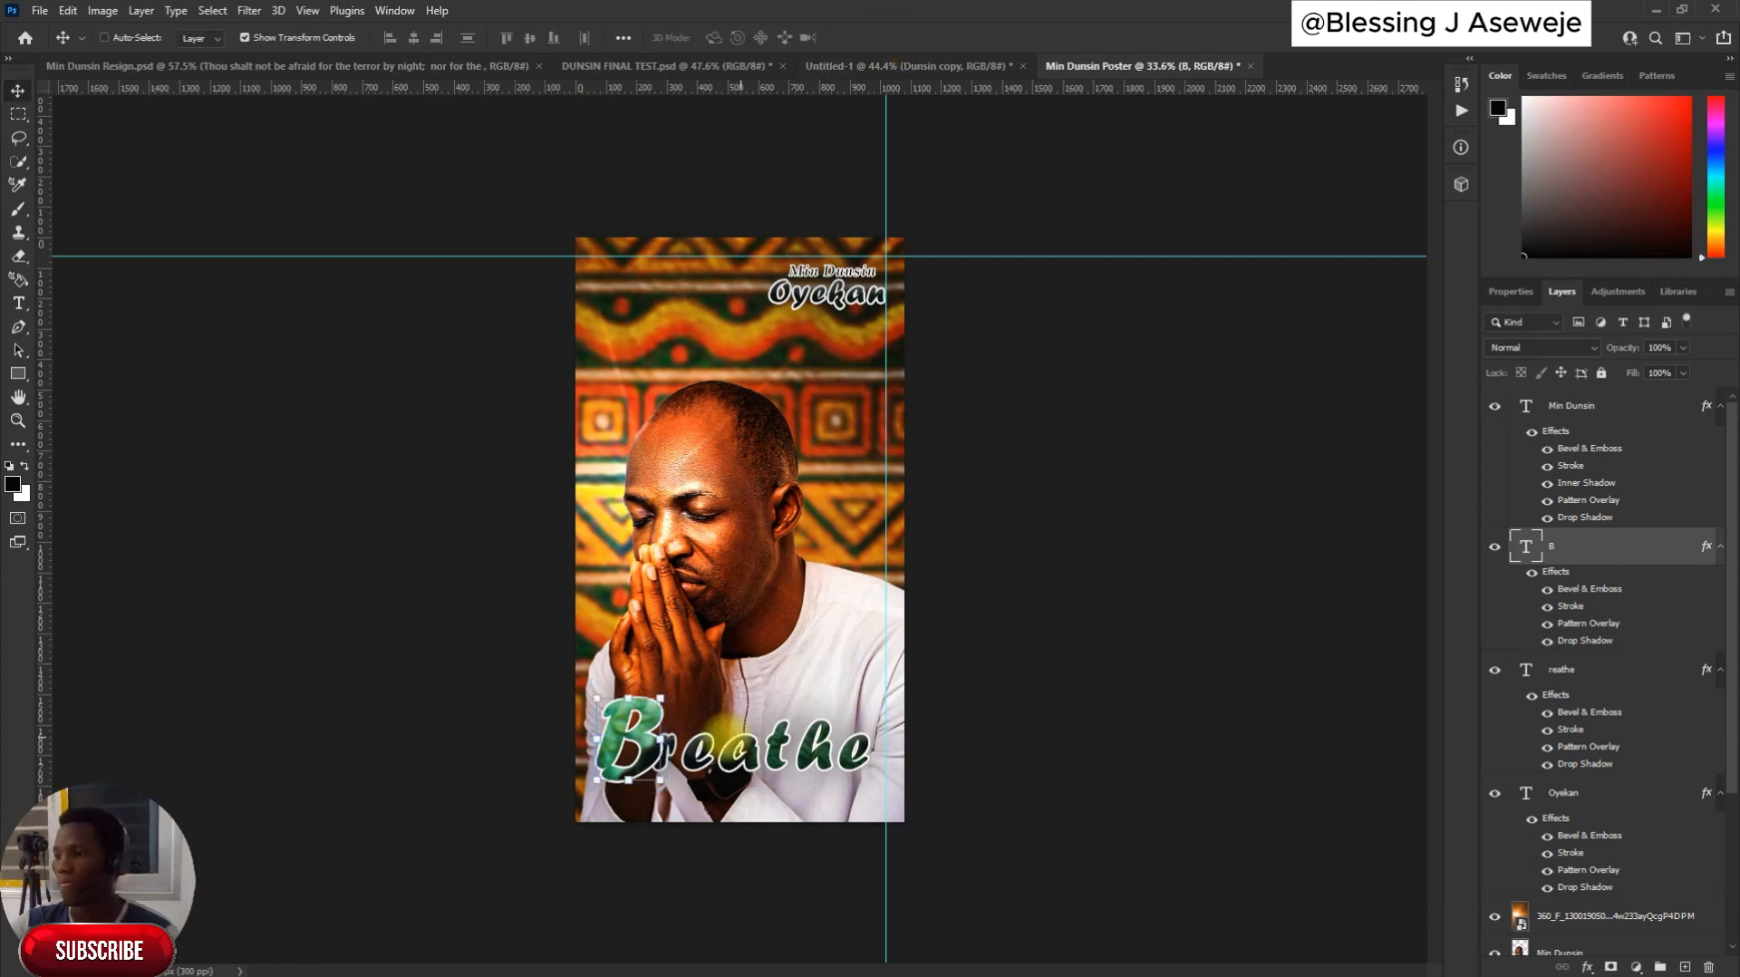
Nudge the "reathe" text slightly to the right, away from the large B
key("ctrl+plus")
scroll(754, 790, "up", 1)
left_click_drag(773, 811, 773, 656)
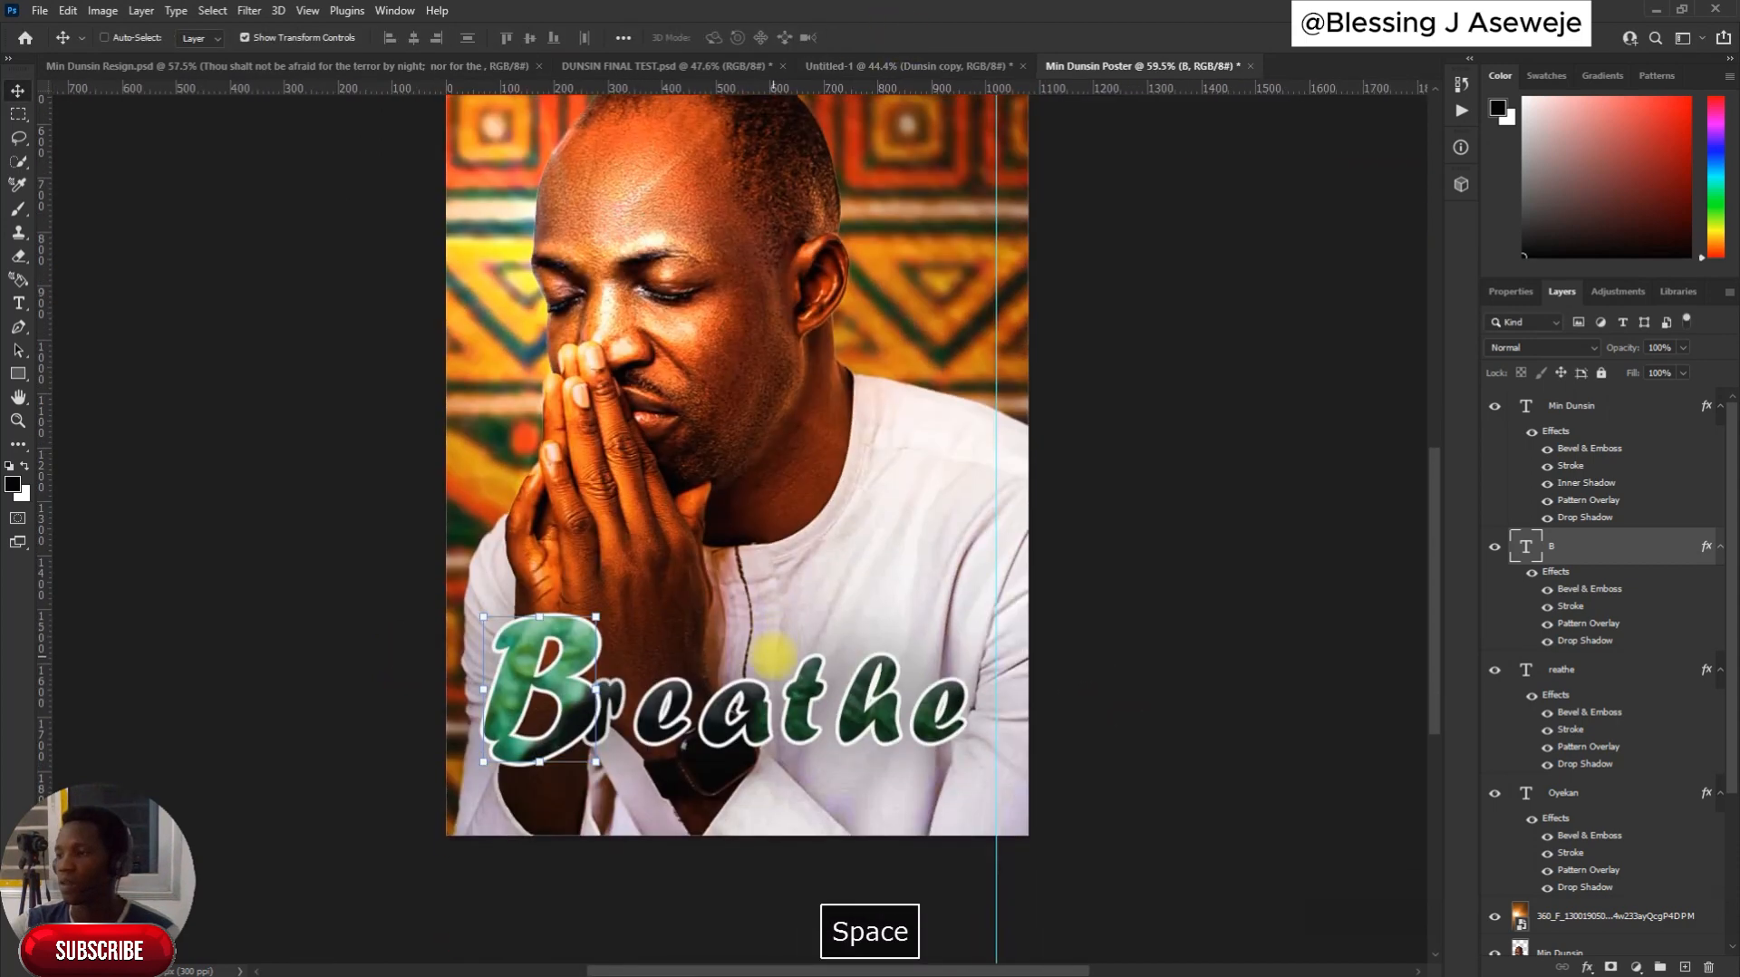
double_click(755, 723)
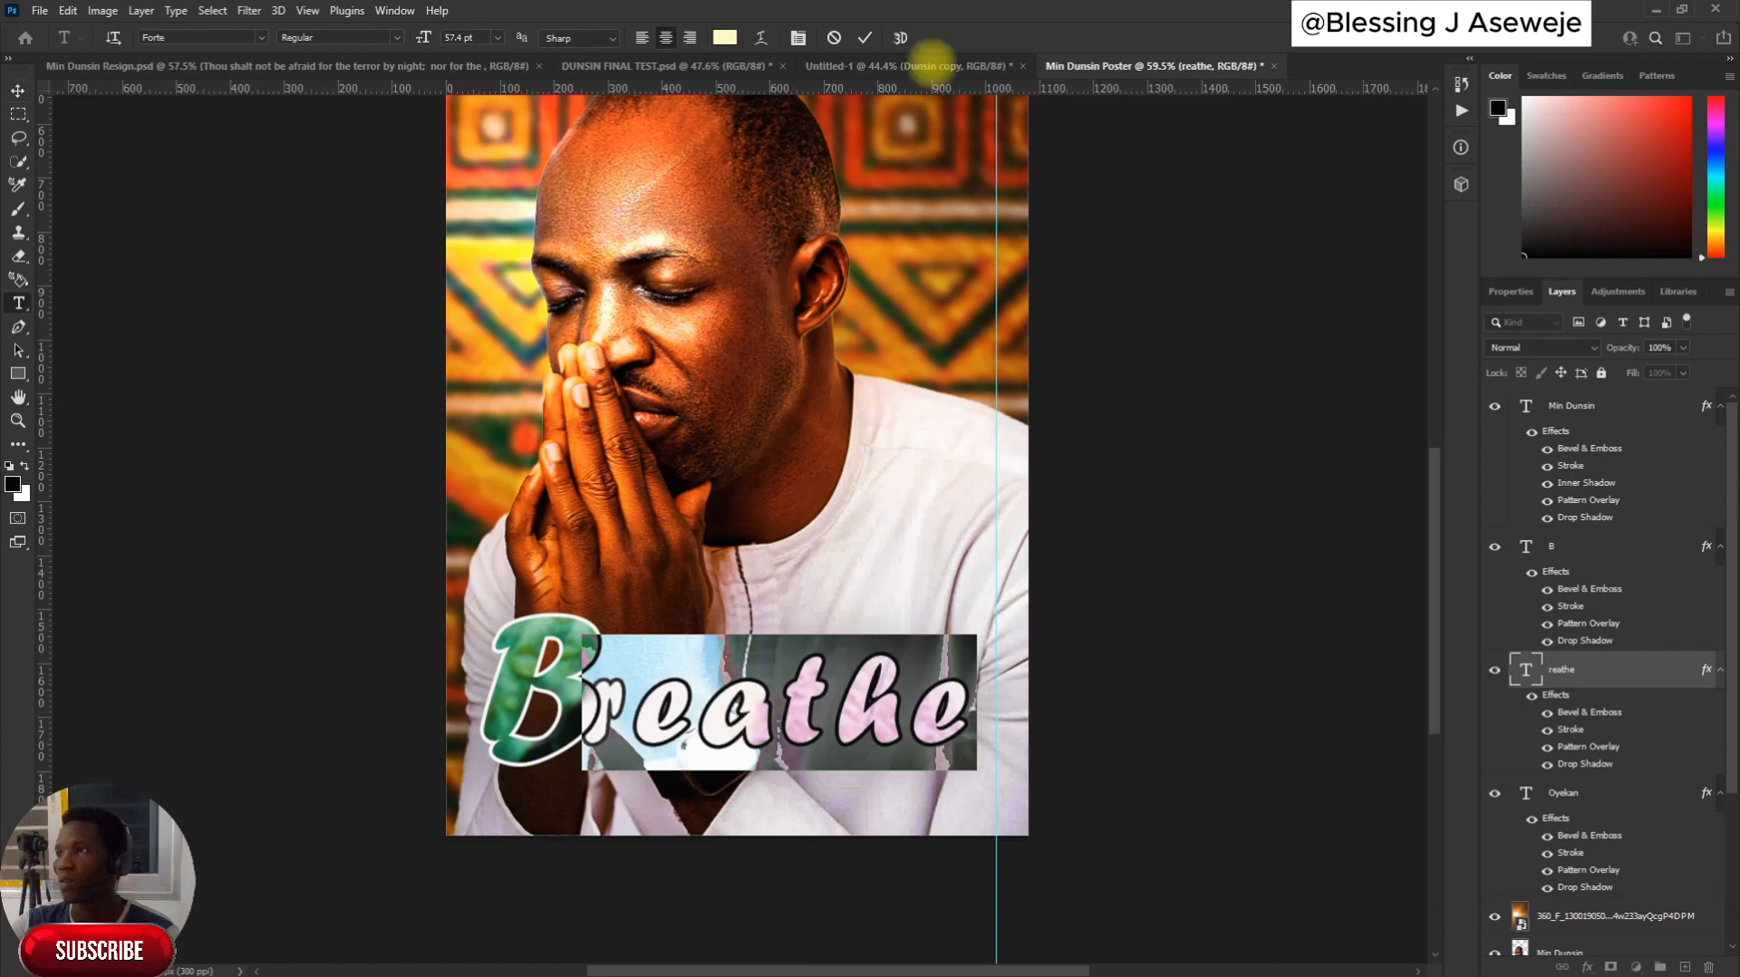
left_click(864, 37)
key("v")
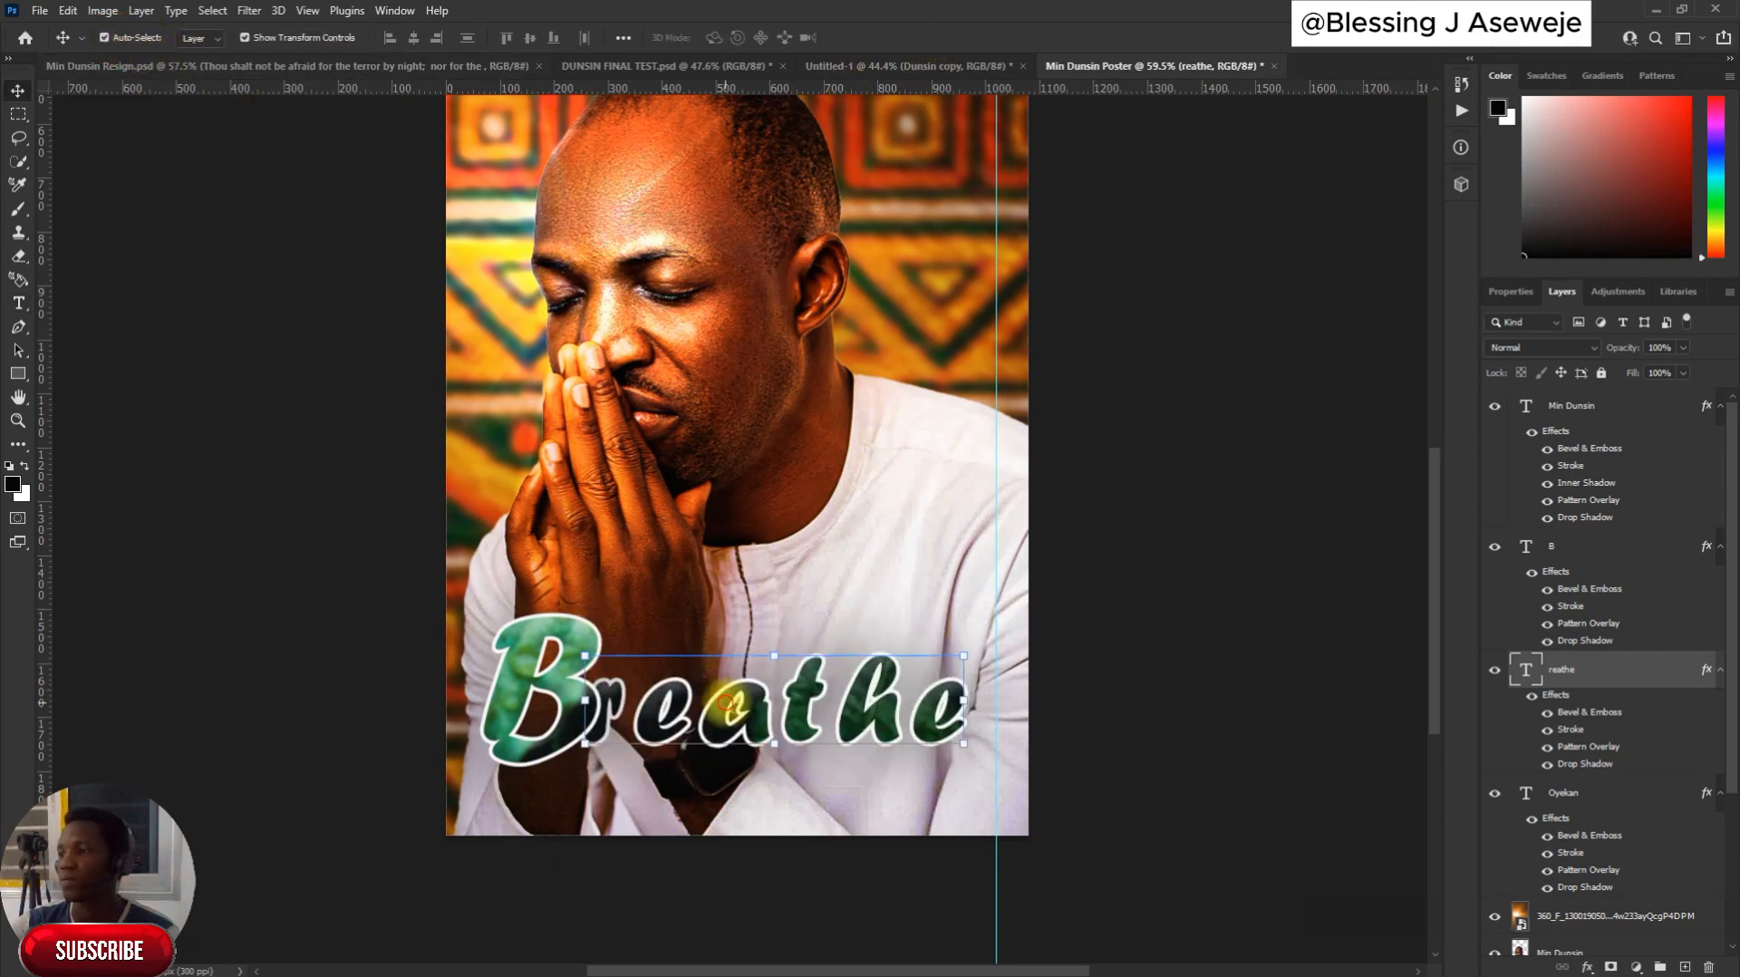
left_click_drag(725, 709, 745, 711)
left_click(1188, 622)
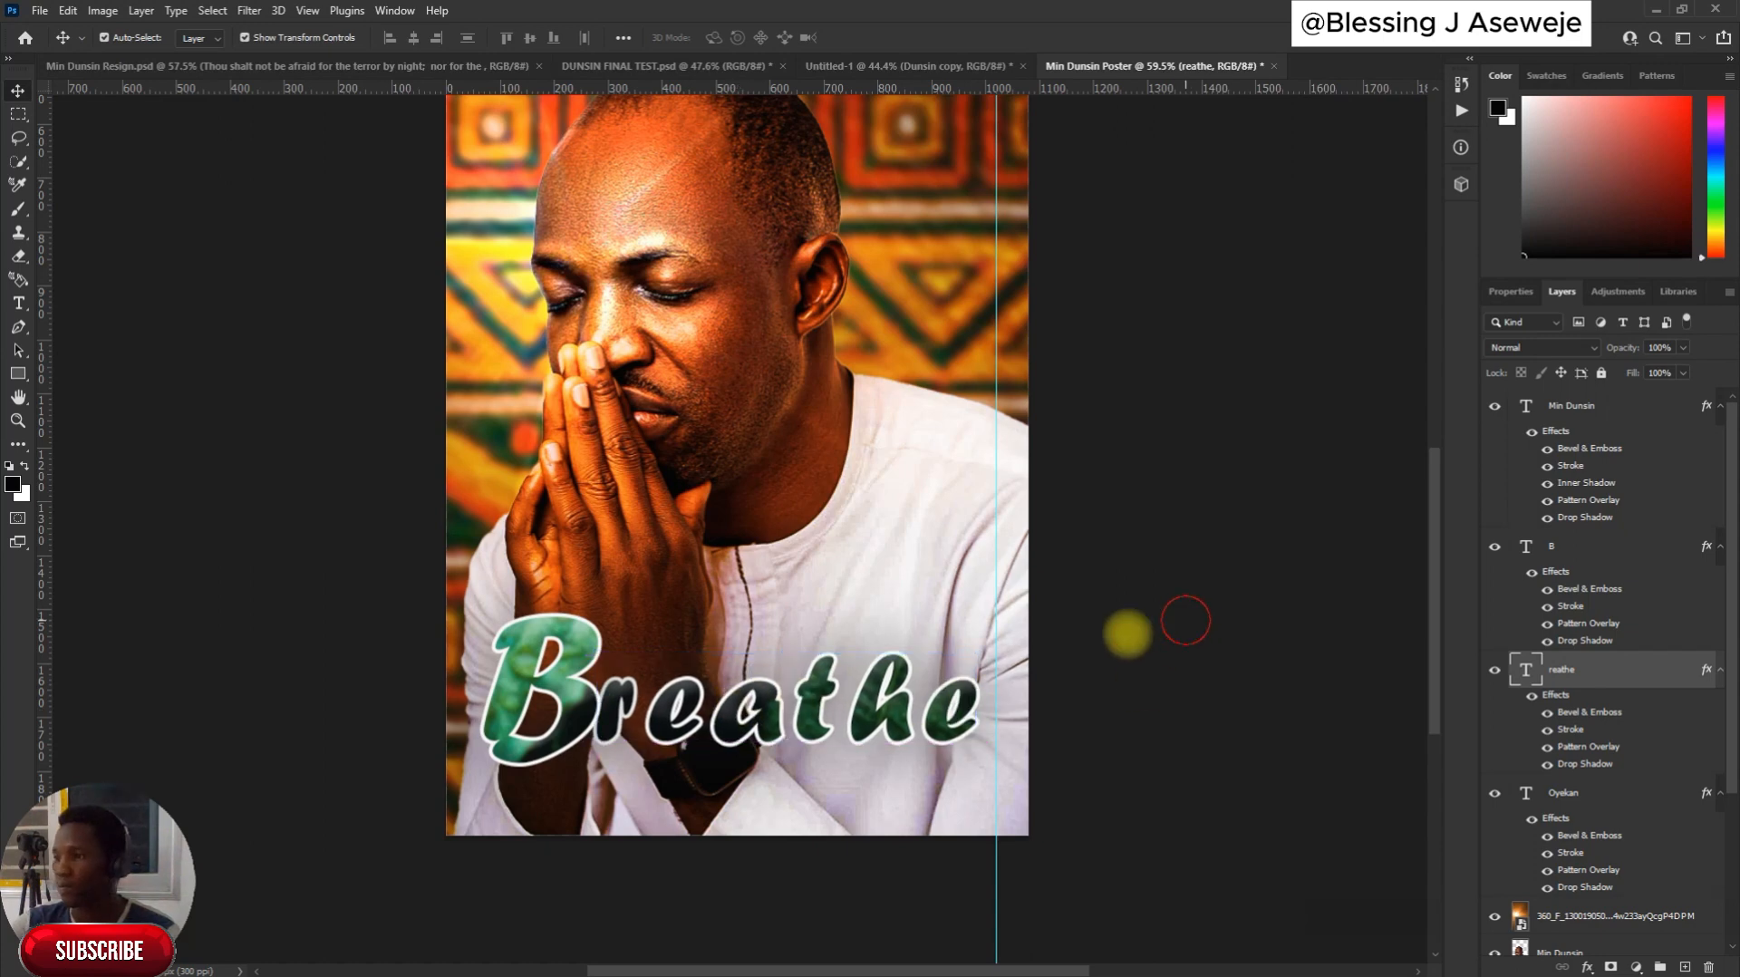
scroll(971, 687, "down", 4)
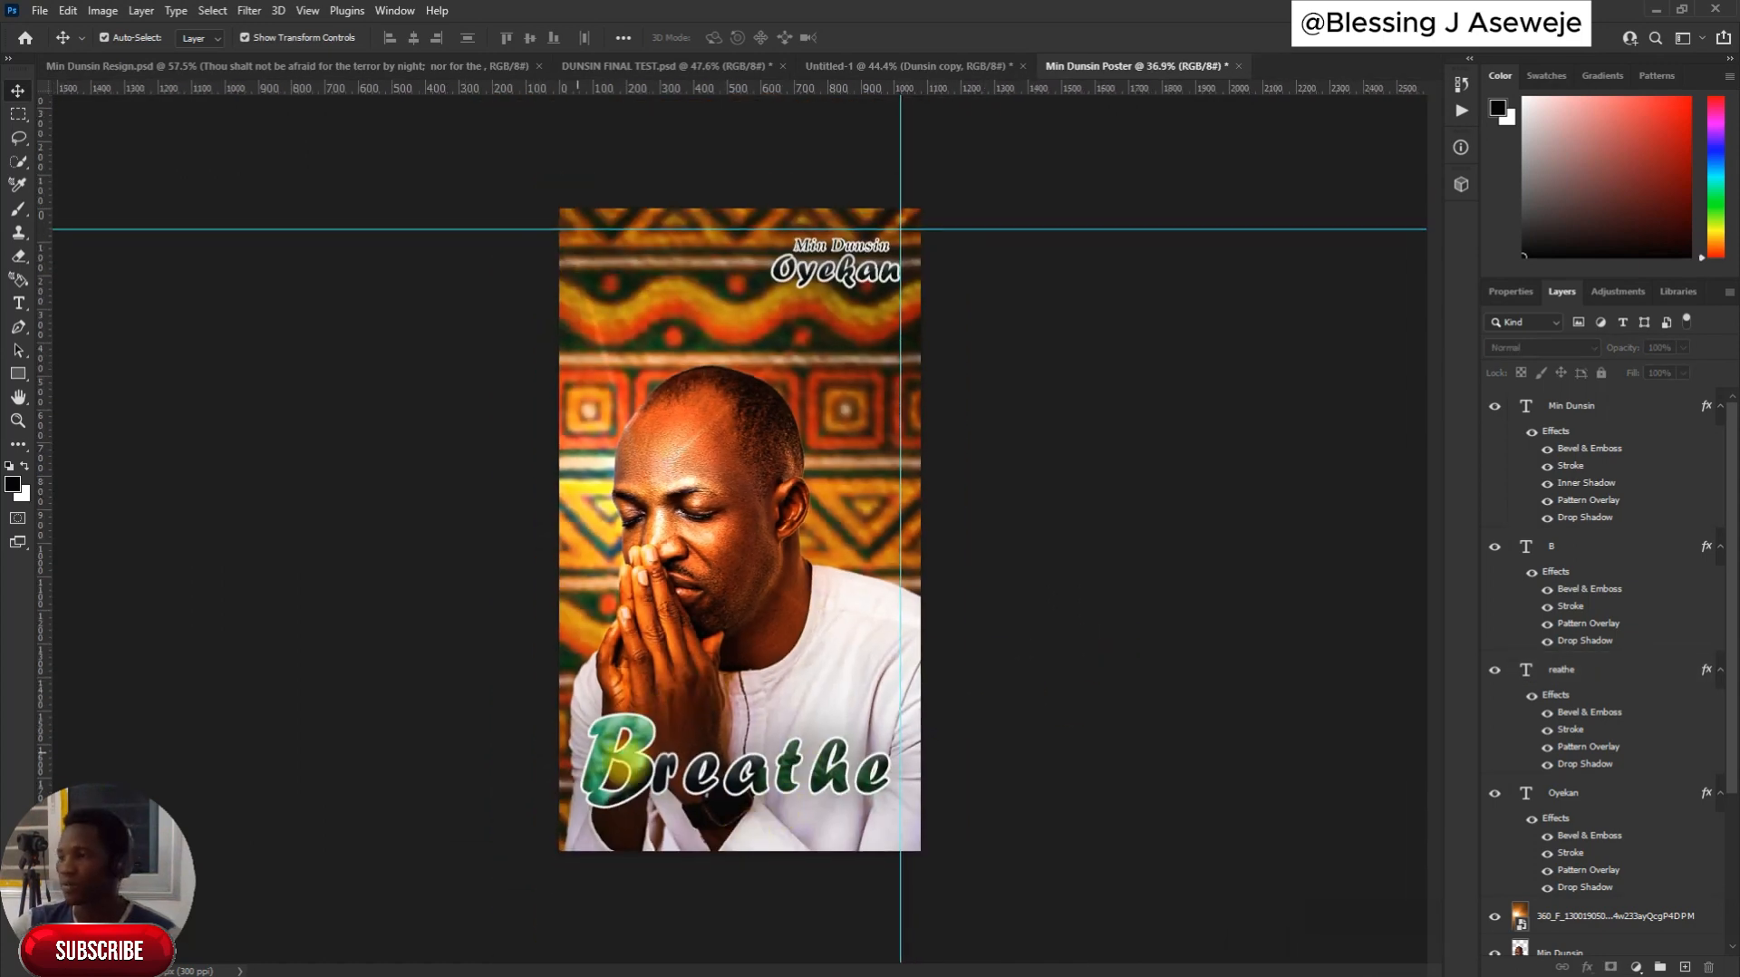
Try a red-orange Color Overlay on the "reathe" text
scroll(787, 771, "up", 4)
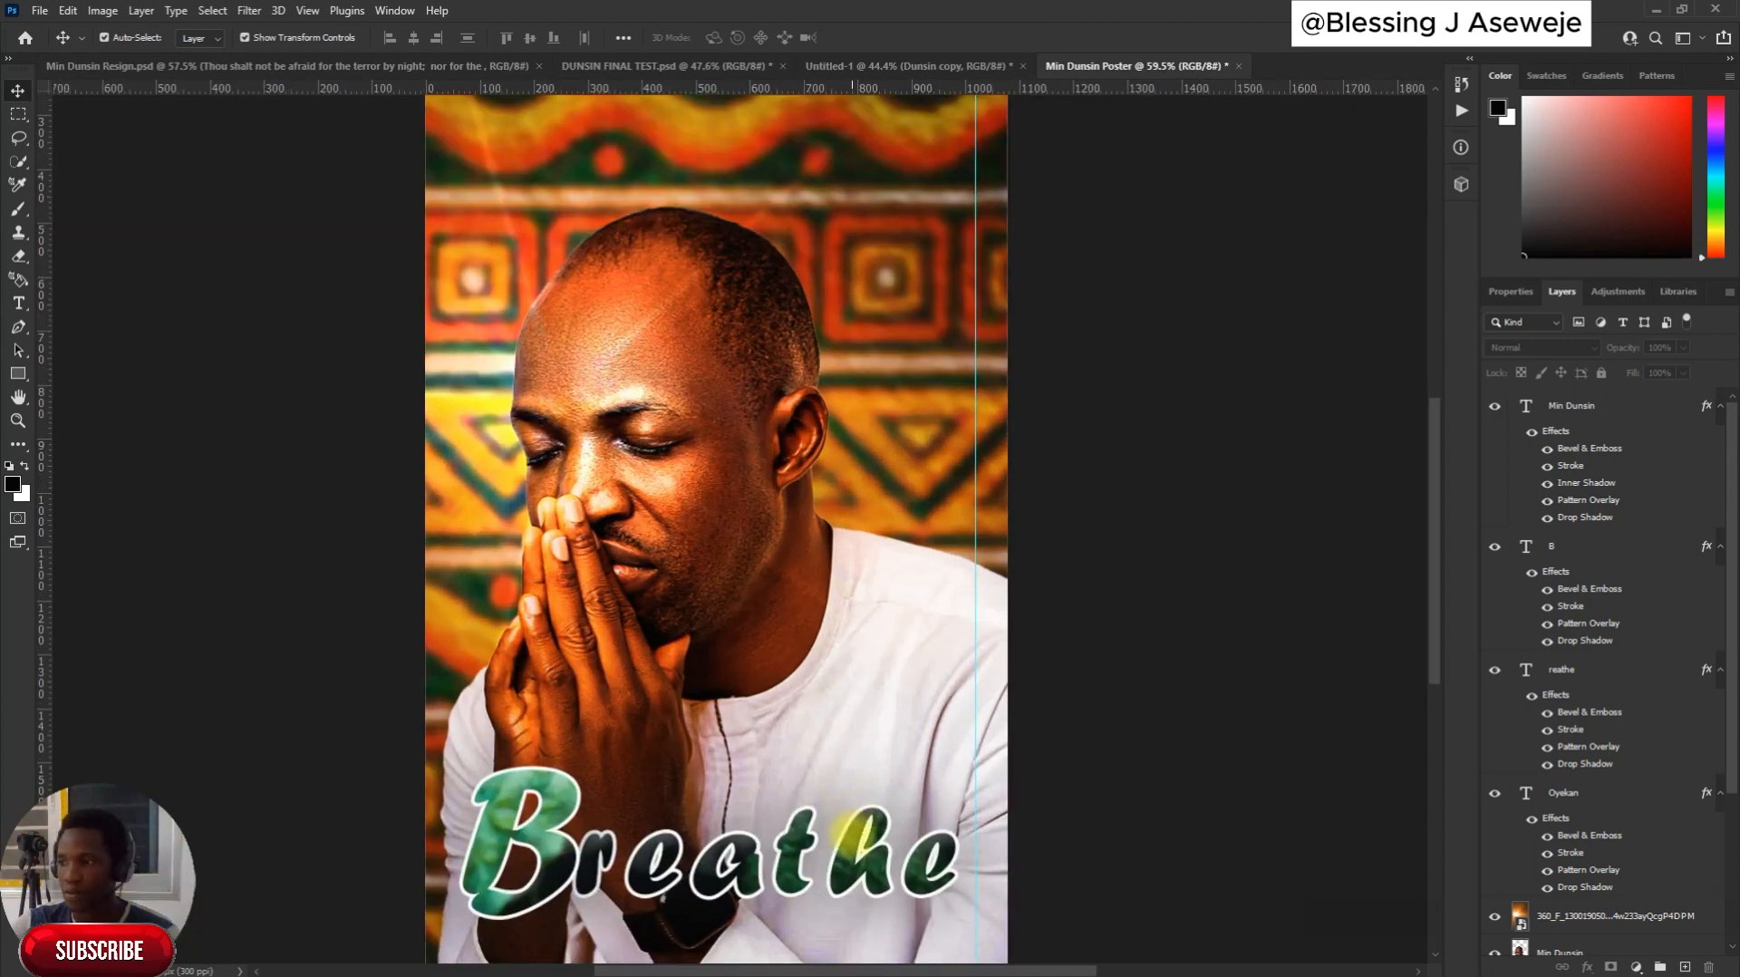
left_click(864, 856)
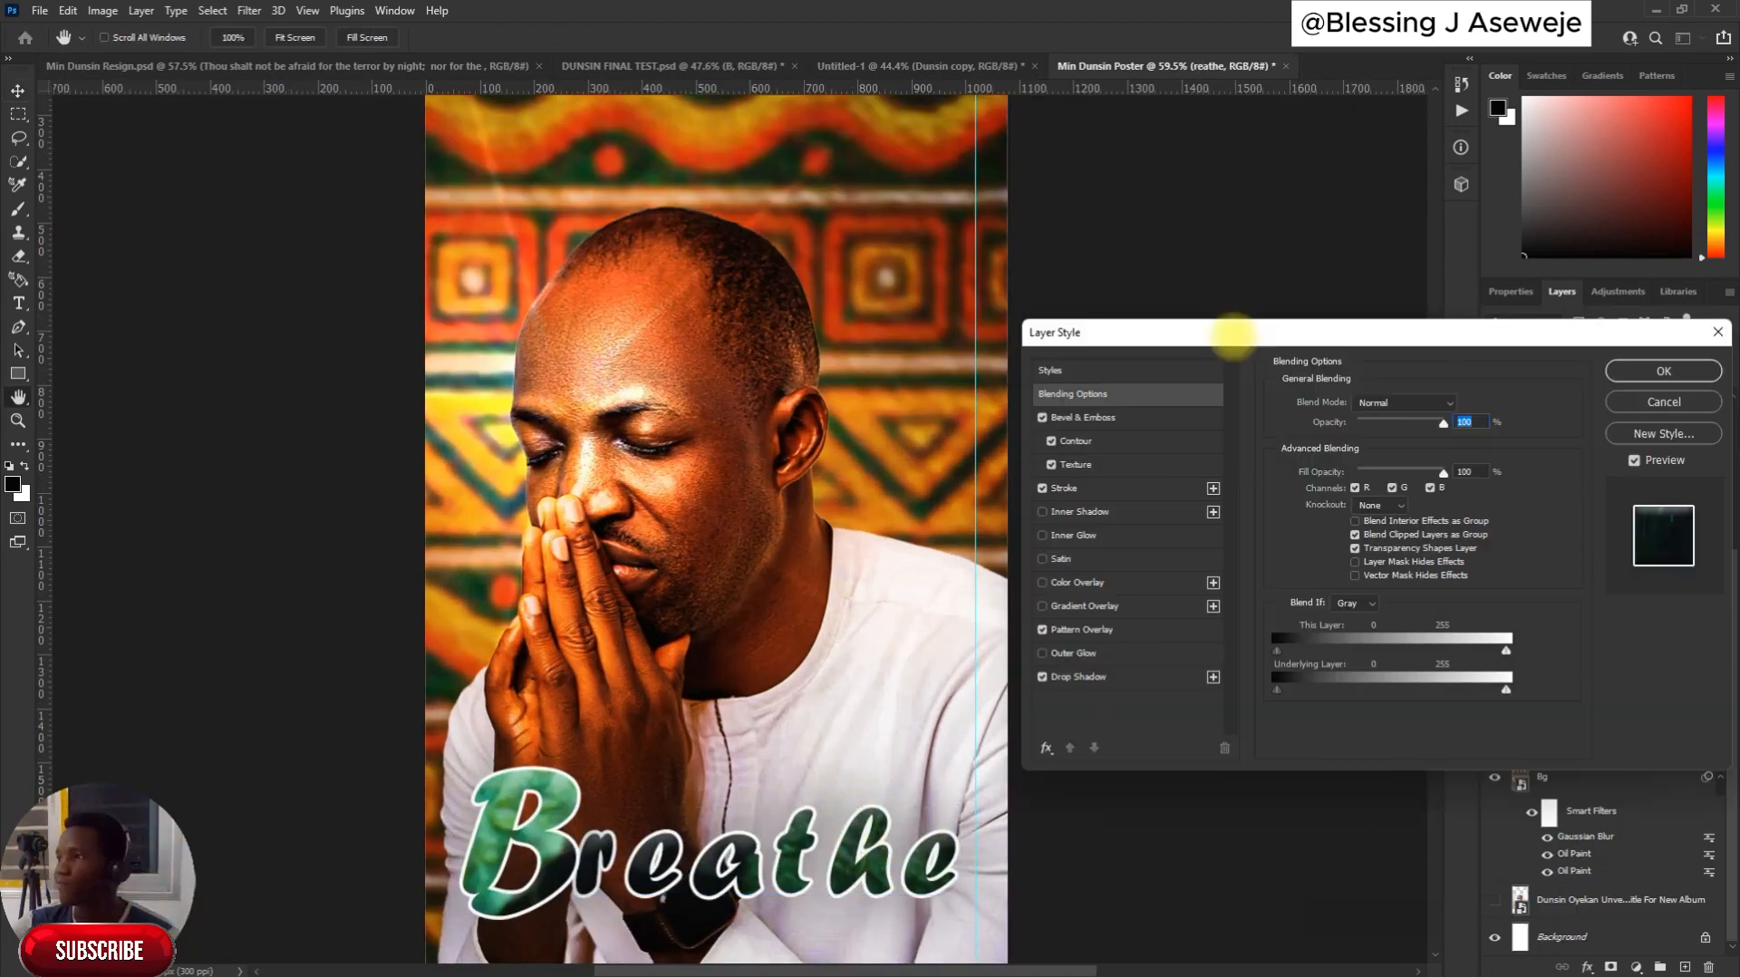
left_click_drag(1233, 335, 1247, 307)
left_click(1054, 555)
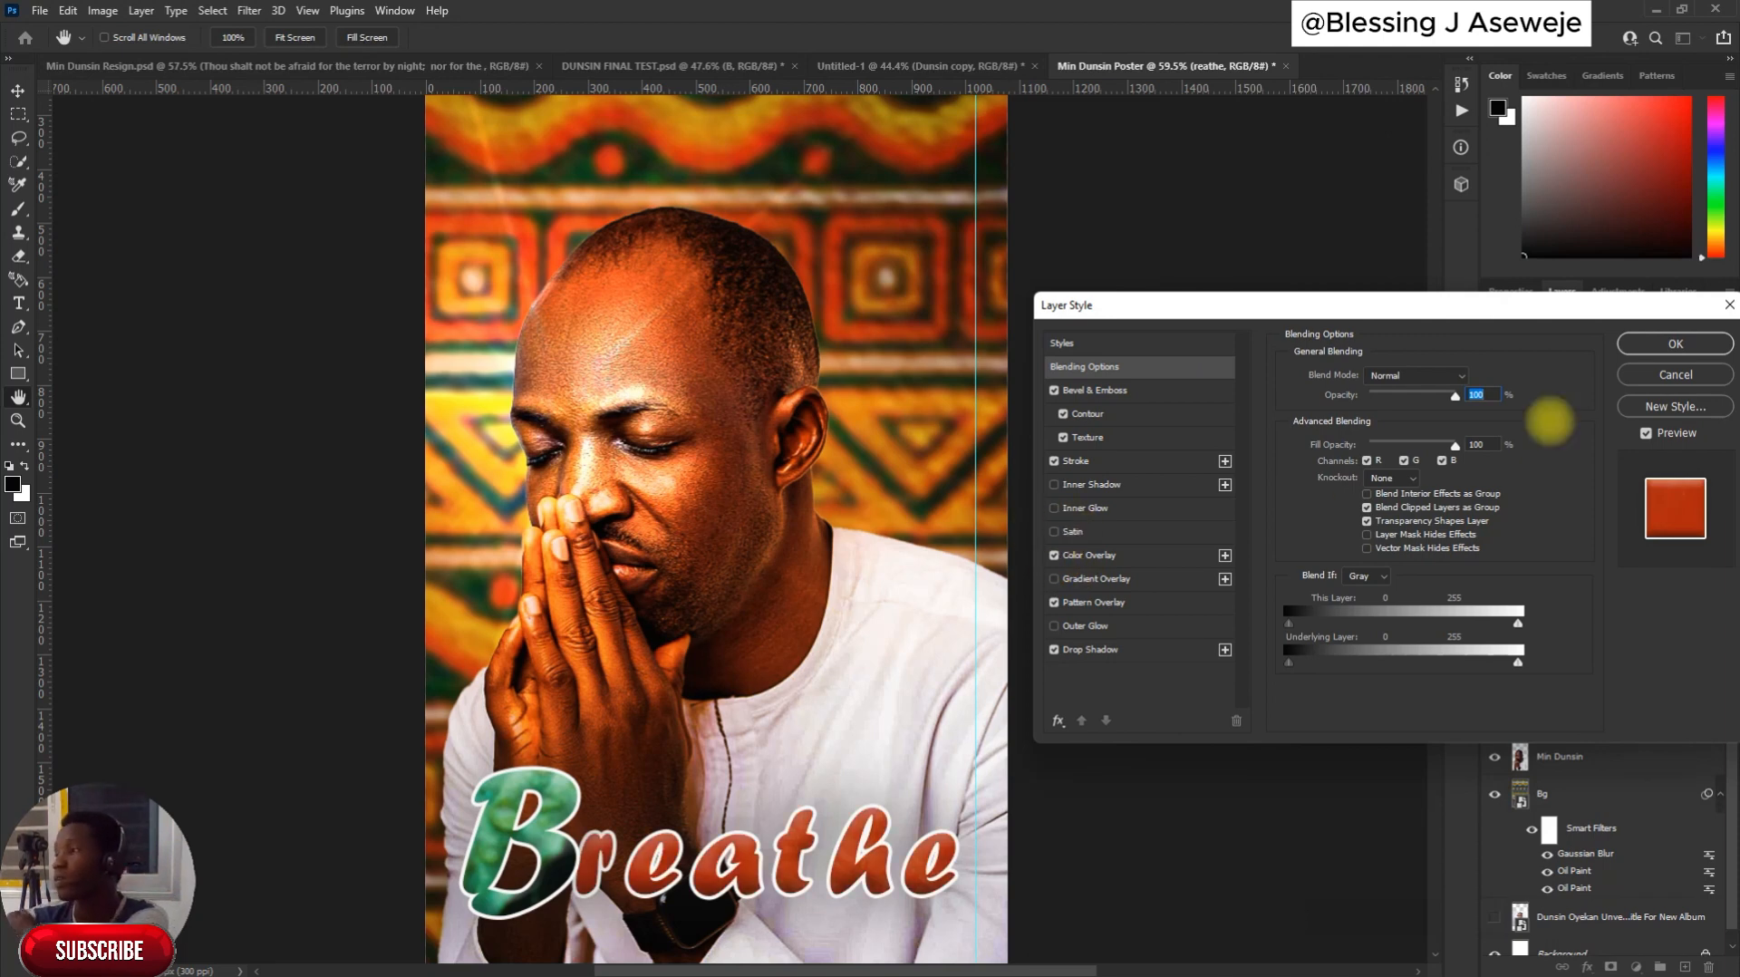
left_click(1679, 344)
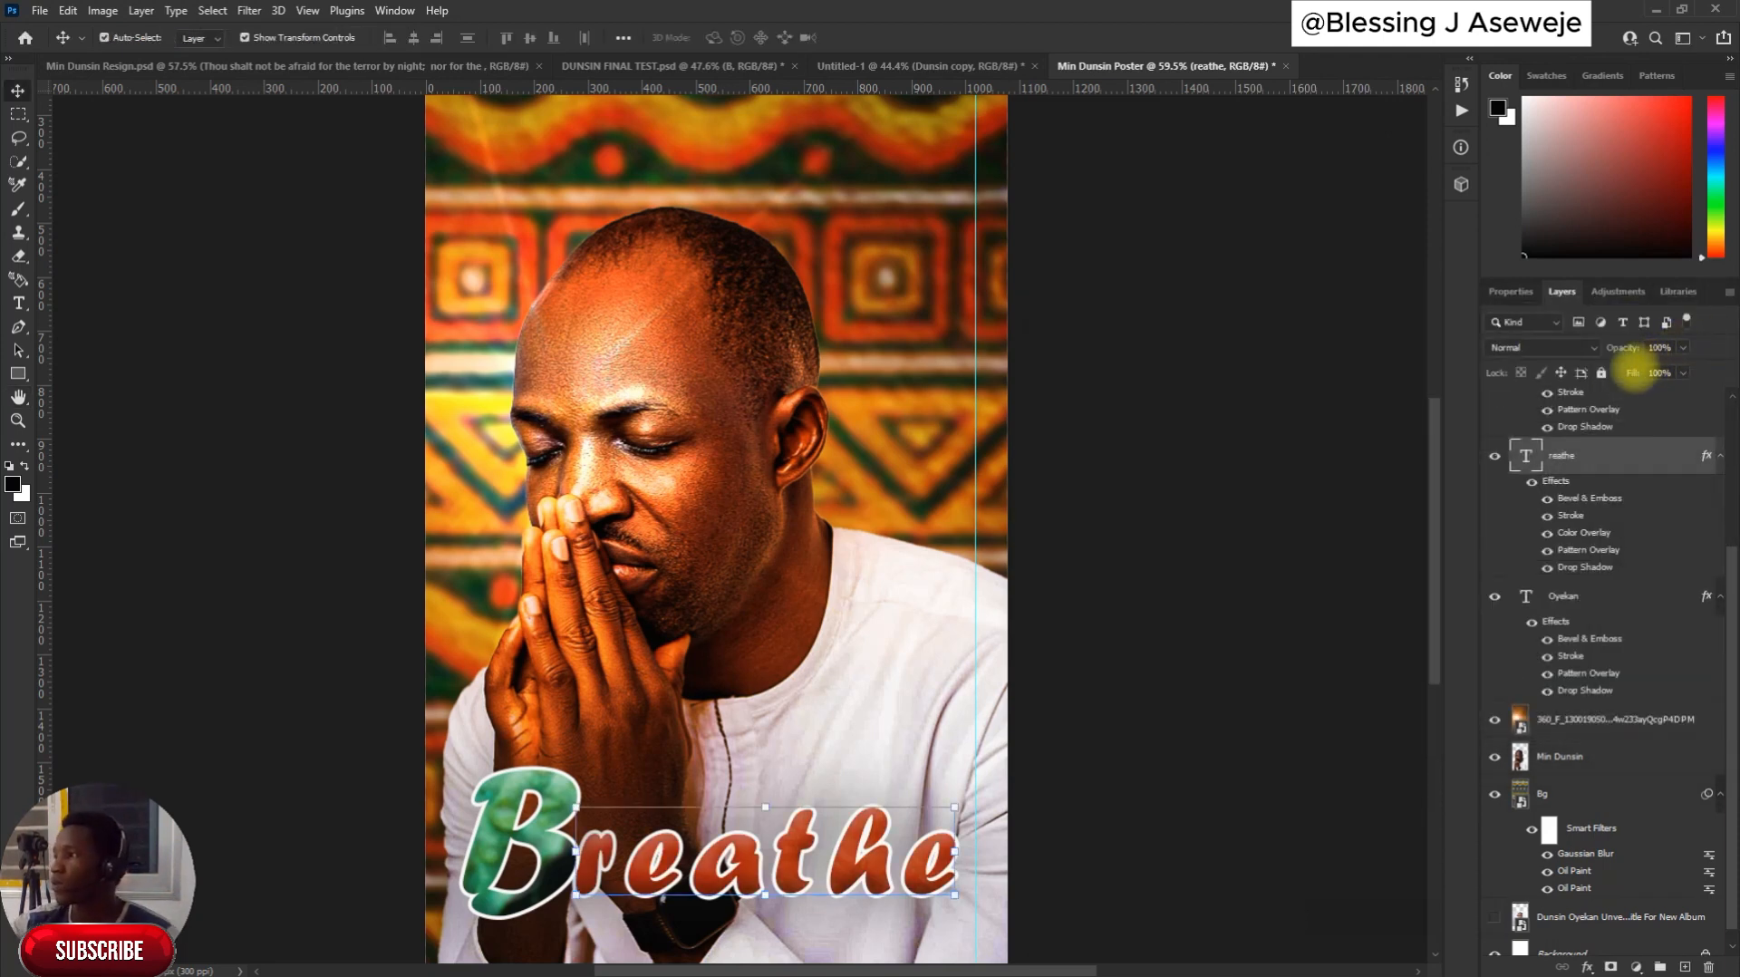
Set the fill of the "reathe" layer to 0% and hide its Color Overlay and Pattern Overlay effects
left_click_drag(1631, 373, 1518, 371)
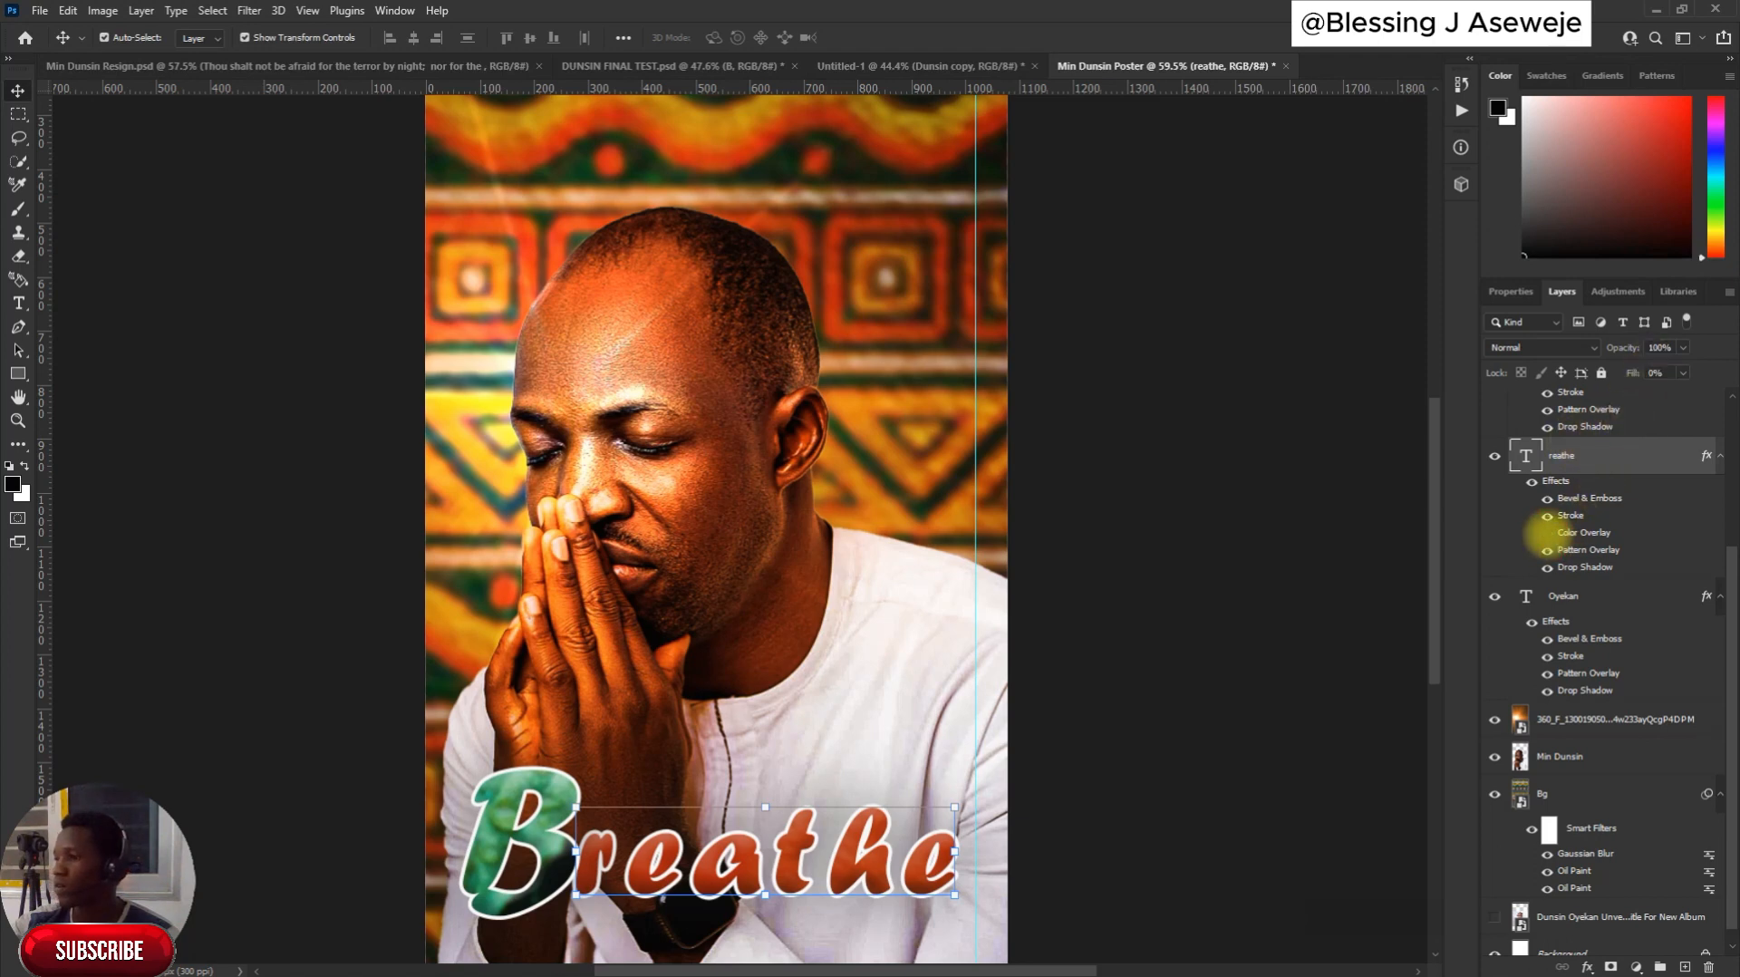
left_click(1546, 533)
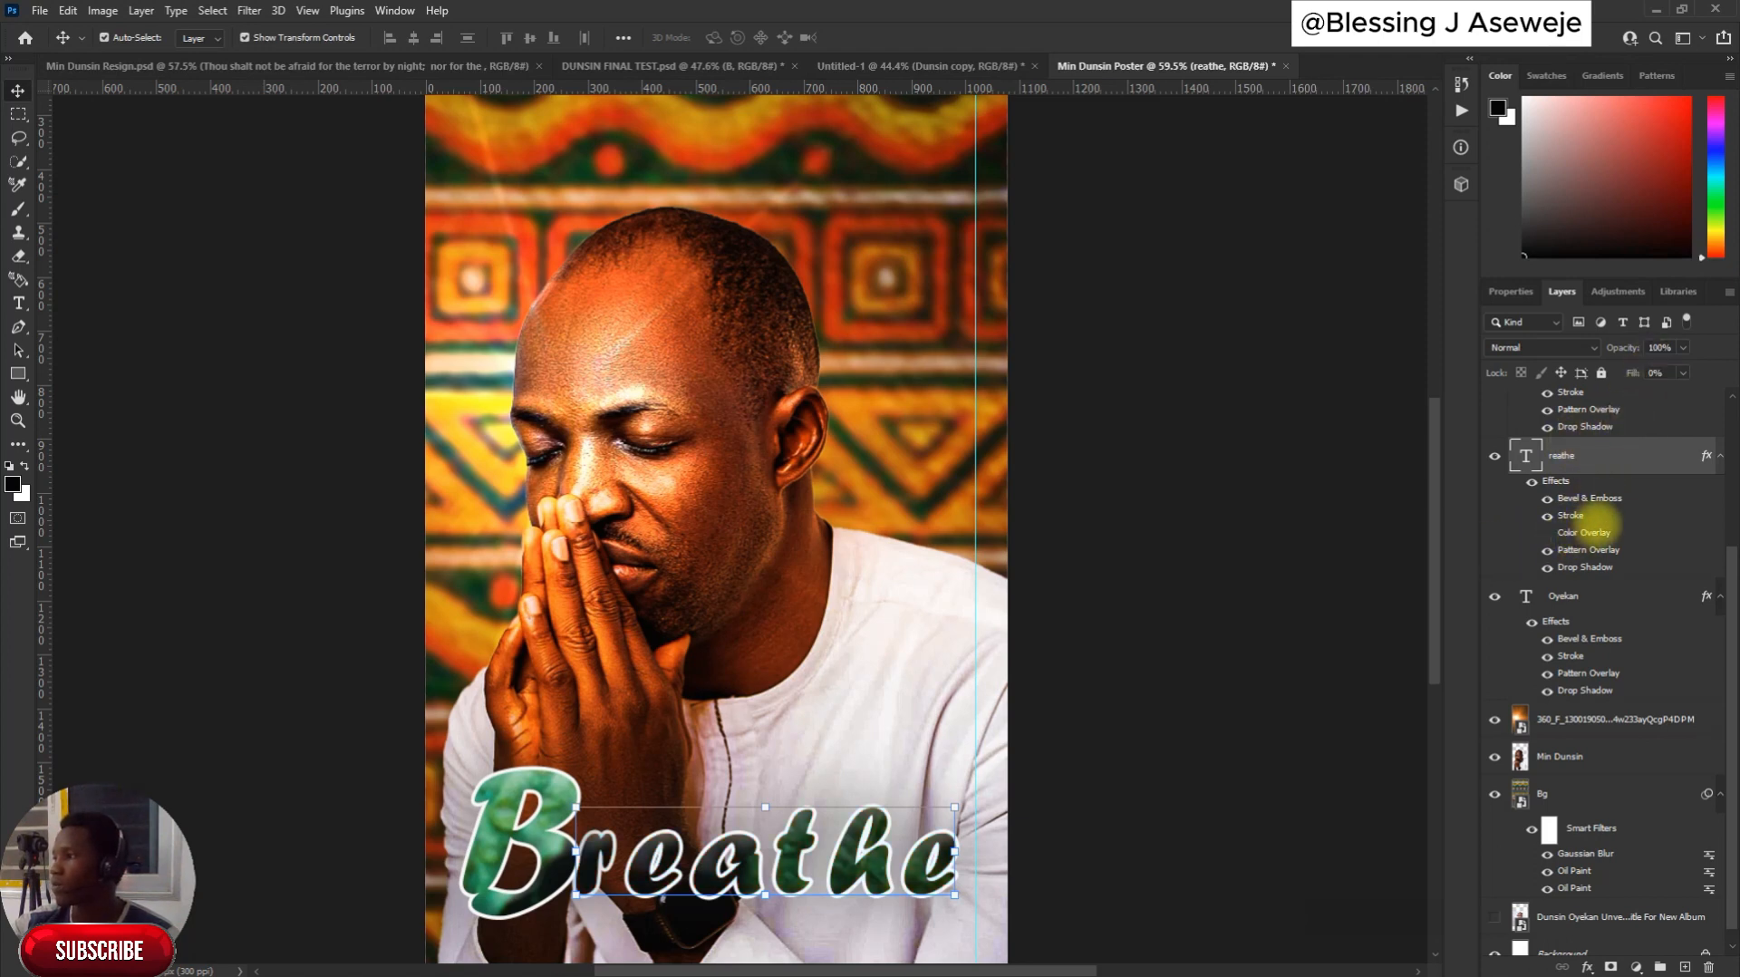
left_click(1547, 550)
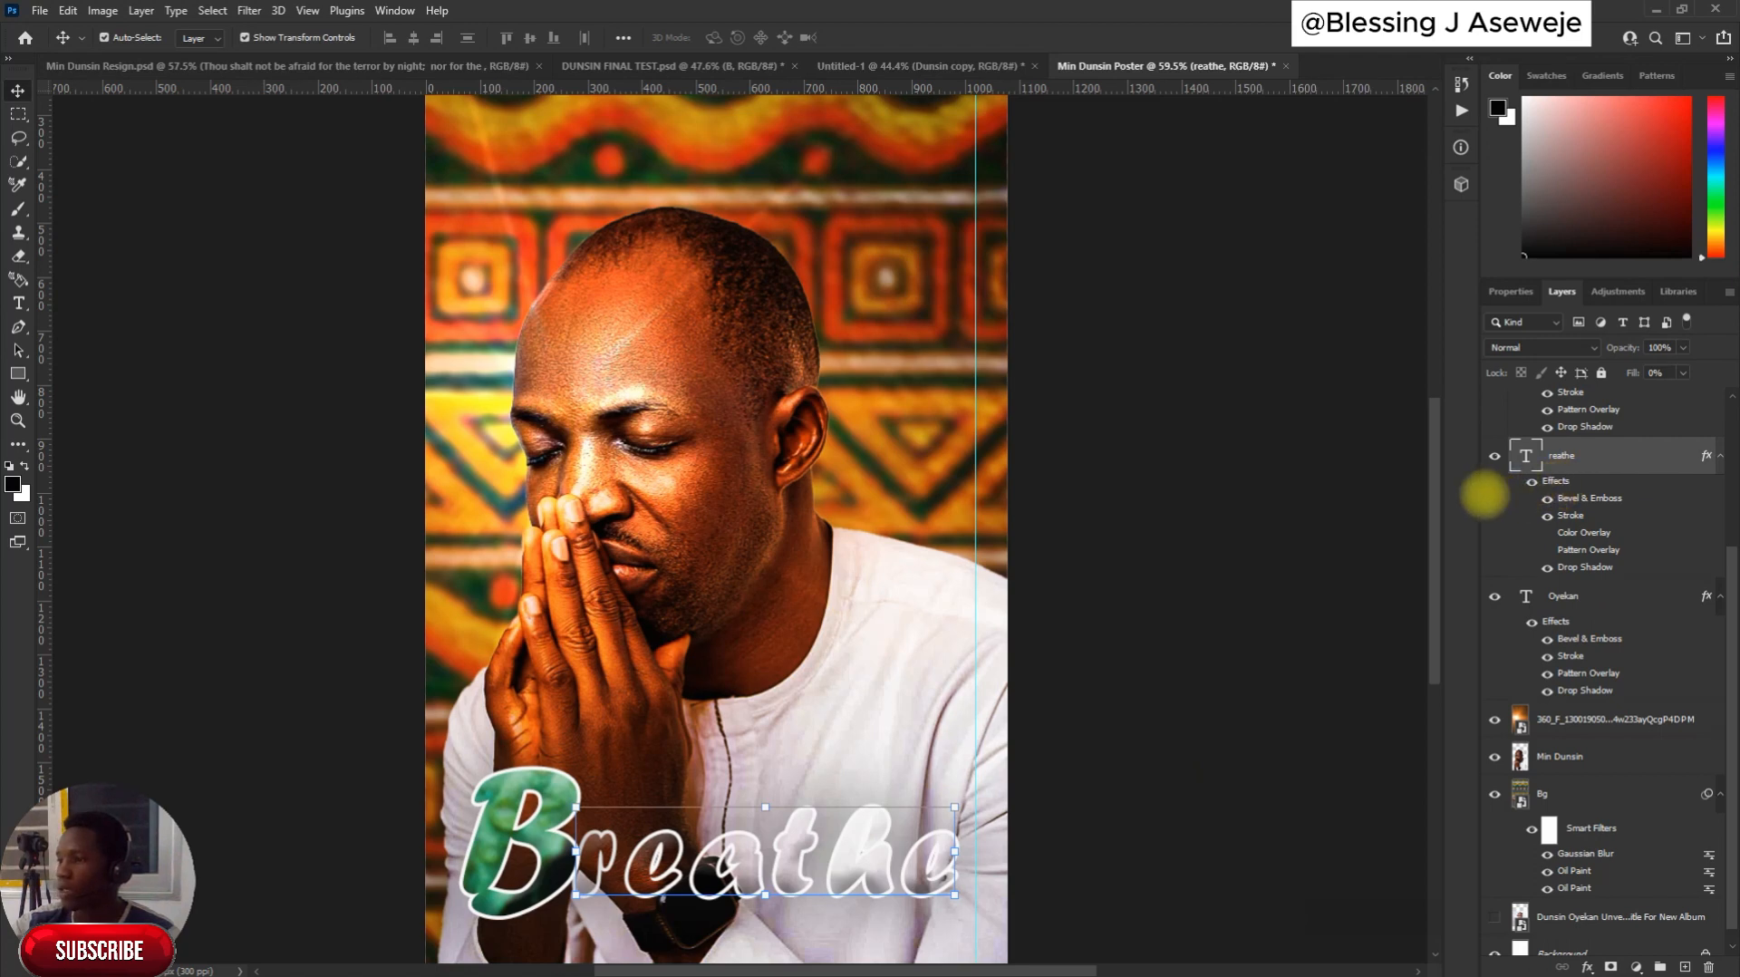
Increase the Bevel & Emboss depth of the "reathe" text to about 176%
double_click(1488, 489)
left_click(1087, 390)
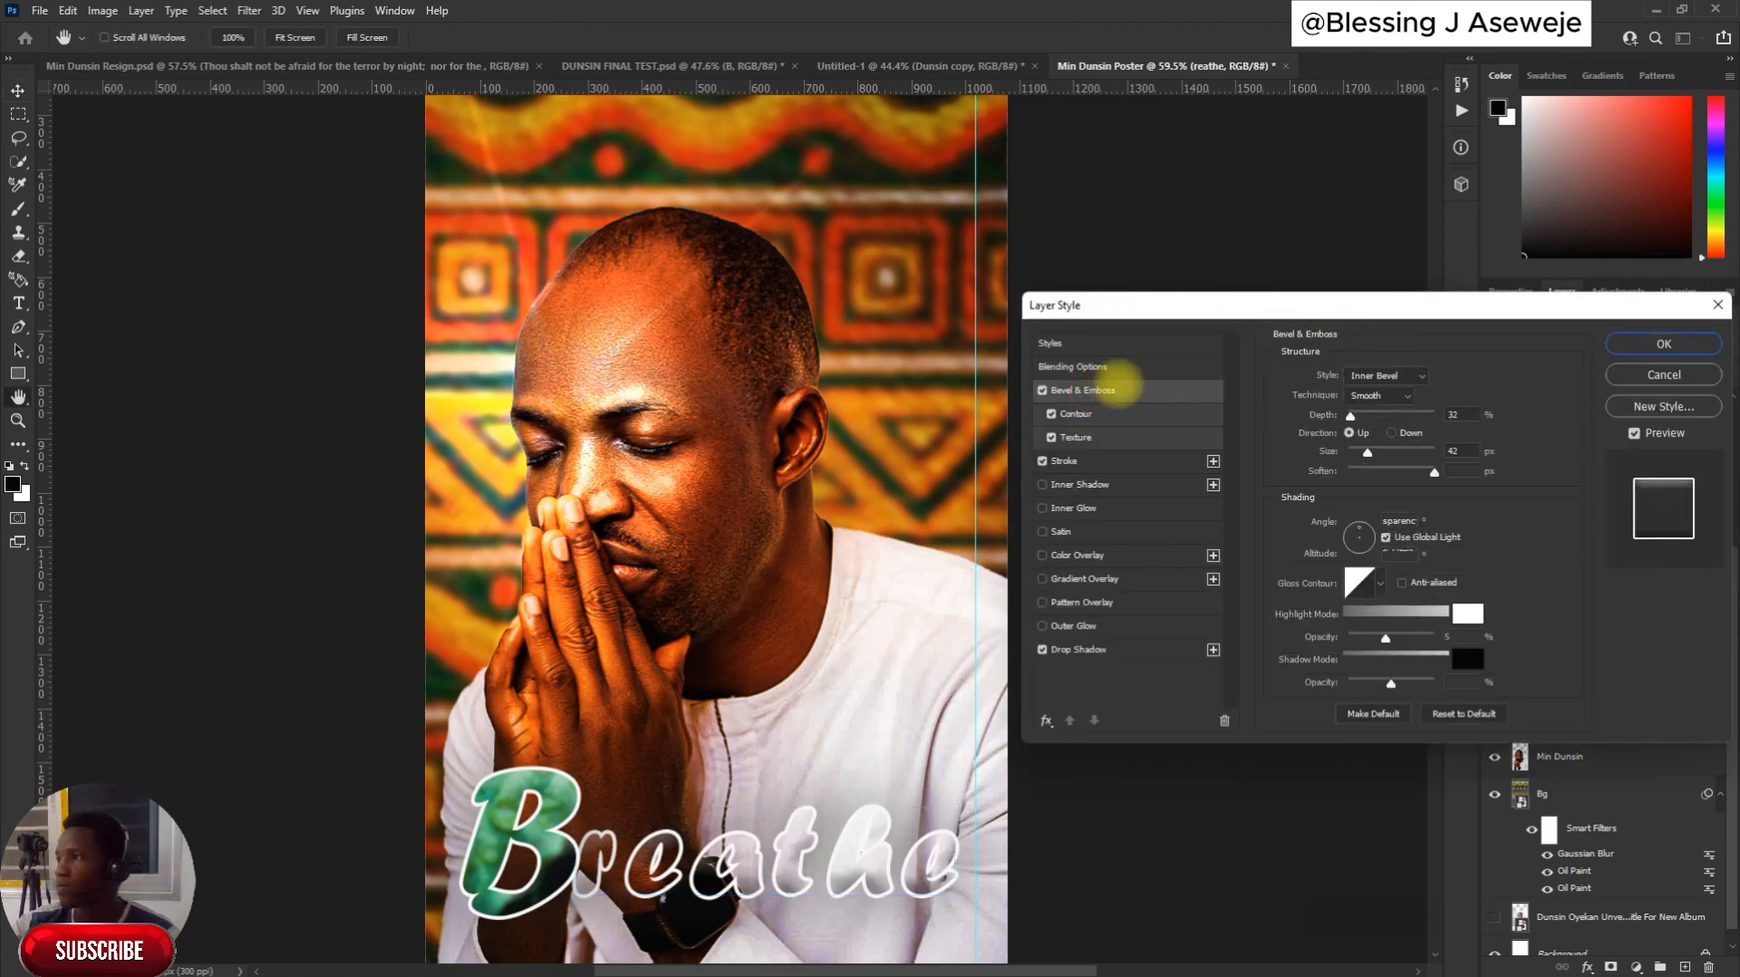
mouse_move(1352, 415)
left_mouse_down()
mouse_move(1377, 415)
mouse_move(1363, 416)
left_mouse_up()
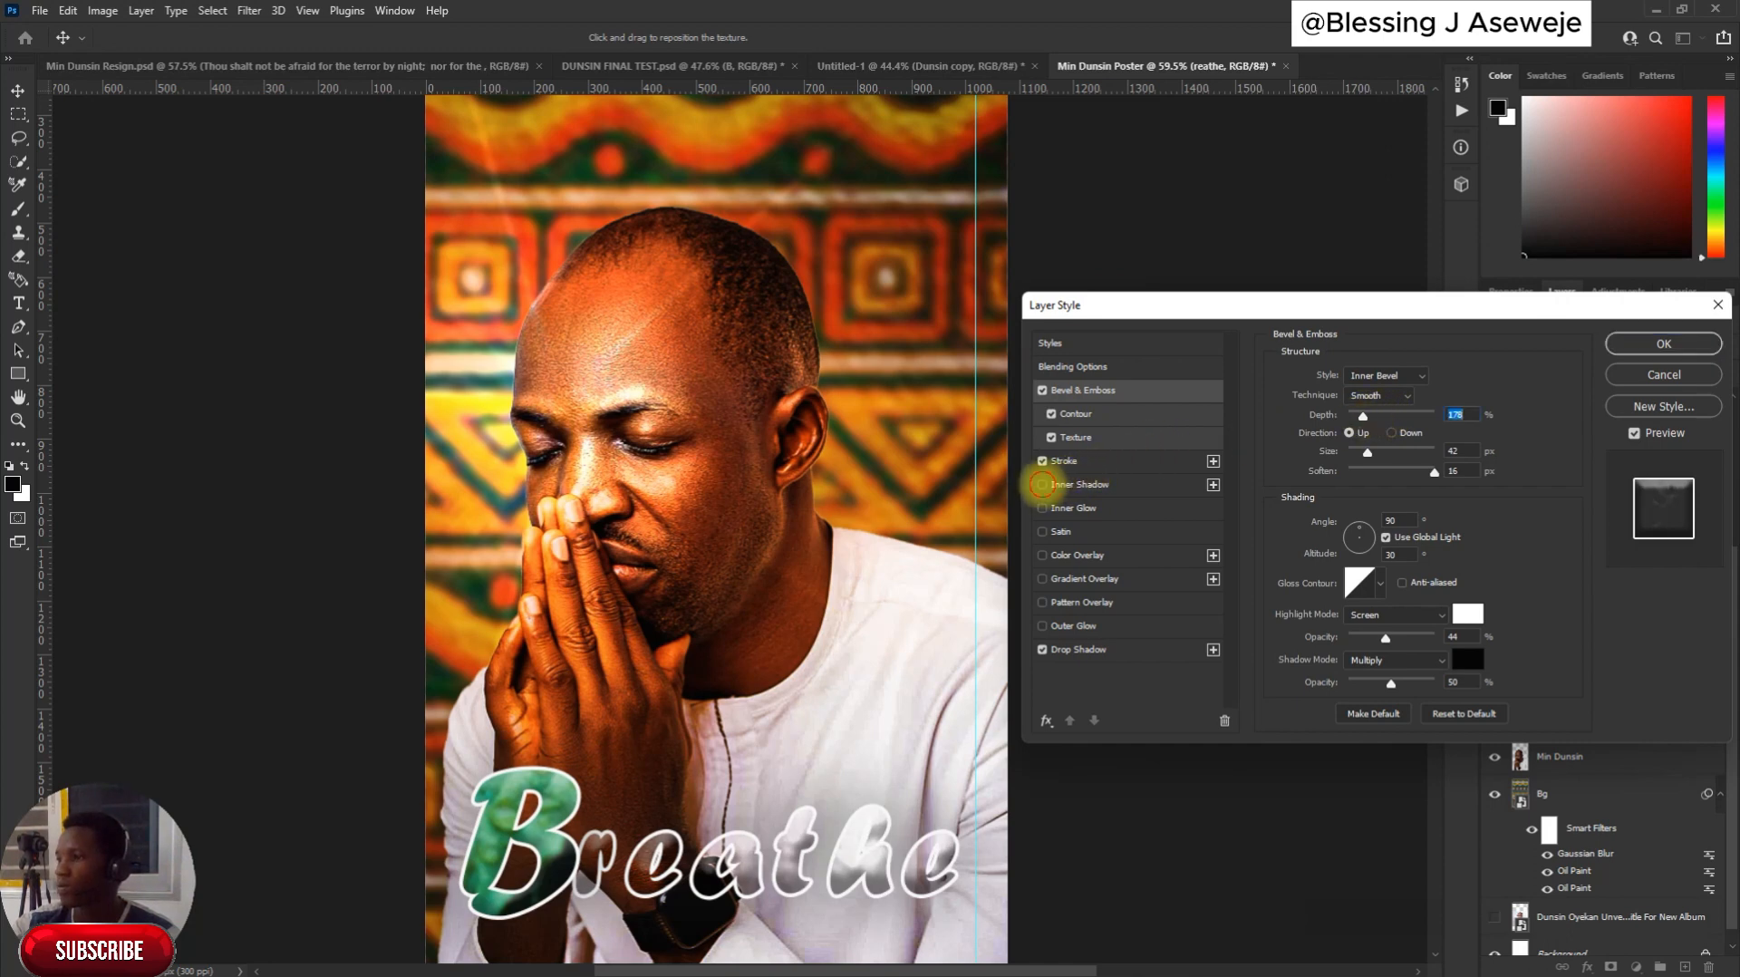
Add an Inner Shadow to the "reathe" text with a distance of 0 px and a size of 2 px
left_click(1043, 484)
left_click(1074, 485)
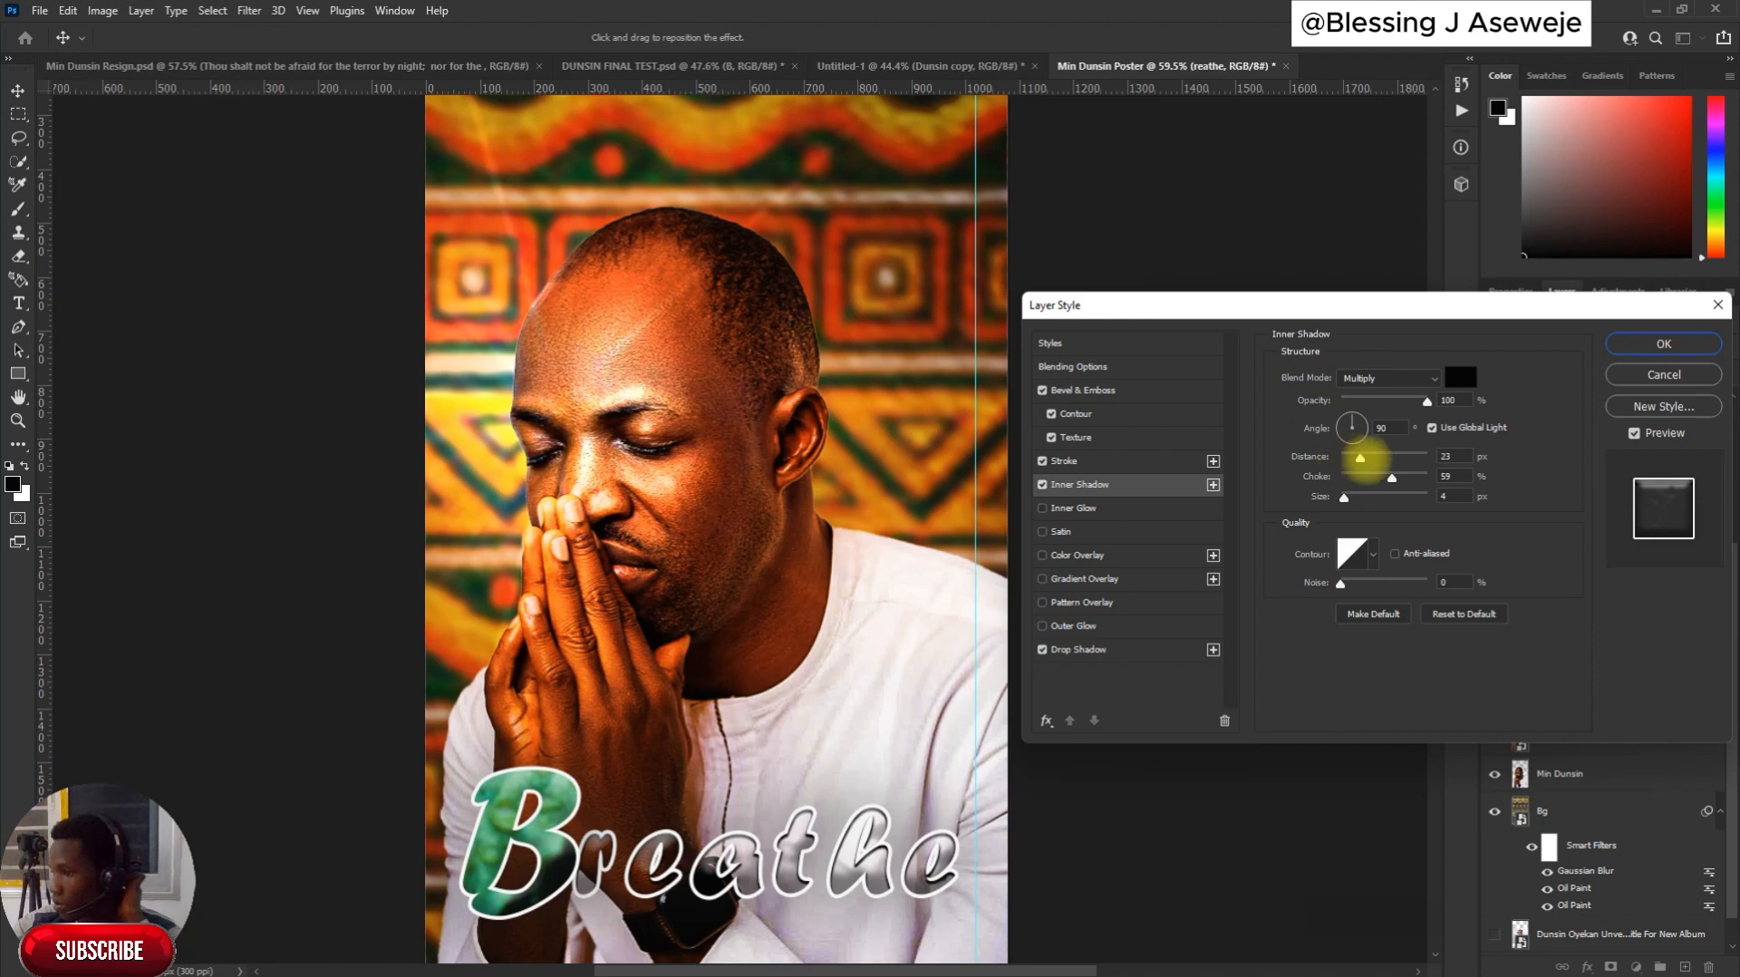
left_click_drag(1360, 458, 1341, 456)
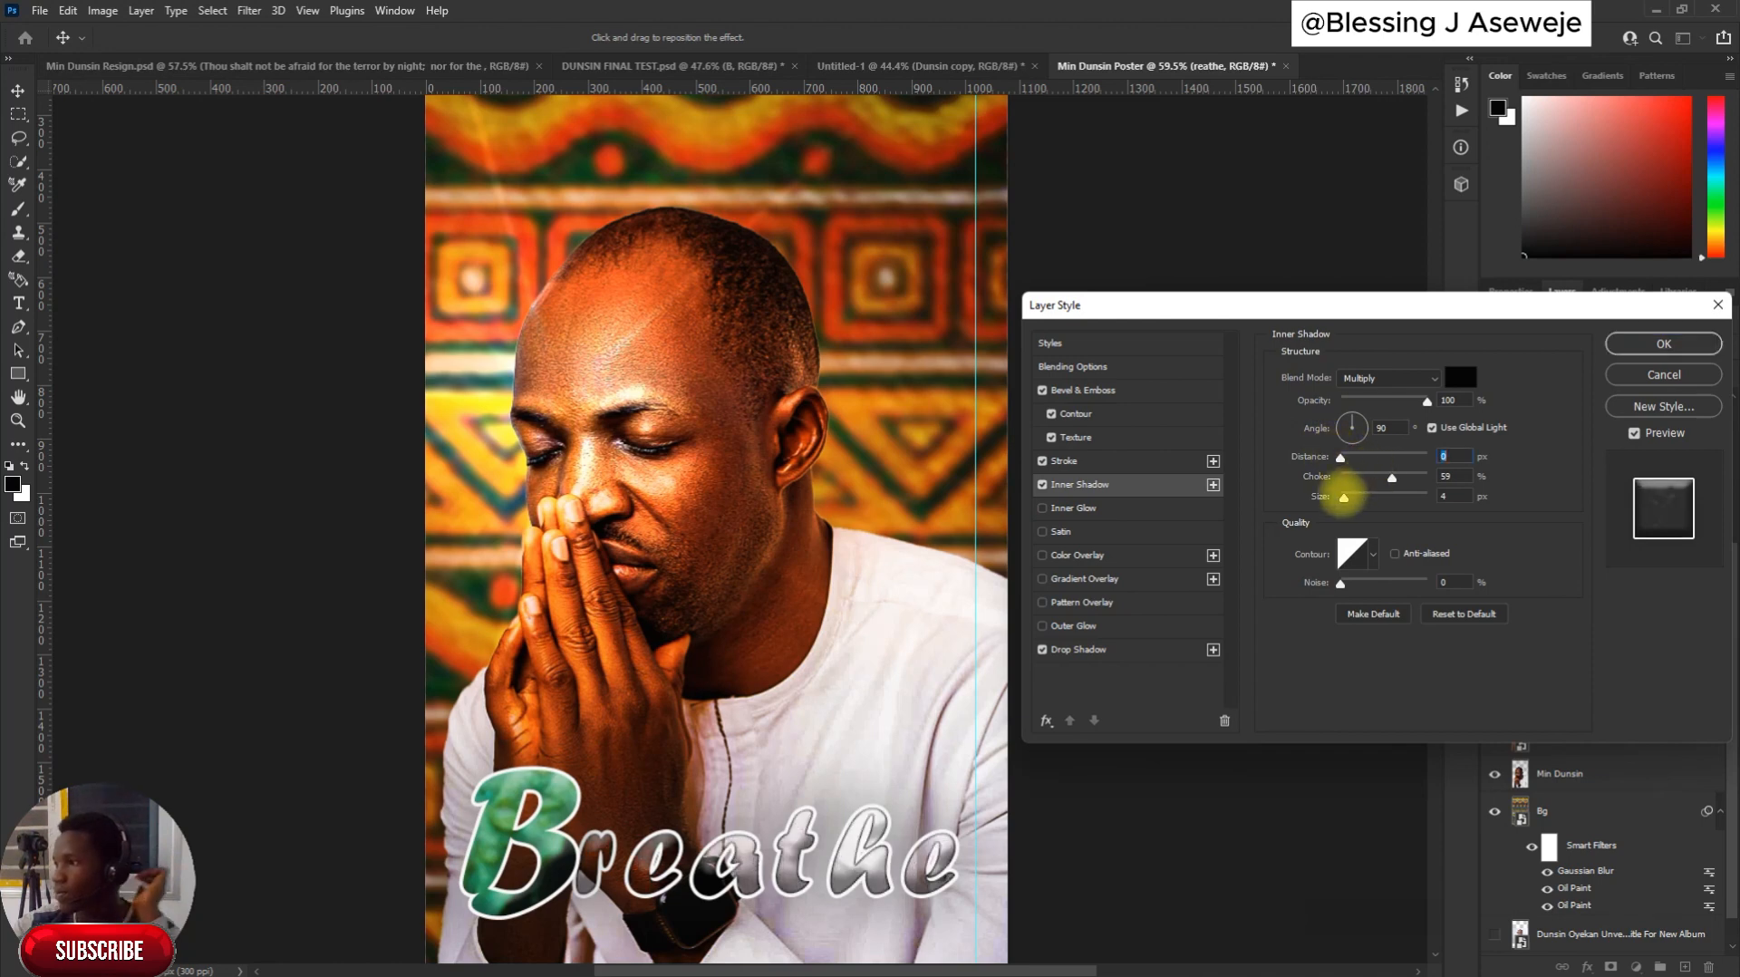
mouse_move(1346, 496)
left_mouse_down()
mouse_move(1364, 495)
mouse_move(1343, 497)
left_mouse_up()
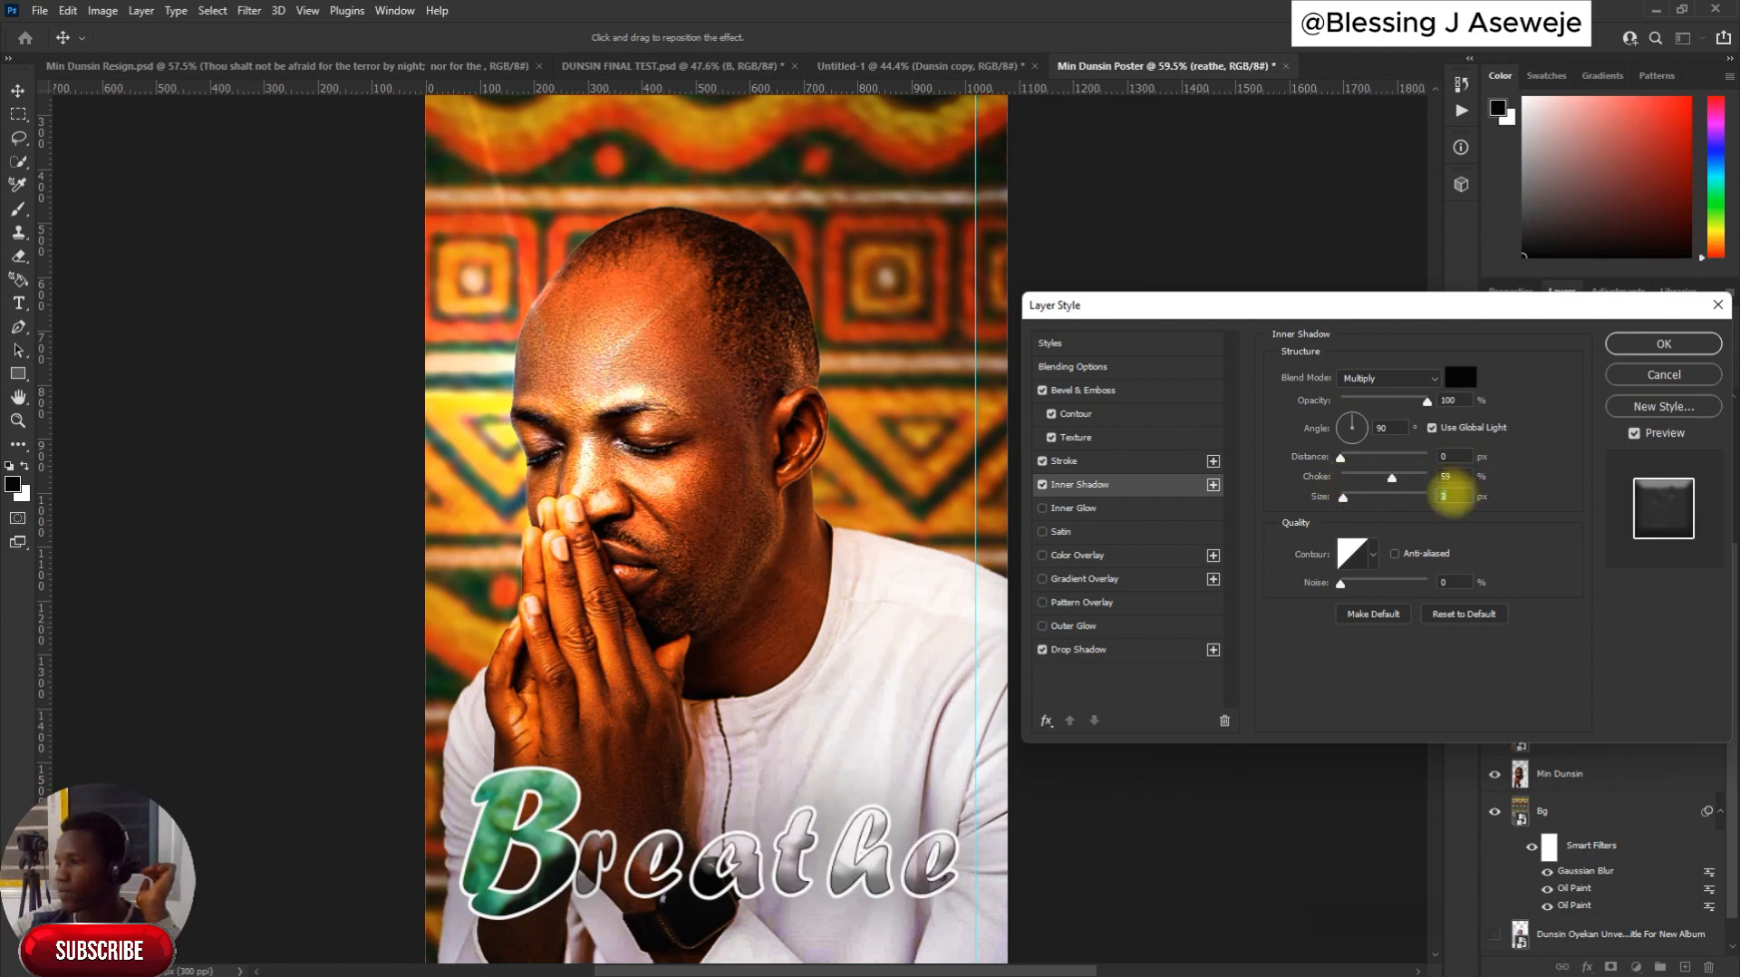
key("Down")
key("Down")
key("Up")
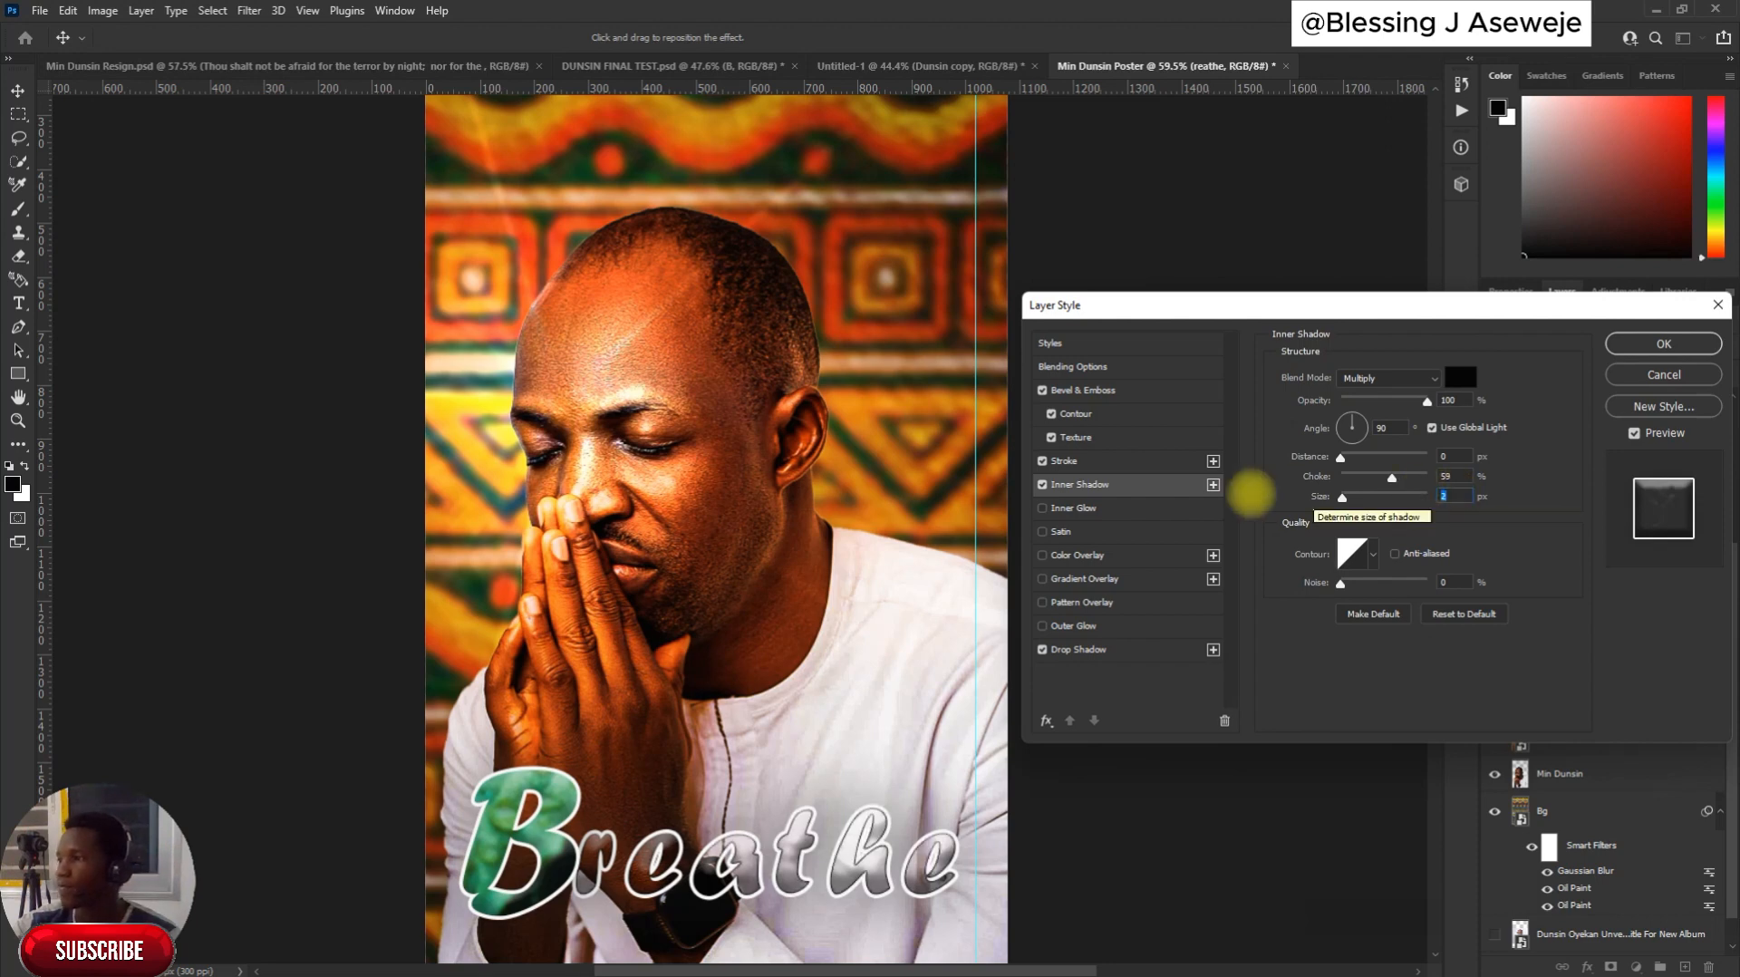
Try Inner Glow, Gradient Overlay and Outer Glow on the "reathe" text
left_click(1043, 509)
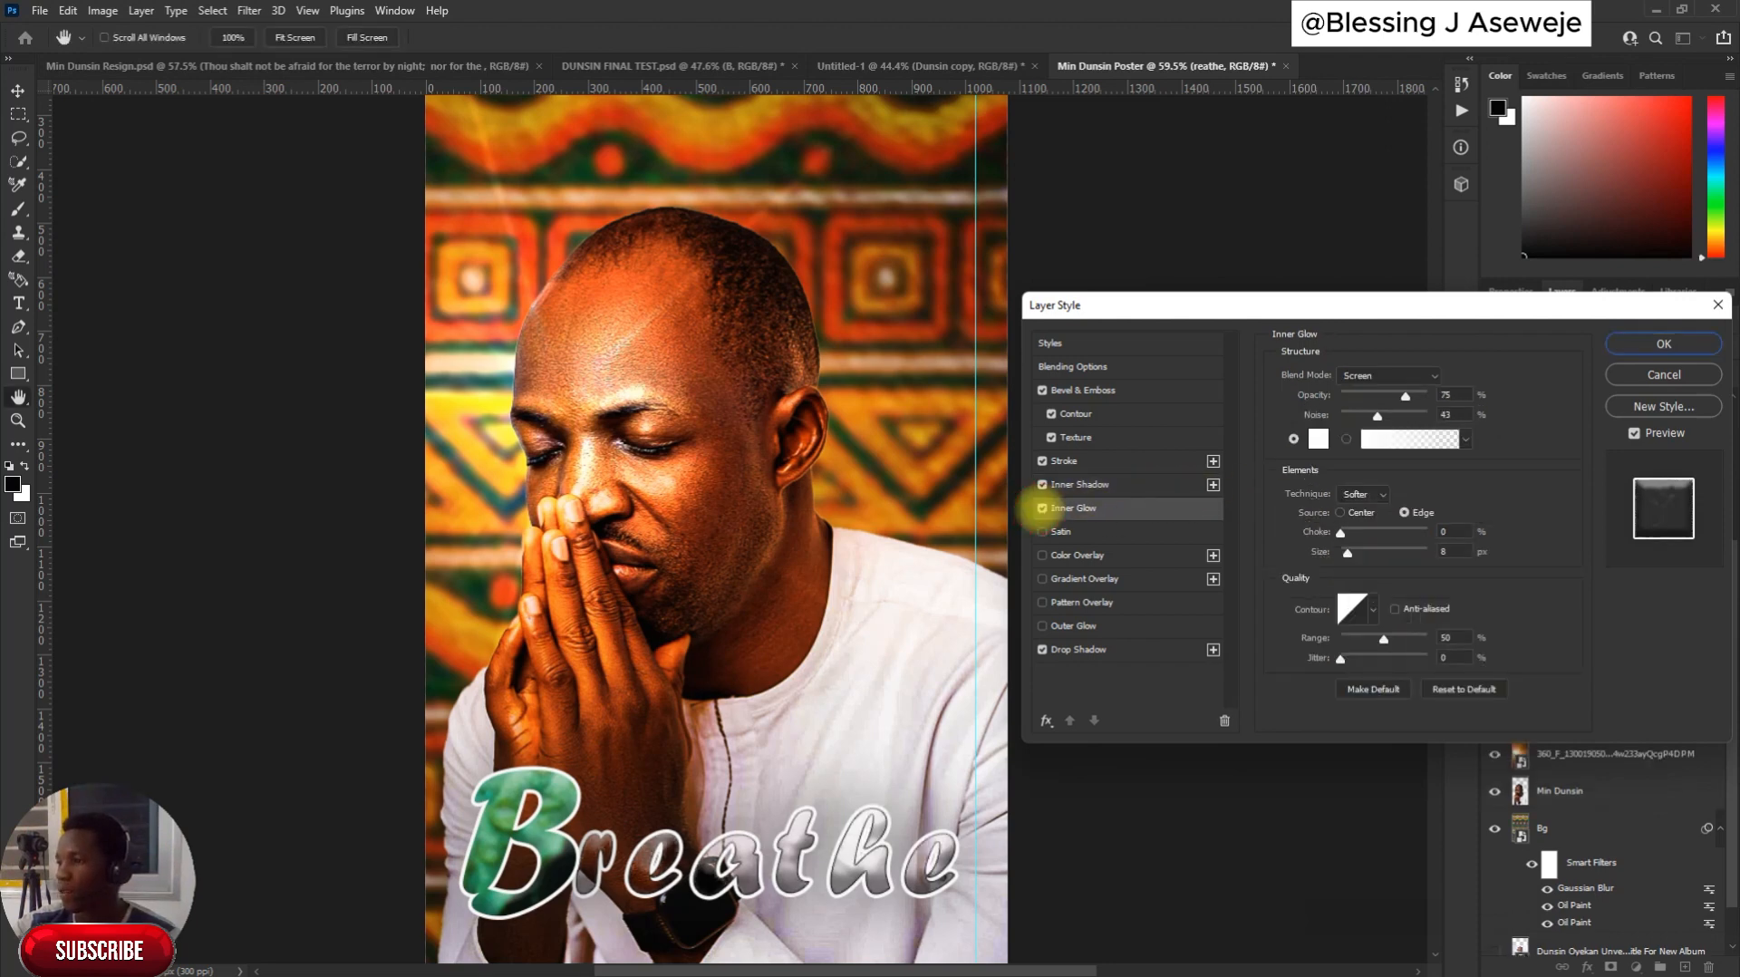
left_click(1043, 508)
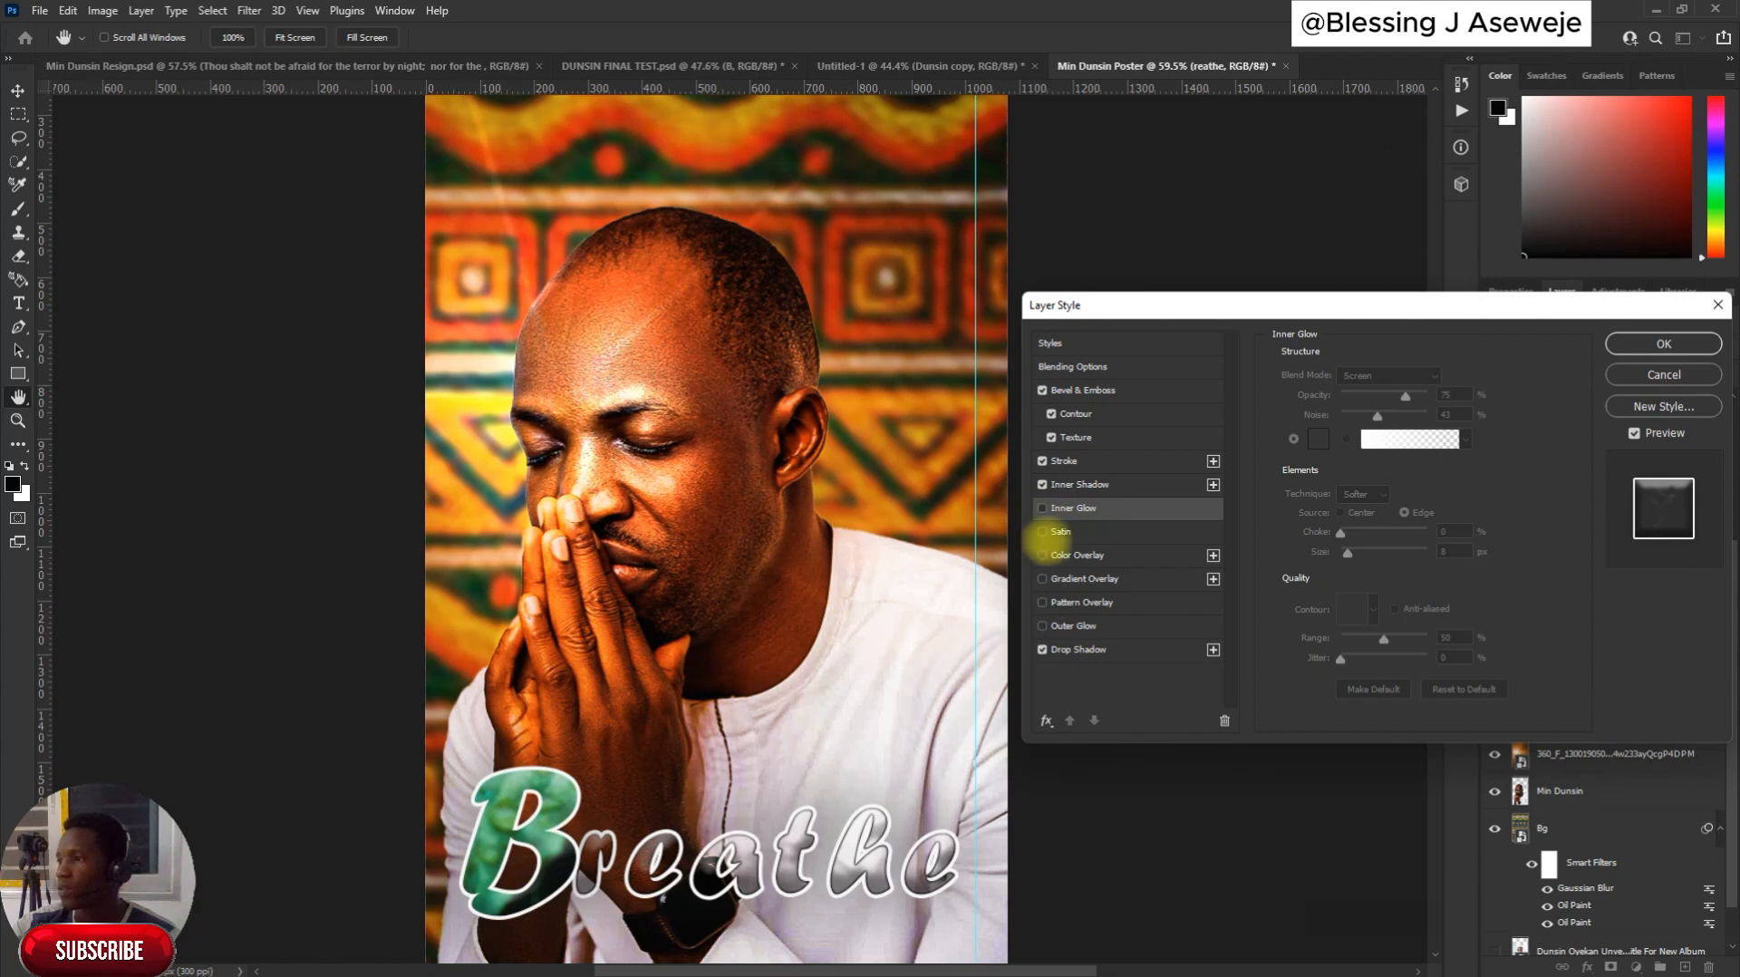
left_click(1043, 579)
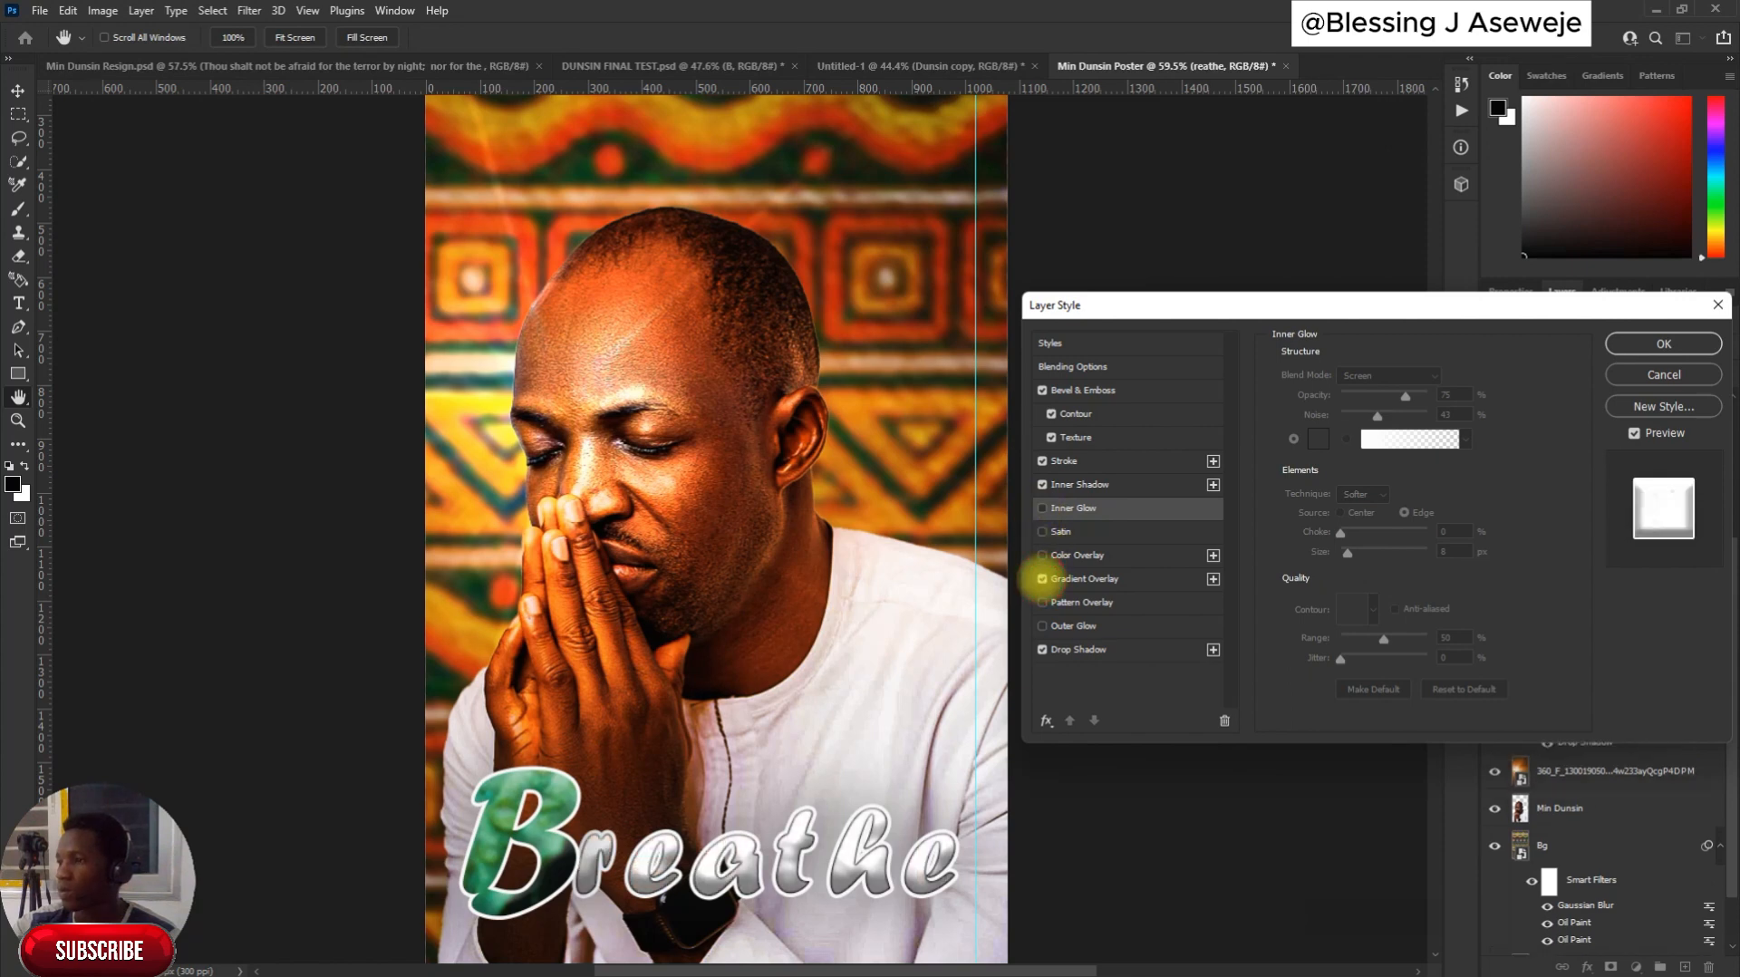
left_click(1043, 580)
left_click(1042, 625)
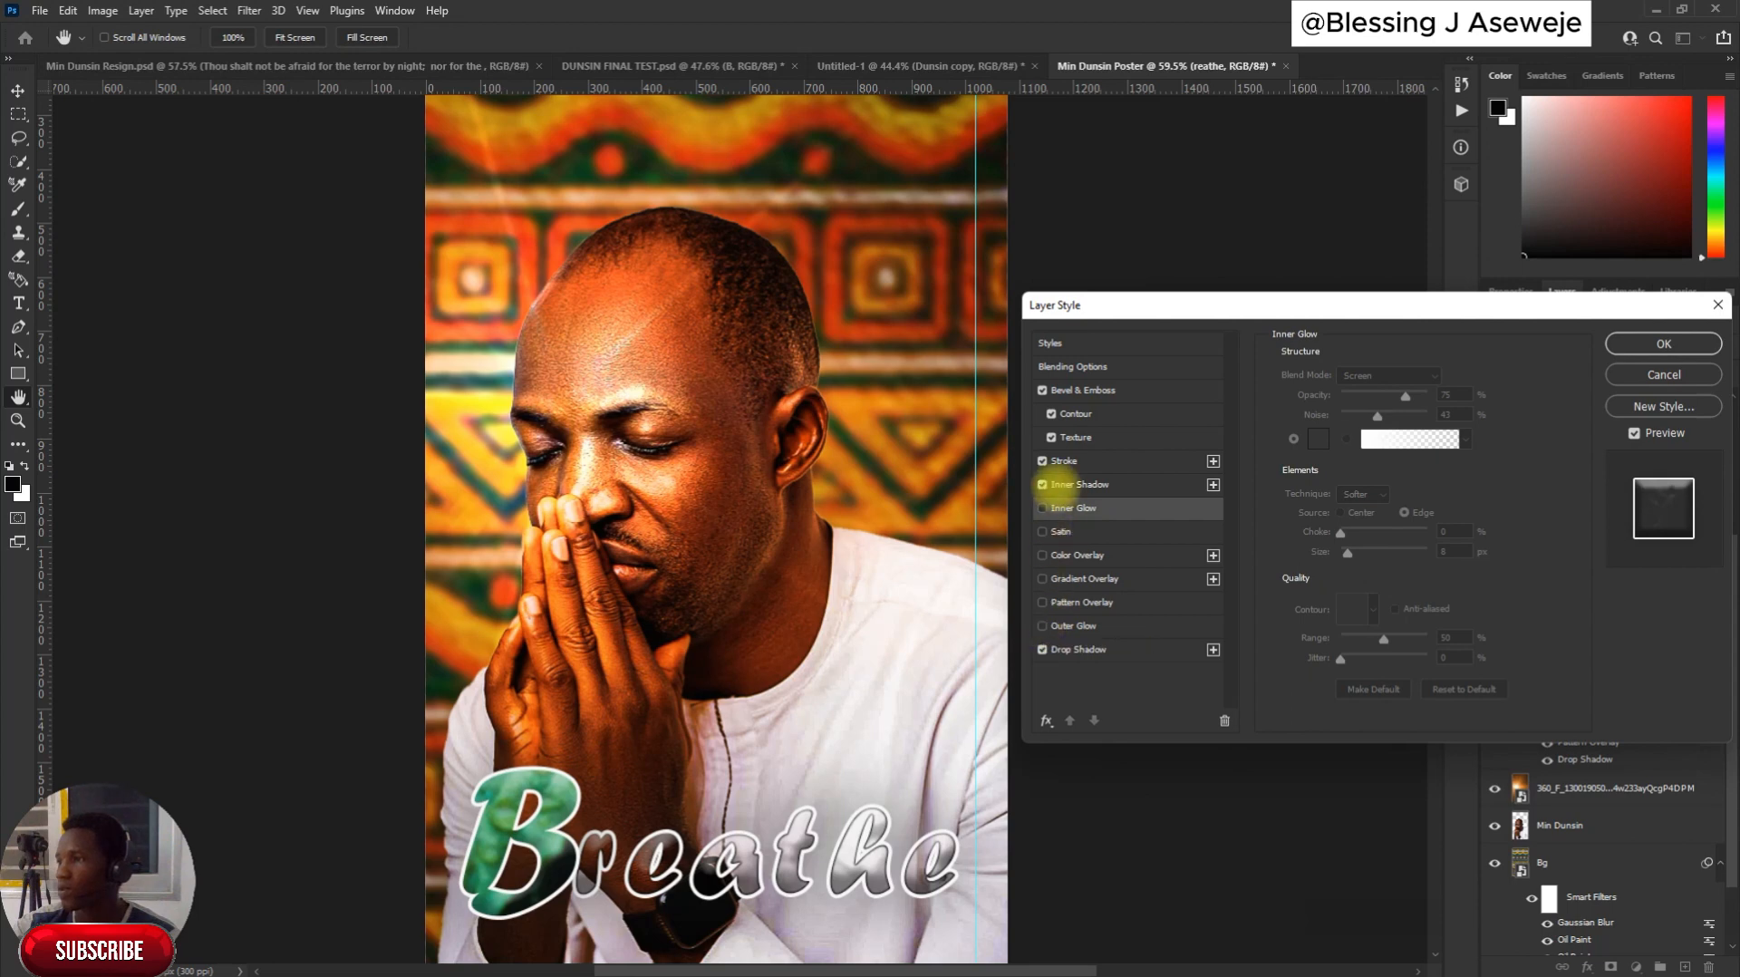
Set the outside stroke of the "reathe" text to 6 px and apply the layer style
left_click(1067, 461)
left_click(1461, 374)
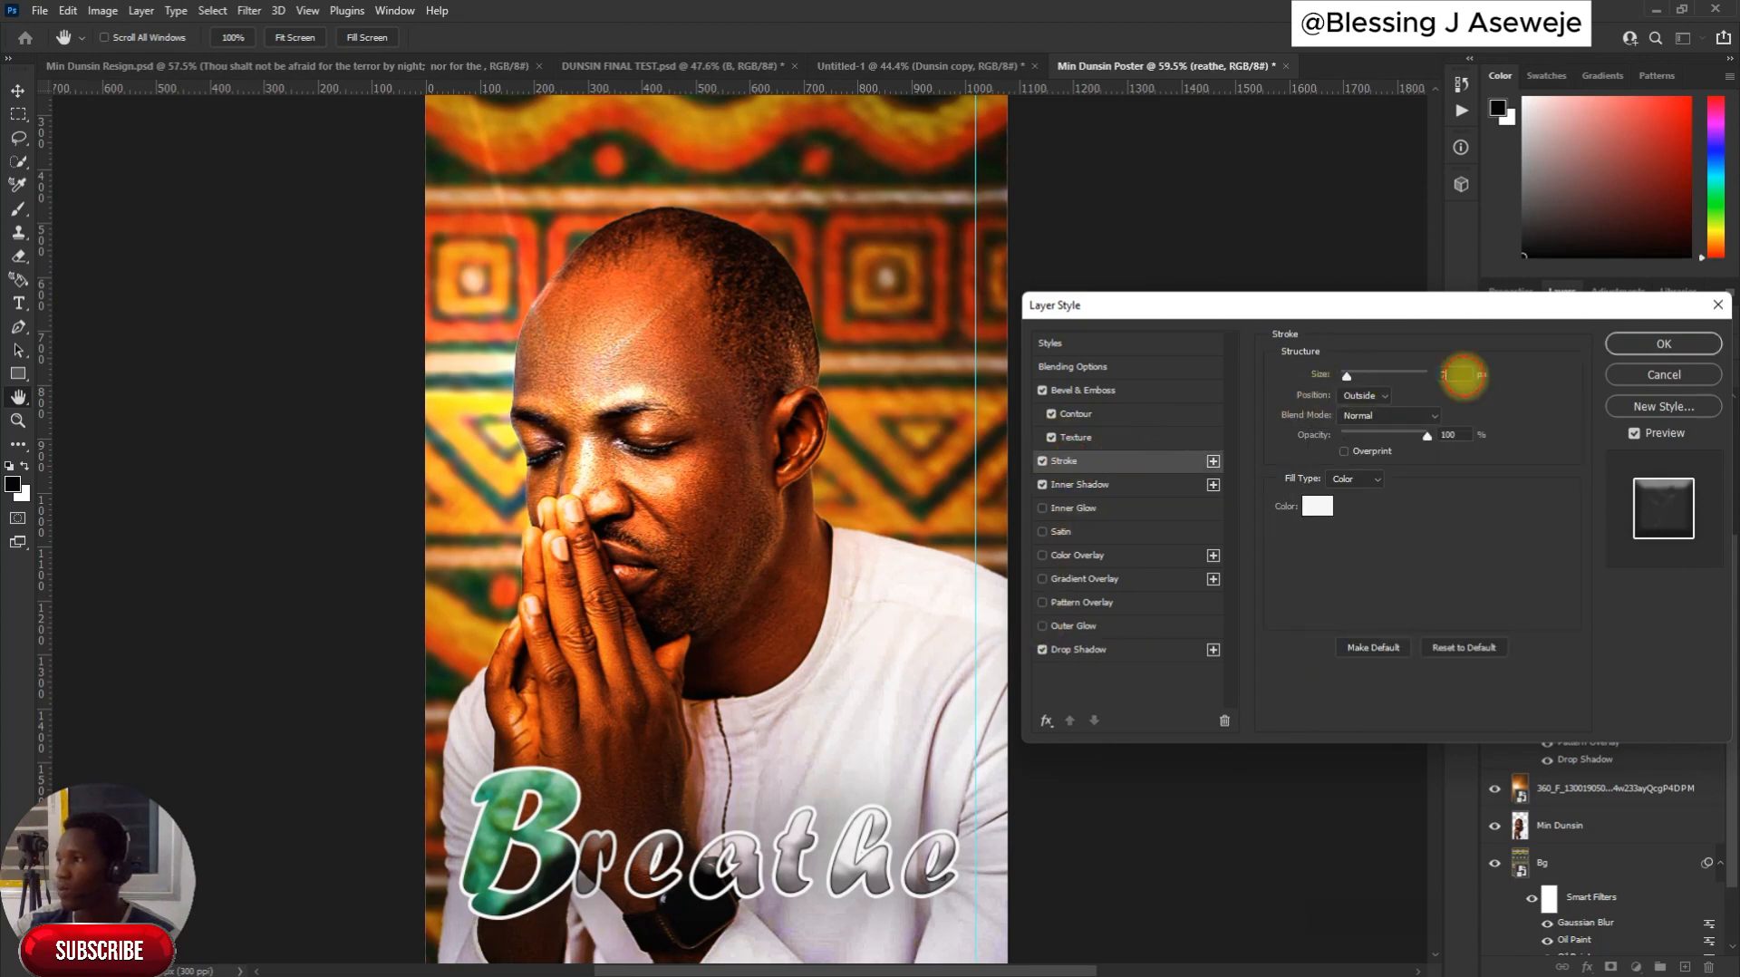
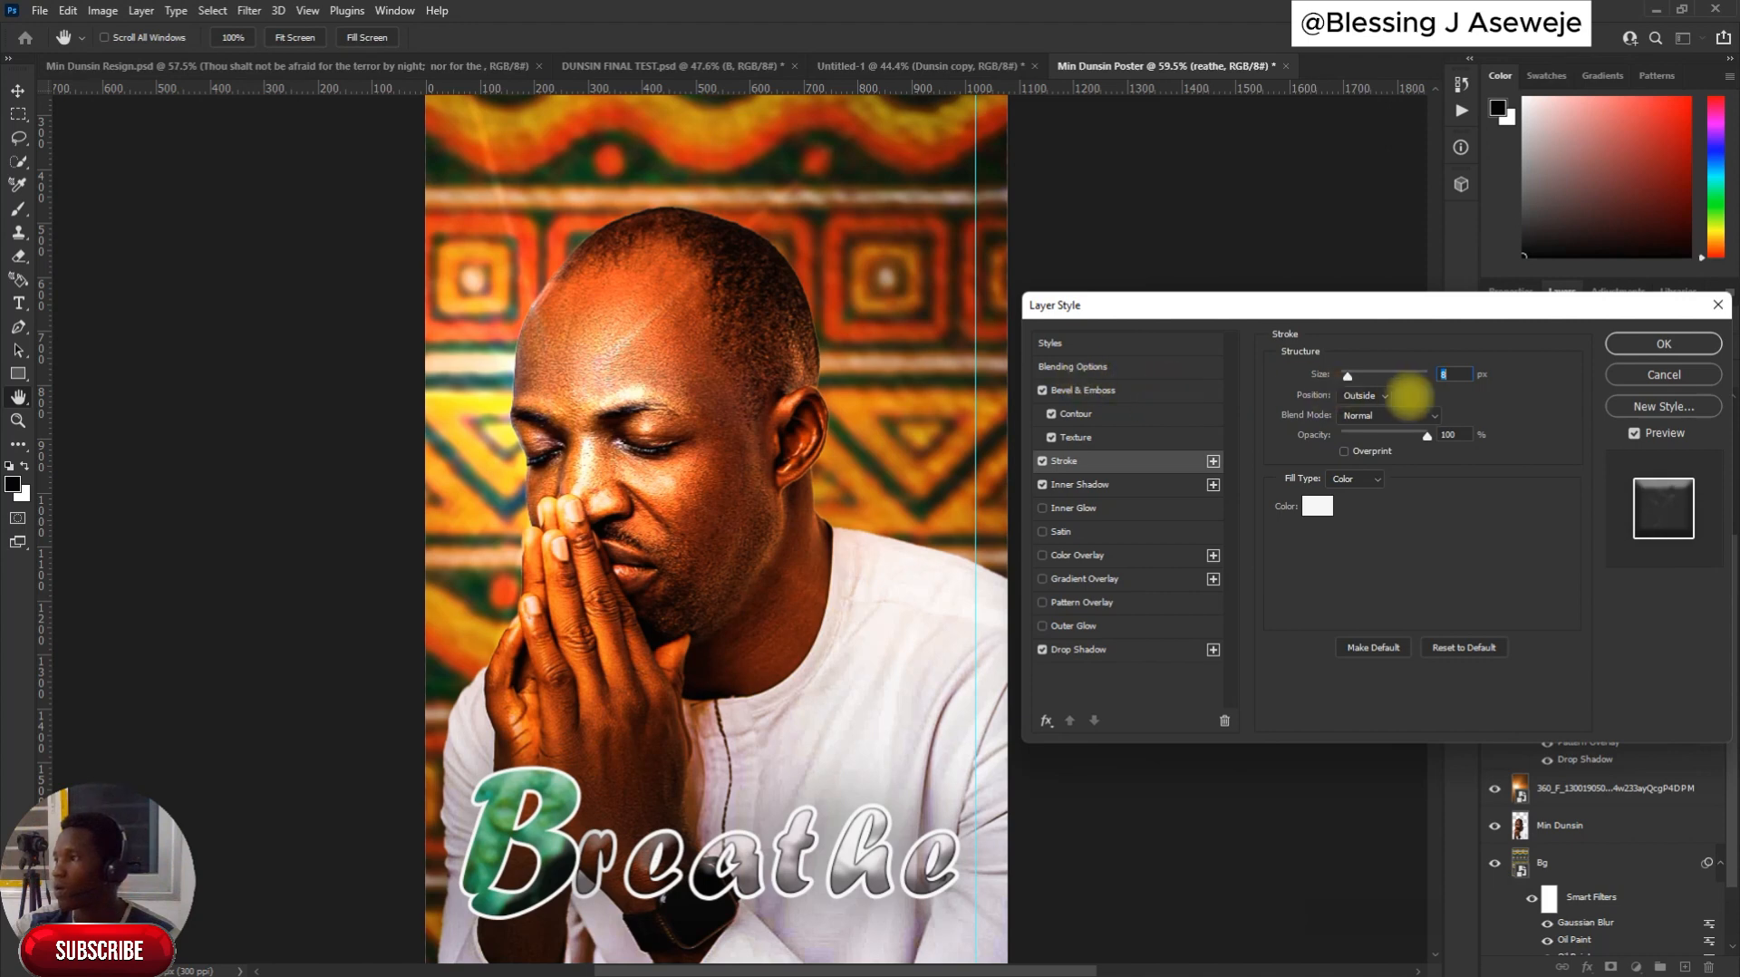
left_click(1664, 343)
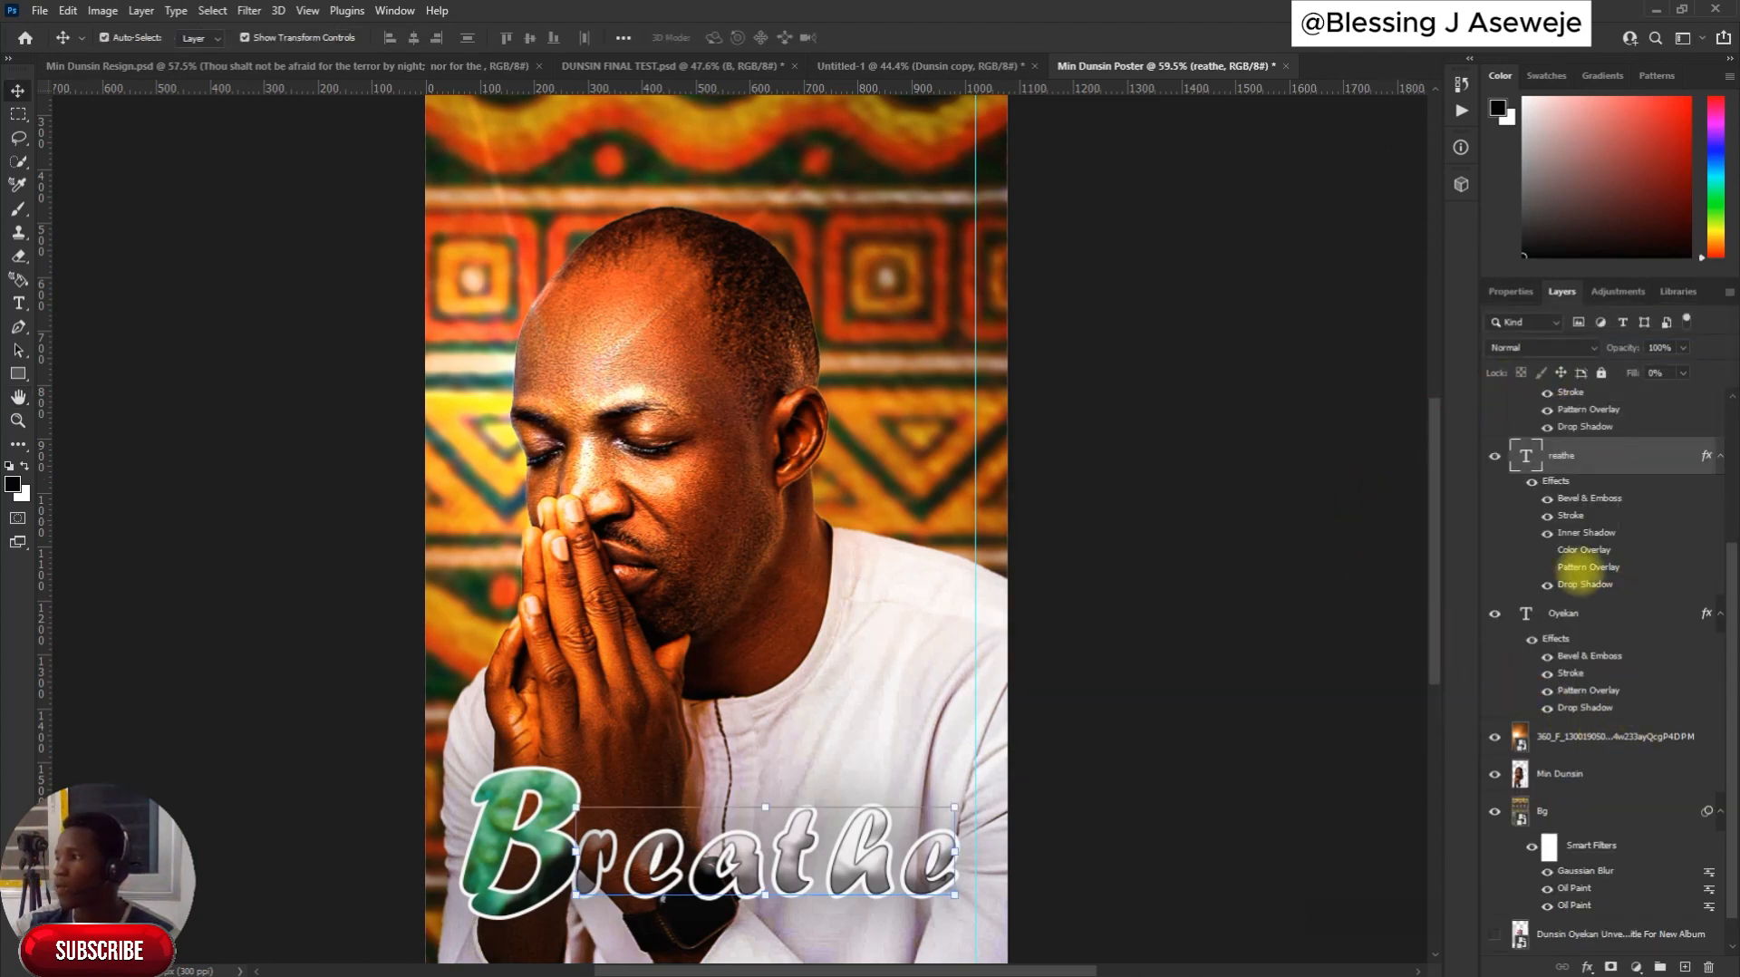
Move the Overlay-blended light image layer above all the text layers in the layer stack
left_click(1581, 737)
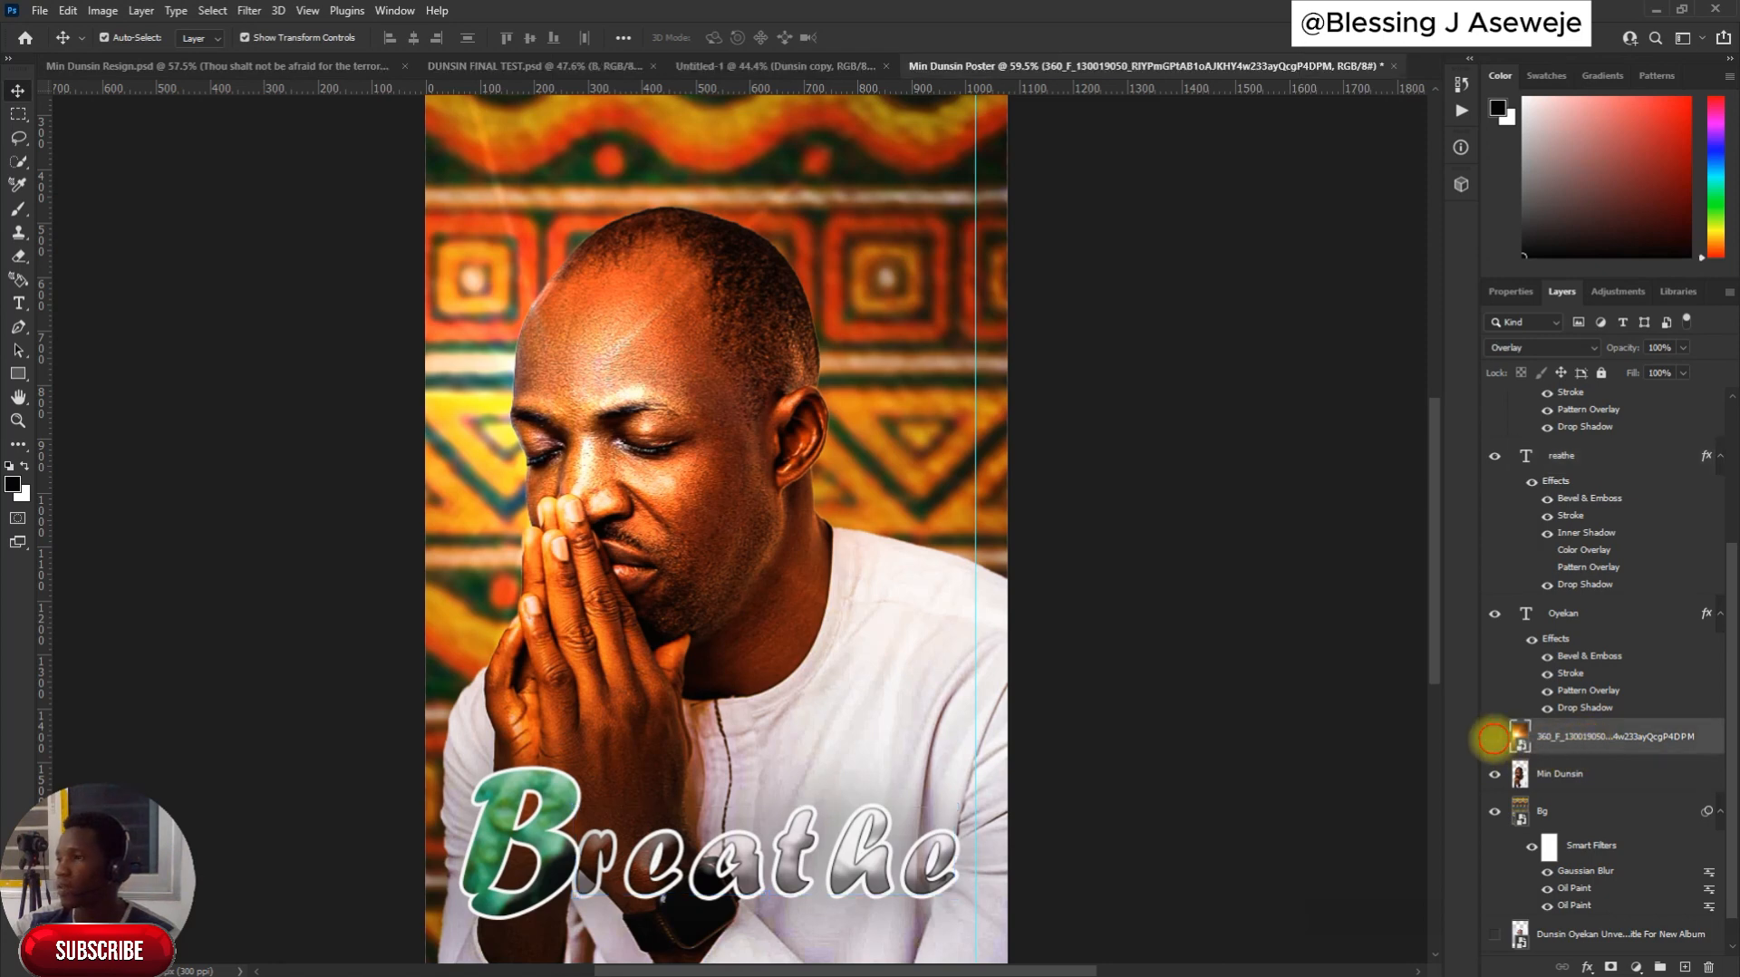
left_click(1494, 737)
left_click(1495, 737)
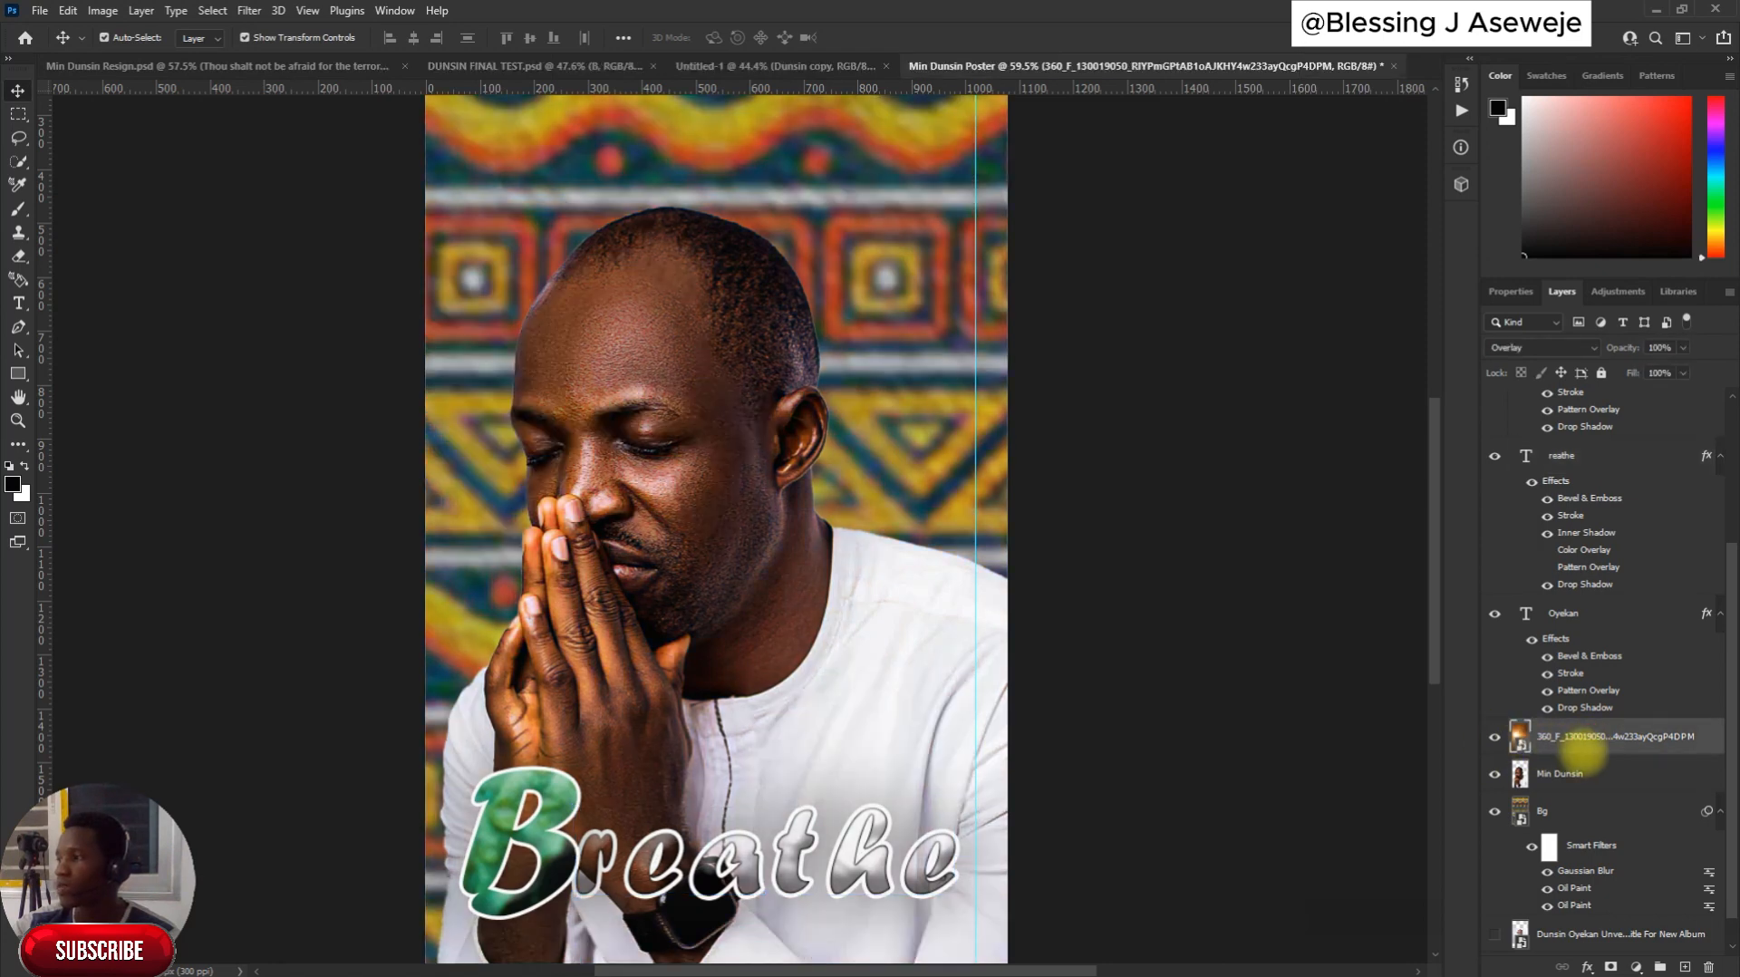
left_click_drag(1541, 737, 1550, 400)
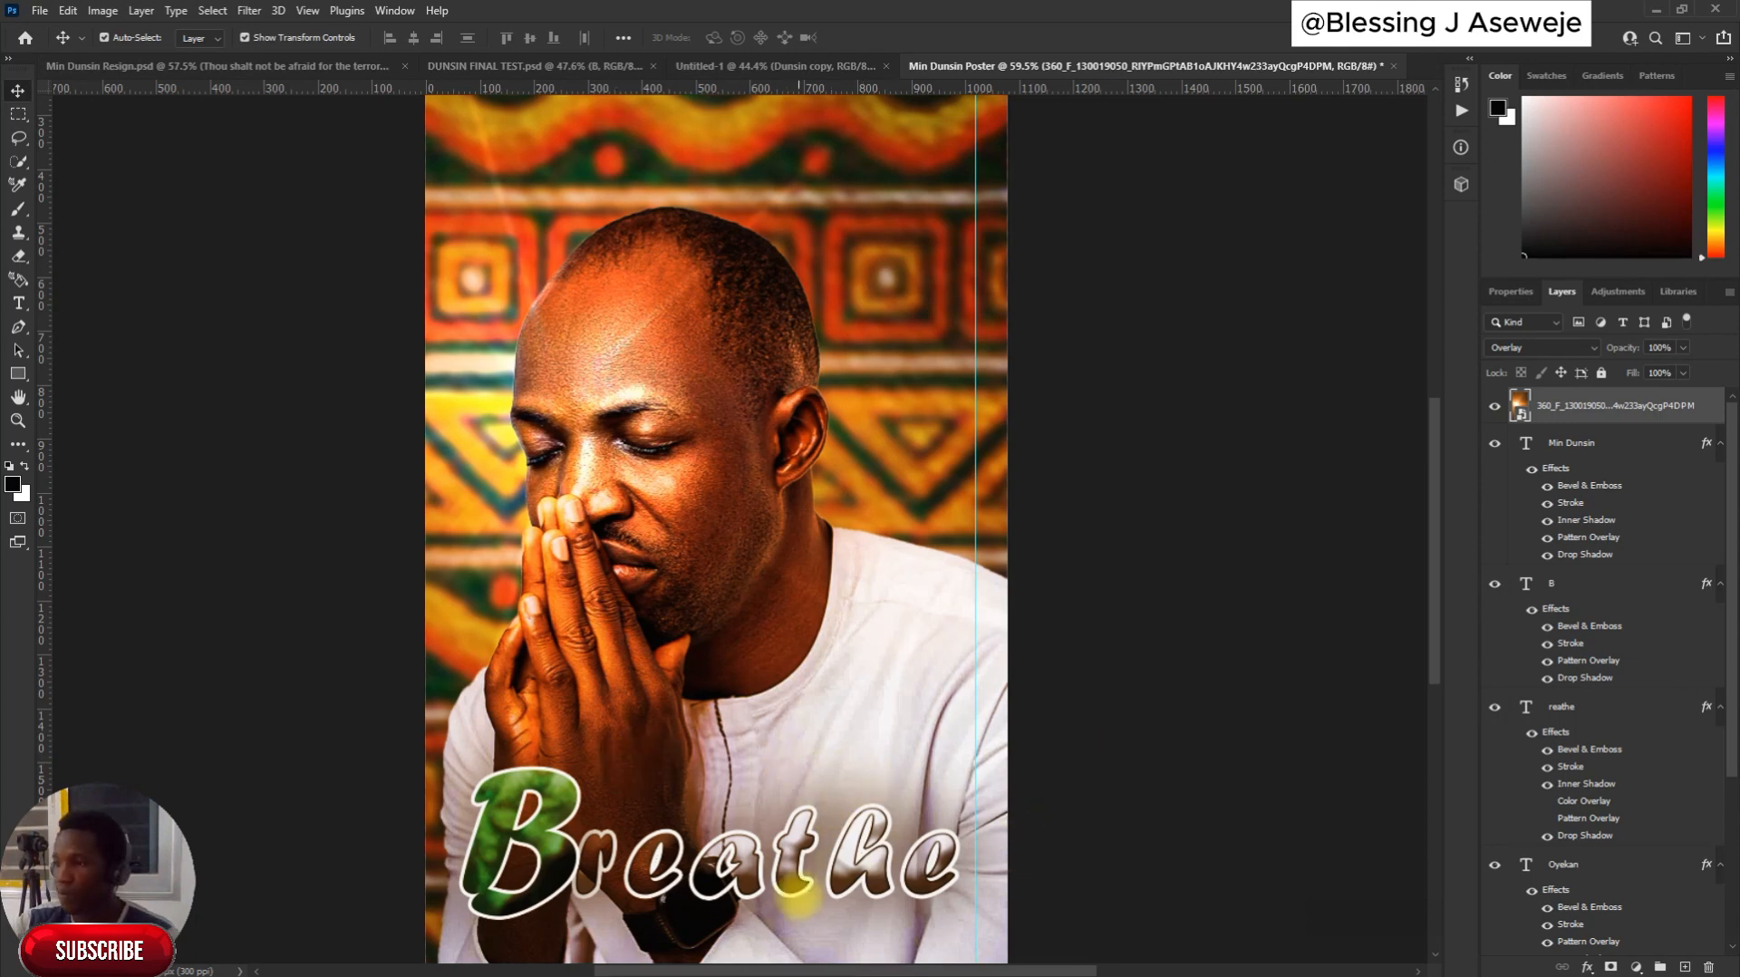
left_click(1094, 517)
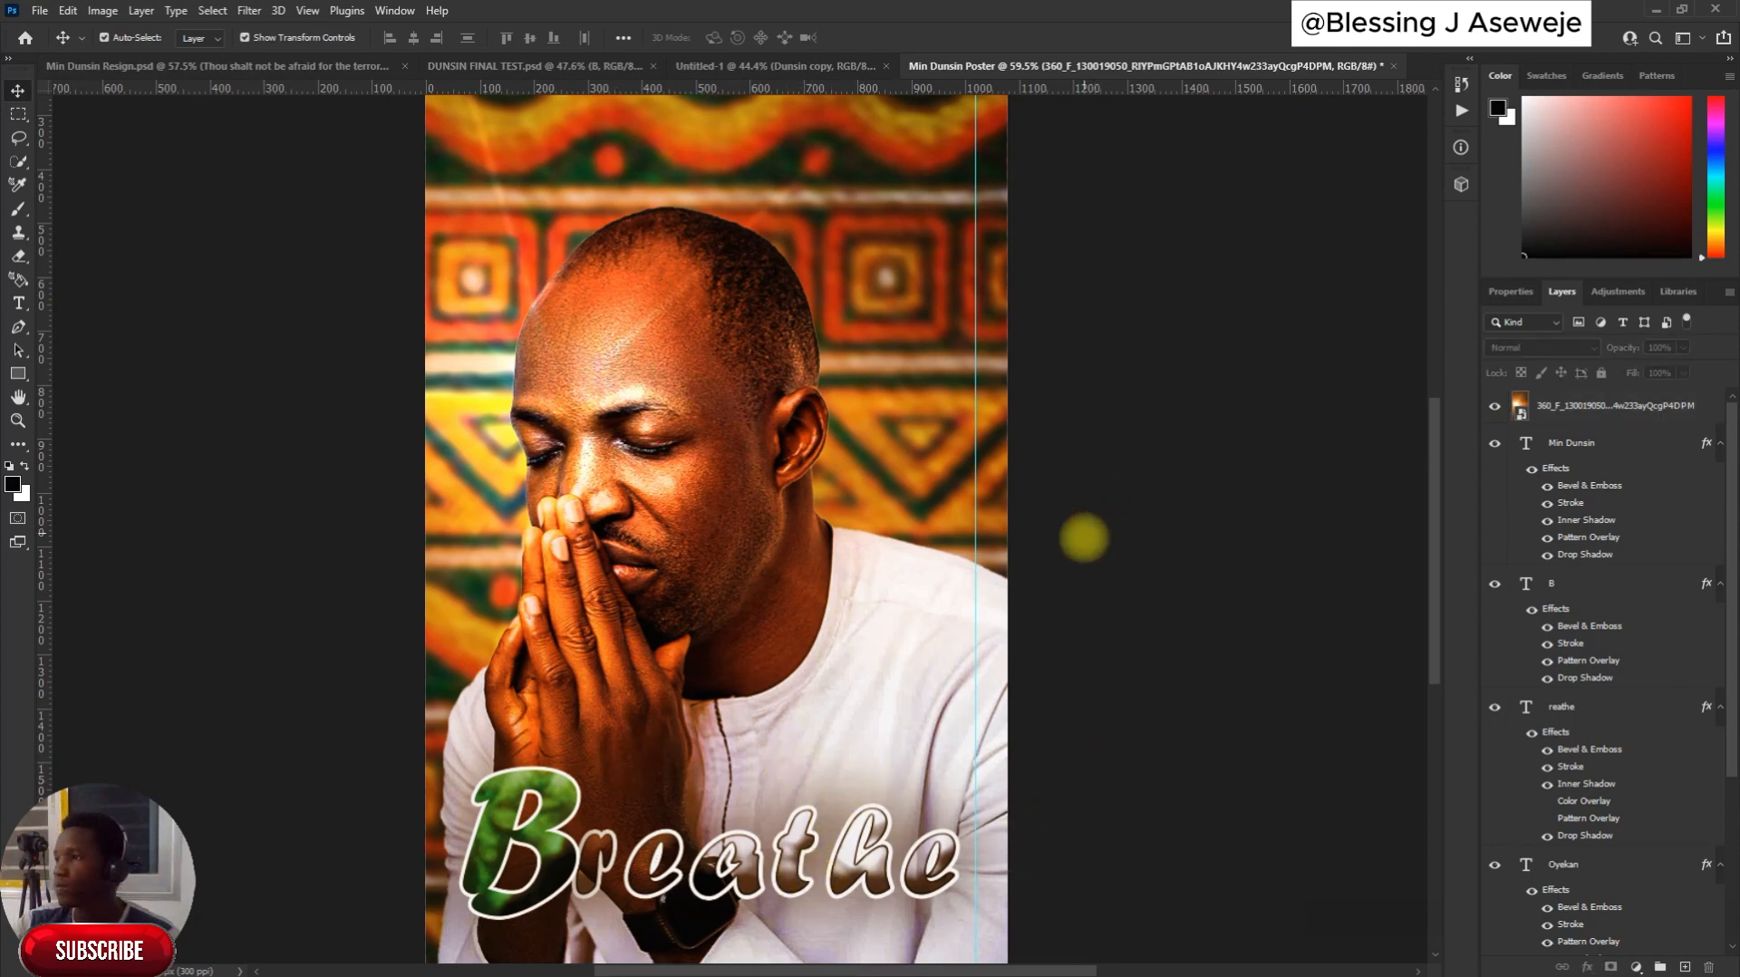
Lock the Overlay-blended light image layer so that it cannot be selected instead of the text
scroll(1075, 648, "down", 5)
left_click(825, 778)
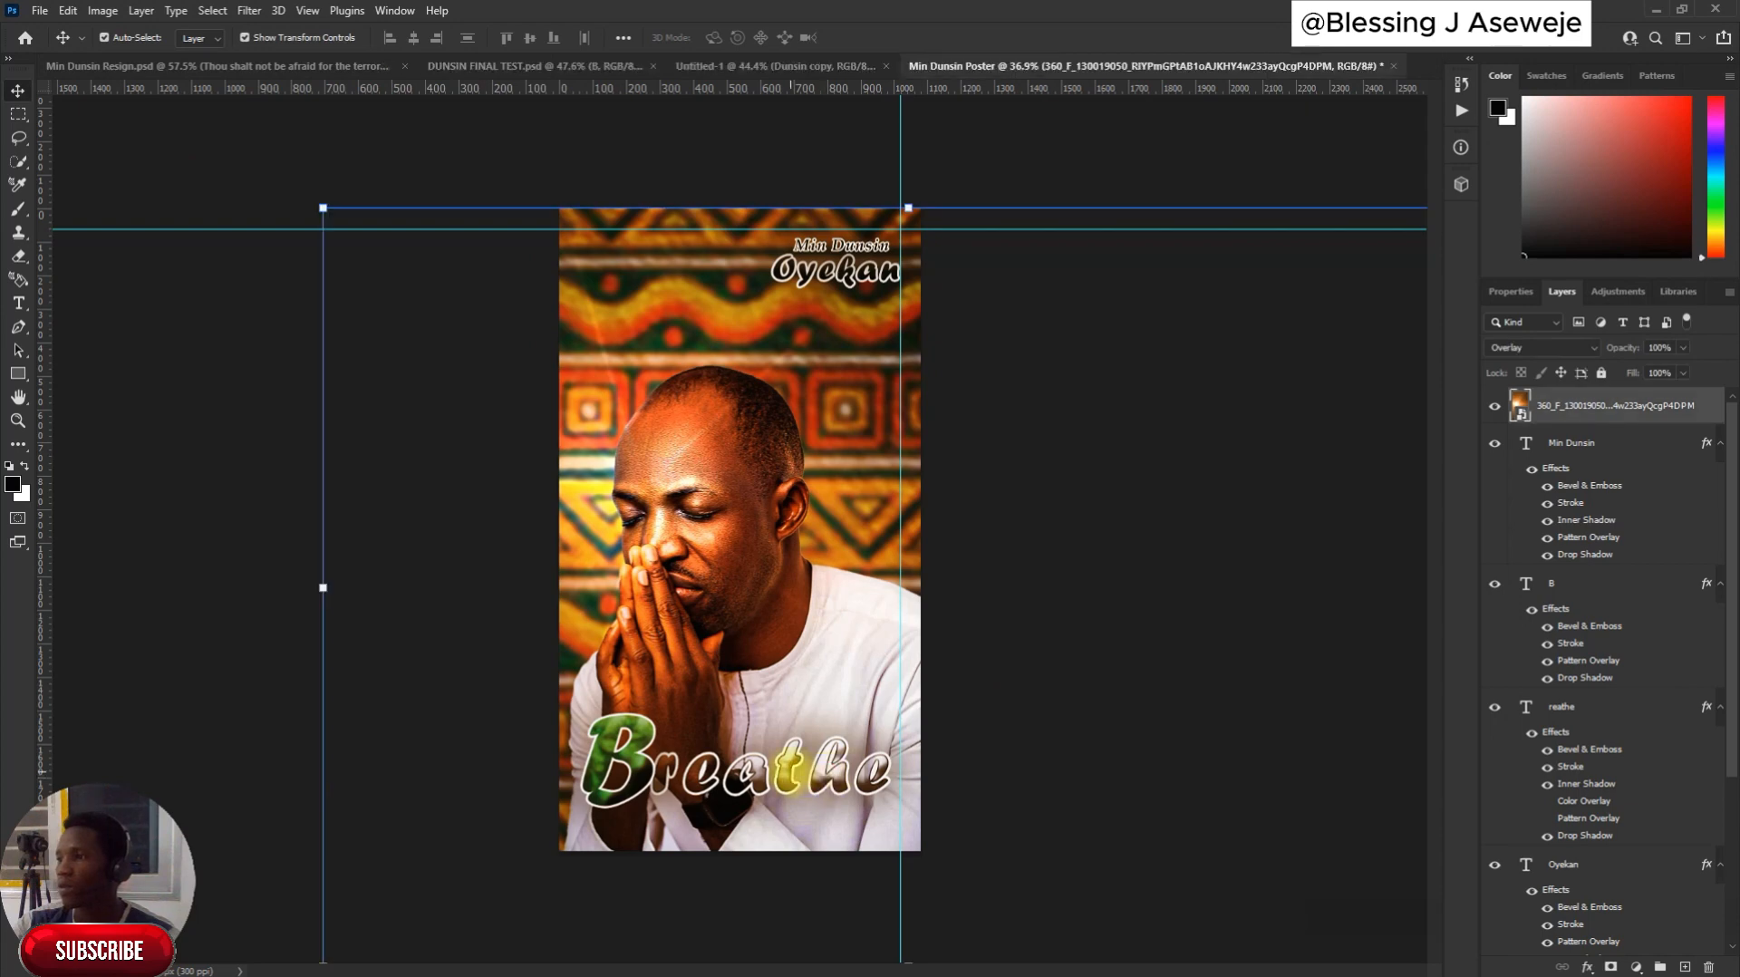
key("ctrl+0")
scroll(1585, 634, "down", 1)
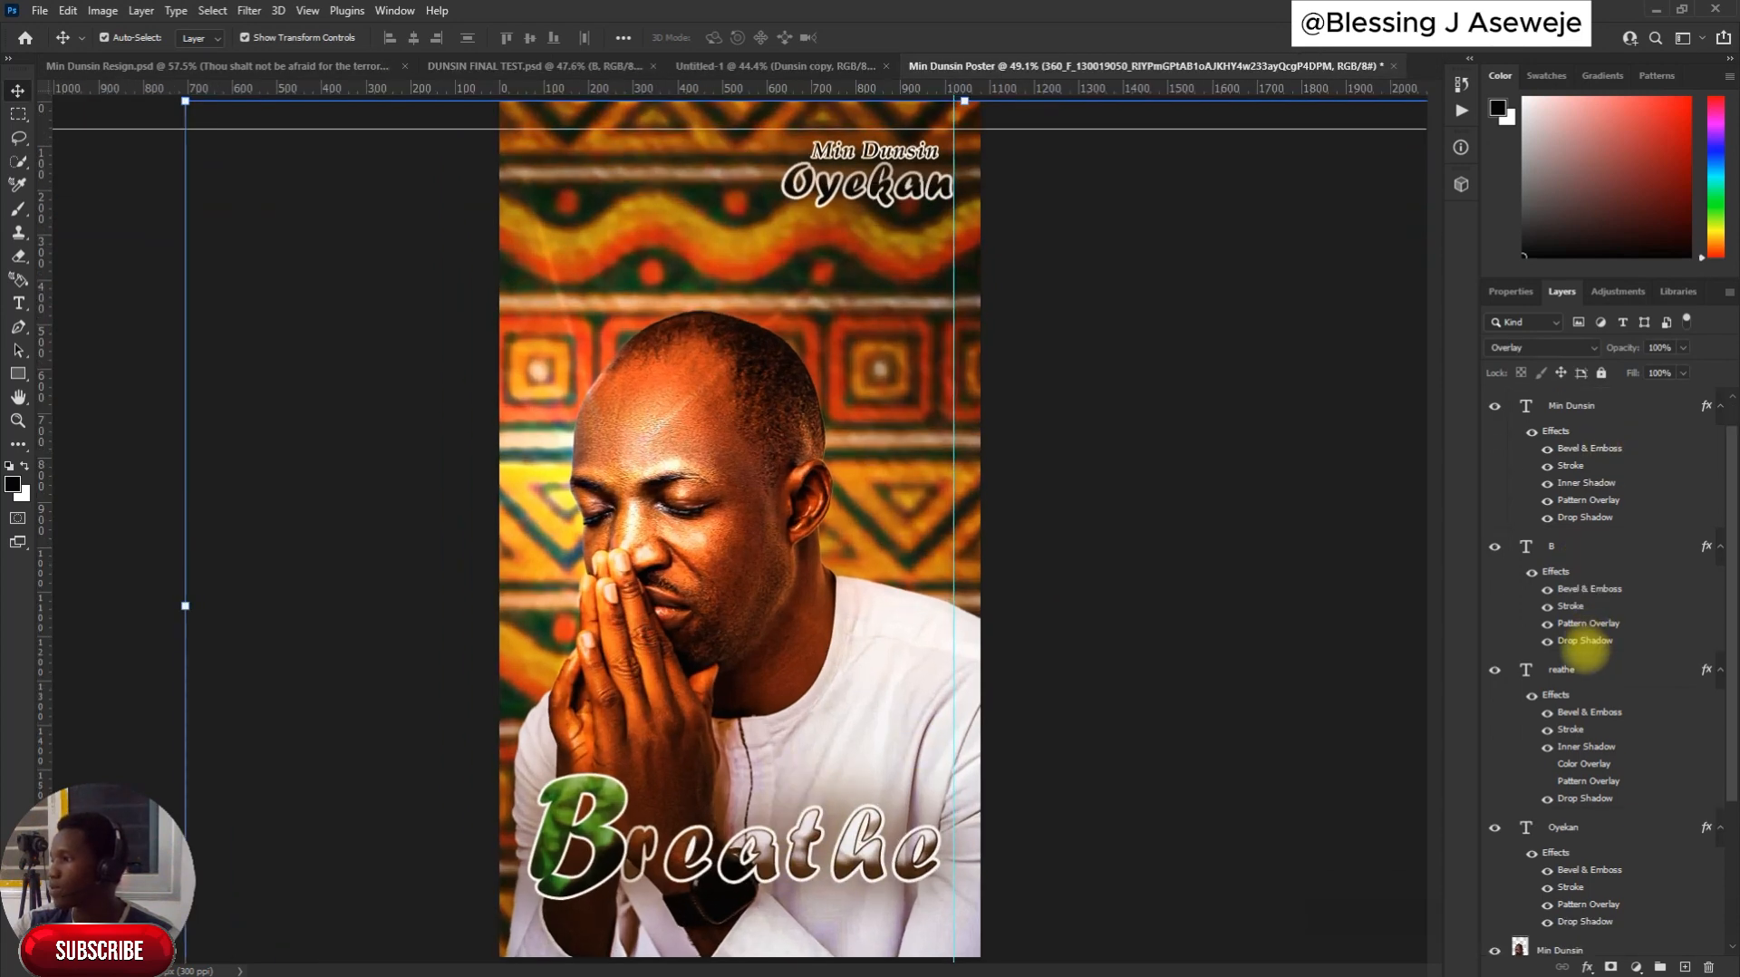
left_click(1561, 670)
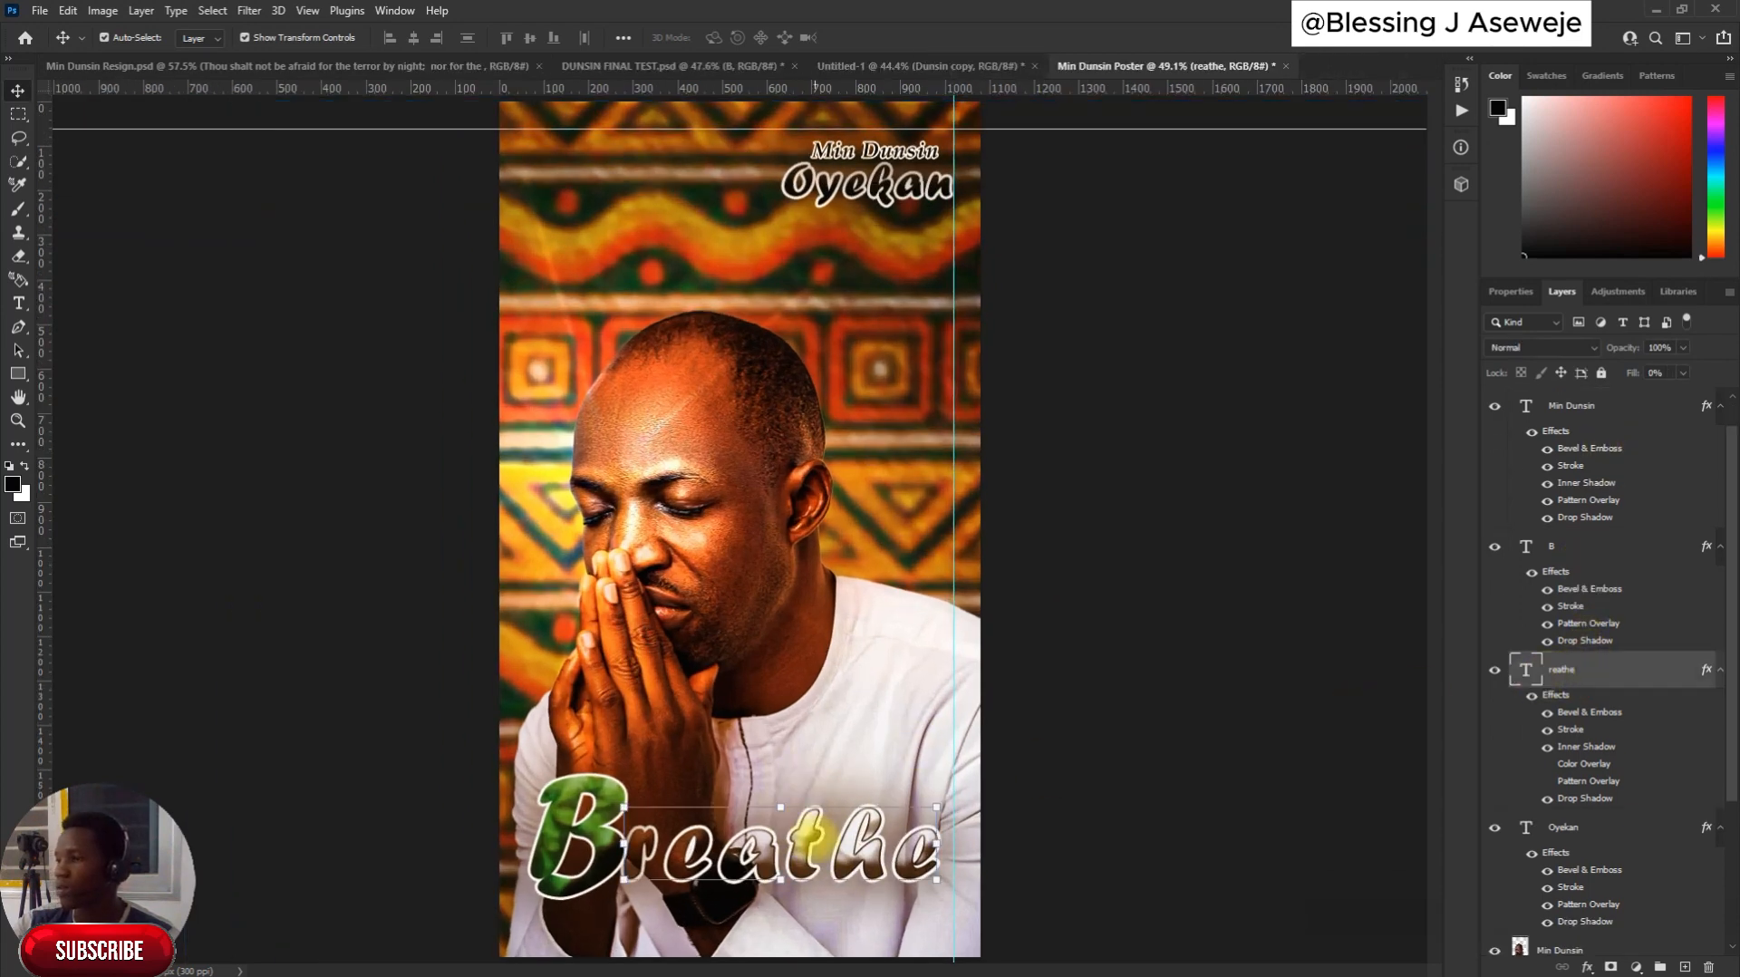
left_click(820, 827)
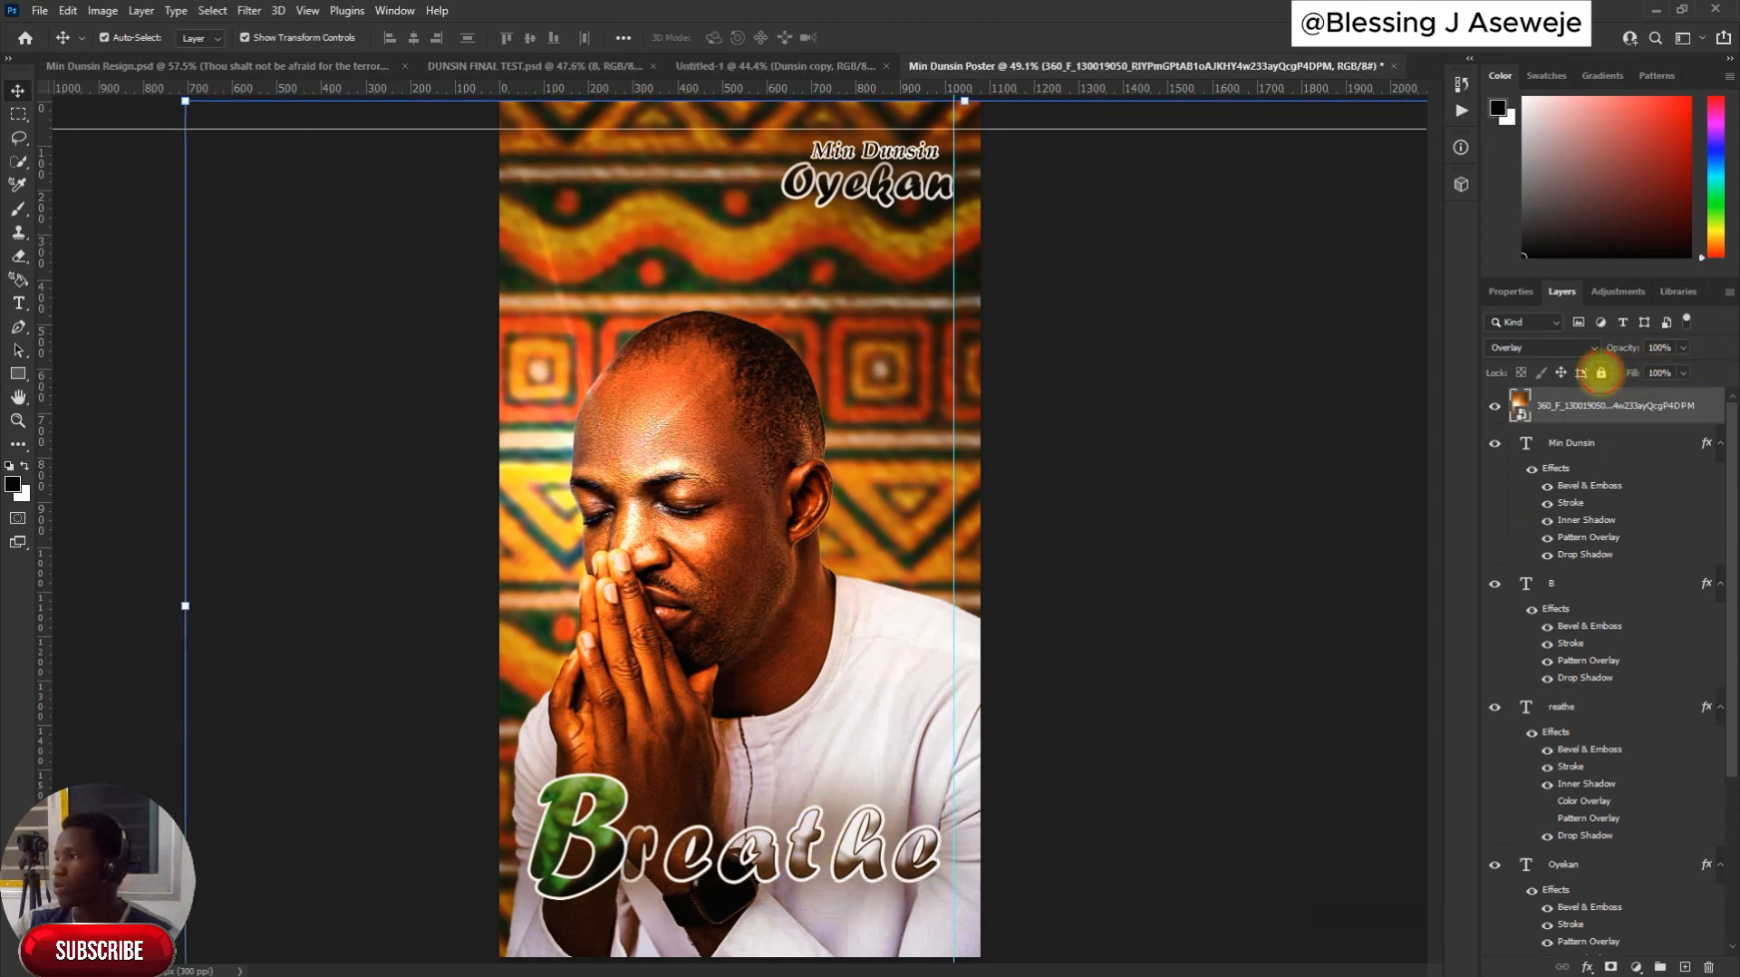
left_click(1601, 373)
Retype the lowercase "reathe" text beside the B in capitals as "REATHE"
left_click(745, 856)
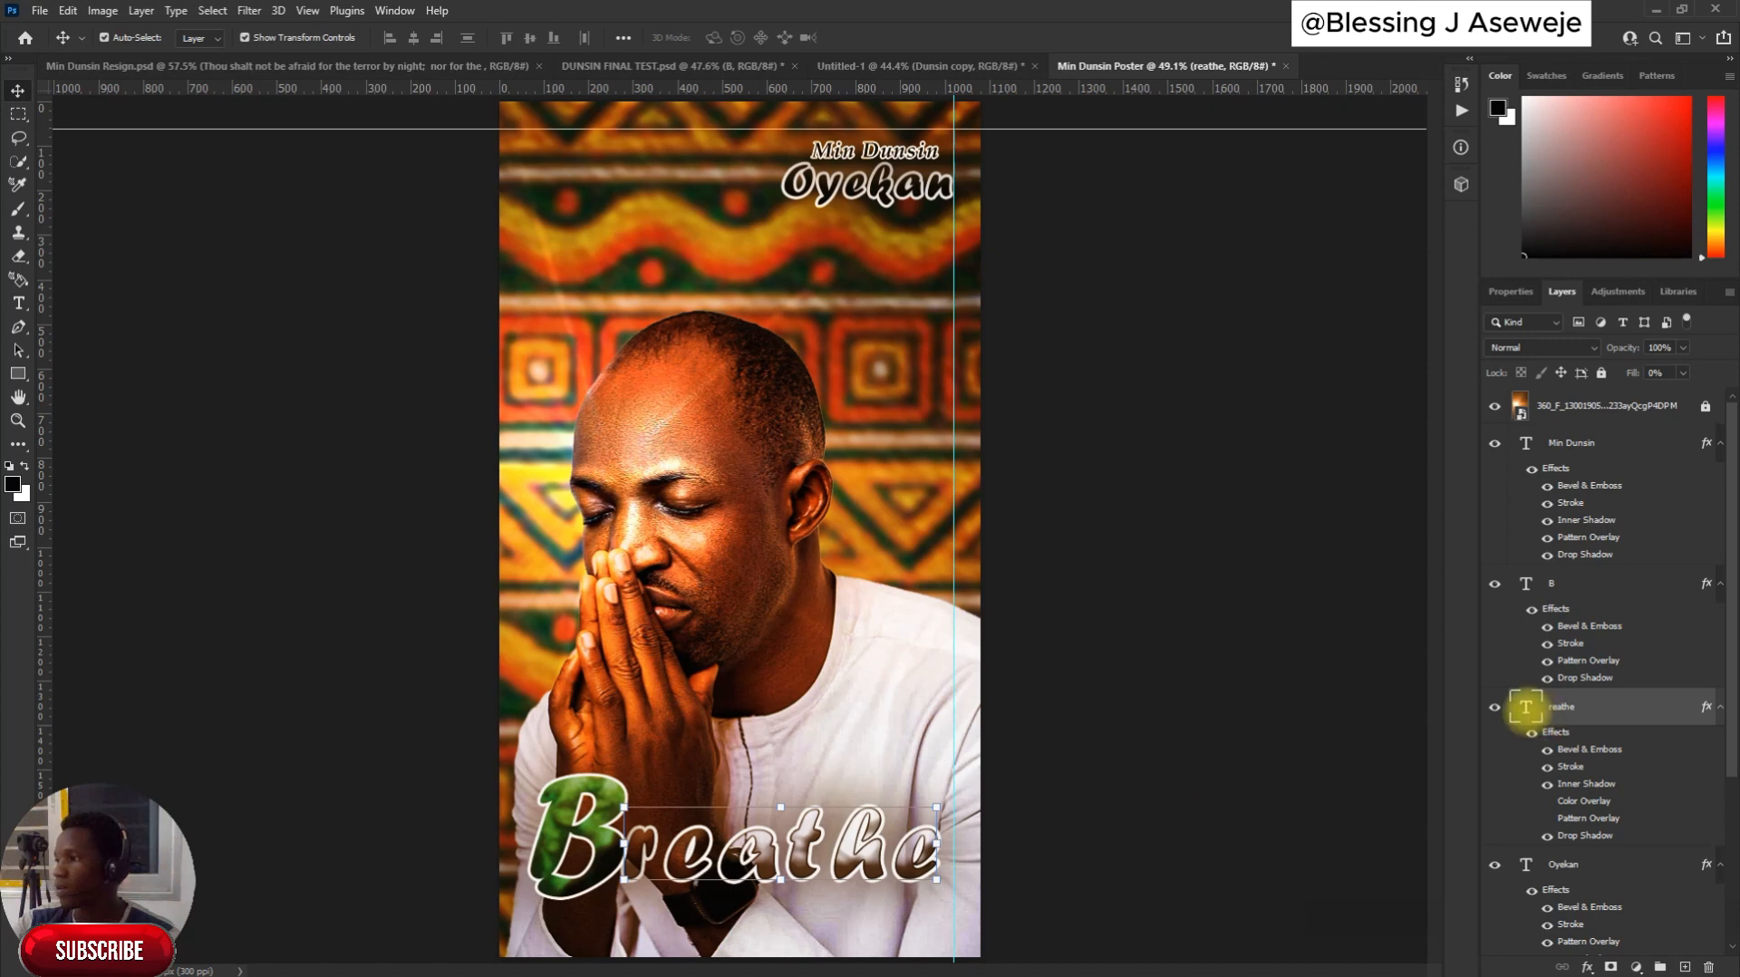
double_click(1525, 707)
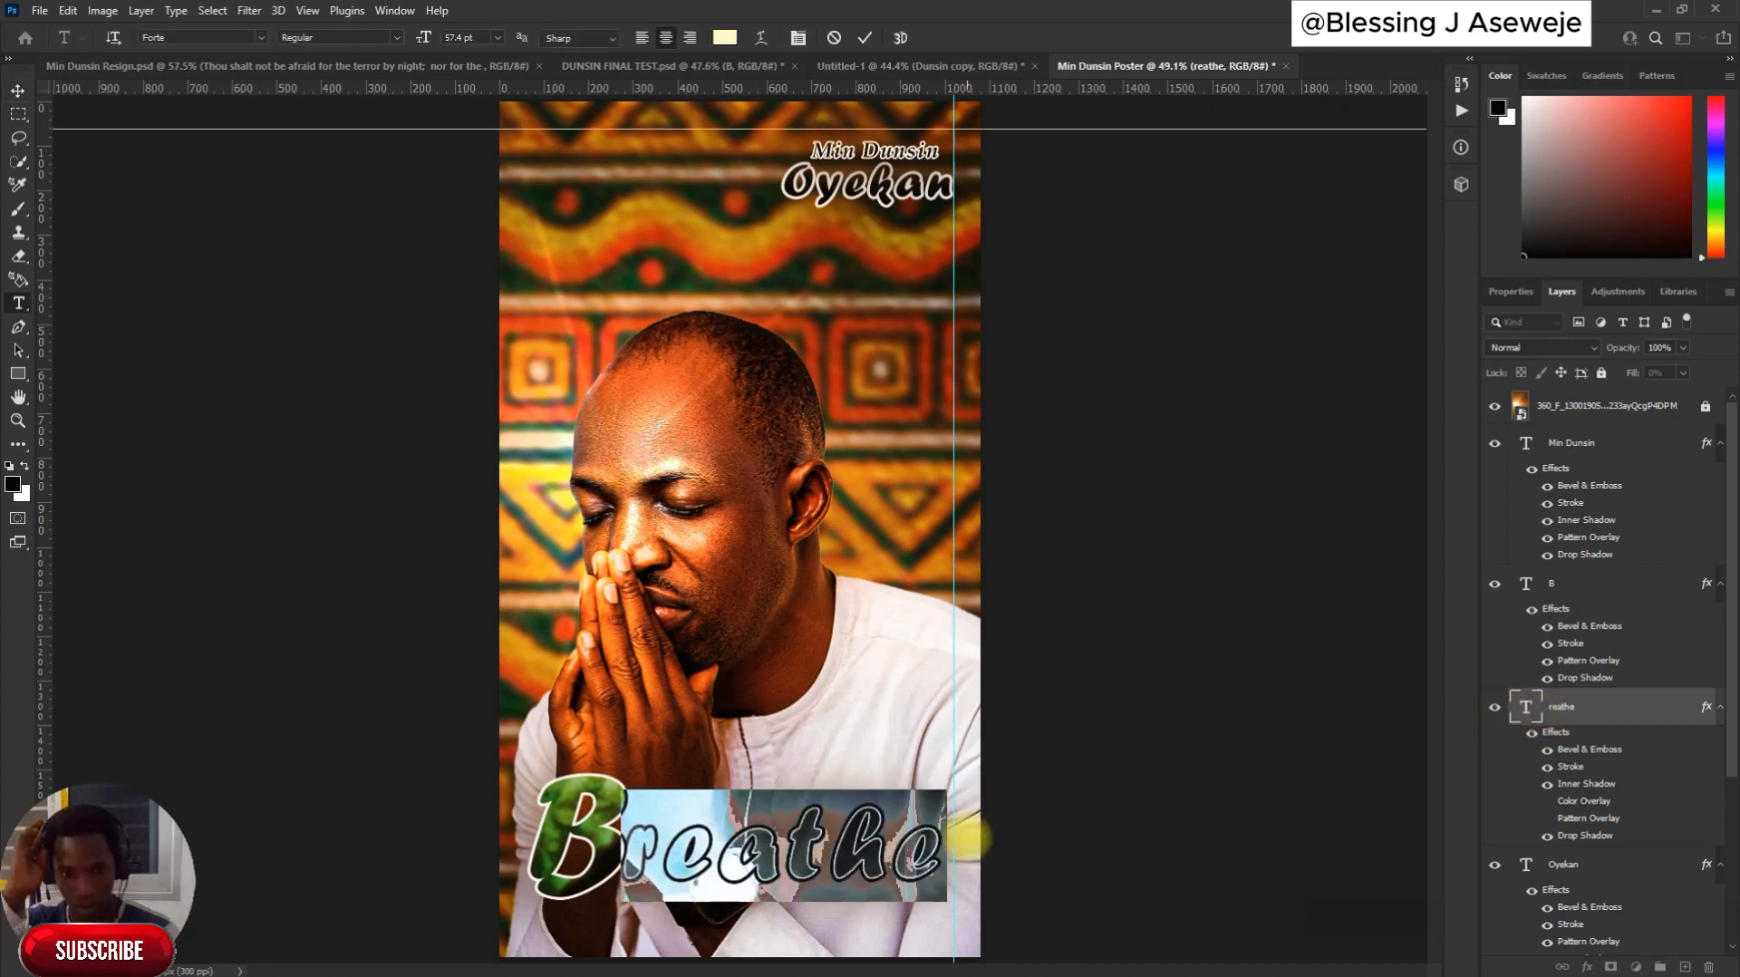
type("re")
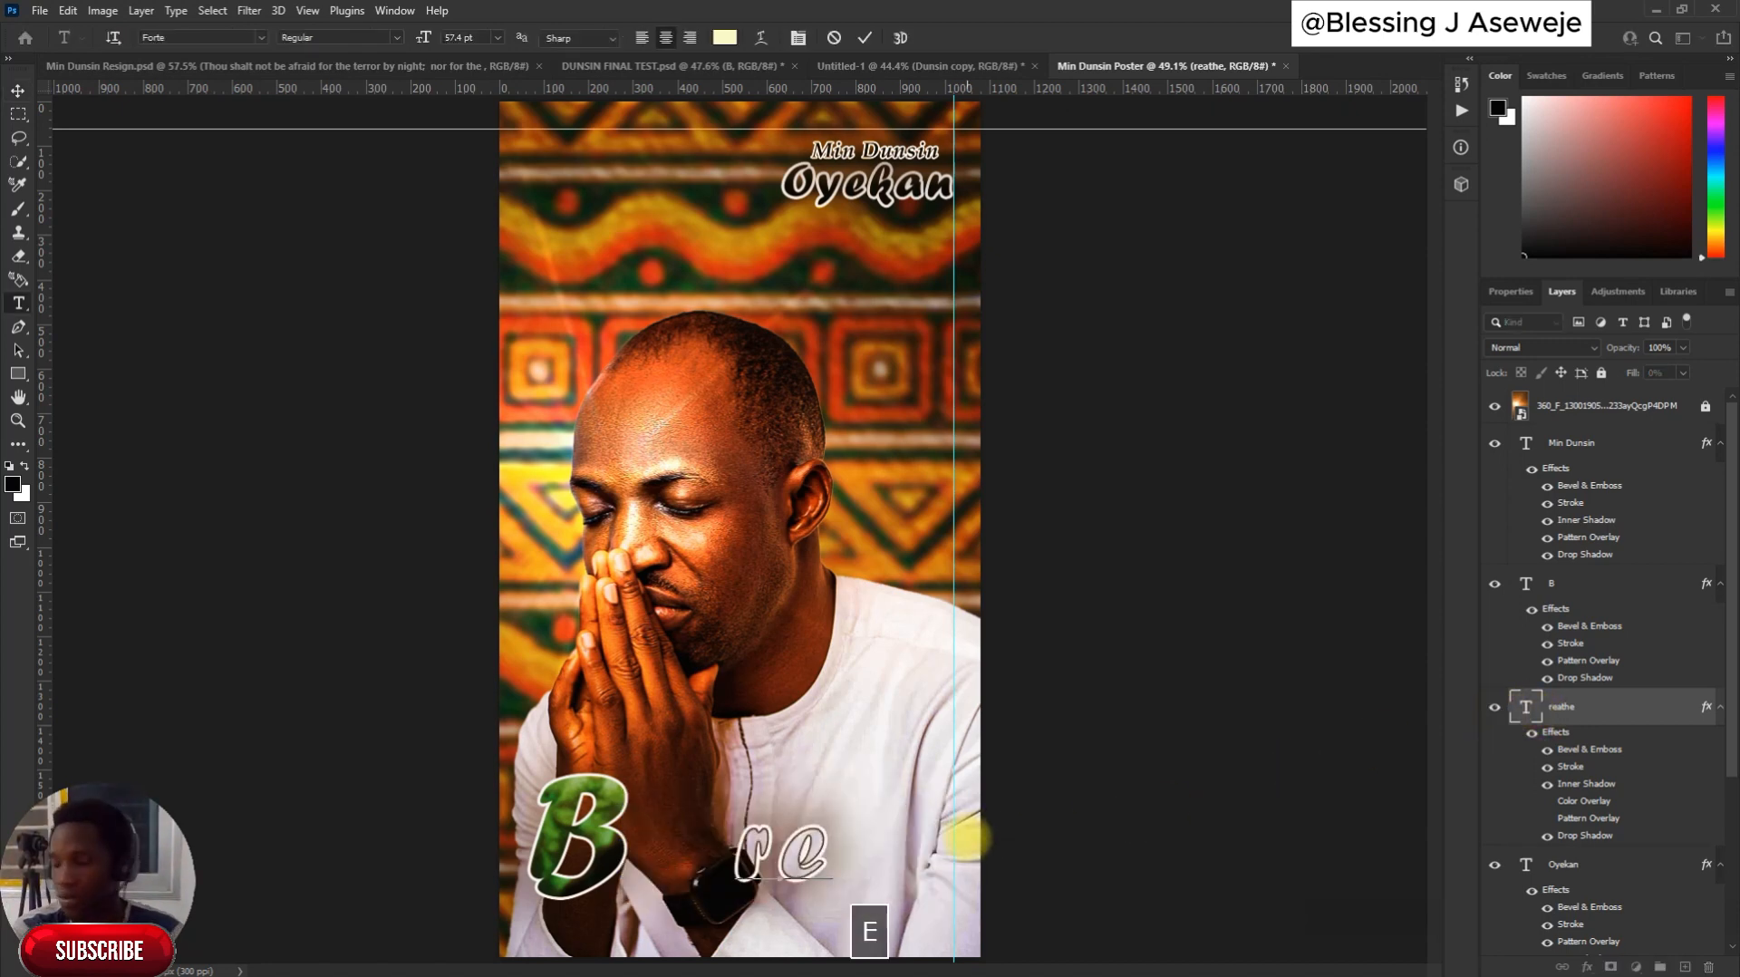
key("ctrl+a")
key("Caps_Lock")
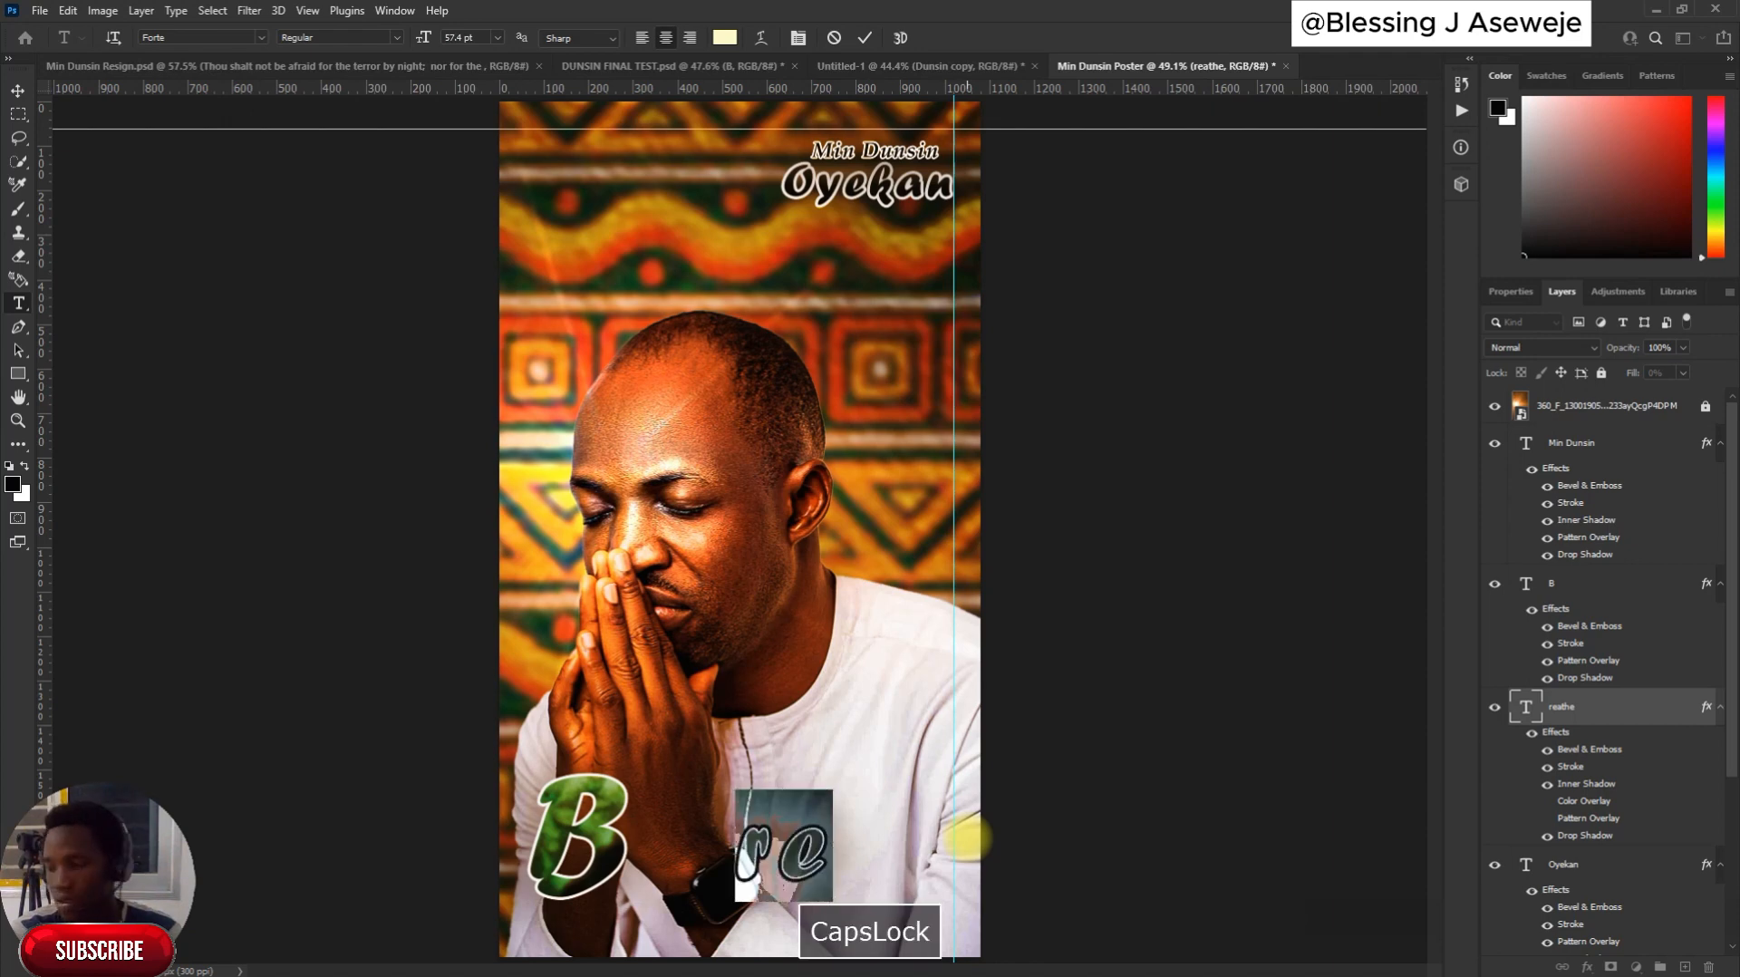
type("RE")
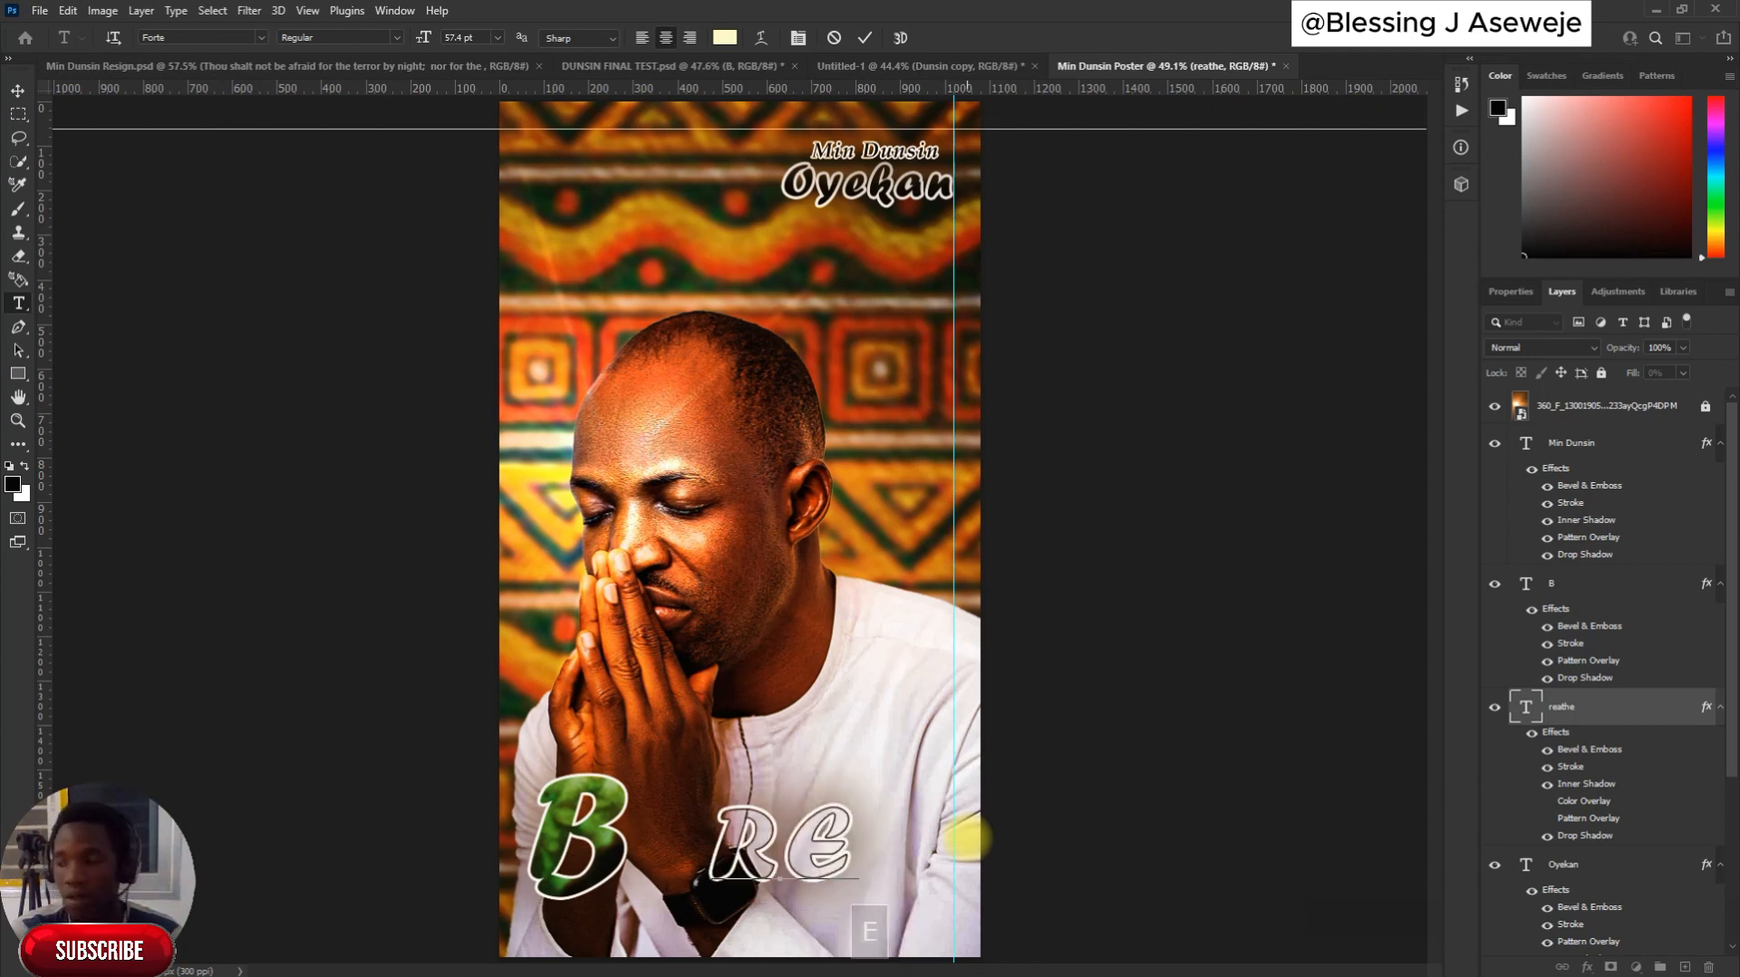
type("ATHE")
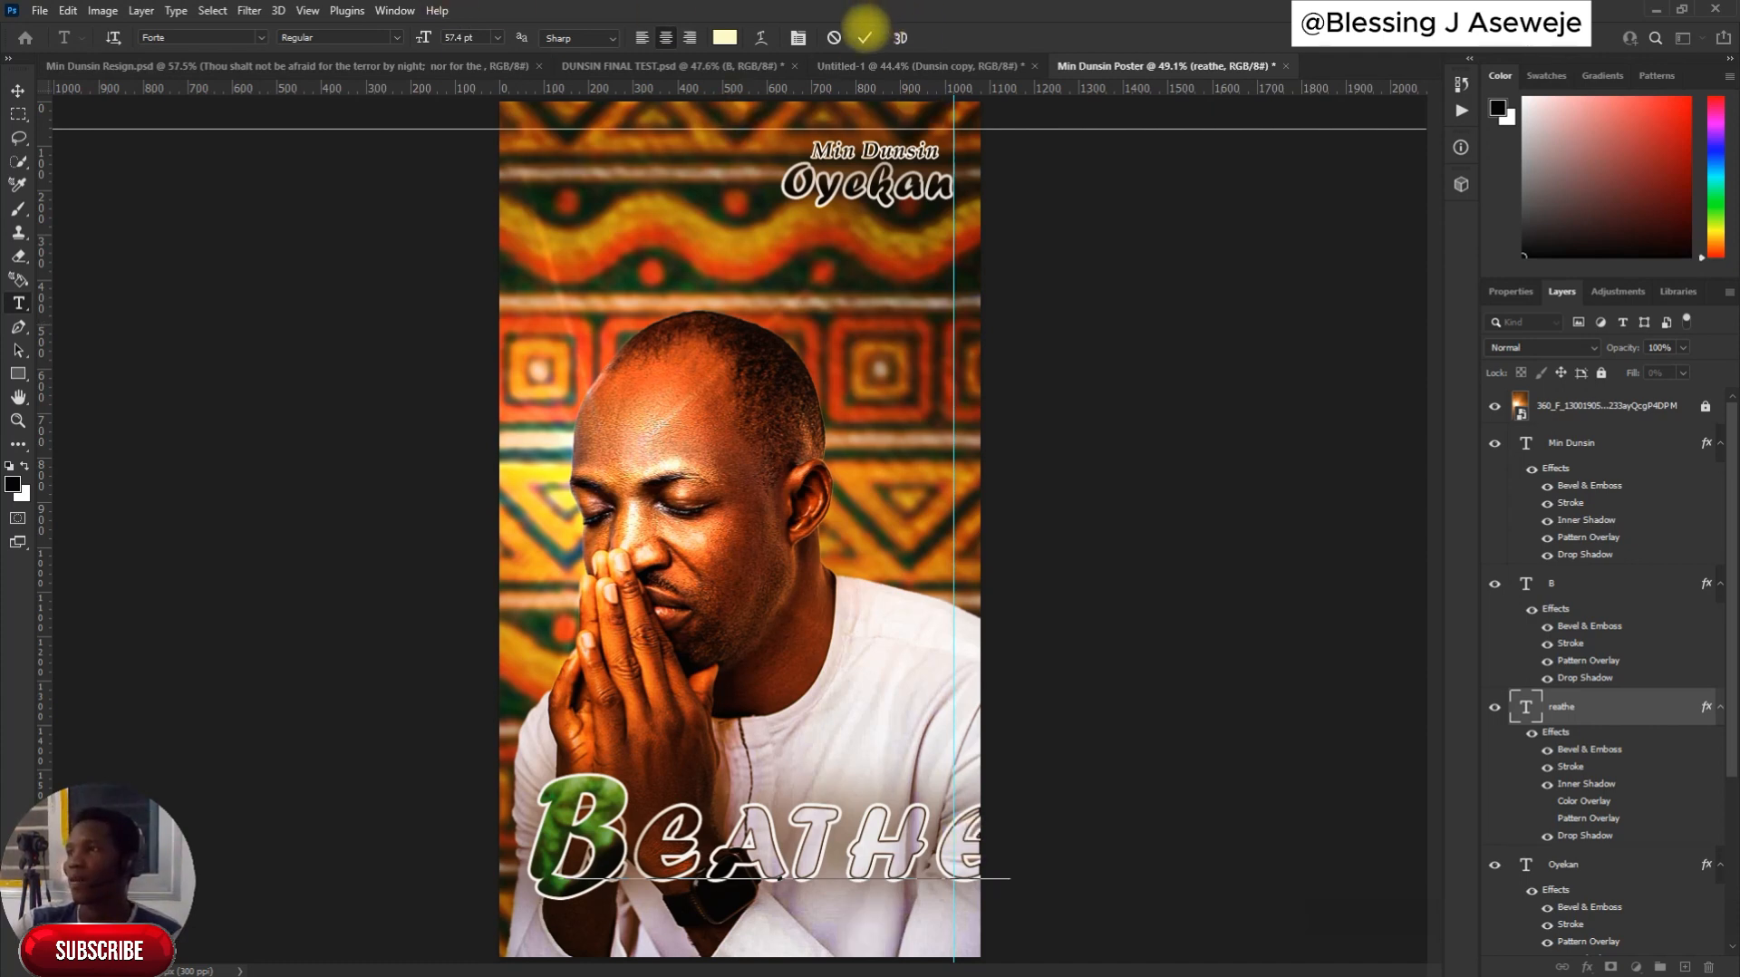
left_click(865, 37)
Scale the REATHE text down to about 70.5% and position it just beside the B, ending near the vertical guide
key("v")
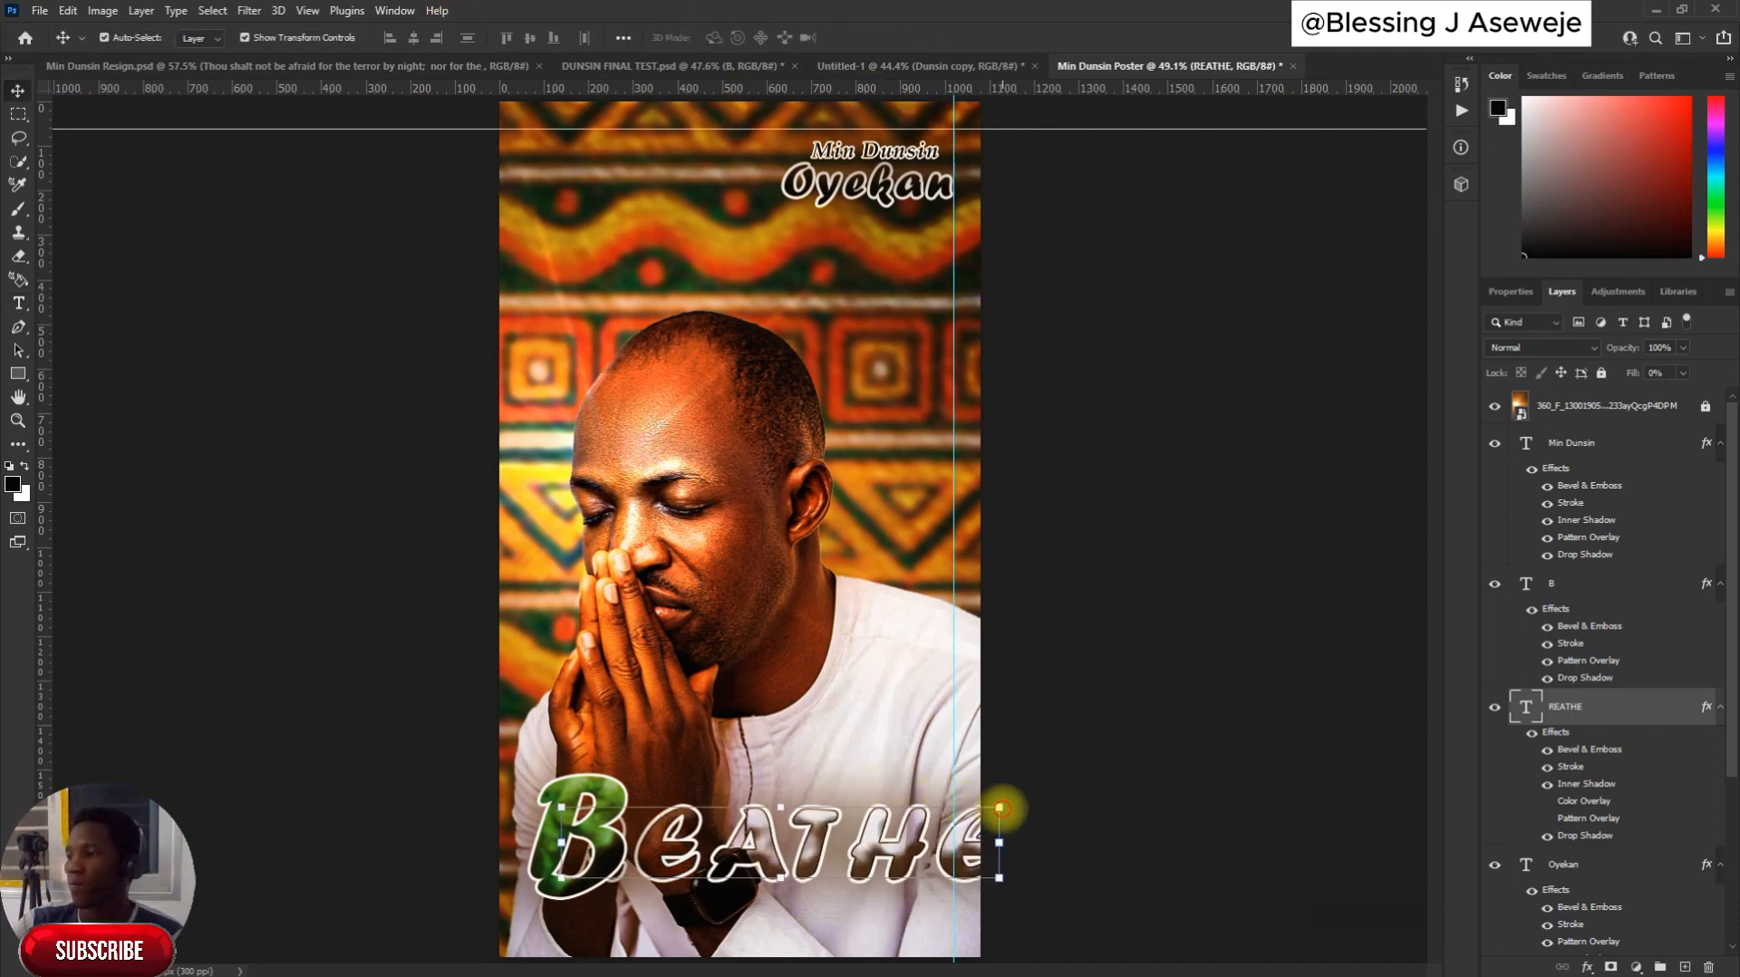
left_click(1001, 808)
left_click_drag(979, 817, 887, 836)
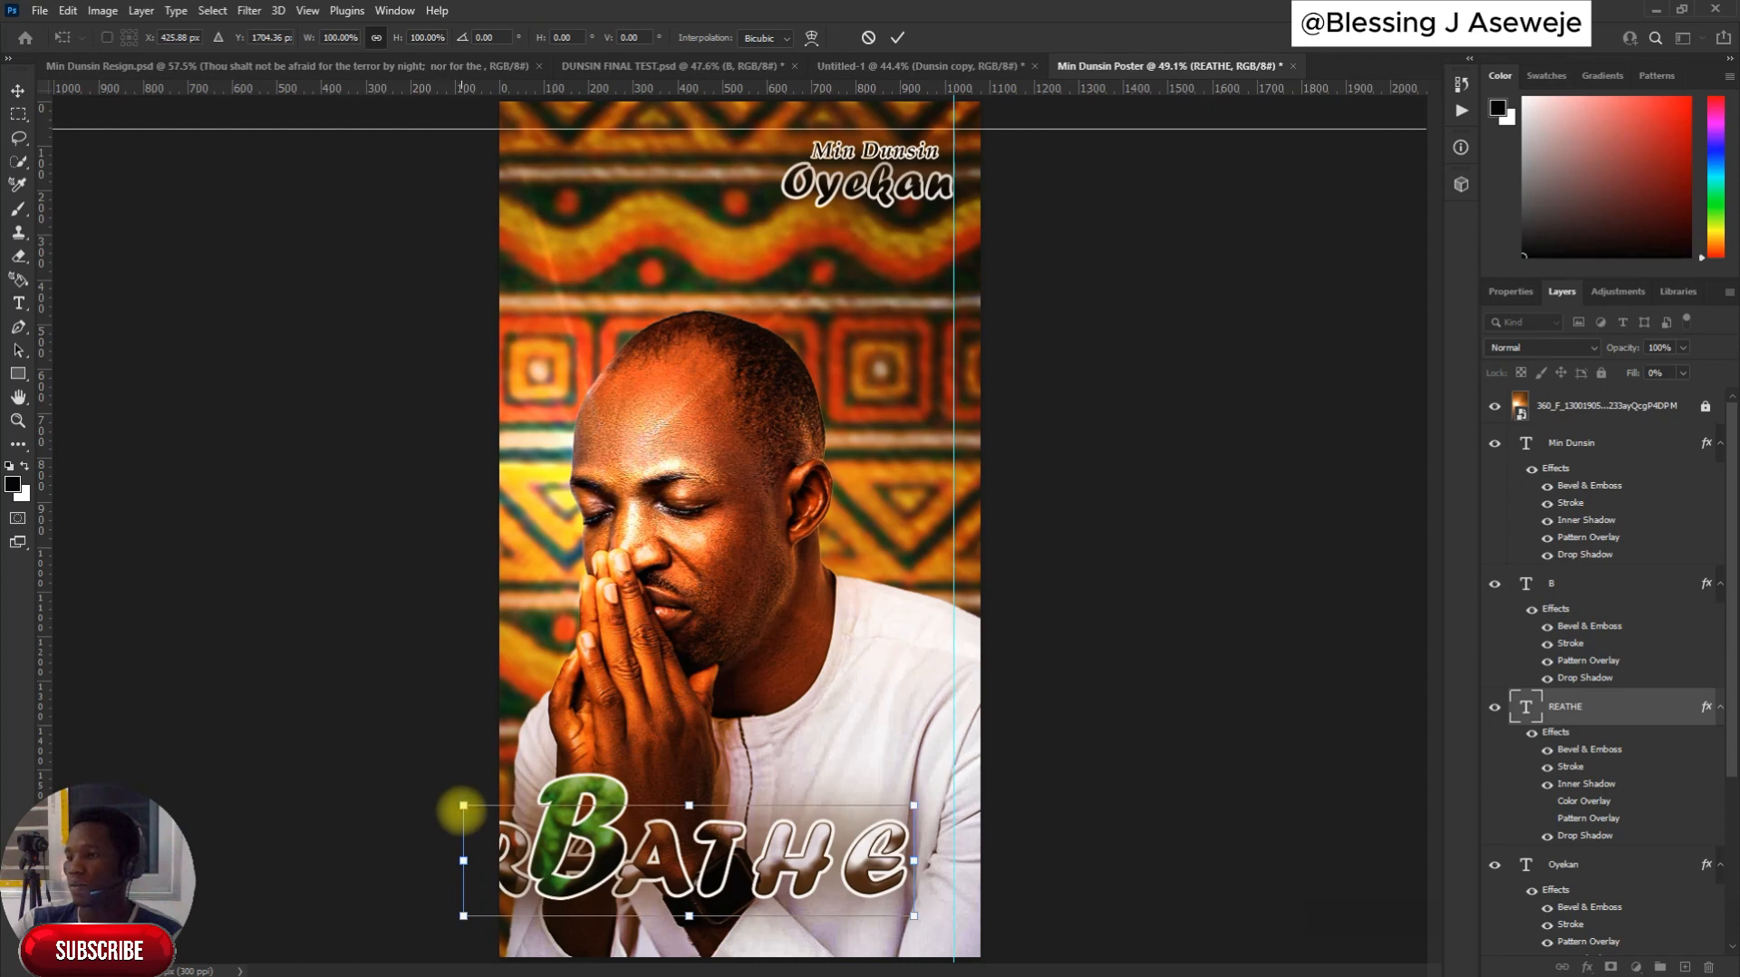
left_click_drag(463, 805, 553, 827)
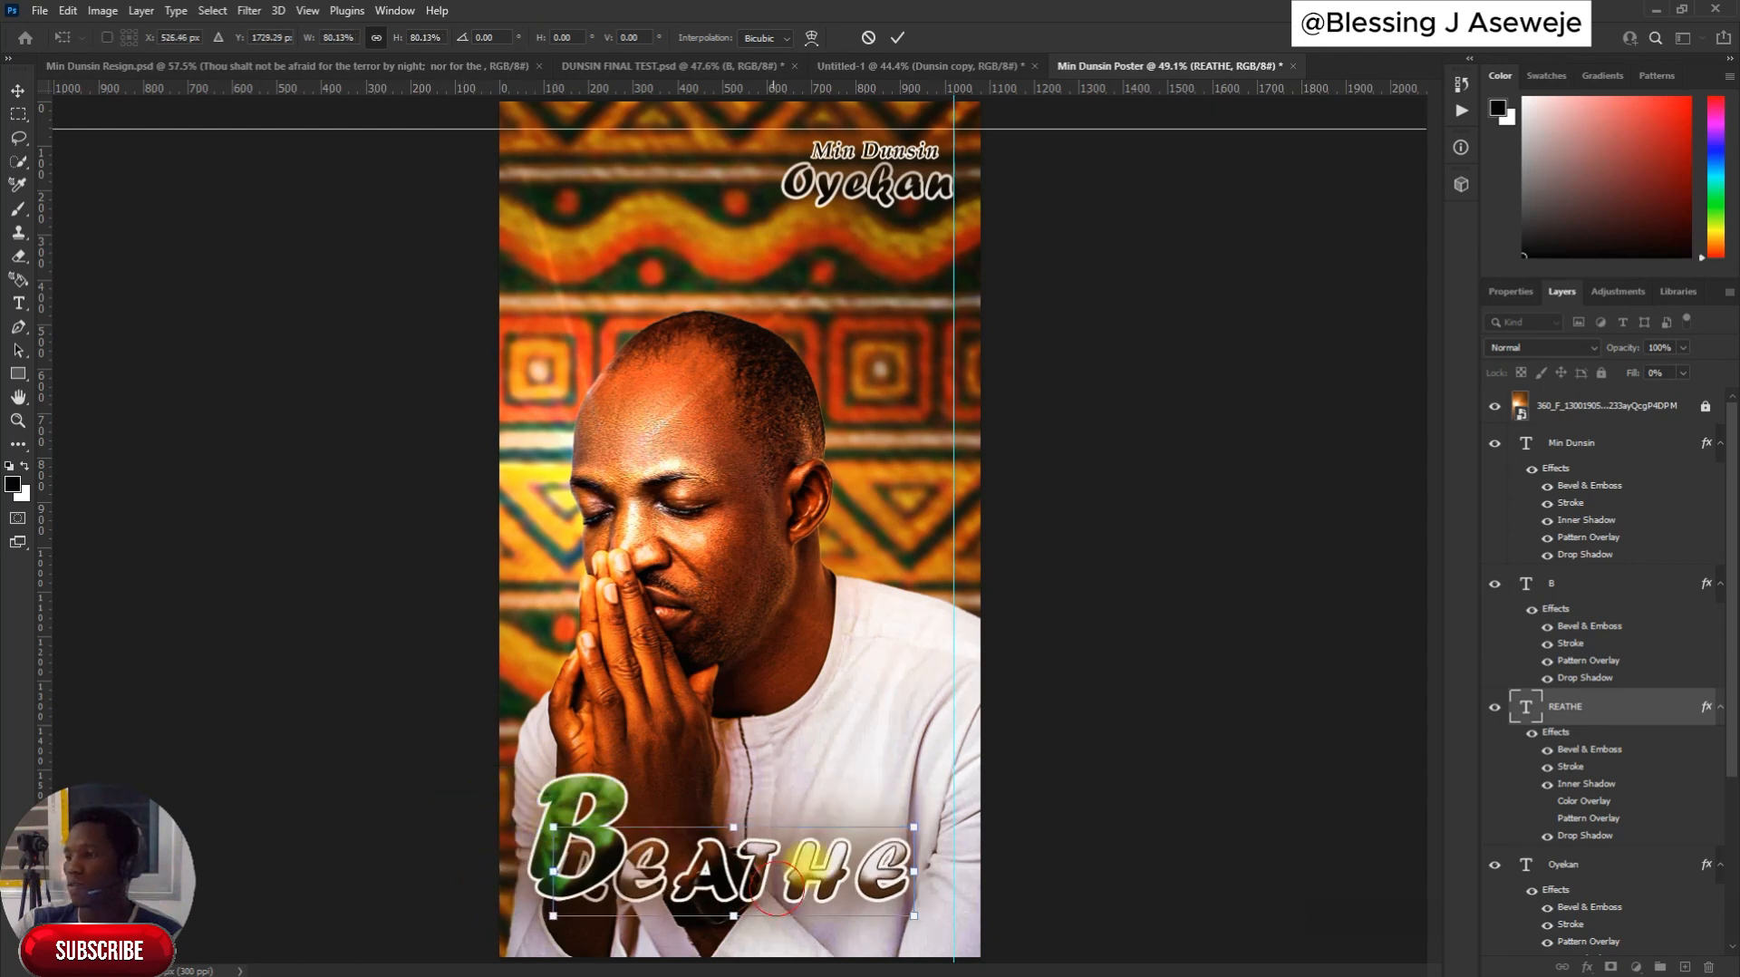
left_click_drag(776, 886, 826, 851)
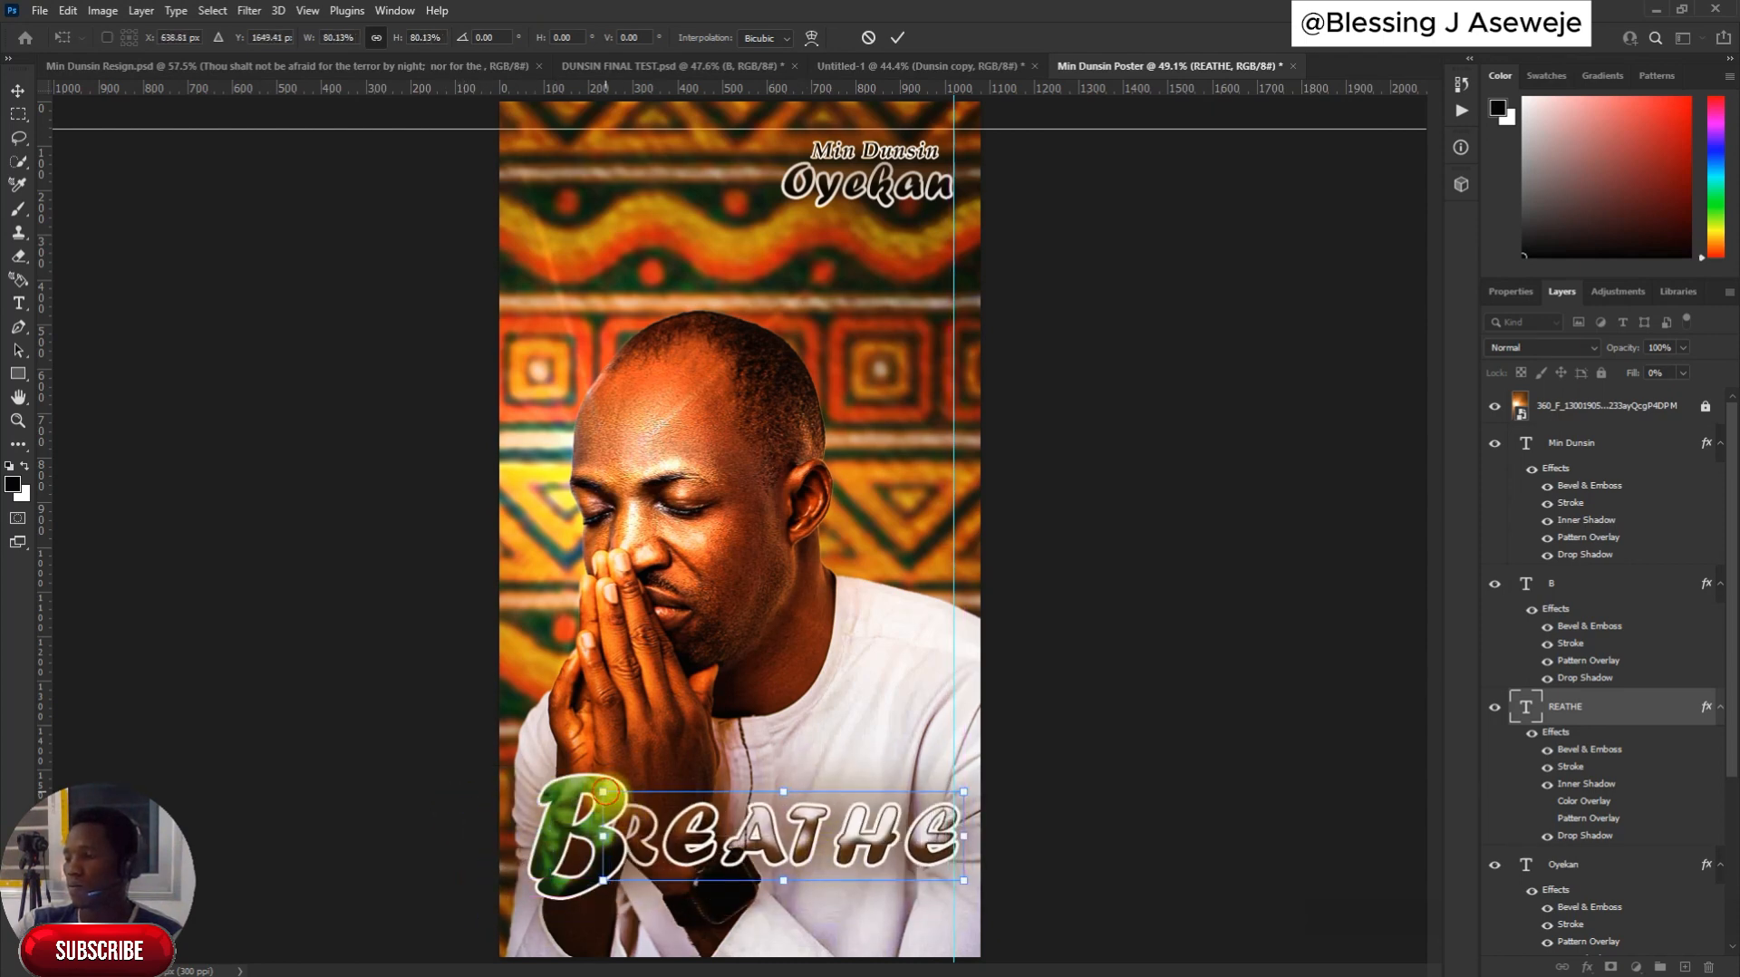
left_click_drag(606, 793, 649, 804)
left_click_drag(782, 851, 760, 868)
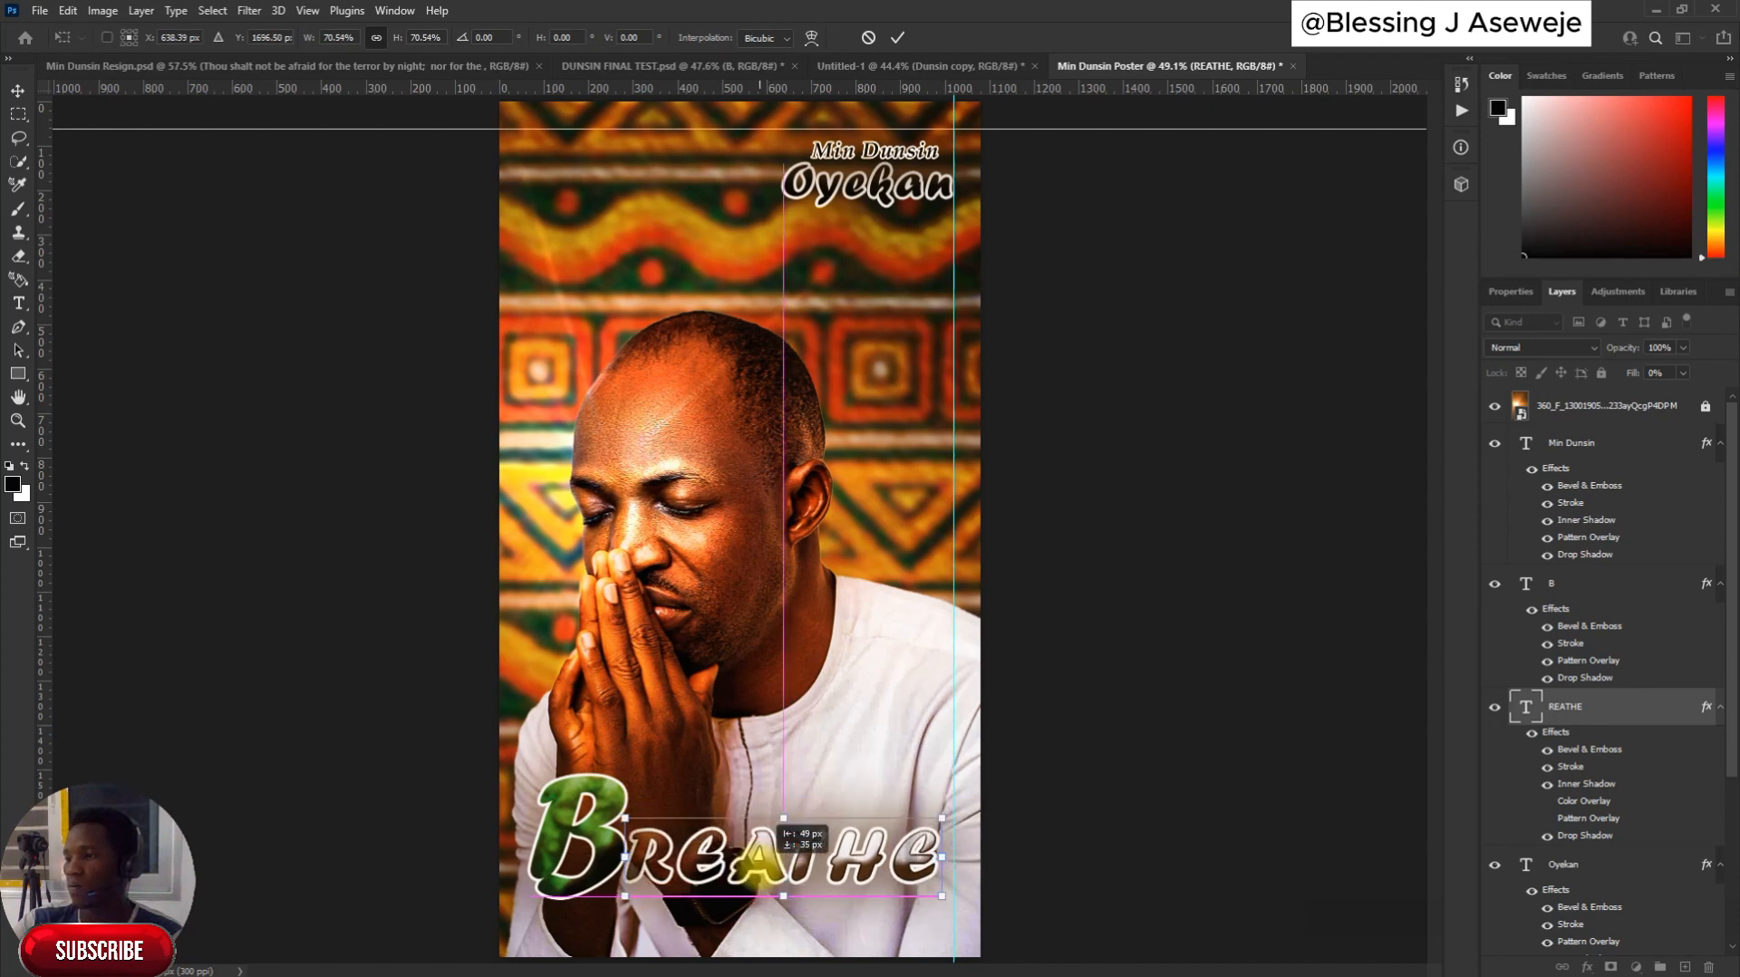
key("Return")
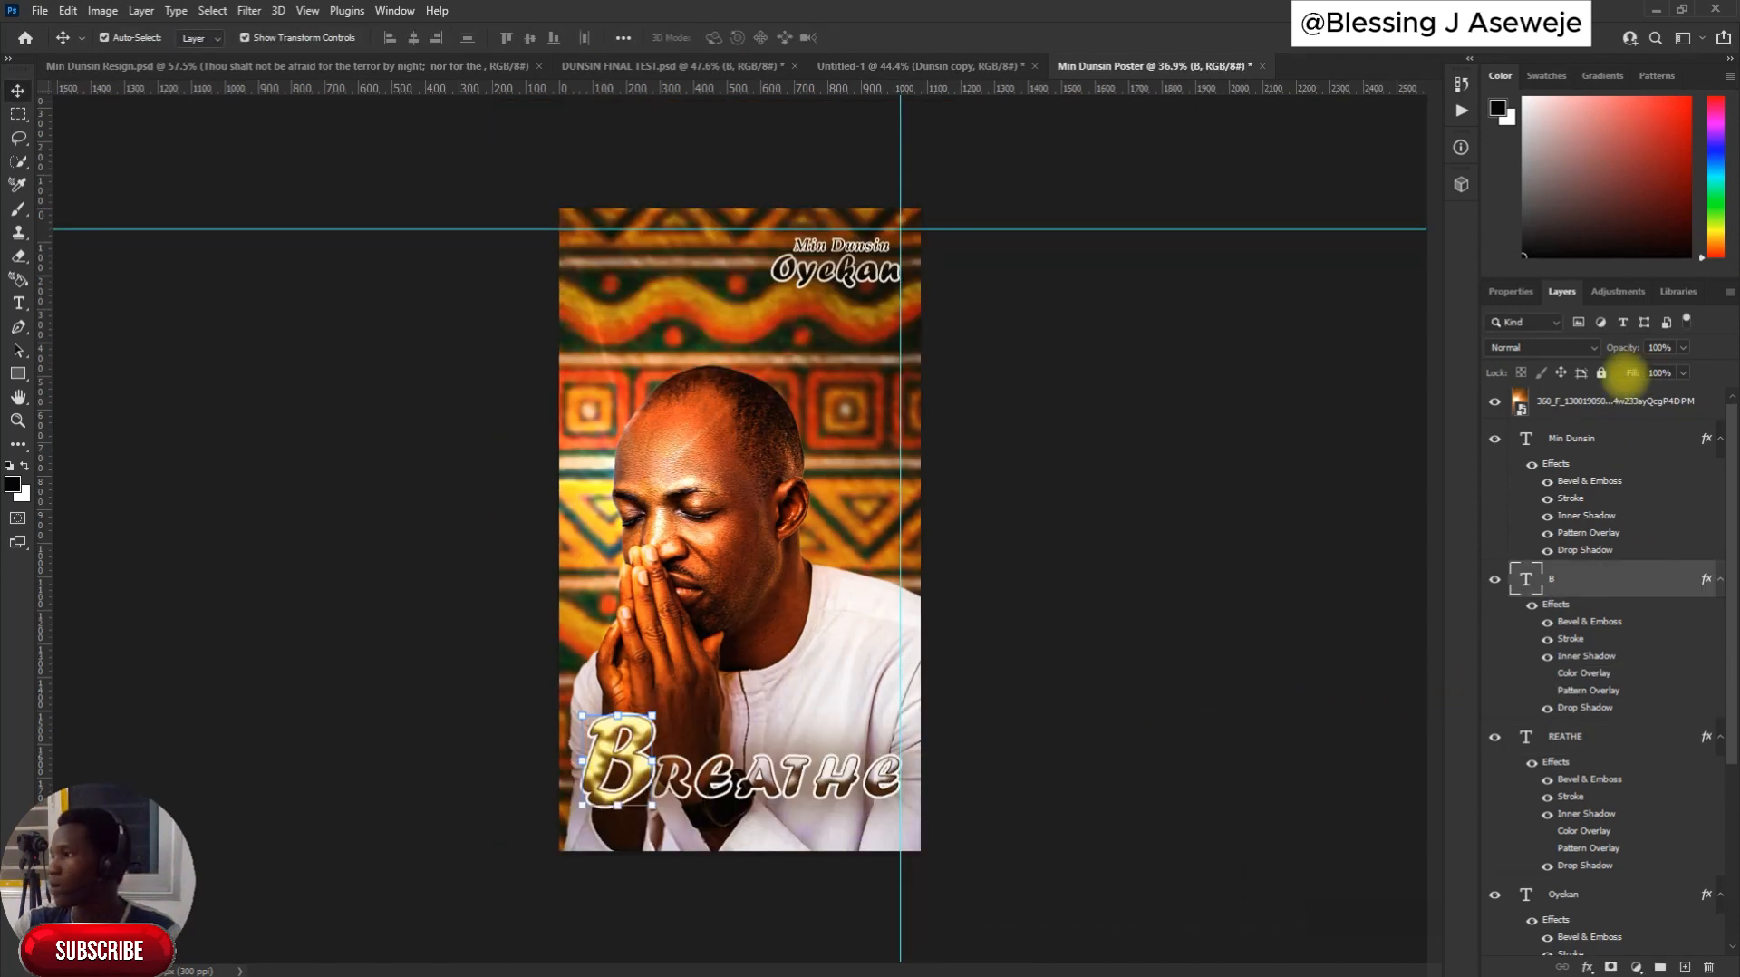
Set the fill of the B text layer to 0%
left_click_drag(1634, 374, 1496, 373)
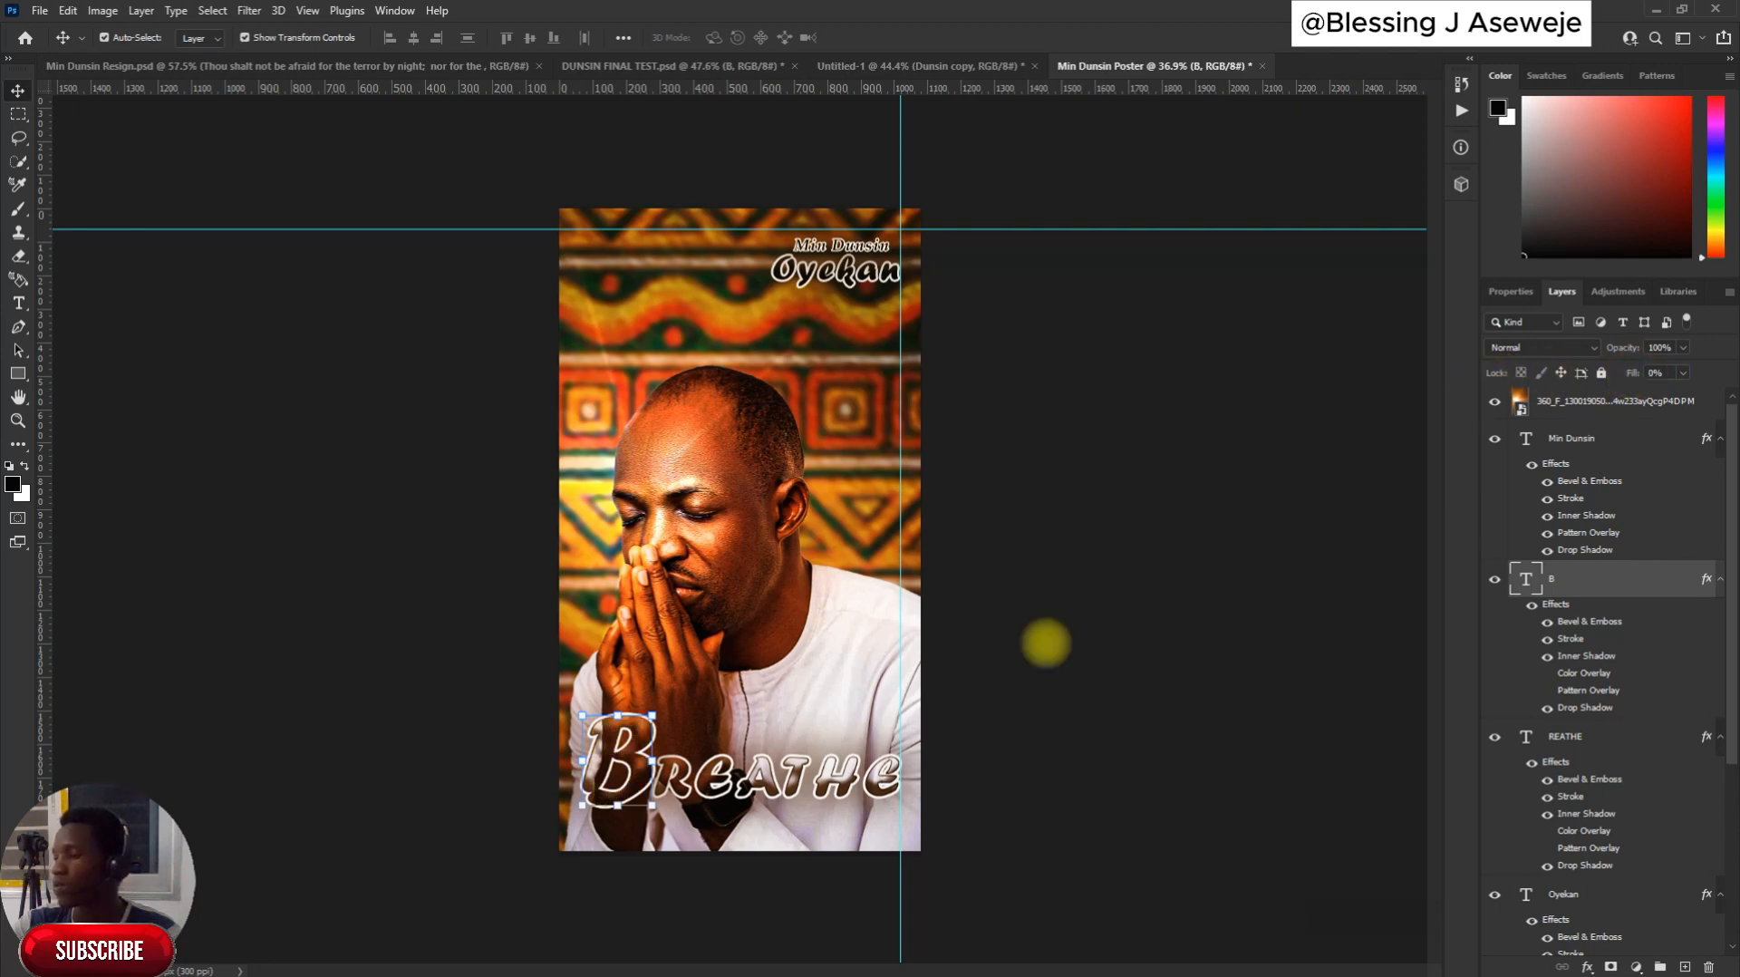
left_click(1015, 779)
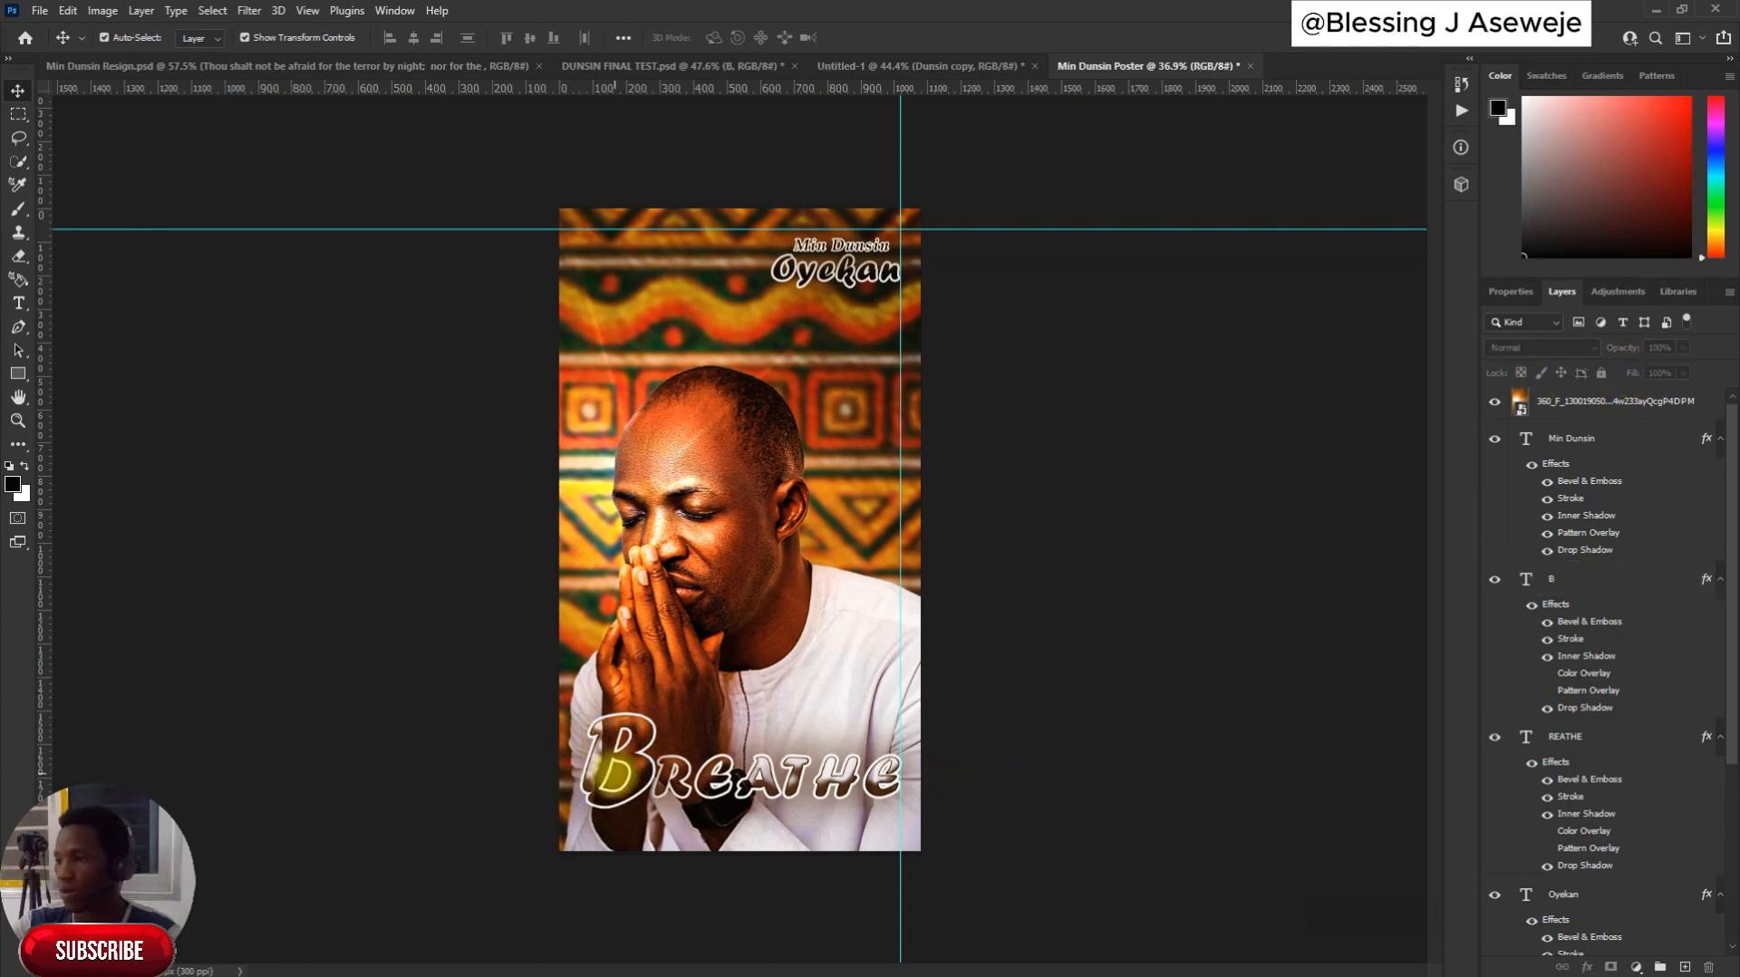
Lock all attributes of the light image layer above the Min Dunsin text layer
left_click(635, 777)
left_click(1070, 177)
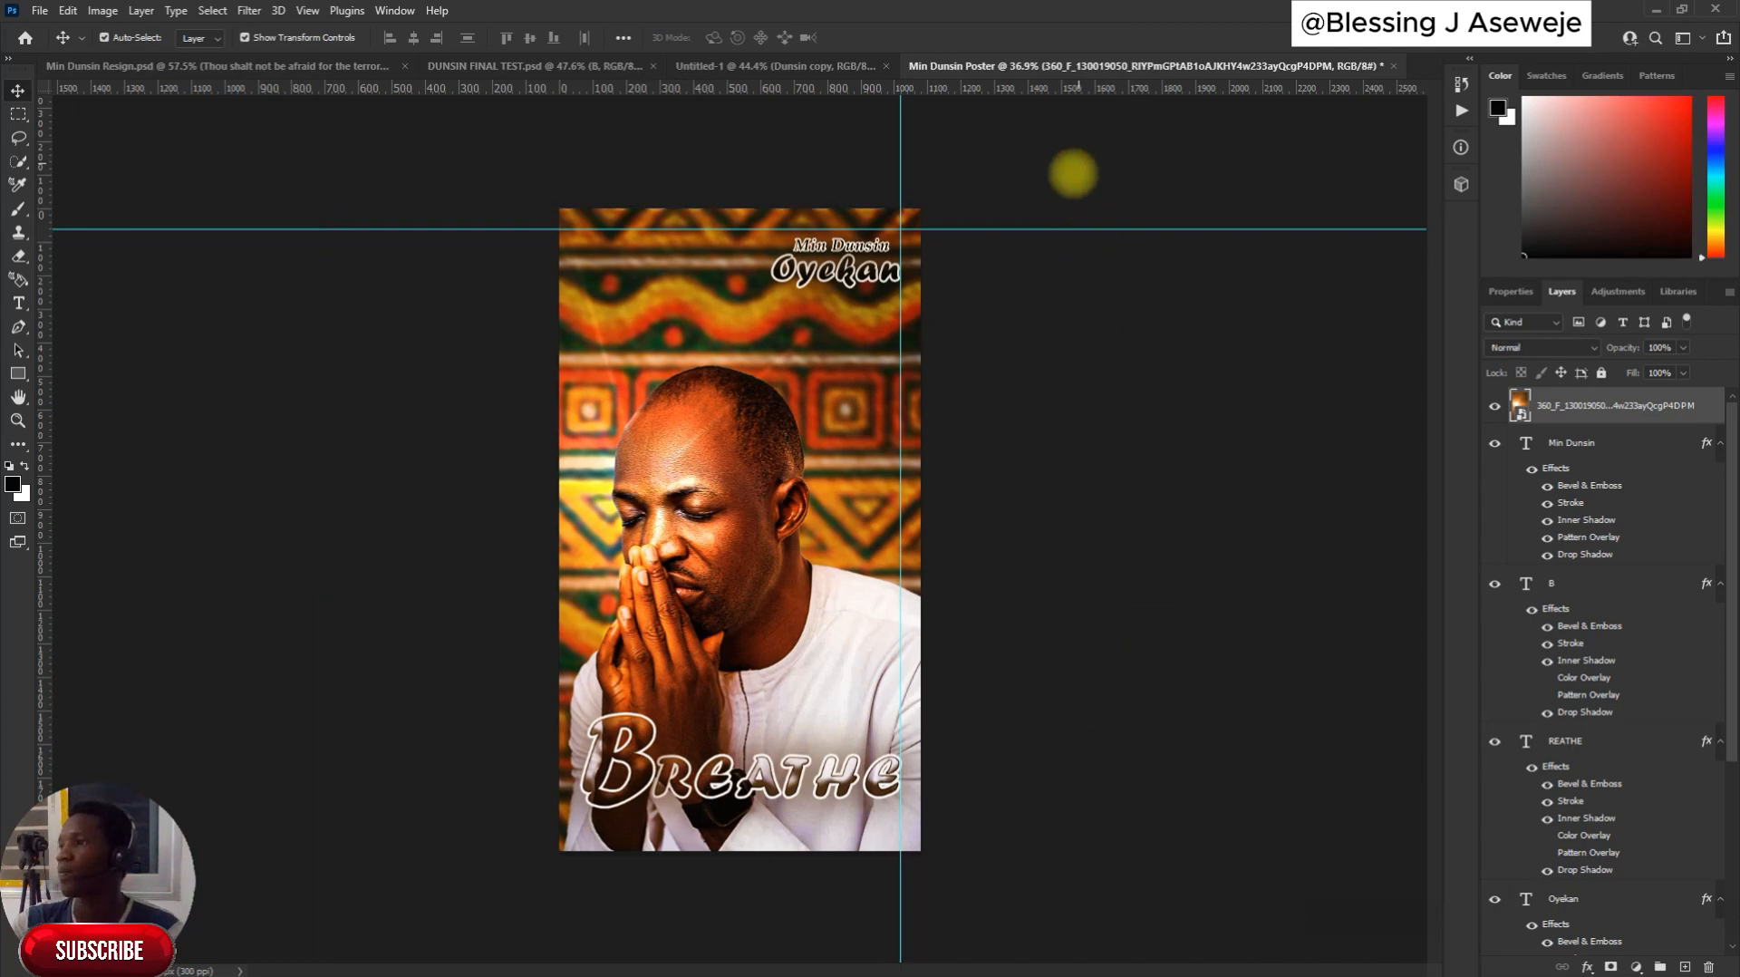
left_click(1577, 403)
left_click(1600, 373)
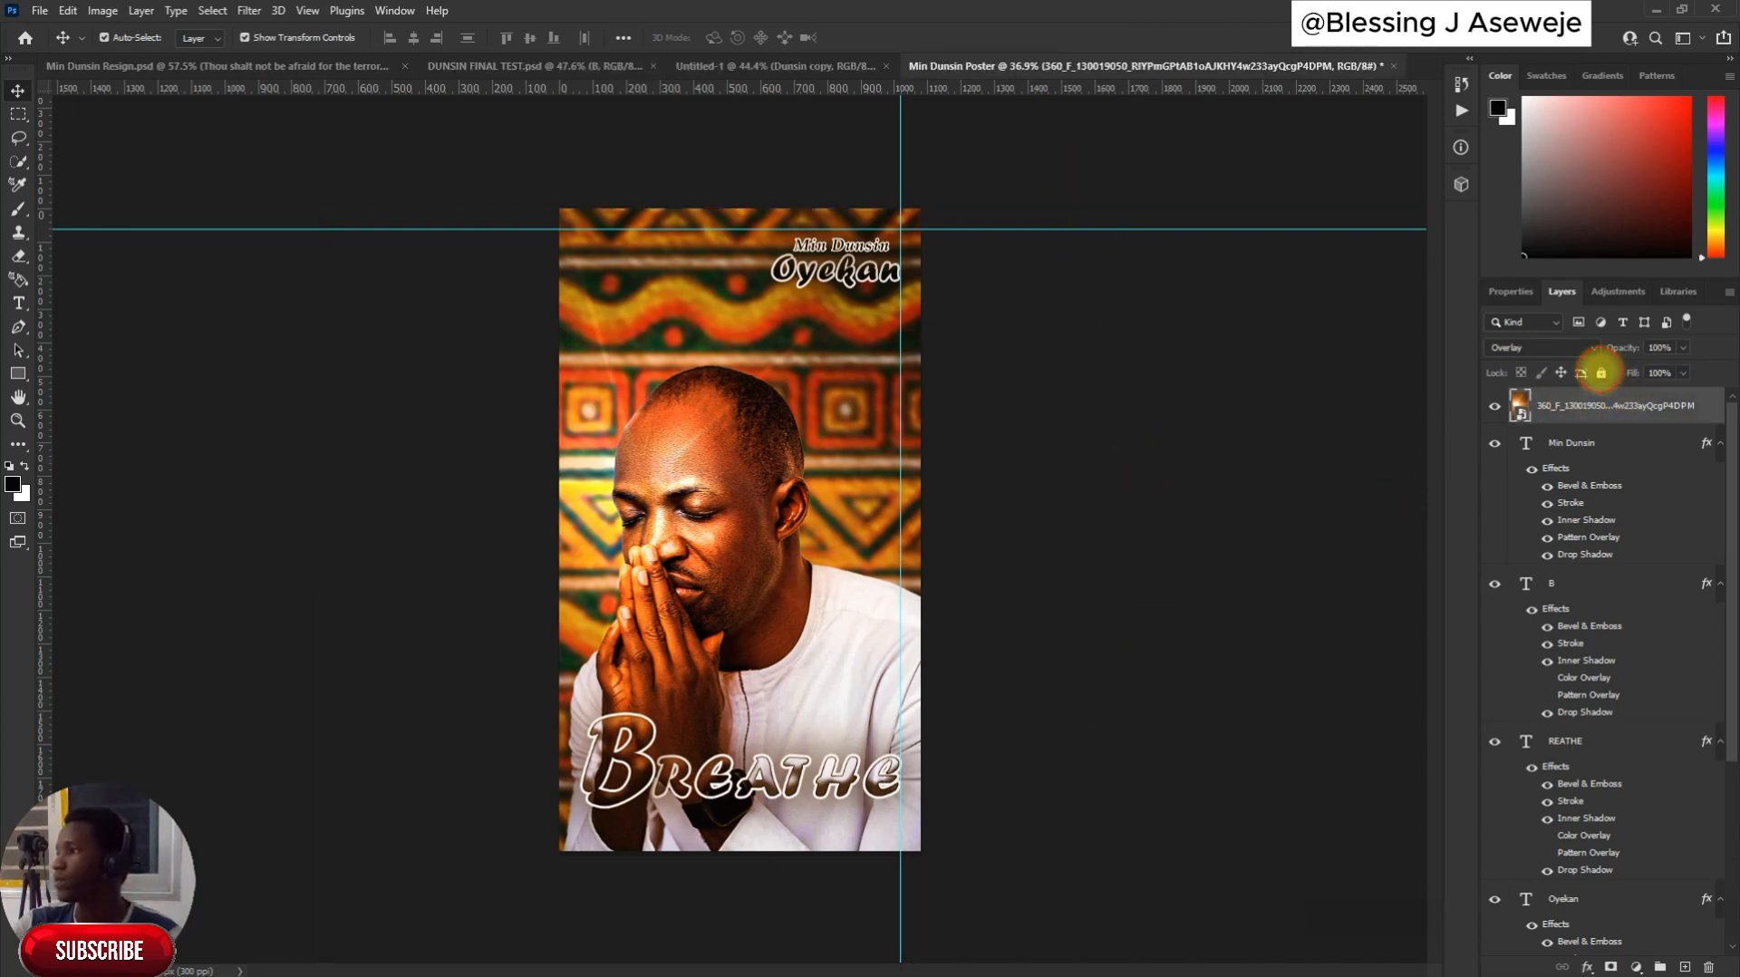
Move the B and REATHE text layers together slightly down toward the poster's lower edge
left_click(637, 780)
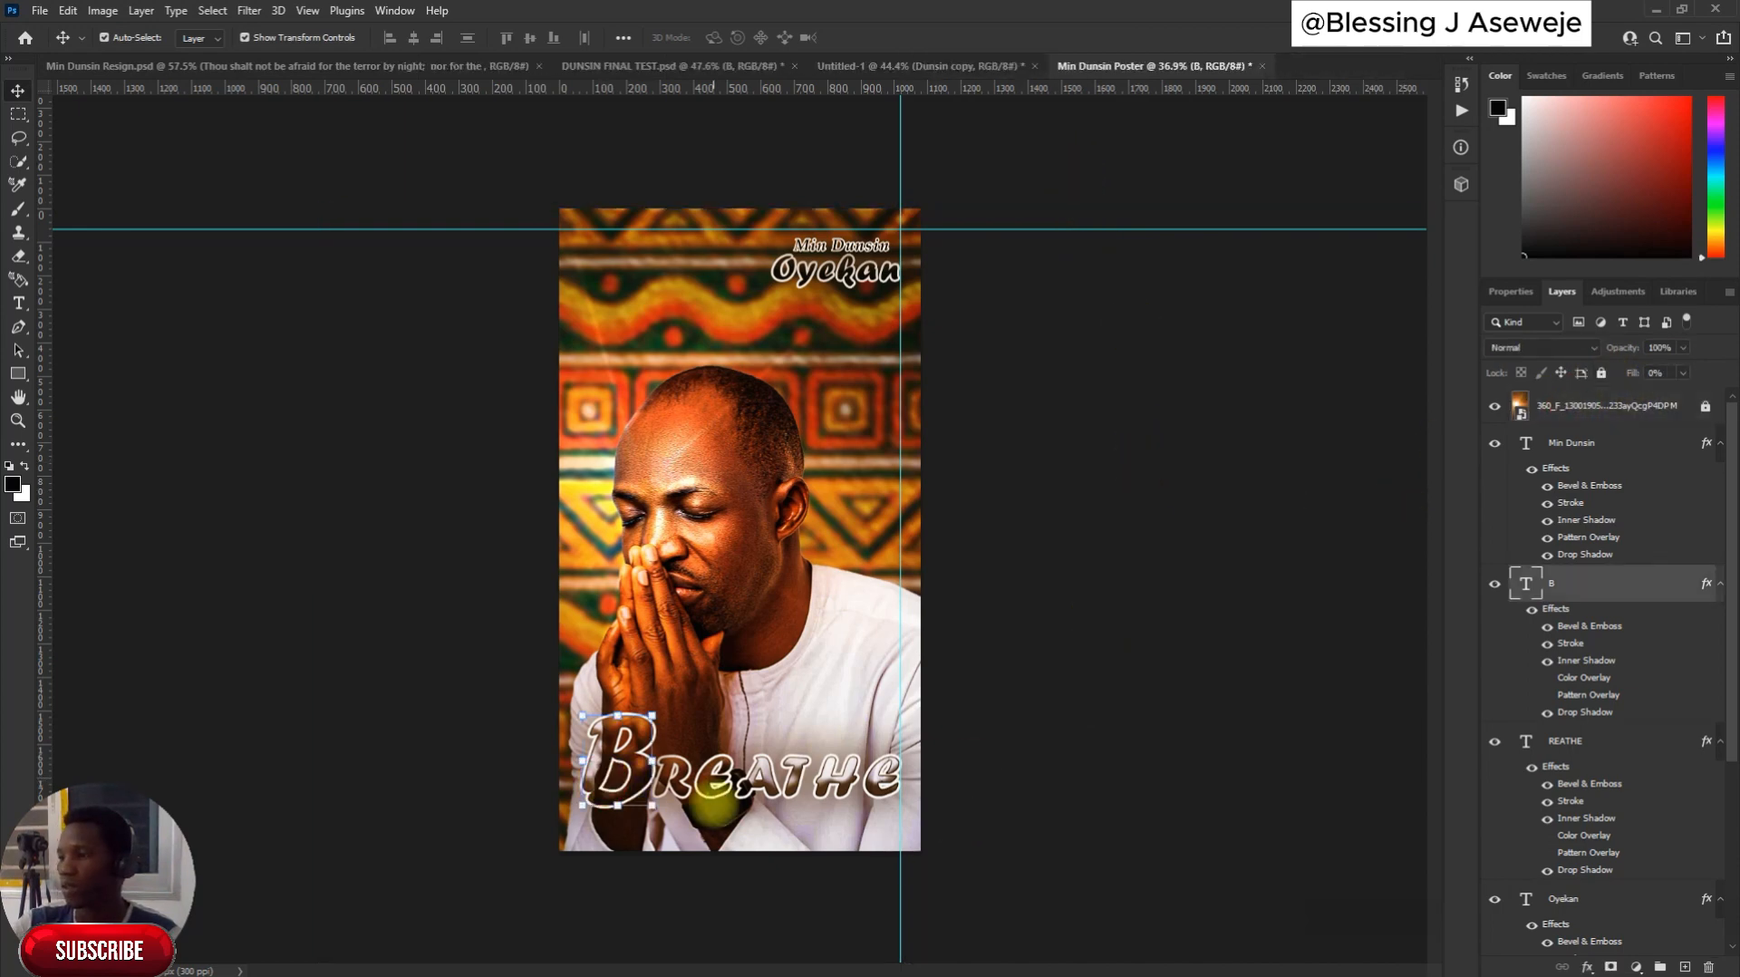
left_click(753, 789, "shift")
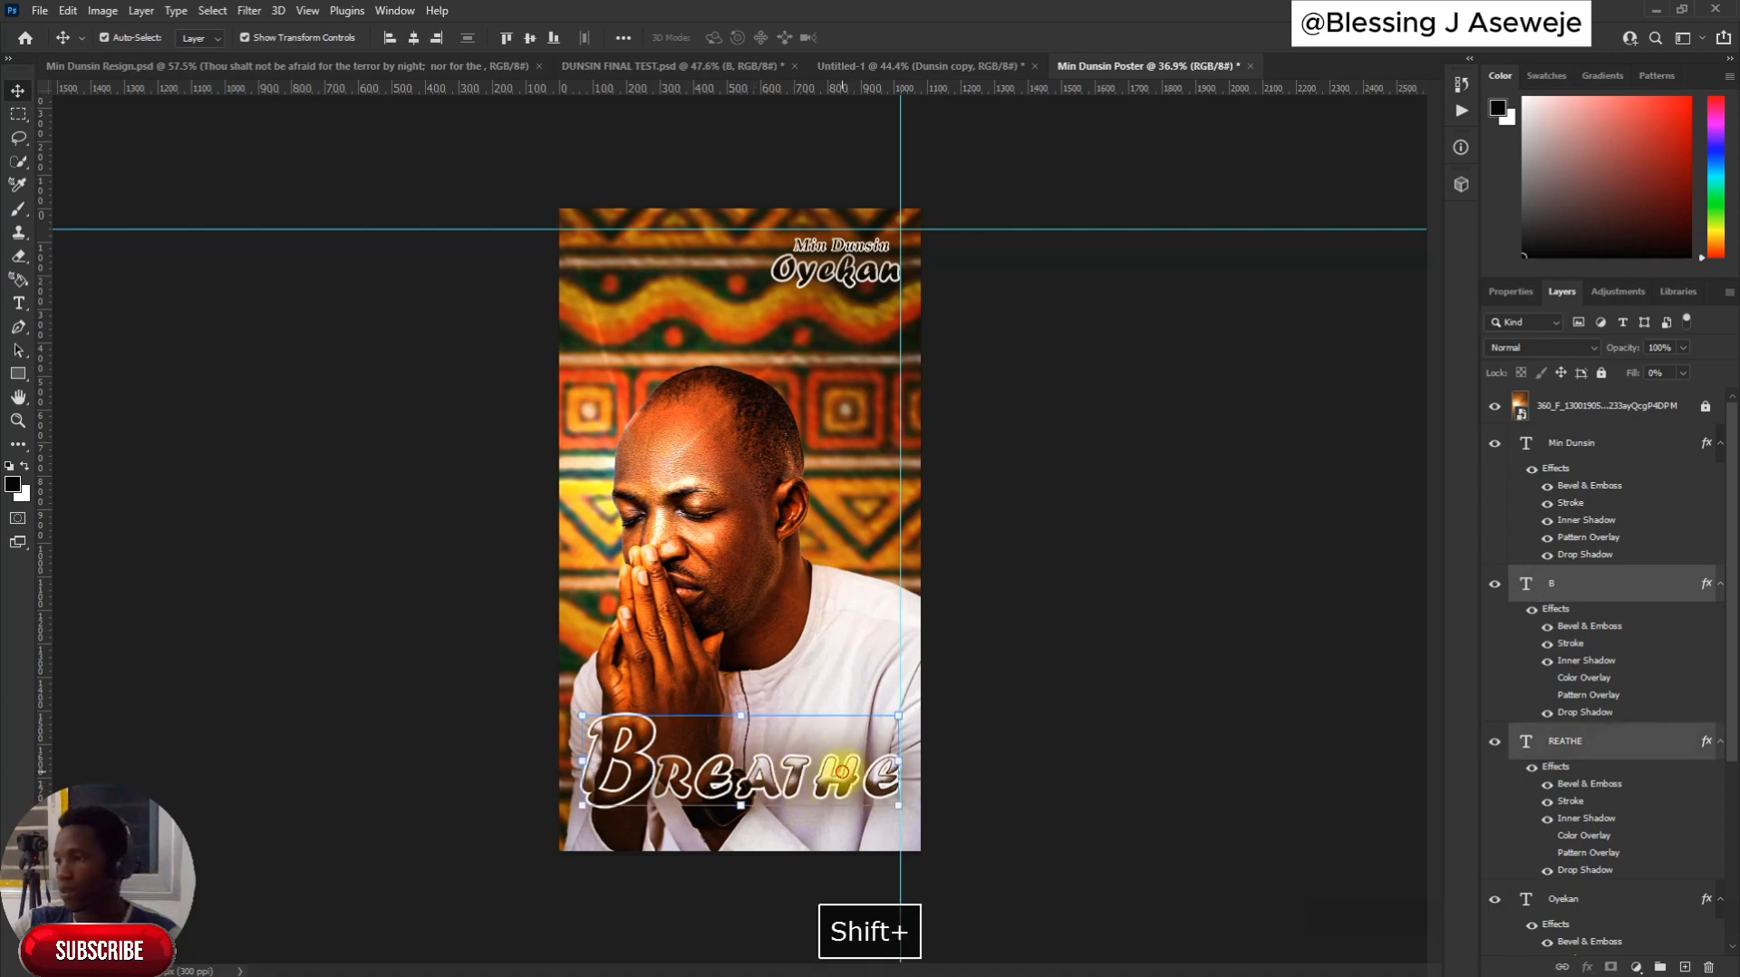
left_click_drag(840, 783, 842, 796)
left_click(1091, 701)
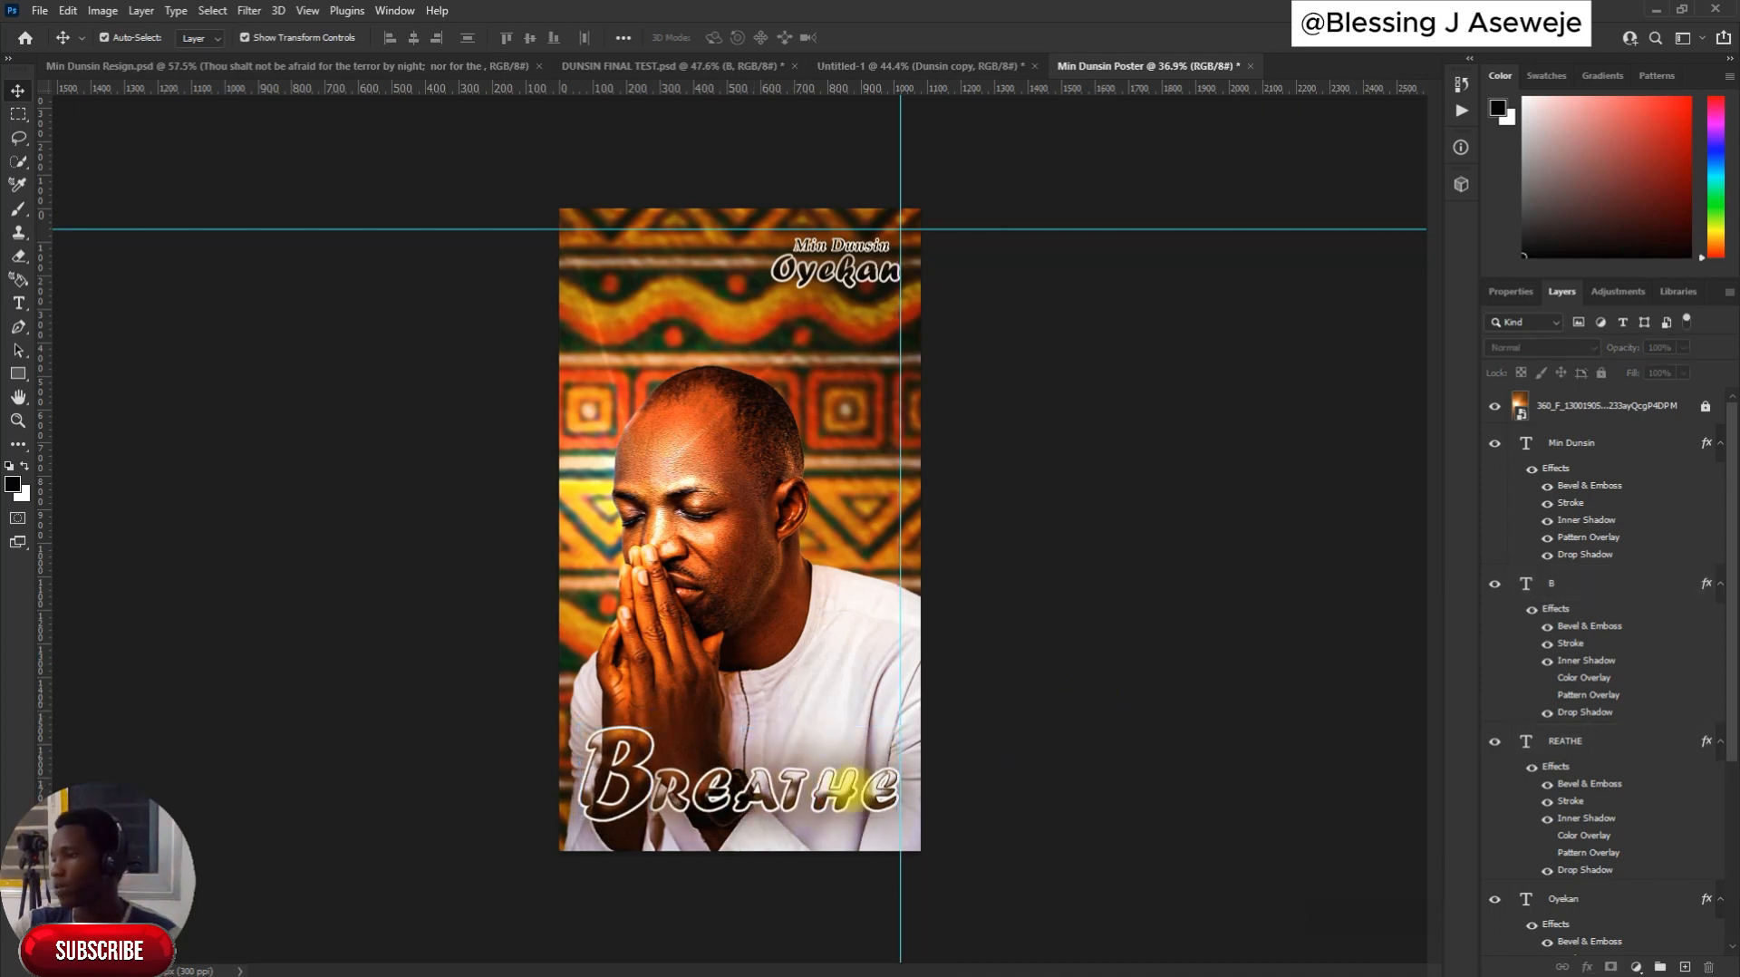
Hide the Drop Shadow effect of the B text layer, leaving the one on REATHE visible
left_click(825, 798)
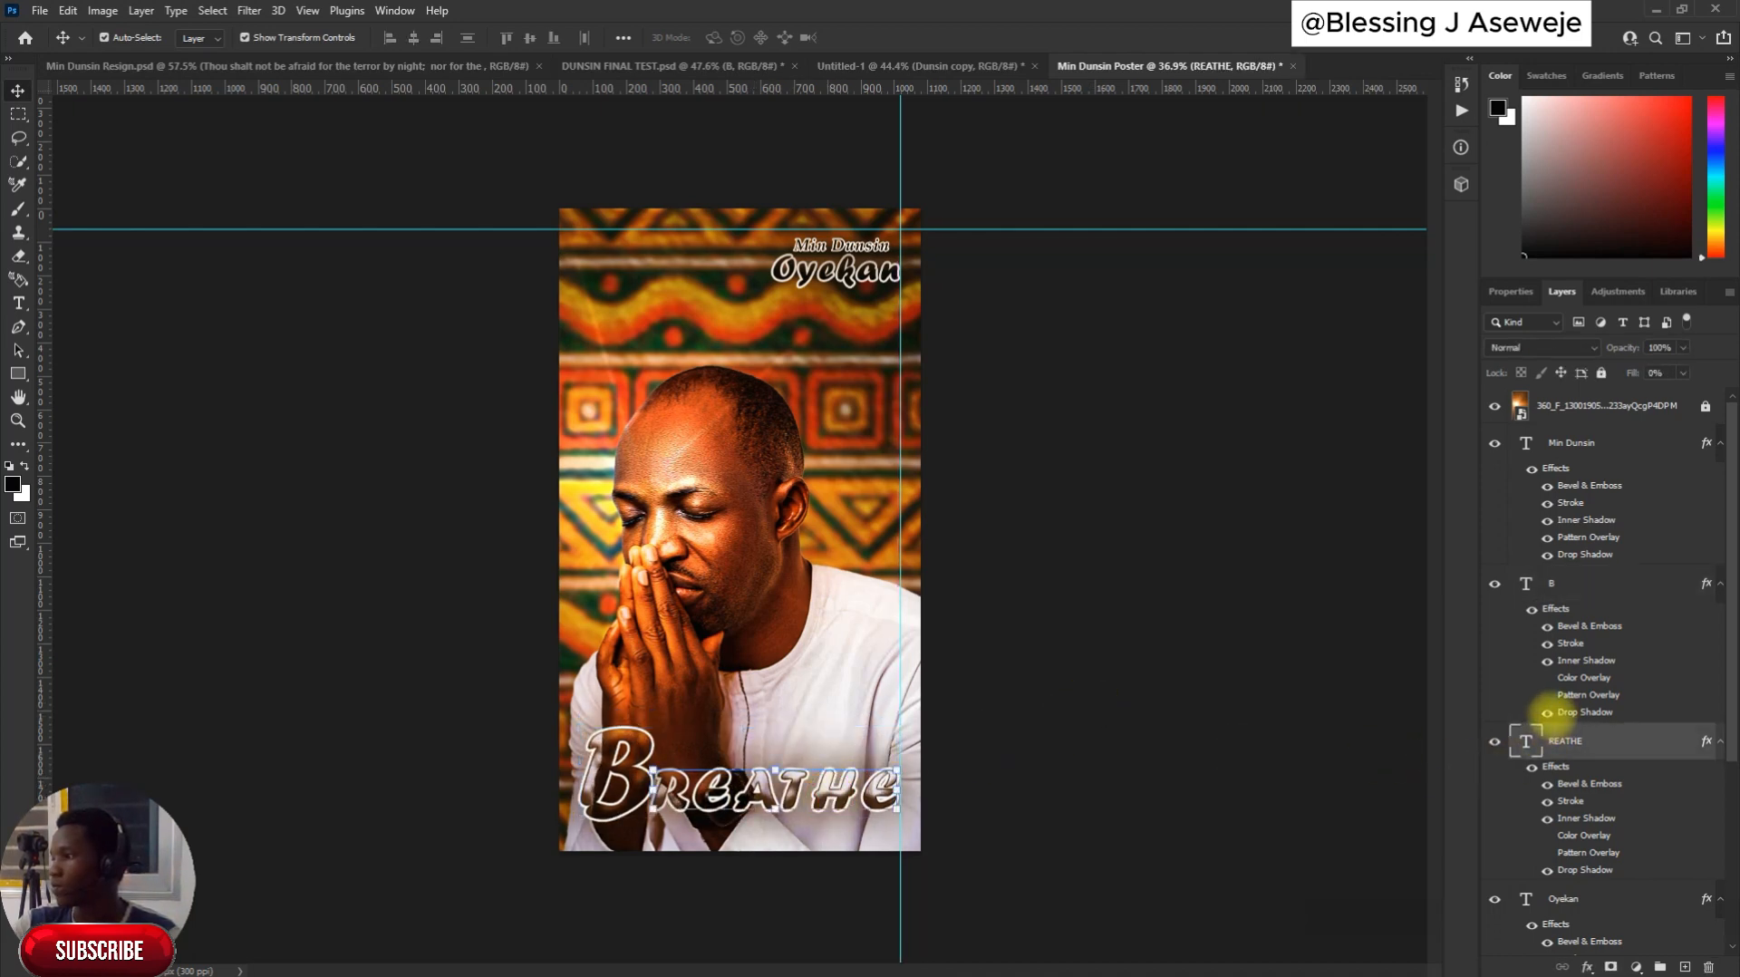
left_click(1547, 712)
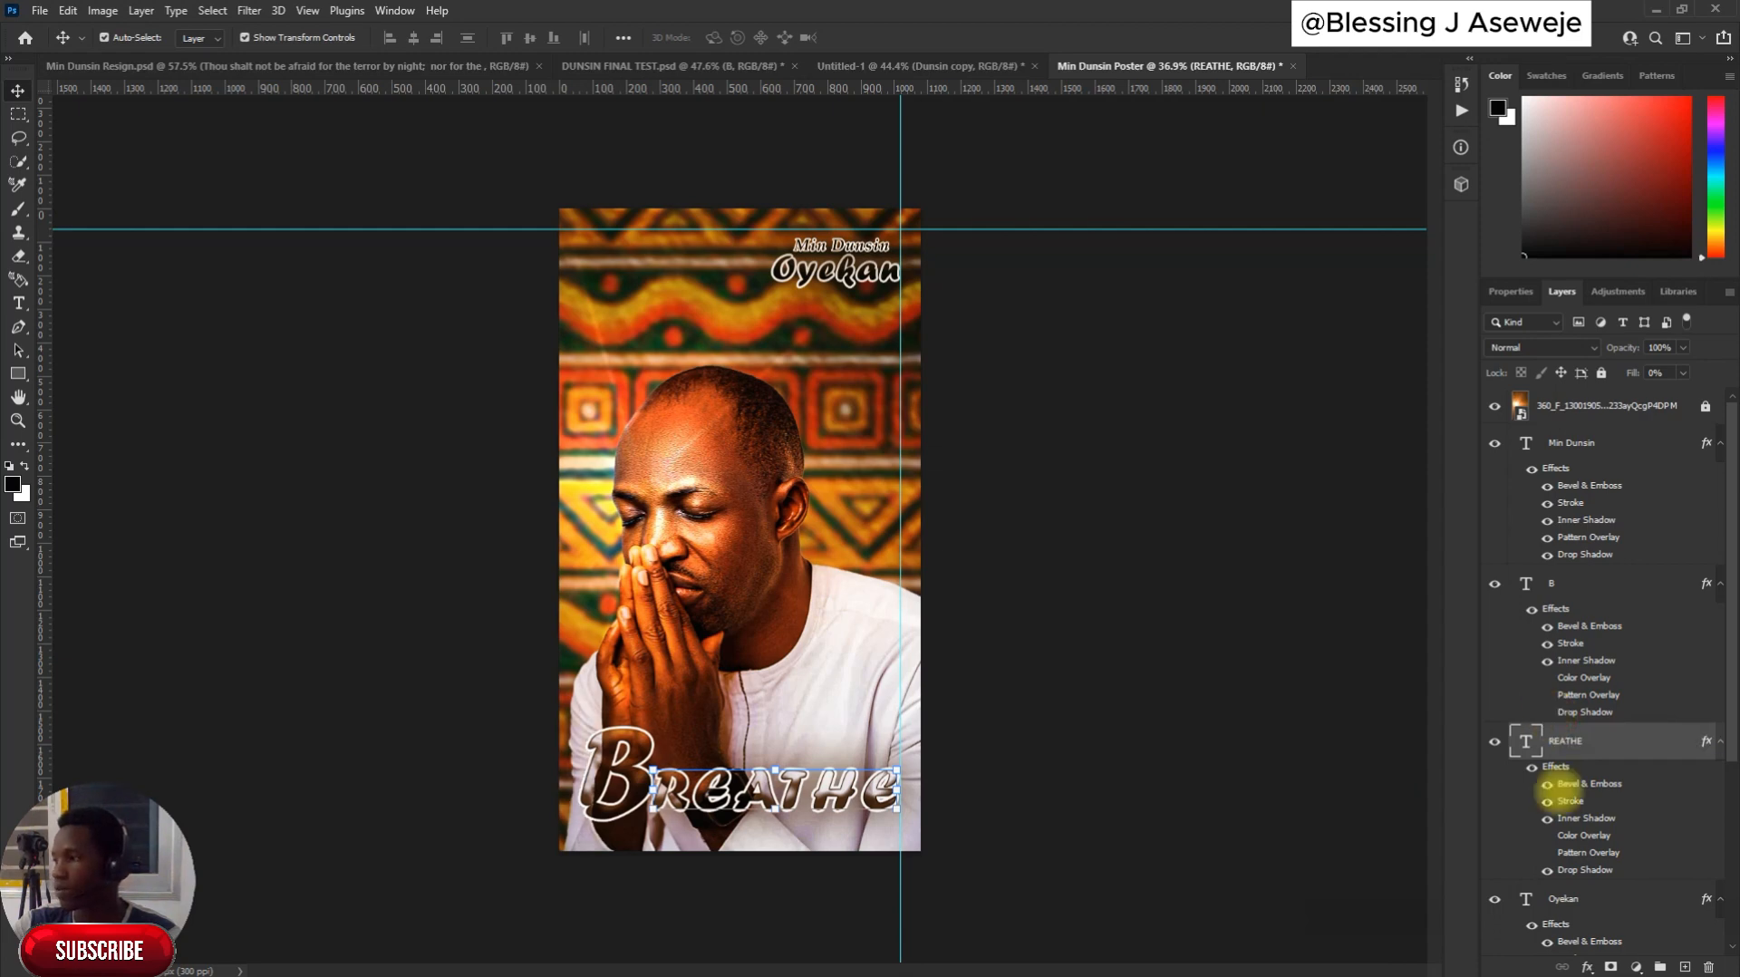
left_click(1547, 870)
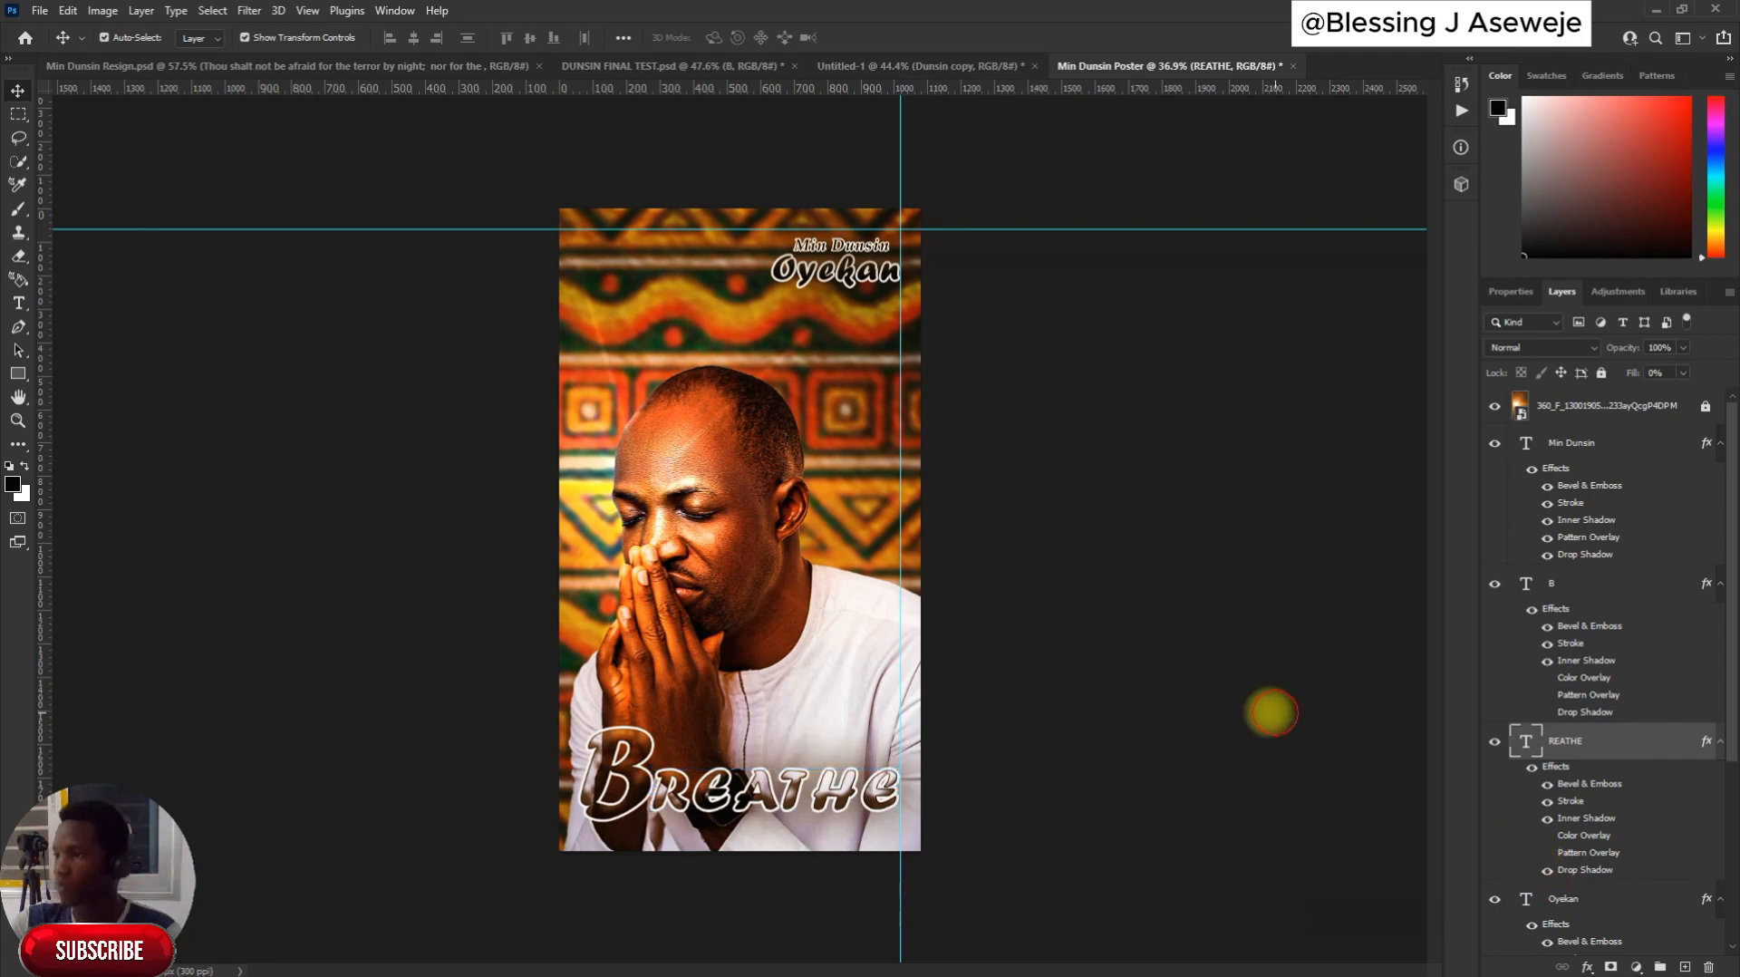
left_click(1269, 712)
Enable a Satin effect in the layer style of the praying man's photo layer
scroll(986, 712, "down", 2)
scroll(776, 574, "up", 2)
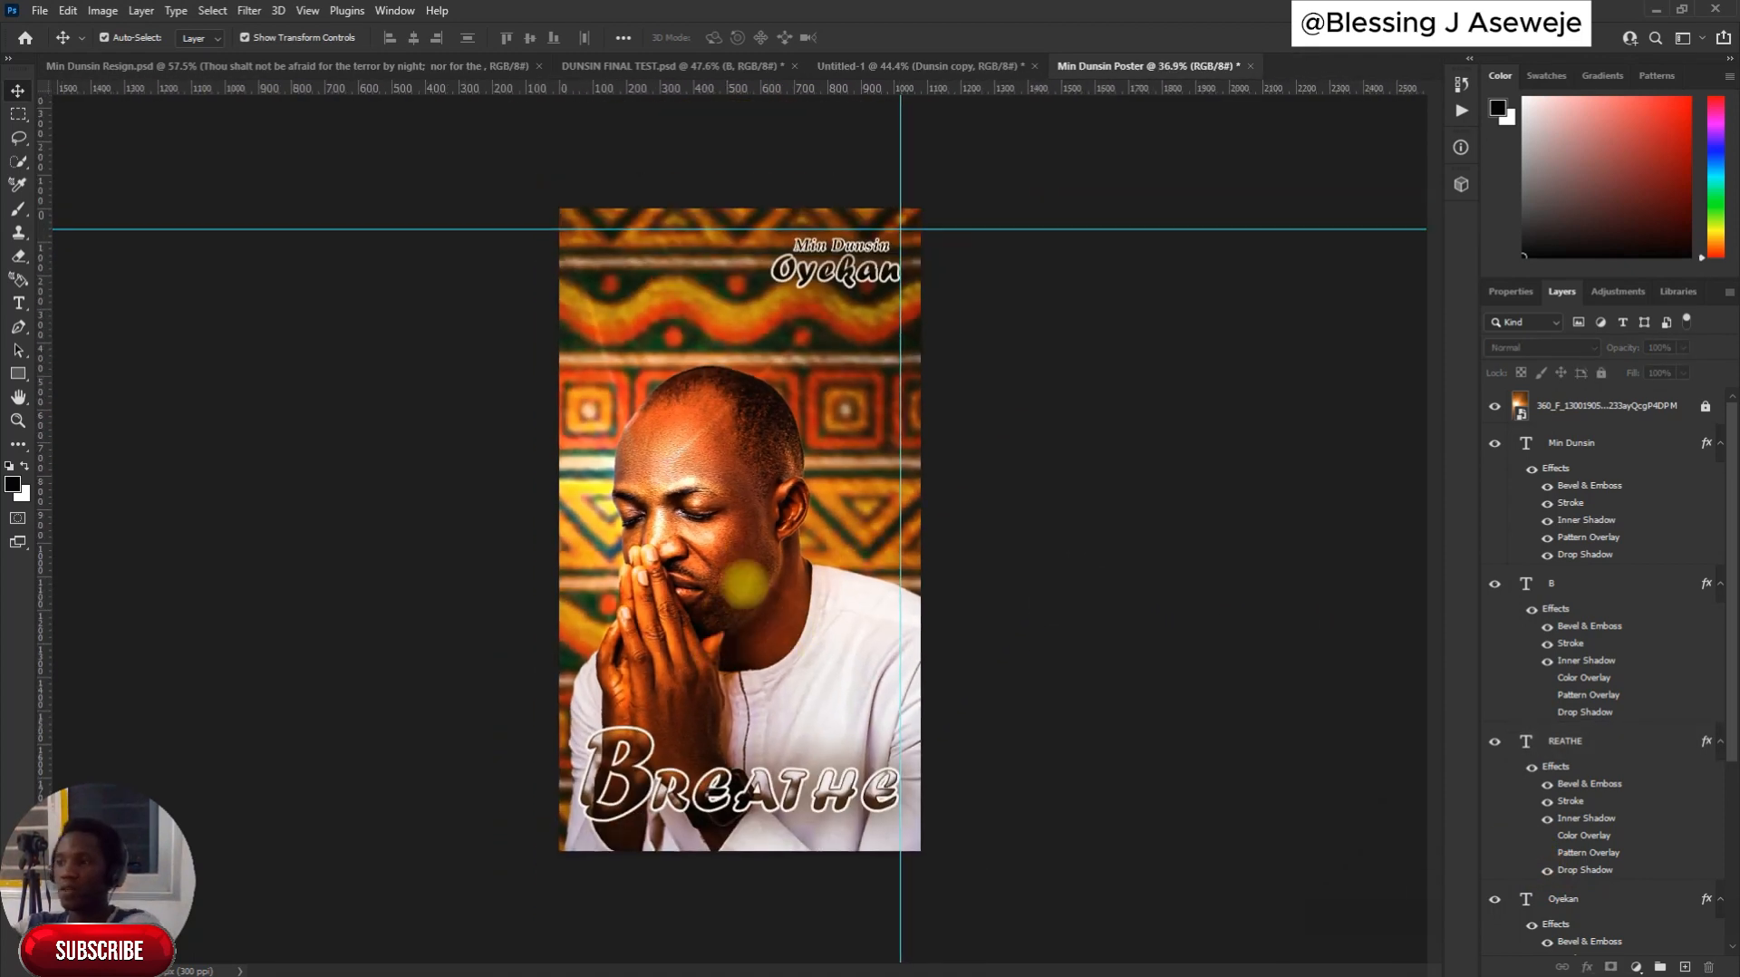
scroll(725, 544, "down", 1)
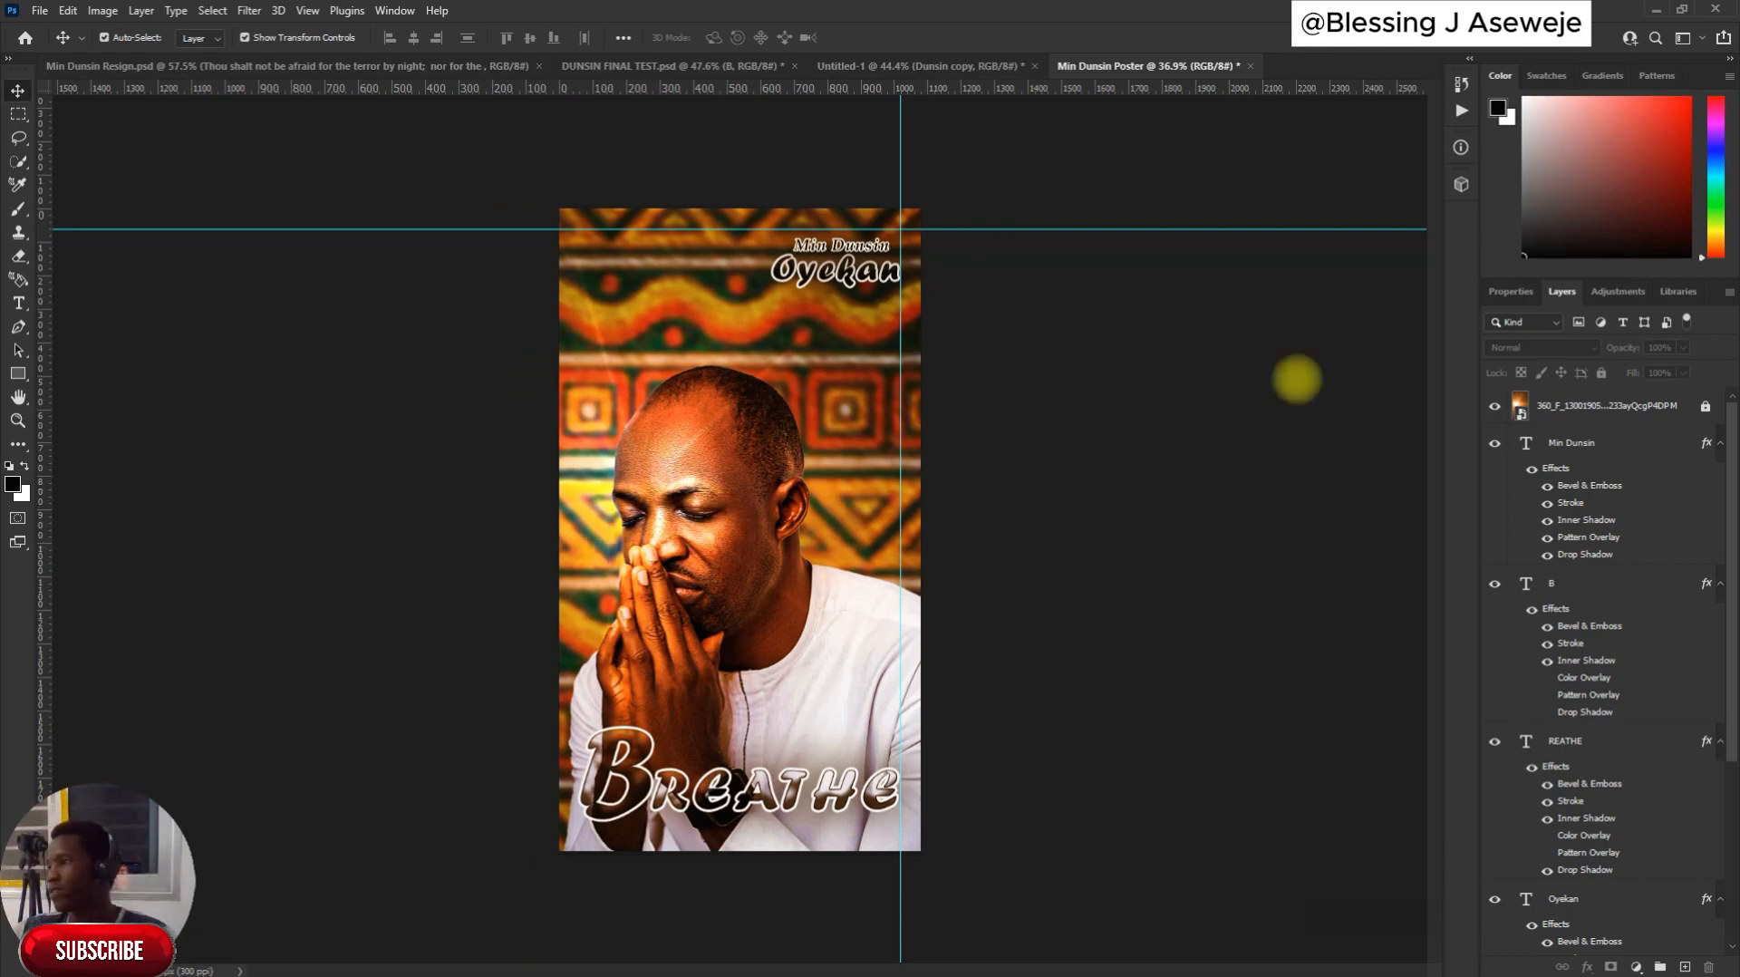
scroll(1622, 598, "down", 3)
scroll(1614, 664, "down", 1)
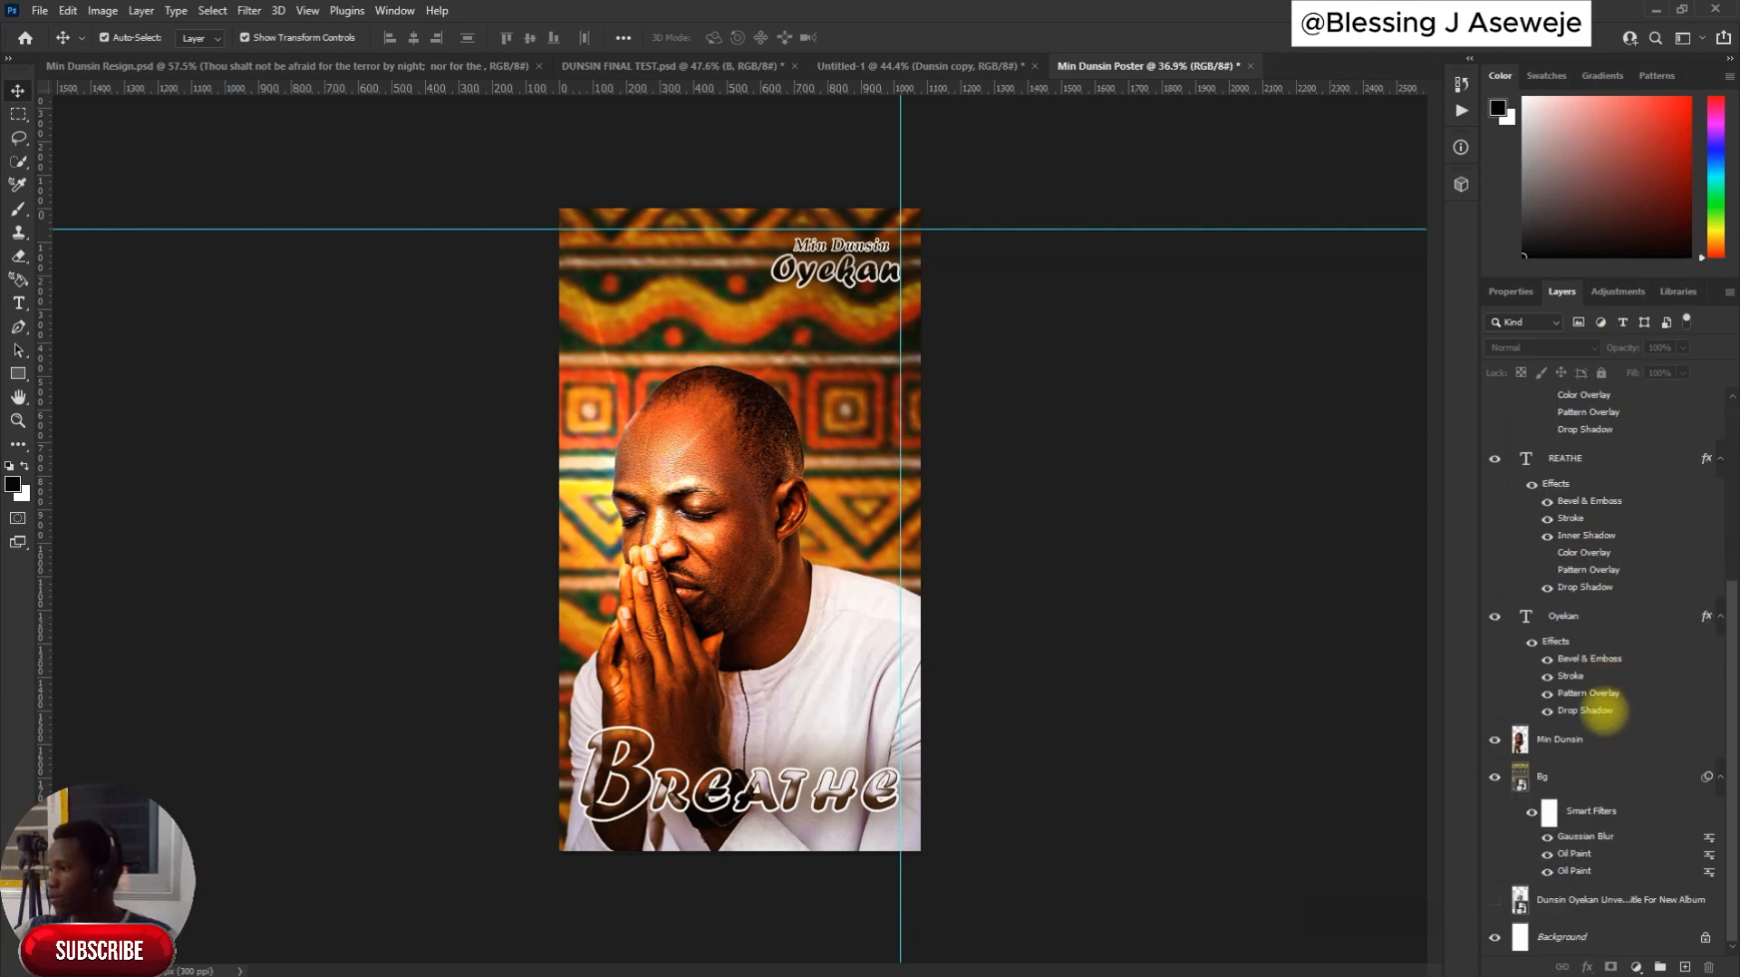
left_click(1603, 738)
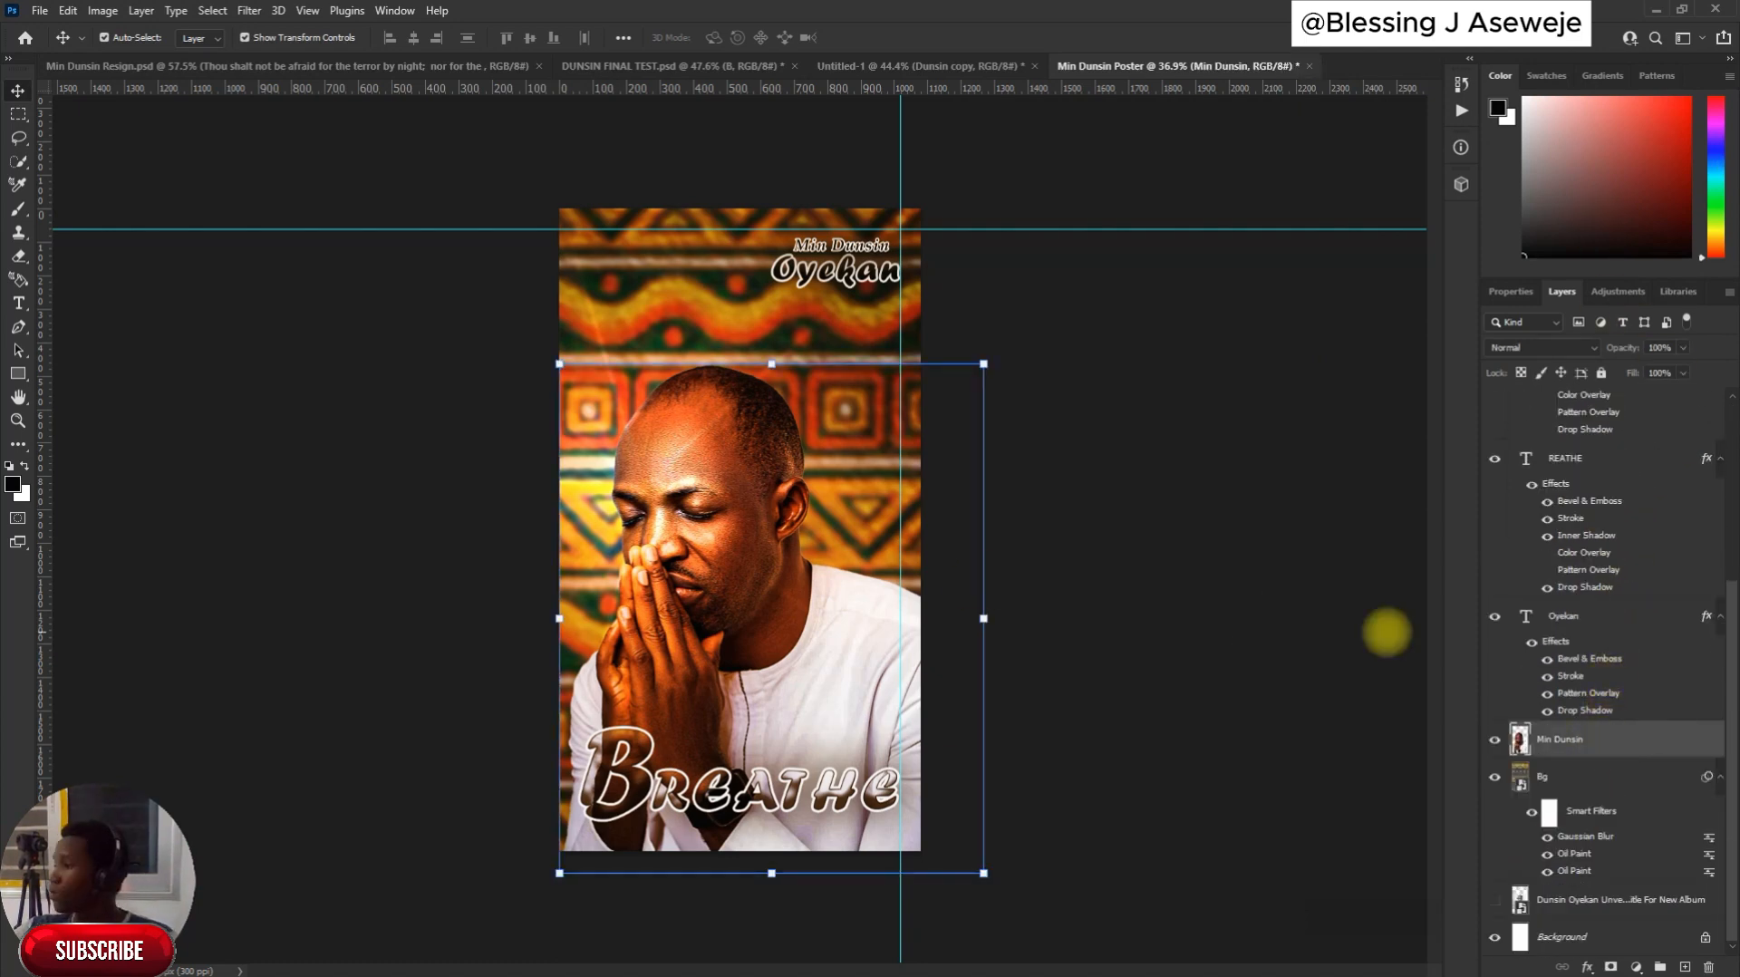
left_click(1587, 967)
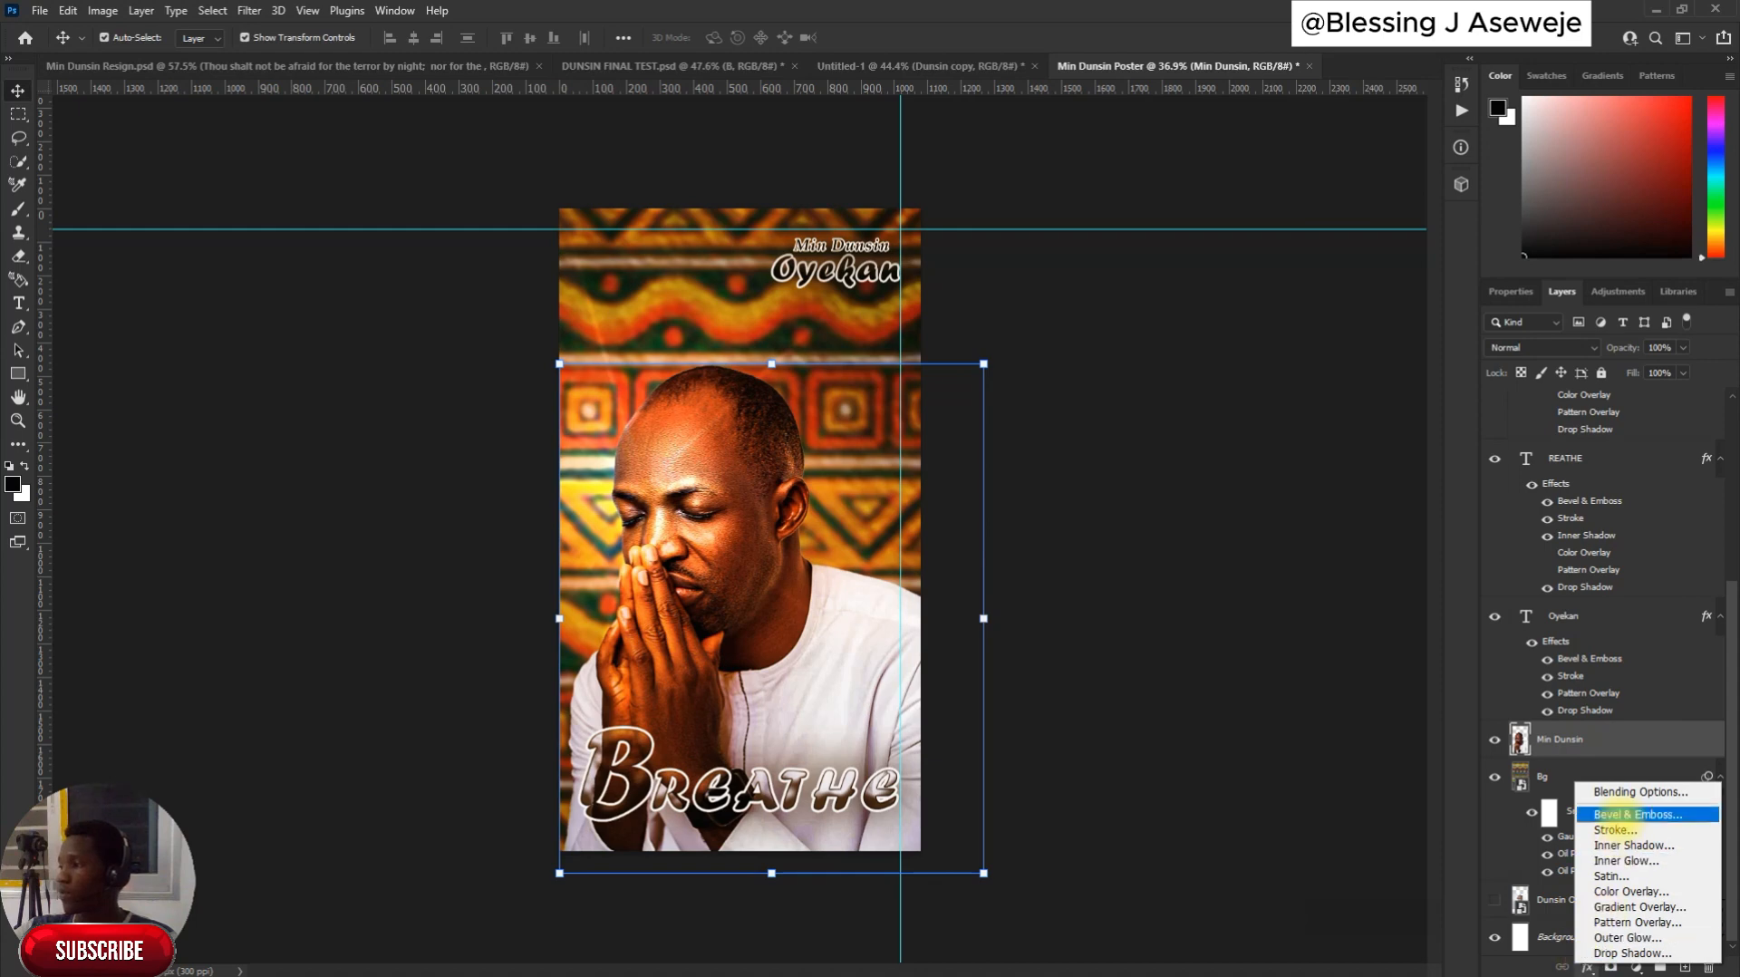
left_click(1623, 793)
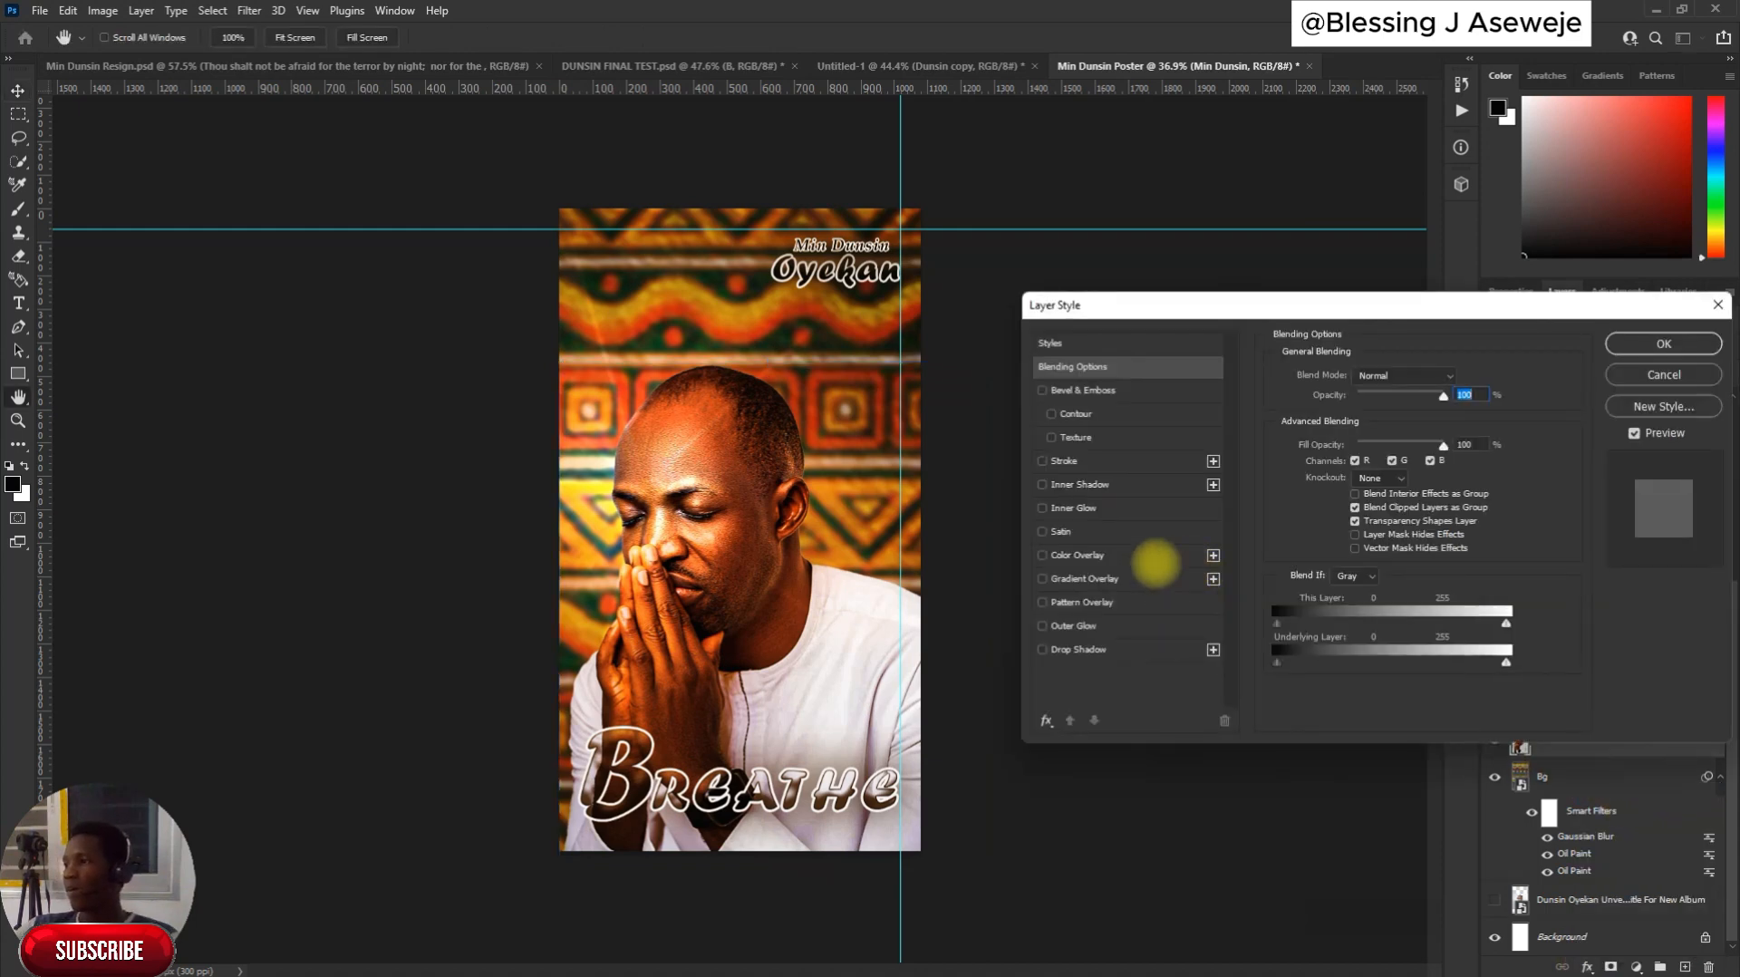
left_click(1082, 530)
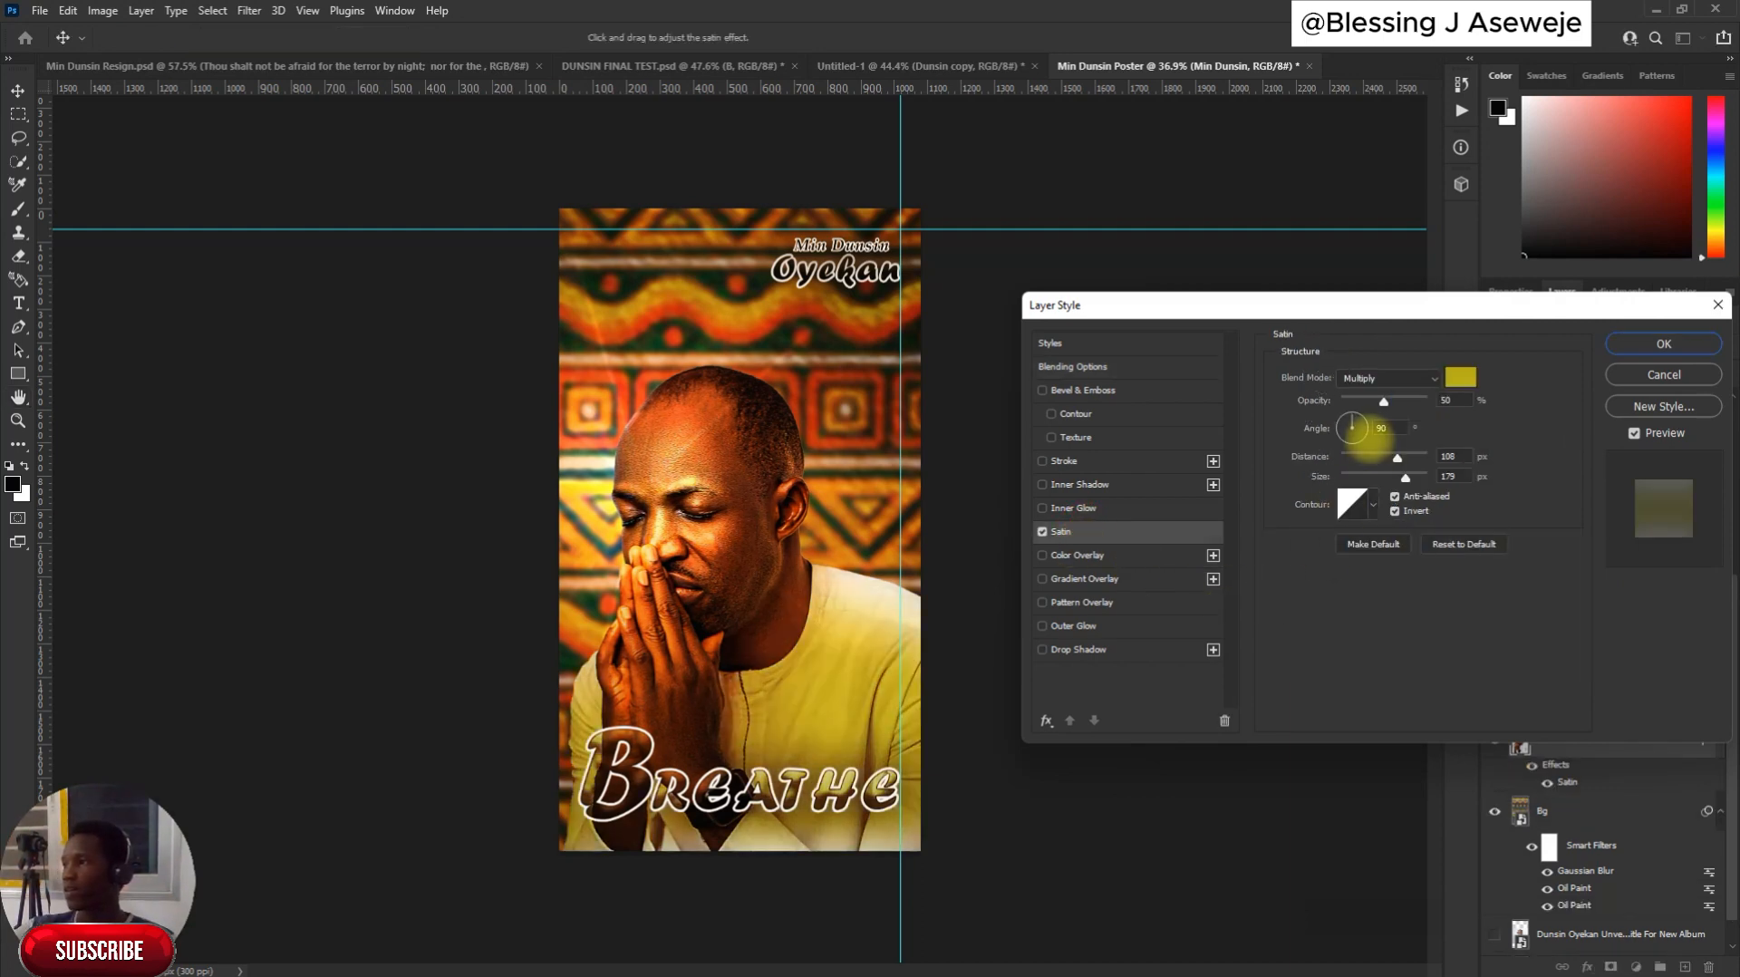
Set the satin's distance to 42 px, size to 87 px and opacity to 49%, and apply the layer style
mouse_move(1396, 458)
left_mouse_down()
mouse_move(1365, 458)
mouse_move(1394, 457)
left_mouse_up()
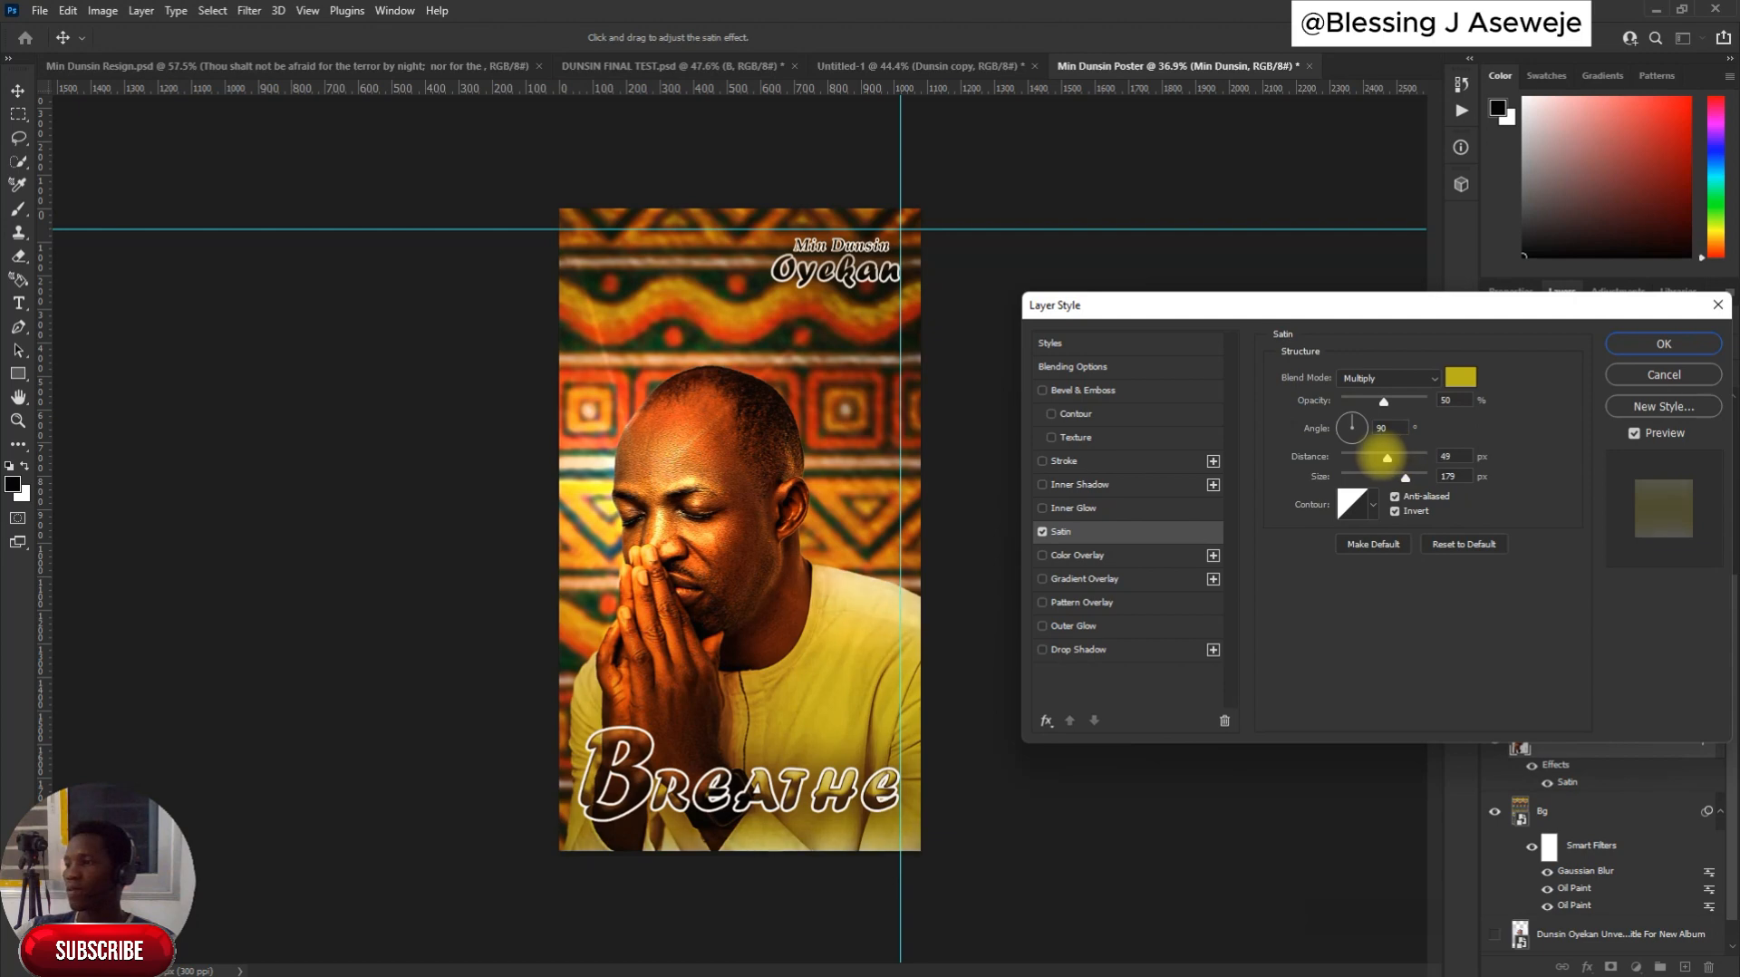
left_click_drag(1404, 475, 1375, 475)
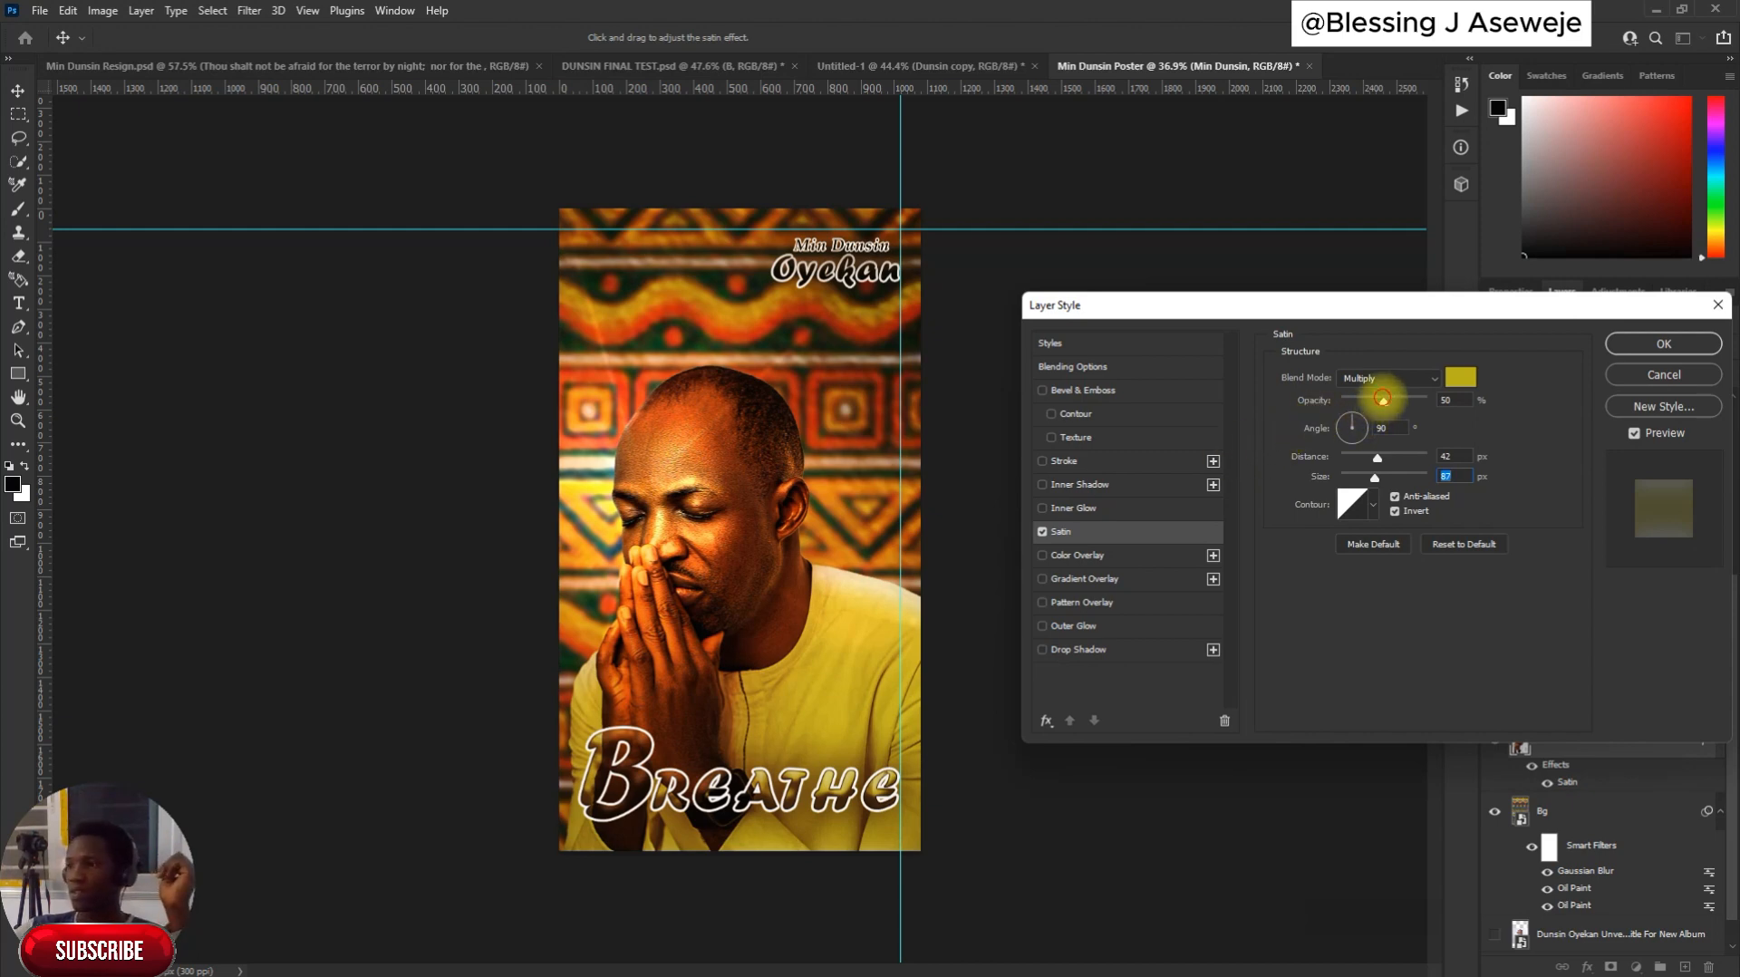
mouse_move(1382, 398)
left_mouse_down()
mouse_move(1351, 395)
mouse_move(1373, 401)
left_mouse_up()
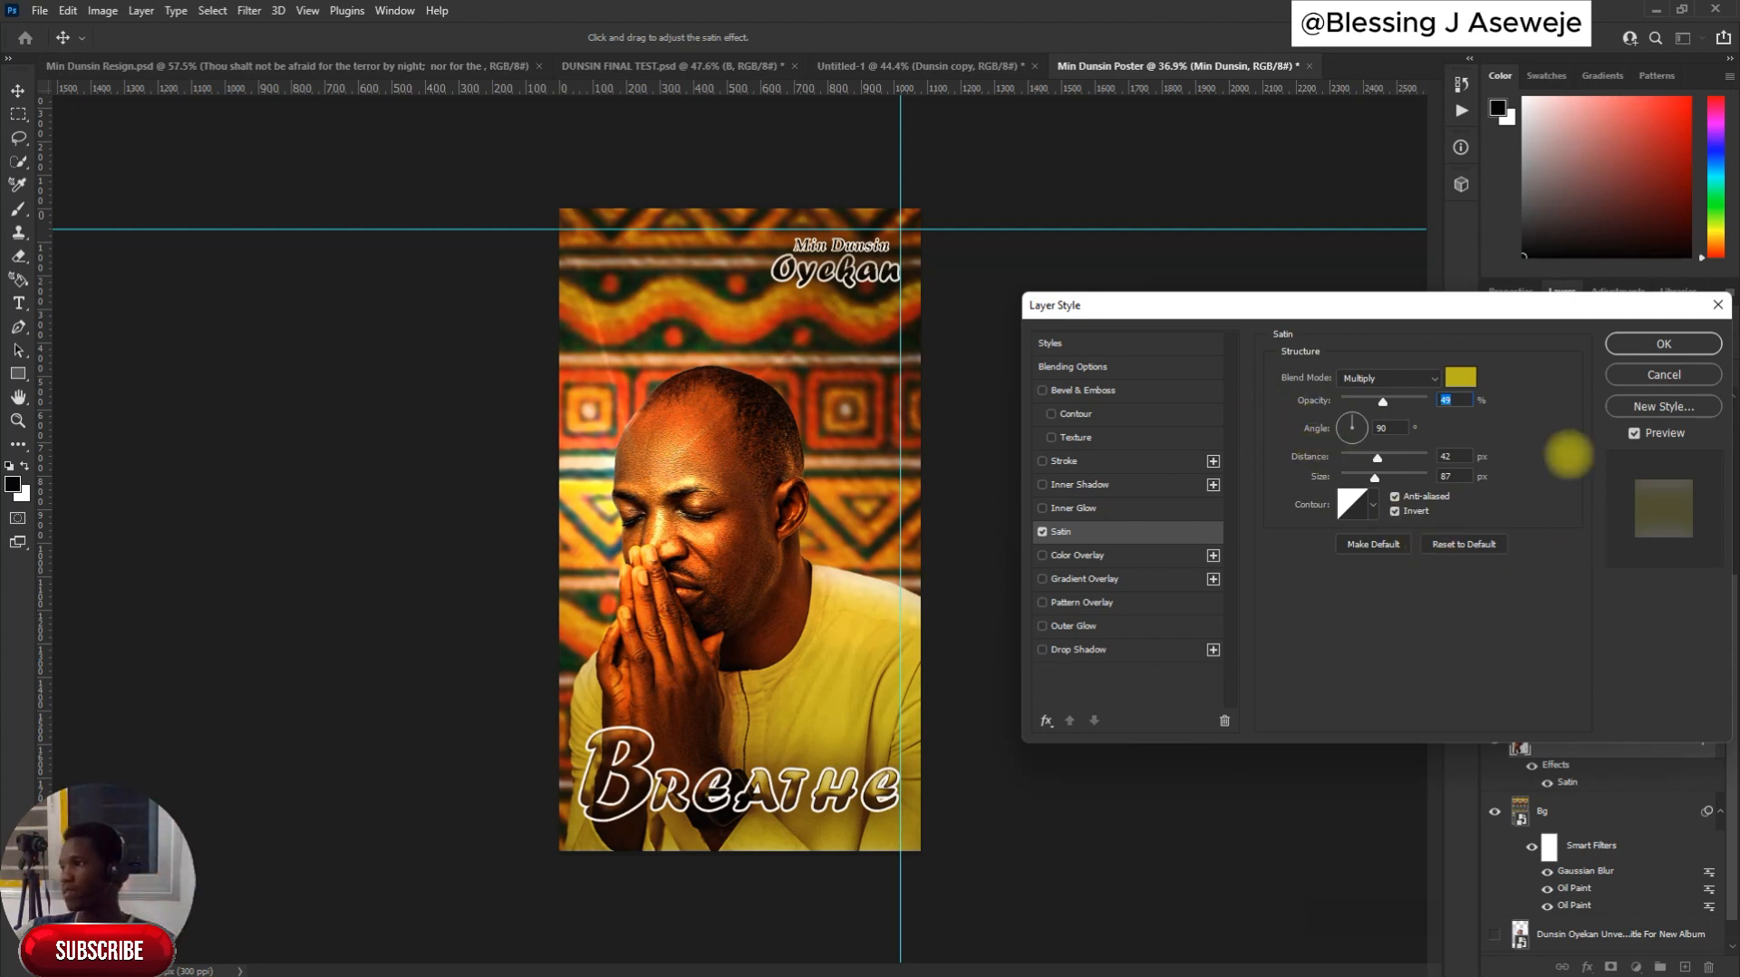
left_click(1662, 343)
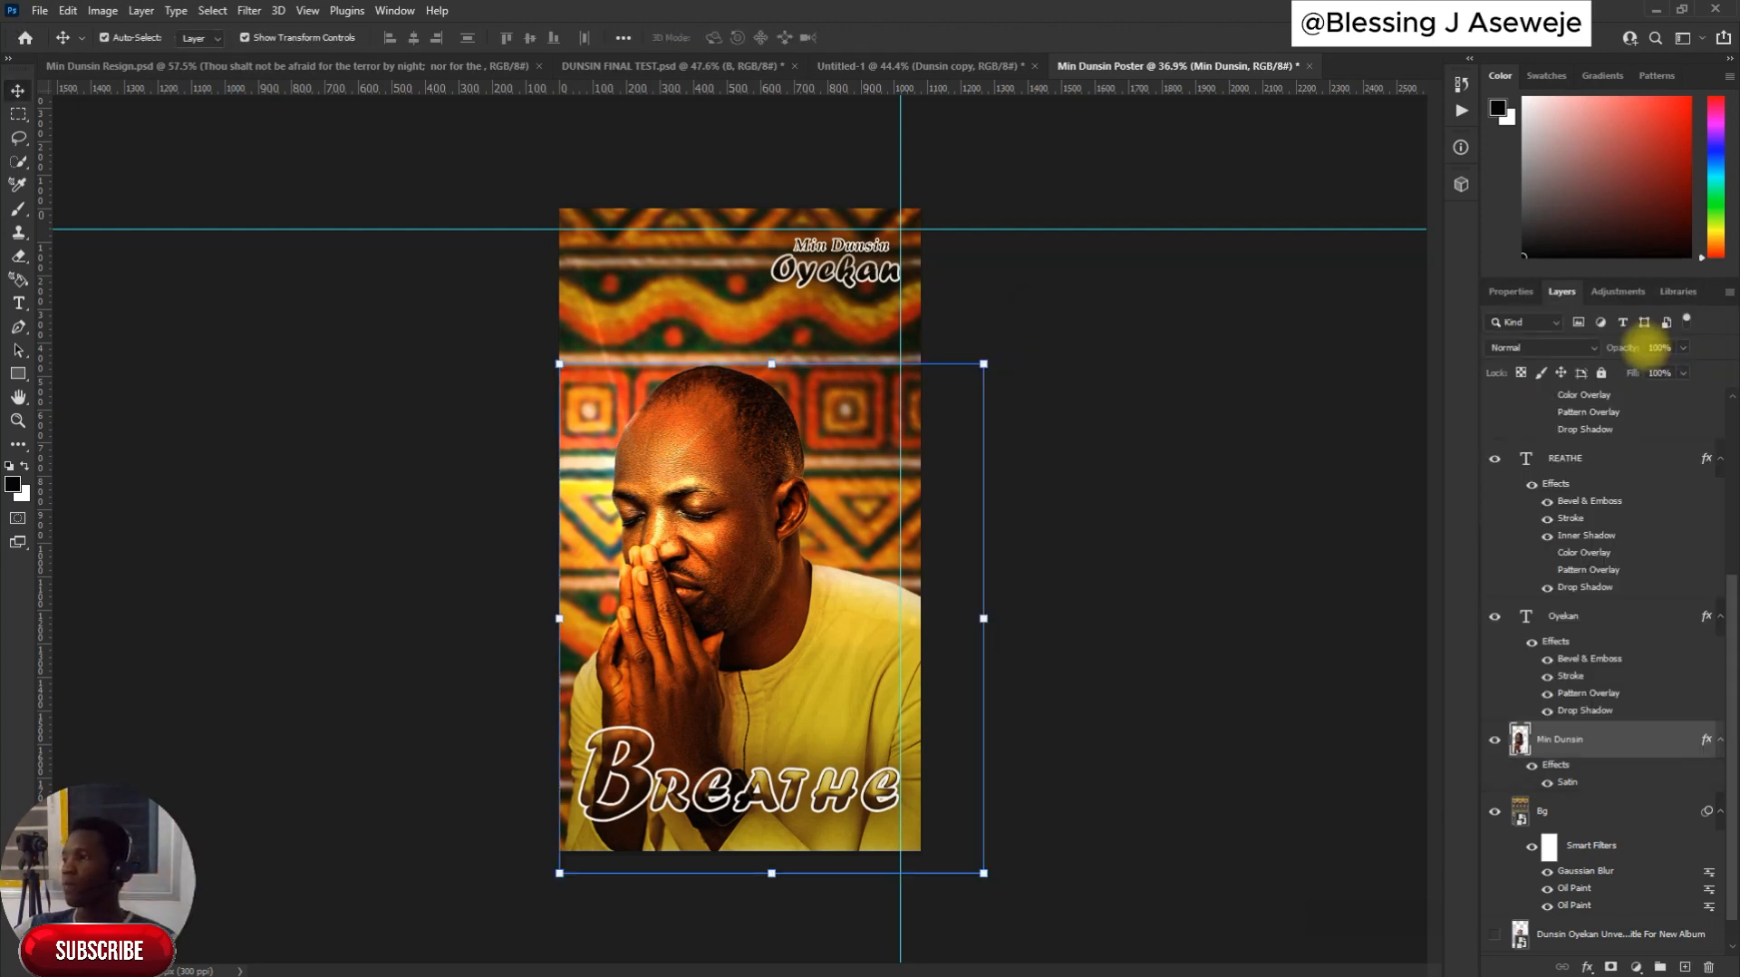
key("ctrl+minus")
scroll(866, 521, "up", 3)
scroll(855, 554, "down", 2)
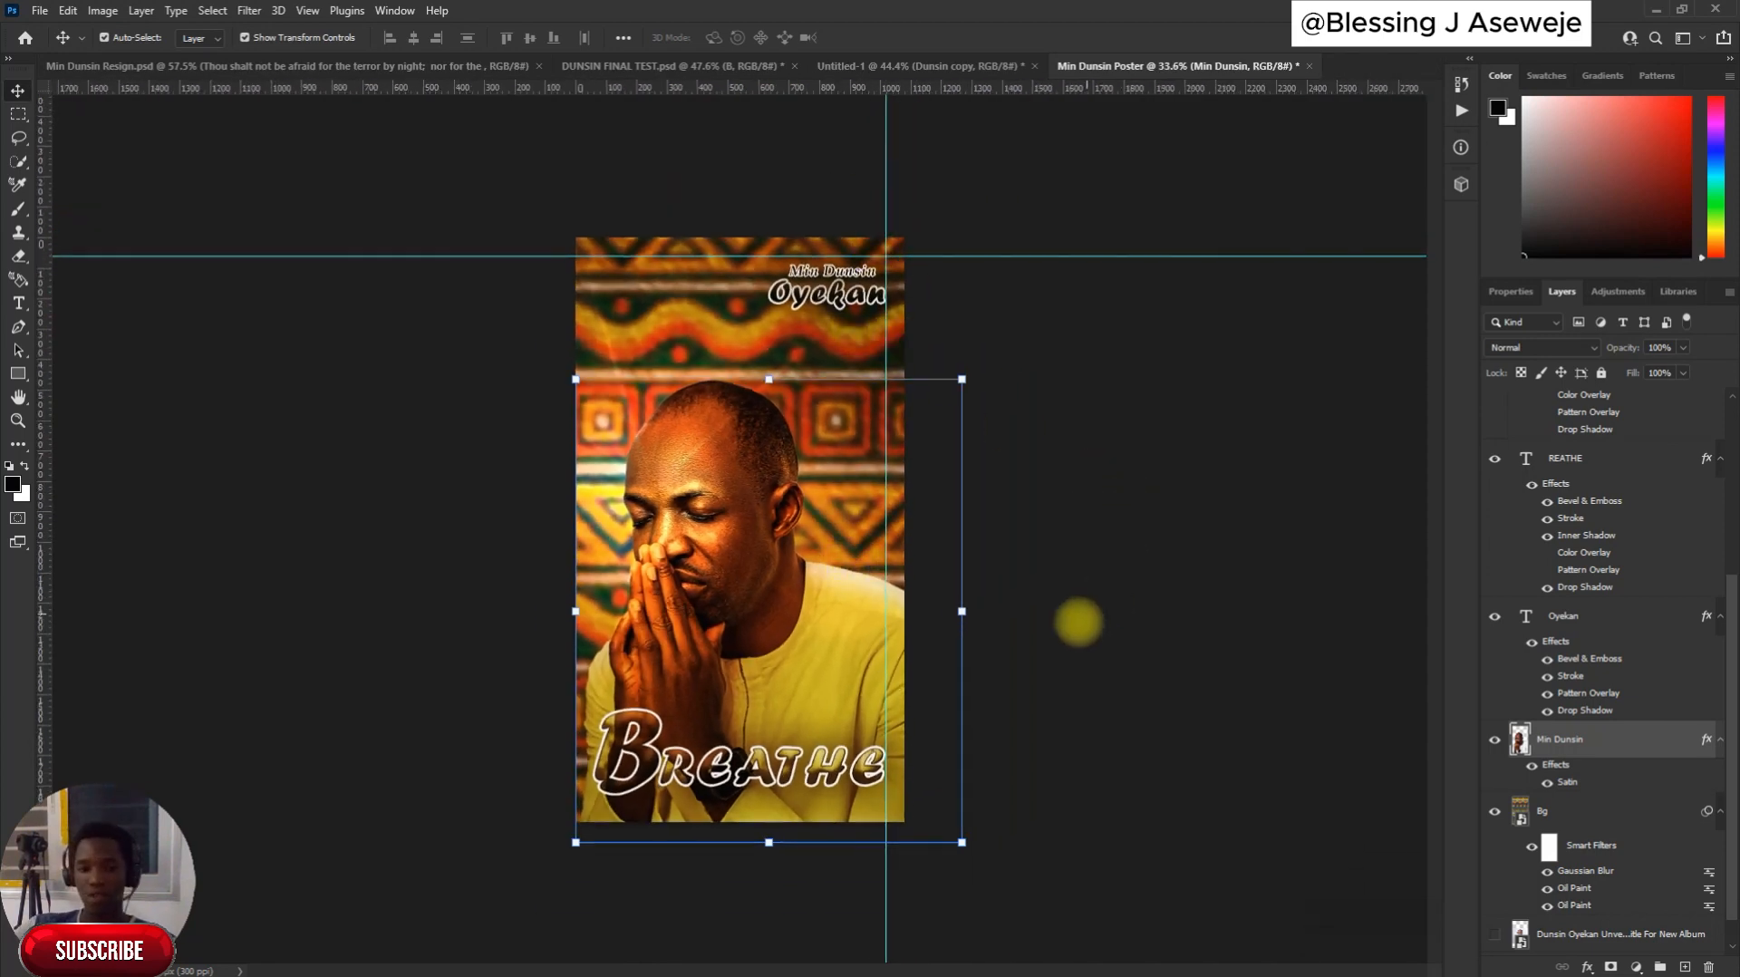
left_click(1180, 682)
left_click(792, 781)
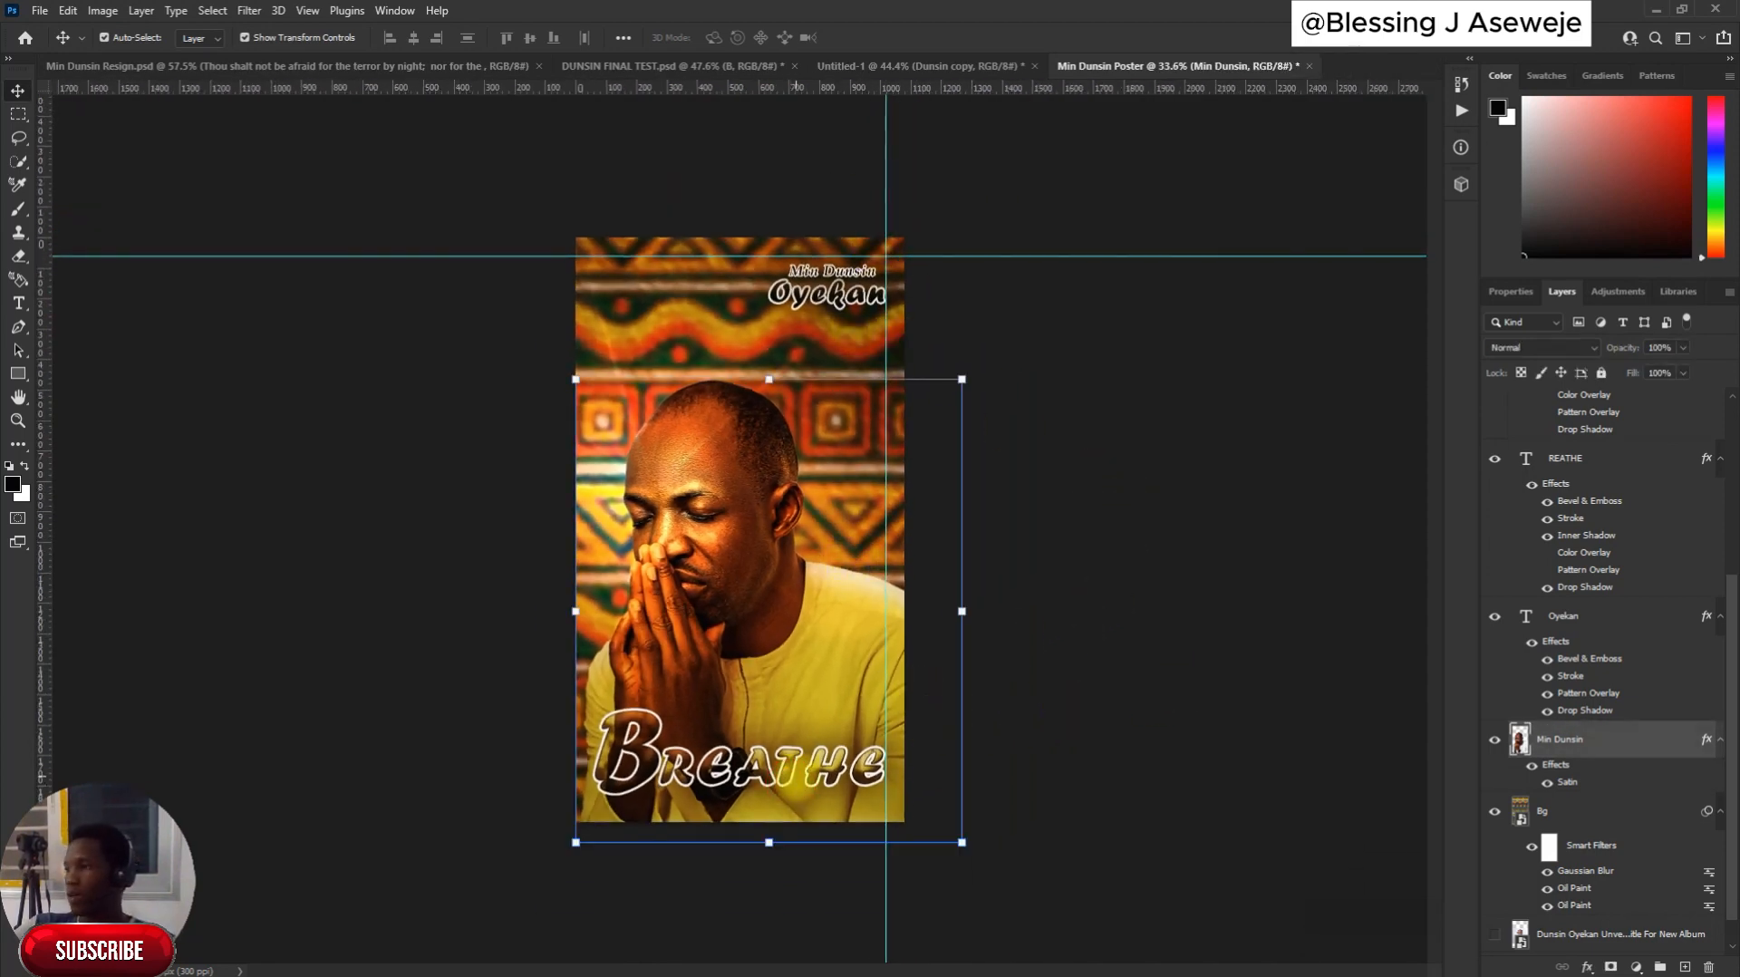
left_click(1600, 675)
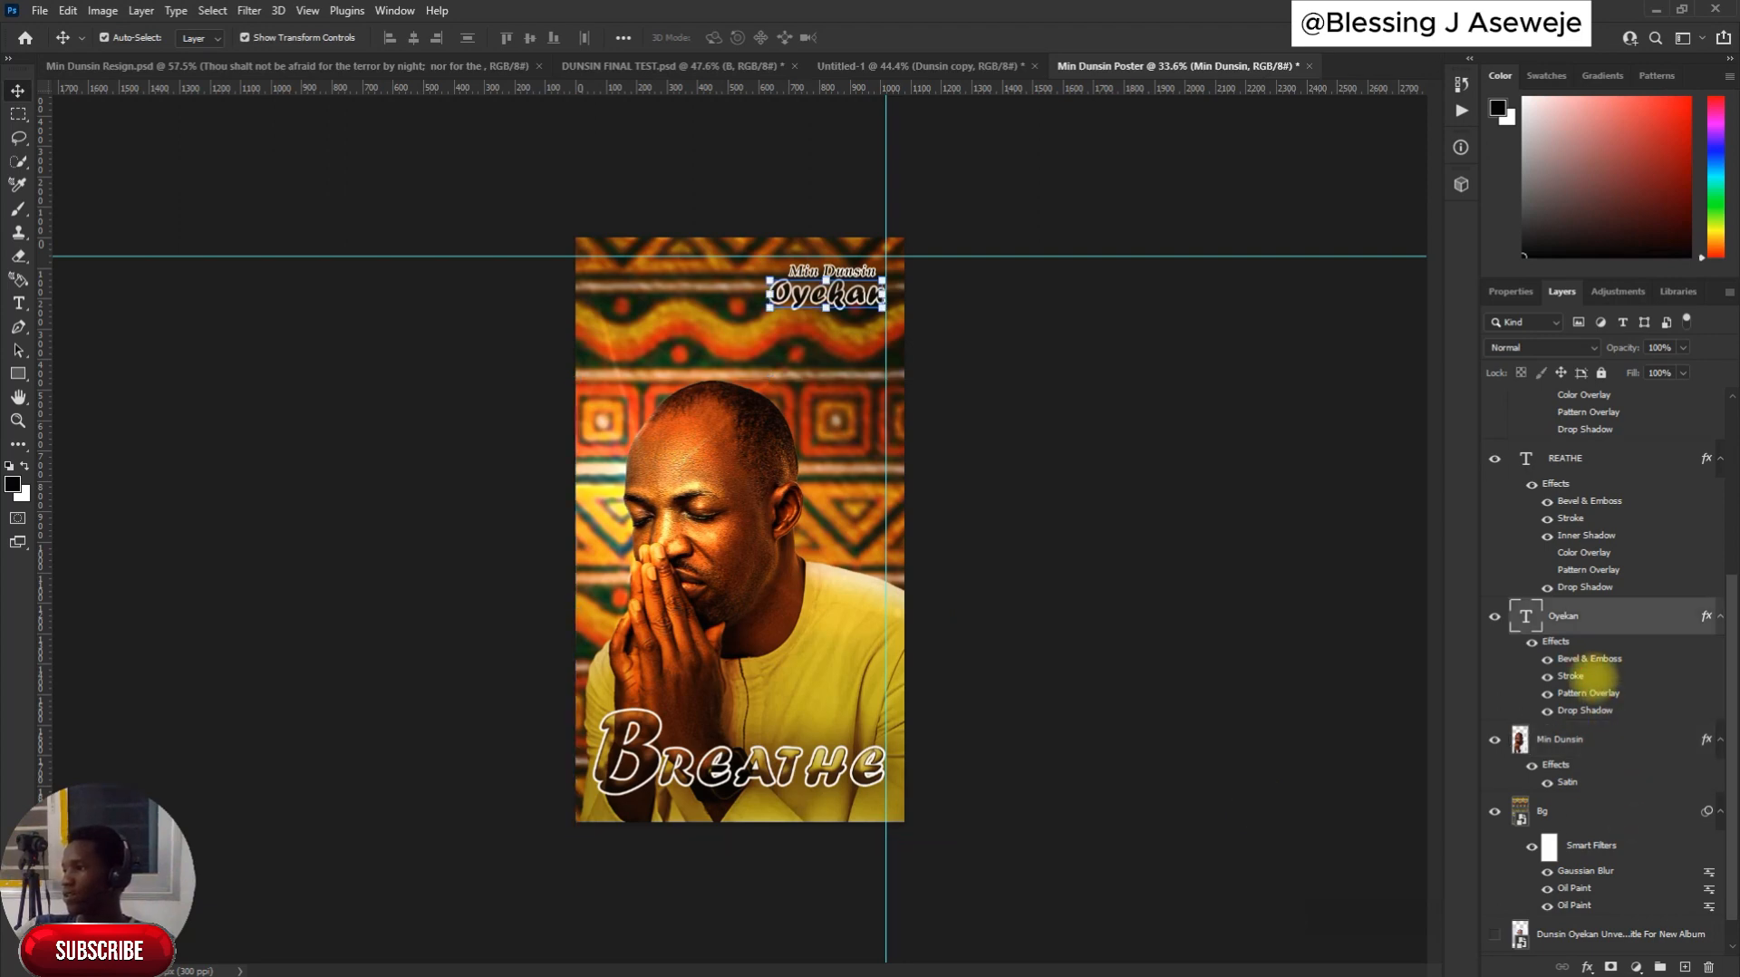
double_click(1600, 676)
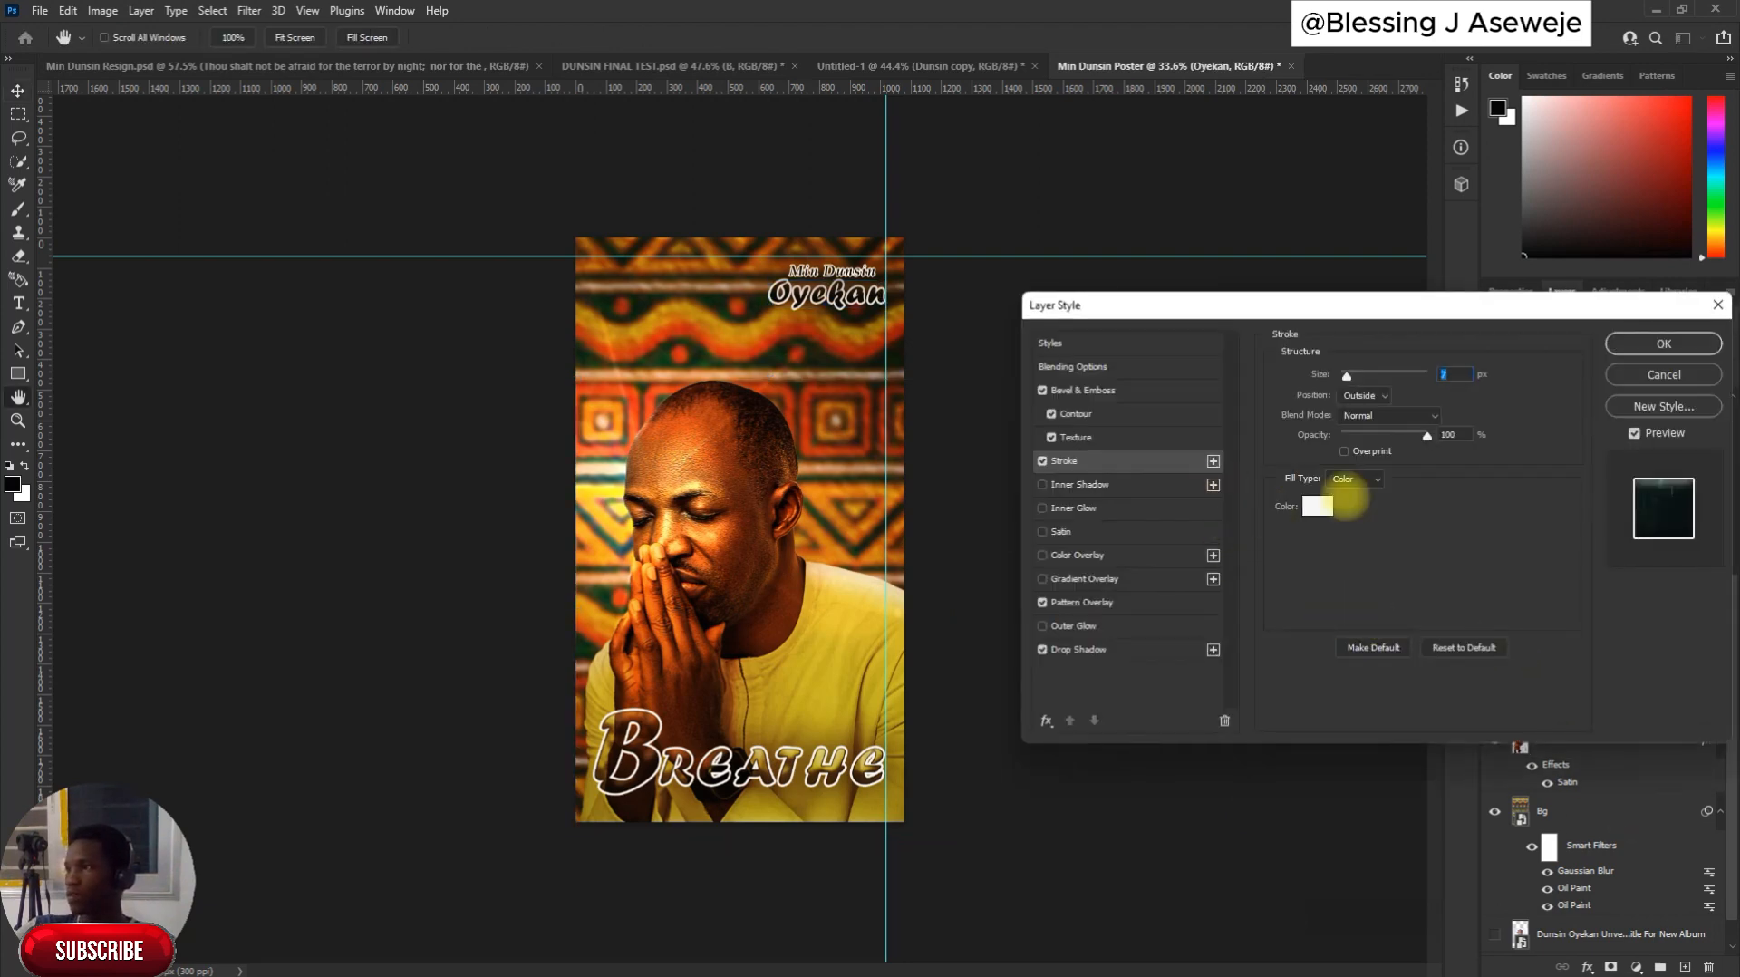
left_click(1641, 375)
Set the stroke size of the B text layer to 14 px and apply the layer style
scroll(1587, 780, "down", 1)
scroll(1589, 775, "up", 7)
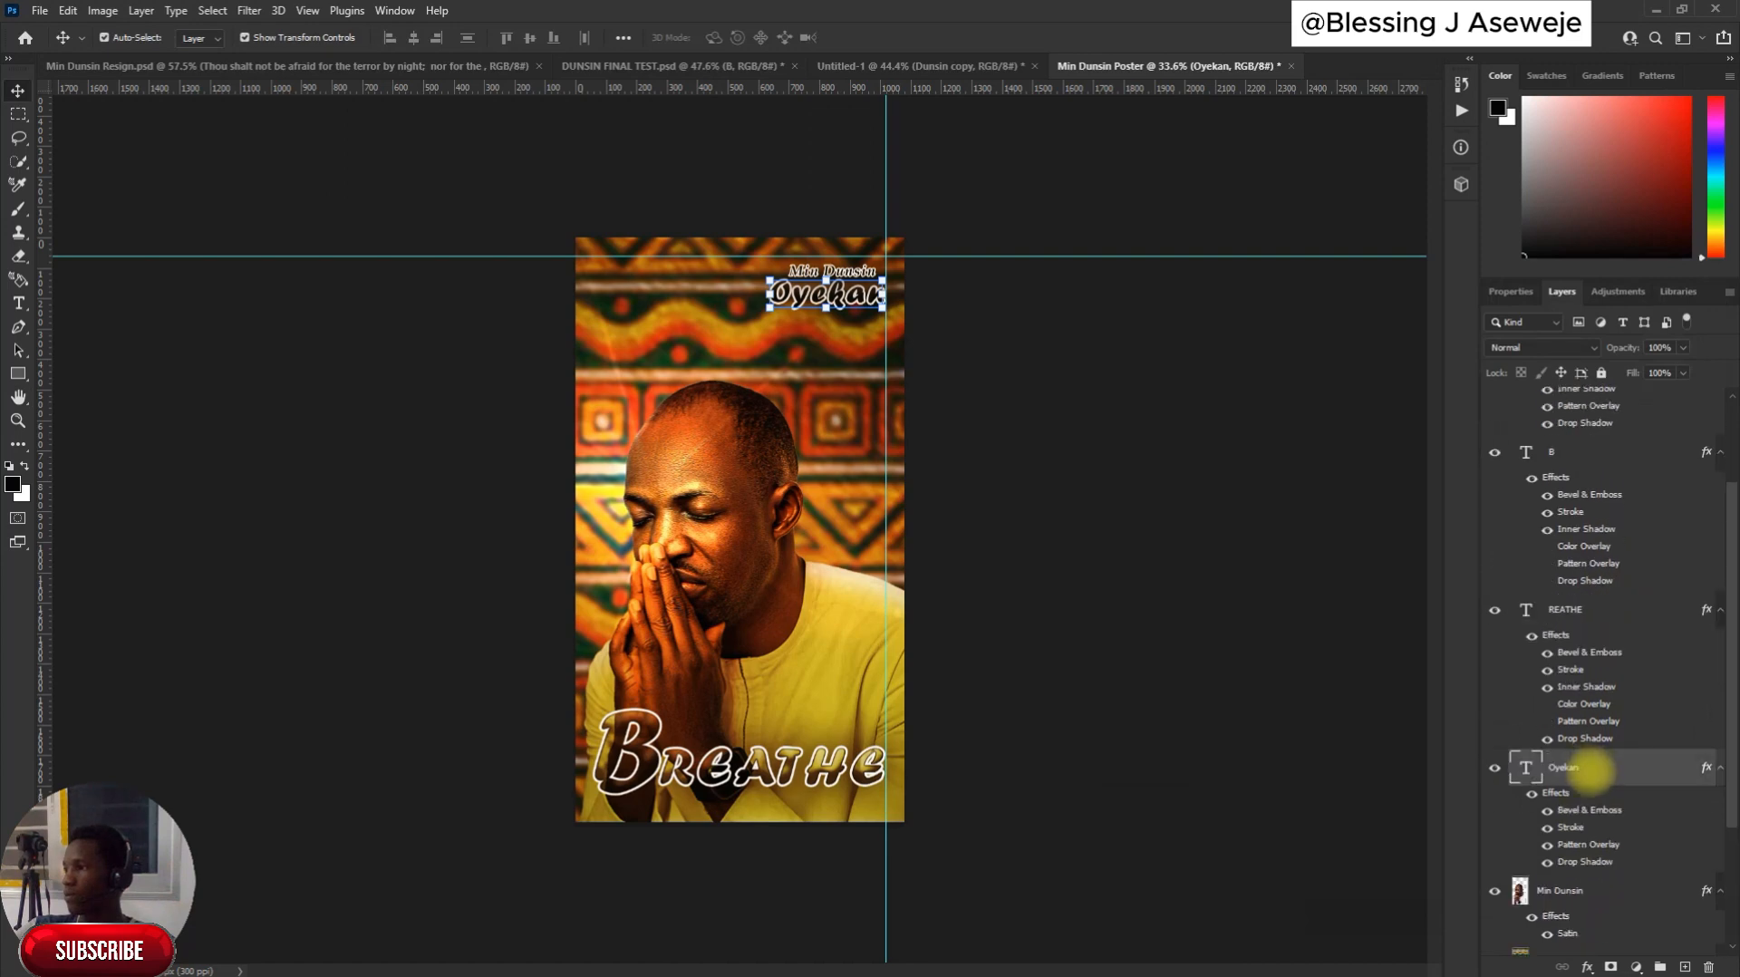
left_click(1583, 591)
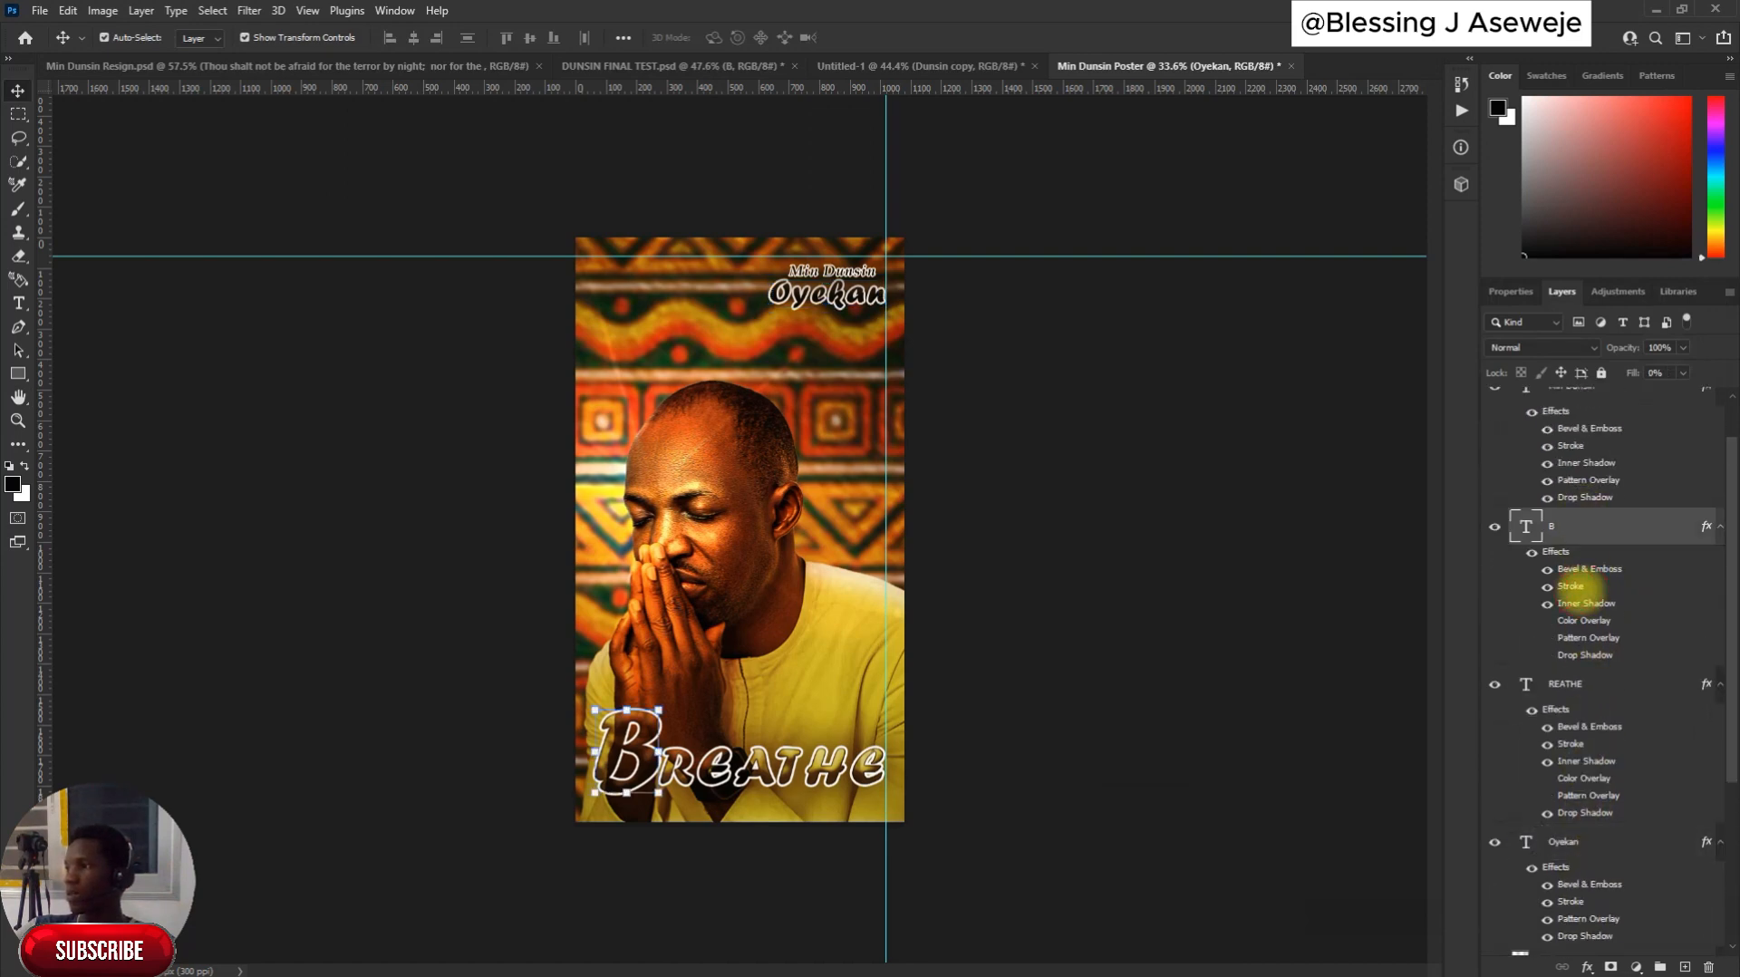
double_click(1570, 587)
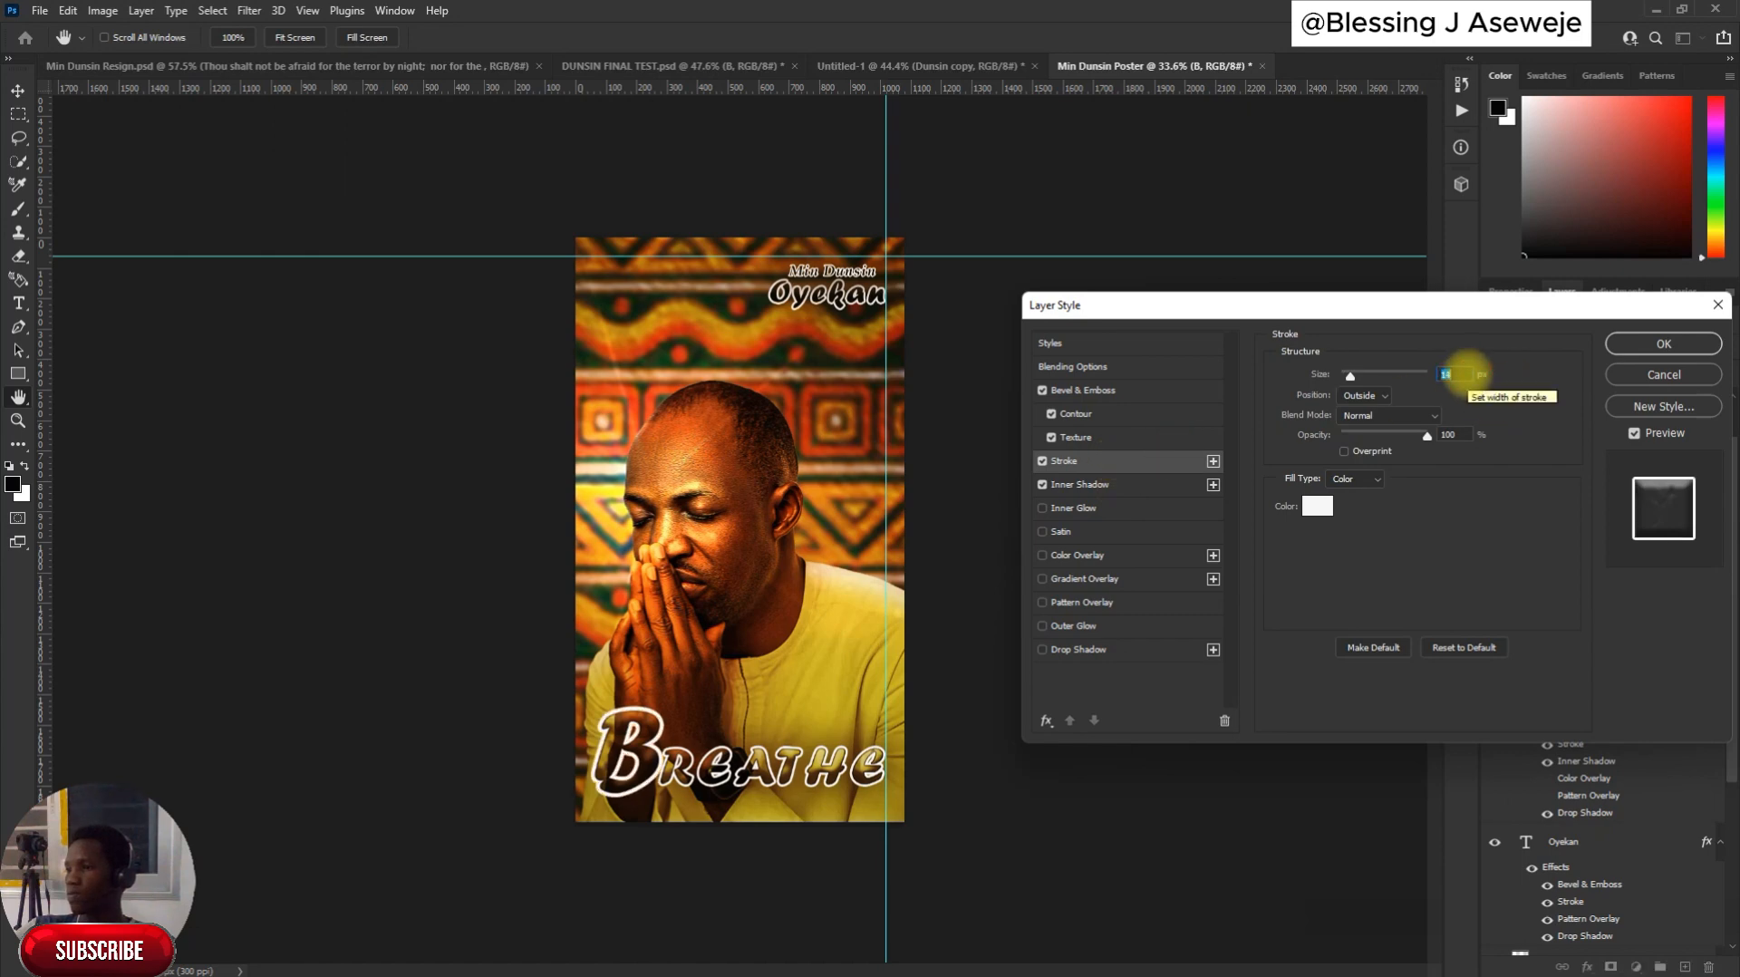
left_click(1664, 343)
scroll(1636, 526, "up", 2)
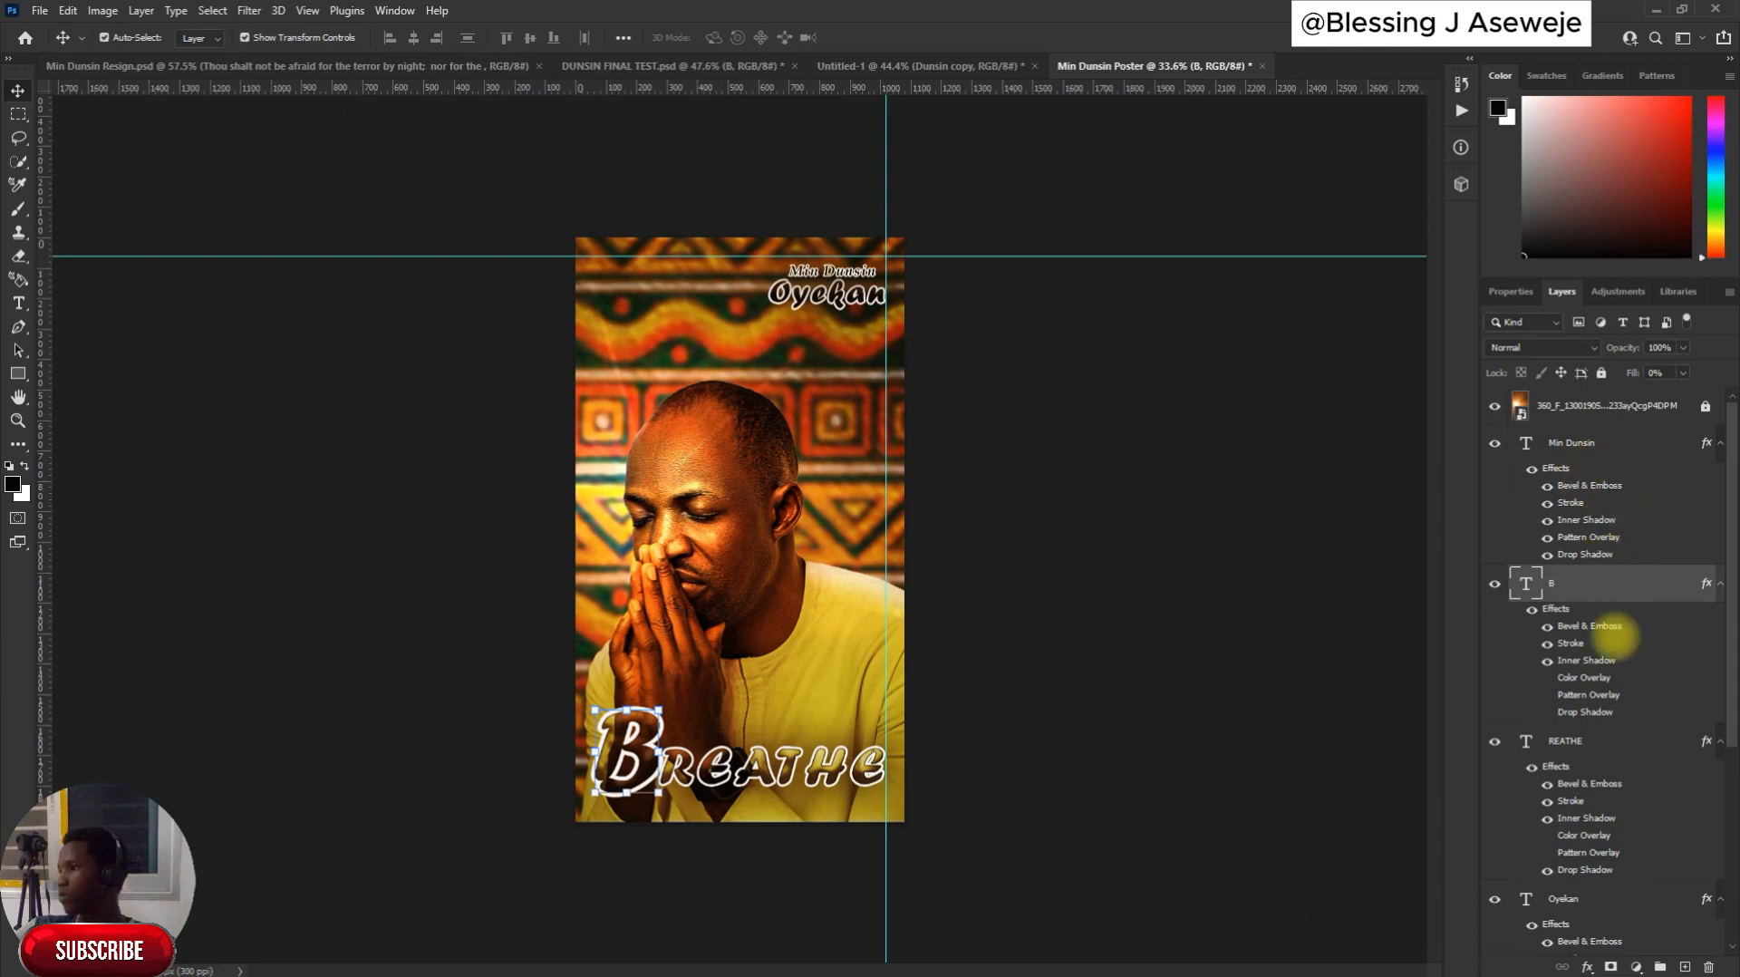
Set the stroke size of the REATHE text layer to 12 px and apply the layer style
left_click(1575, 756)
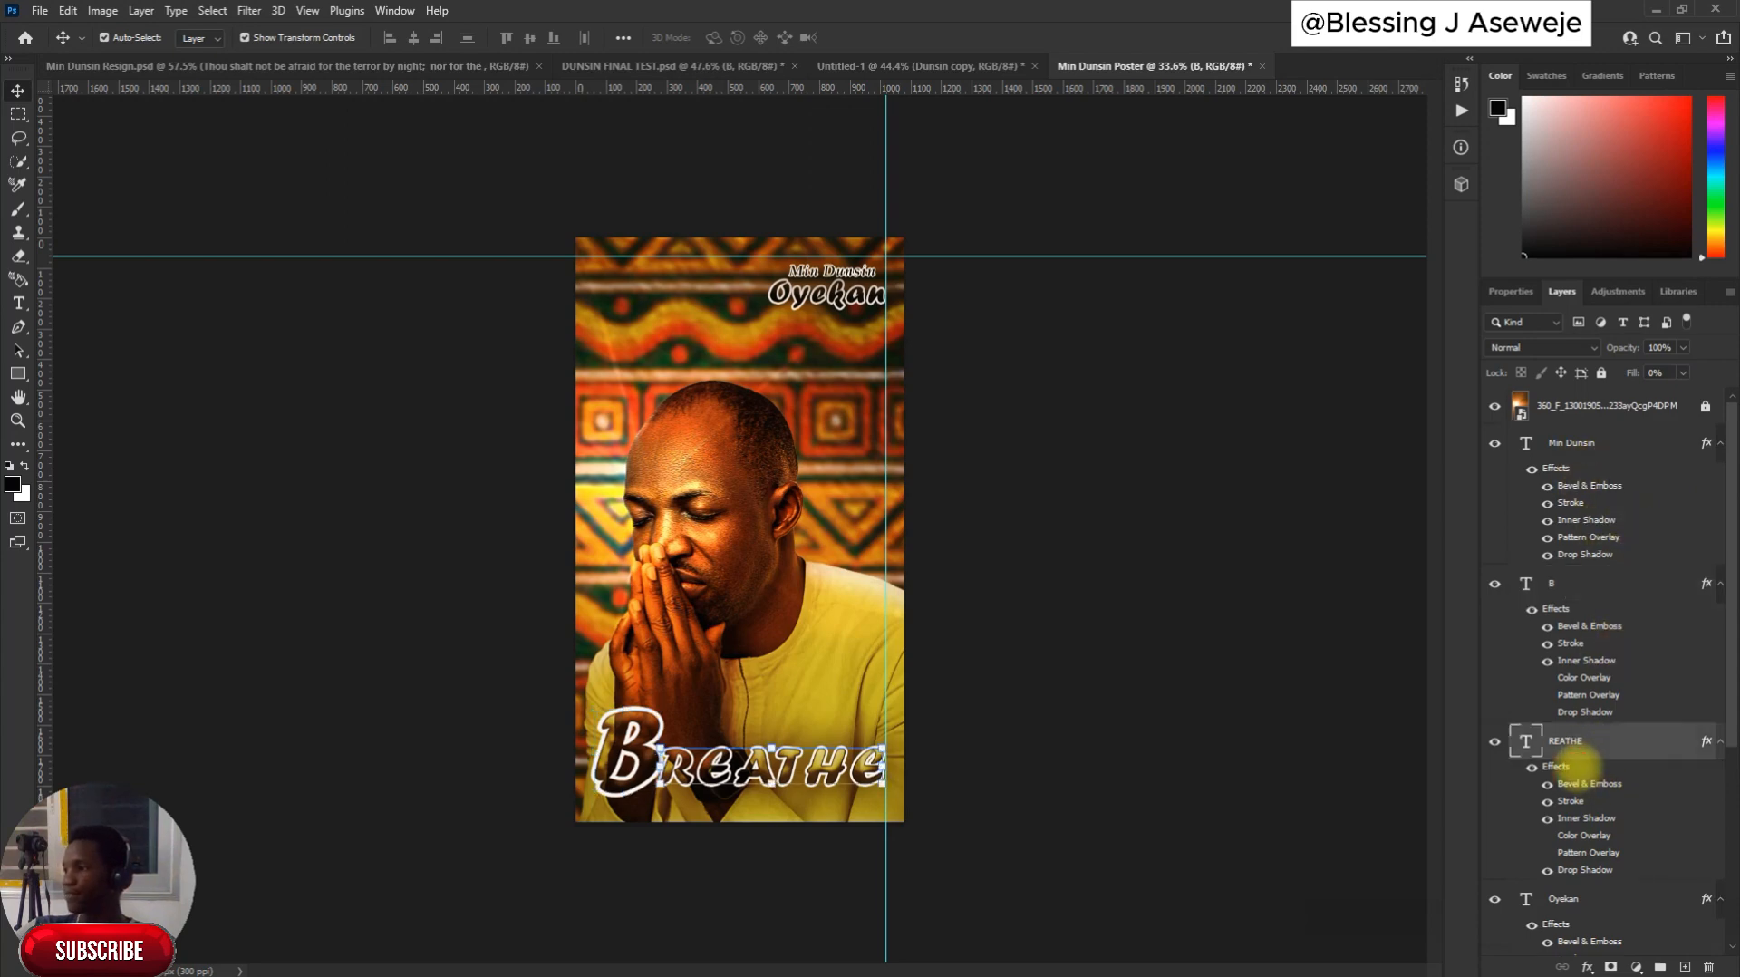
double_click(1558, 744)
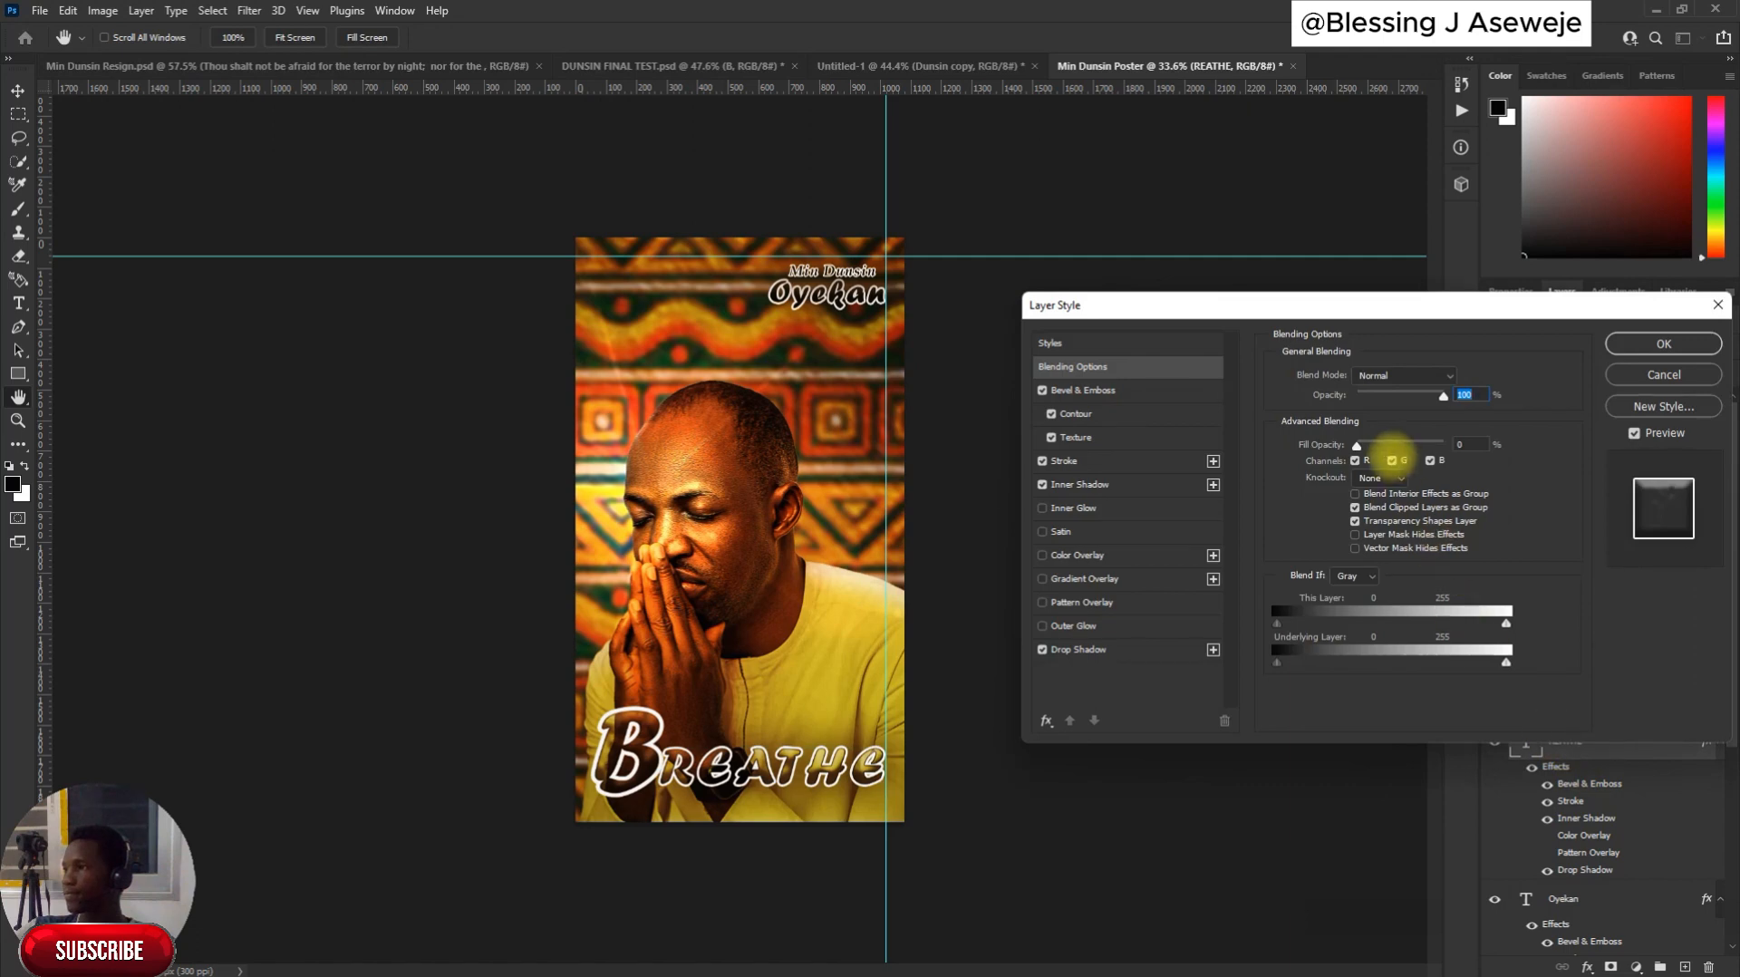
left_click(1107, 461)
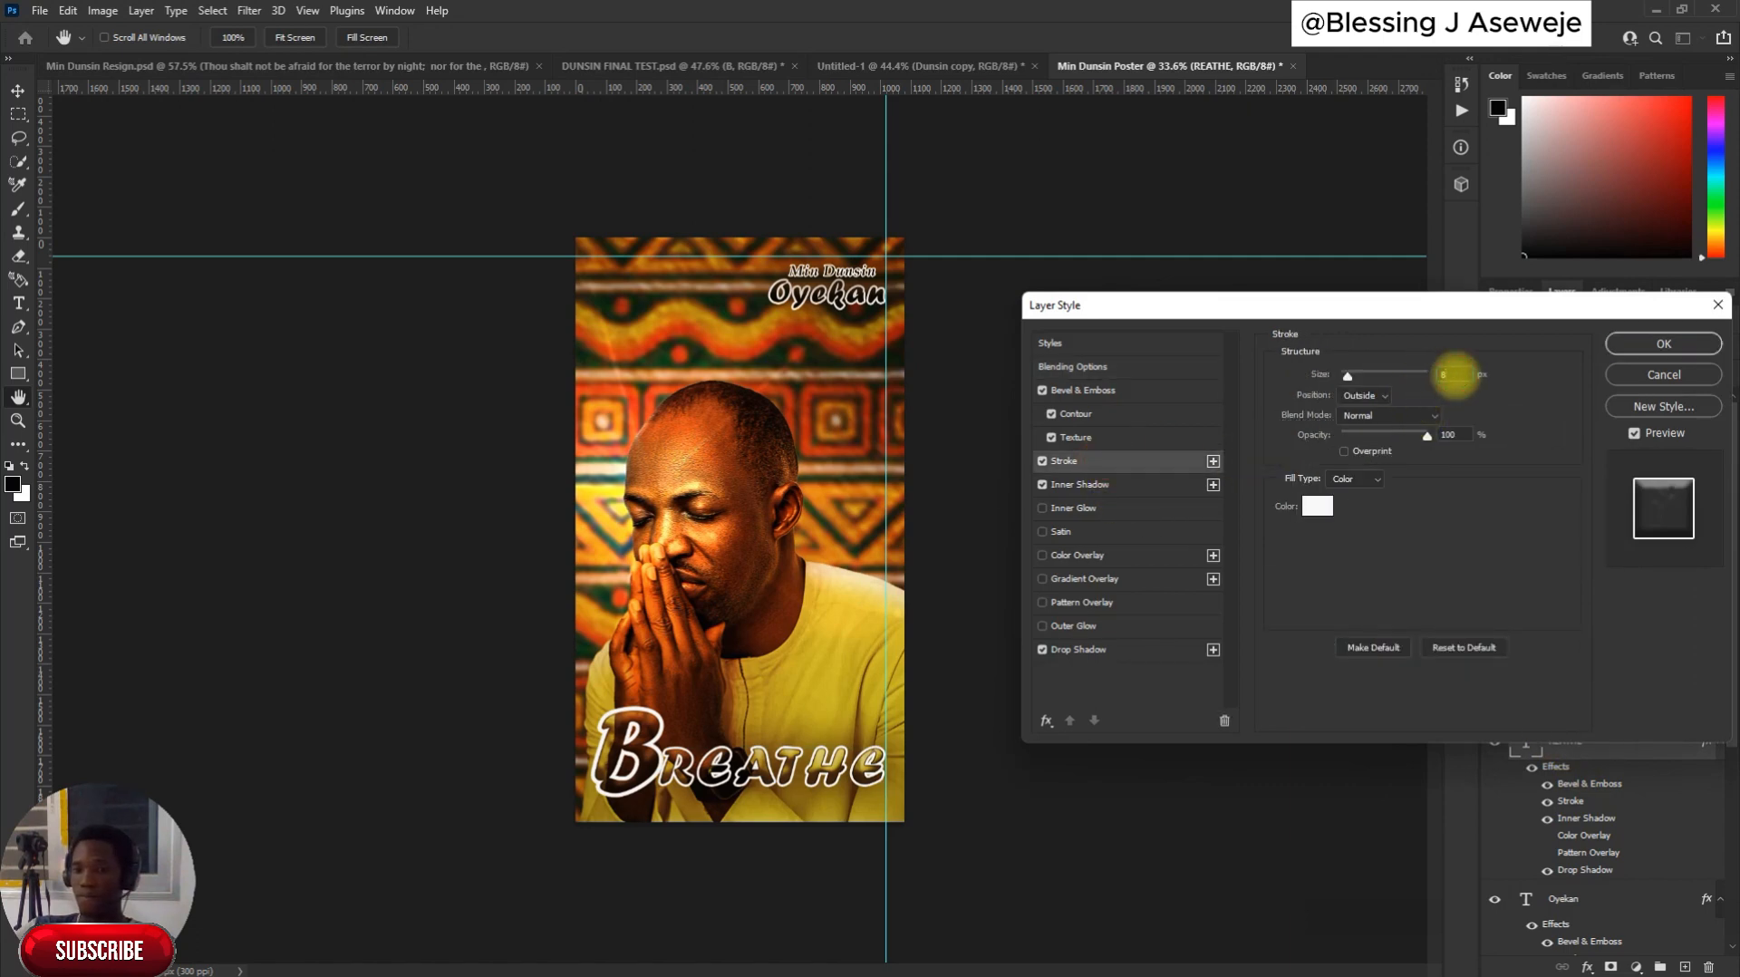
key("Up")
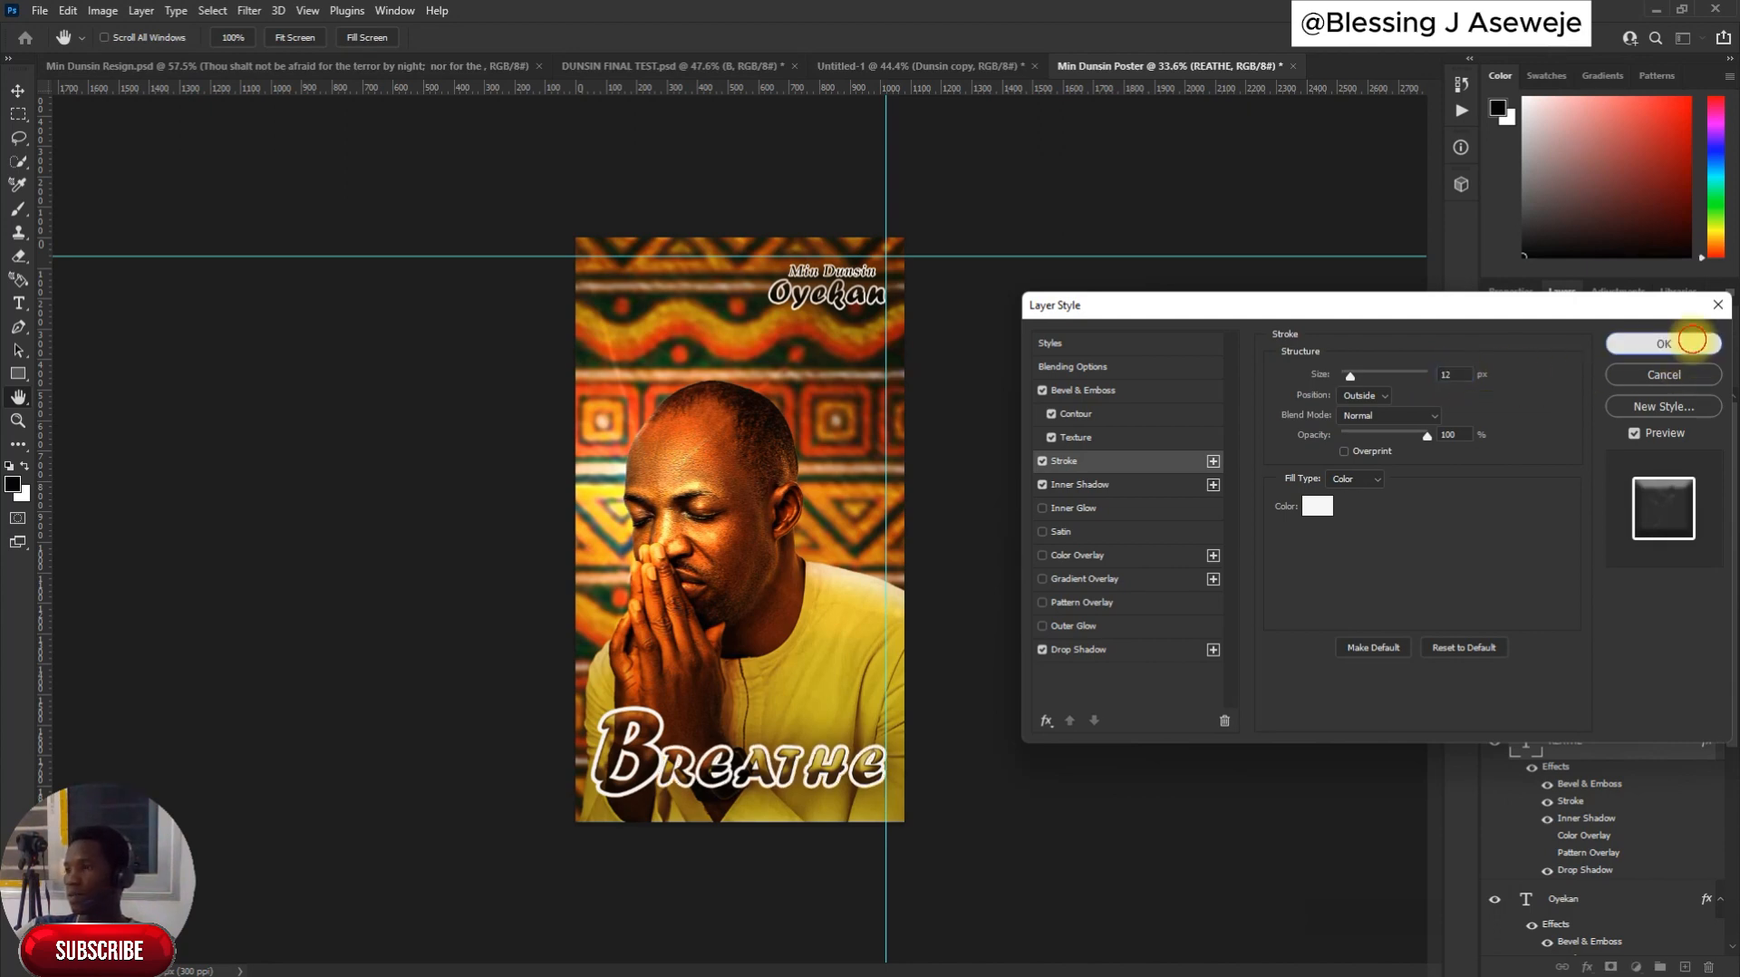
left_click(1664, 344)
Examine the BREATHE title's outline against the whole poster composition with no layer selected
left_click(1104, 574)
key("ctrl+minus")
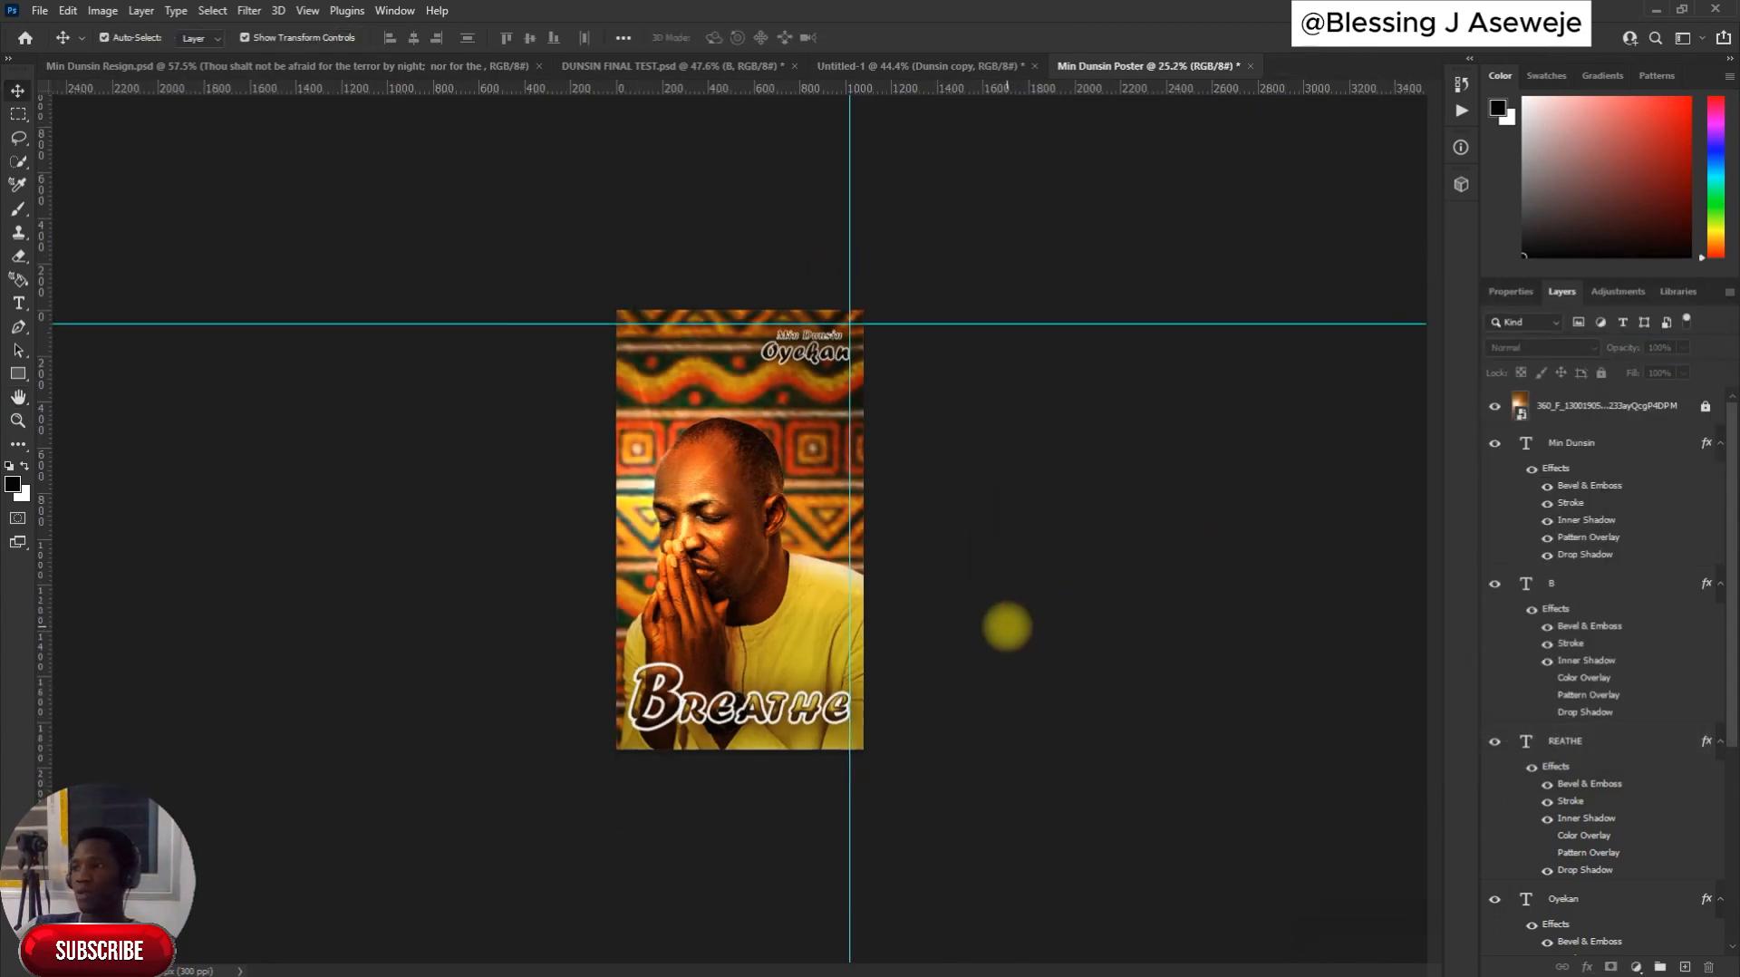
scroll(1002, 603, "up", 5)
scroll(989, 429, "down", 3)
scroll(917, 355, "up", 2)
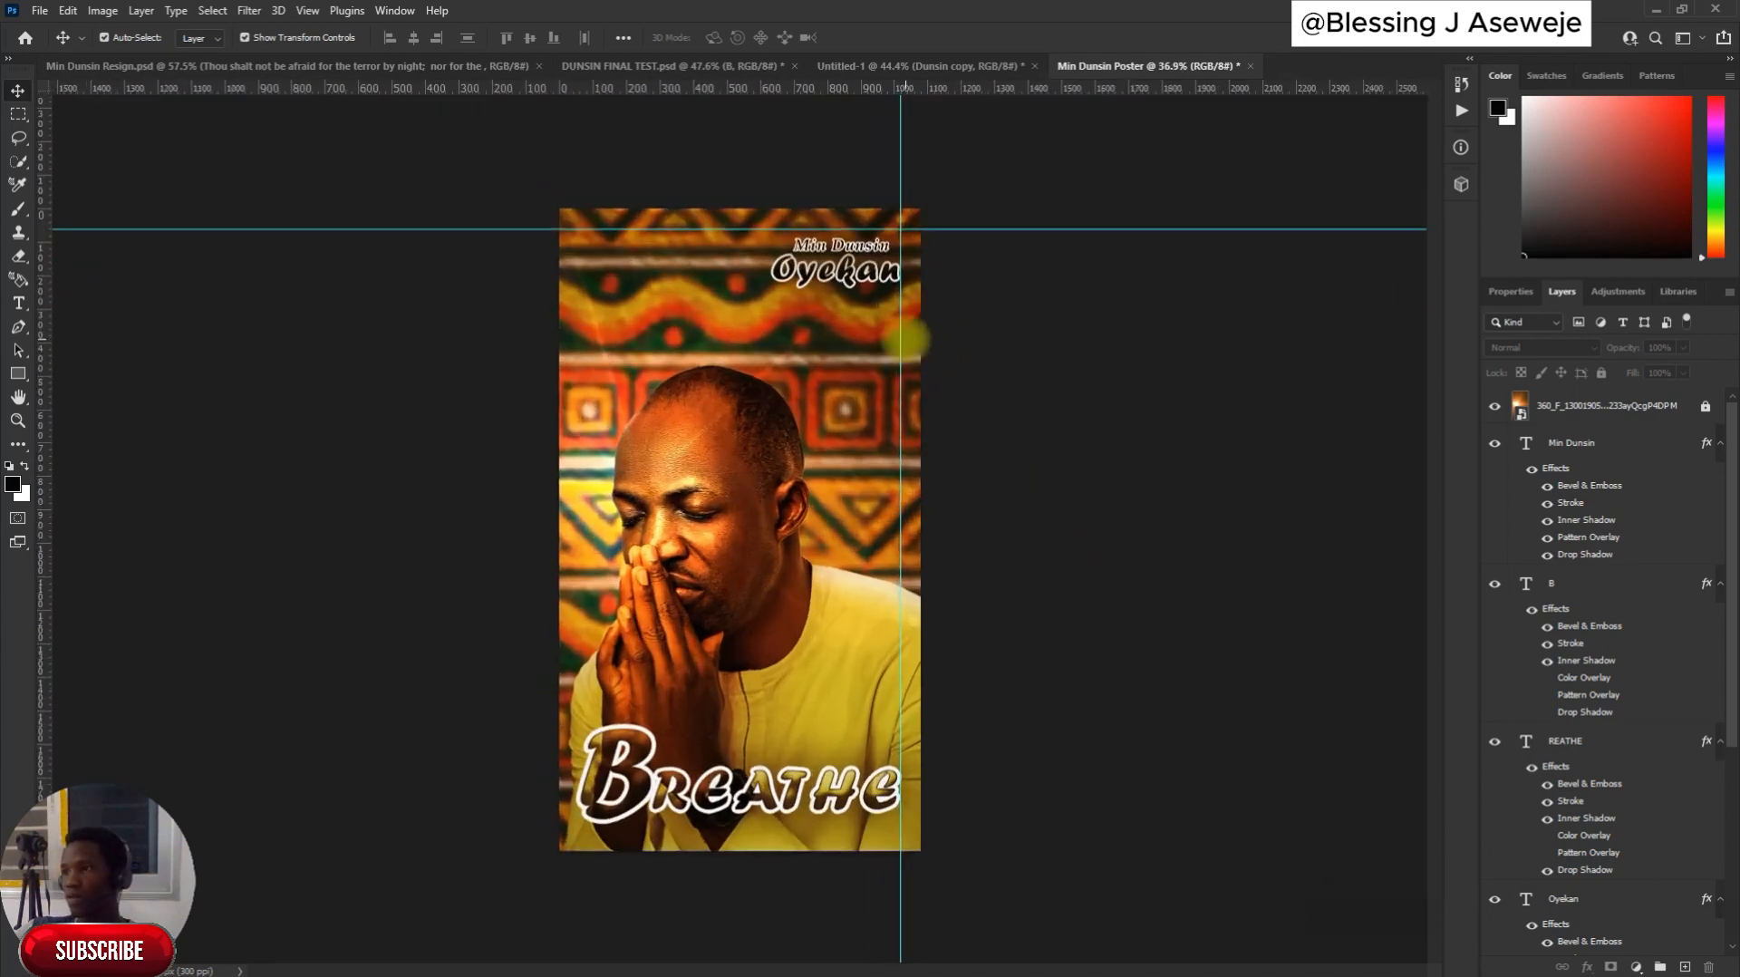
scroll(907, 340, "up", 1)
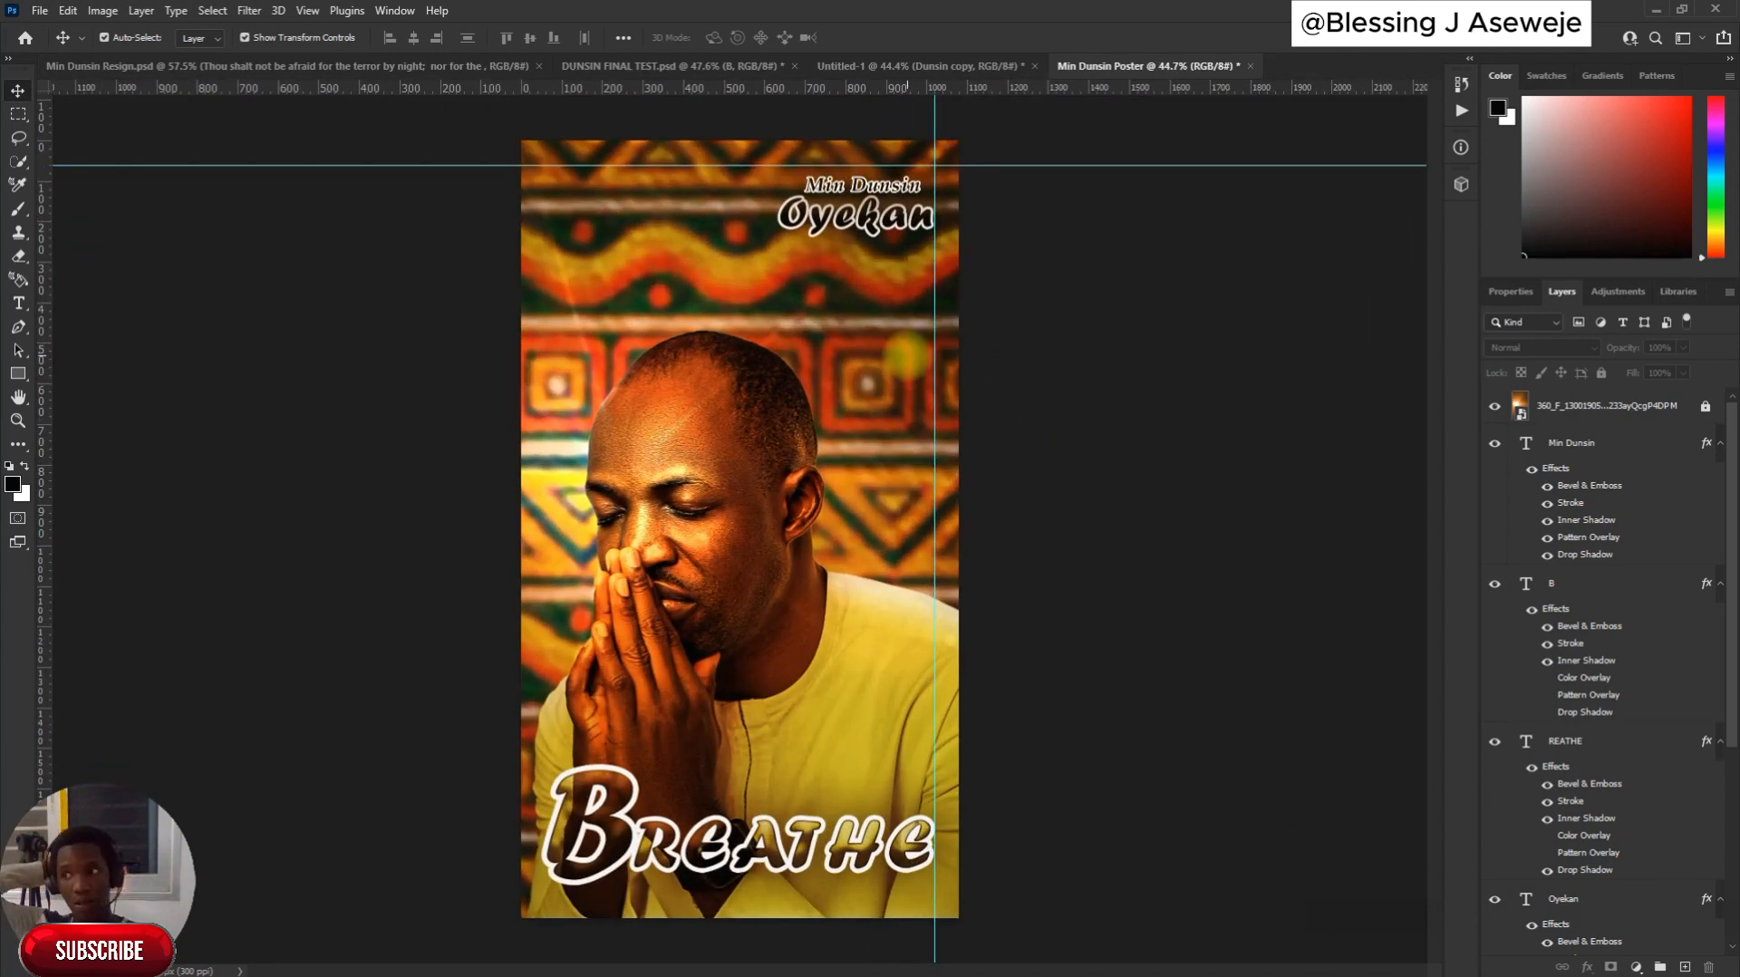
scroll(775, 435, "down", 3)
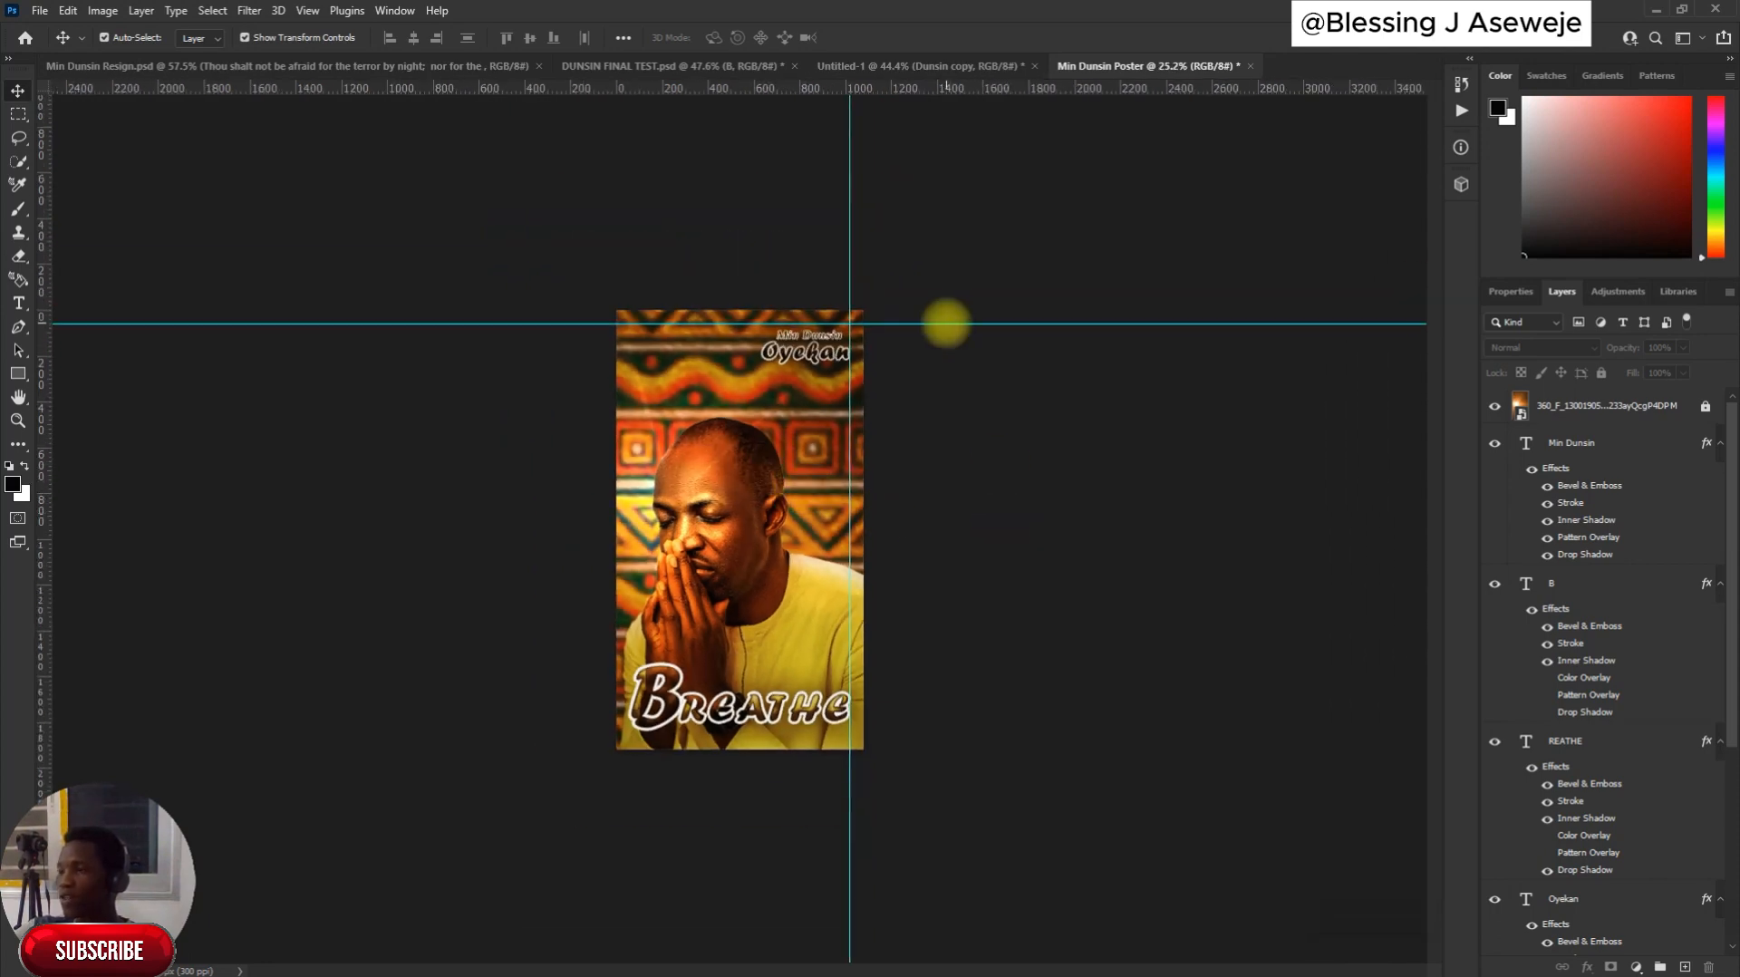
scroll(761, 471, "up", 2)
scroll(762, 490, "down", 2)
scroll(759, 533, "up", 2)
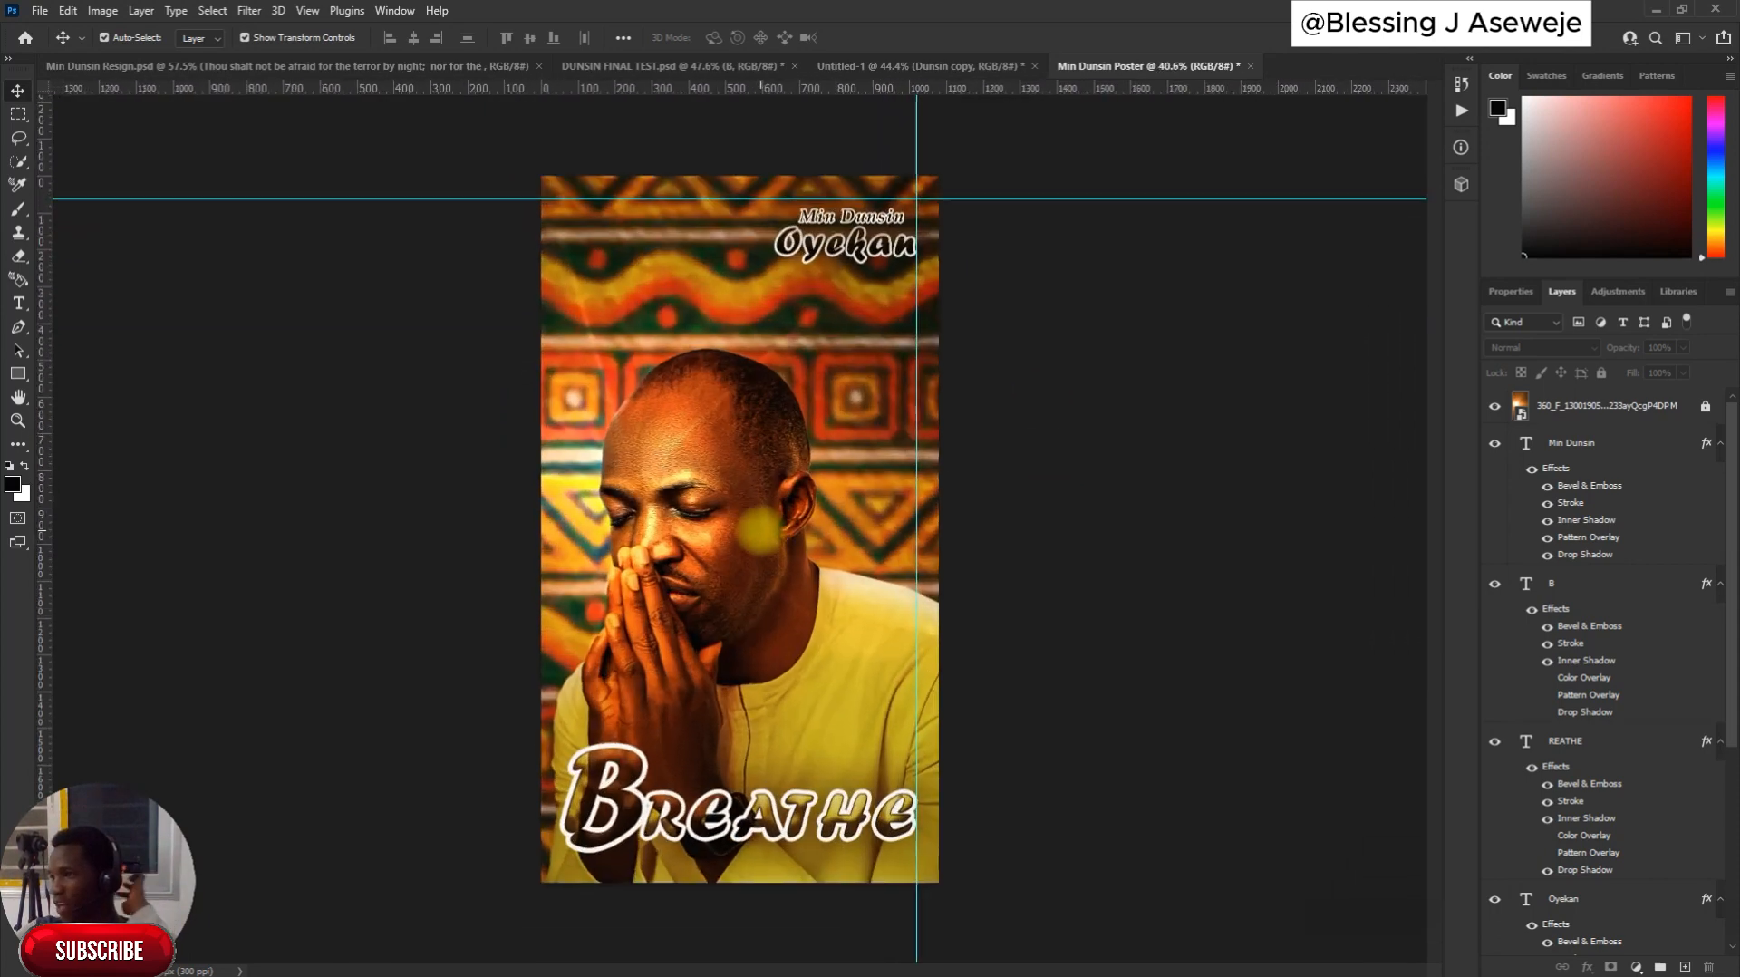
Open the Camera Raw filter on the praying man's photo layer and set the sharpening to 50
scroll(1595, 634, "down", 5)
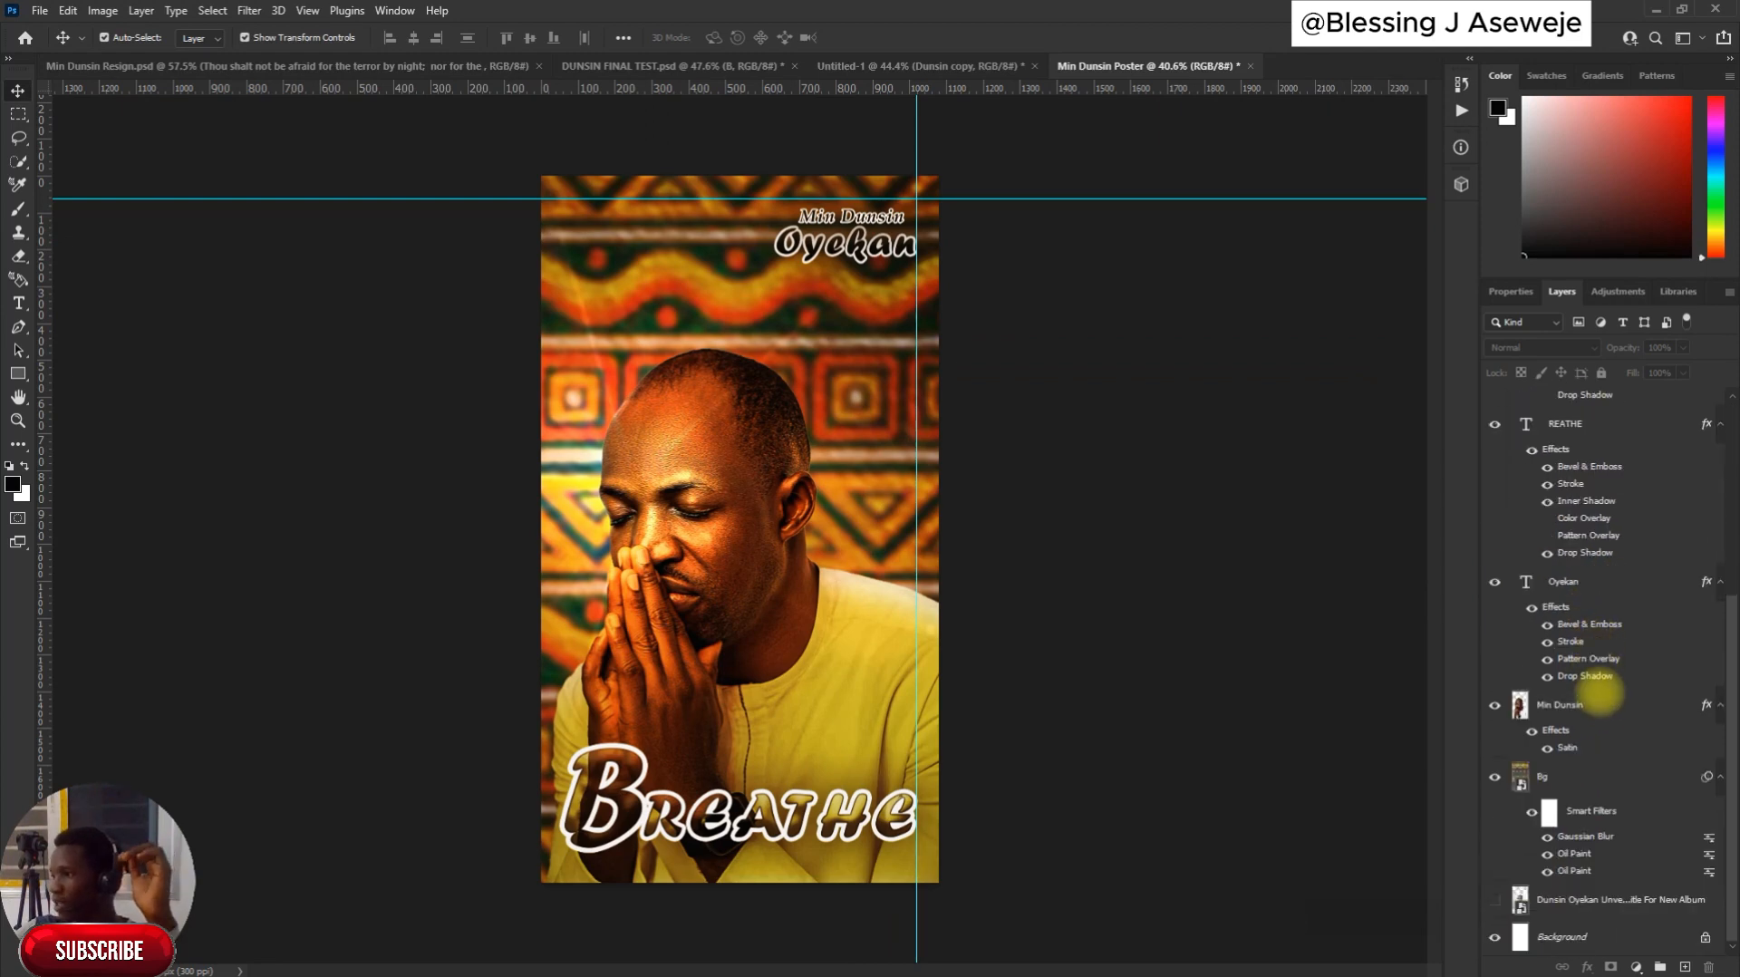
left_click(1601, 704)
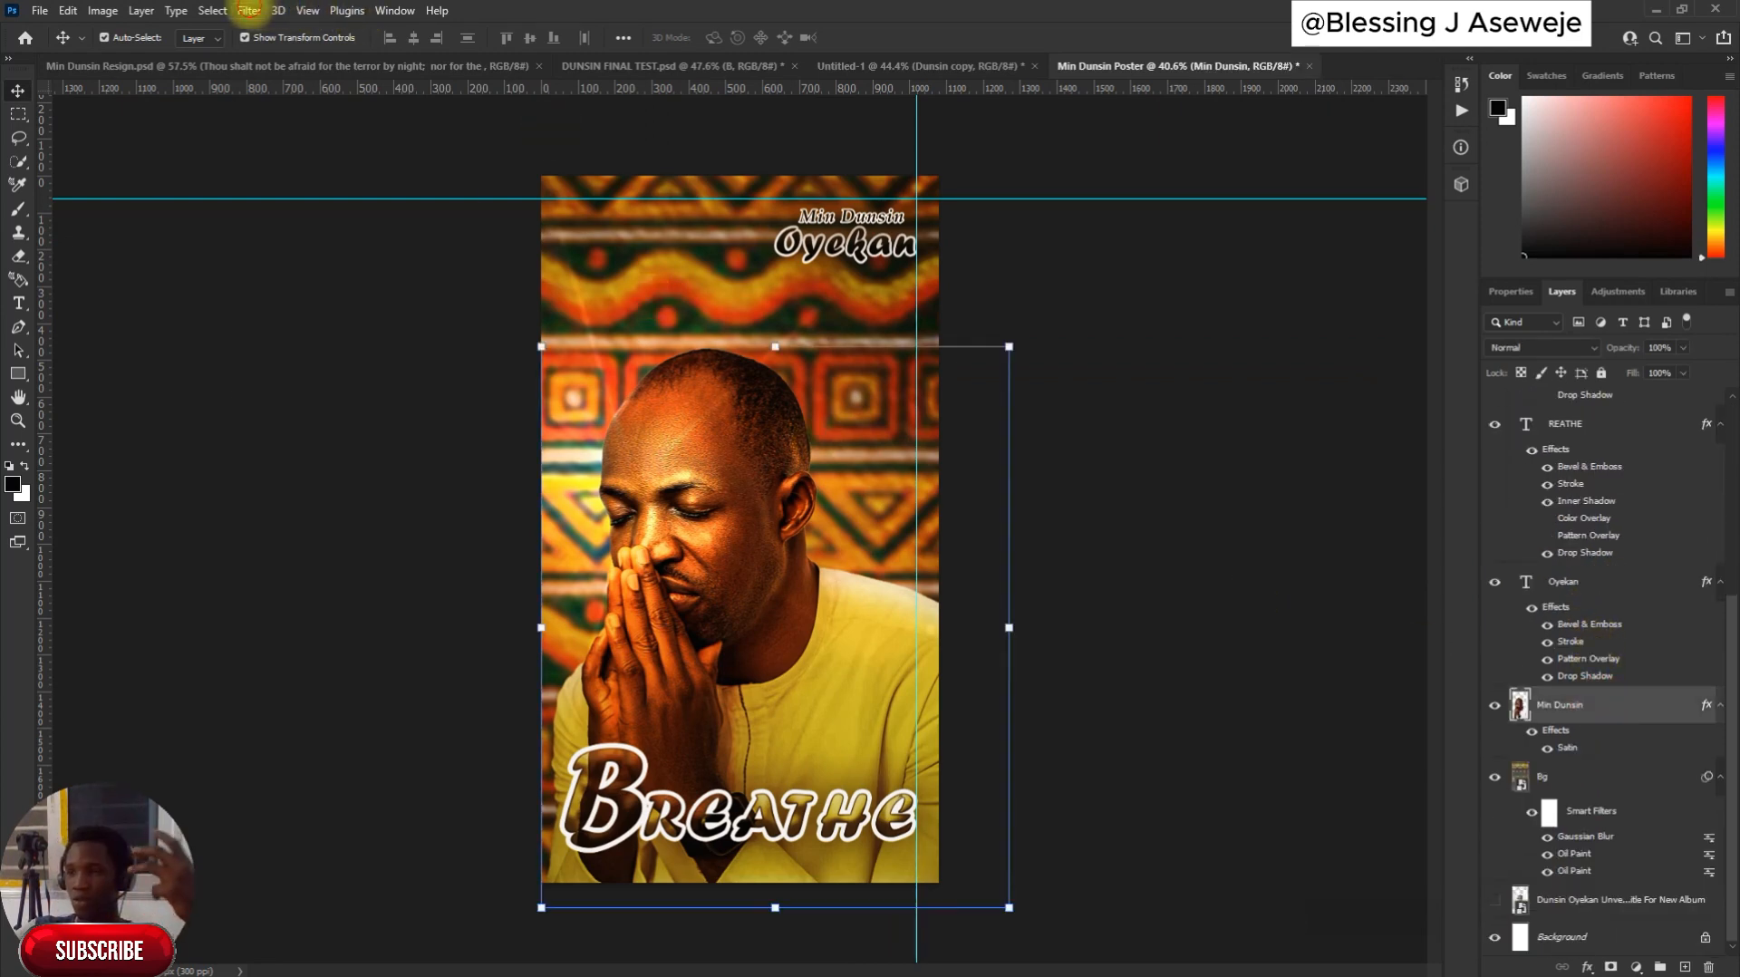
left_click(248, 10)
left_click(299, 138)
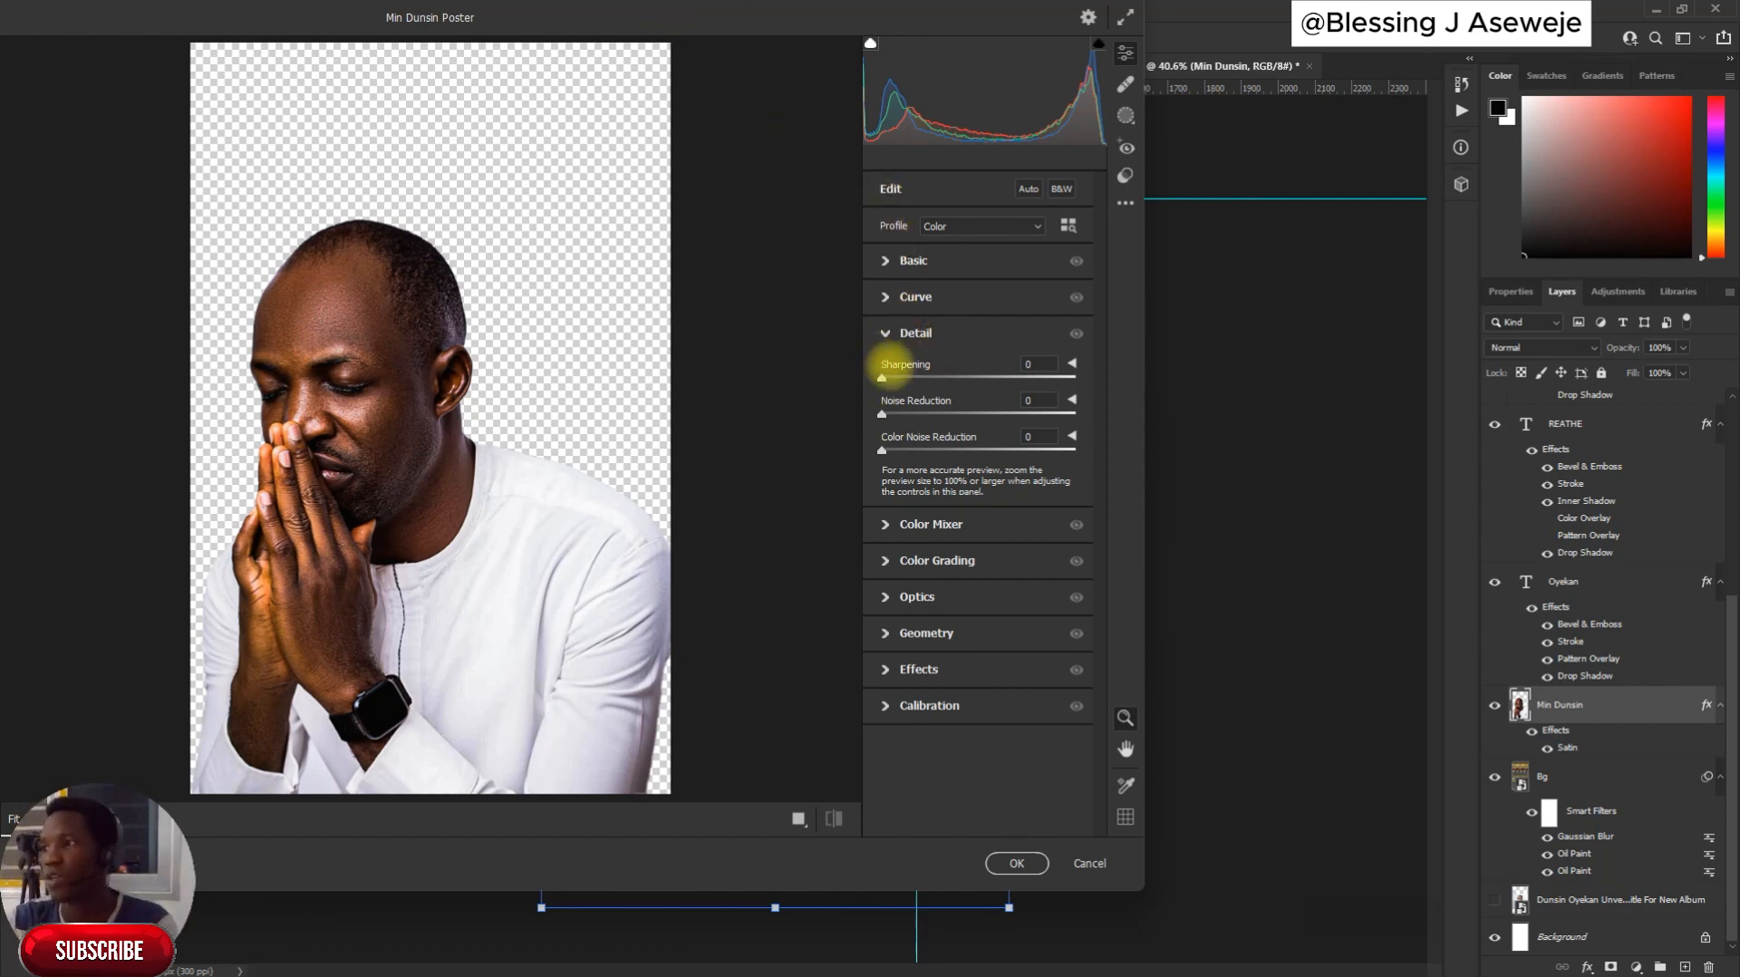
left_click_drag(887, 377, 943, 377)
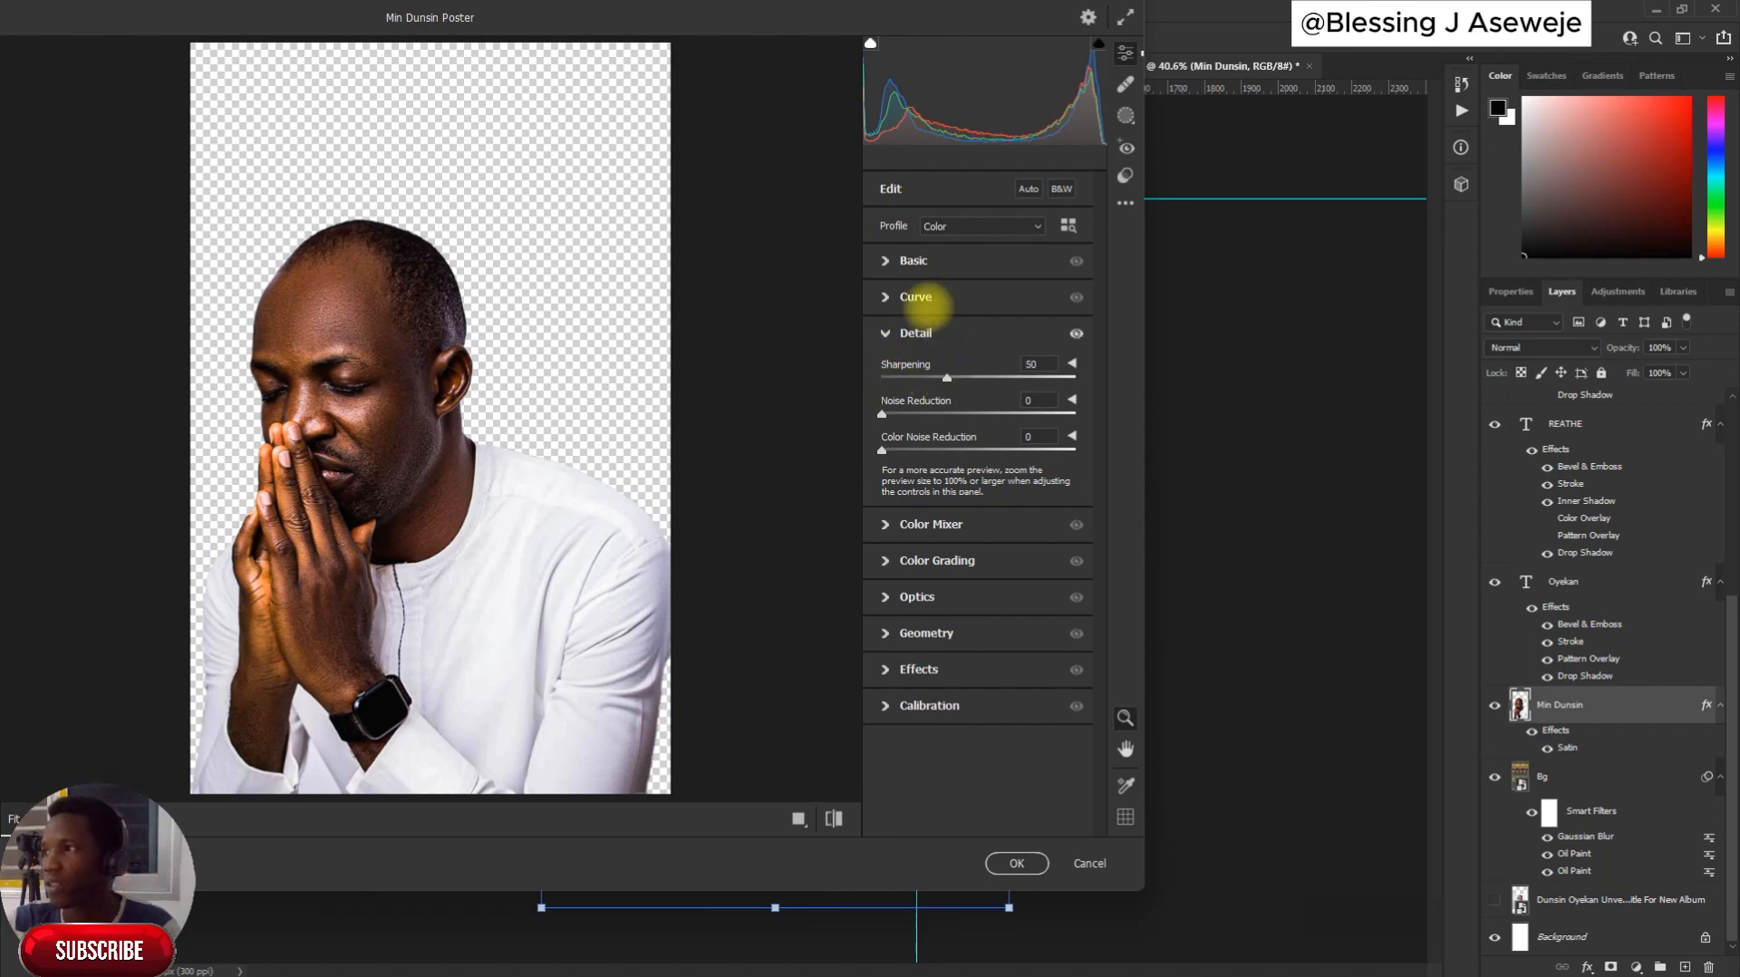
Set the photo's texture to +88, clarity to +36 and contrast to +21, and apply the Camera Raw filter
left_click(943, 263)
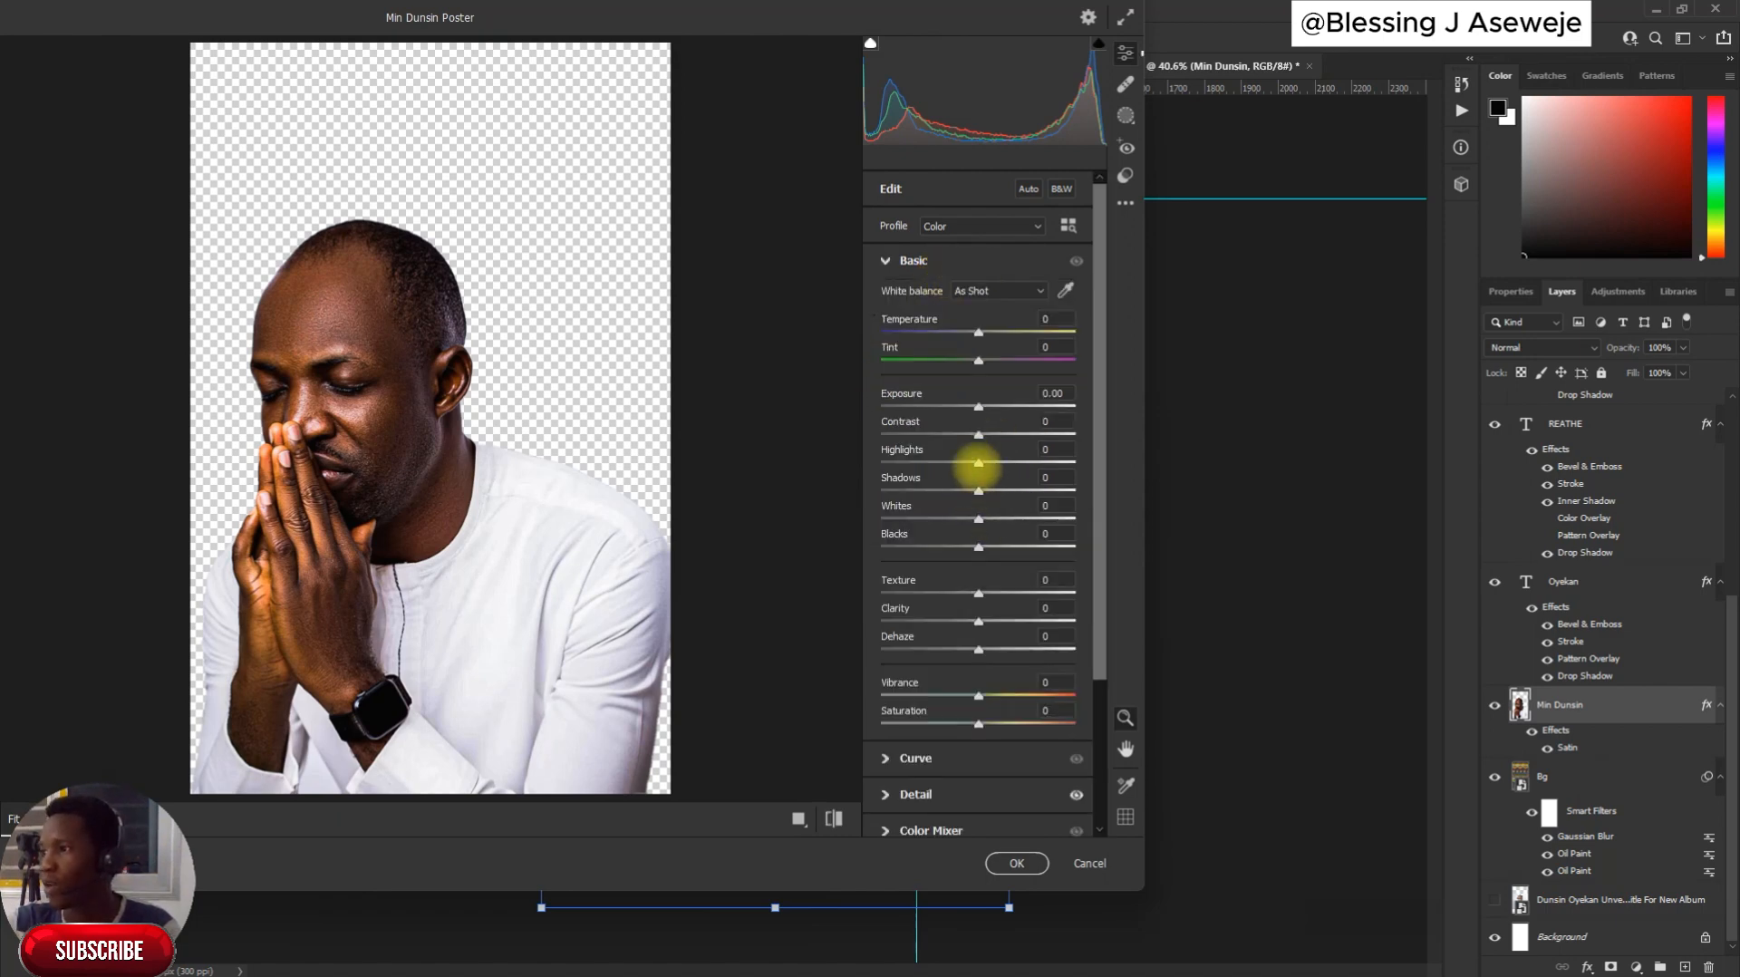
left_click_drag(978, 593, 1025, 622)
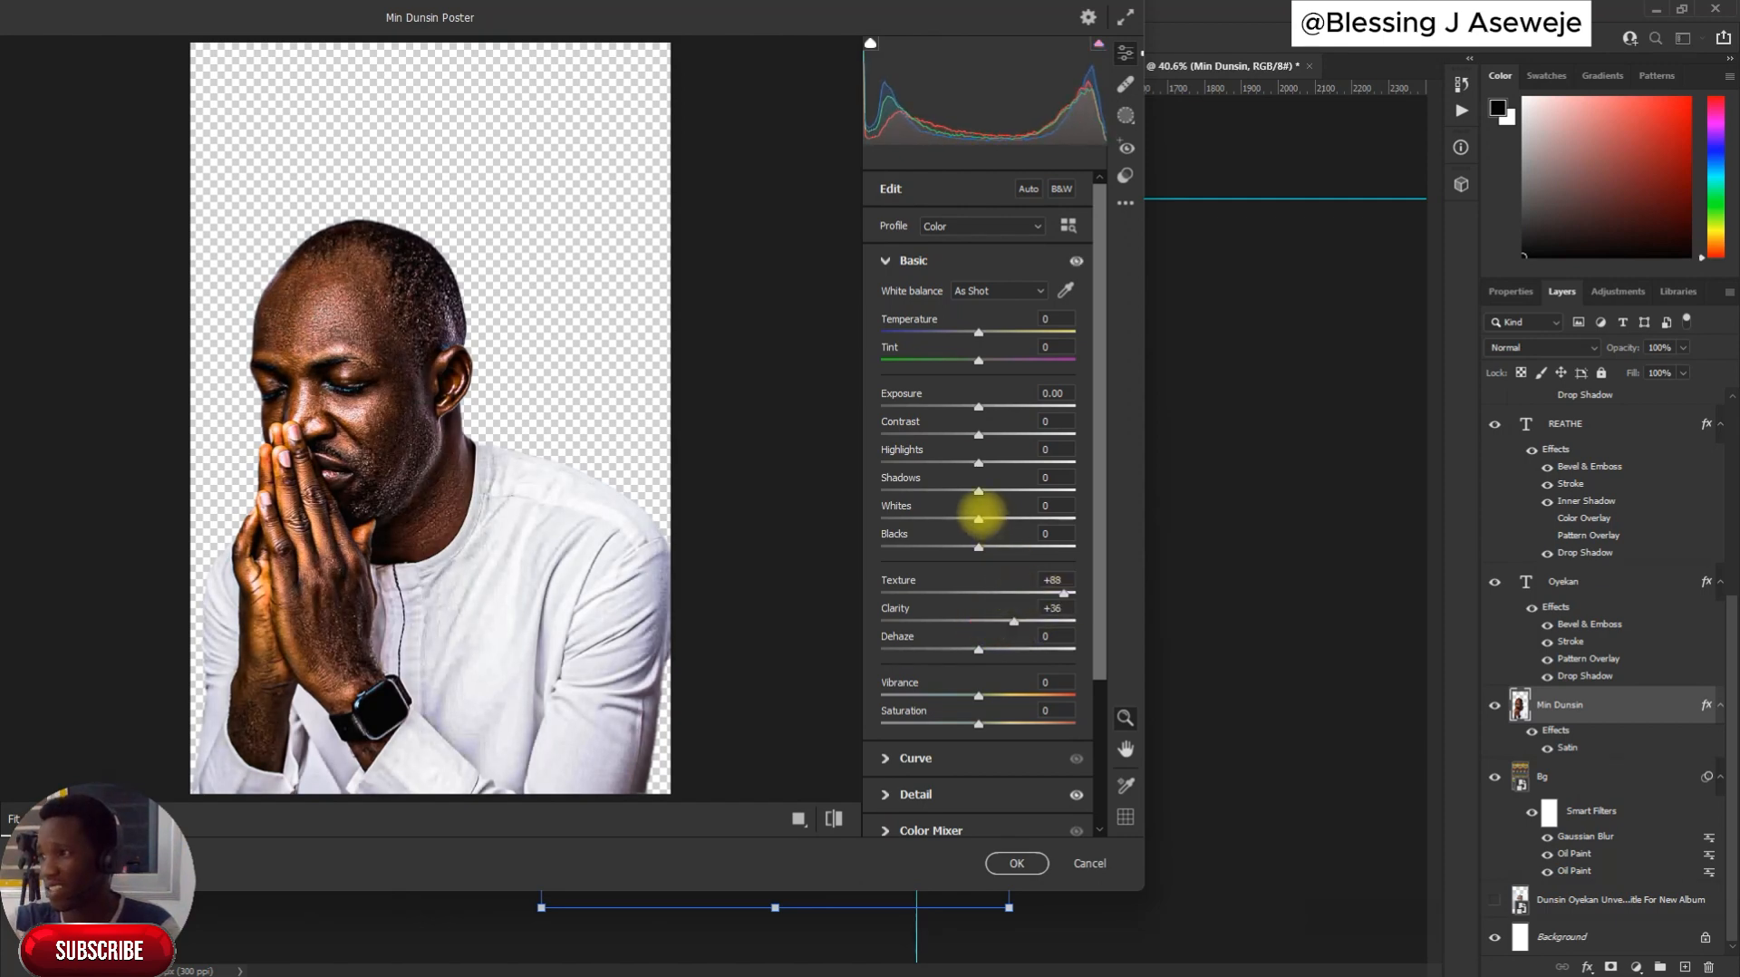
left_click_drag(979, 435, 995, 436)
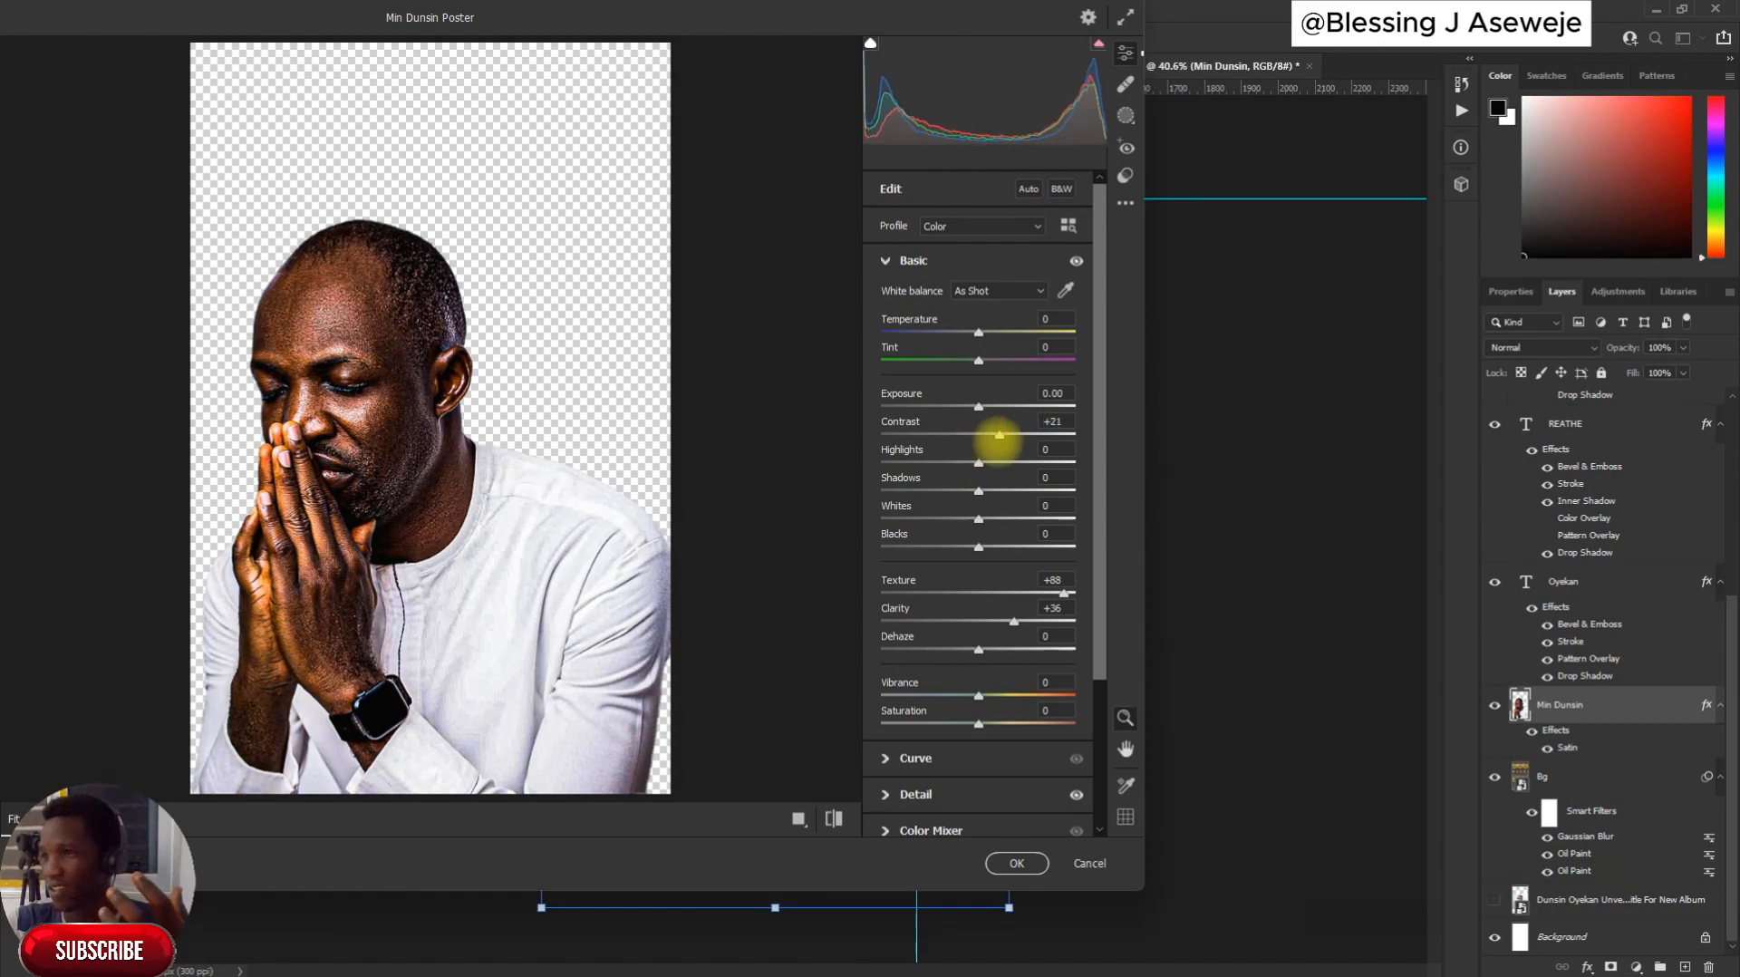
left_click(1016, 862)
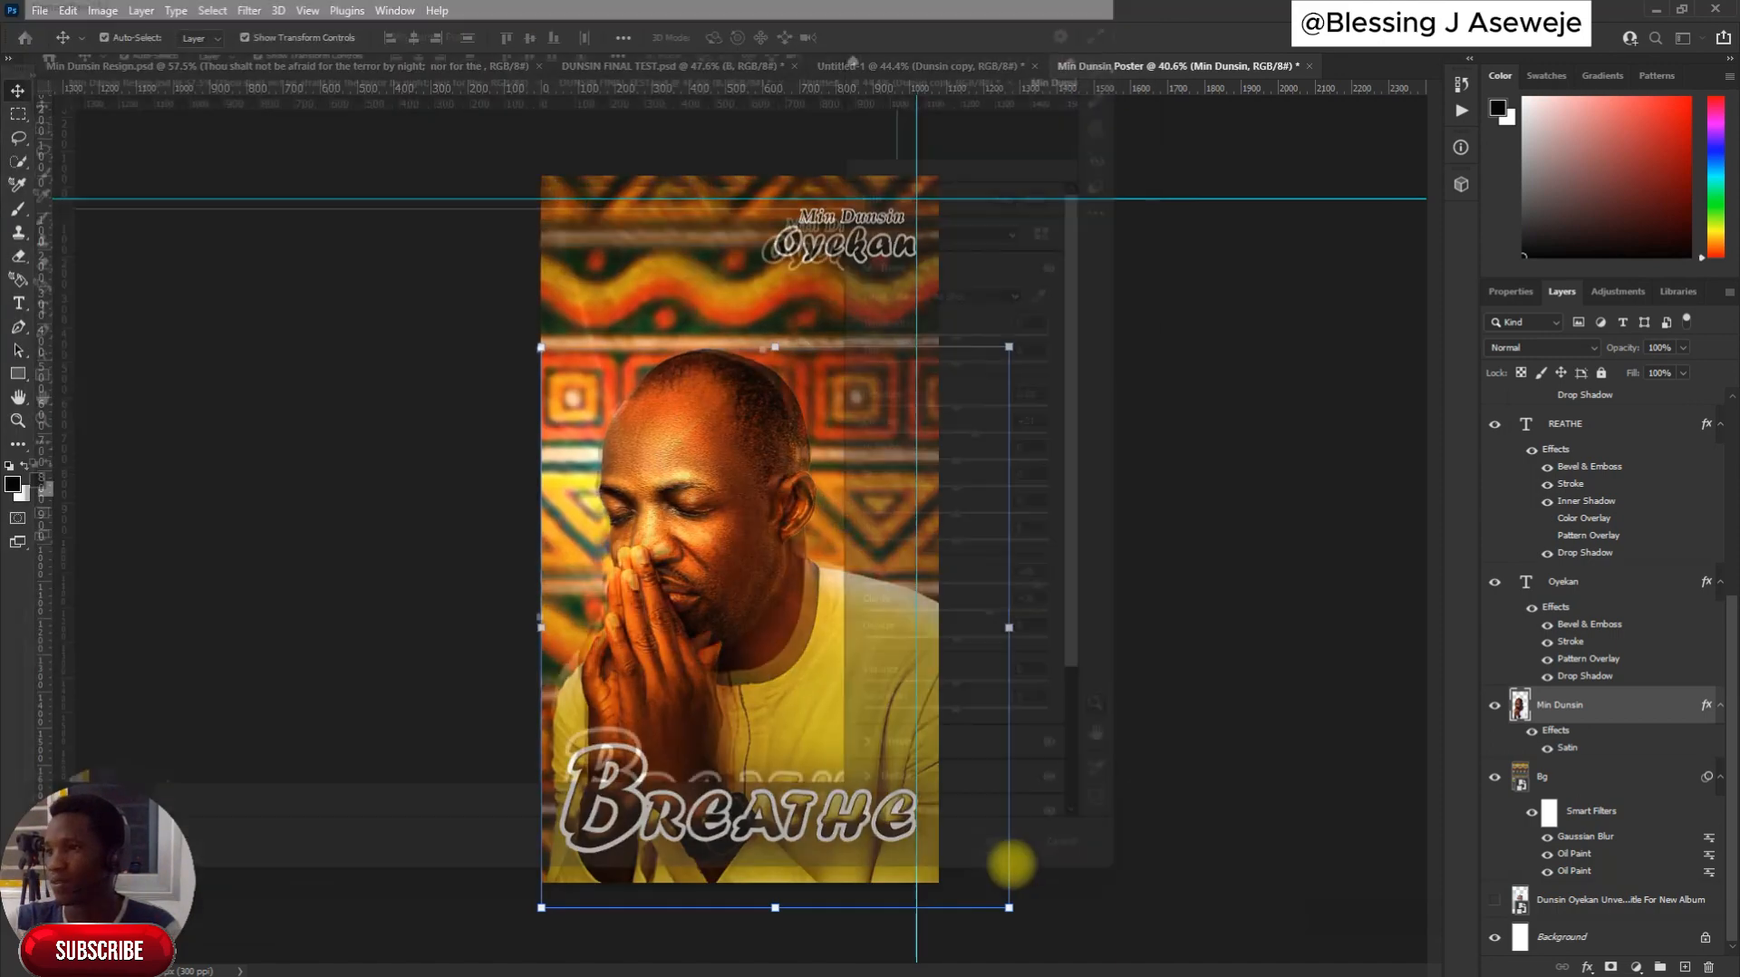
Examine the sharpened, textured photo within the whole poster, both close up and at reduced size
key("ctrl+minus")
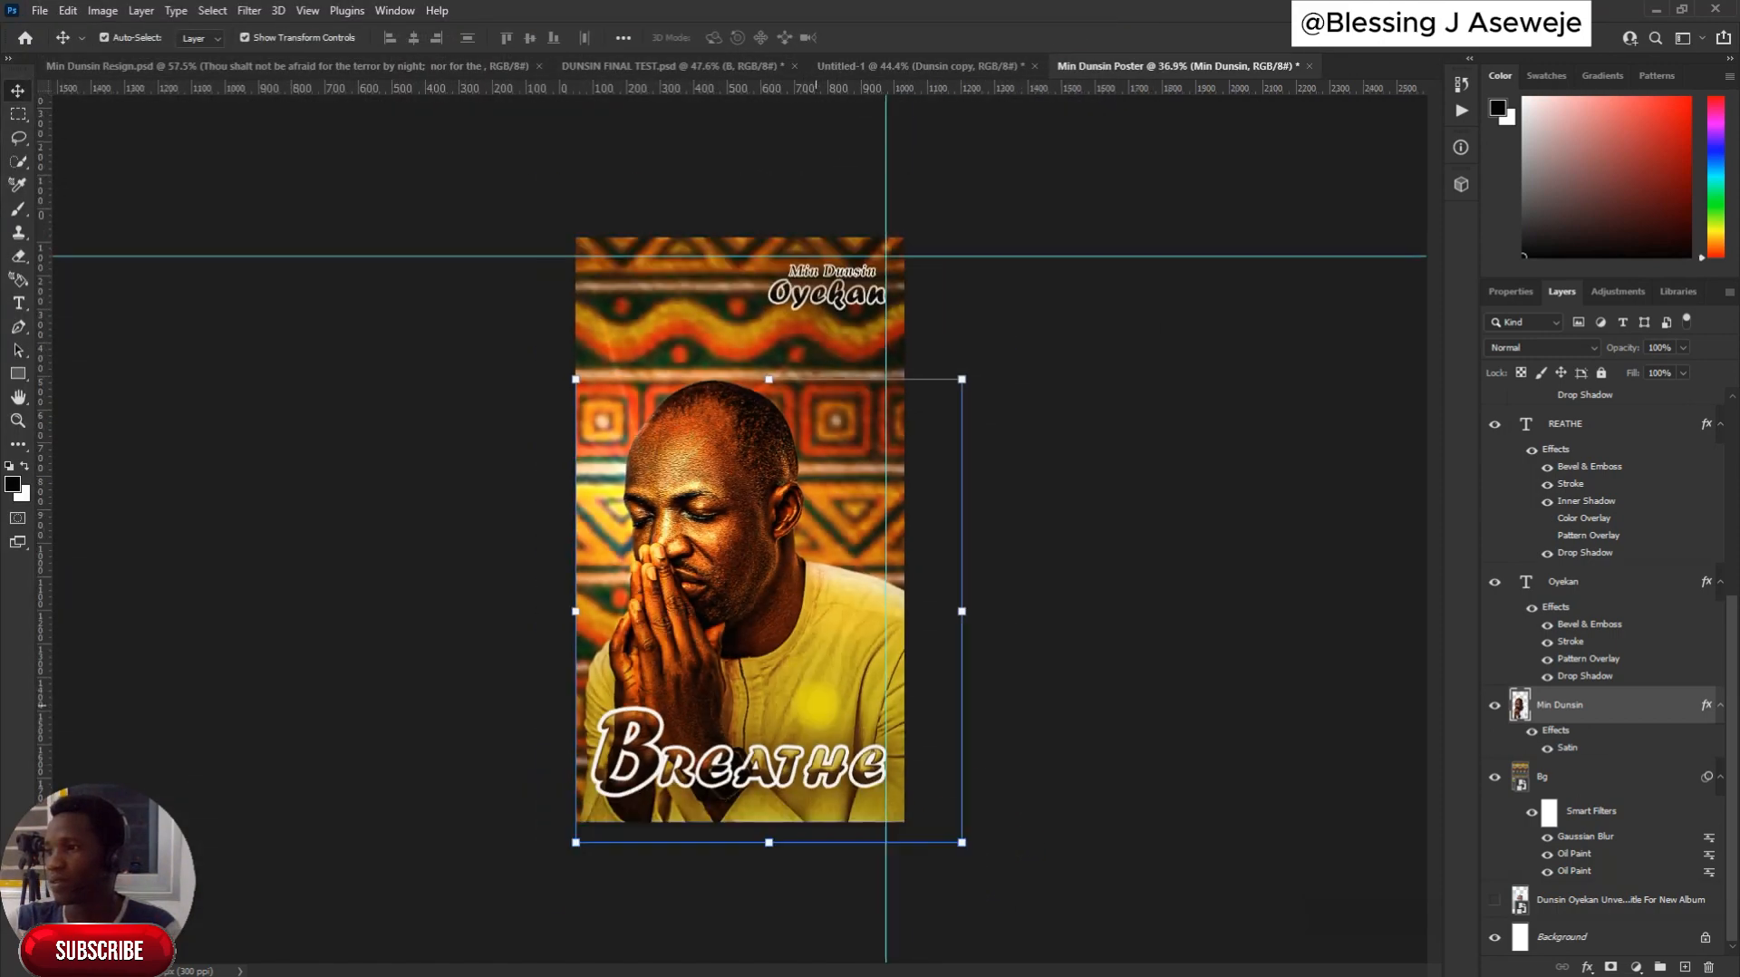
scroll(828, 546, "up", 4)
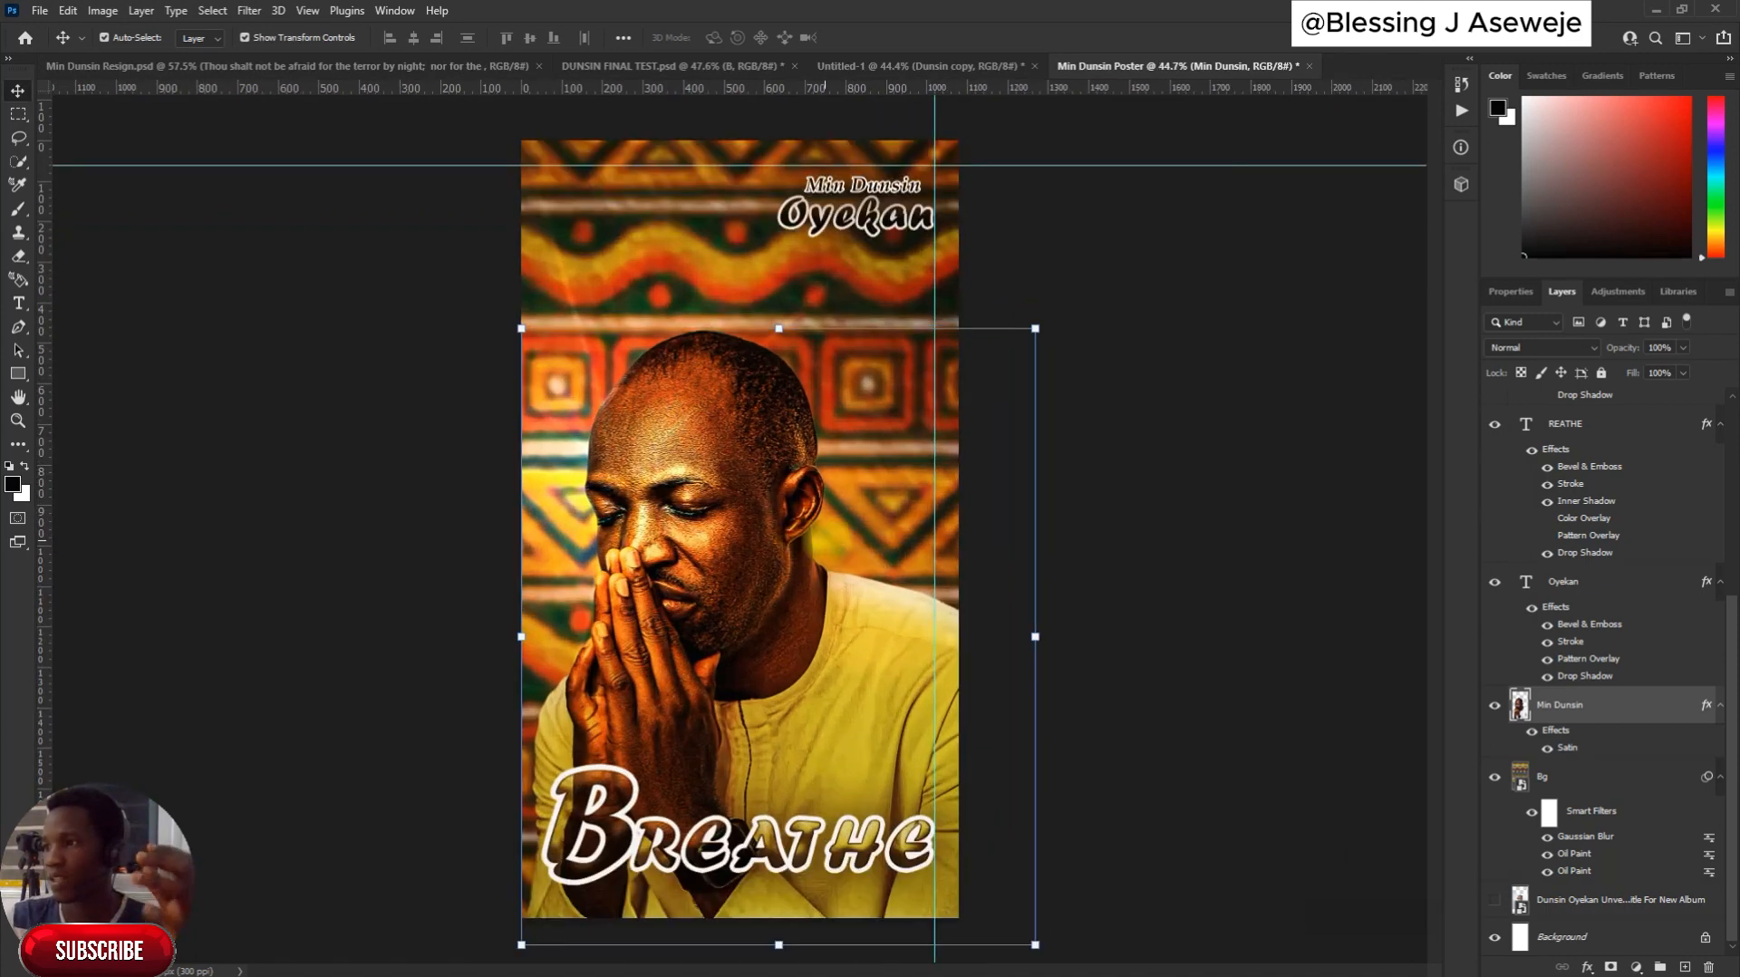
scroll(828, 549, "down", 2)
scroll(830, 556, "up", 2)
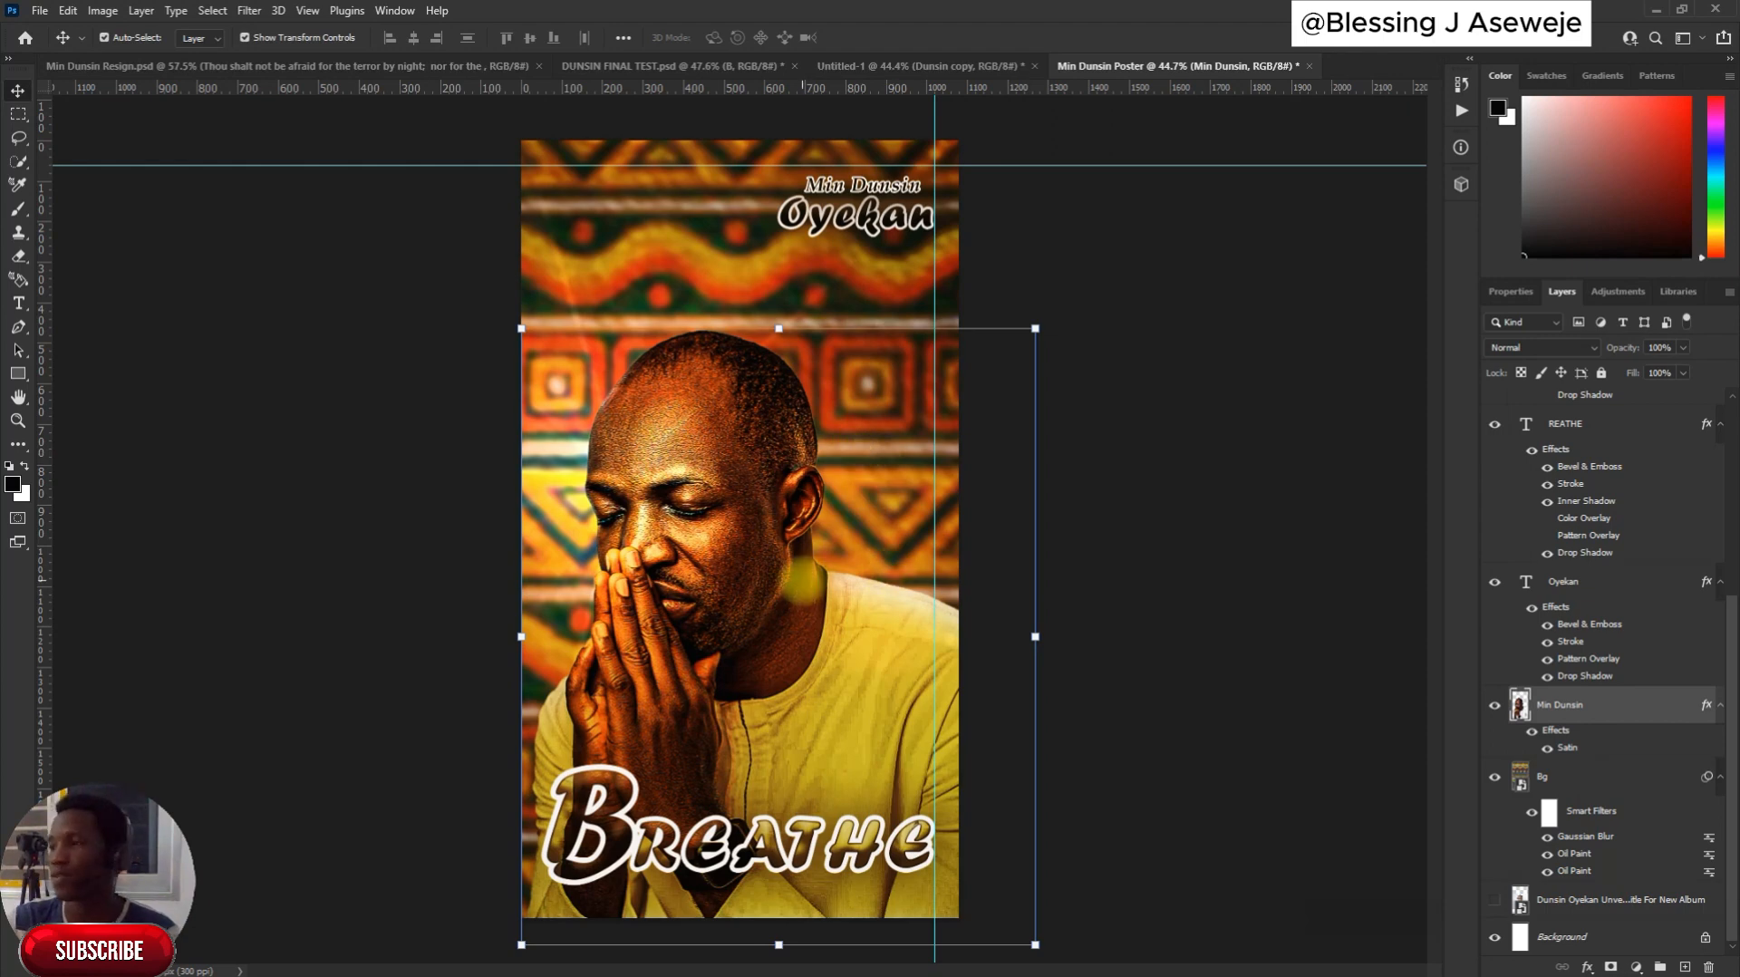
scroll(780, 620, "down", 3)
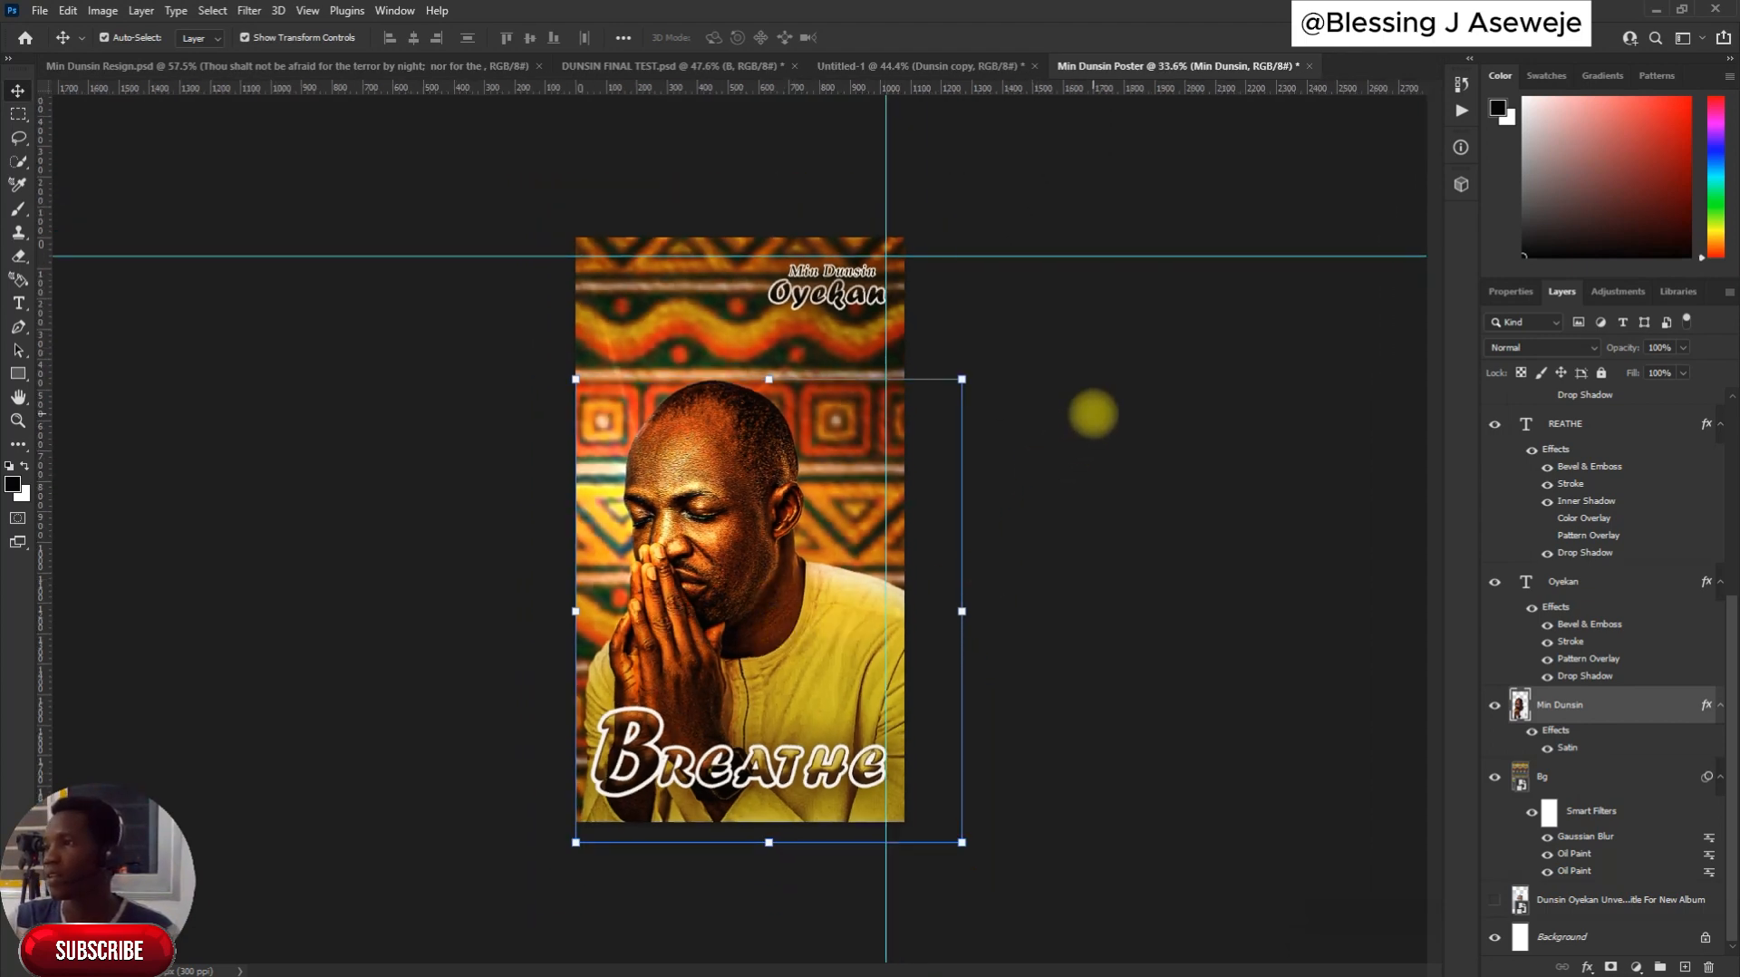
left_click(1093, 414)
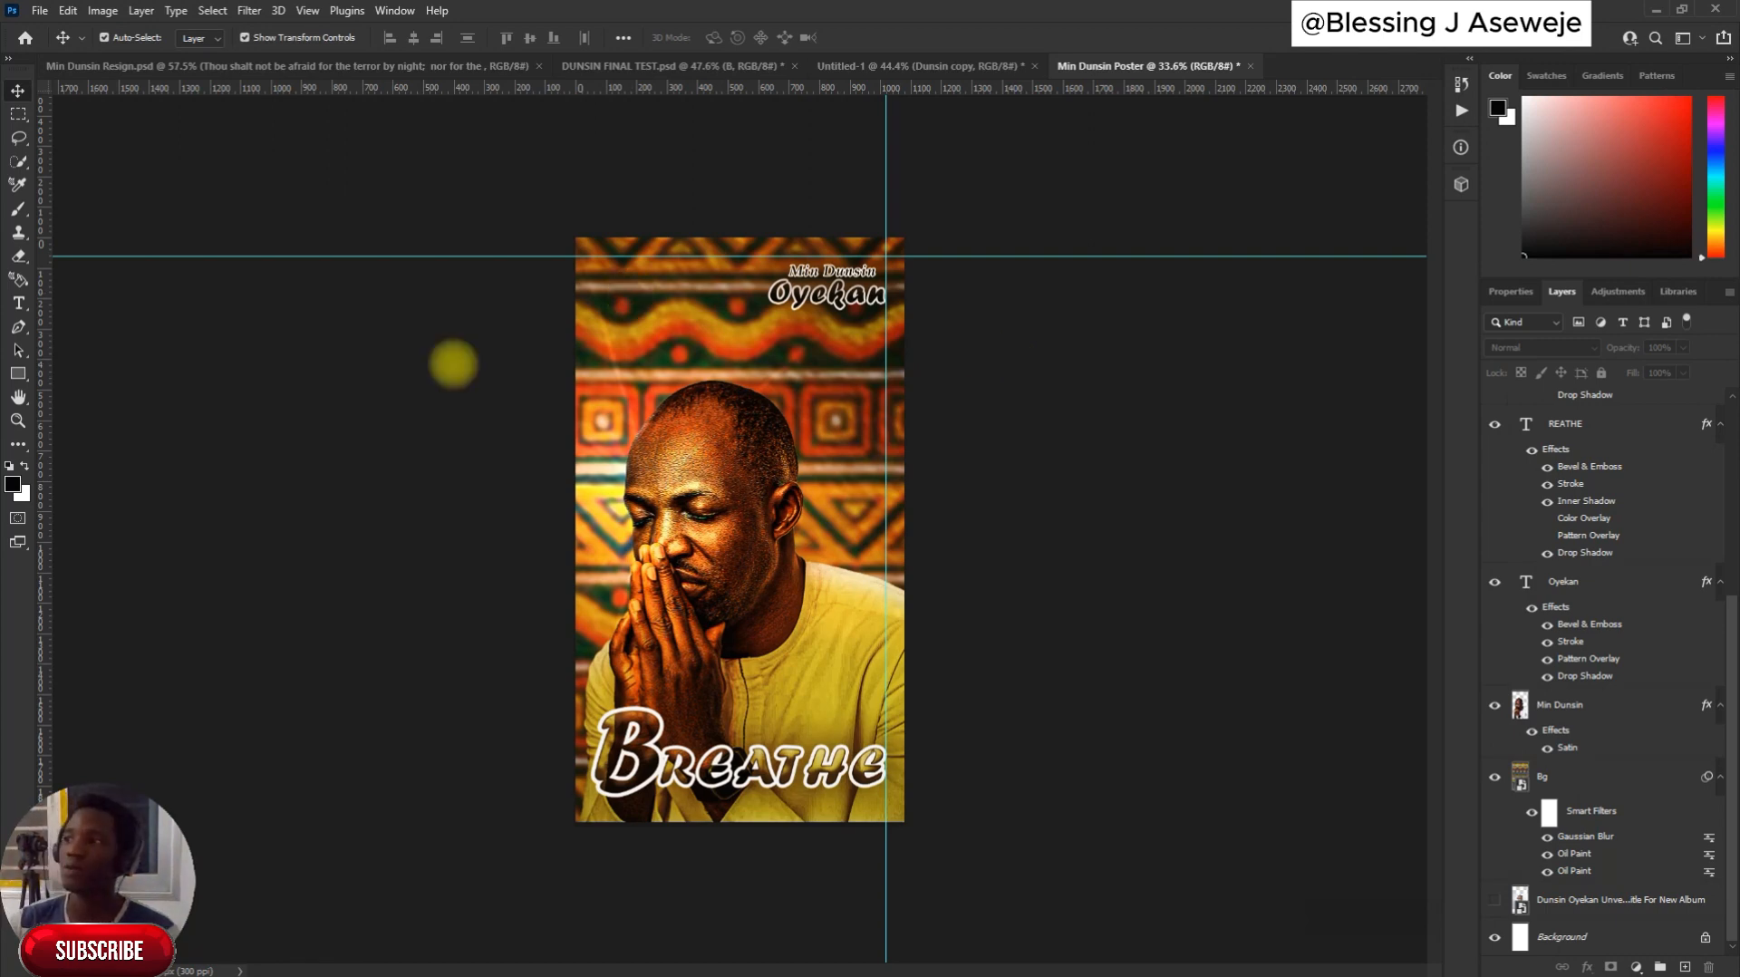
scroll(613, 498, "down", 2)
scroll(814, 348, "up", 2)
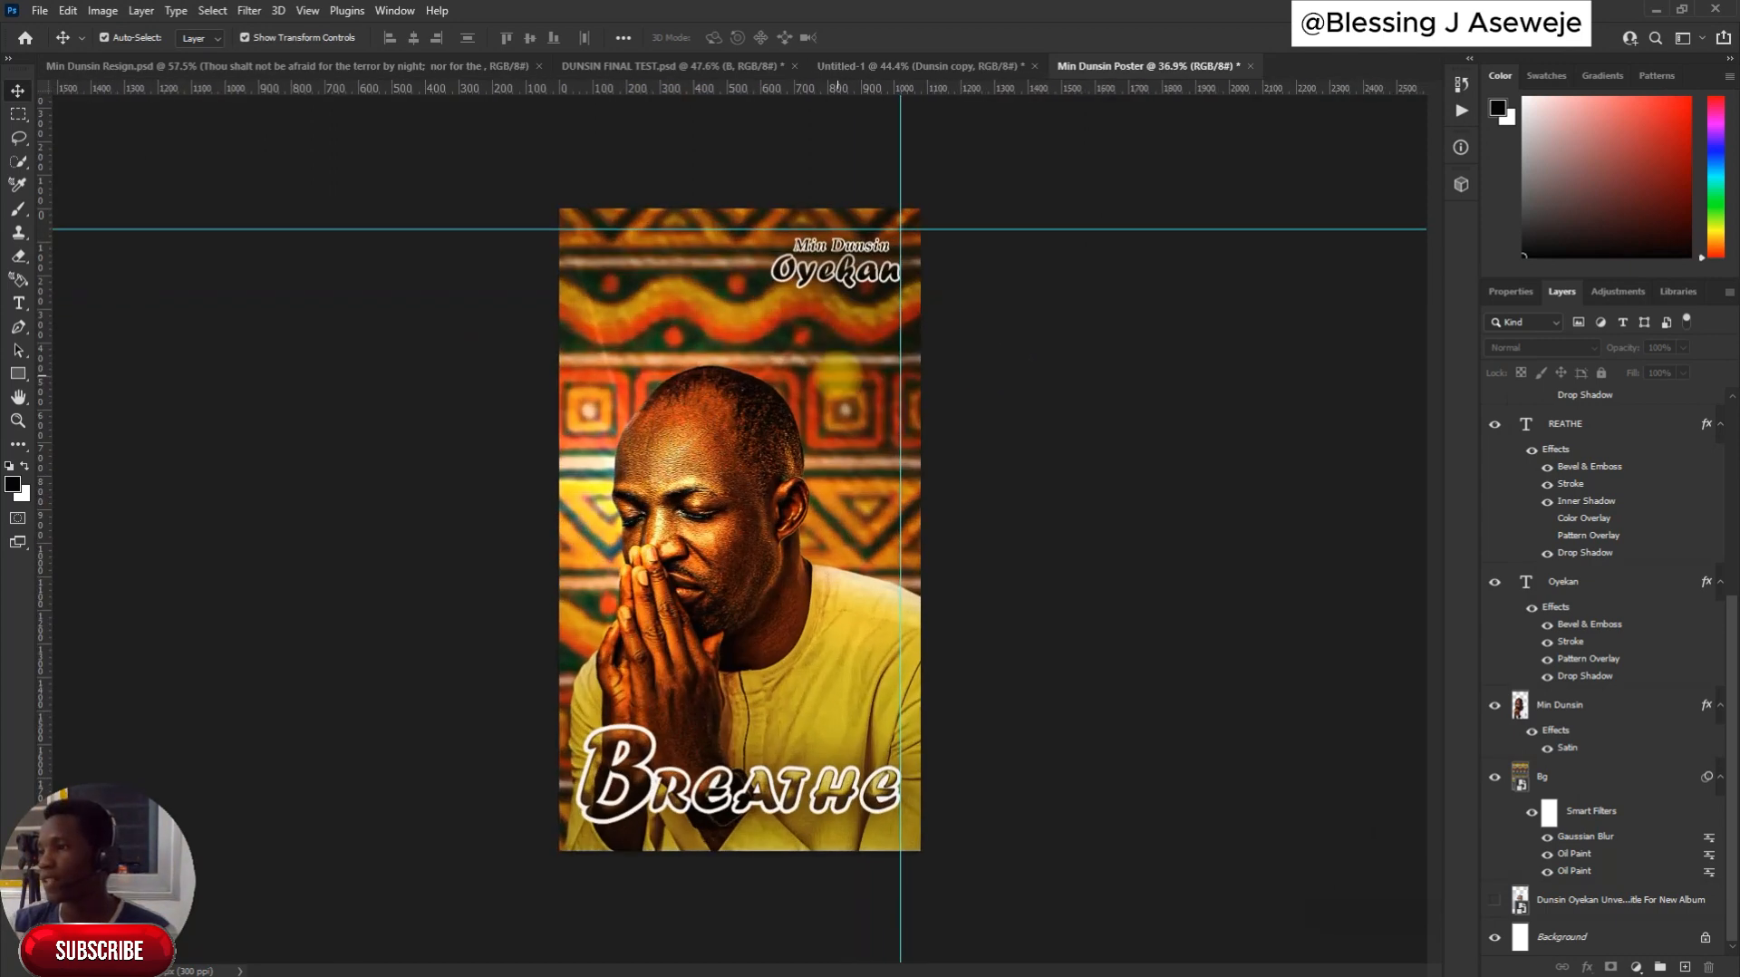
scroll(1504, 622, "up", 4)
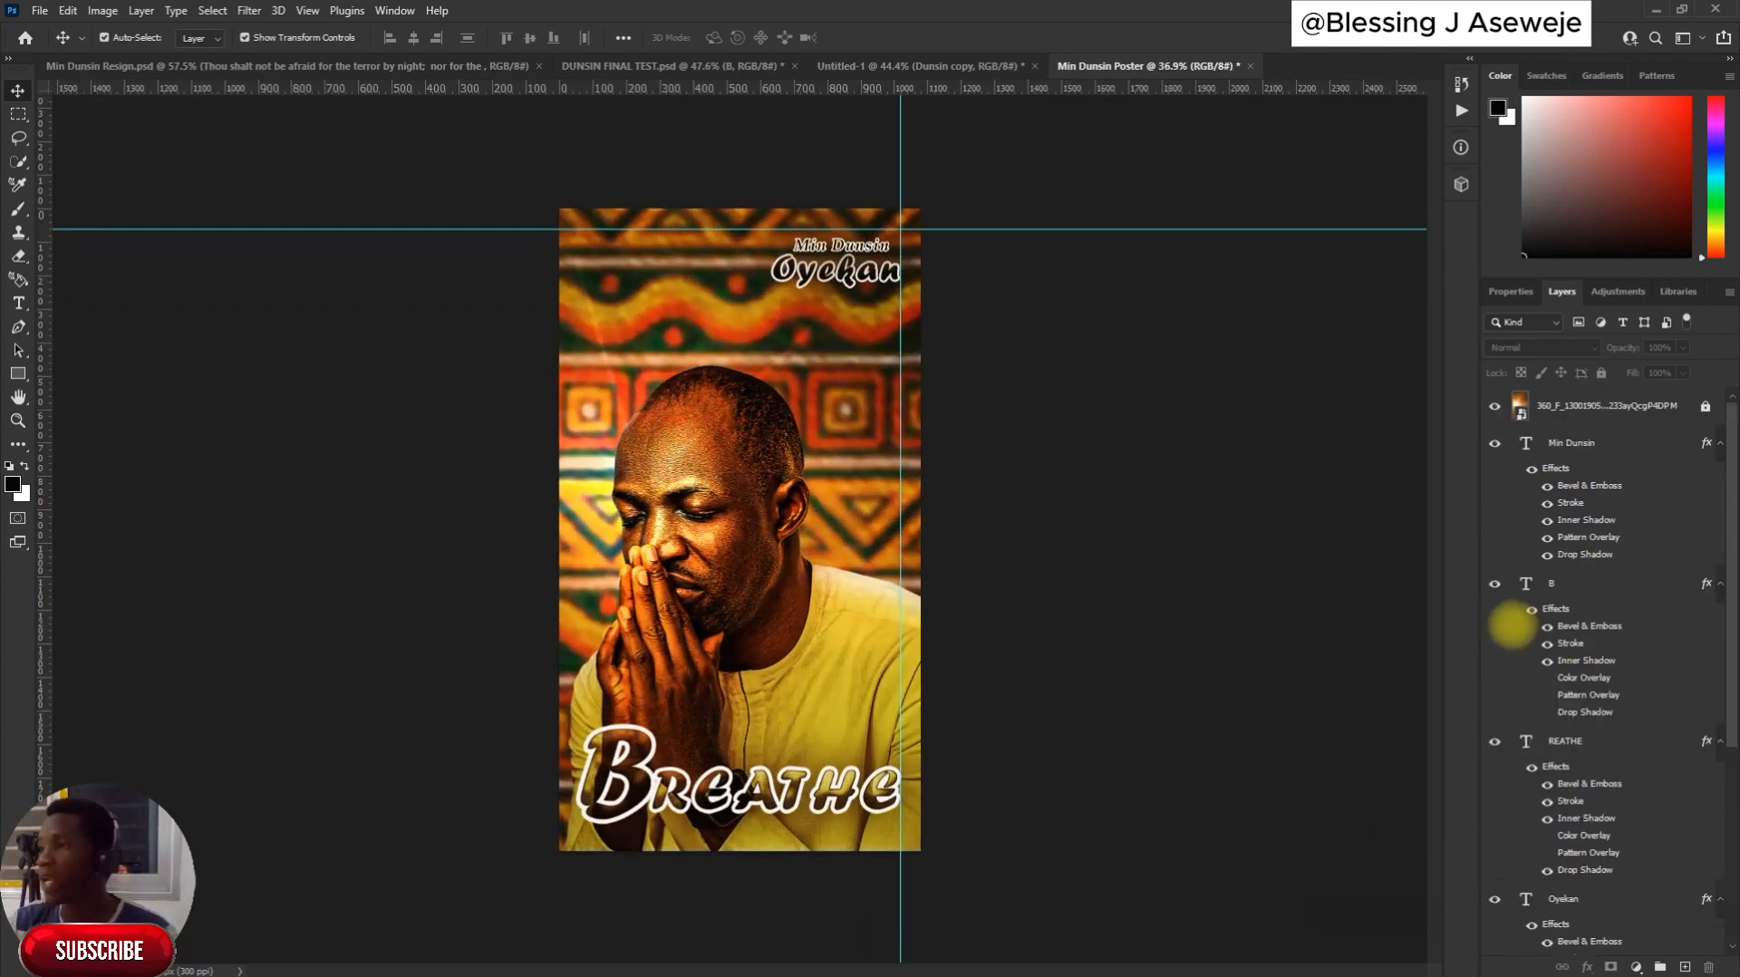
Export the finished poster as an image named Min Dunsin 1 into the Min Dunsin Asset folder on the Desktop
left_click(39, 10)
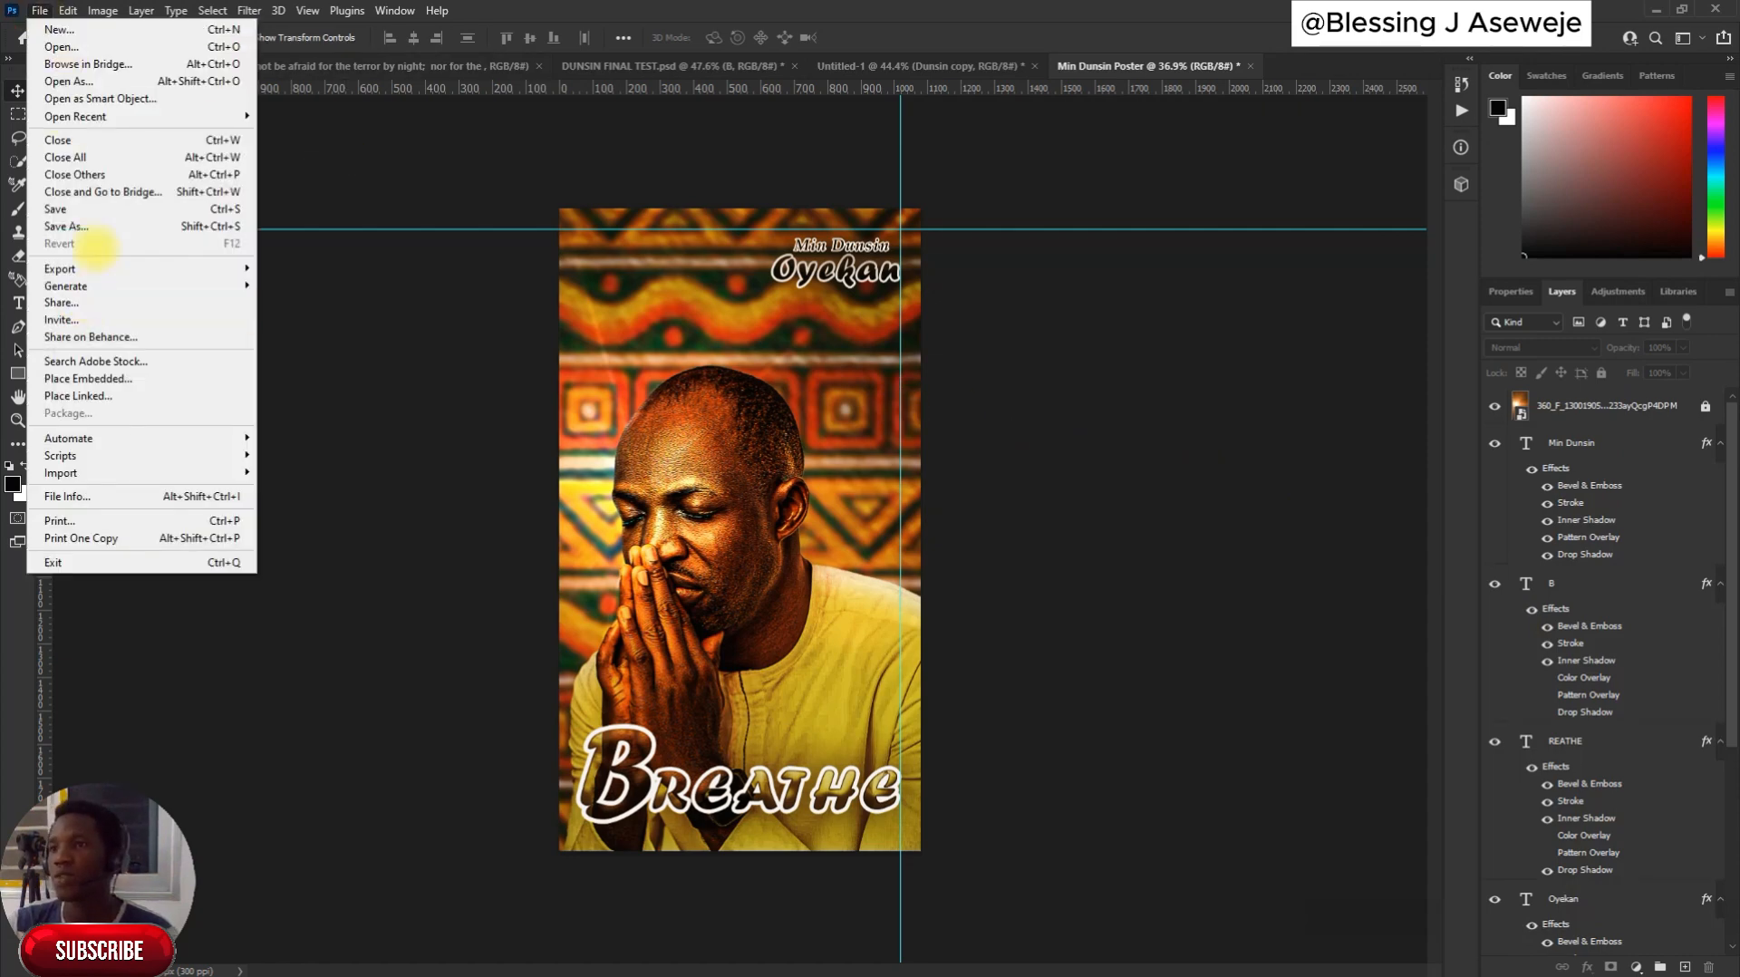
left_click(102, 265)
left_click(343, 267)
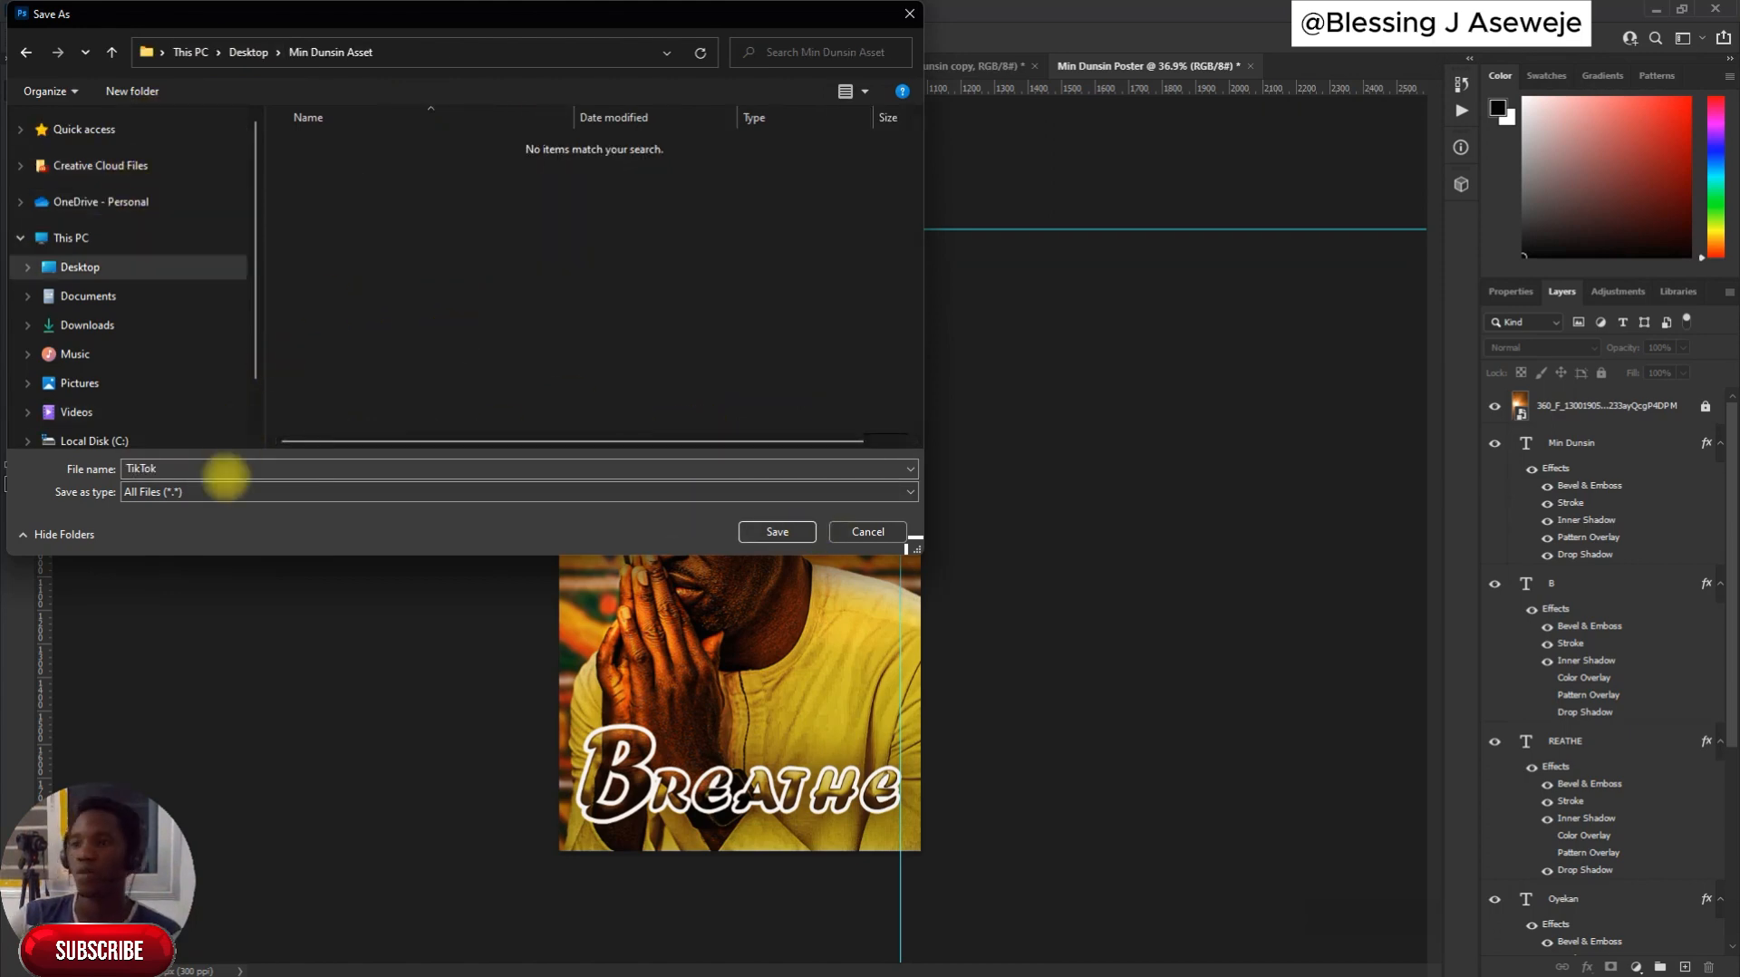
double_click(222, 468)
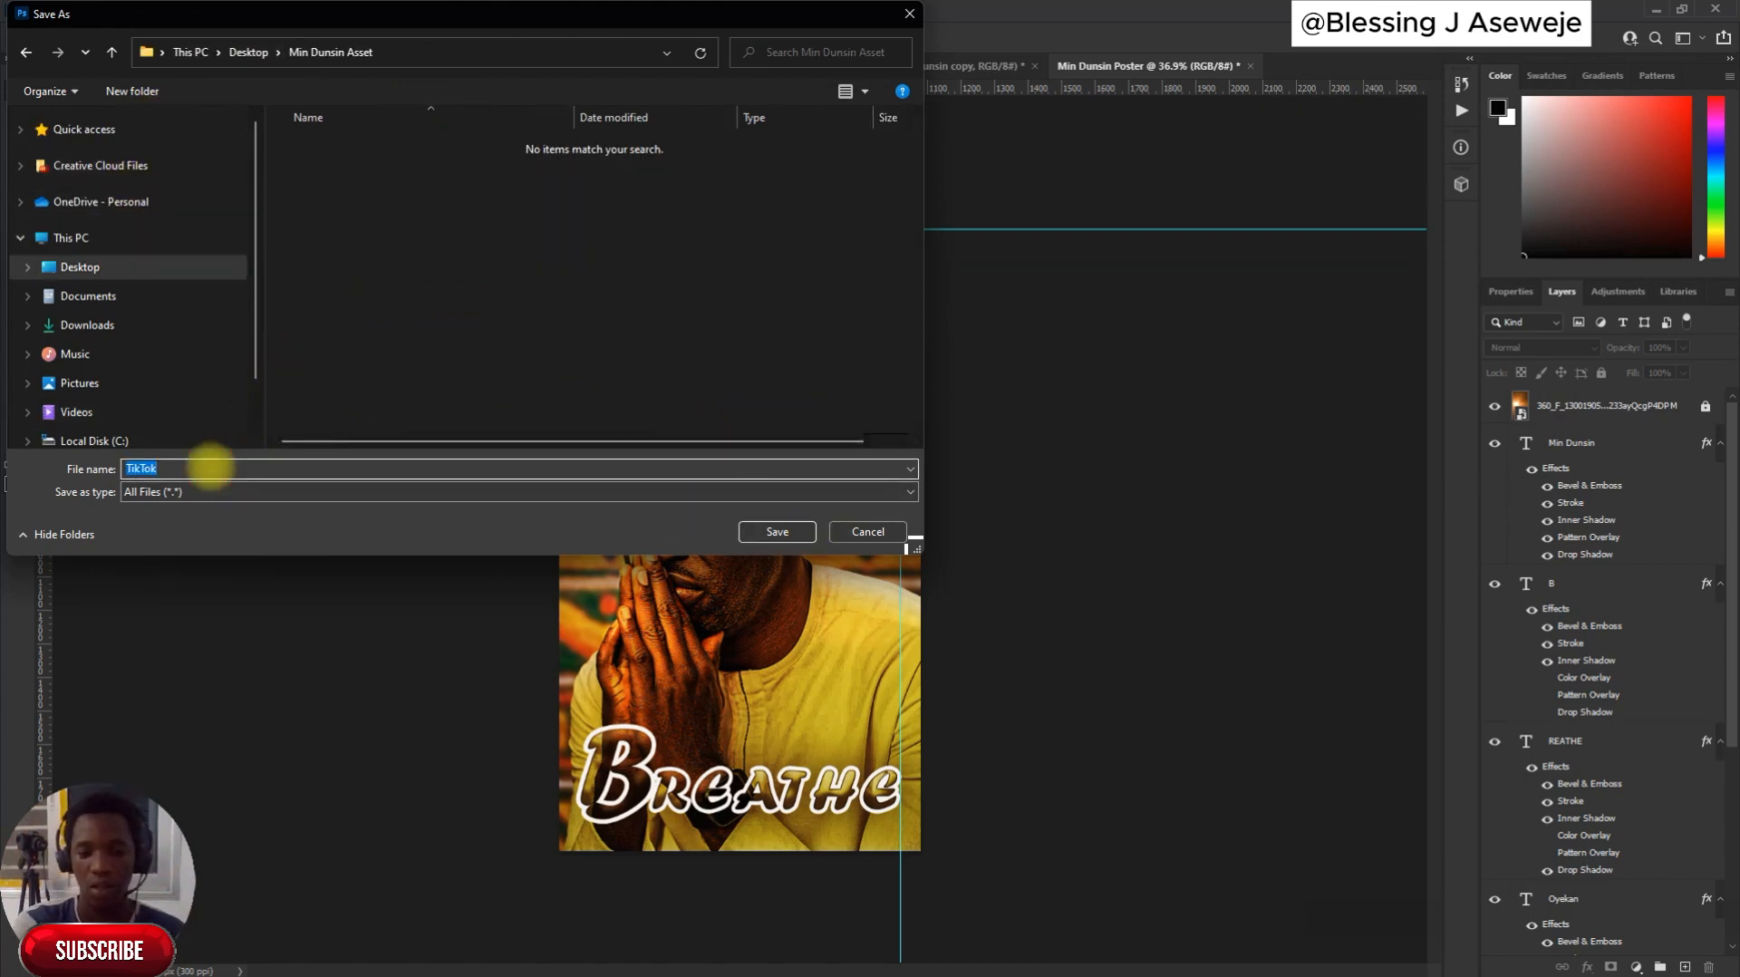
type("Min Dun")
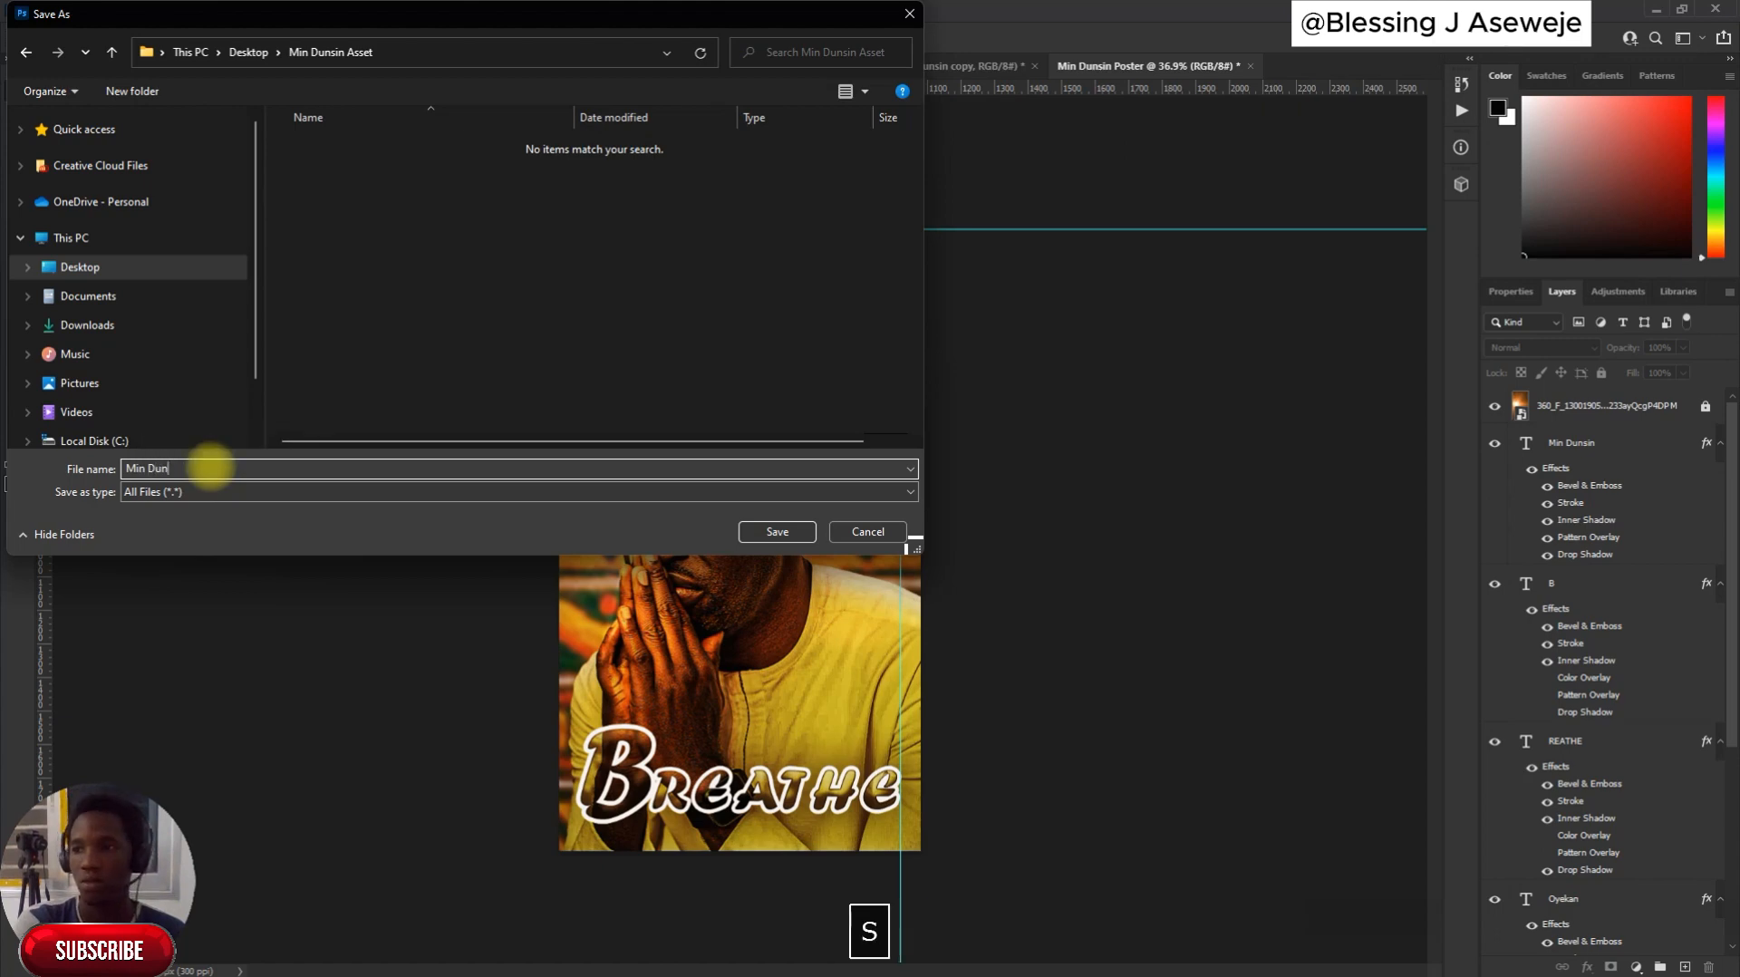
type("sin 1")
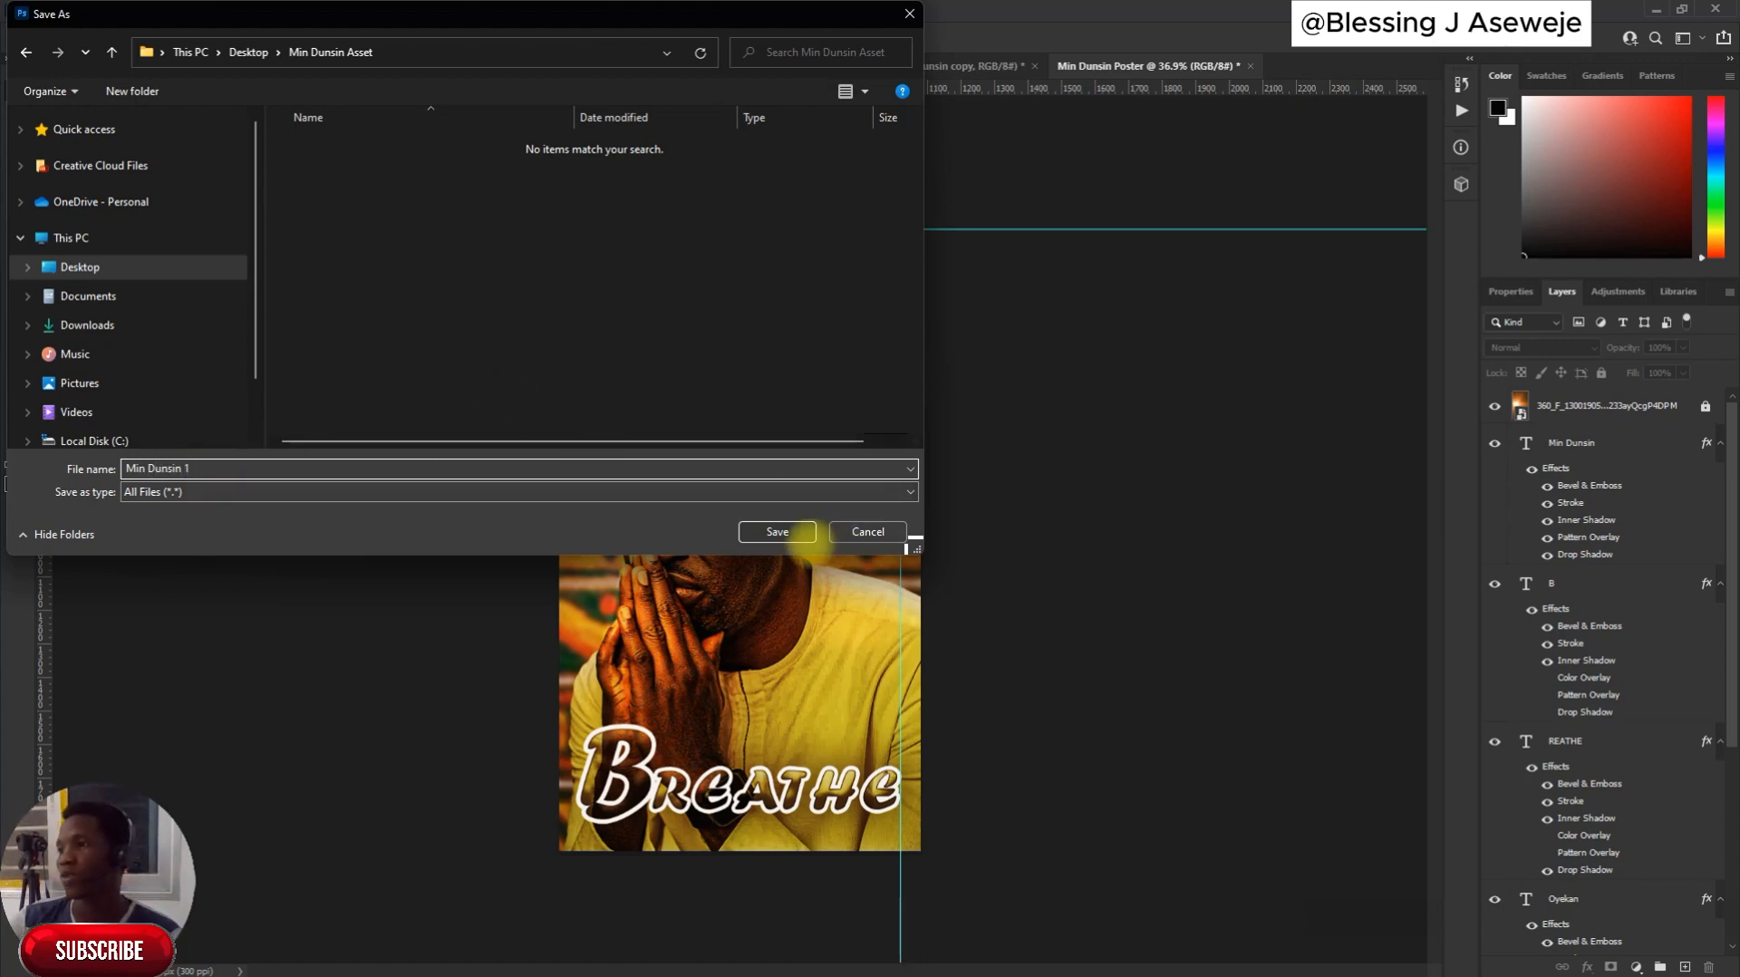
left_click(778, 532)
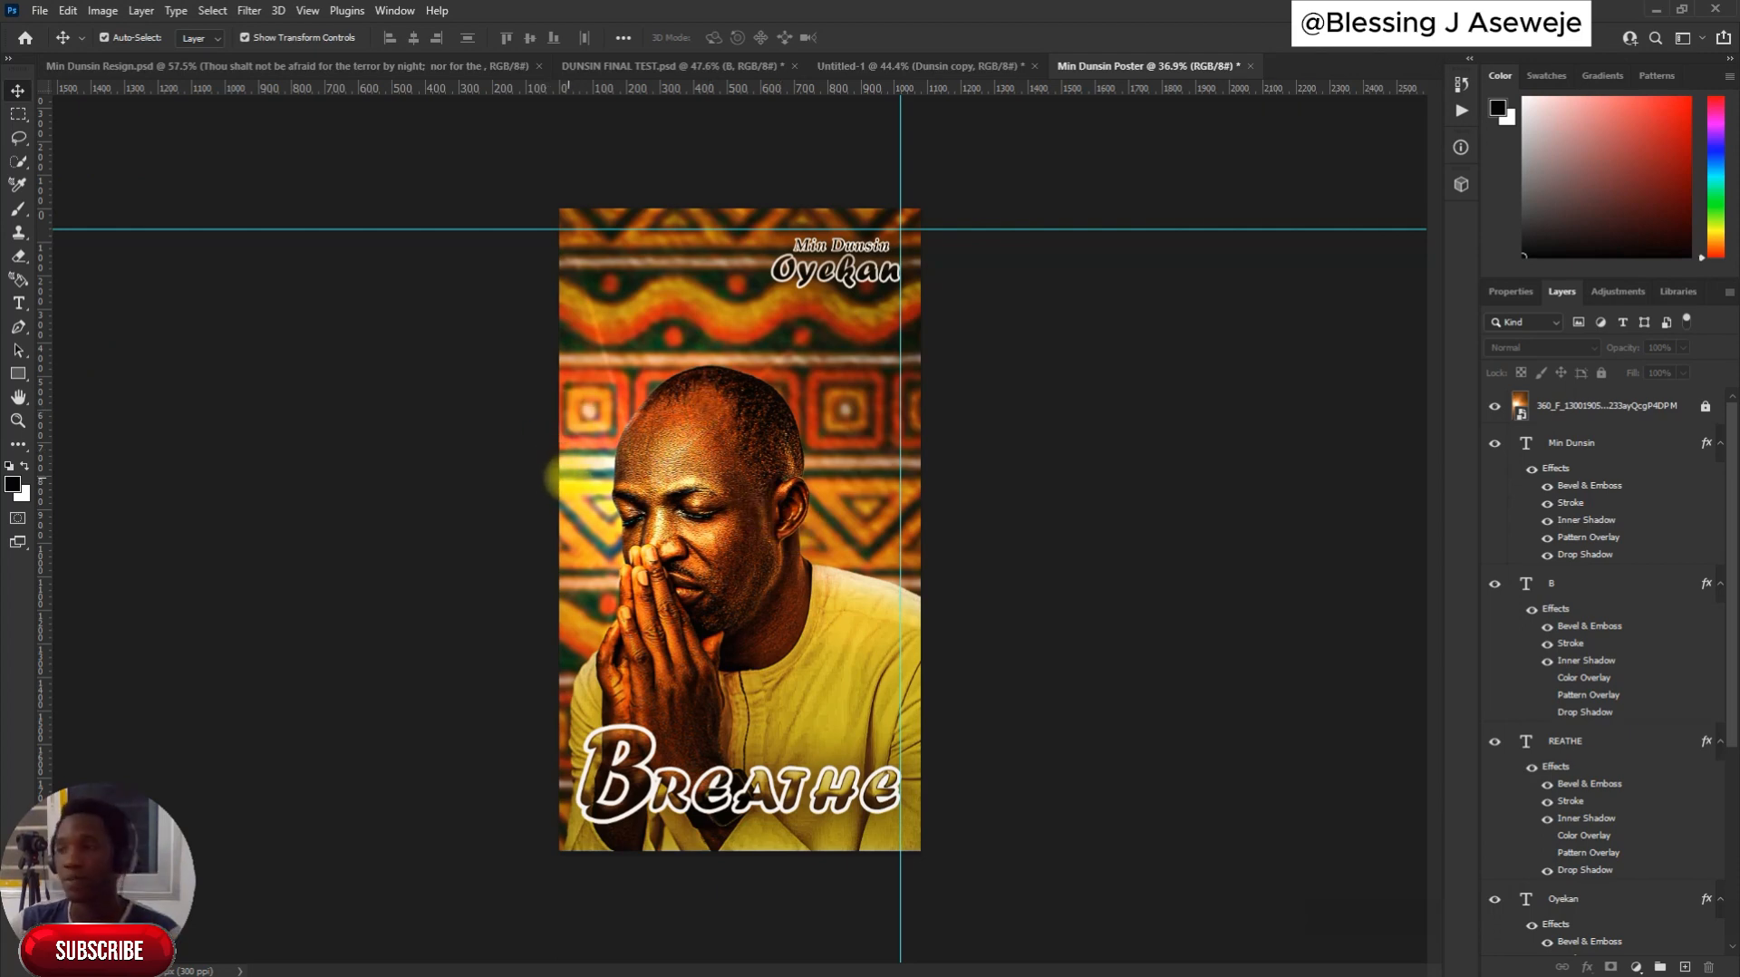
Switch to File Explorer and place the exported Min Dunsin 1 image from the Min Dunsin Asset folder into the poster document as the uppermost layer
key("alt+Tab")
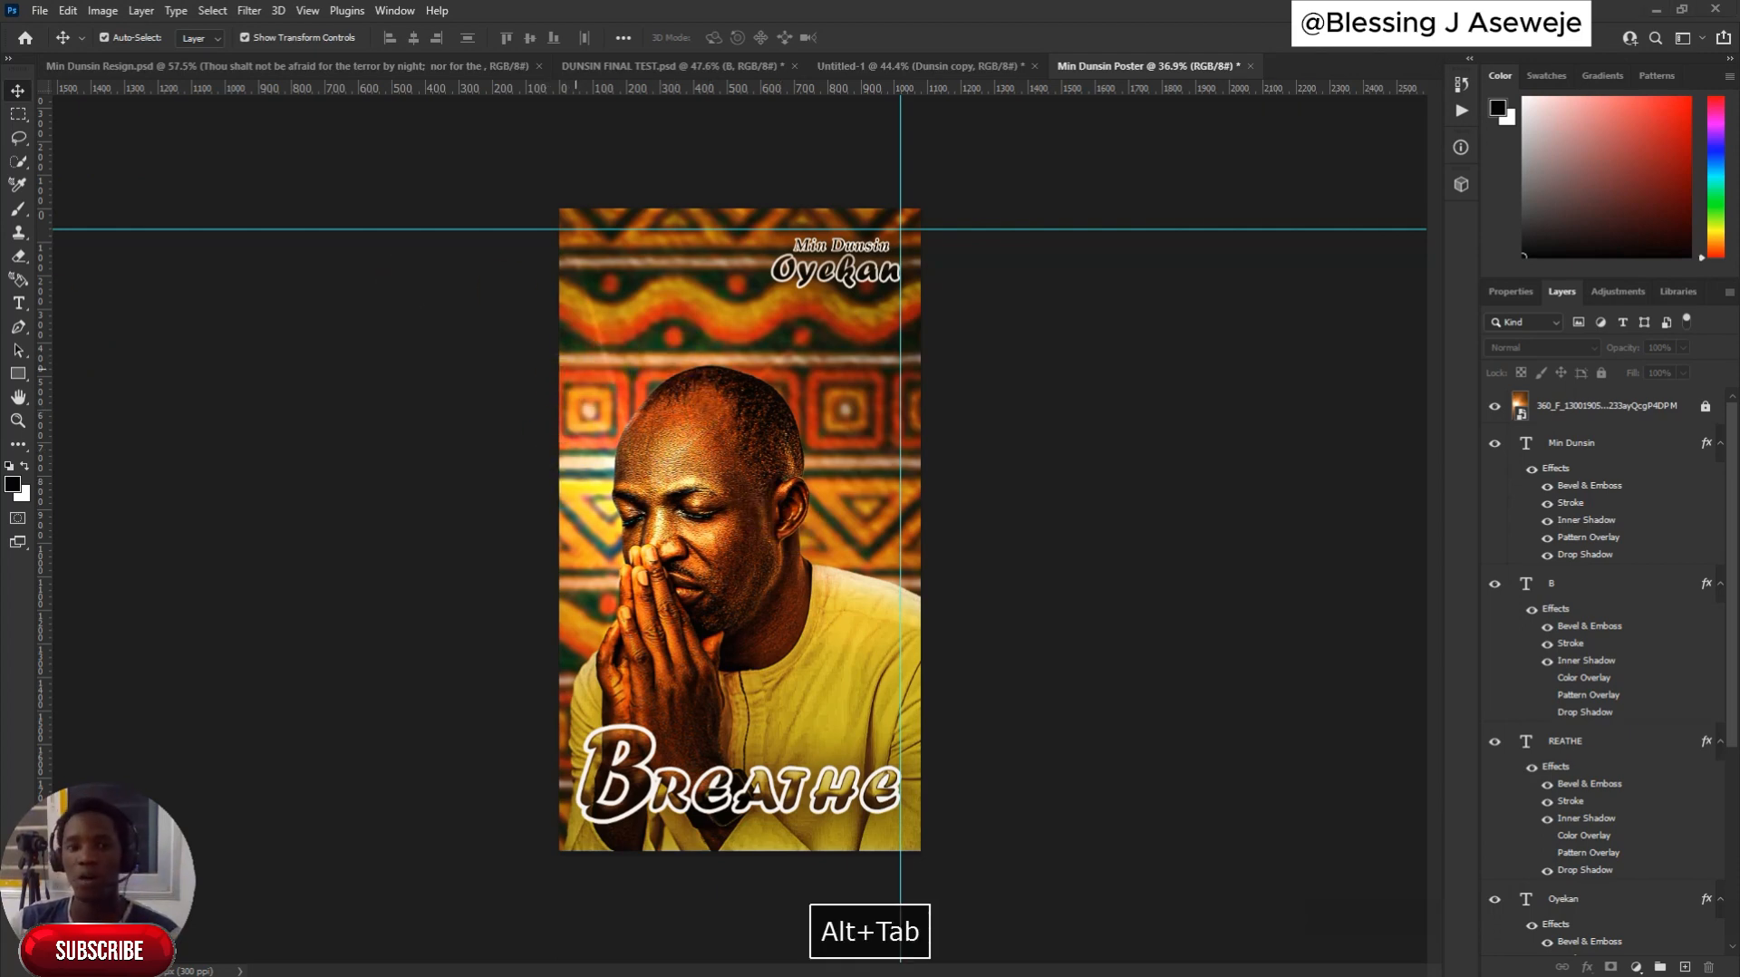
key("alt+Tab")
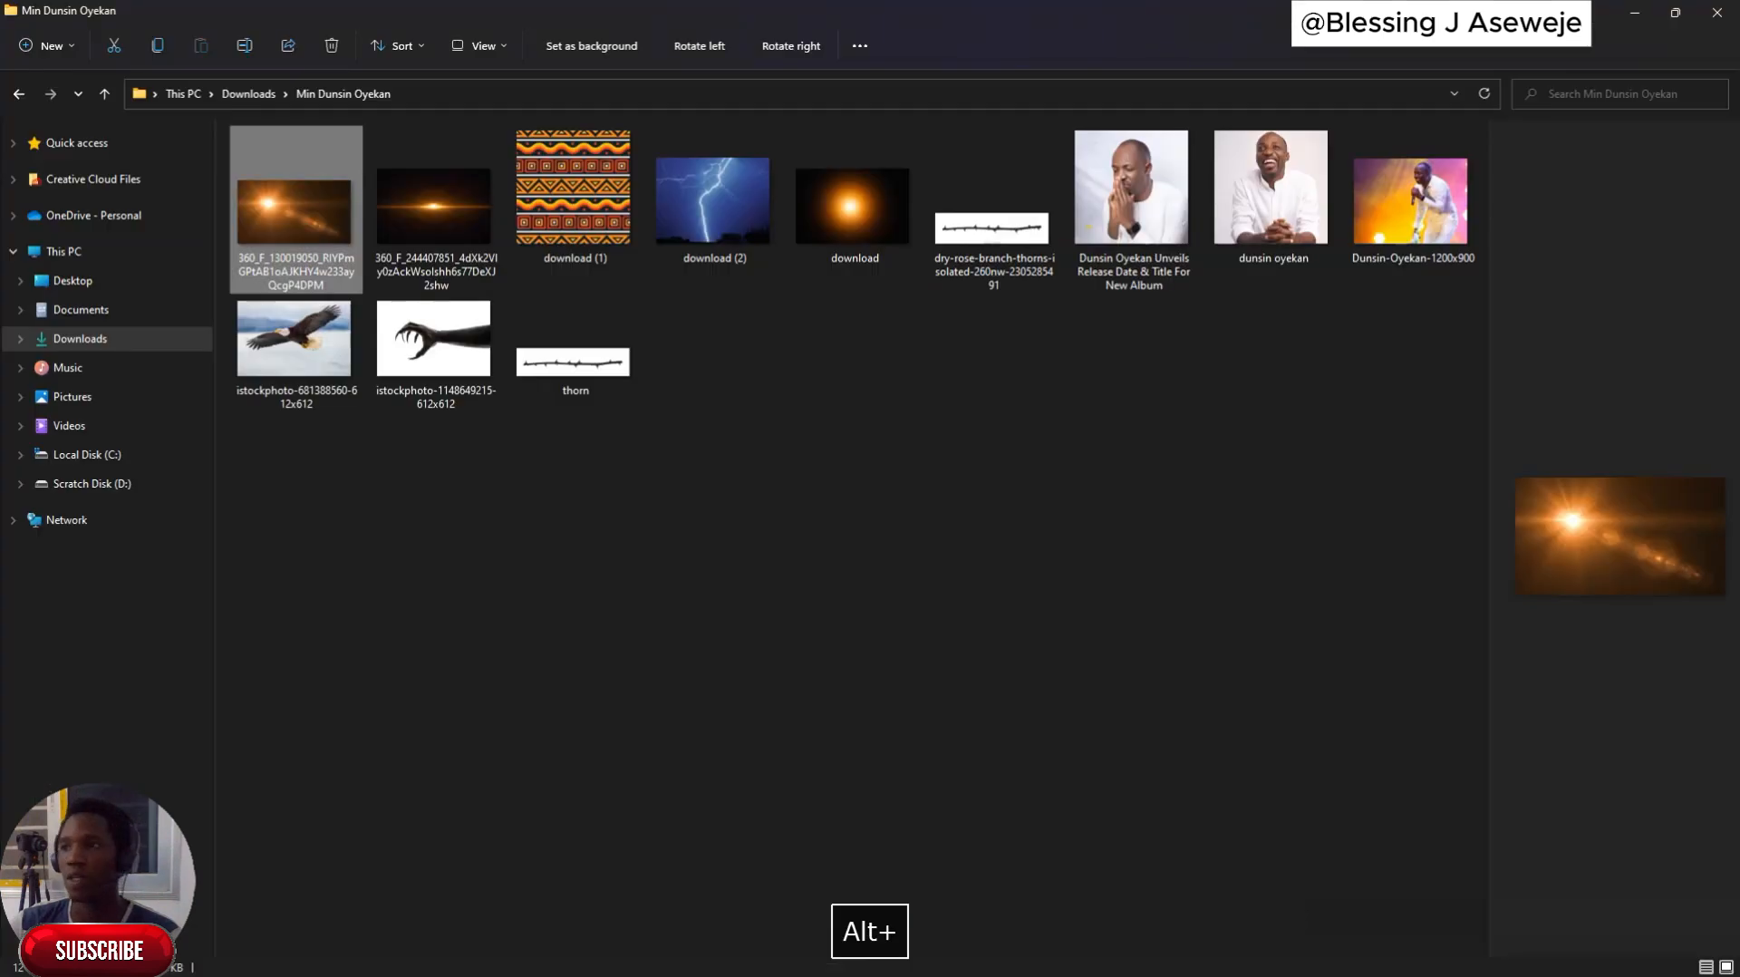
left_click(109, 273)
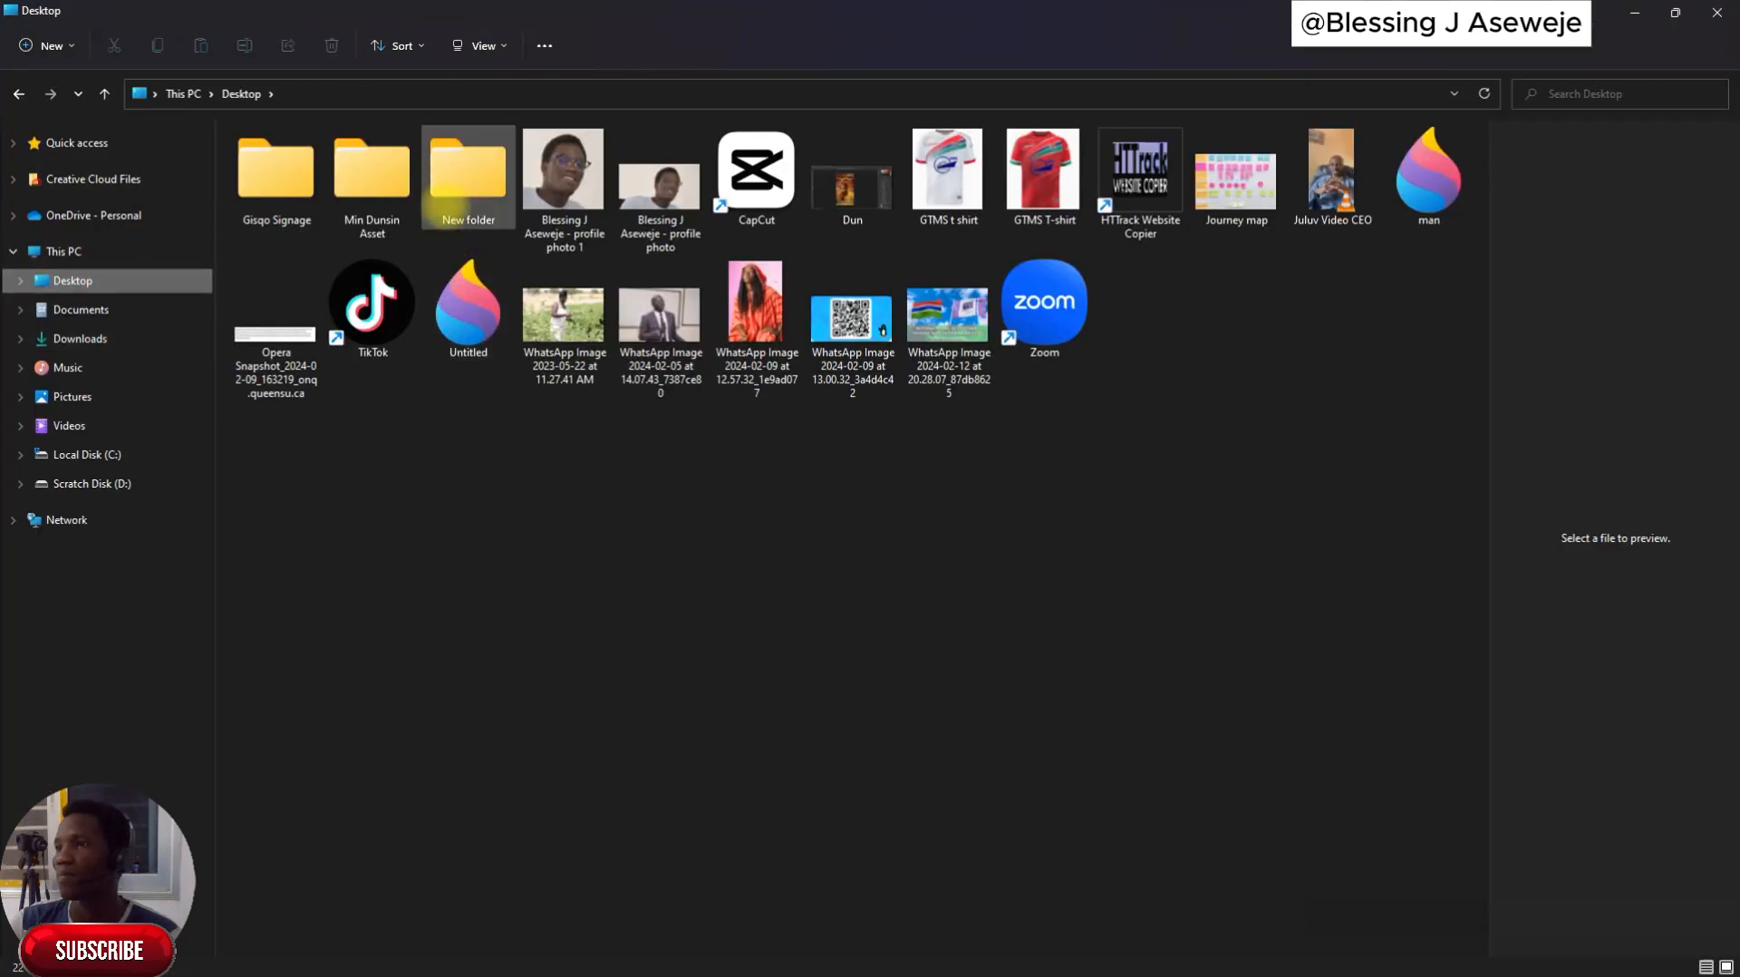
left_click(350, 189)
double_click(350, 188)
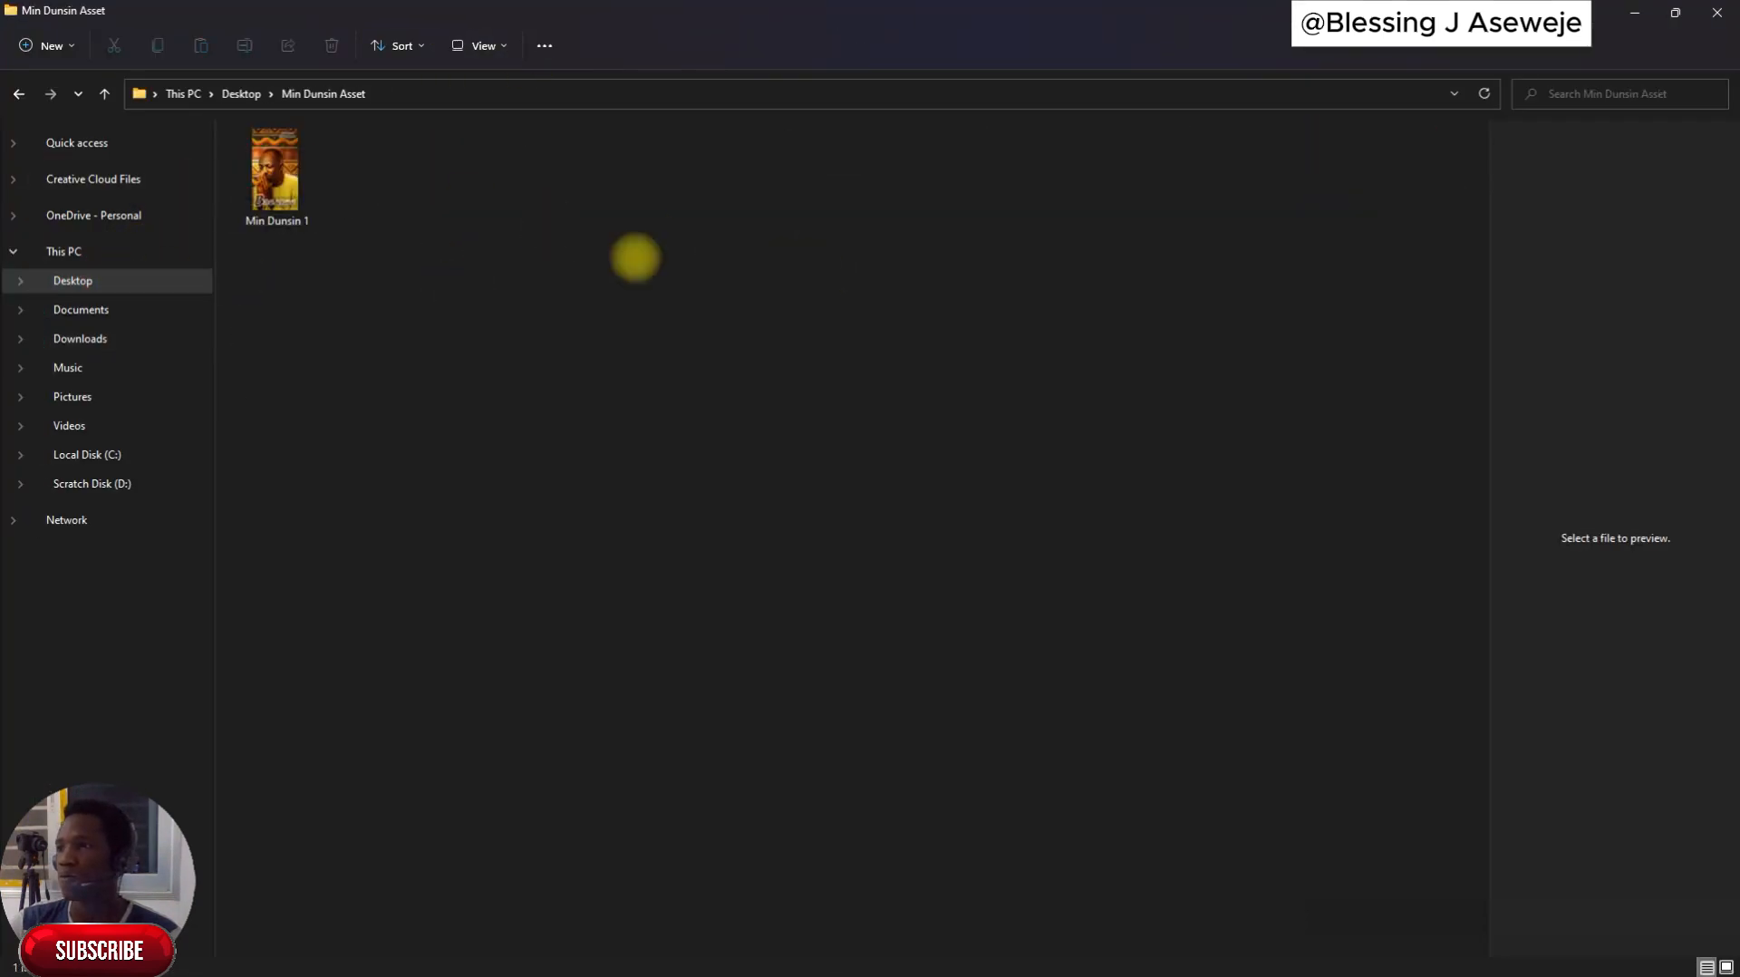
left_click(279, 186)
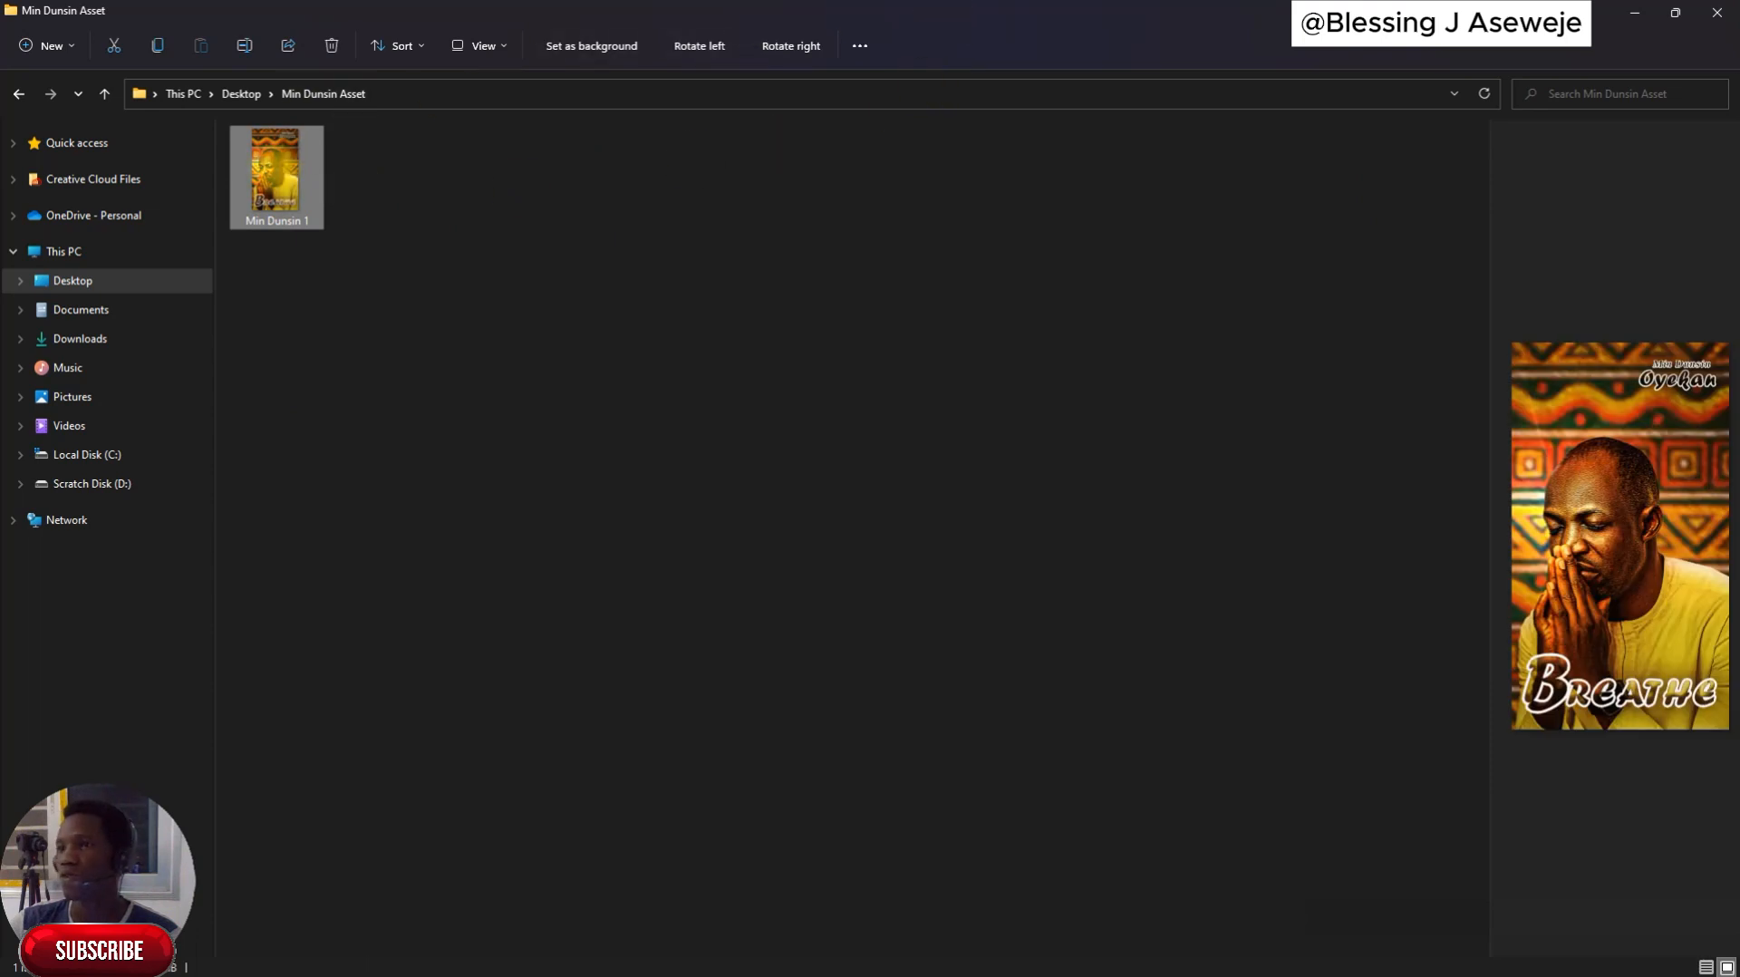
left_click_drag(272, 163, 662, 299)
key("alt+Tab")
key("alt+Tab")
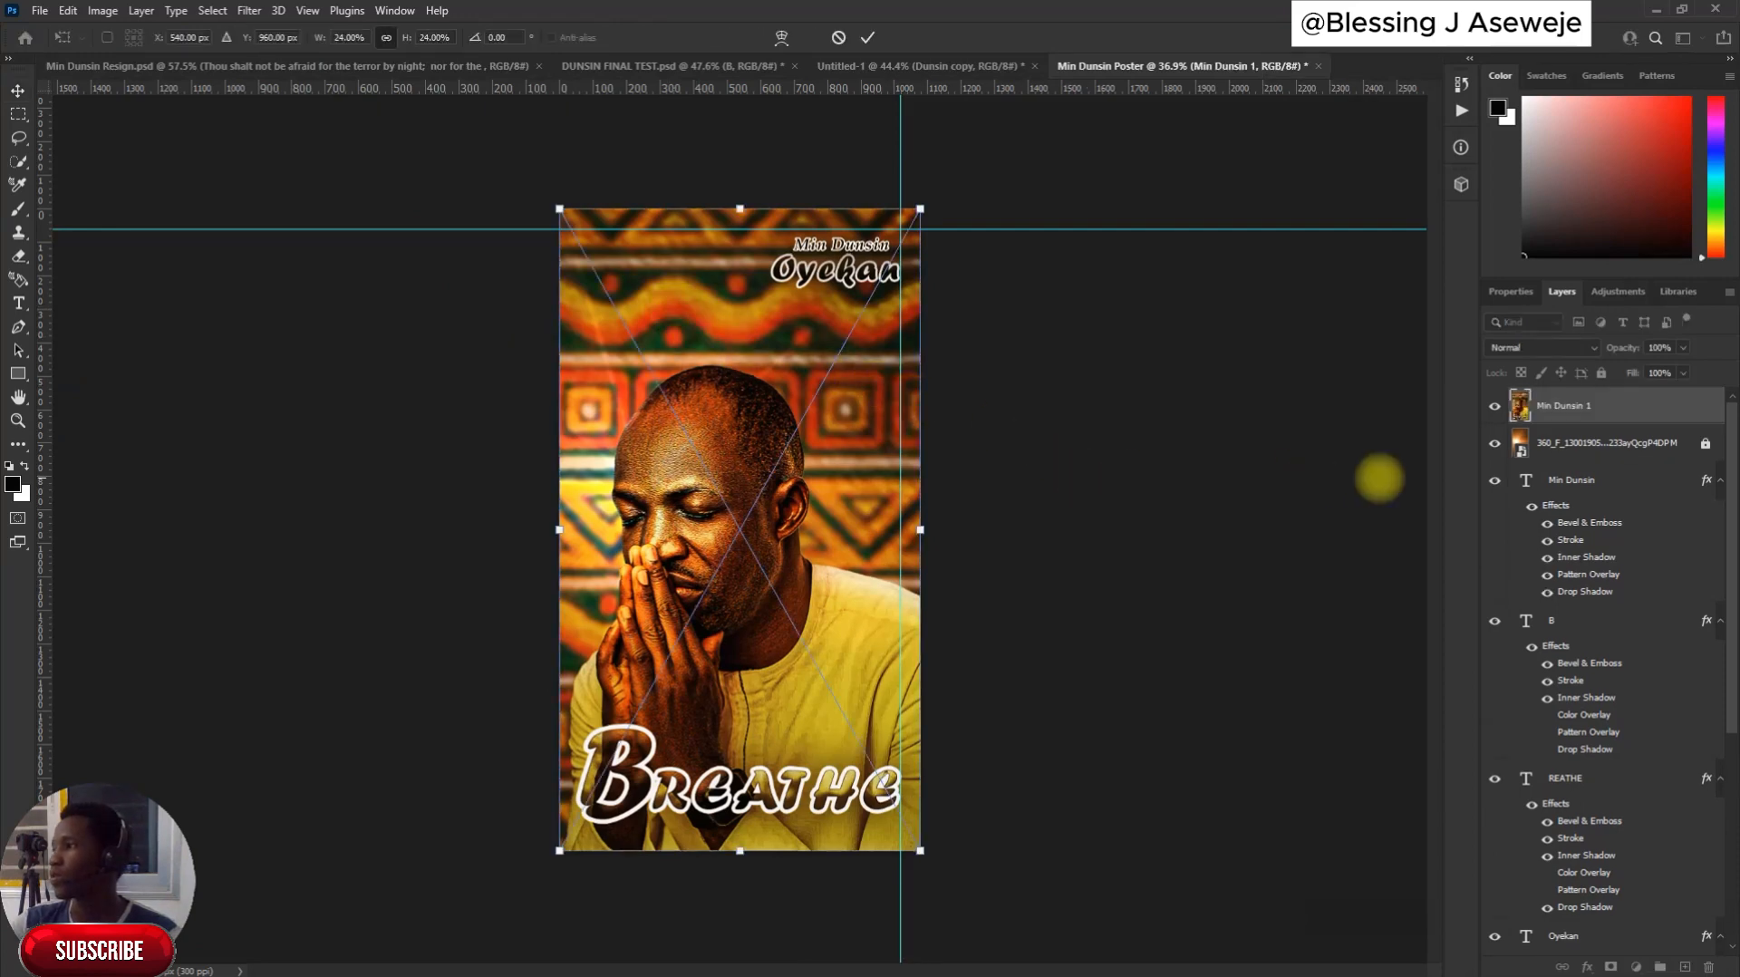
left_click(867, 37)
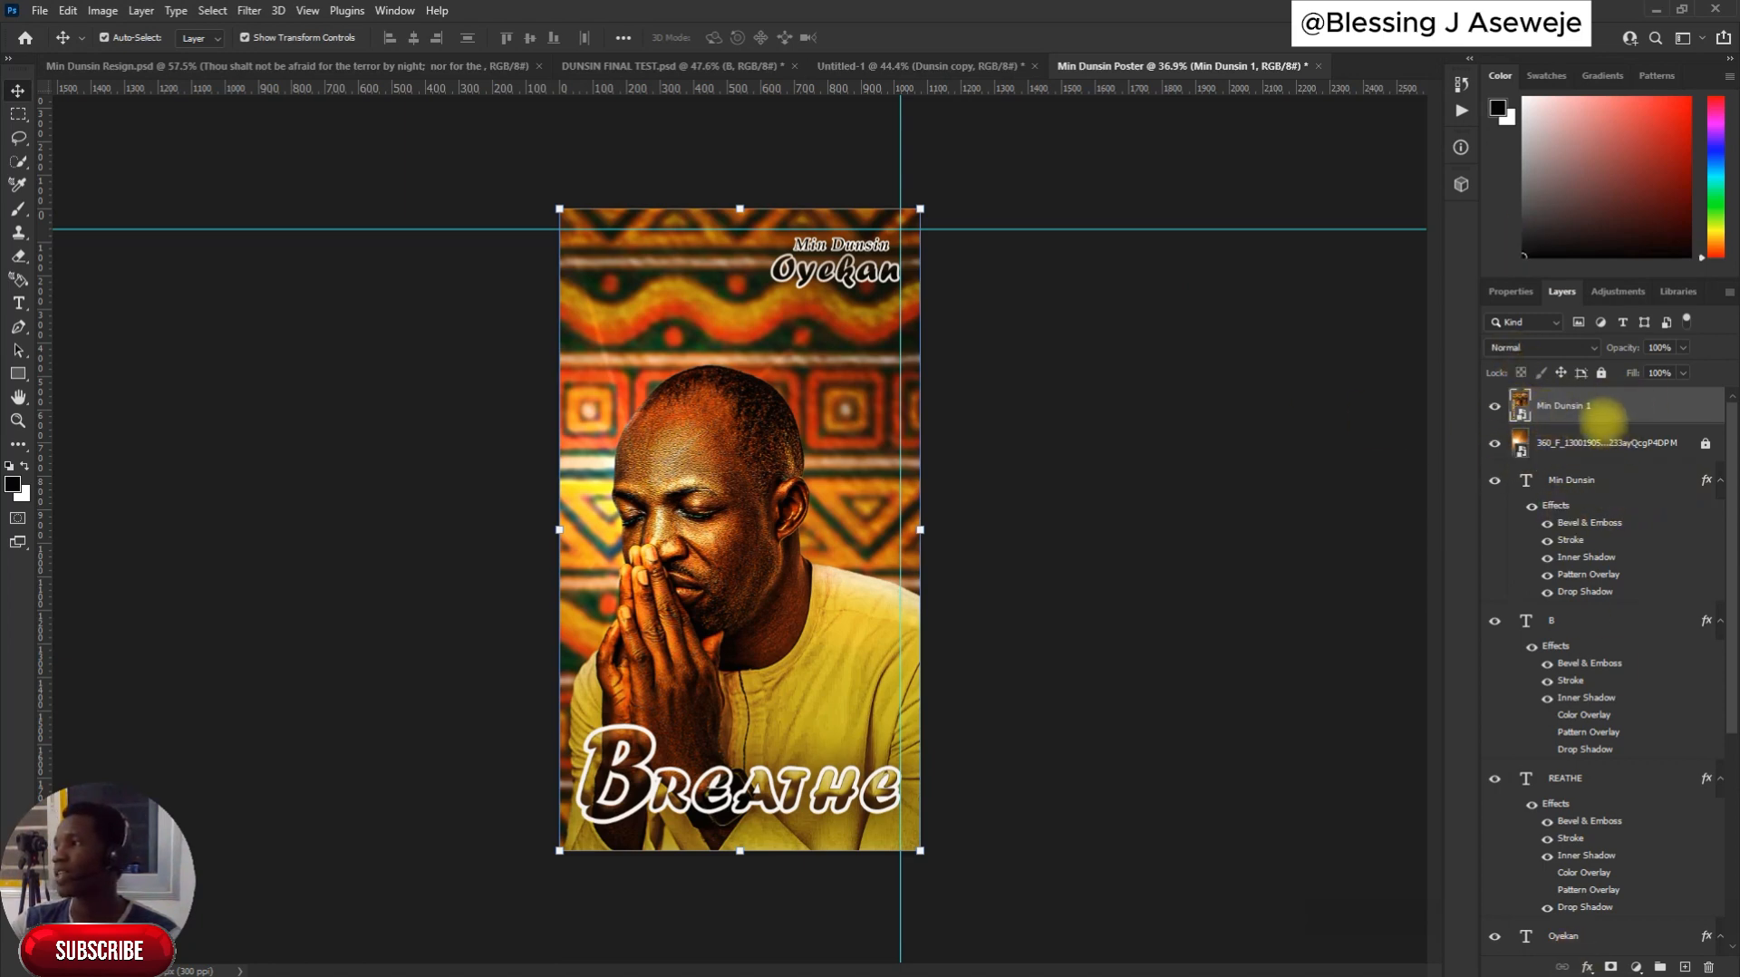
Open the Camera Raw filter on the Min Dunsin 1 layer and set contrast to +29, highlights to -11 and vibrance to -25
scroll(1599, 816, "down", 2)
scroll(1584, 778, "up", 1)
scroll(1305, 668, "up", 2)
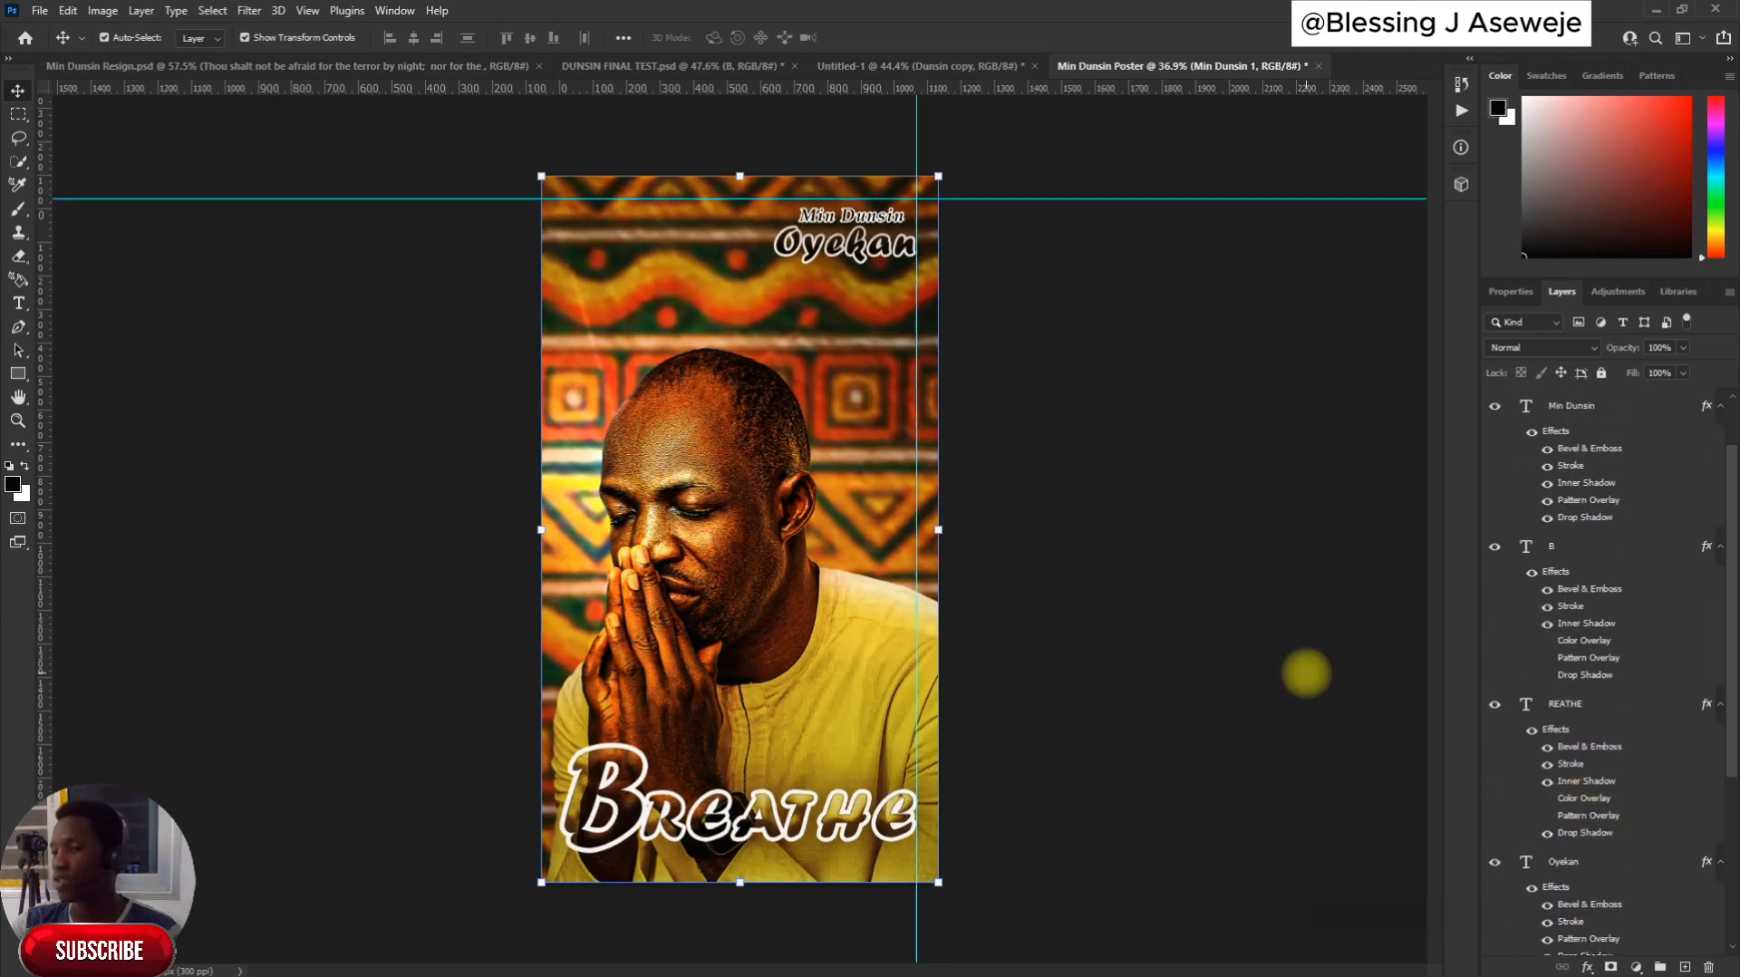
scroll(1306, 668, "down", 3)
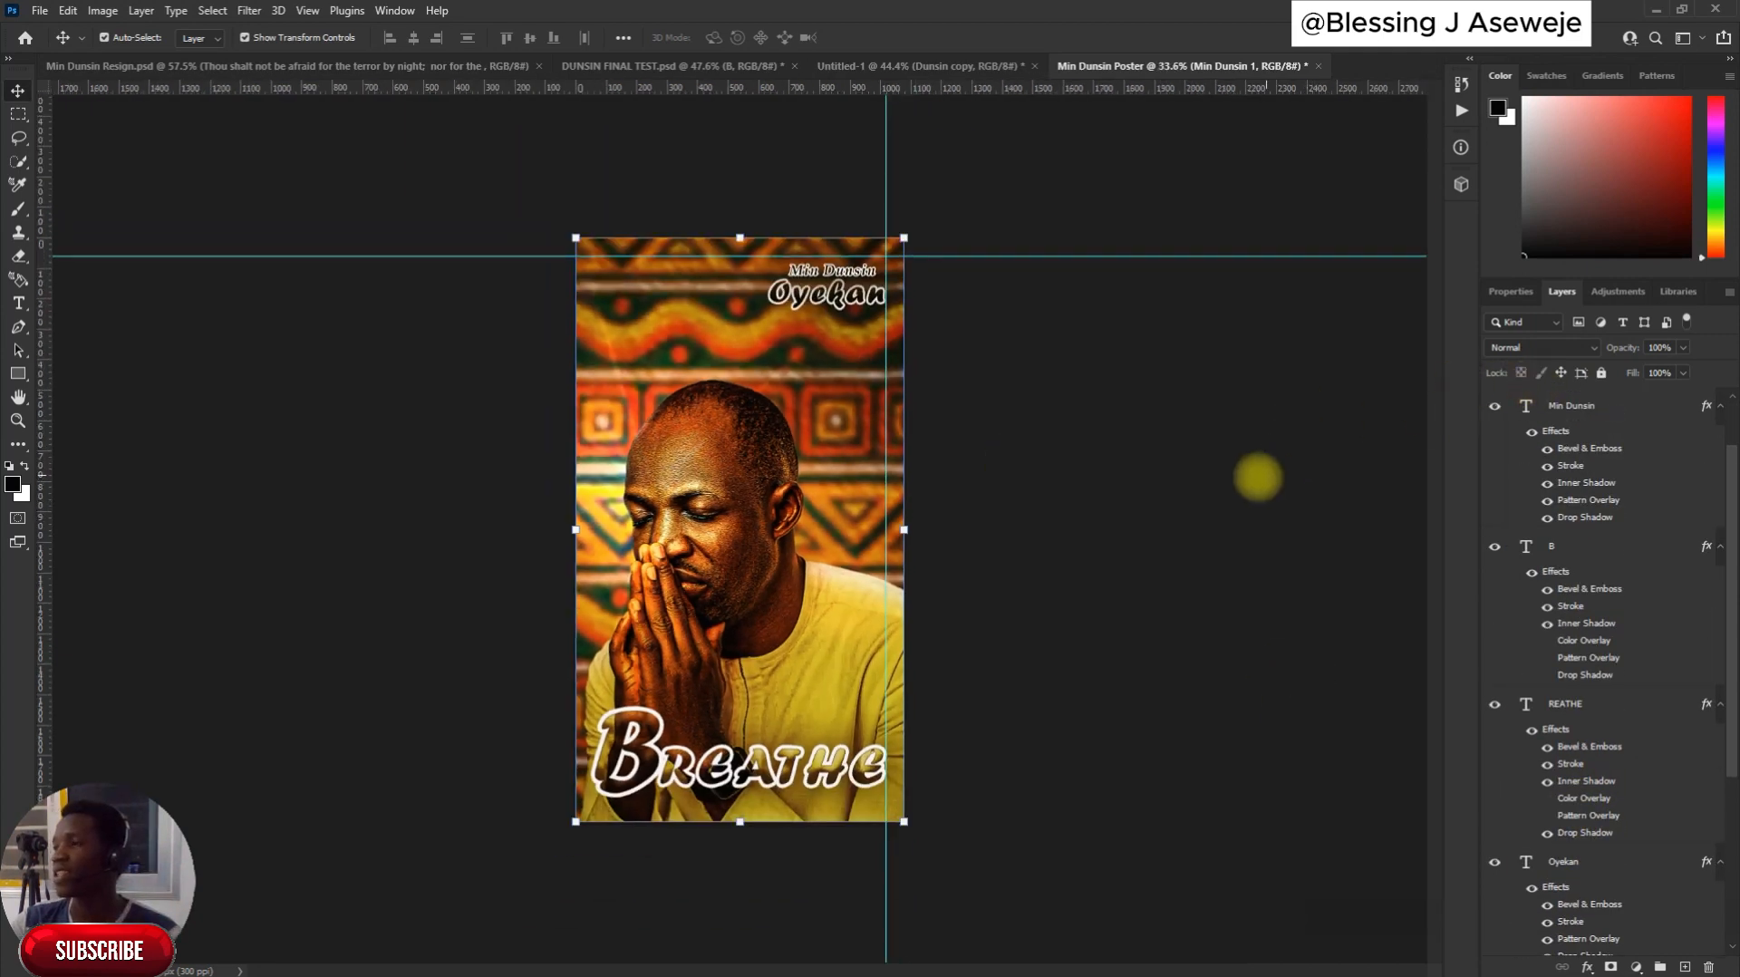
scroll(1595, 512, "up", 2)
left_click(250, 12)
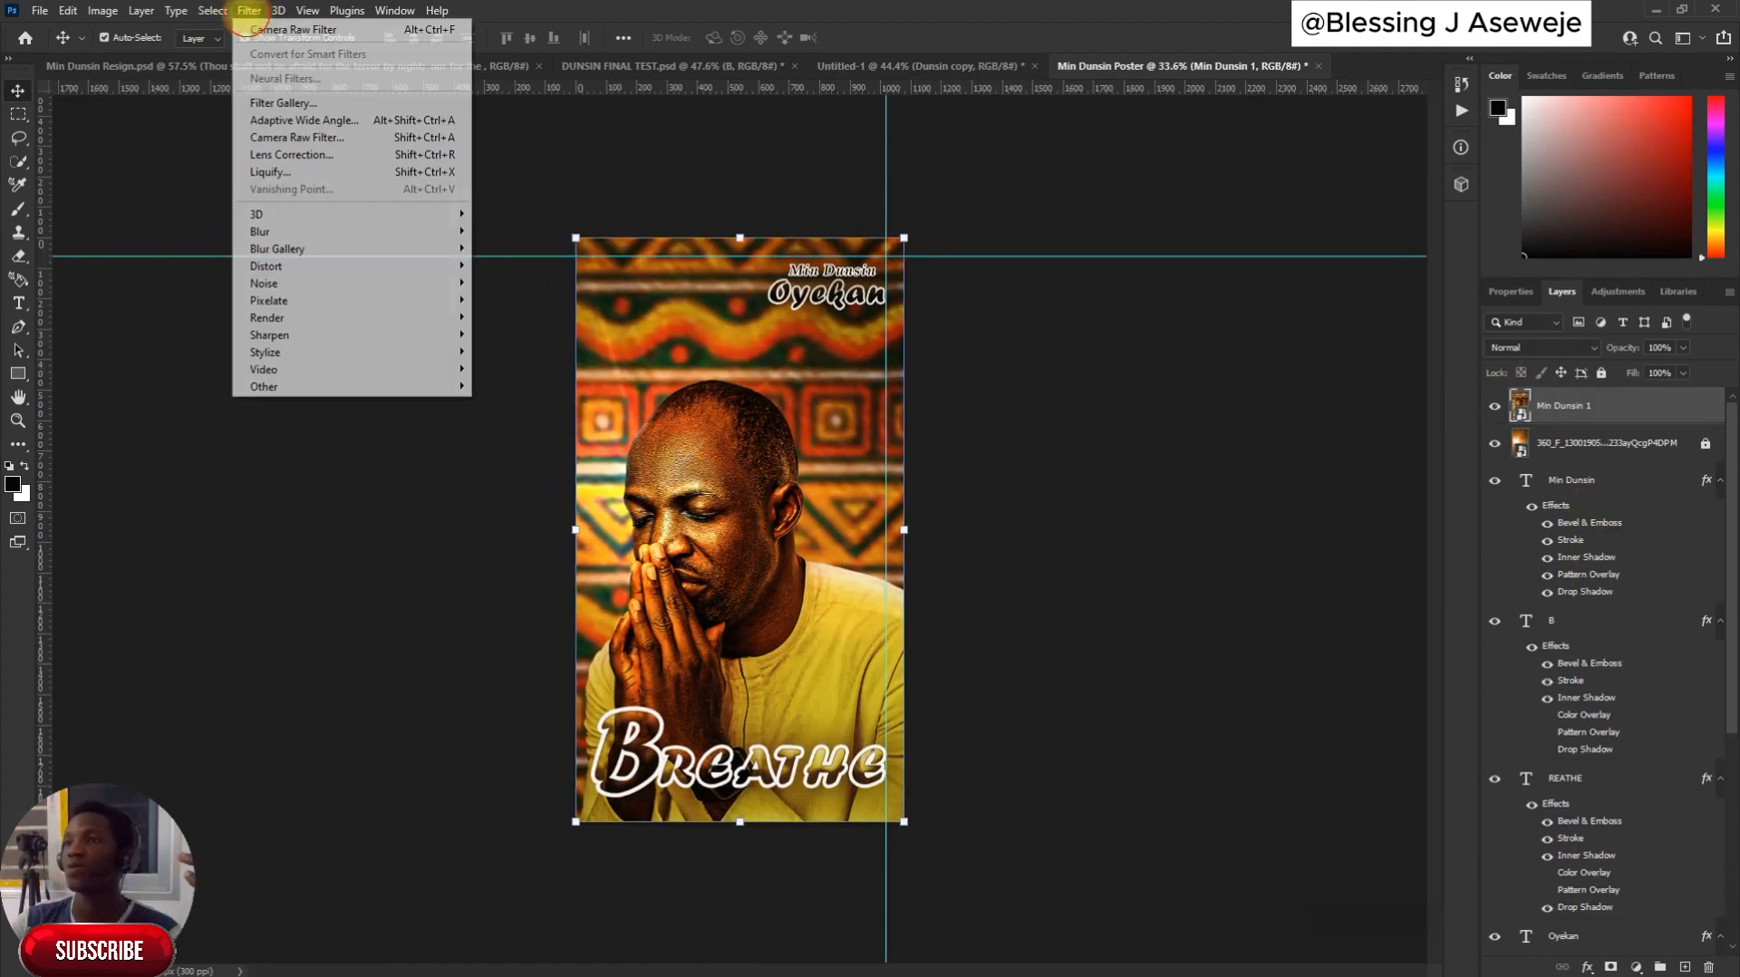
left_click(298, 145)
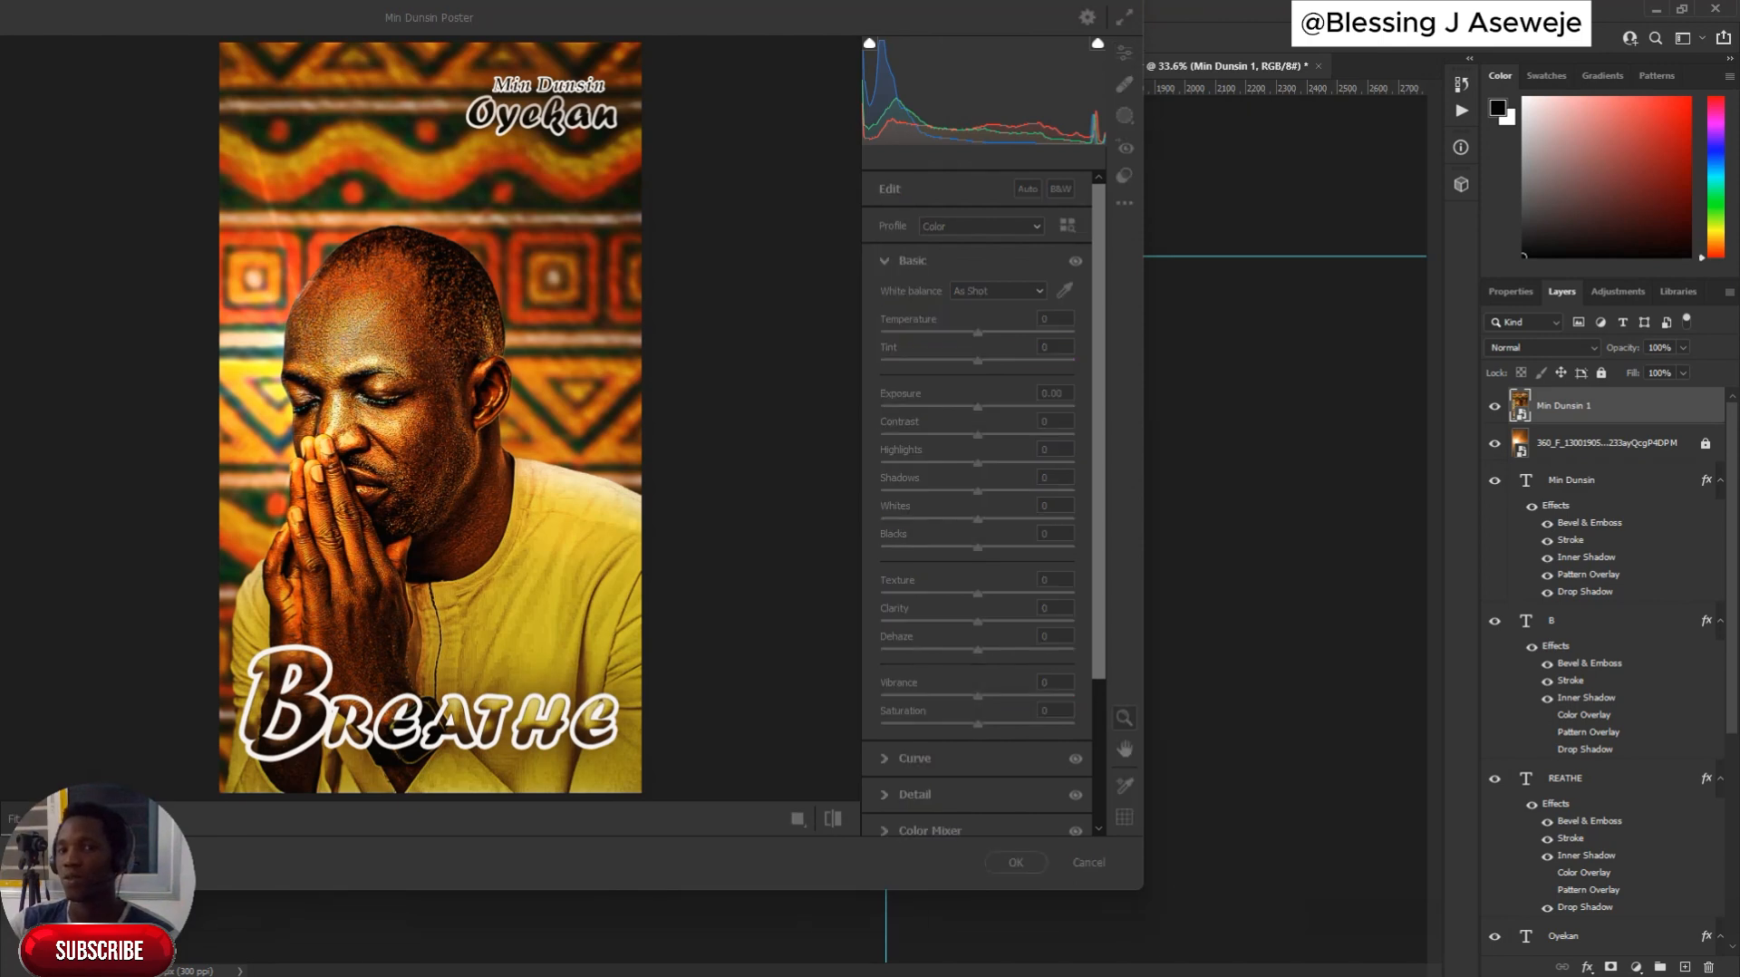
key("space")
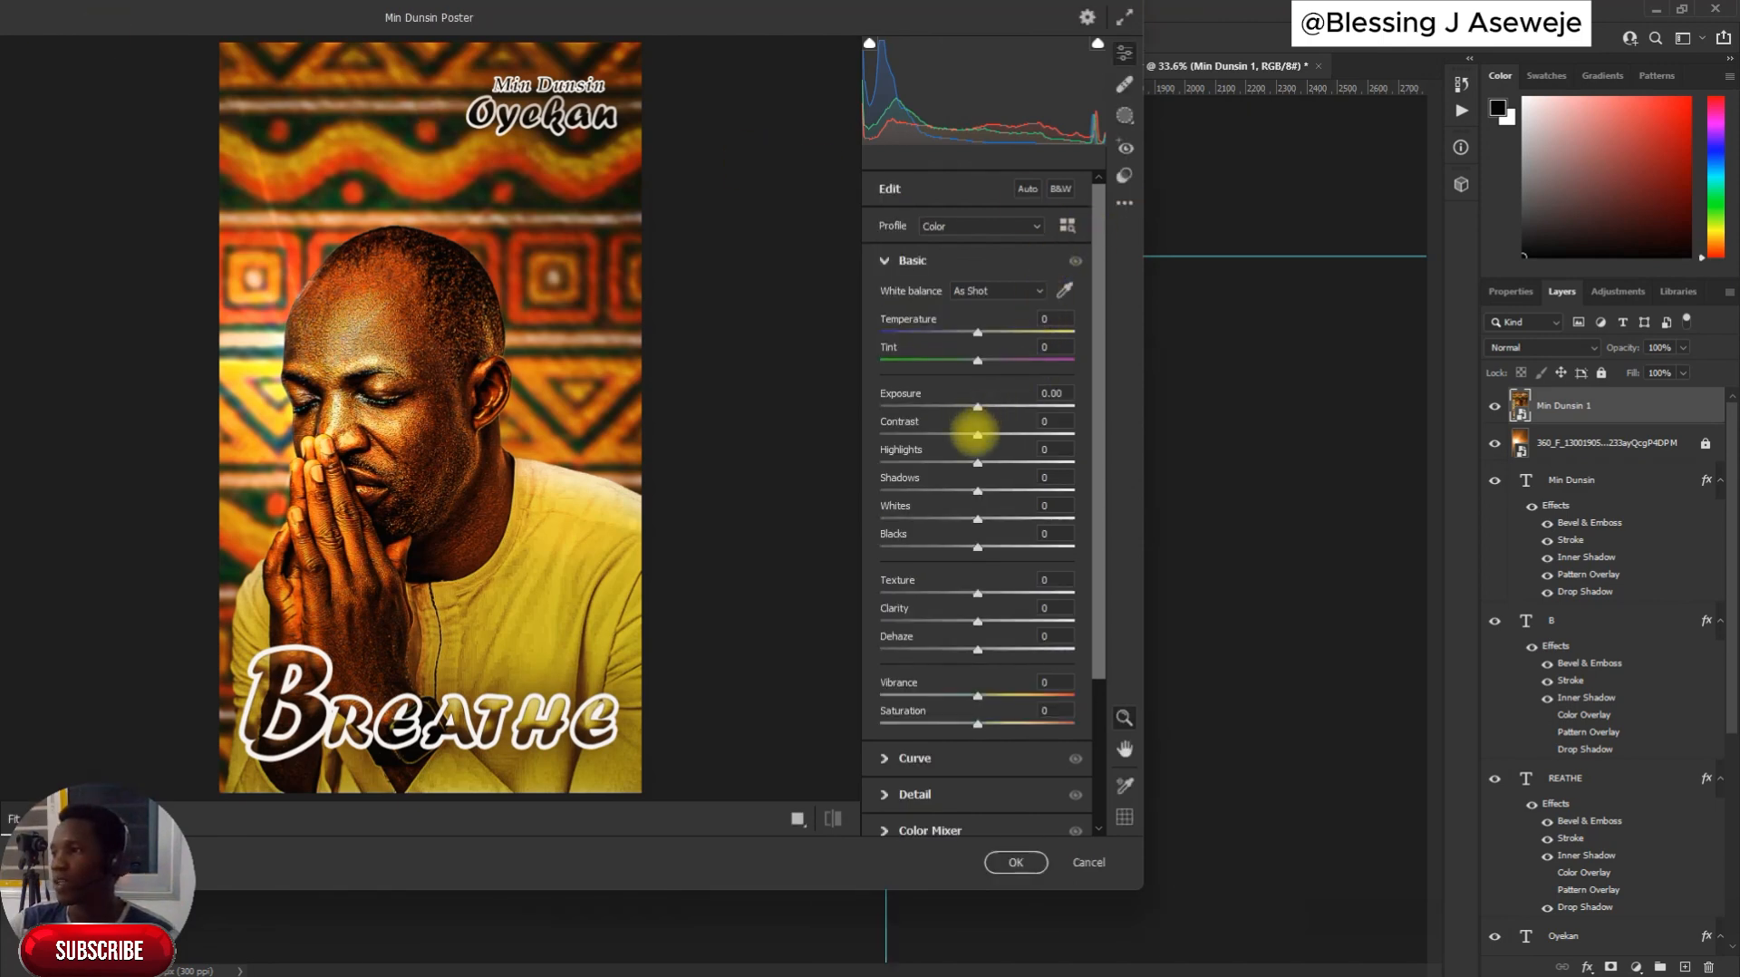
left_click_drag(978, 435, 1006, 435)
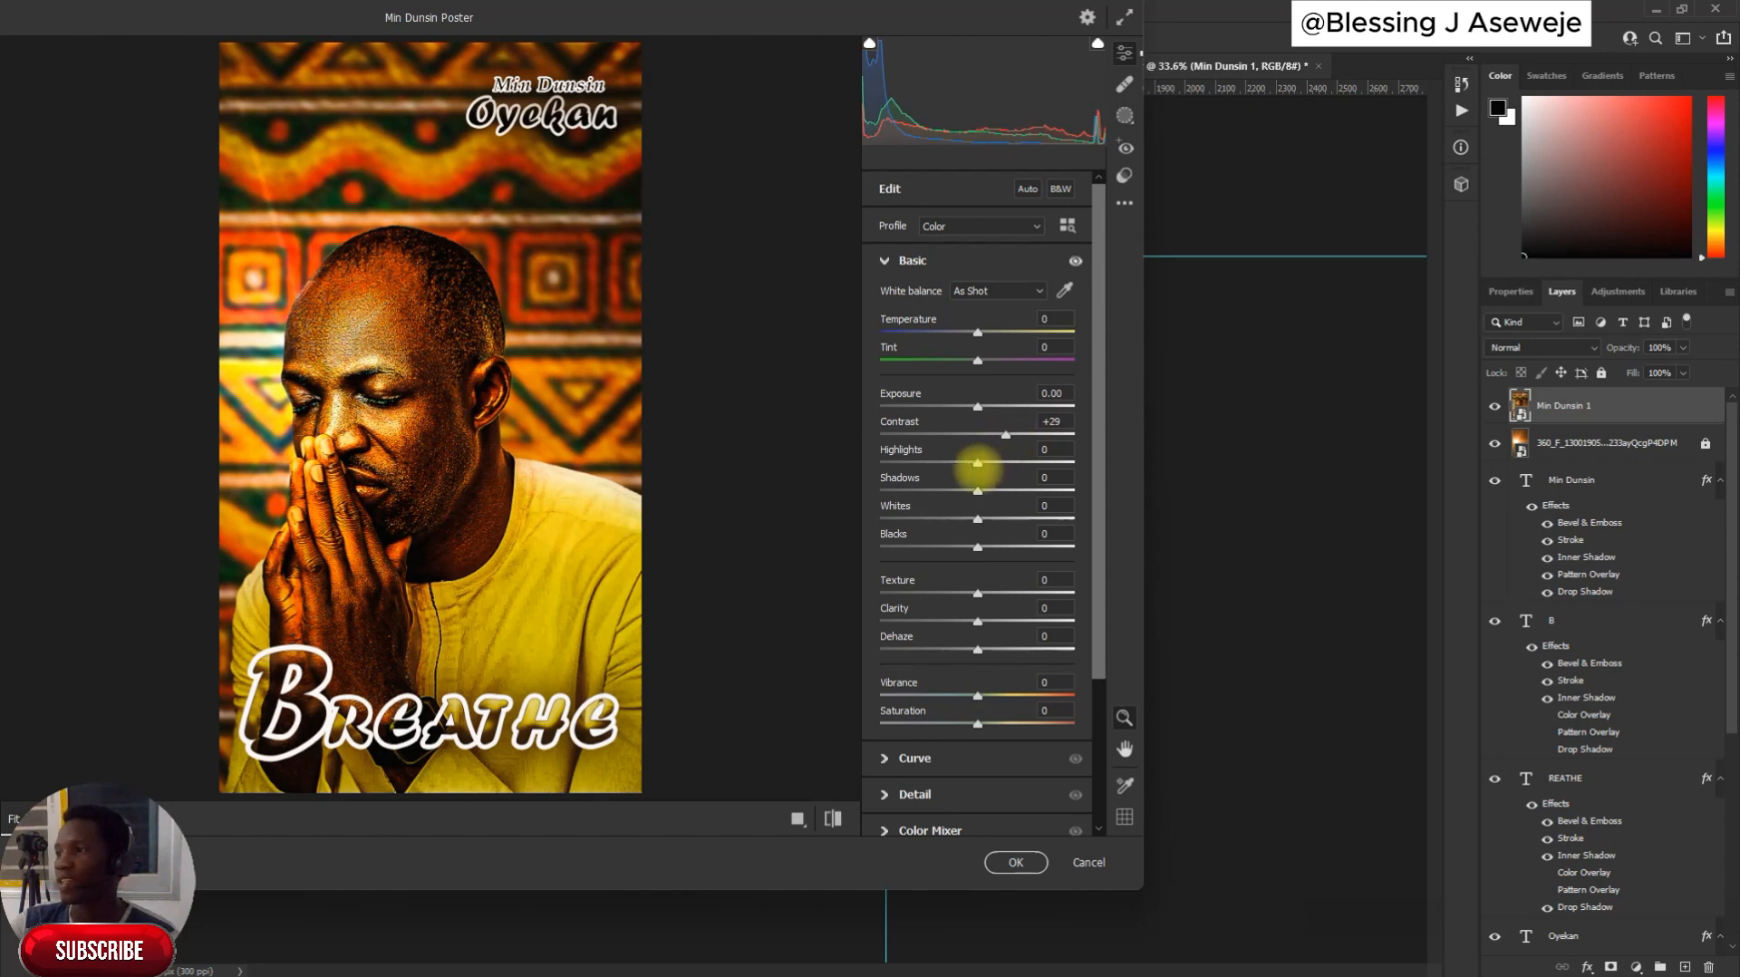
left_click_drag(980, 464, 967, 463)
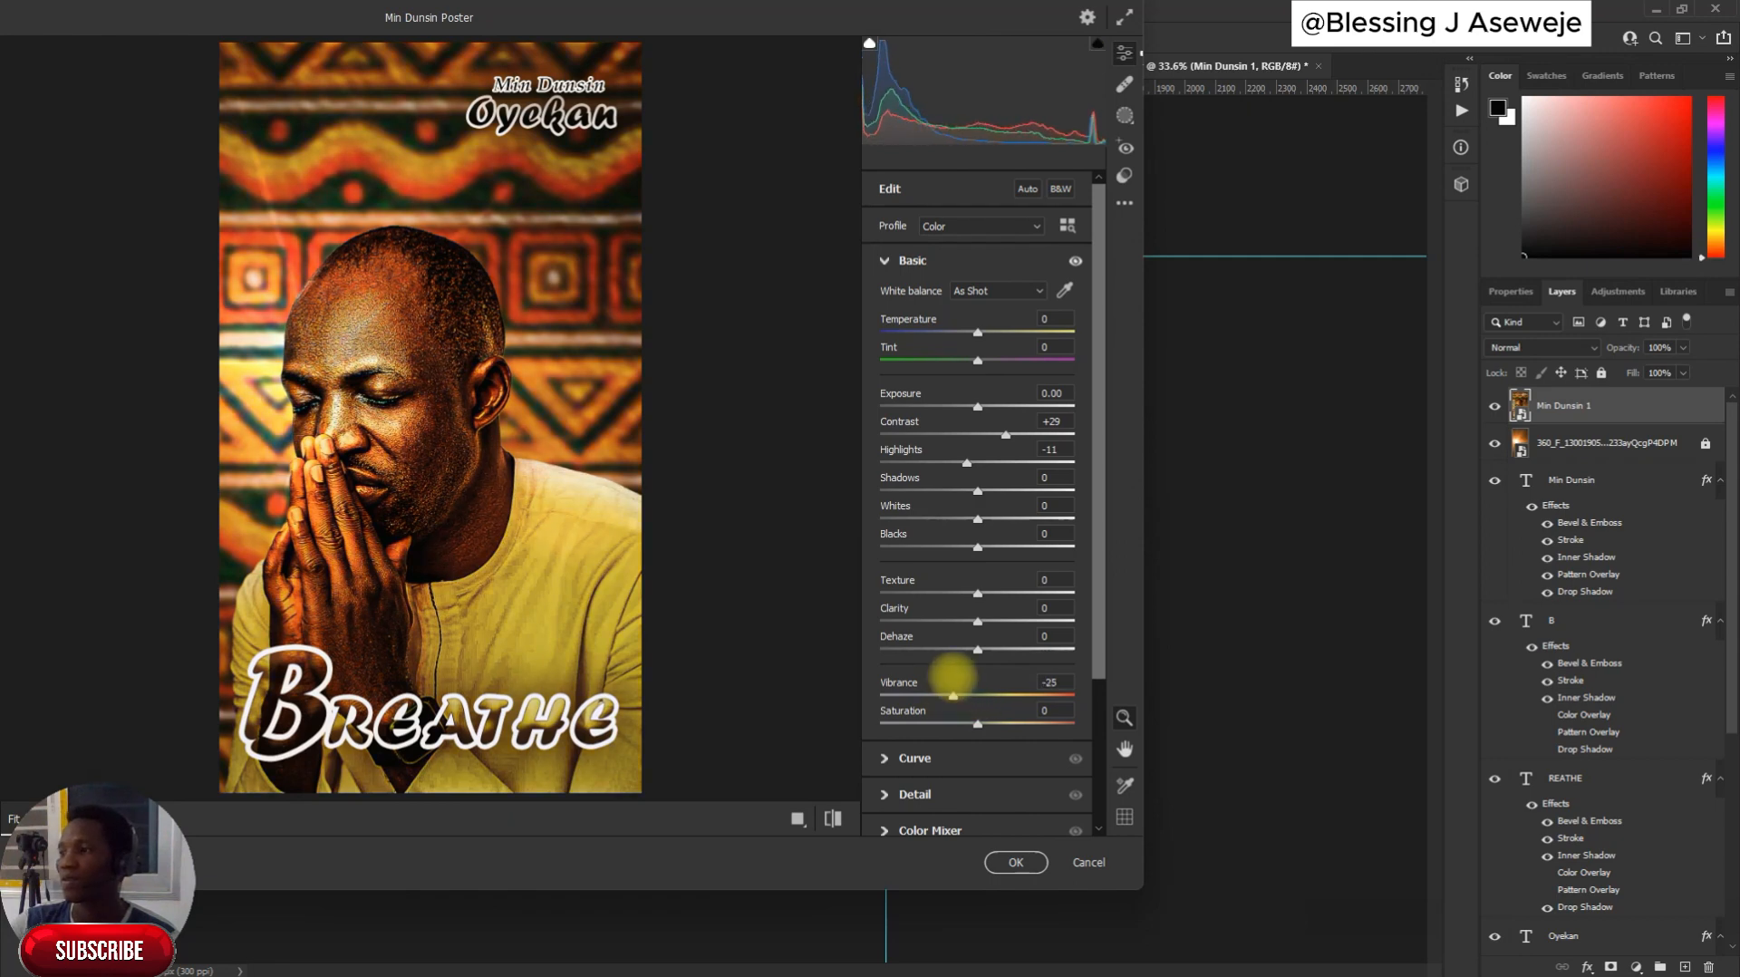
Set the Camera Raw sharpening to 32 and the optics distortion to -4
left_click(969, 797)
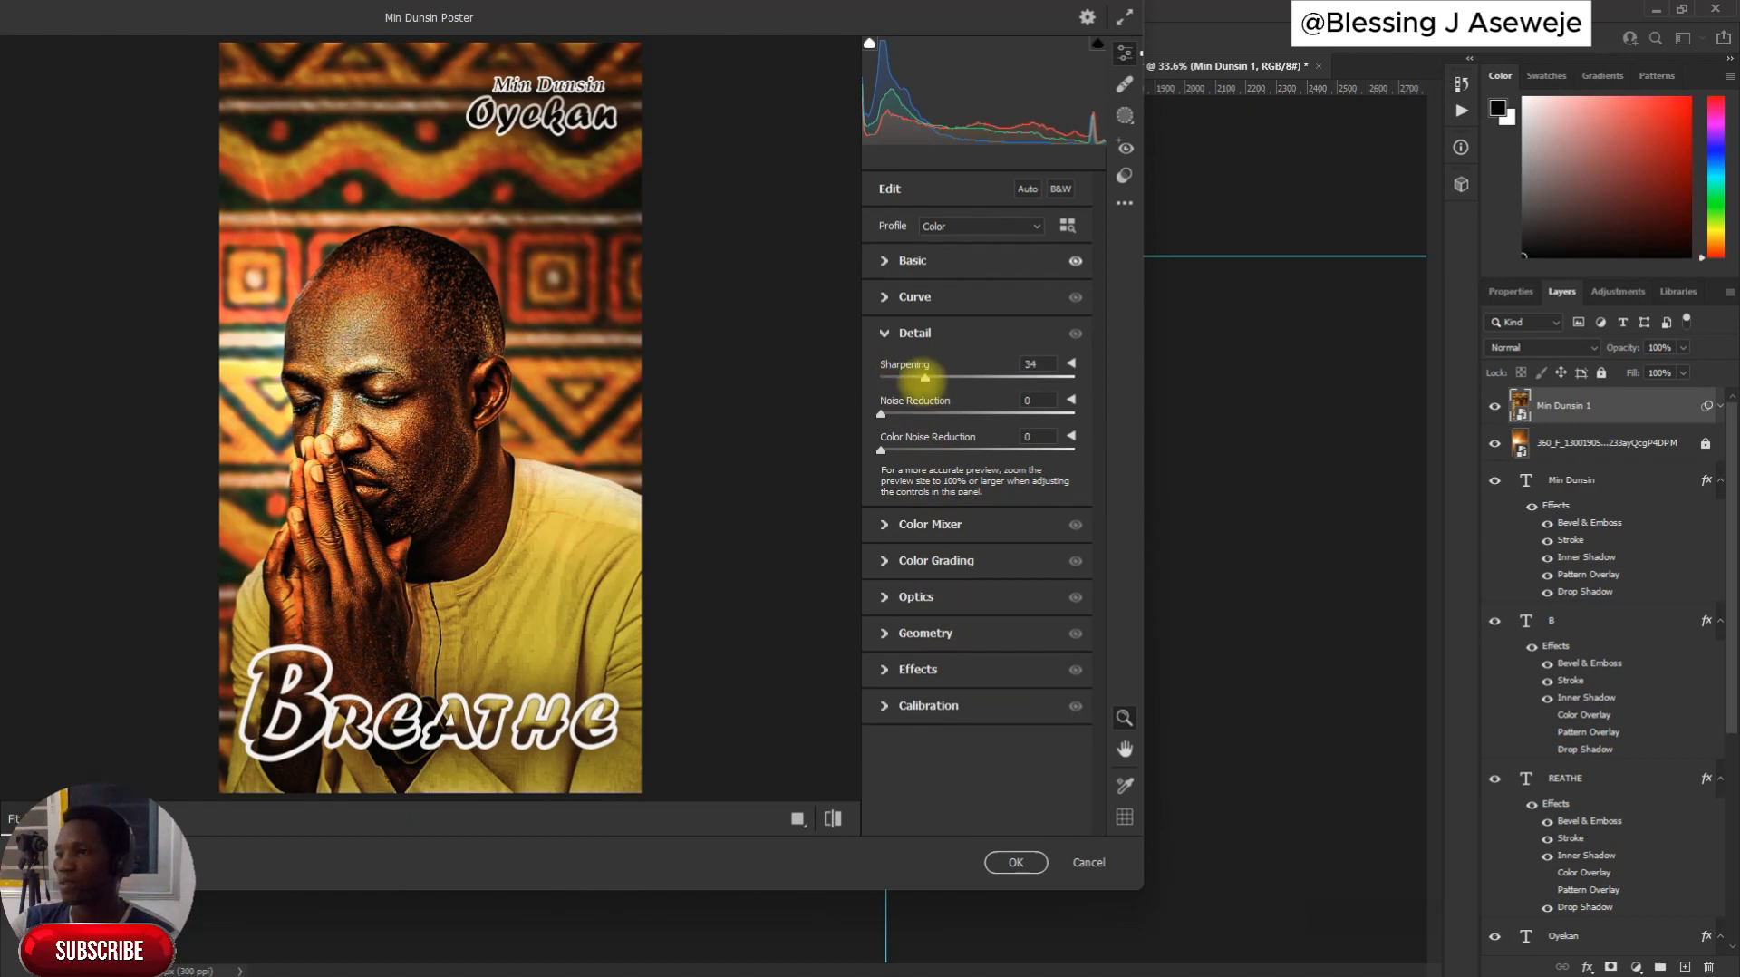
left_click_drag(924, 375, 922, 375)
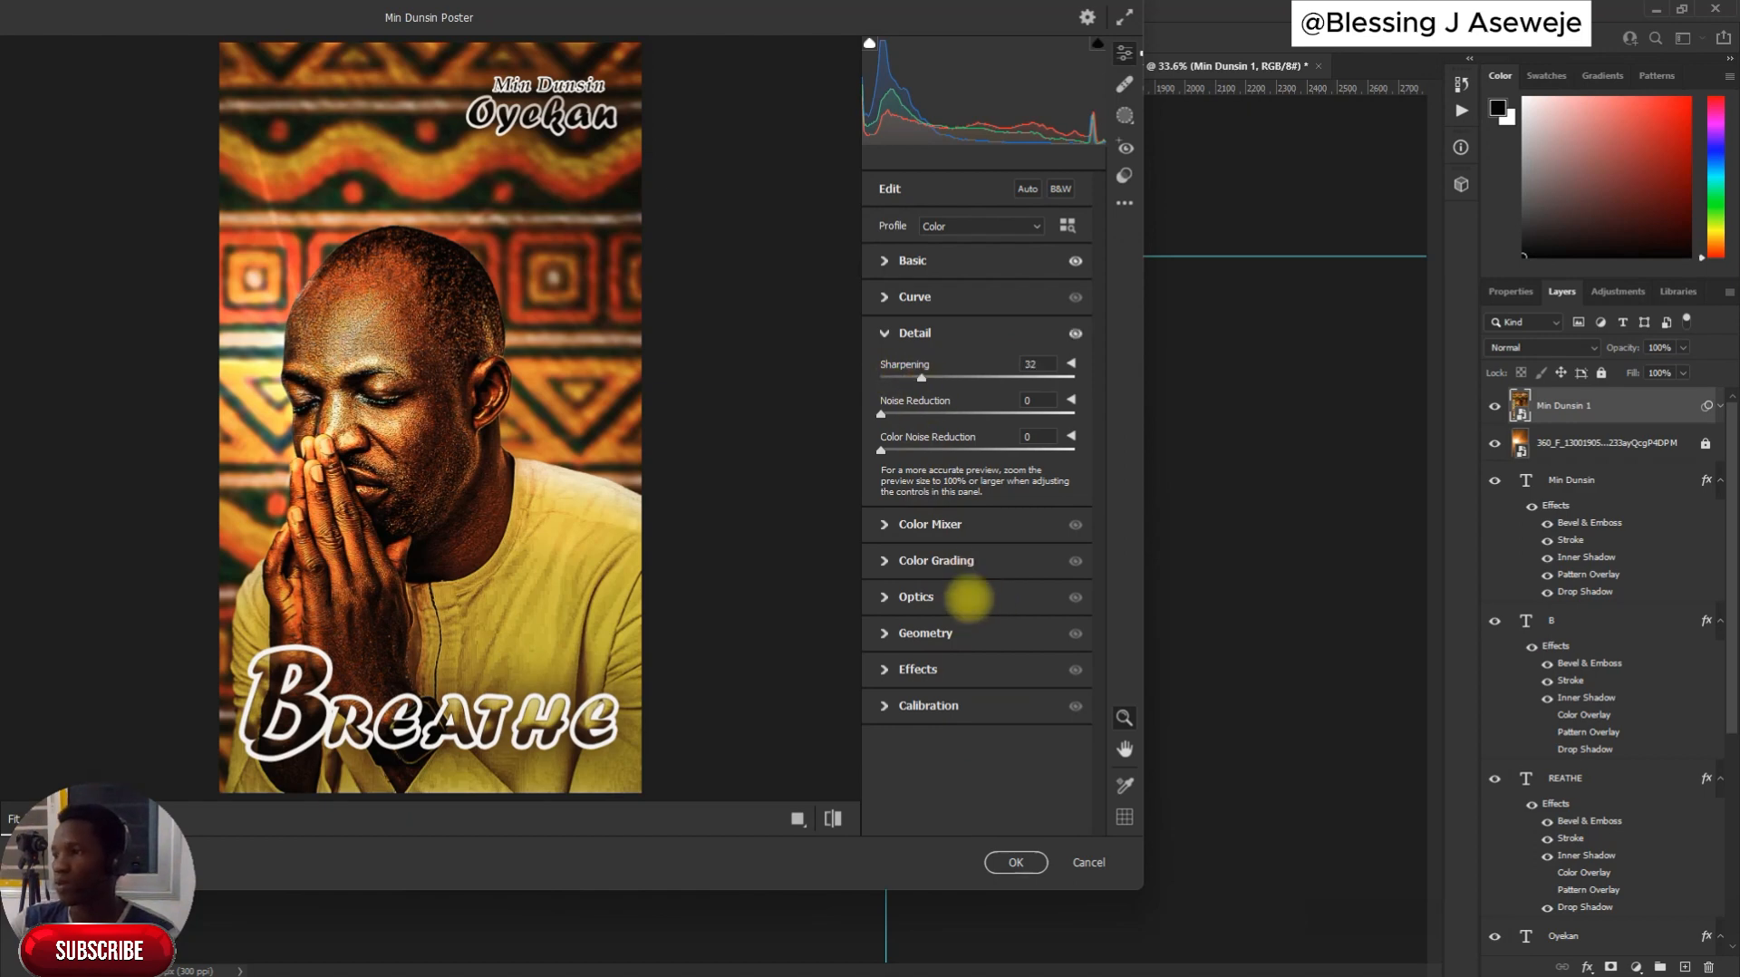
left_click(969, 598)
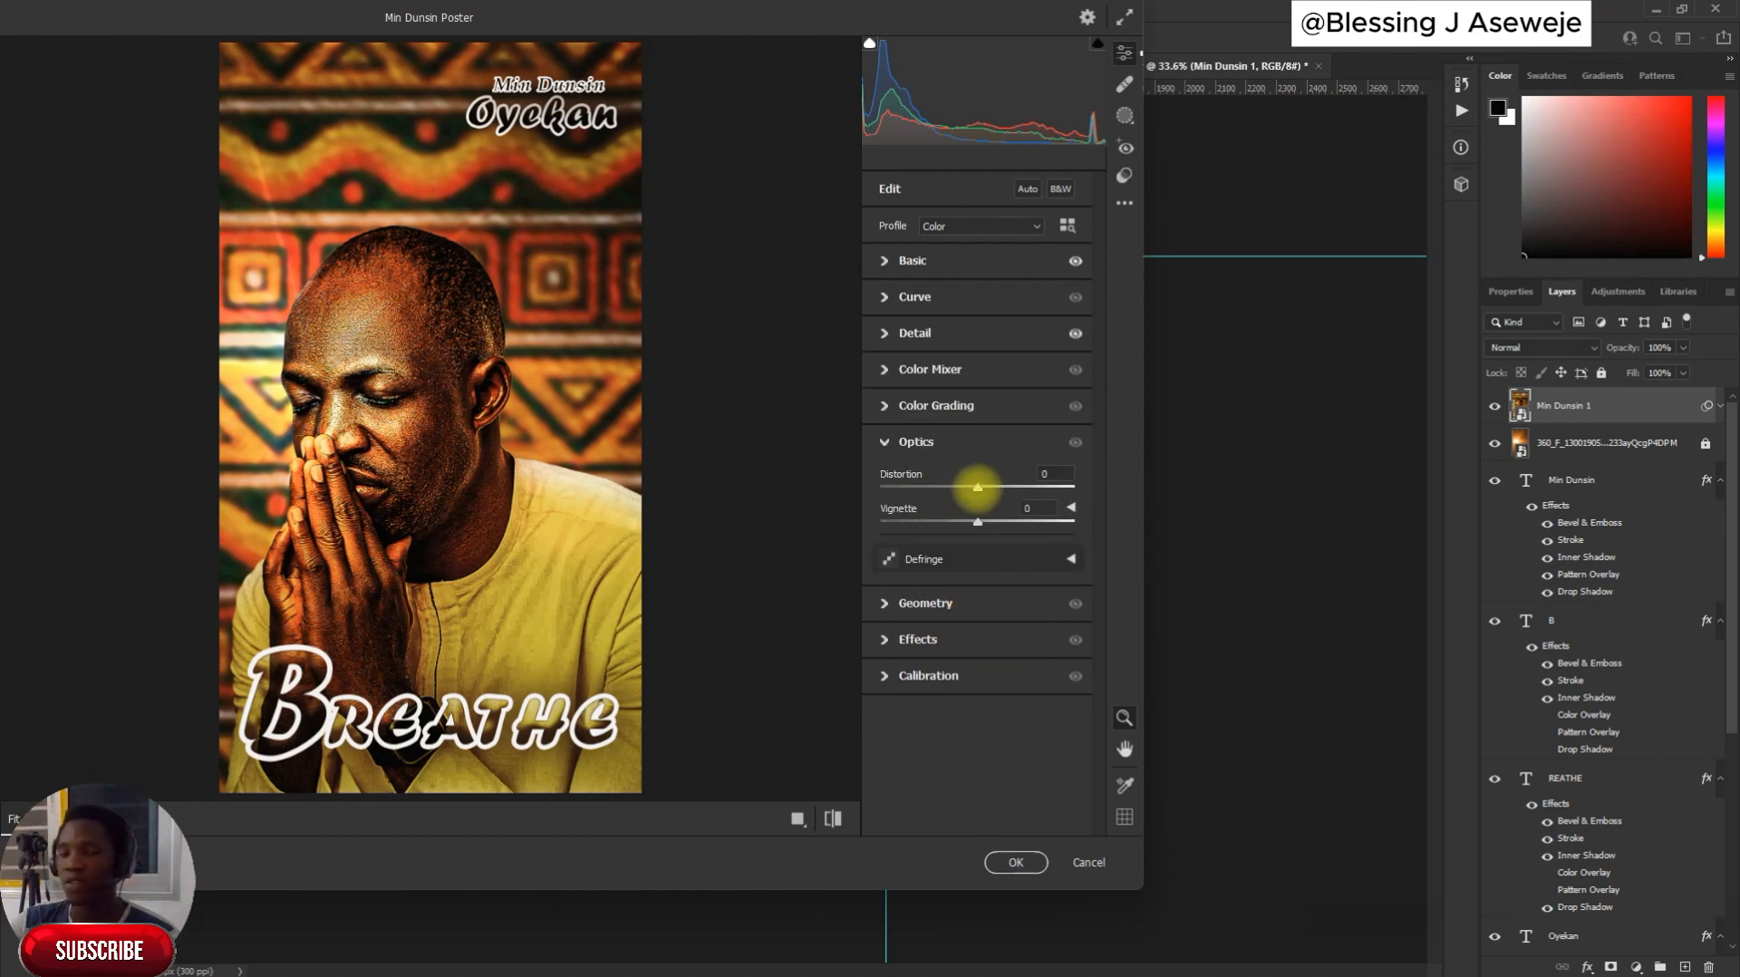
left_click_drag(977, 488, 974, 486)
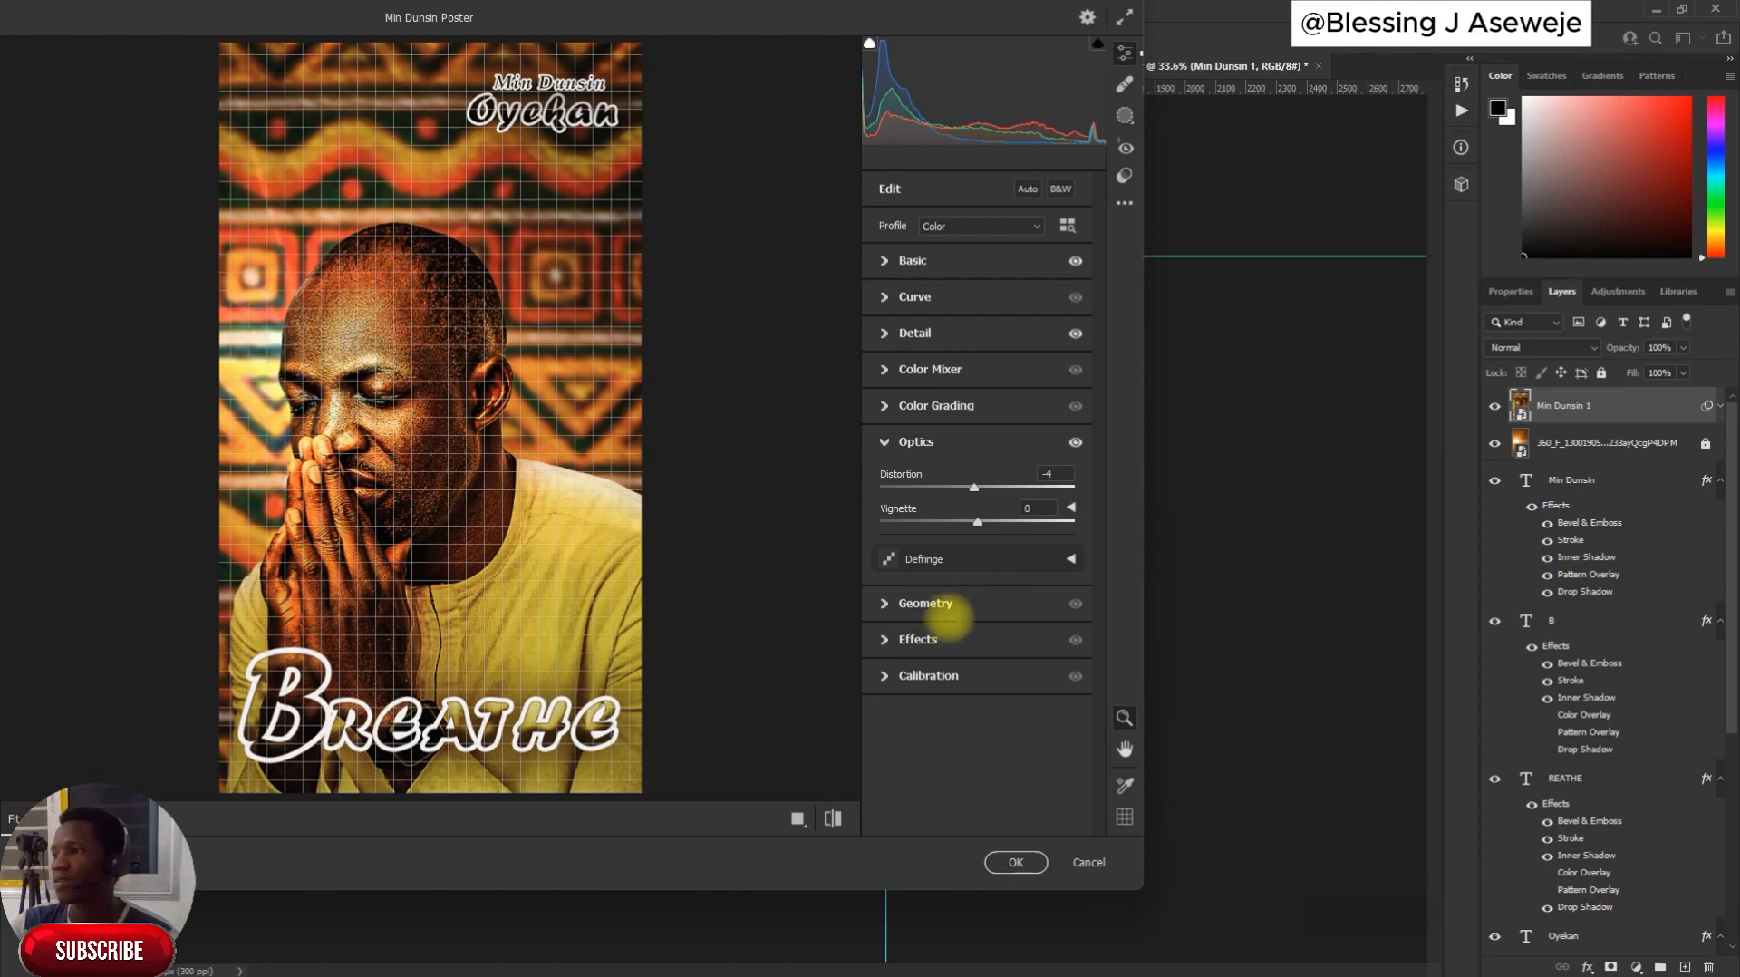
Add a grain effect of 79 to the whole poster image in Camera Raw
left_click(945, 636)
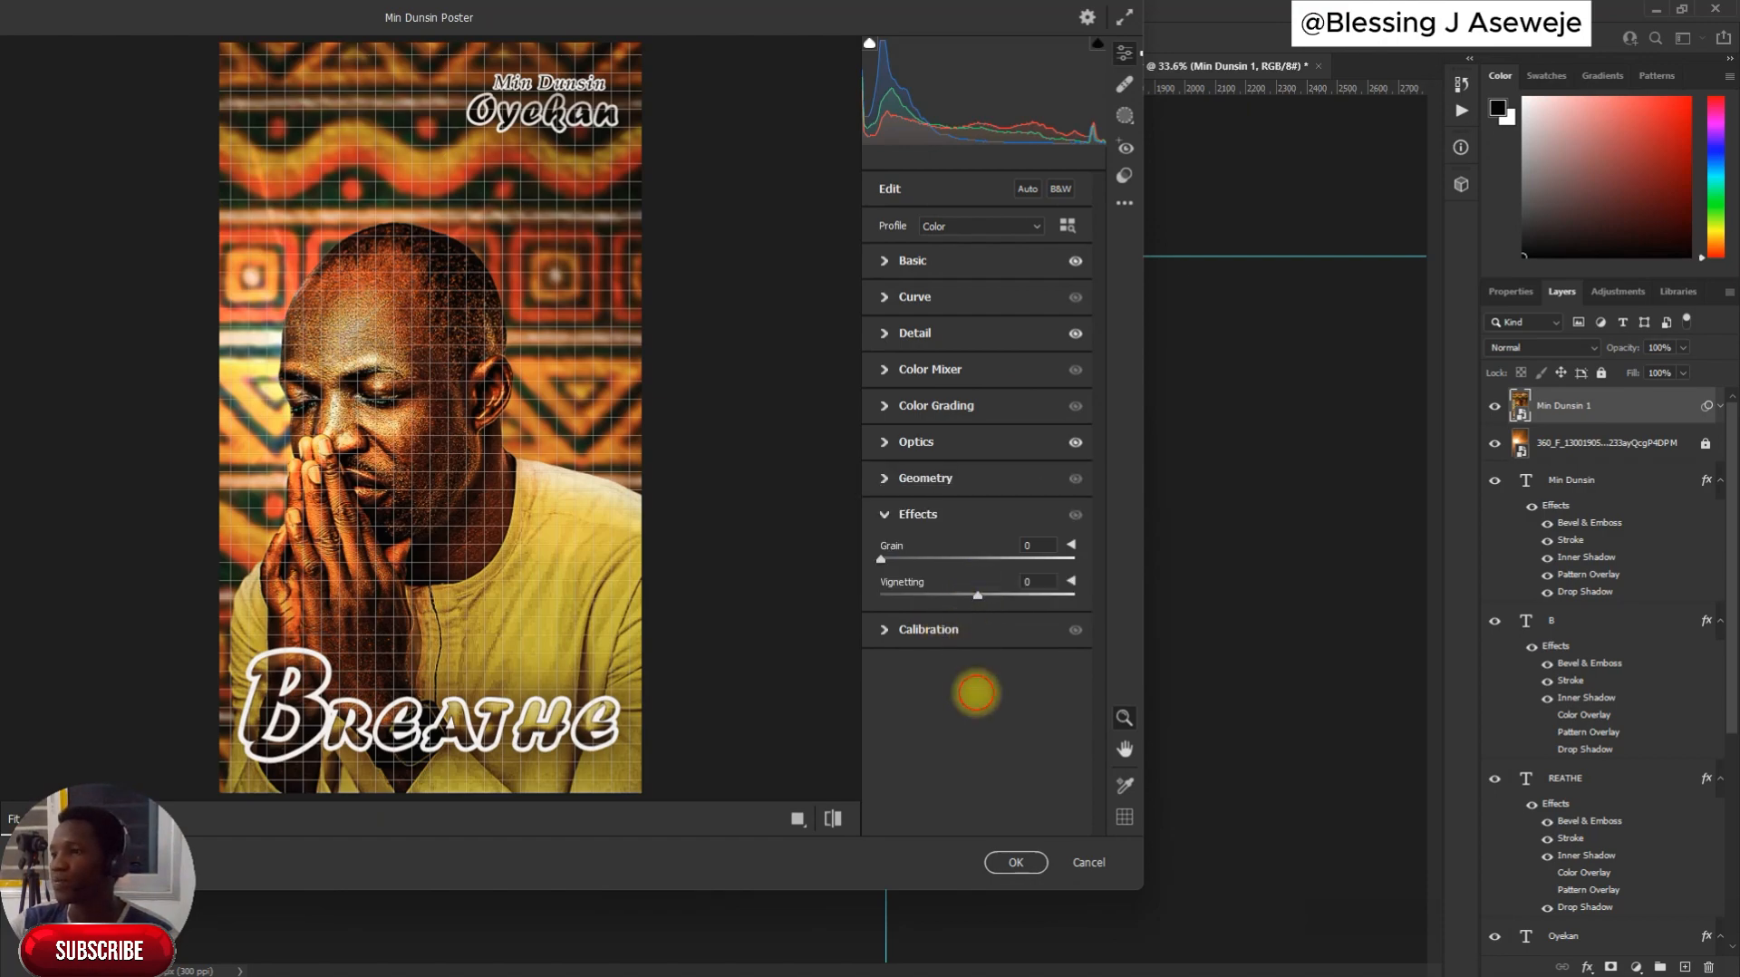
left_click(749, 549)
left_click(734, 518)
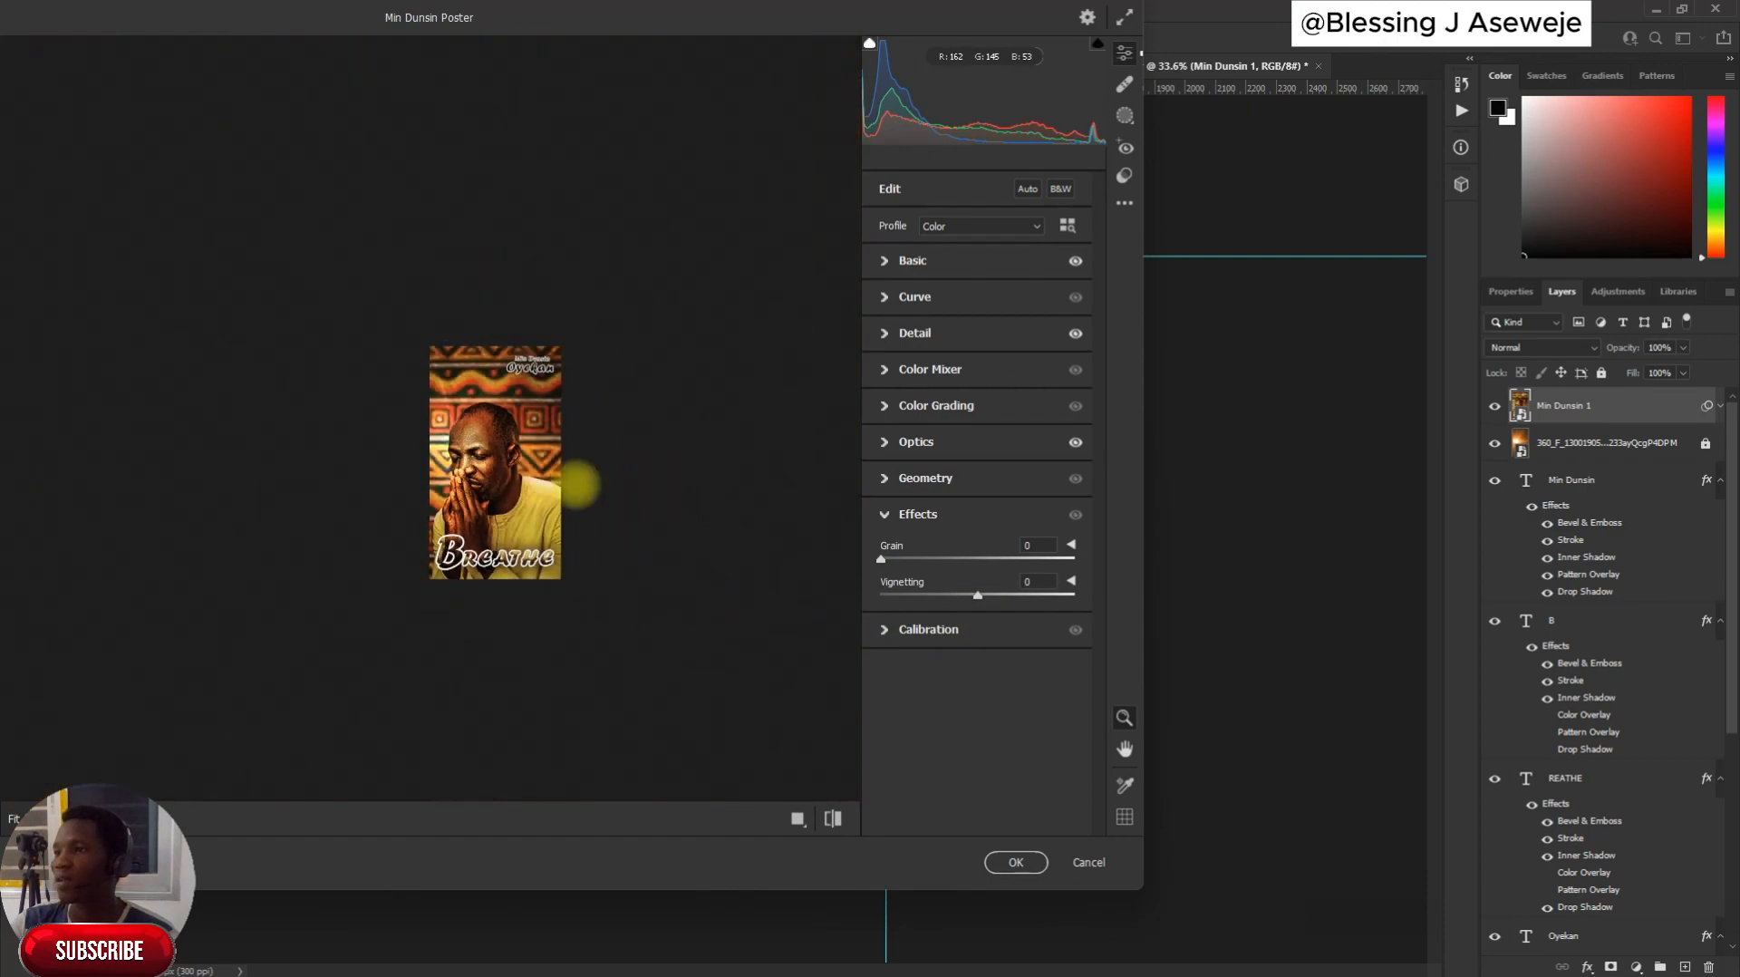
key("space")
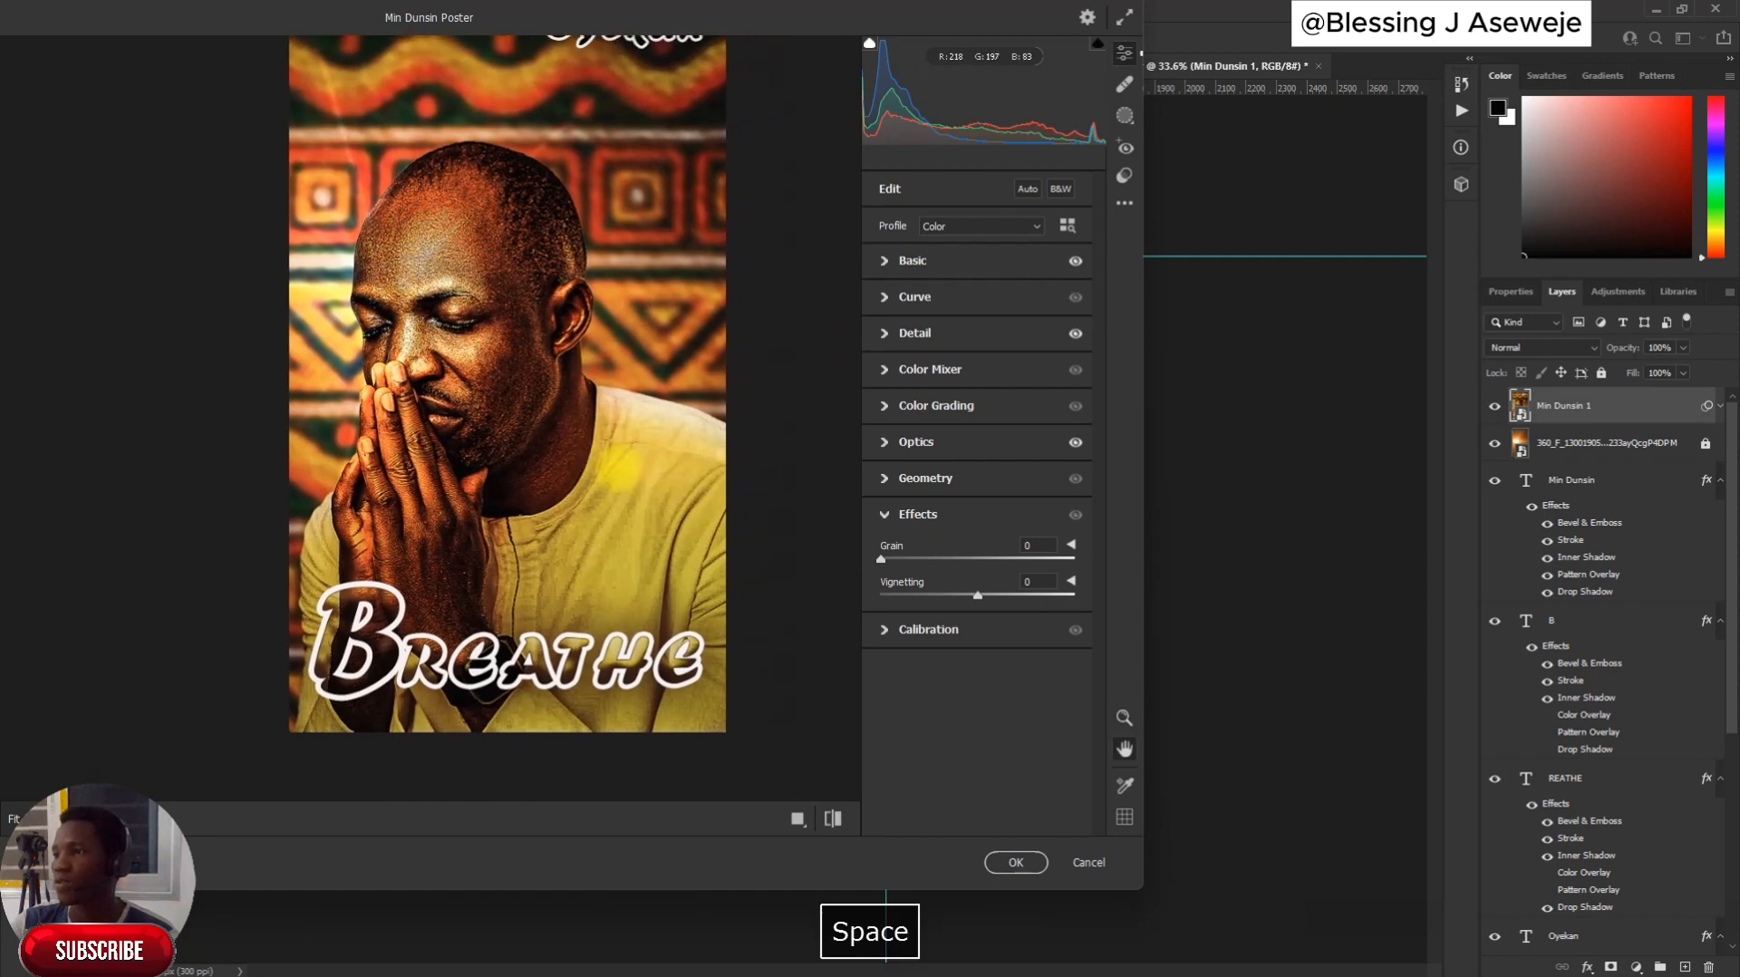
left_click(518, 355)
left_click_drag(549, 354, 497, 359)
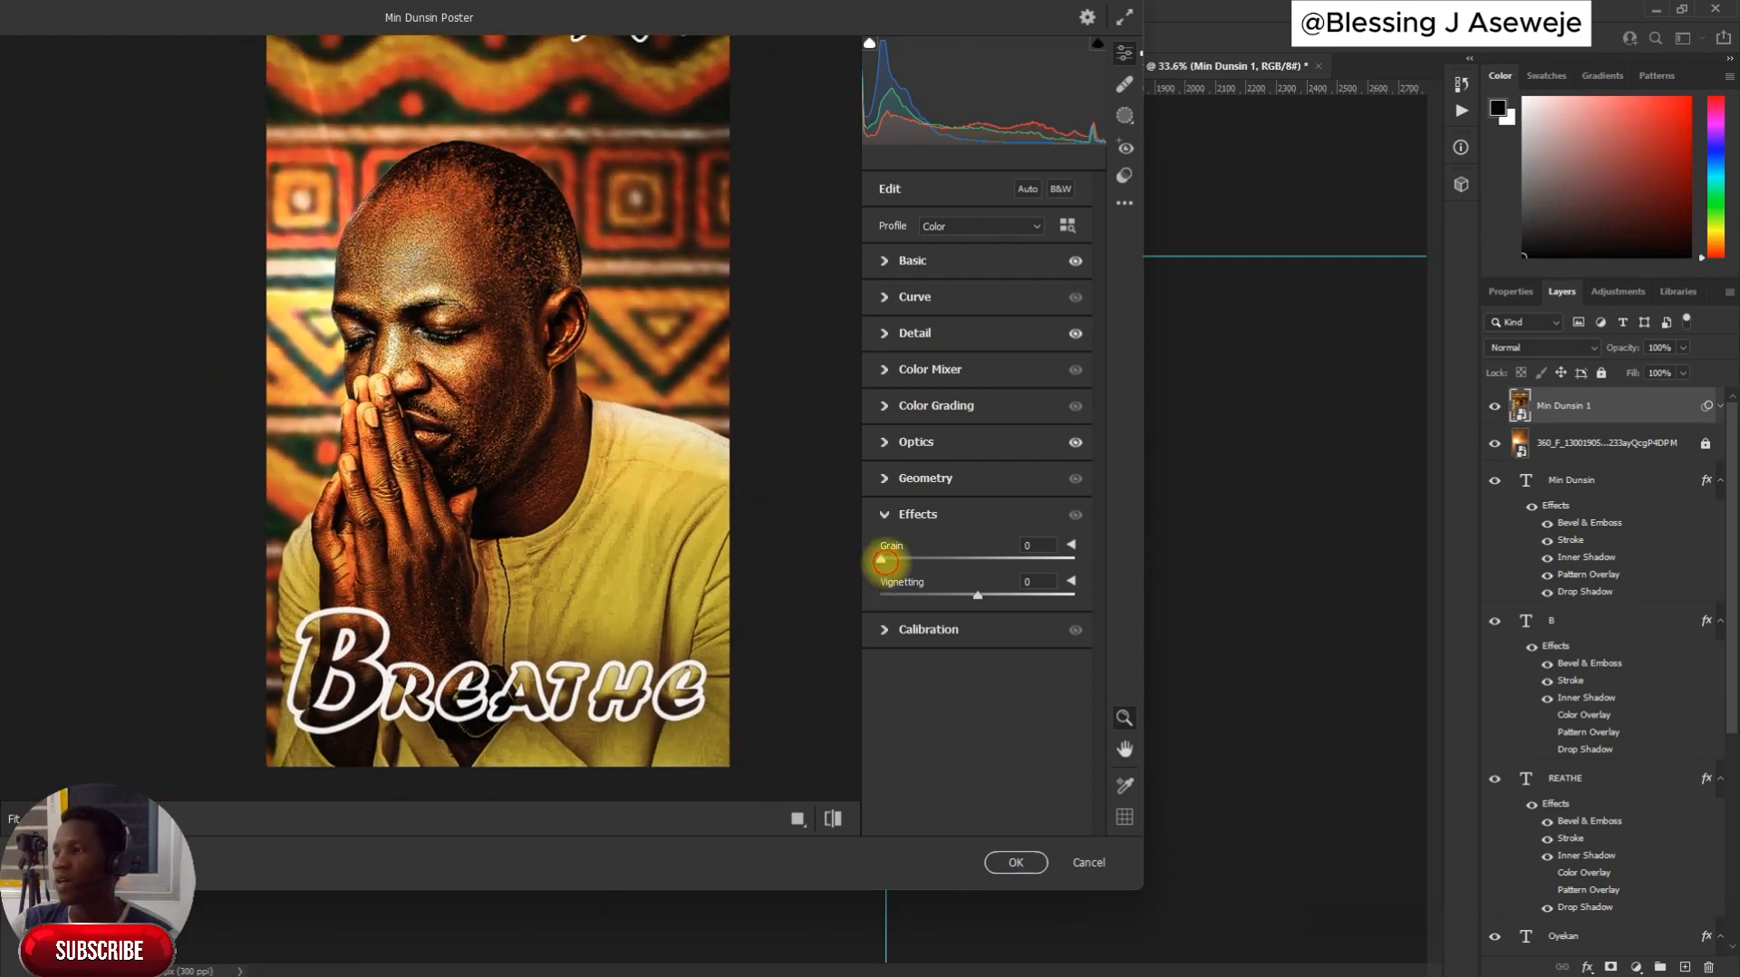
left_click_drag(882, 559, 1017, 557)
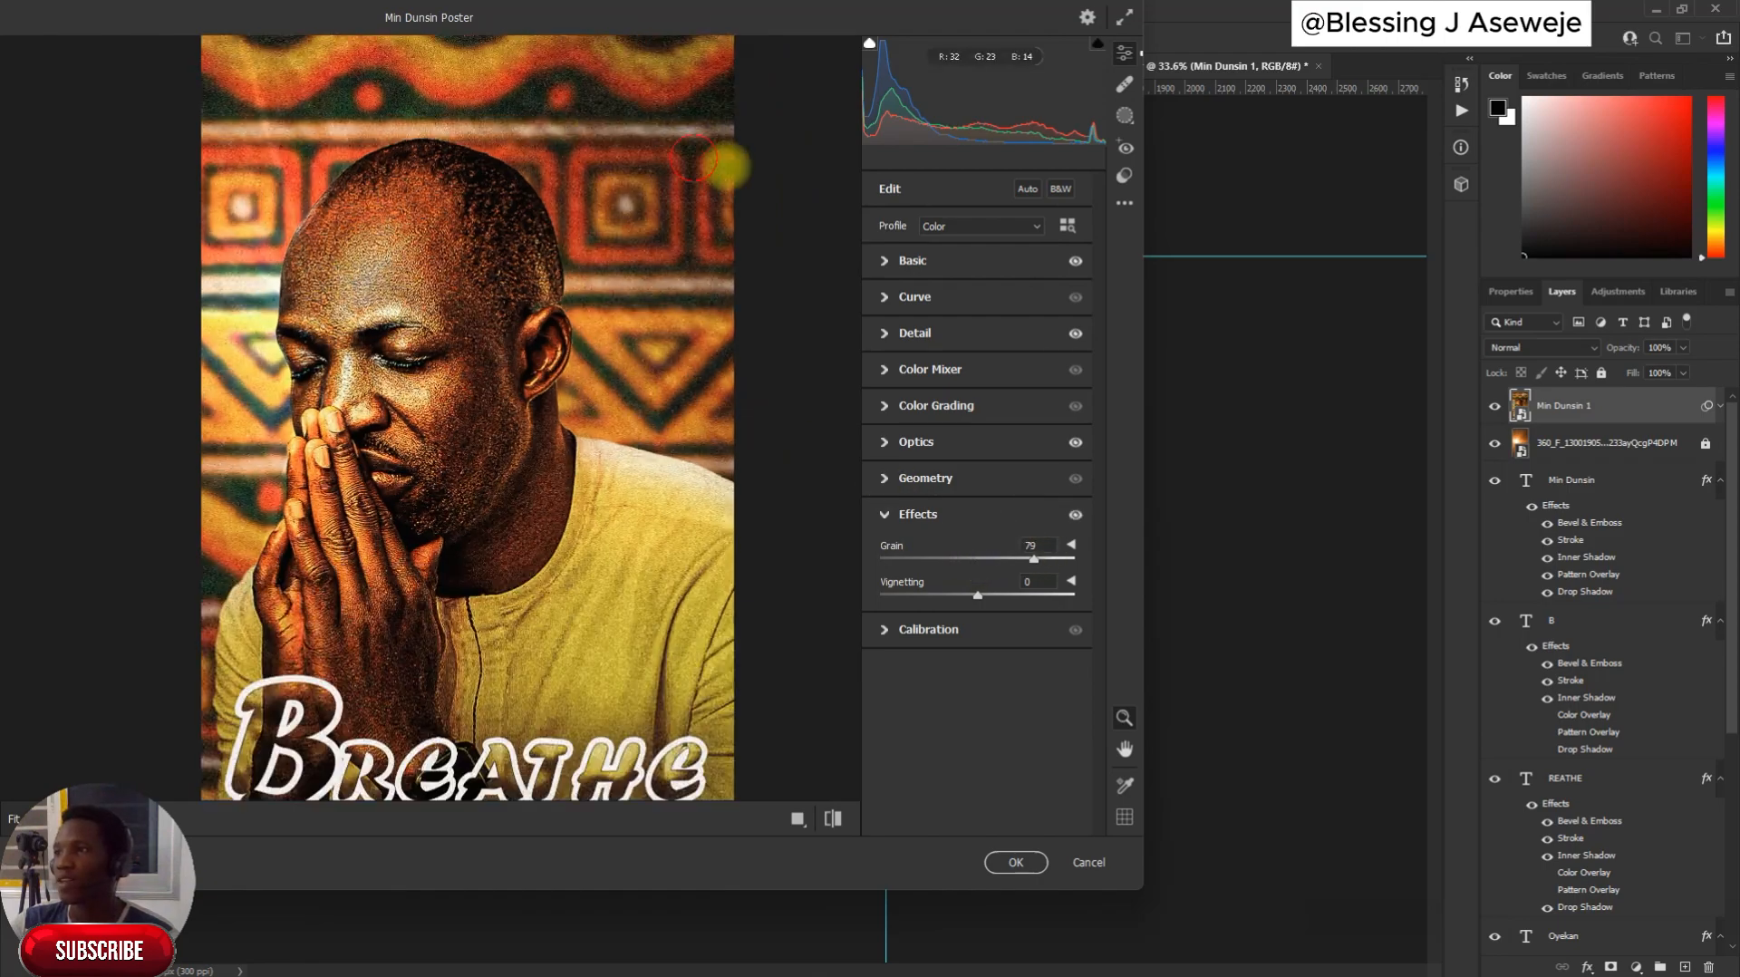
Check the grain close up on the patterned background and darken the poster's edges with vignetting of -41
left_click_drag(727, 163, 563, 244)
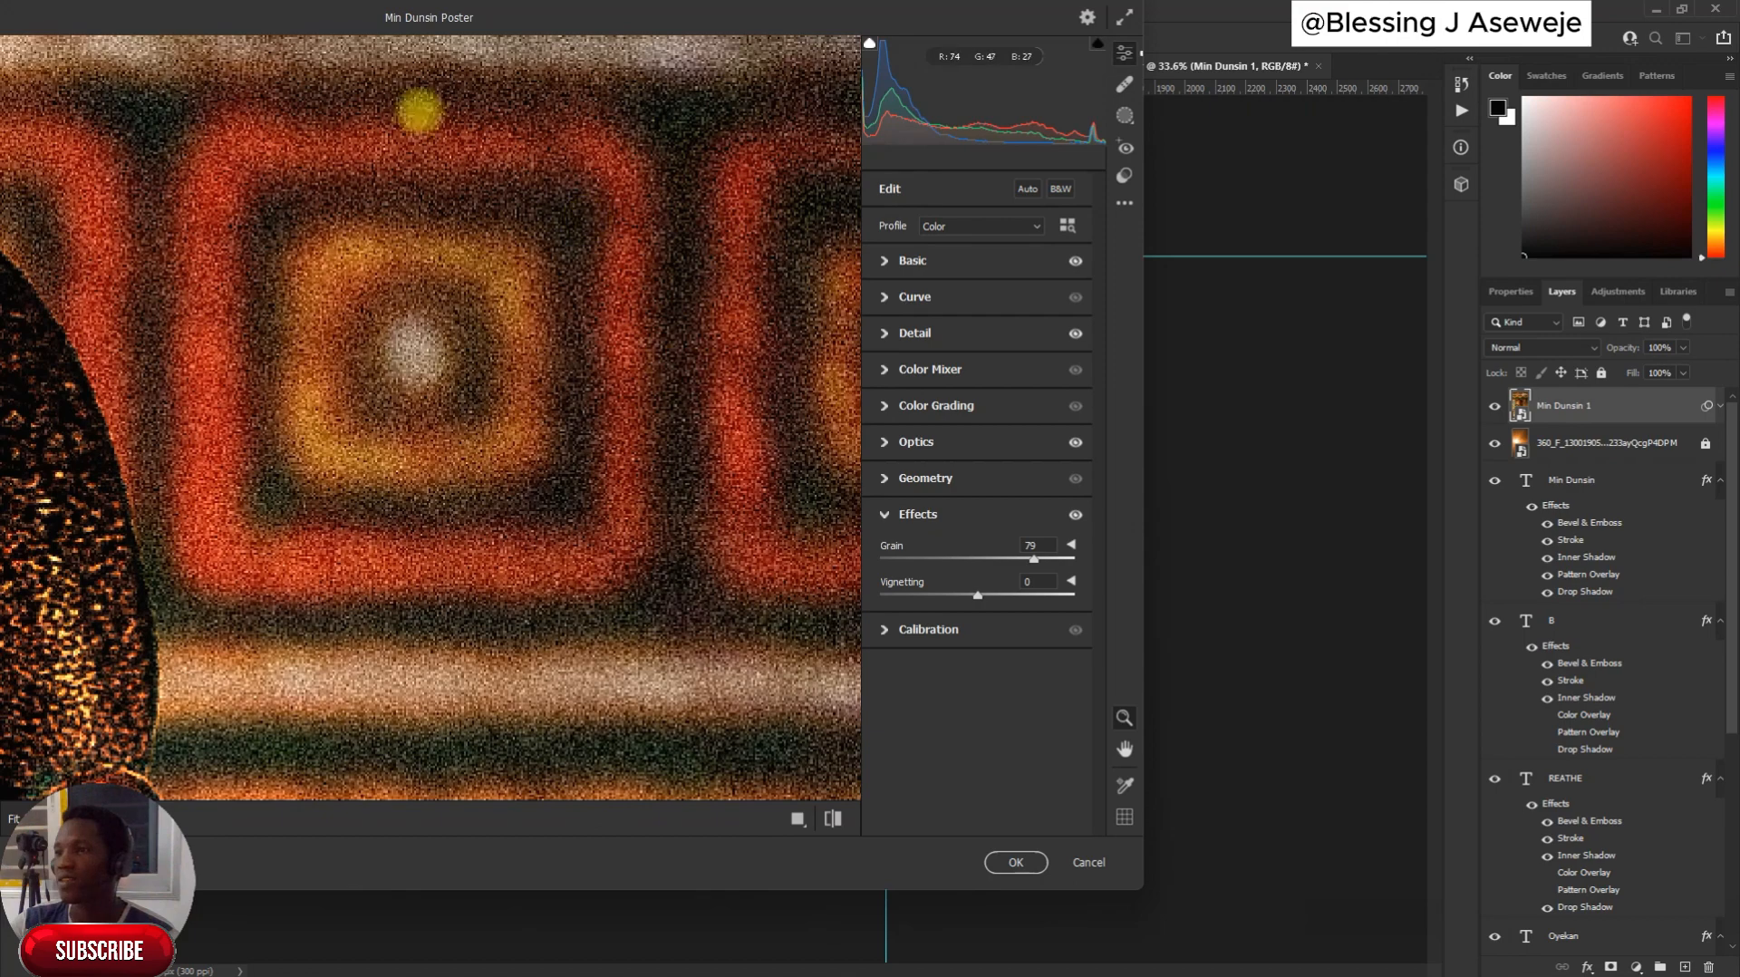
left_click_drag(635, 451, 505, 400)
left_click_drag(579, 480, 545, 376)
key("space")
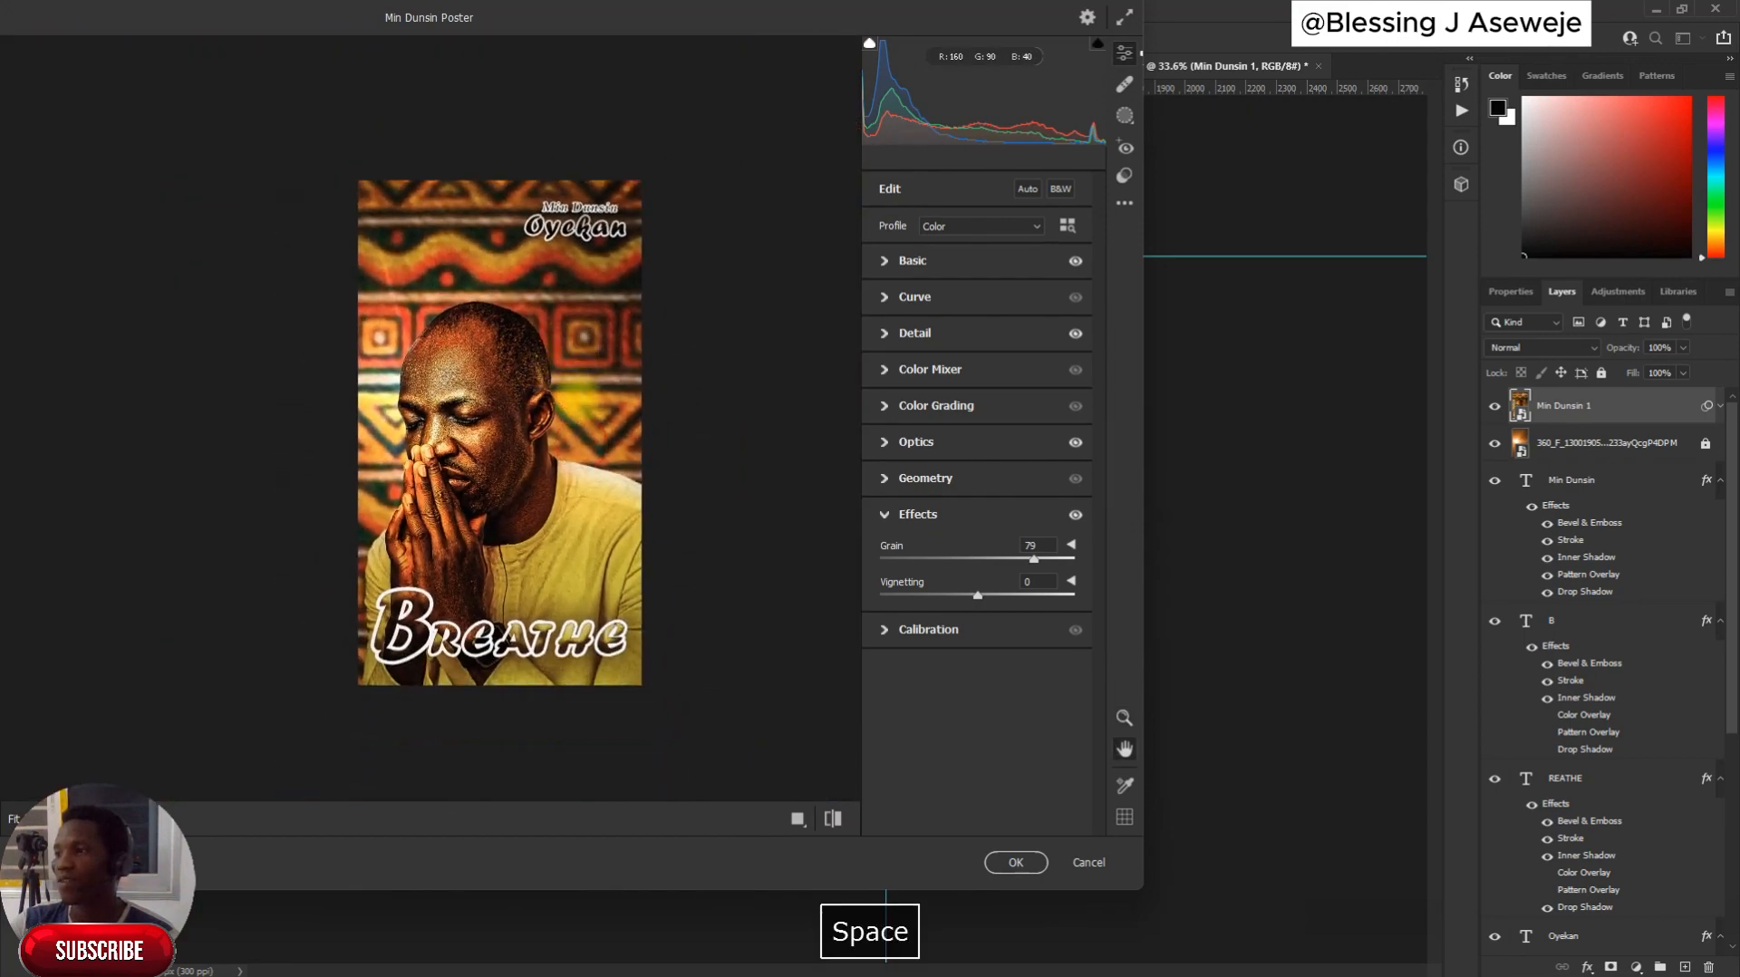
left_click_drag(978, 594, 942, 594)
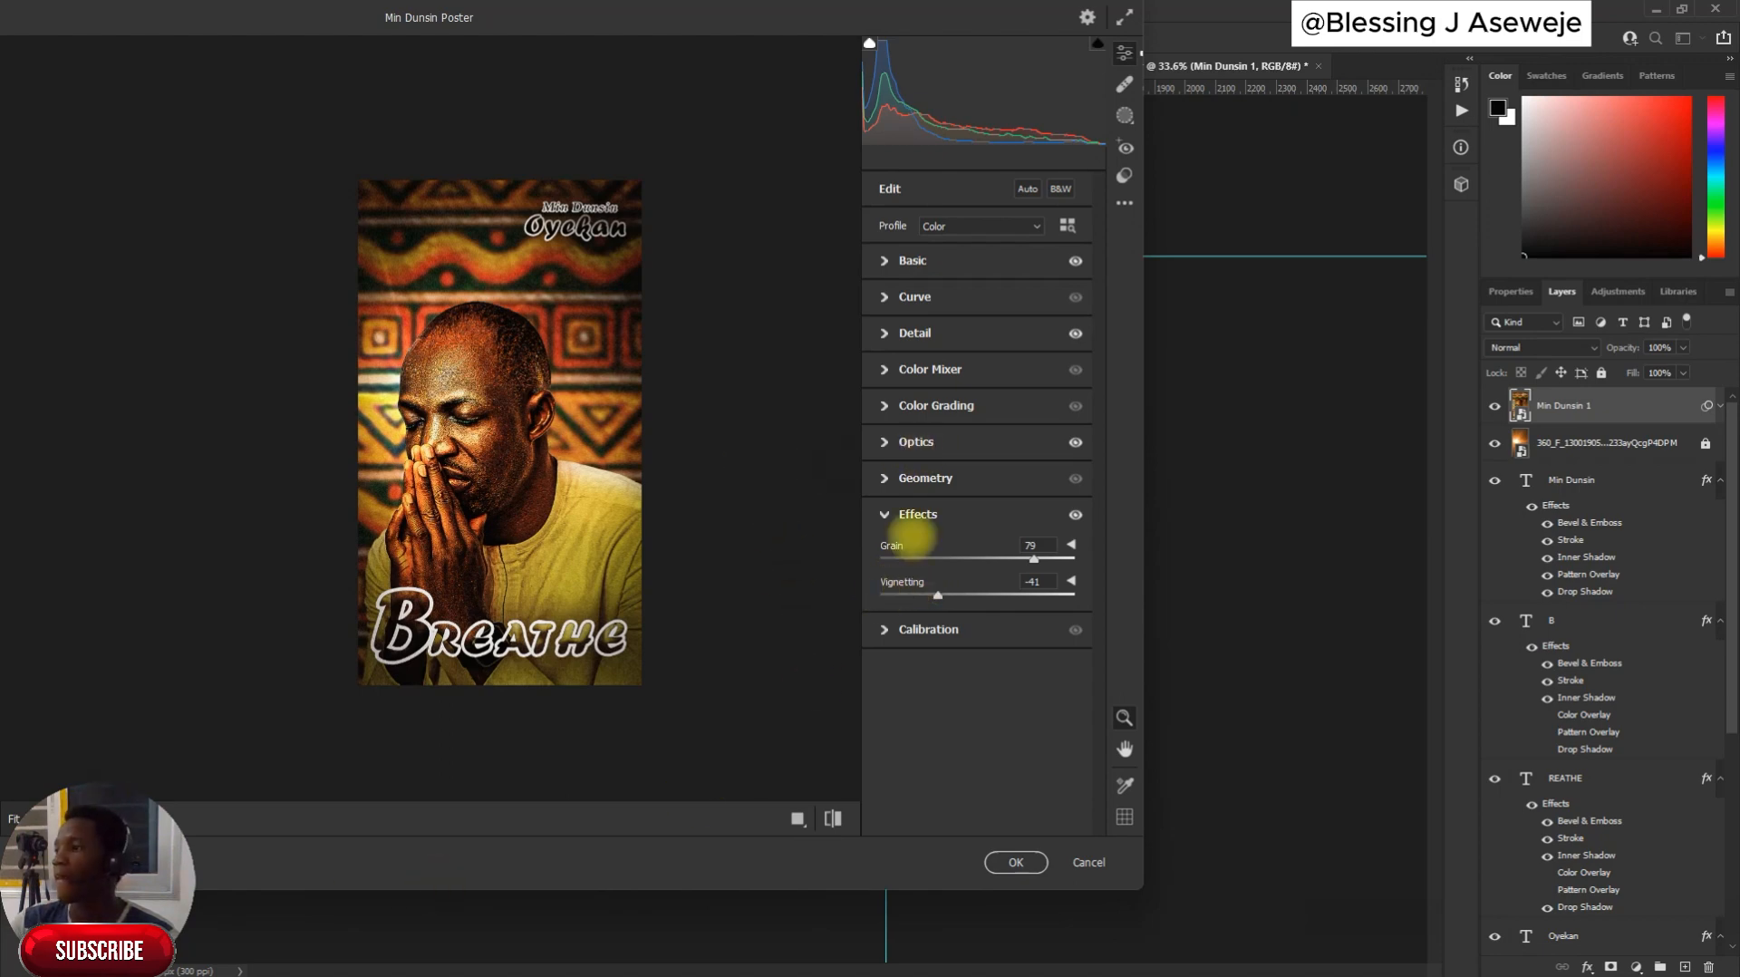
Lower the parametric tone curve's lights to -6 and highlights to -21
left_click(913, 261)
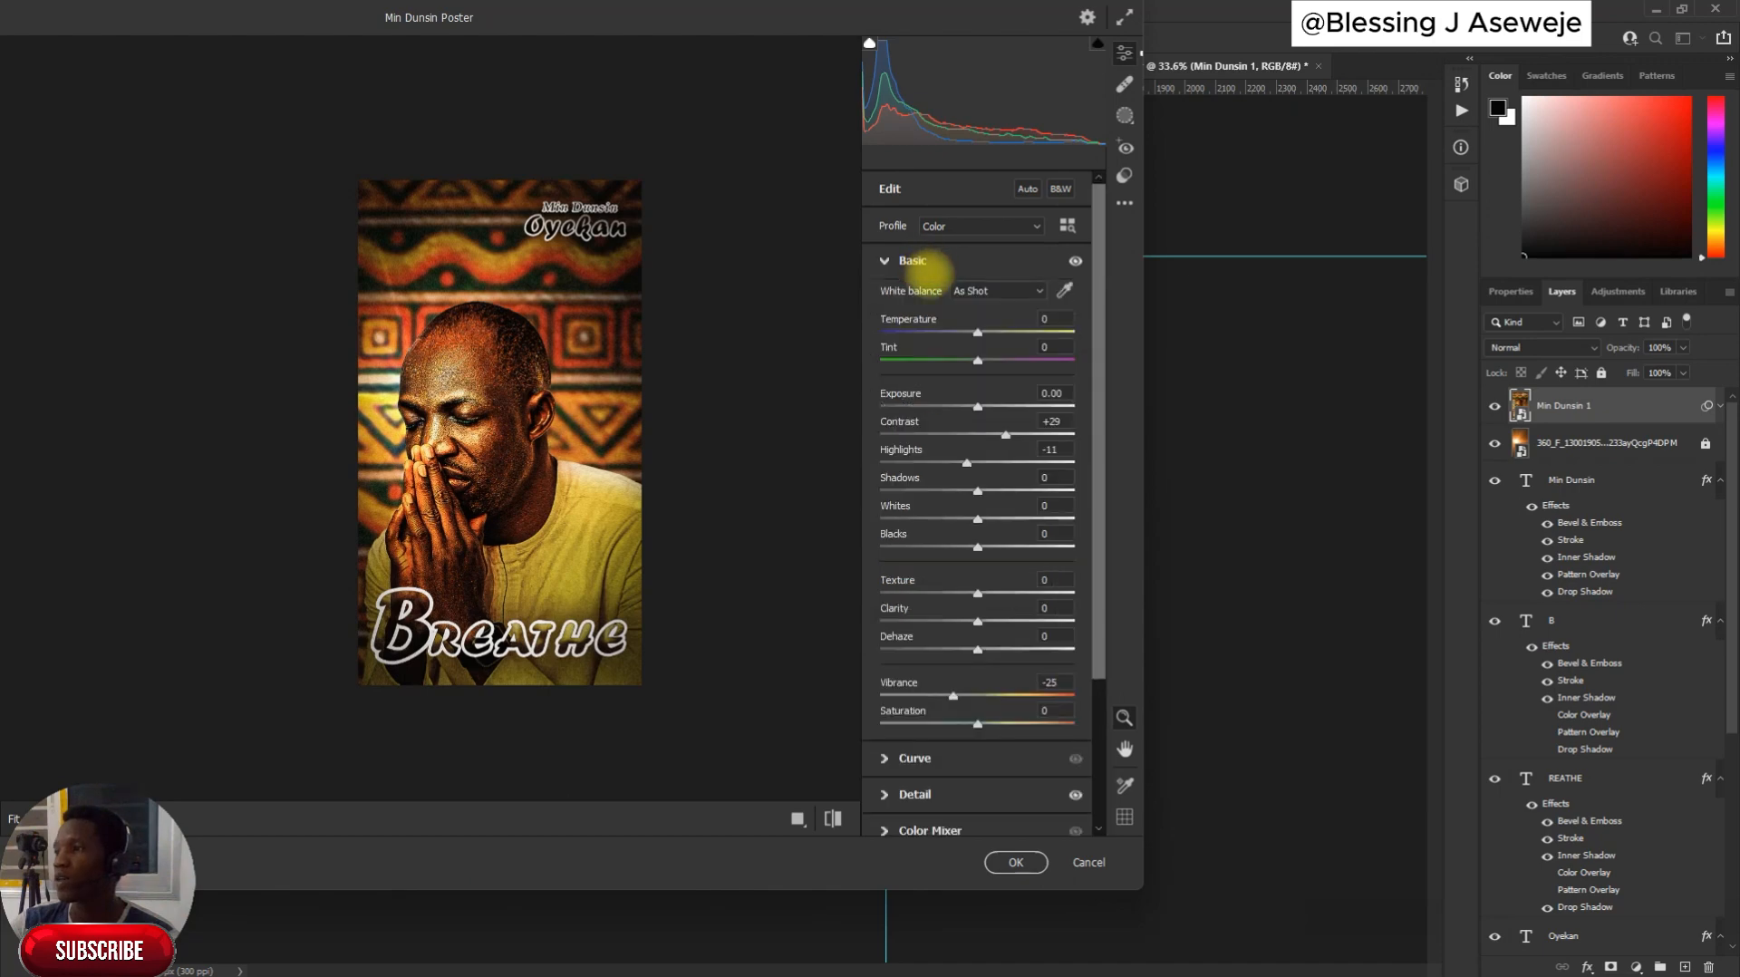
left_click(942, 262)
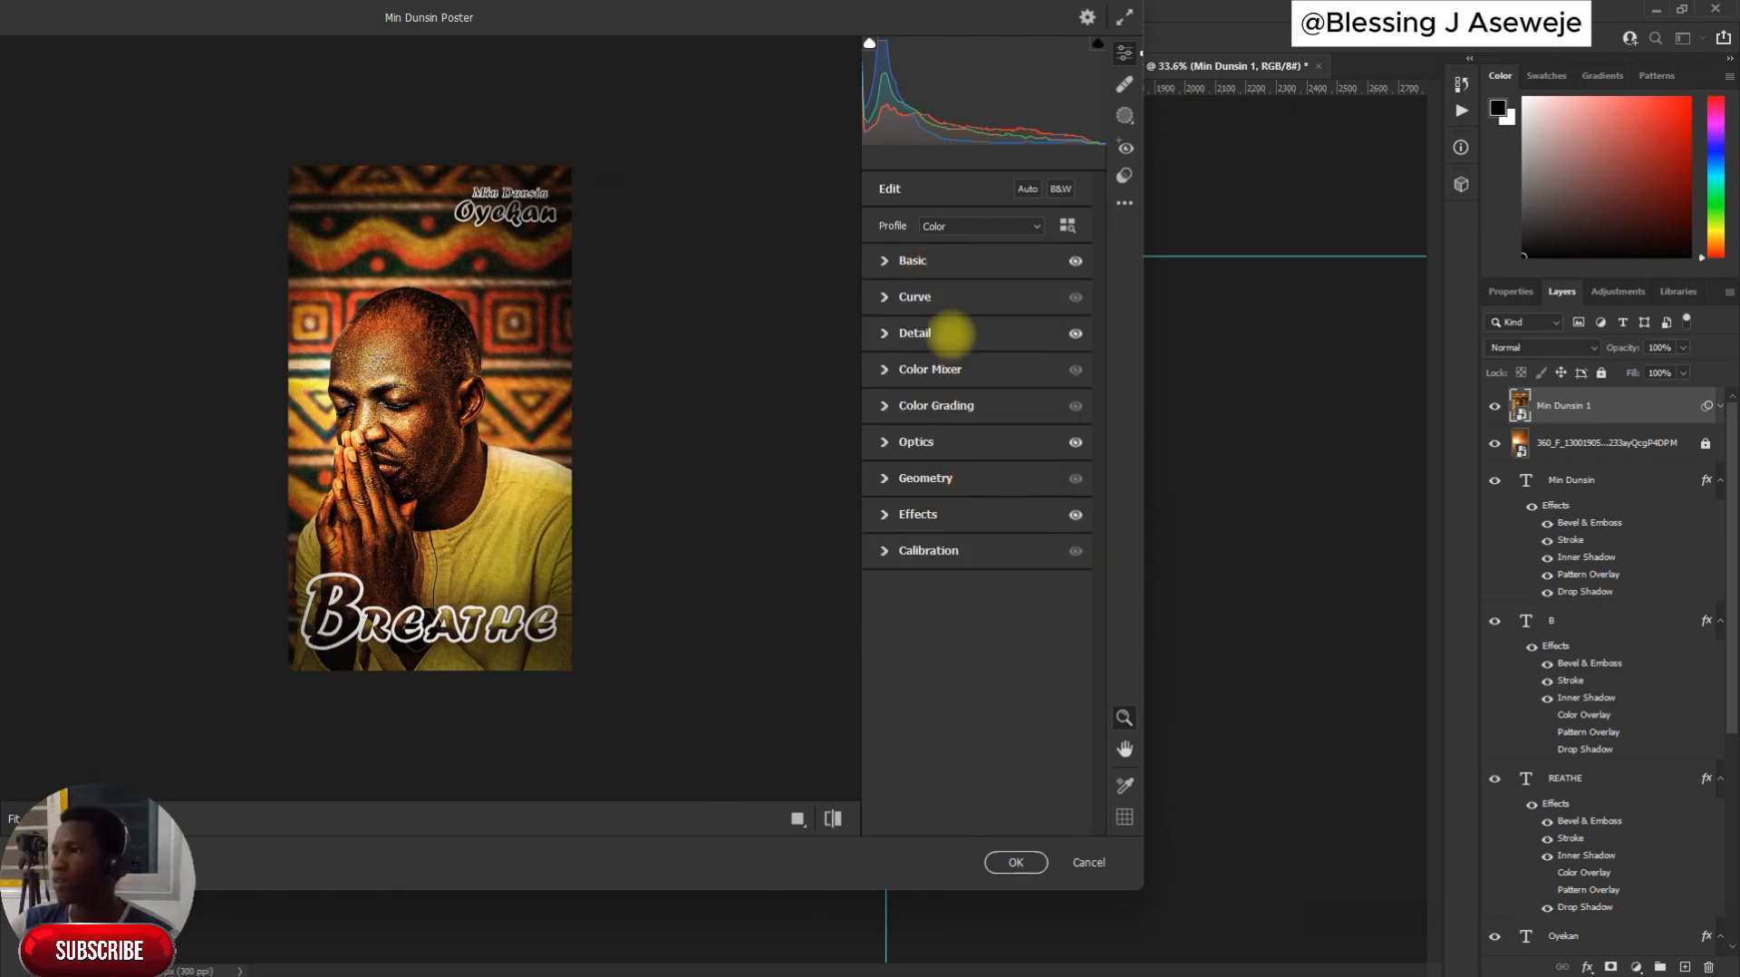
left_click(943, 296)
left_click_drag(1001, 427, 991, 429)
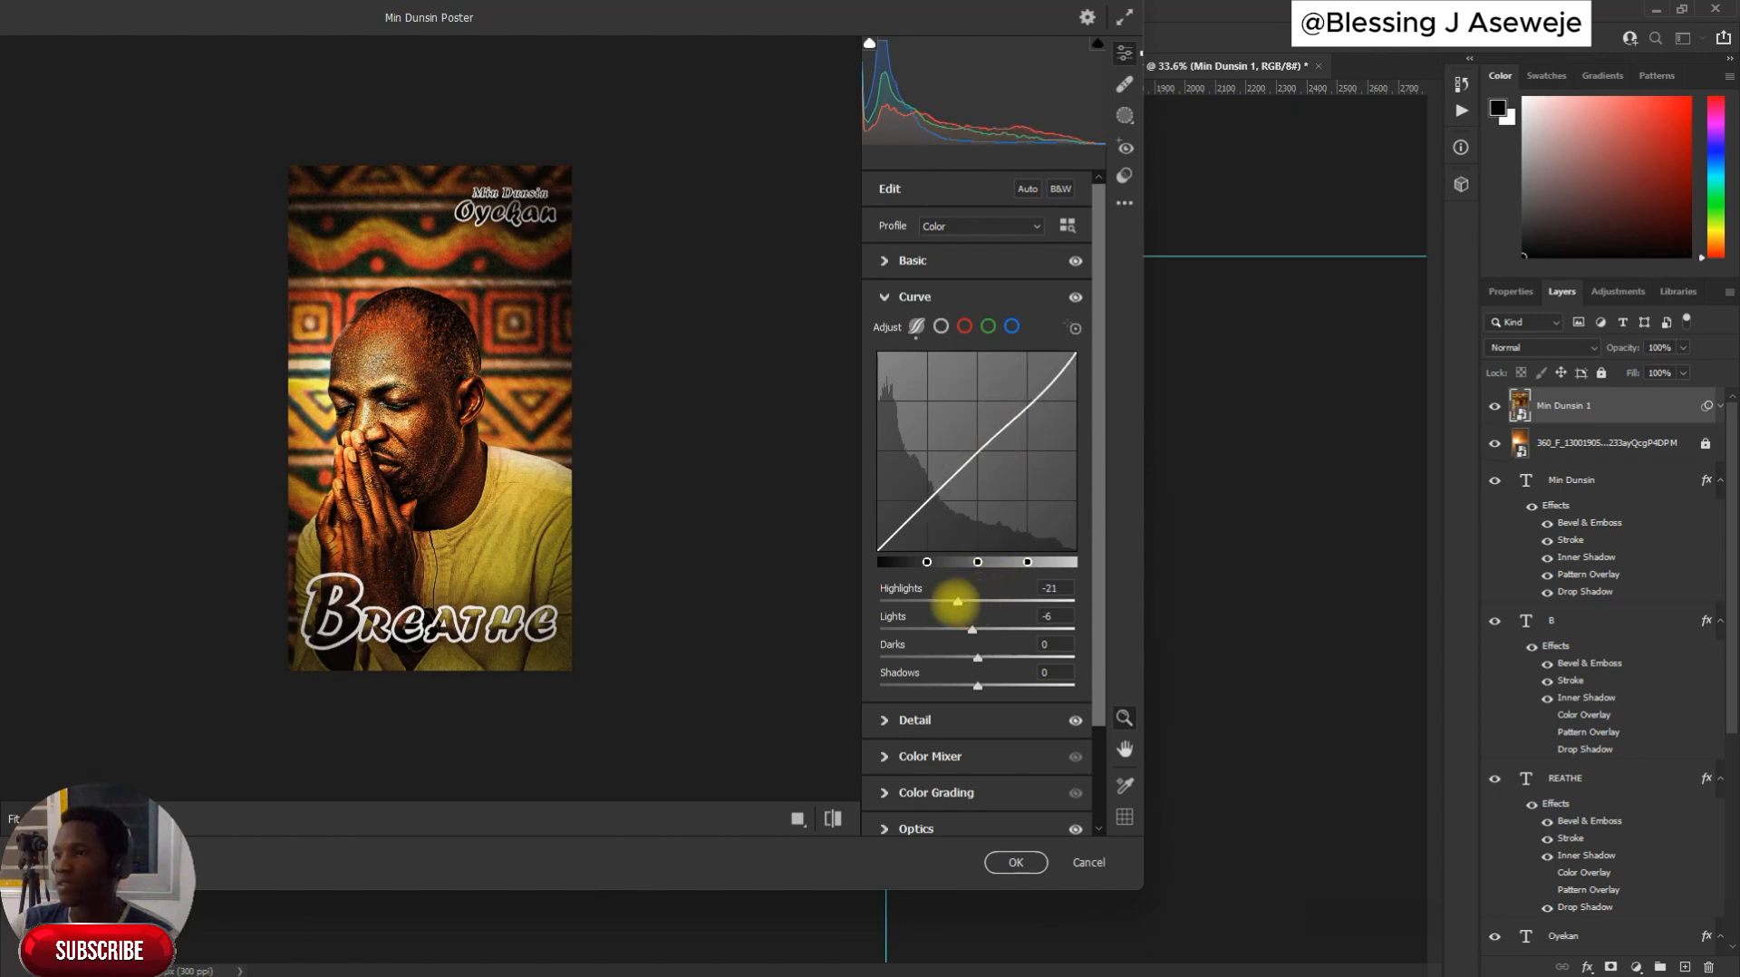
Set the parametric curve's highlights to -43, lights to +11, darks to -7 and shadows to +11, and apply the Camera Raw filter
left_click_drag(957, 601, 974, 662)
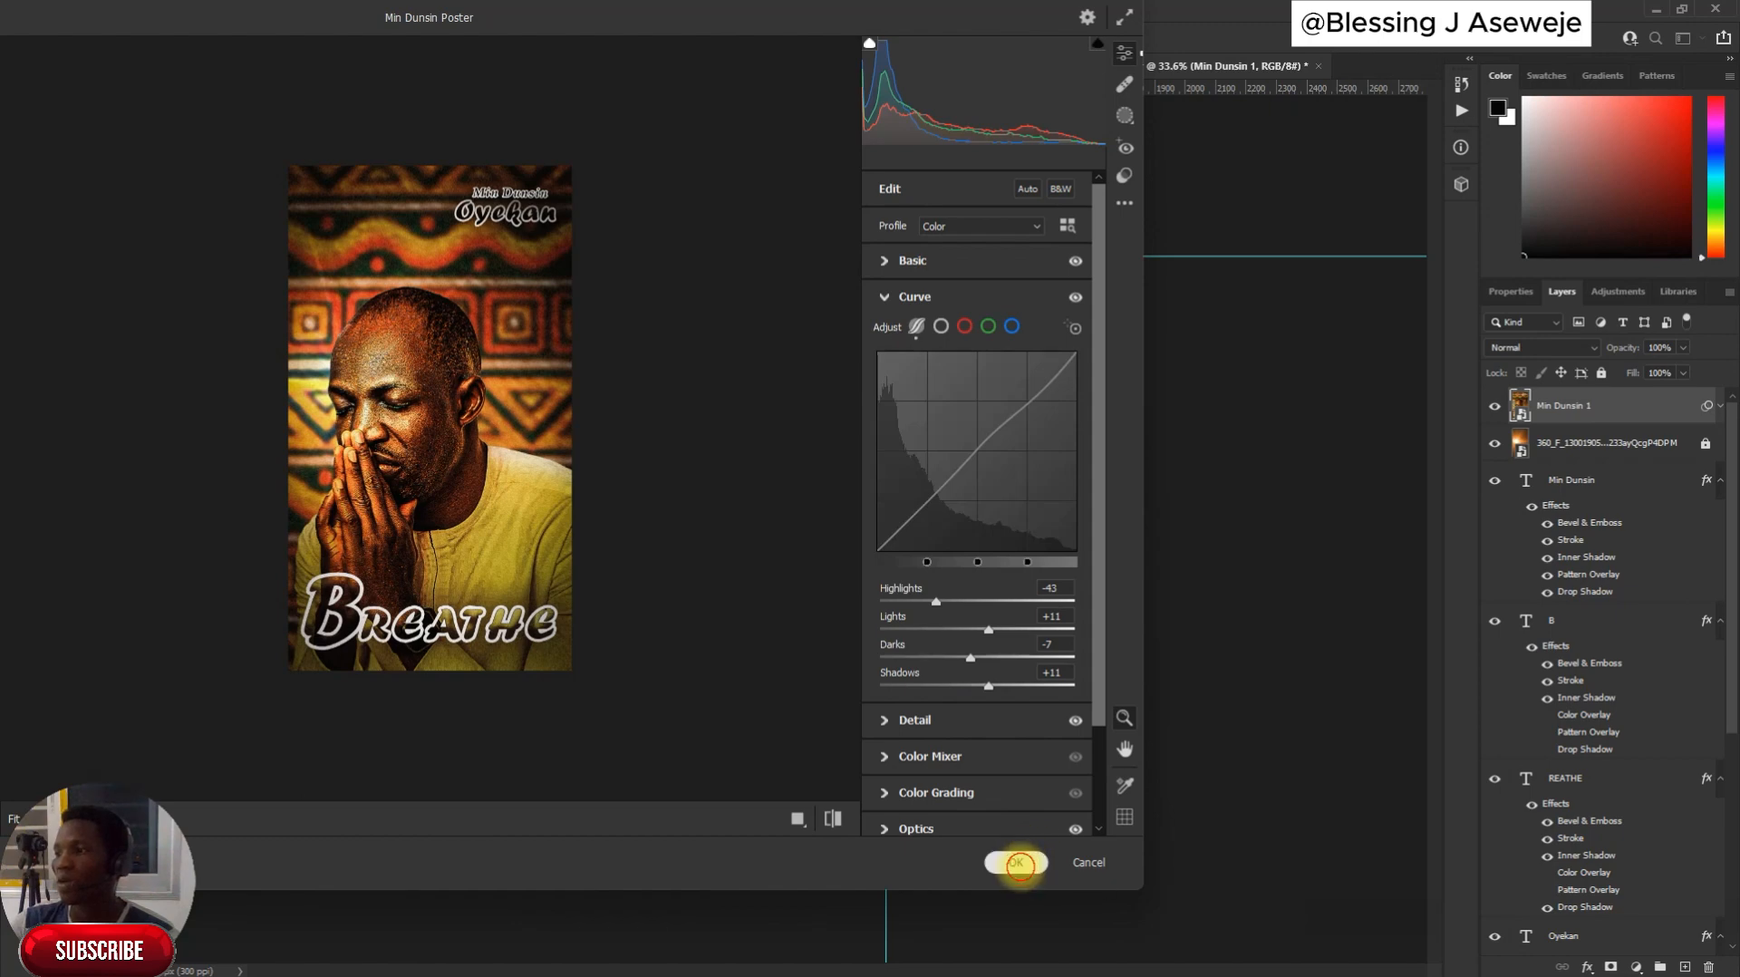
left_click(1016, 863)
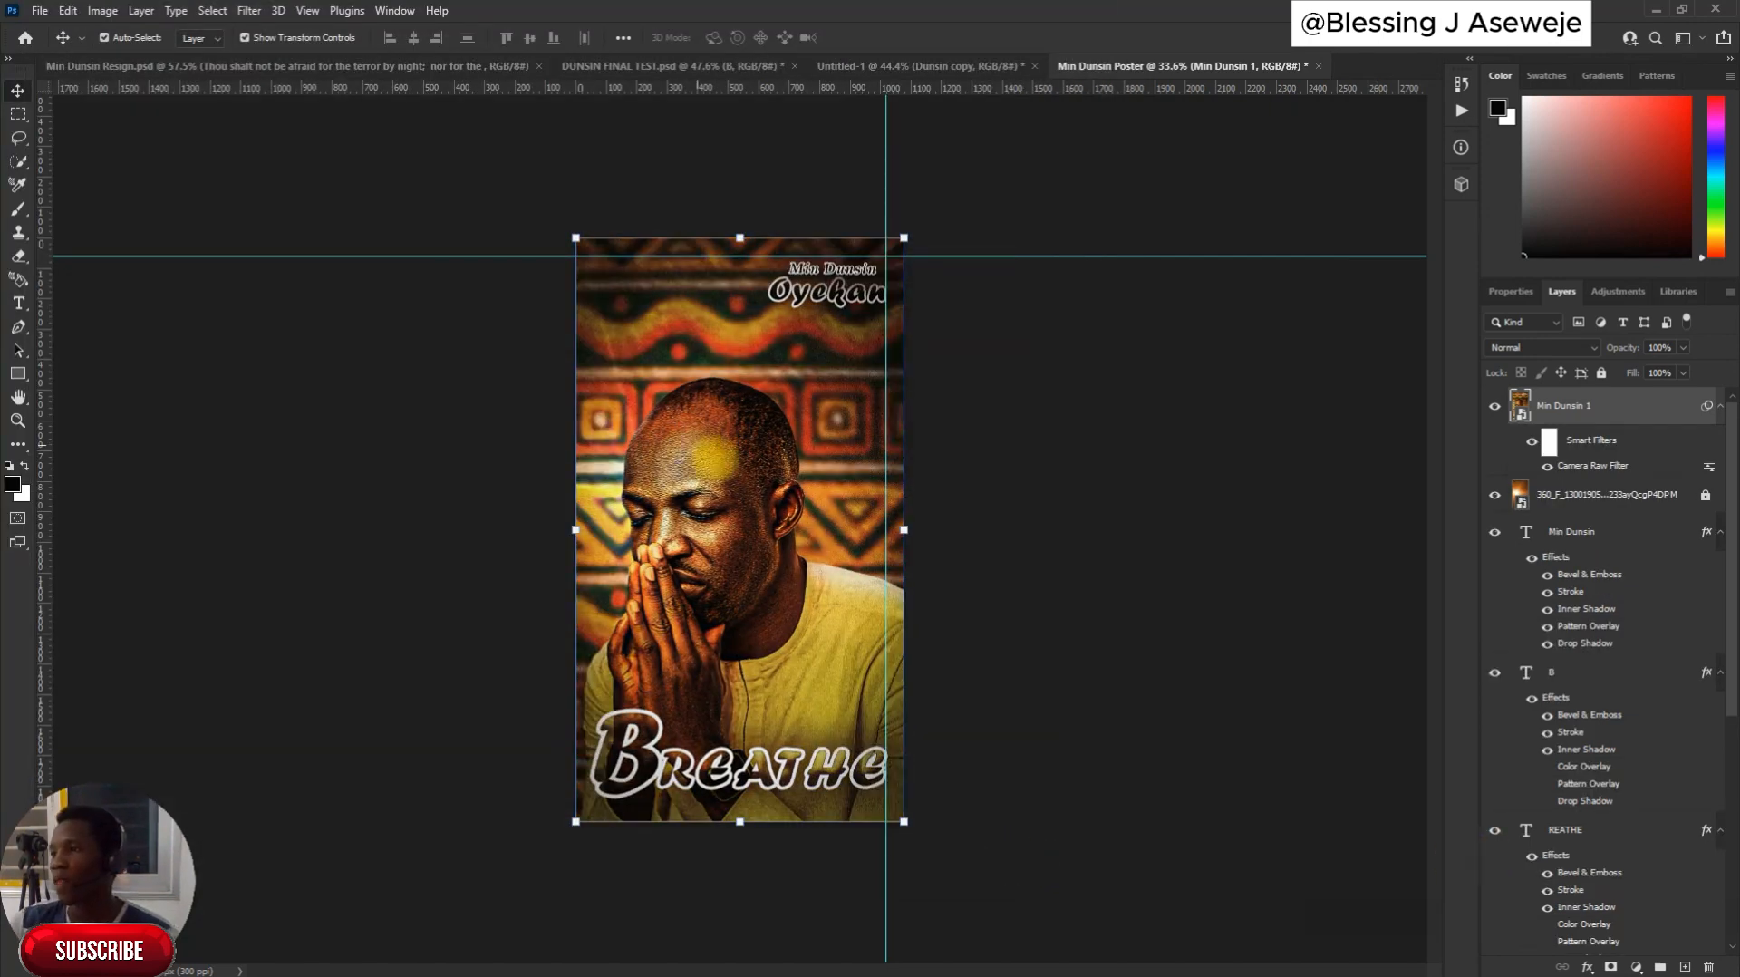
scroll(727, 475, "down", 1)
left_click(1015, 563)
scroll(935, 594, "up", 2)
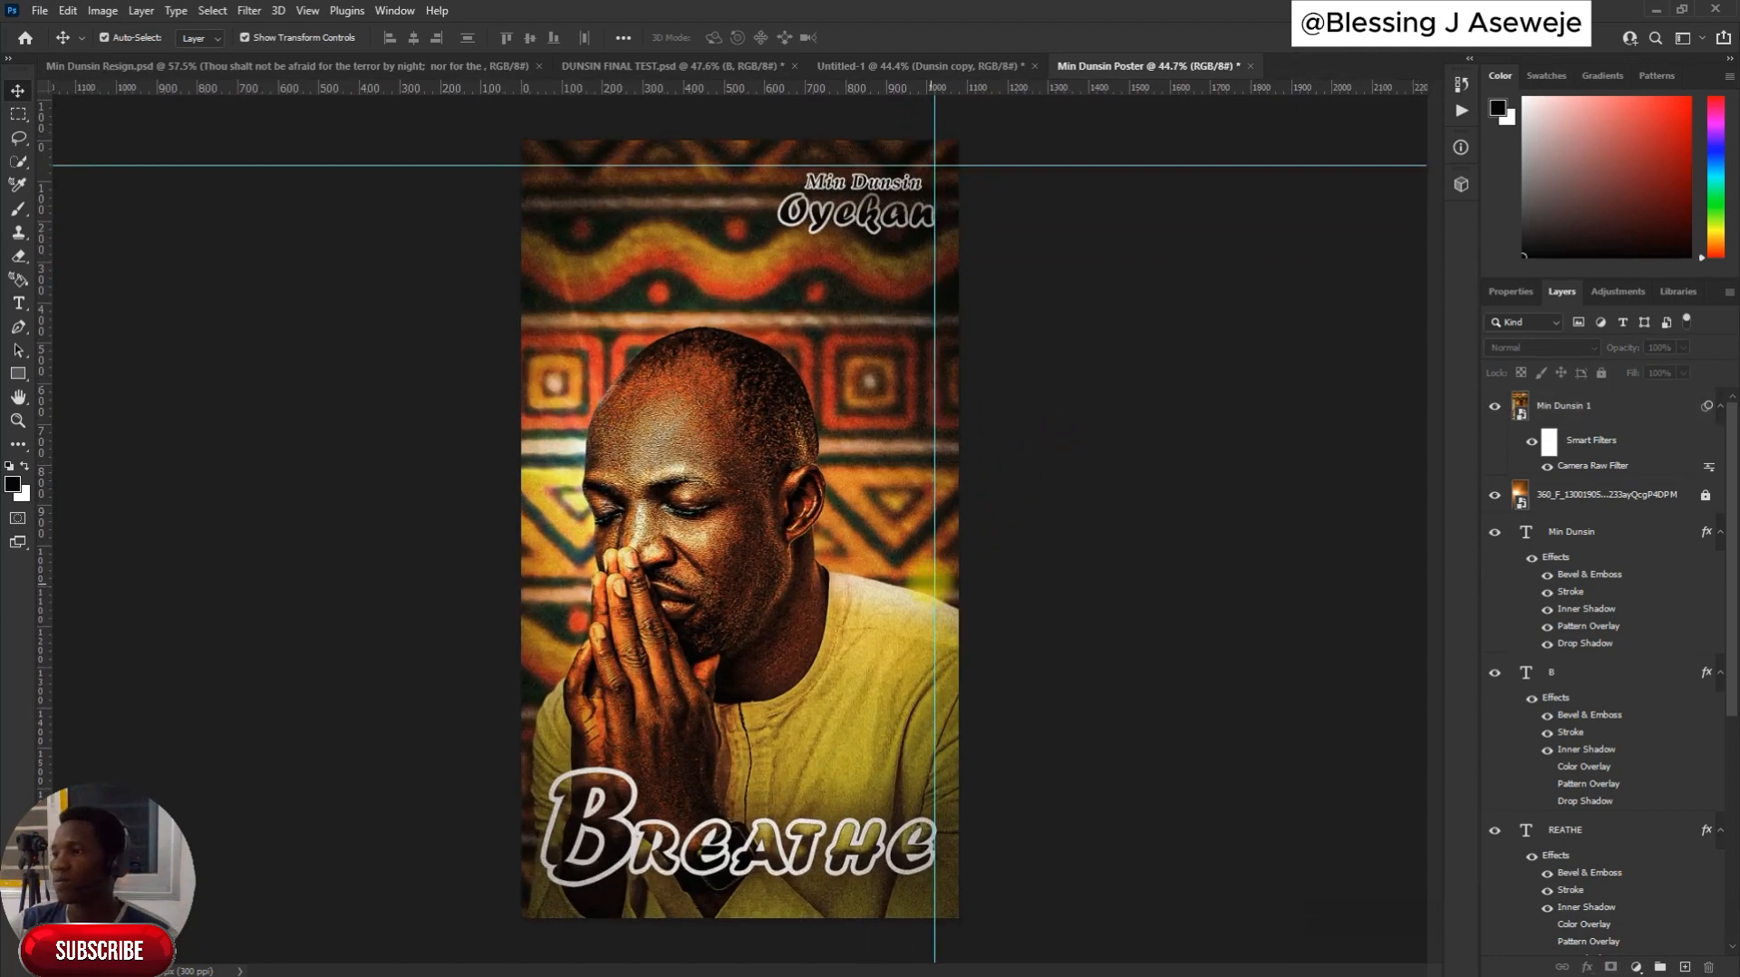
scroll(932, 579, "down", 2)
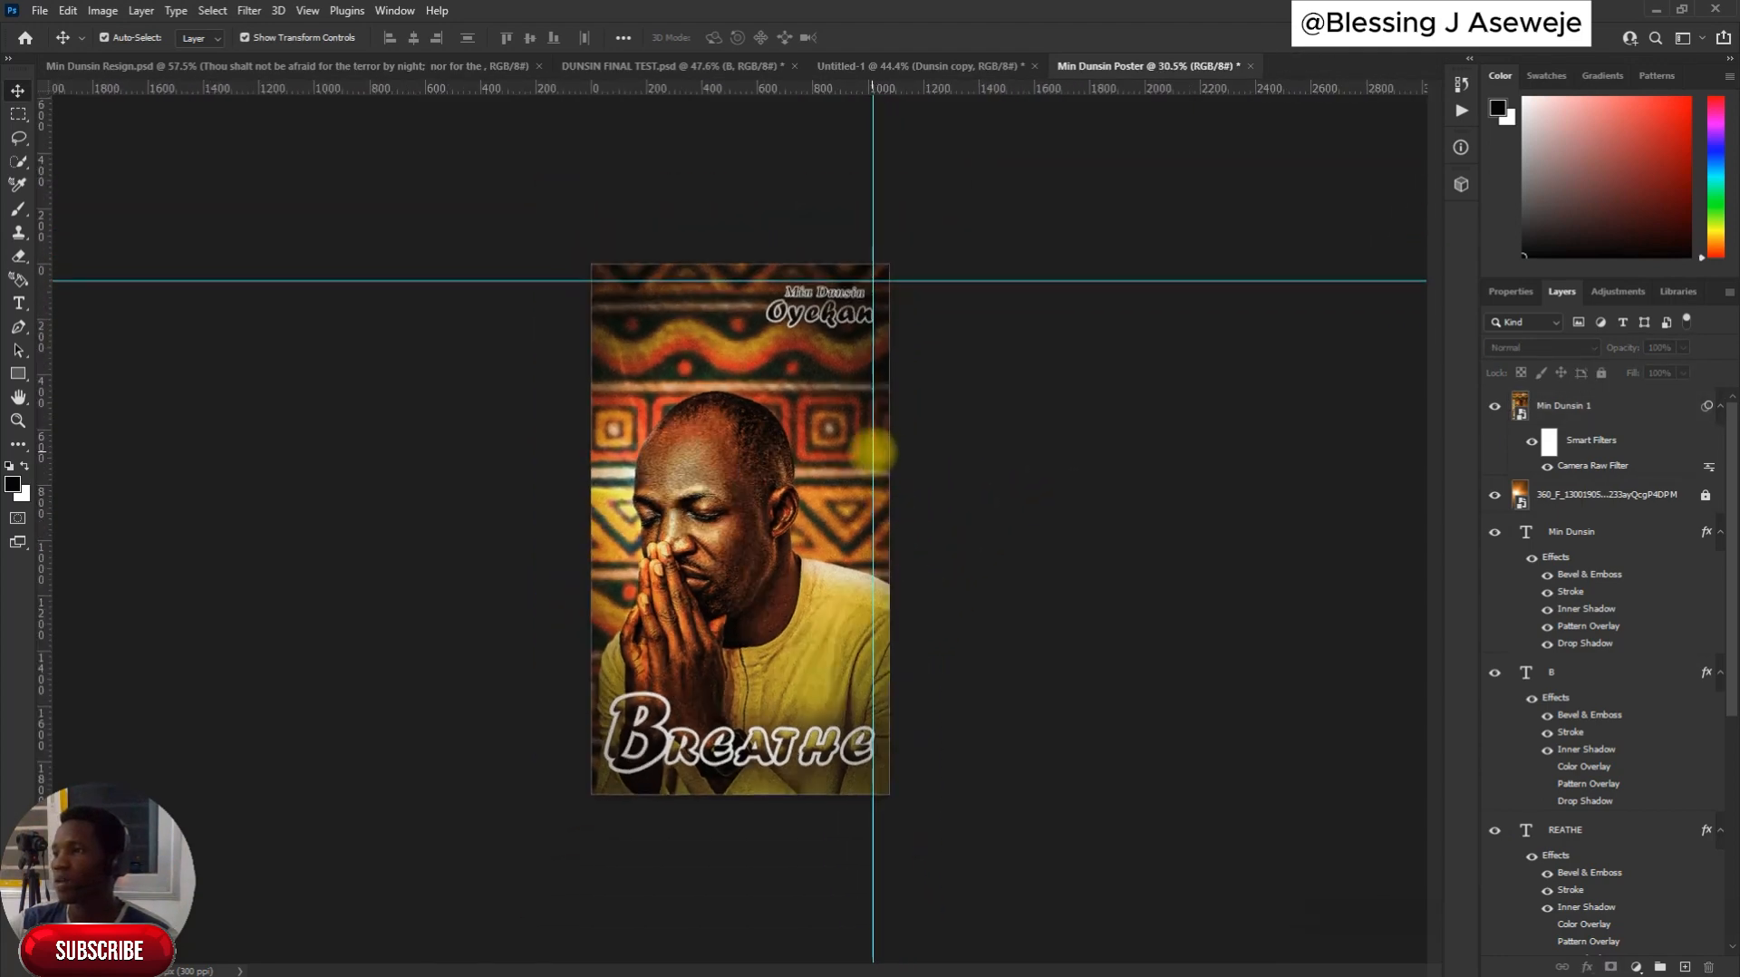
Move the vertical guide beyond the poster's right edge and the horizontal guide above its top edge
left_click(872, 450)
left_click_drag(872, 448, 1004, 363)
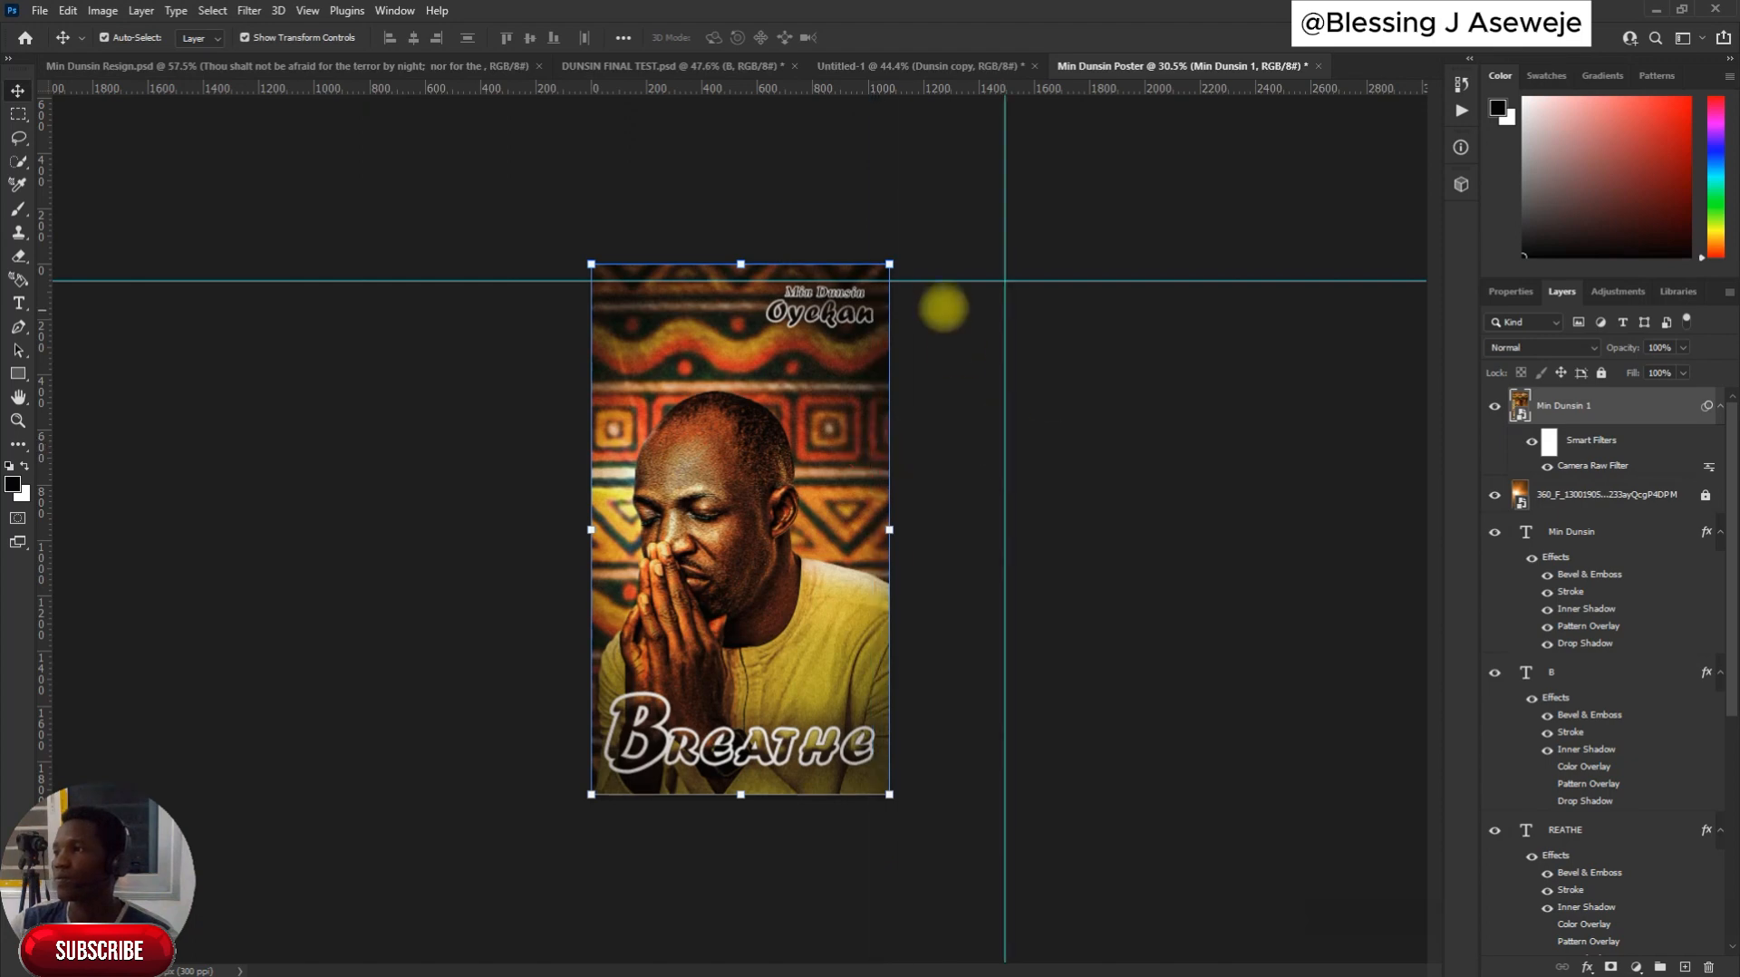
left_click_drag(954, 283, 977, 180)
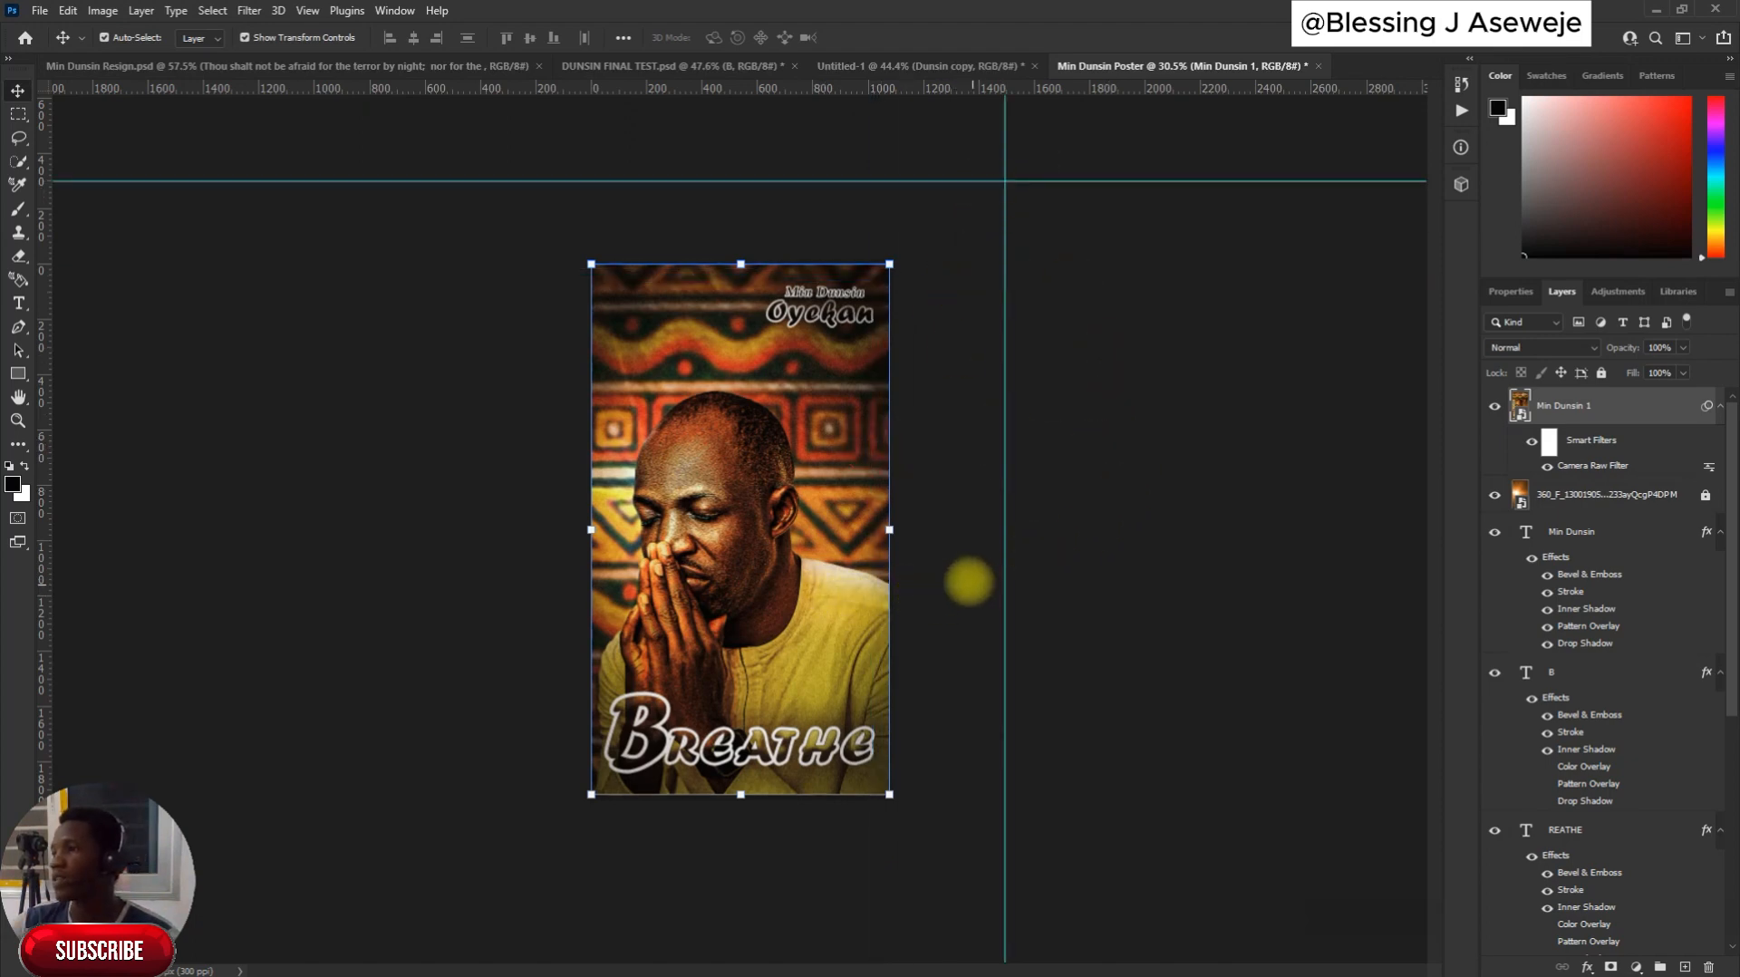
Compare the poster with and without the graded Min Dunsin 1 layer, leaving the layer visible
scroll(789, 455, "up", 6)
scroll(815, 394, "down", 2)
scroll(815, 393, "down", 6)
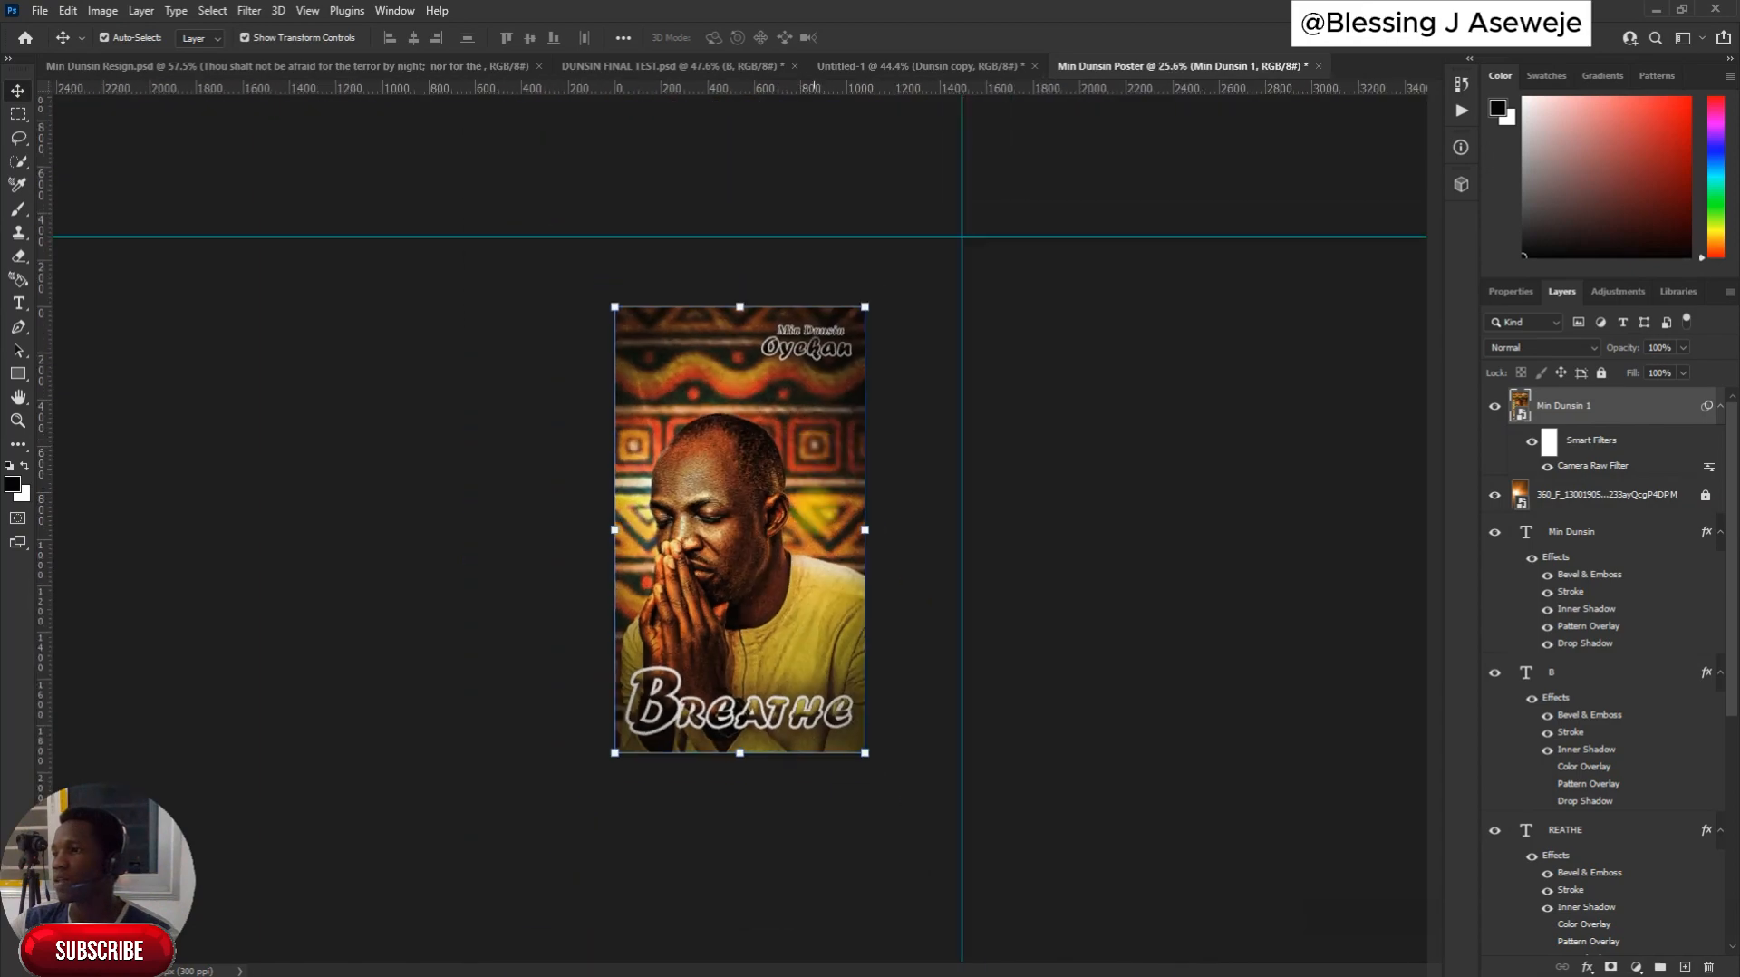
scroll(770, 656, "up", 7)
scroll(769, 656, "down", 6)
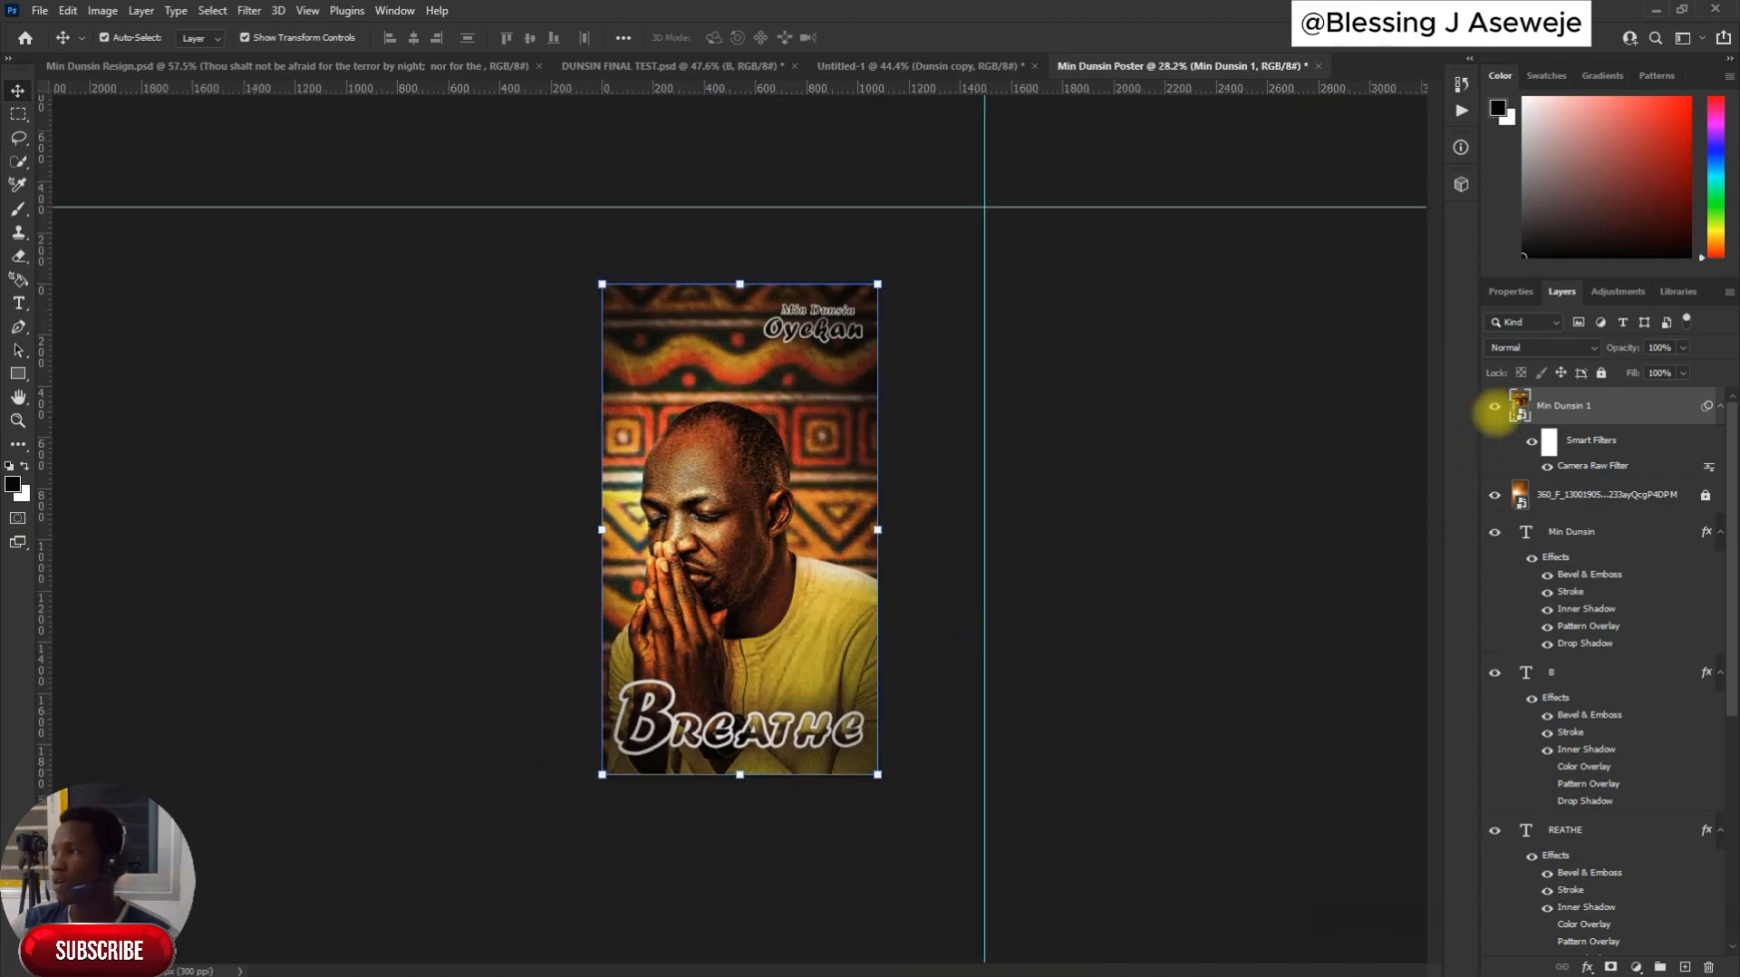
left_click(1493, 407)
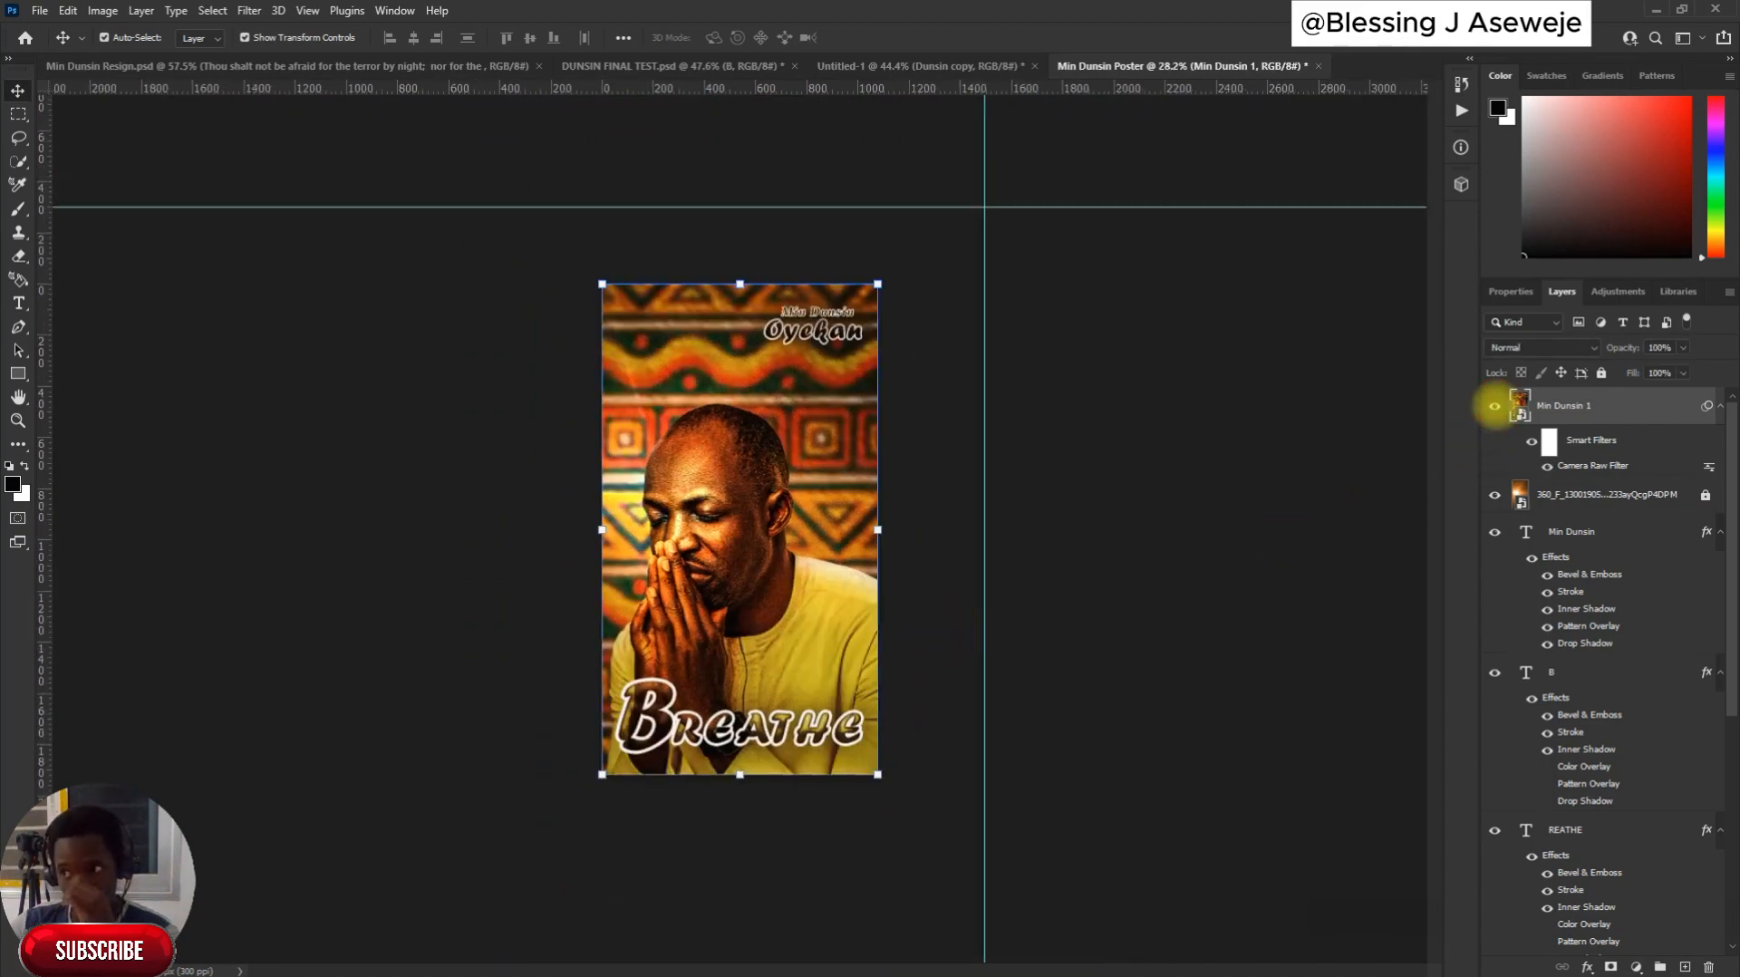
left_click(1494, 407)
left_click(1497, 405)
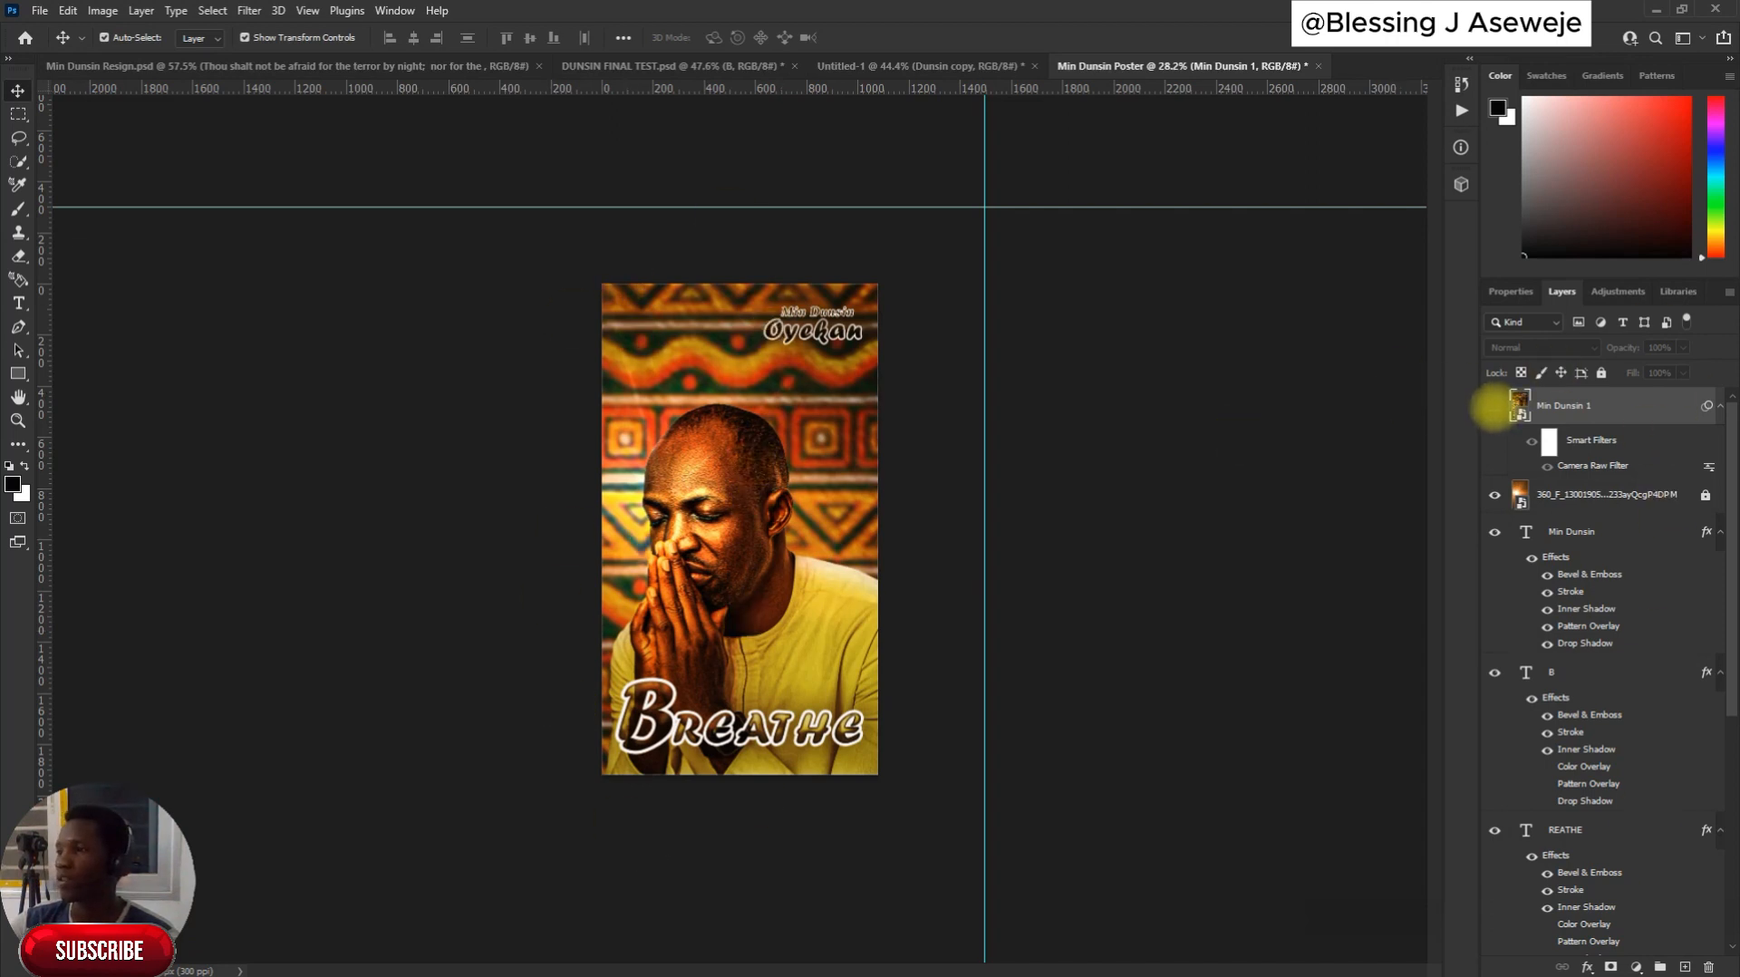
left_click(1494, 406)
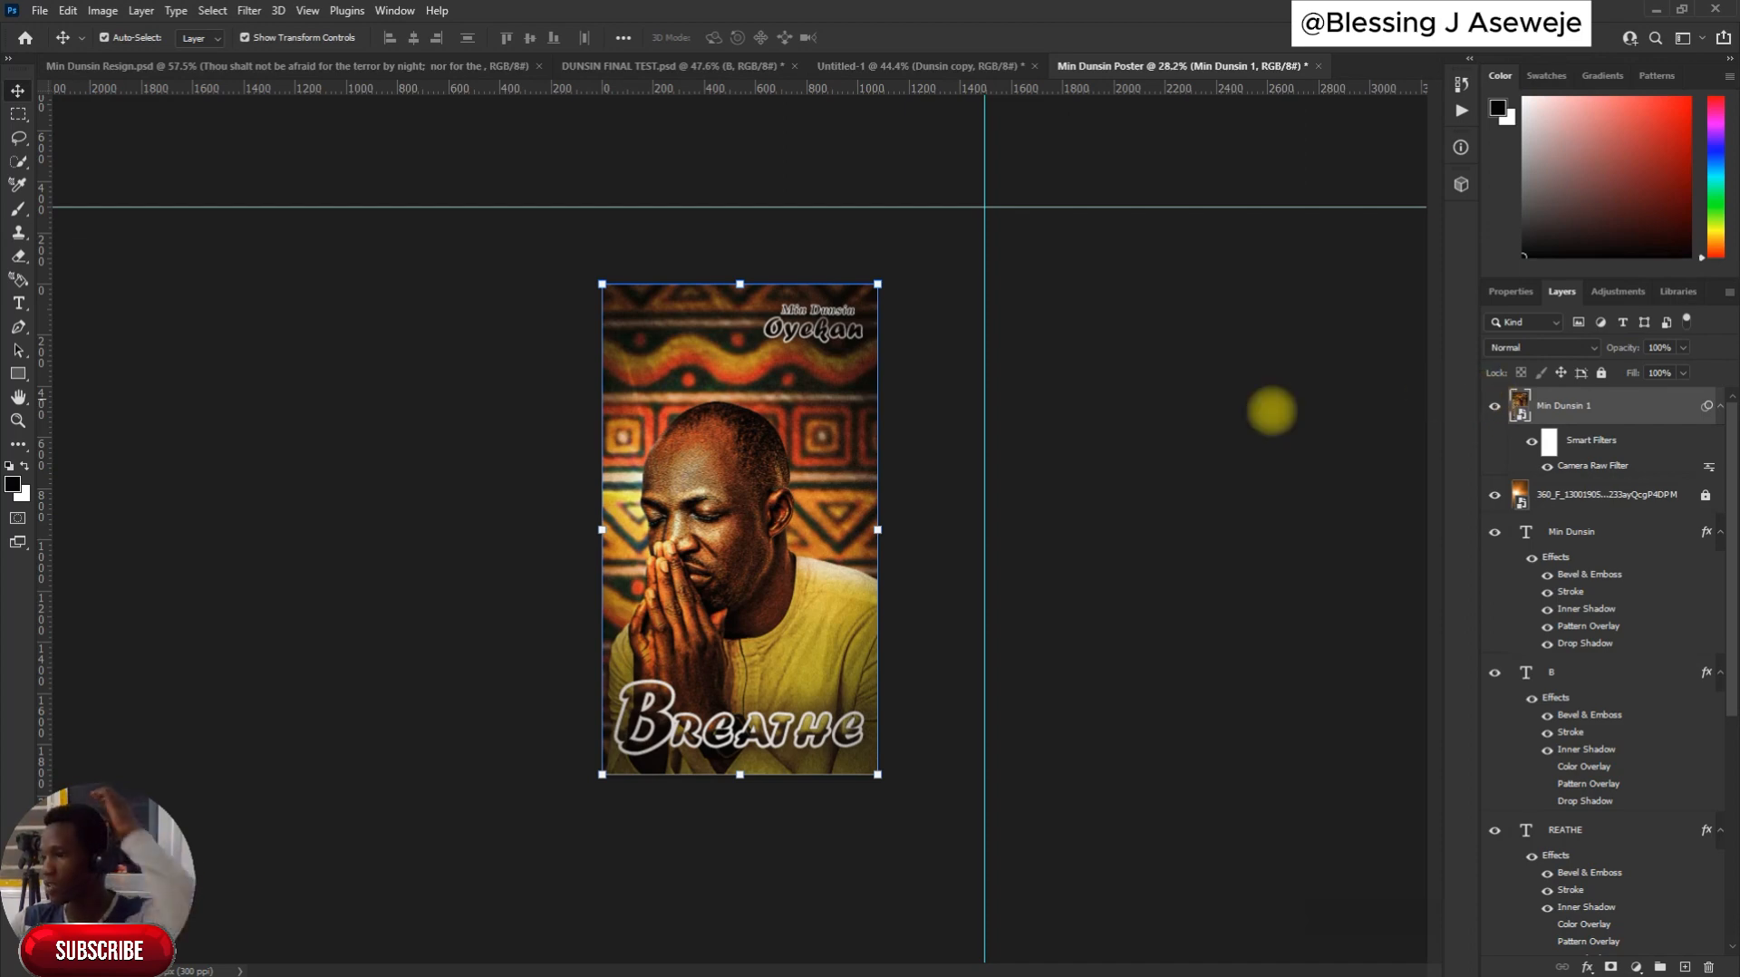
left_click(1073, 502)
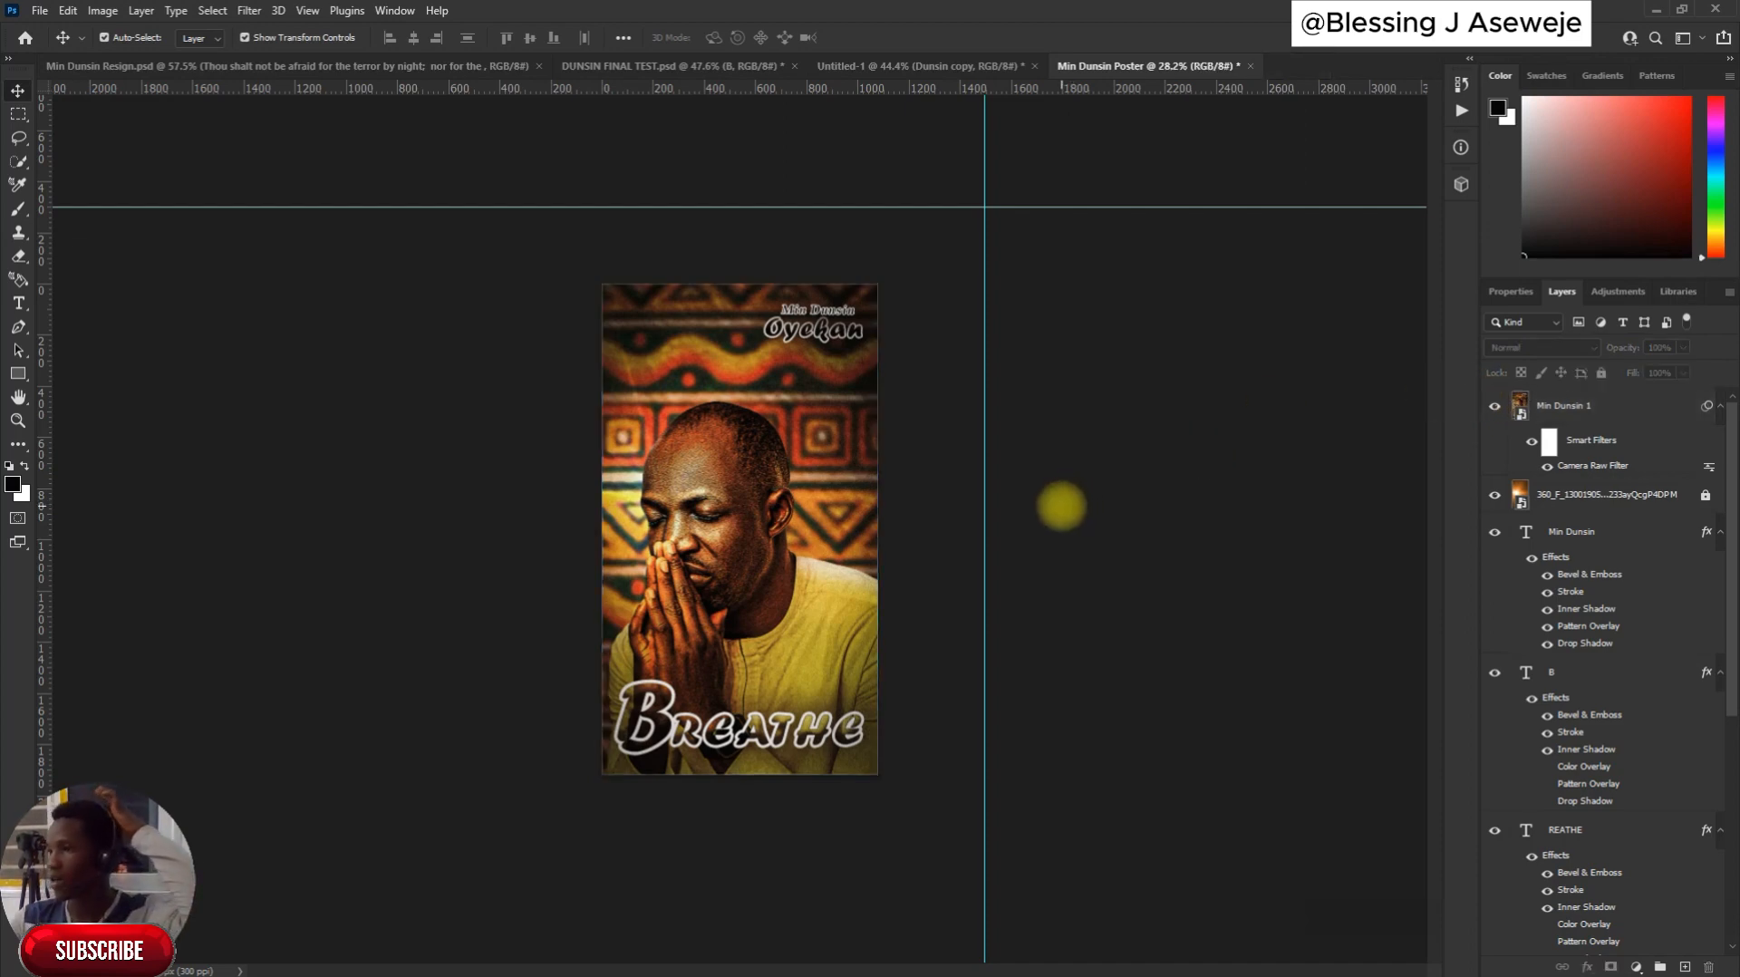
scroll(726, 399, "up", 4)
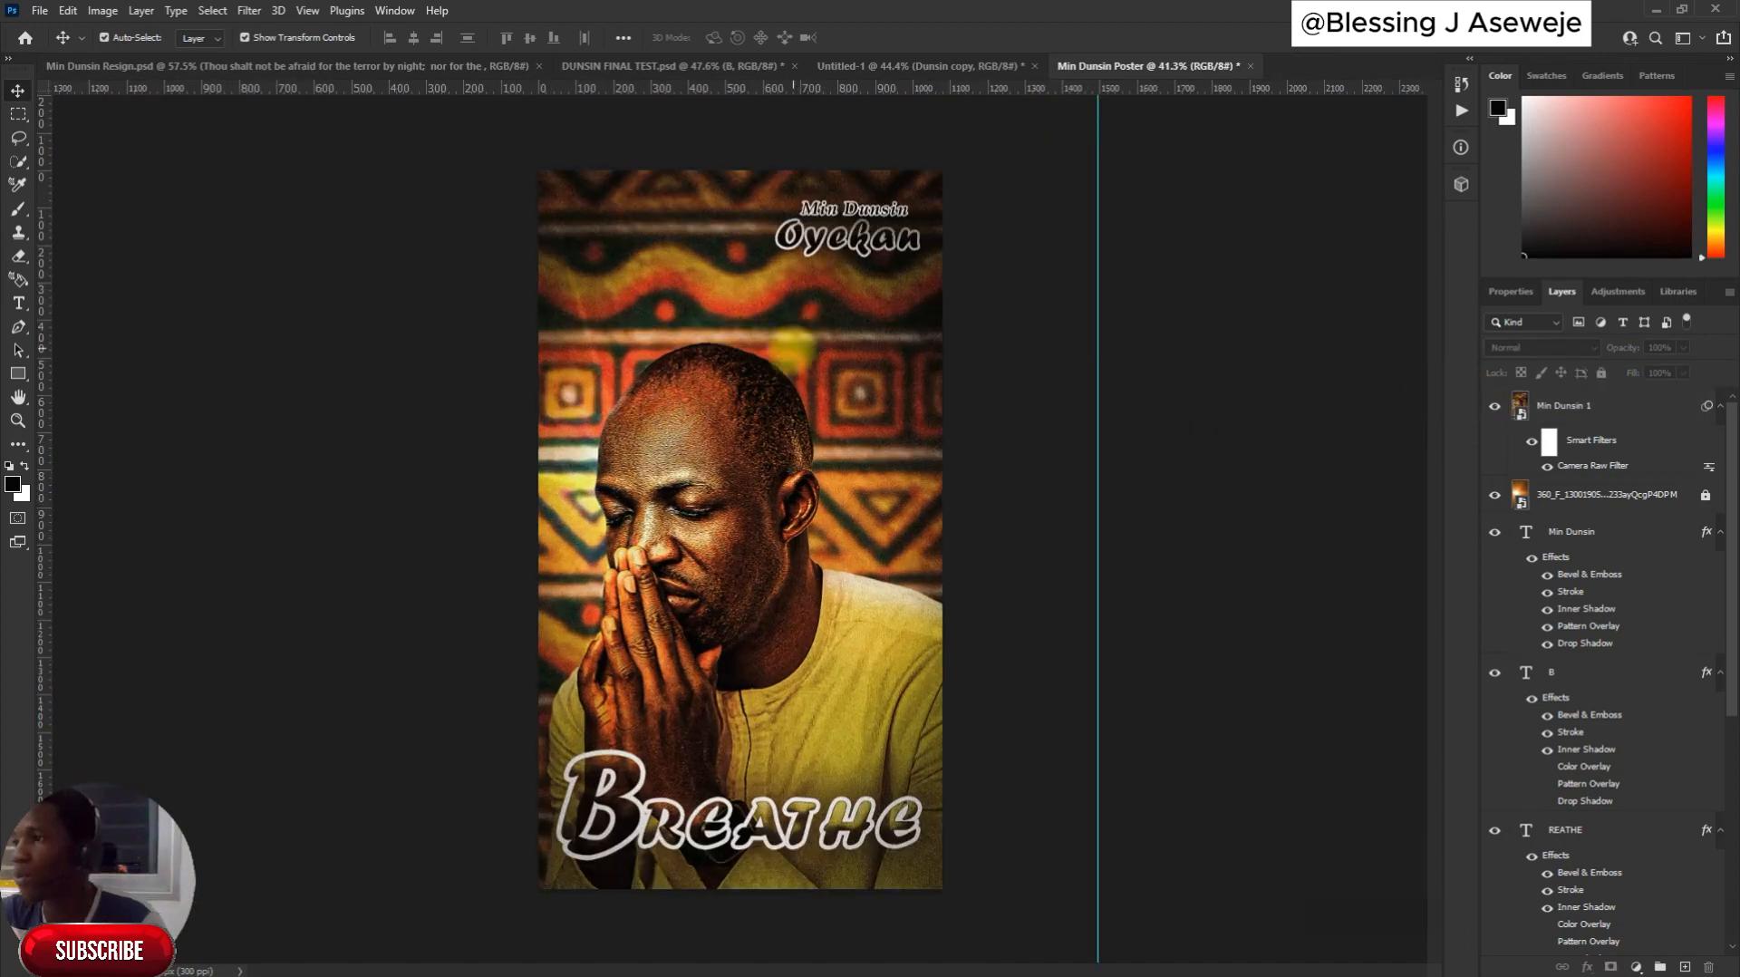
scroll(740, 526, "down", 4)
scroll(740, 526, "up", 4)
scroll(739, 525, "down", 1)
Export the graded poster as a PNG named "Min Dunsin final" in the Min Dunsin Asset folder
left_click(40, 11)
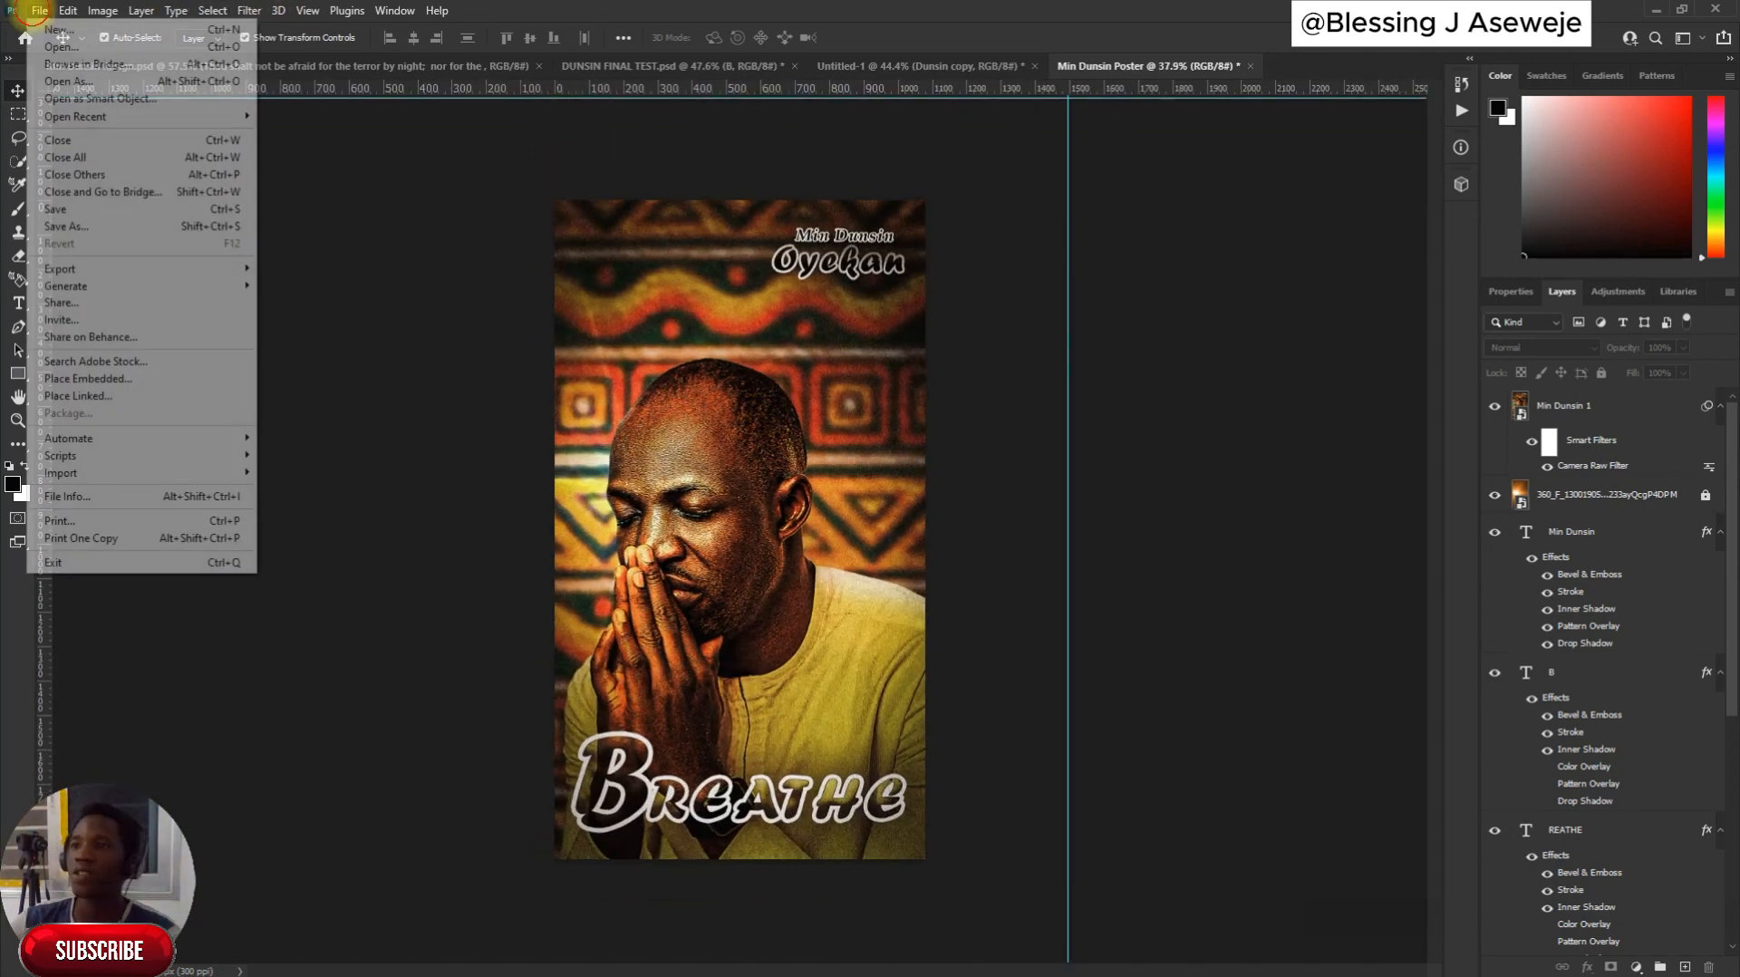
mouse_move(65, 268)
left_click(306, 267)
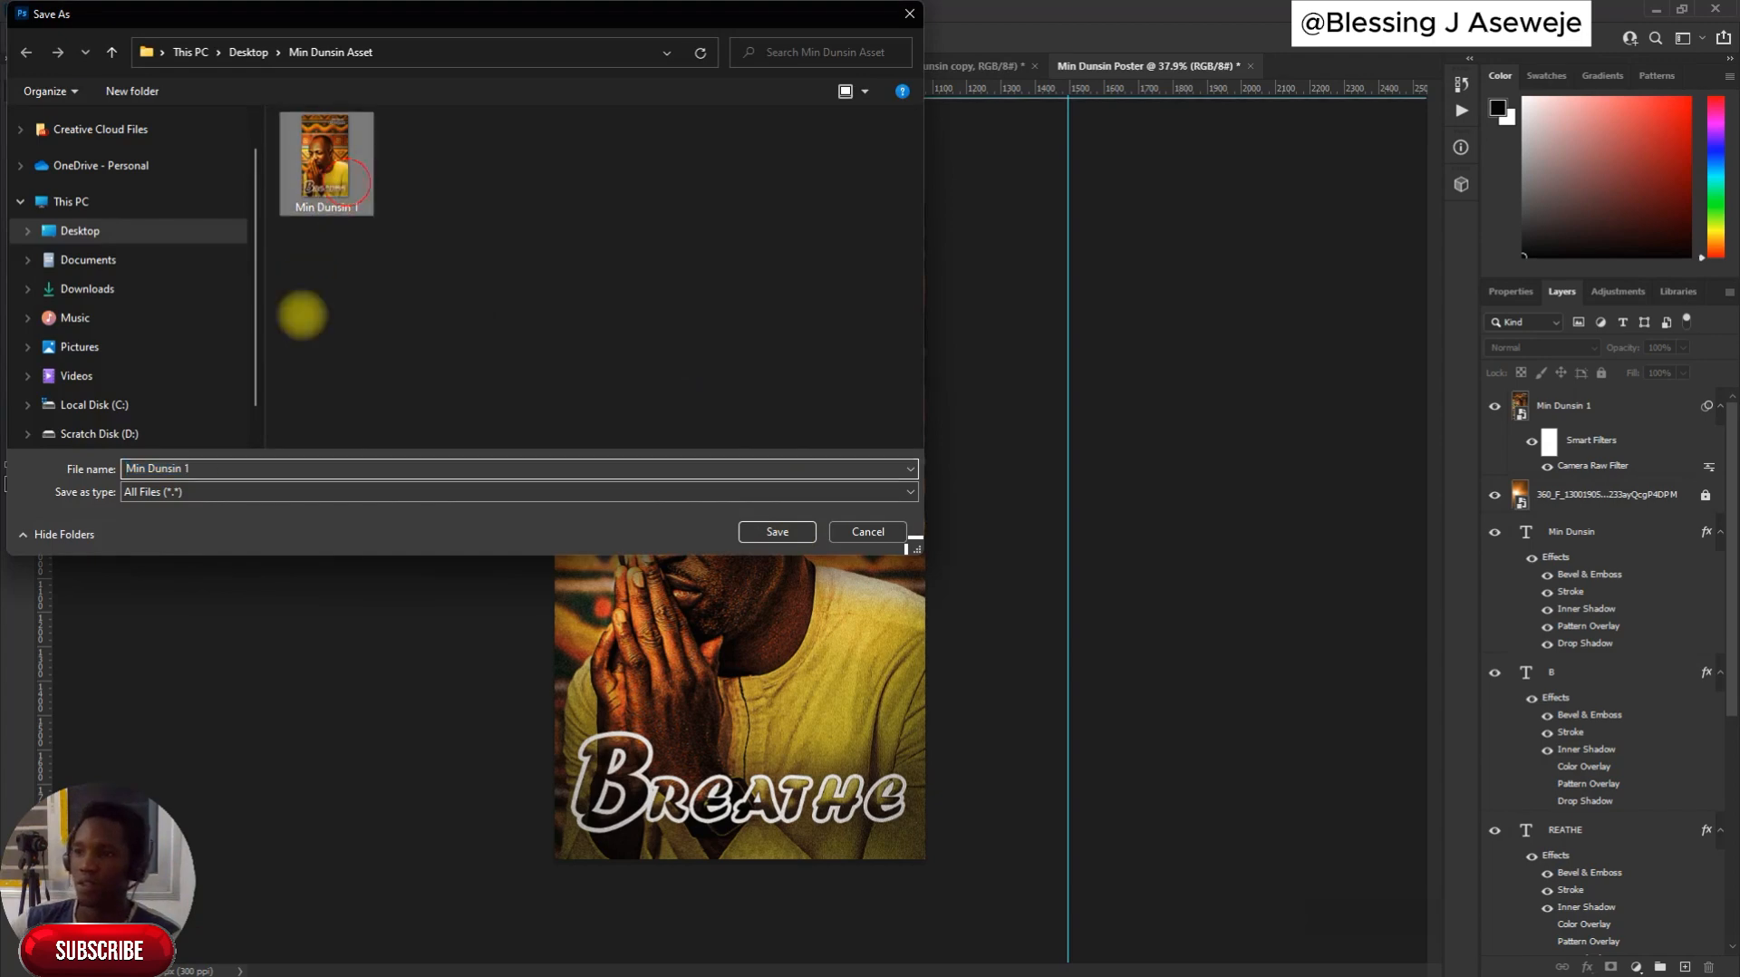
left_click(232, 468)
key("Right")
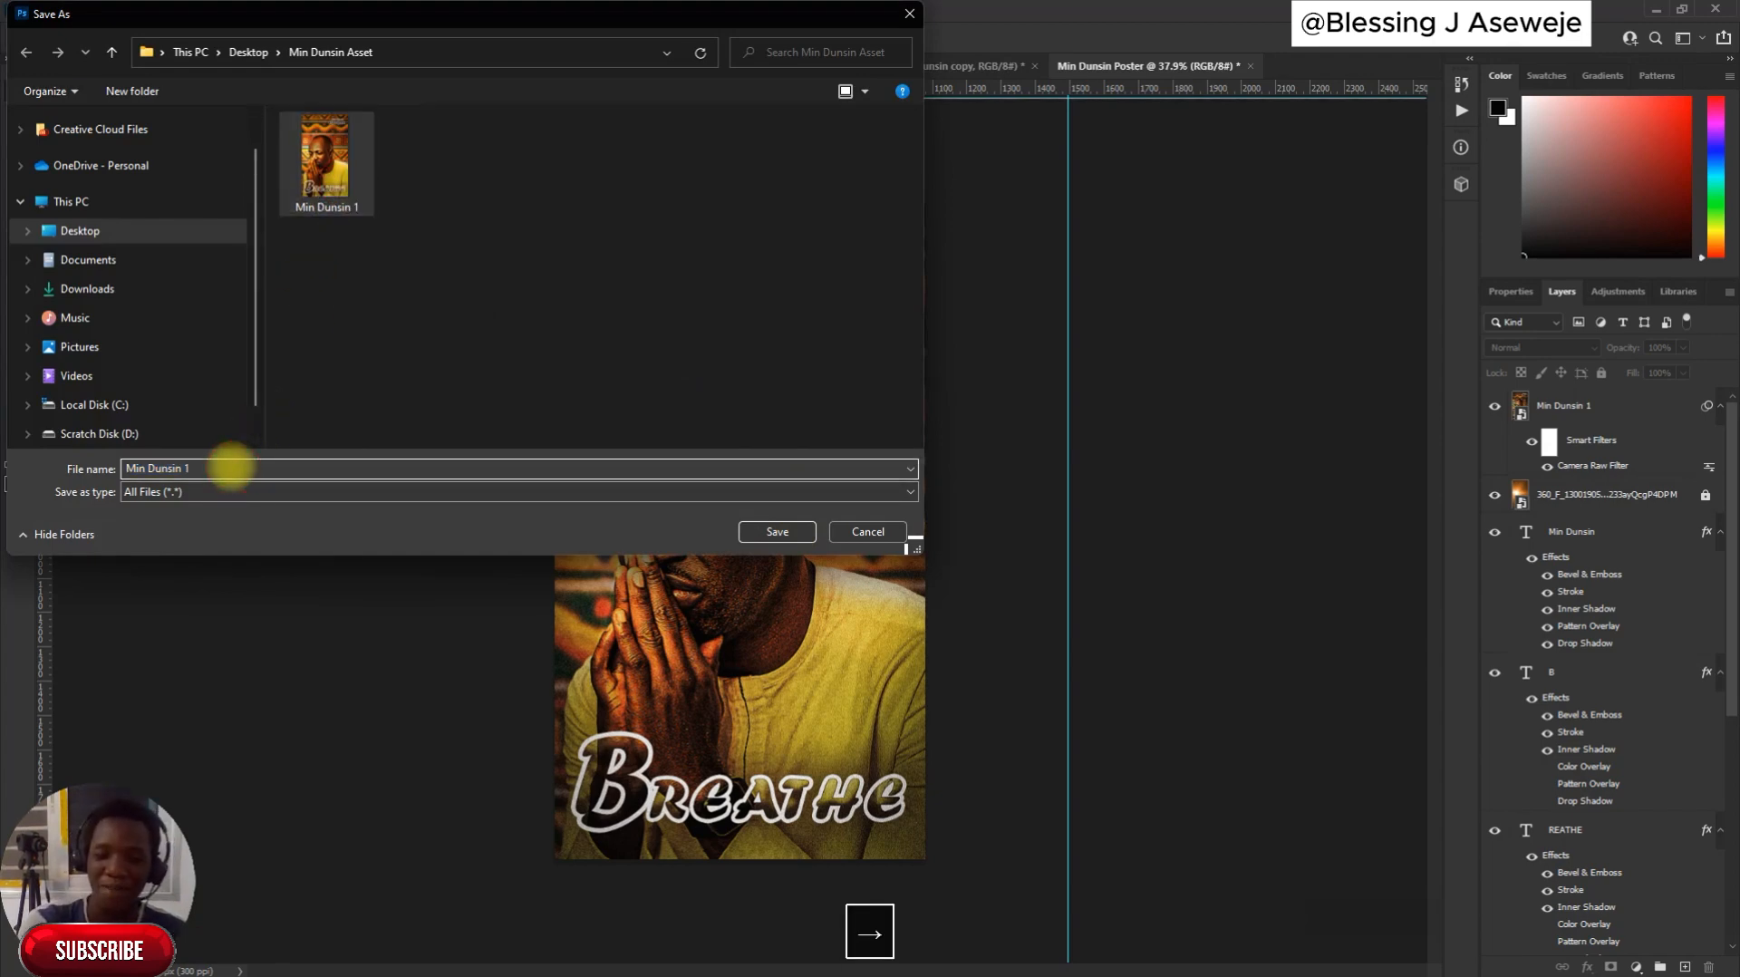
key("BackSpace")
type("f")
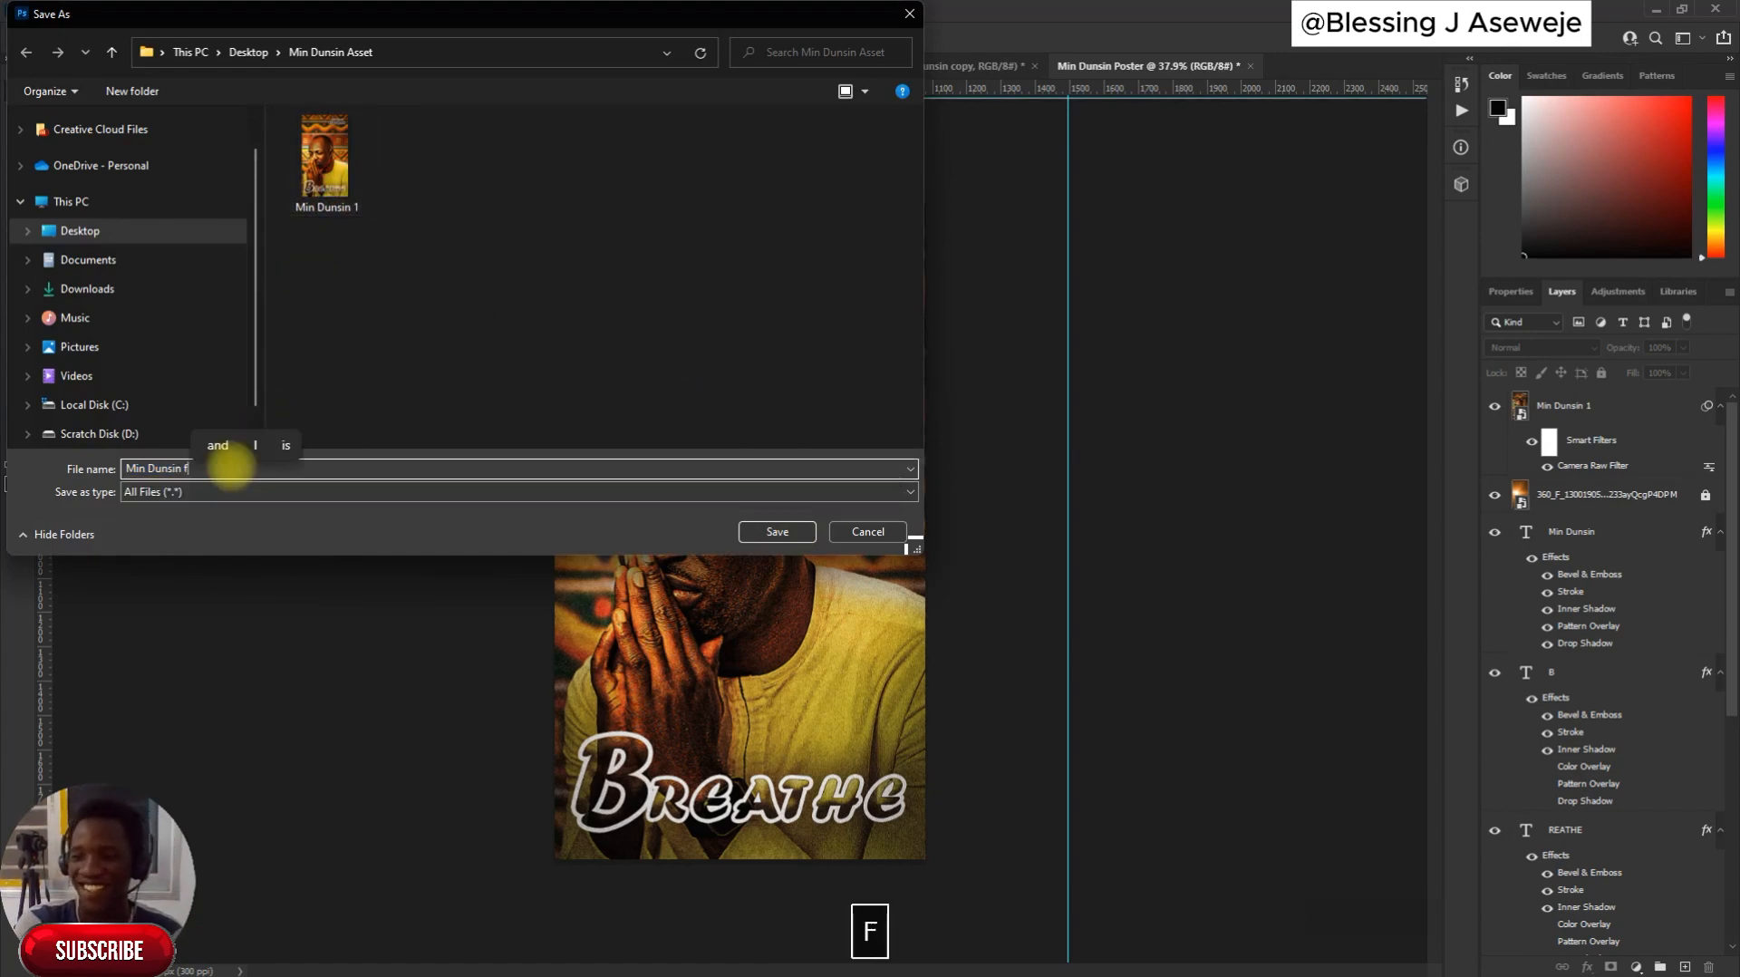
type("i")
key("BackSpace")
type("inal")
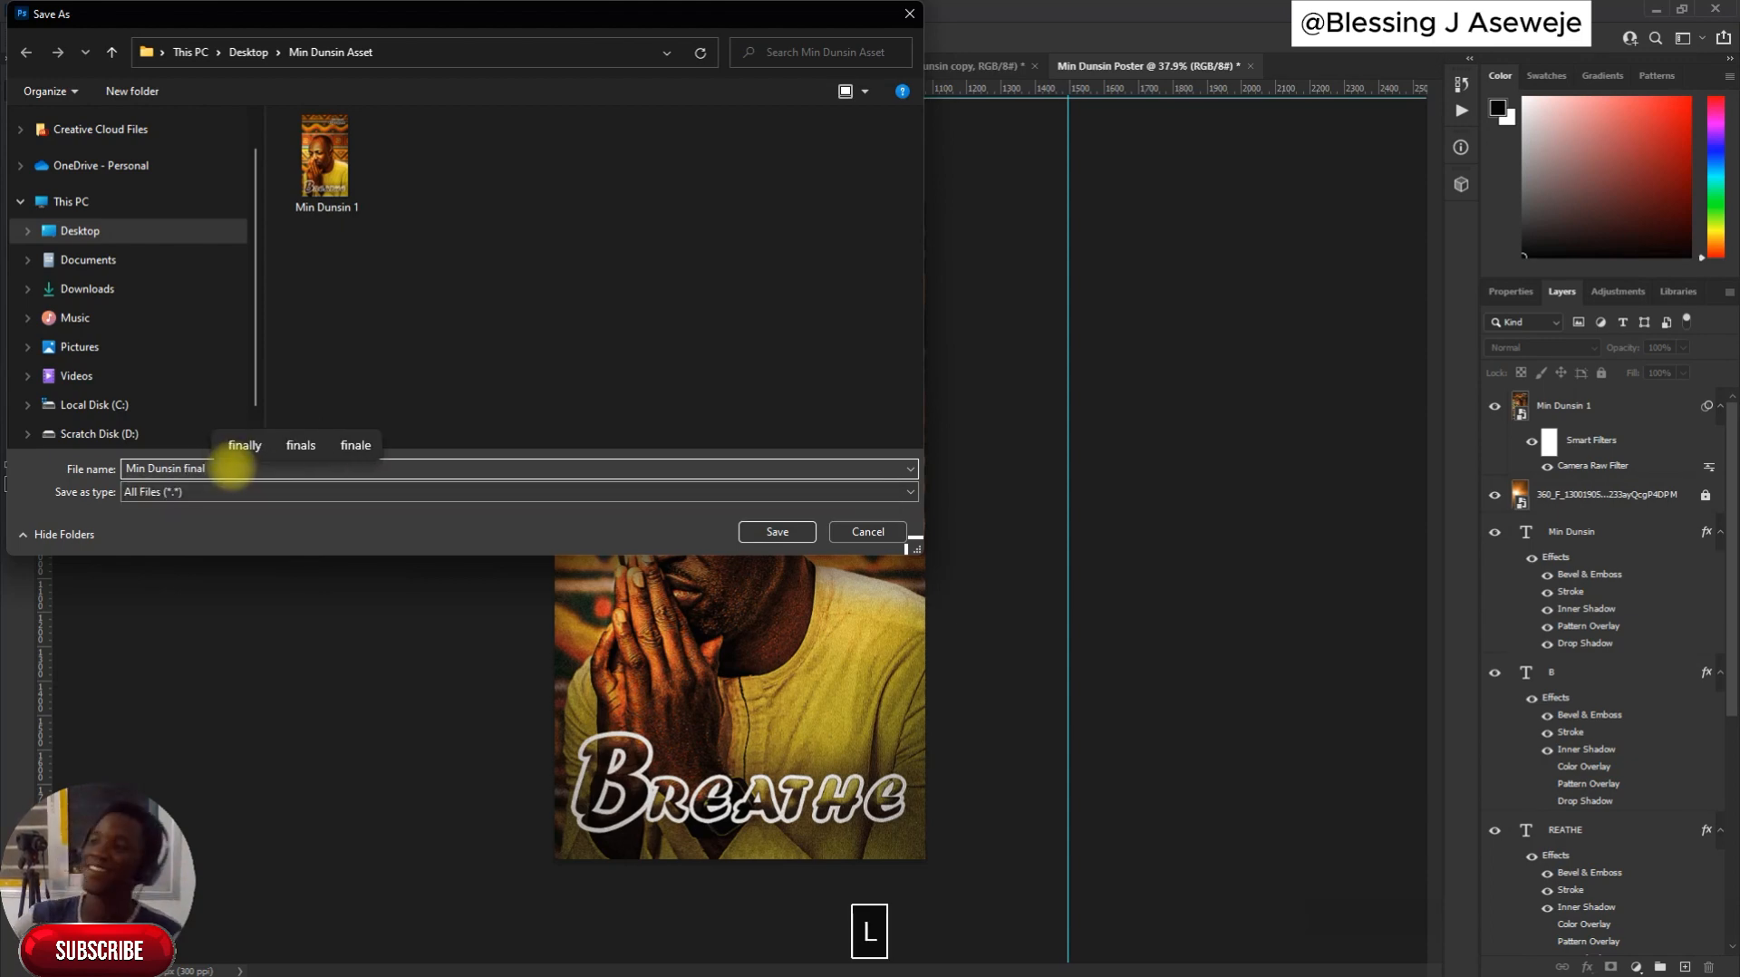
left_click(776, 531)
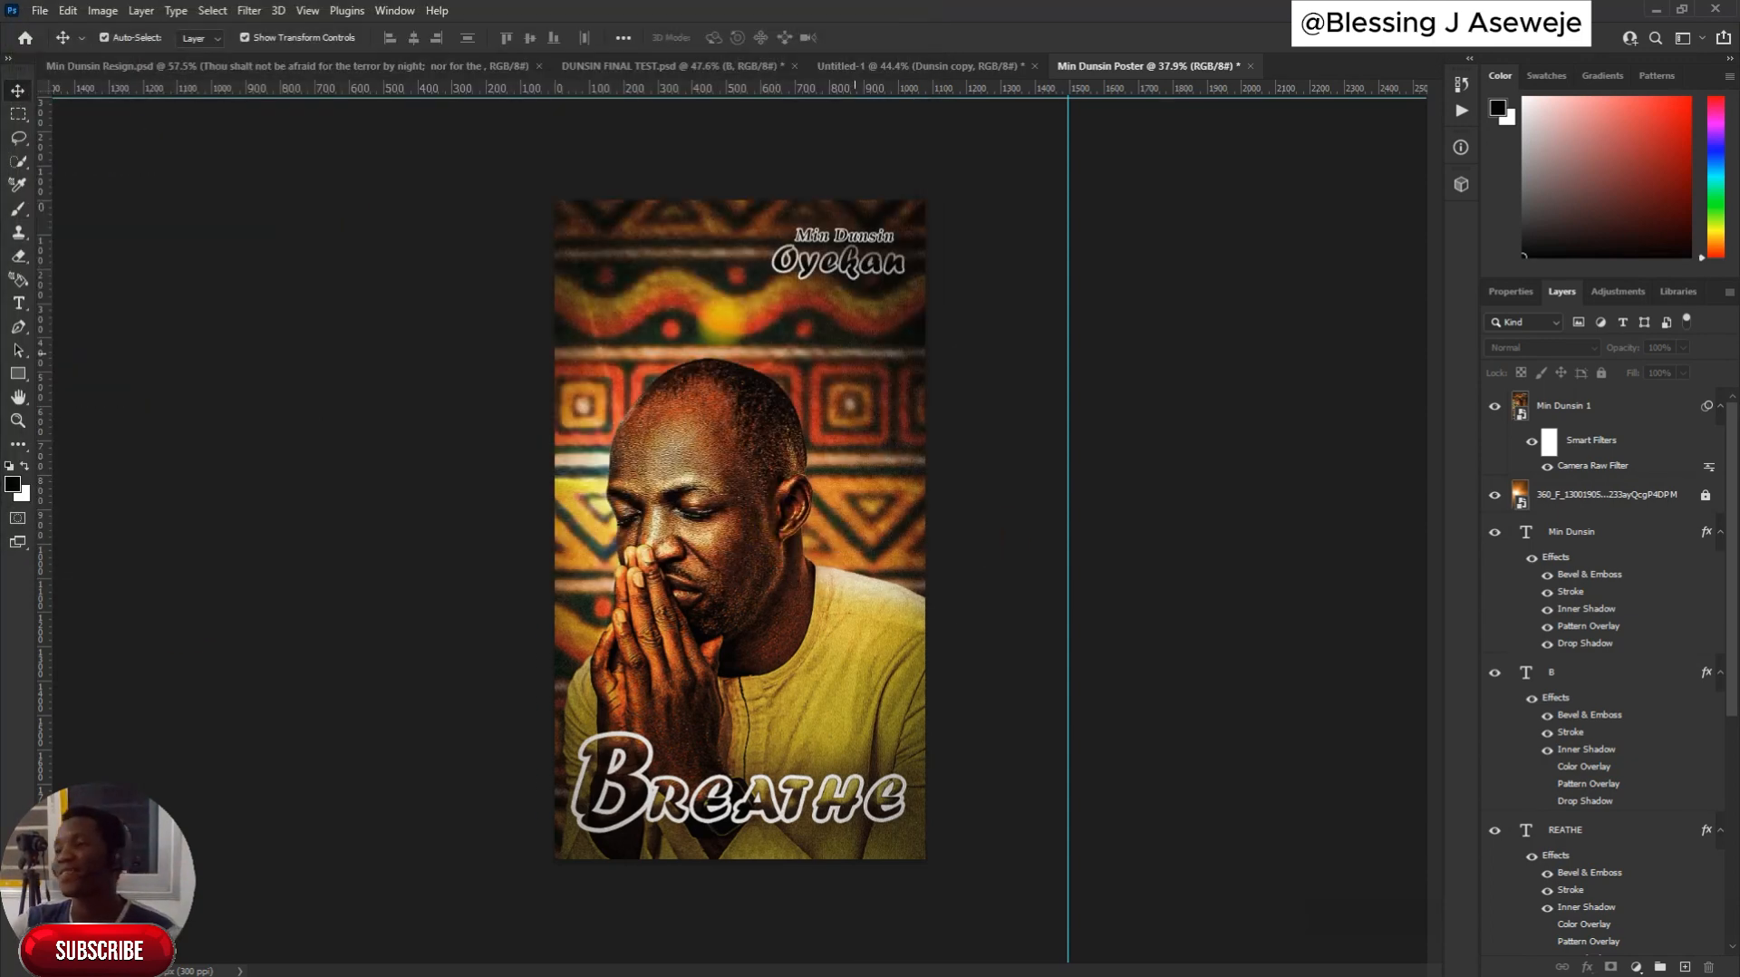
Switch to File Explorer, open the exported Min Dunsin final image, examine its artist name and grain close up, and return to Photoshop
key("alt+Tab")
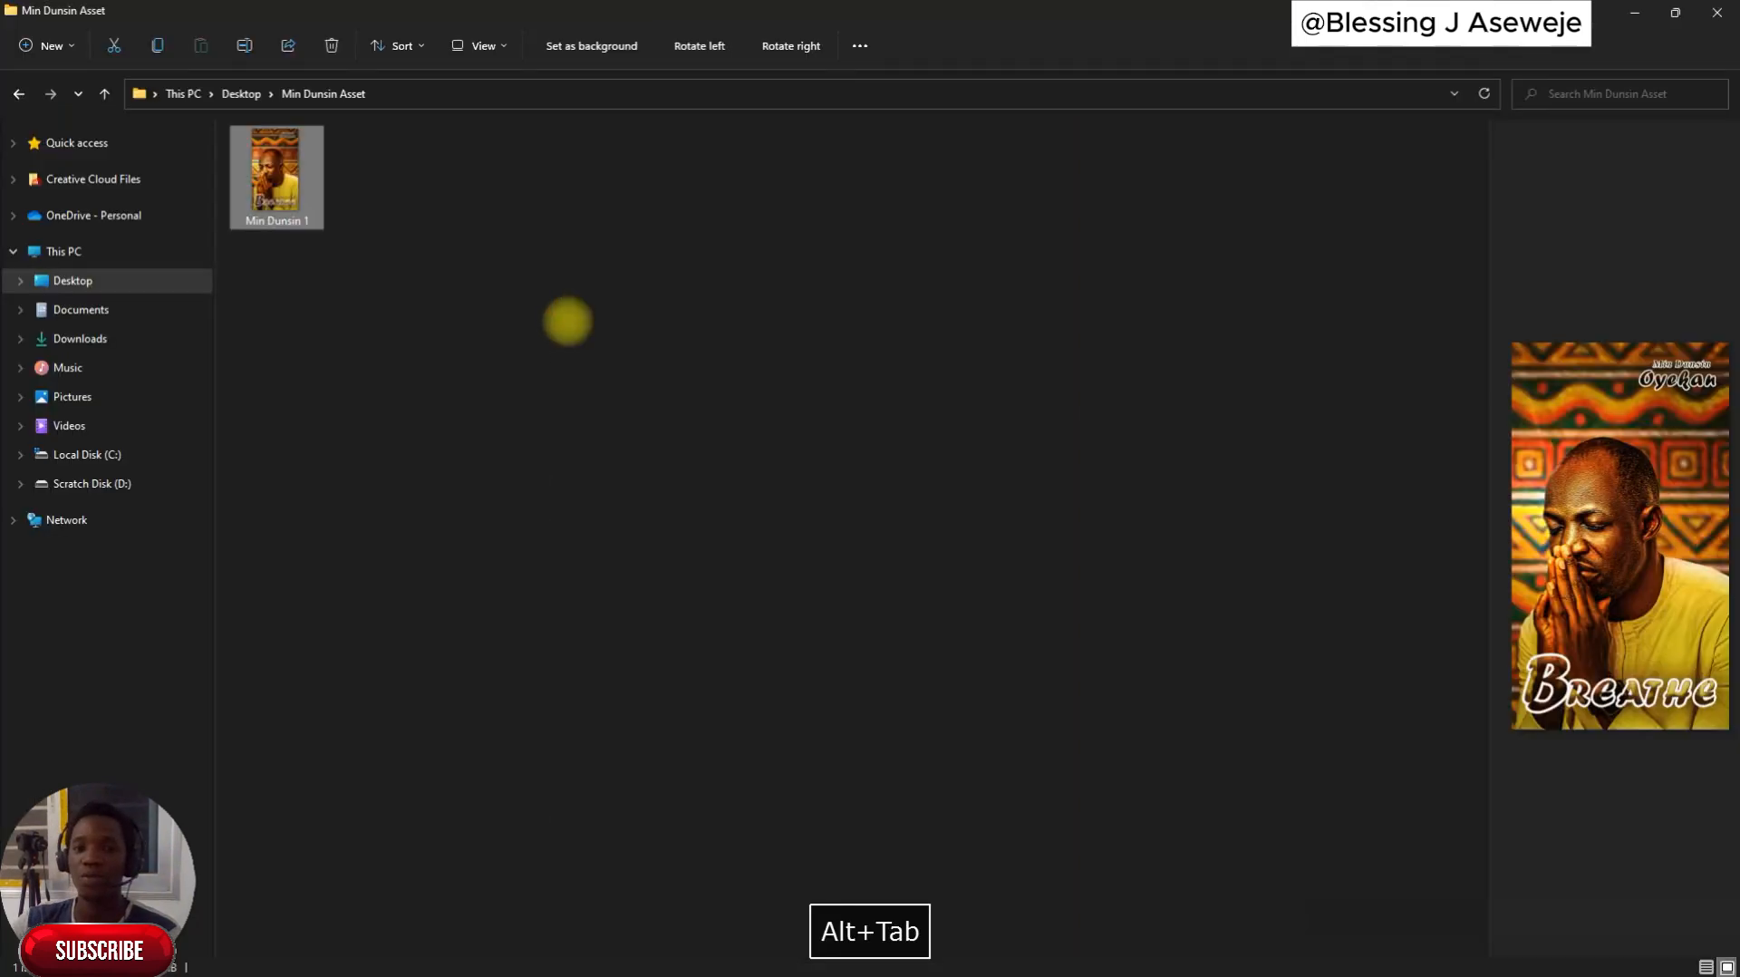
left_click(356, 134)
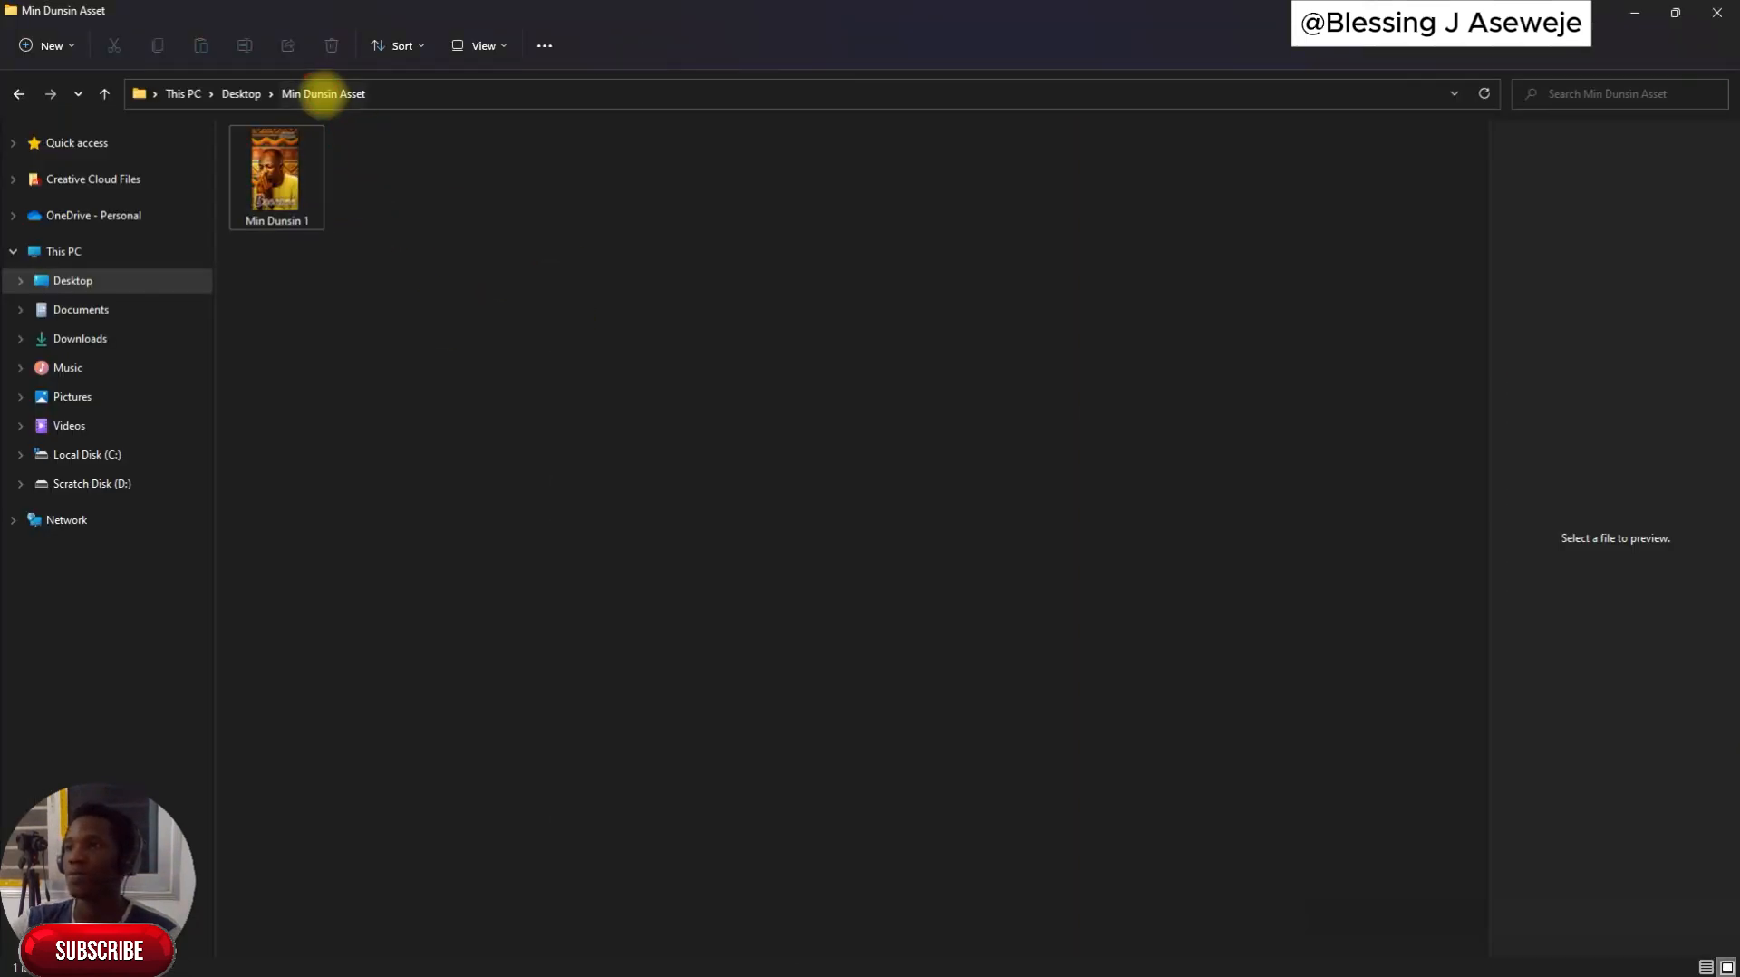
left_click(370, 172)
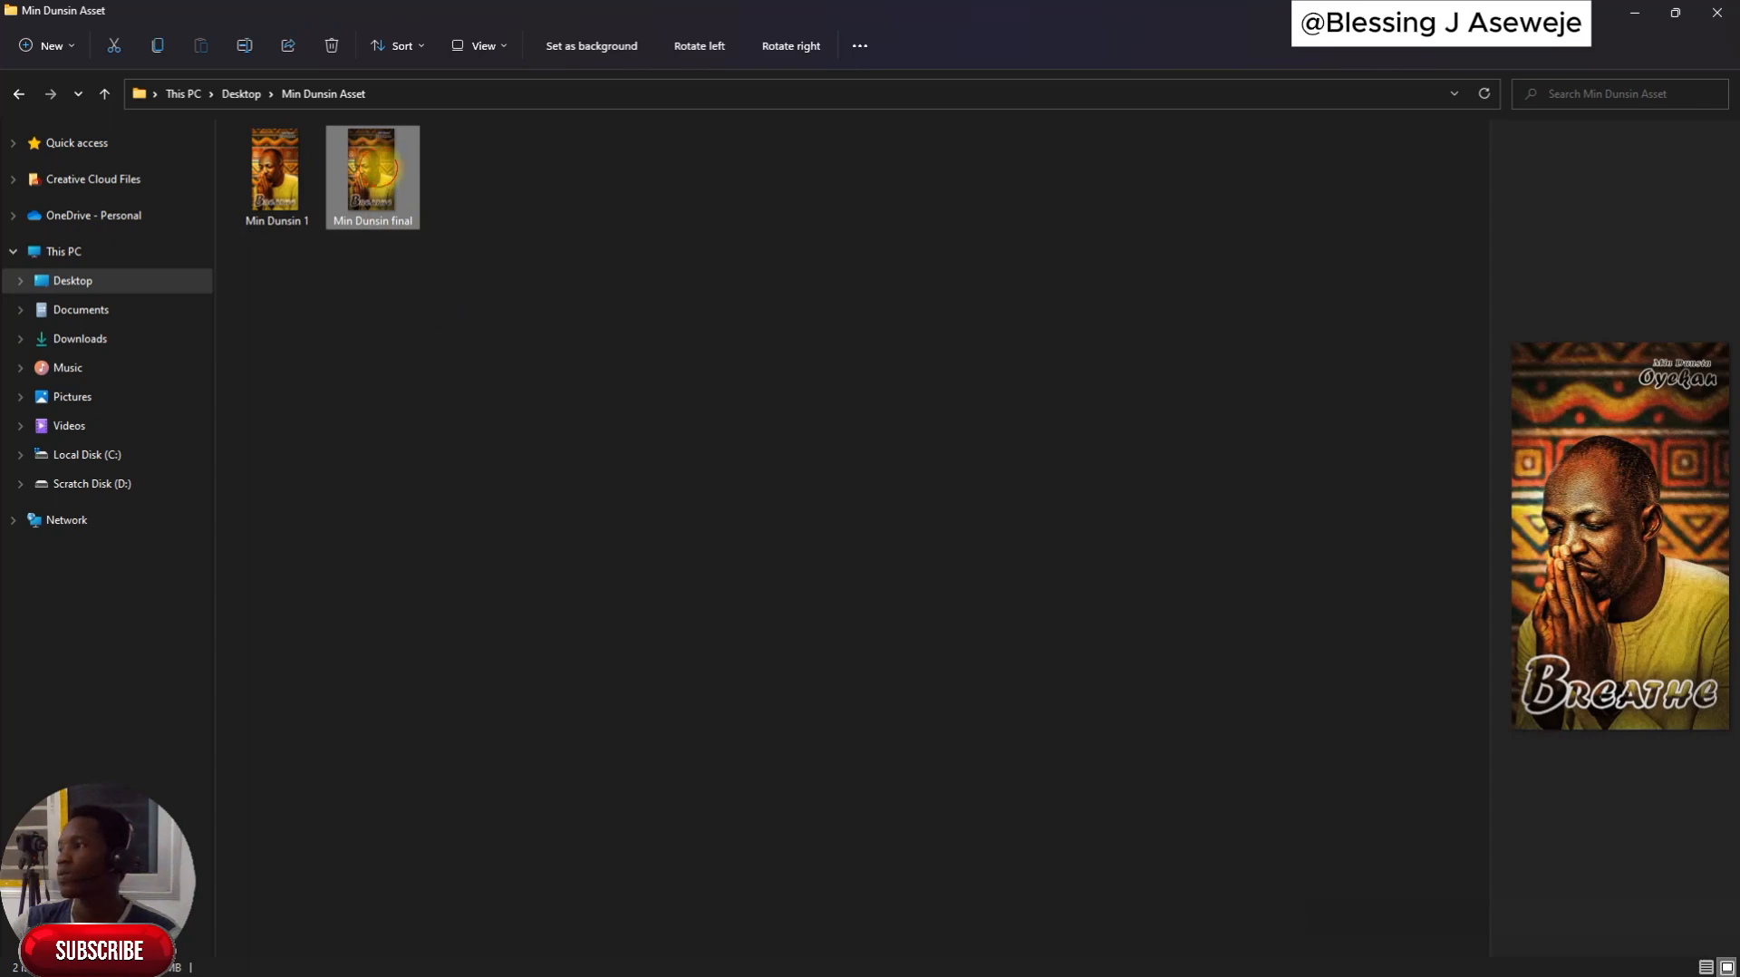
double_click(378, 168)
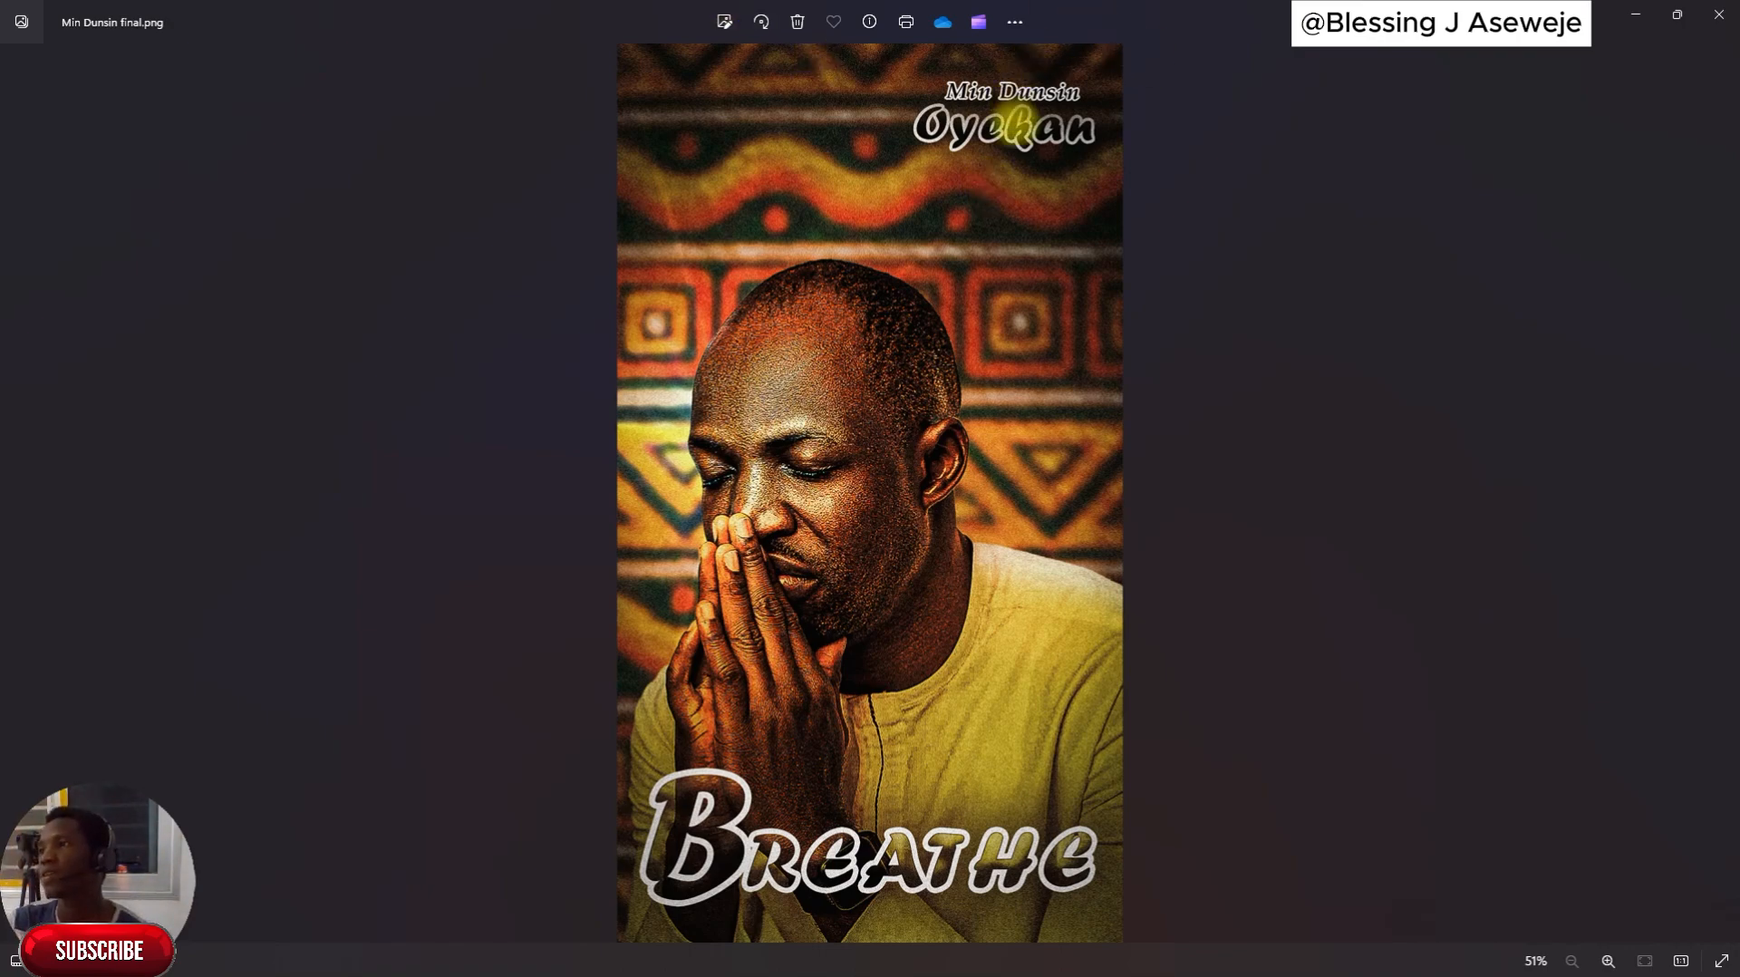
scroll(957, 73, "up", 4)
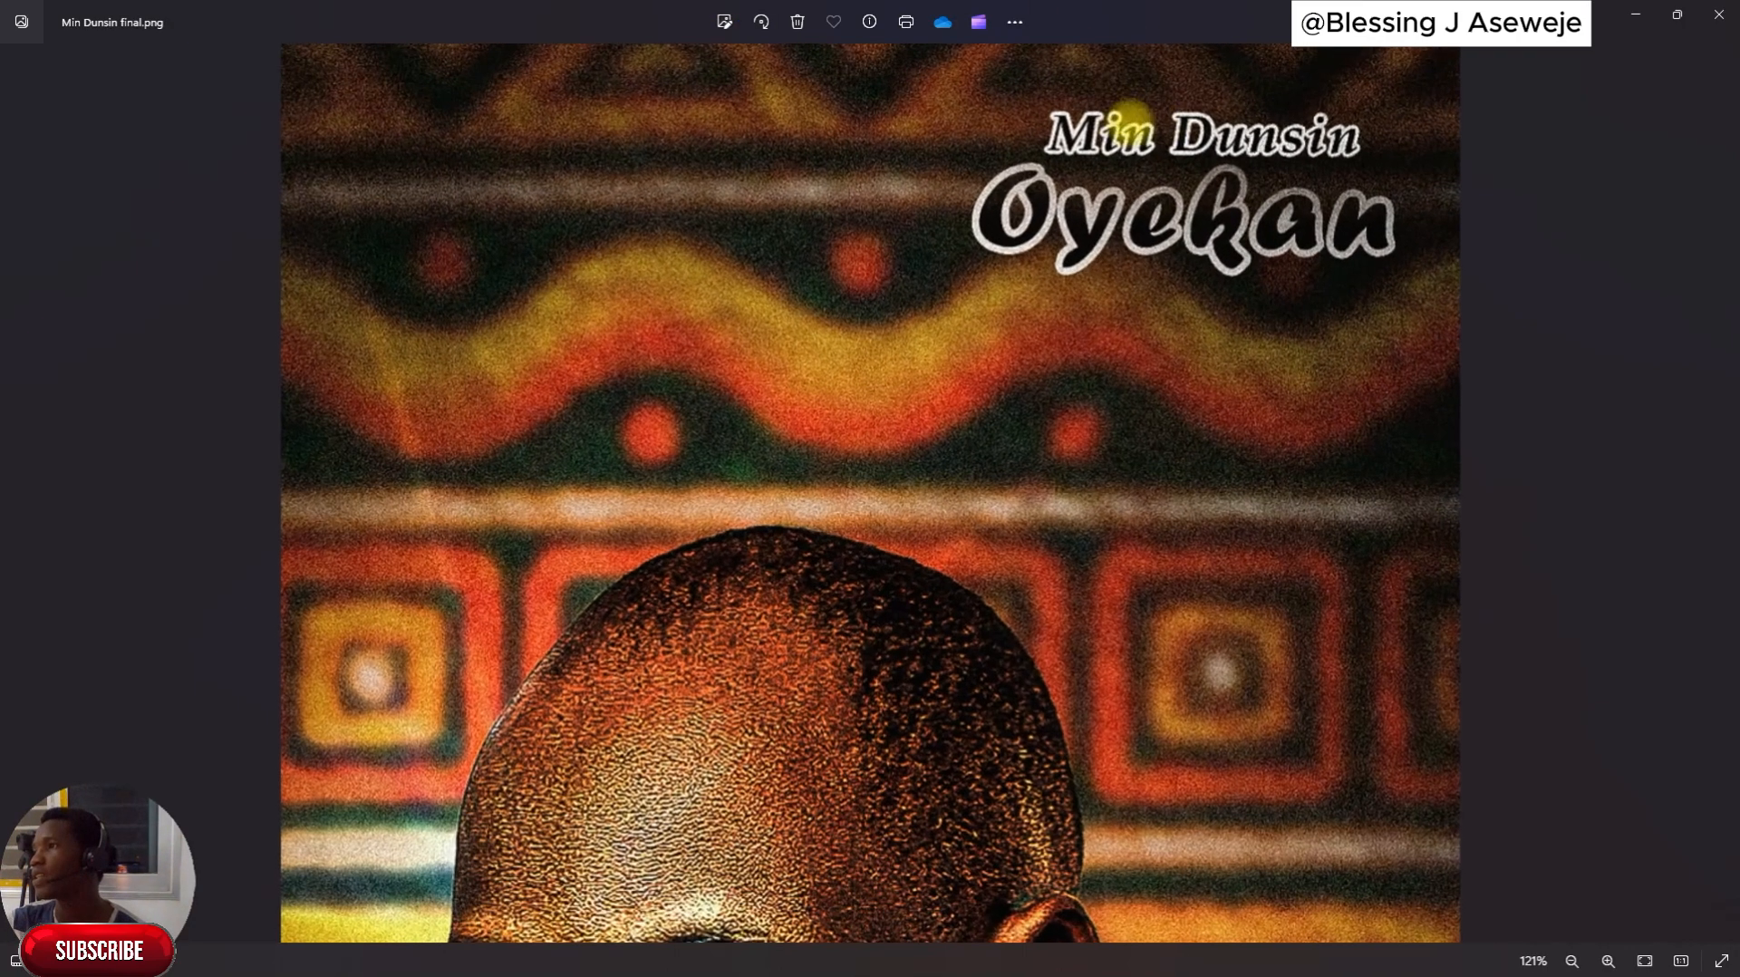
left_click_drag(1131, 123, 1123, 311)
scroll(1200, 191, "up", 4)
scroll(1196, 288, "down", 5)
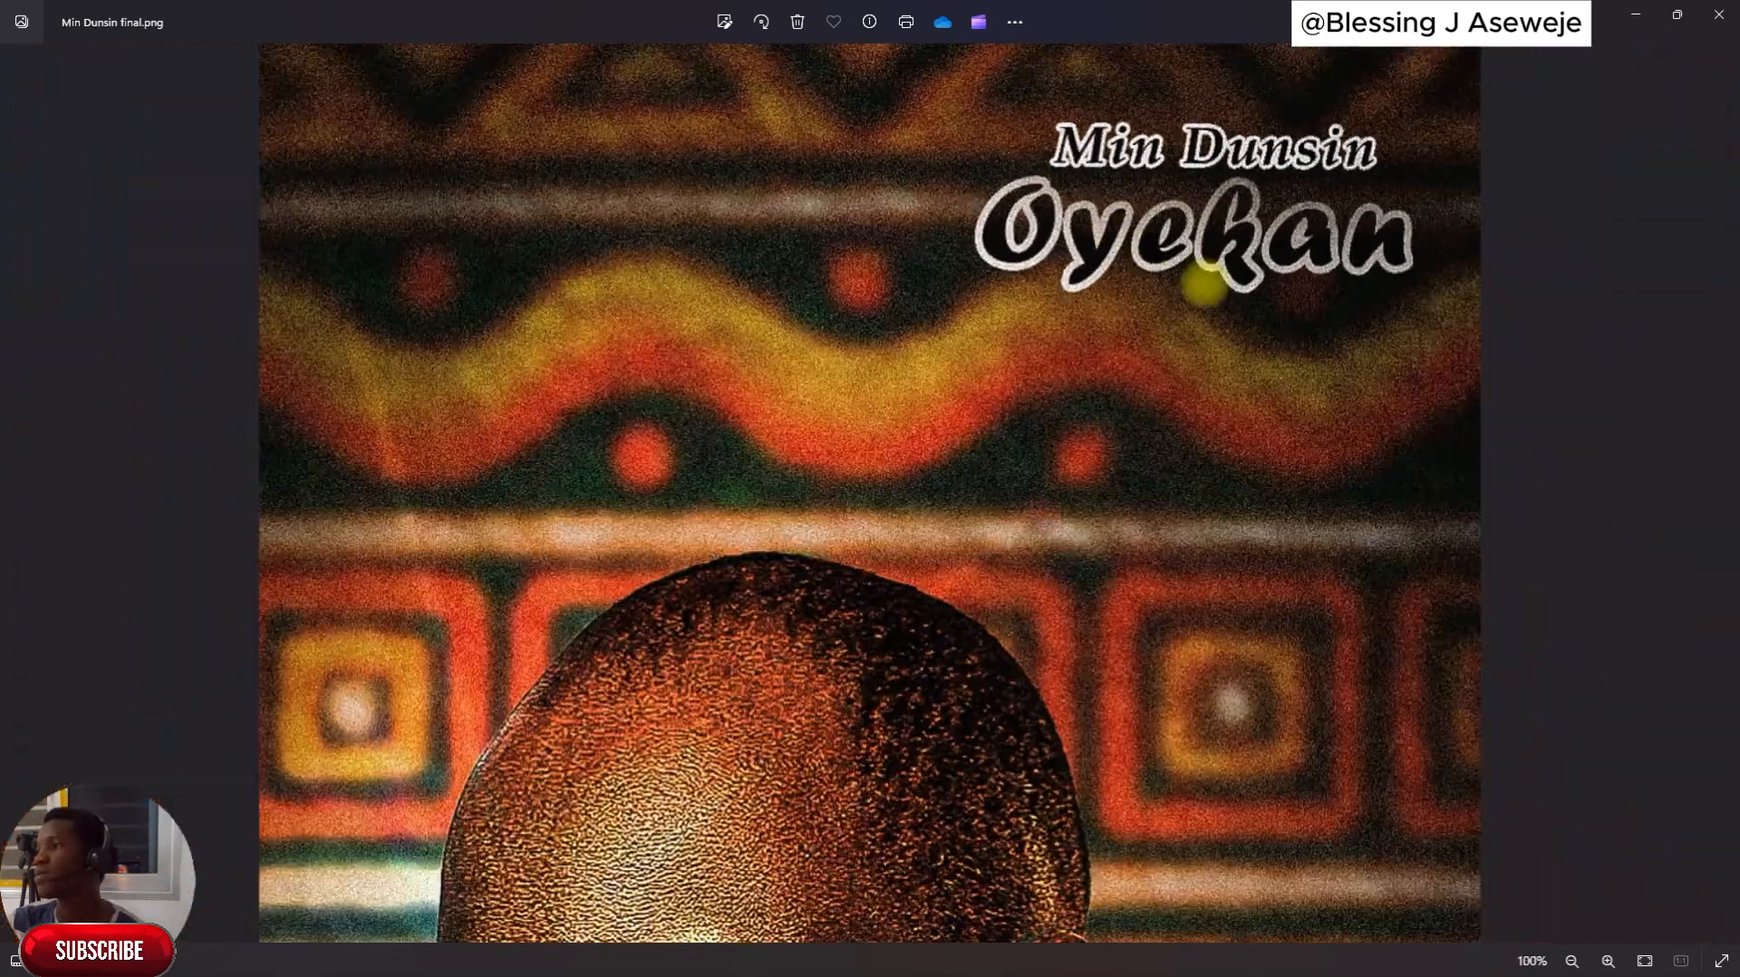
scroll(1187, 318, "down", 3)
scroll(1387, 155, "up", 2)
scroll(1170, 302, "down", 2)
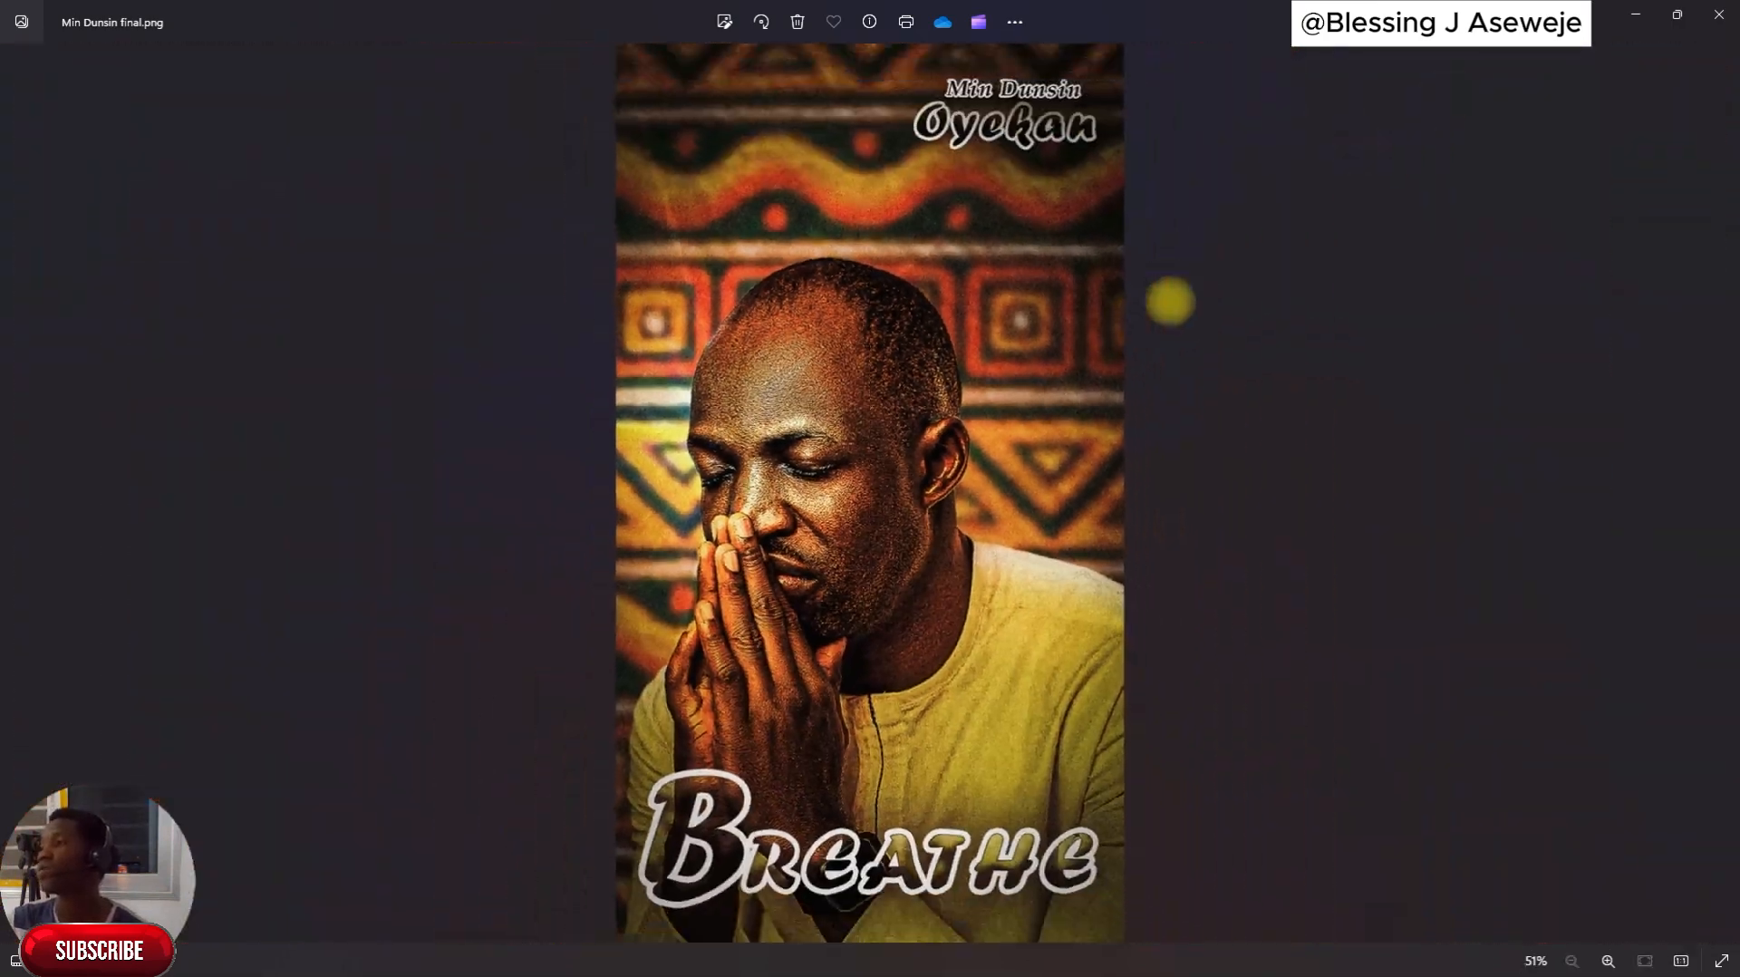
left_click(1636, 15)
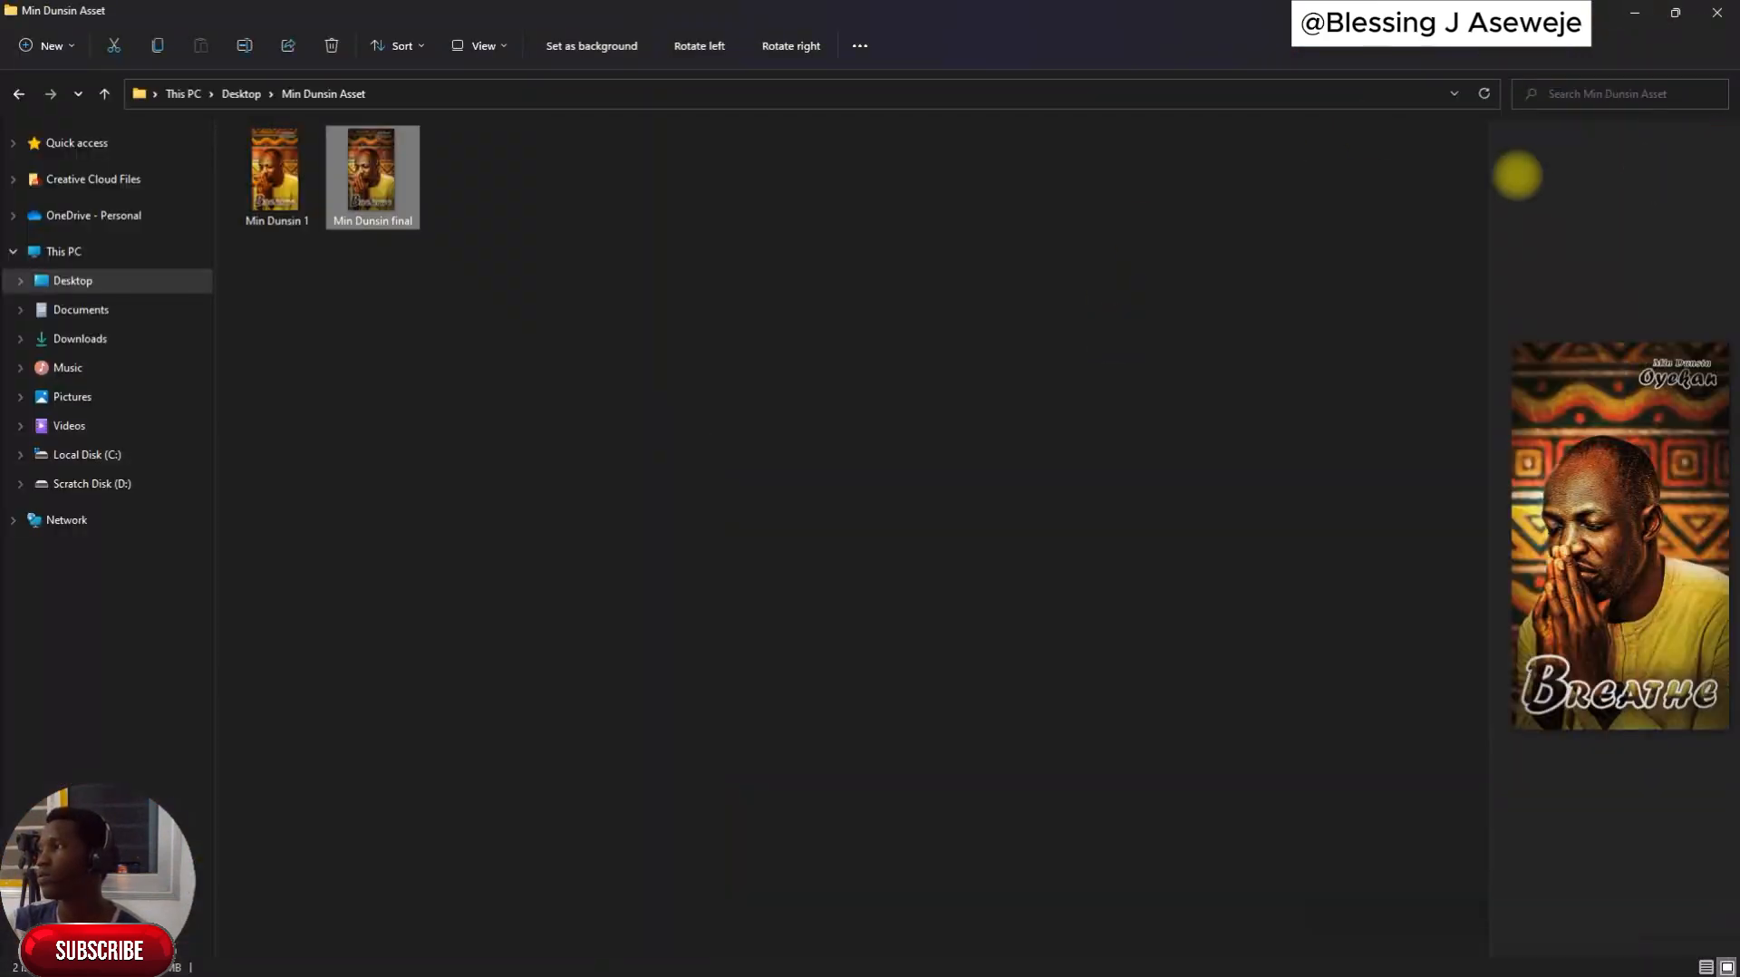
left_click(1634, 13)
key("space")
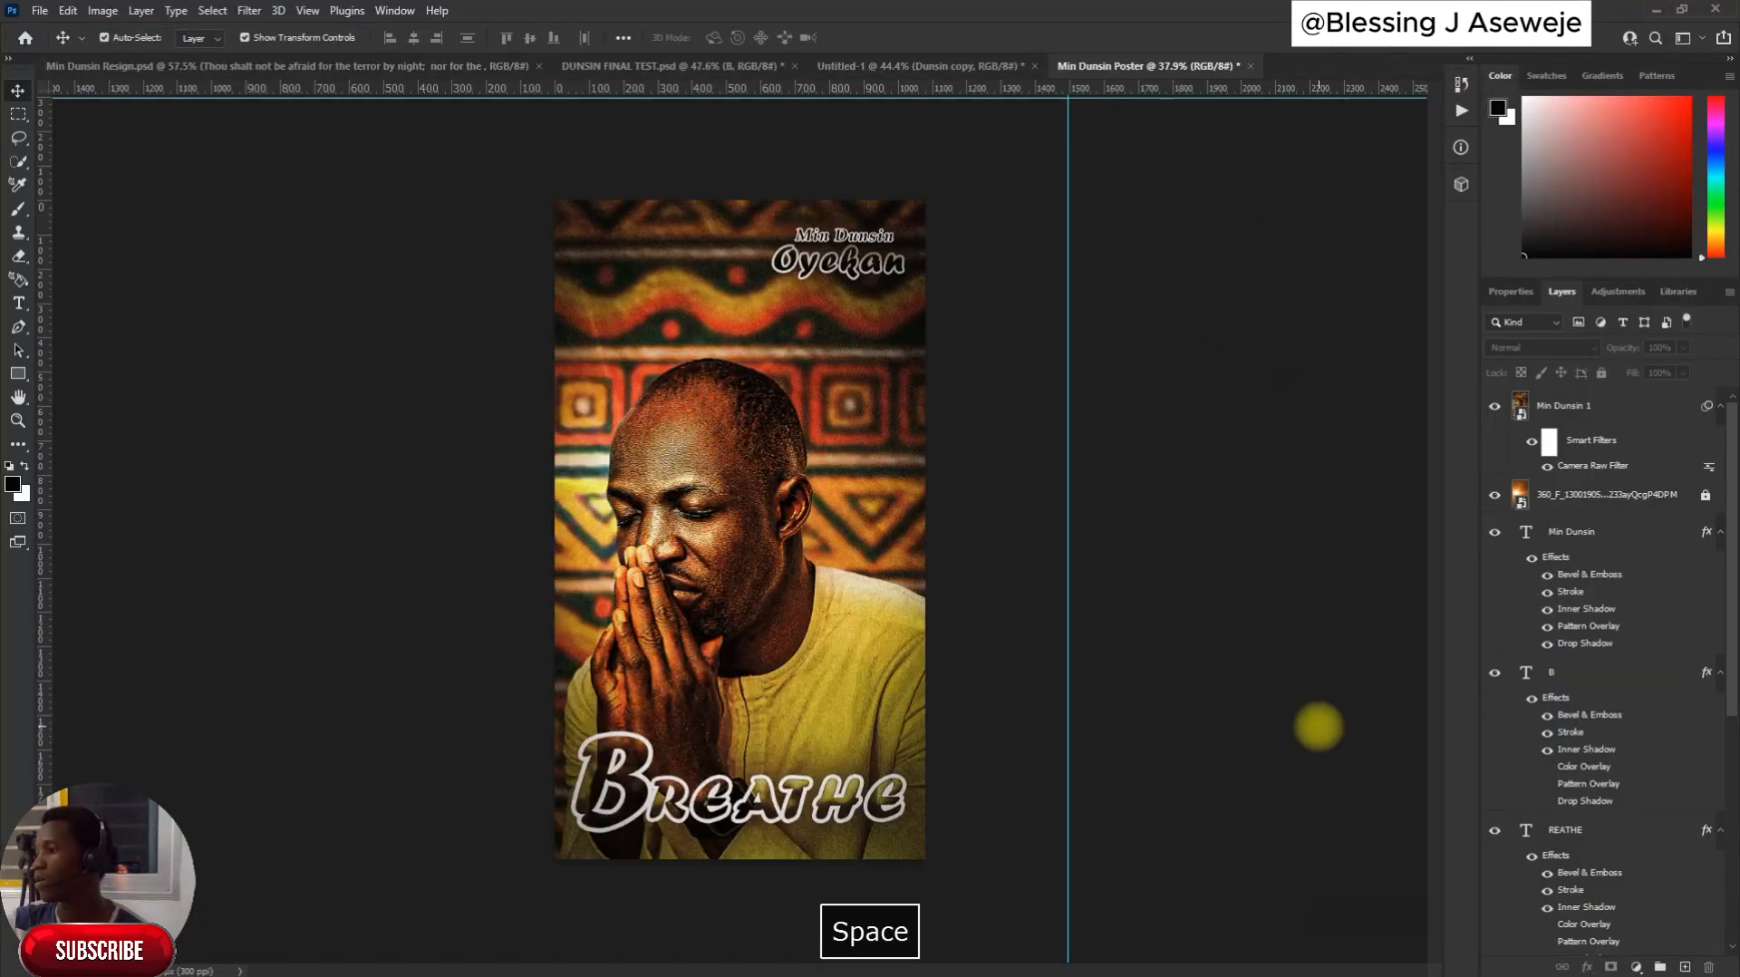
scroll(988, 675, "down", 4)
scroll(666, 505, "up", 5)
scroll(675, 480, "down", 2)
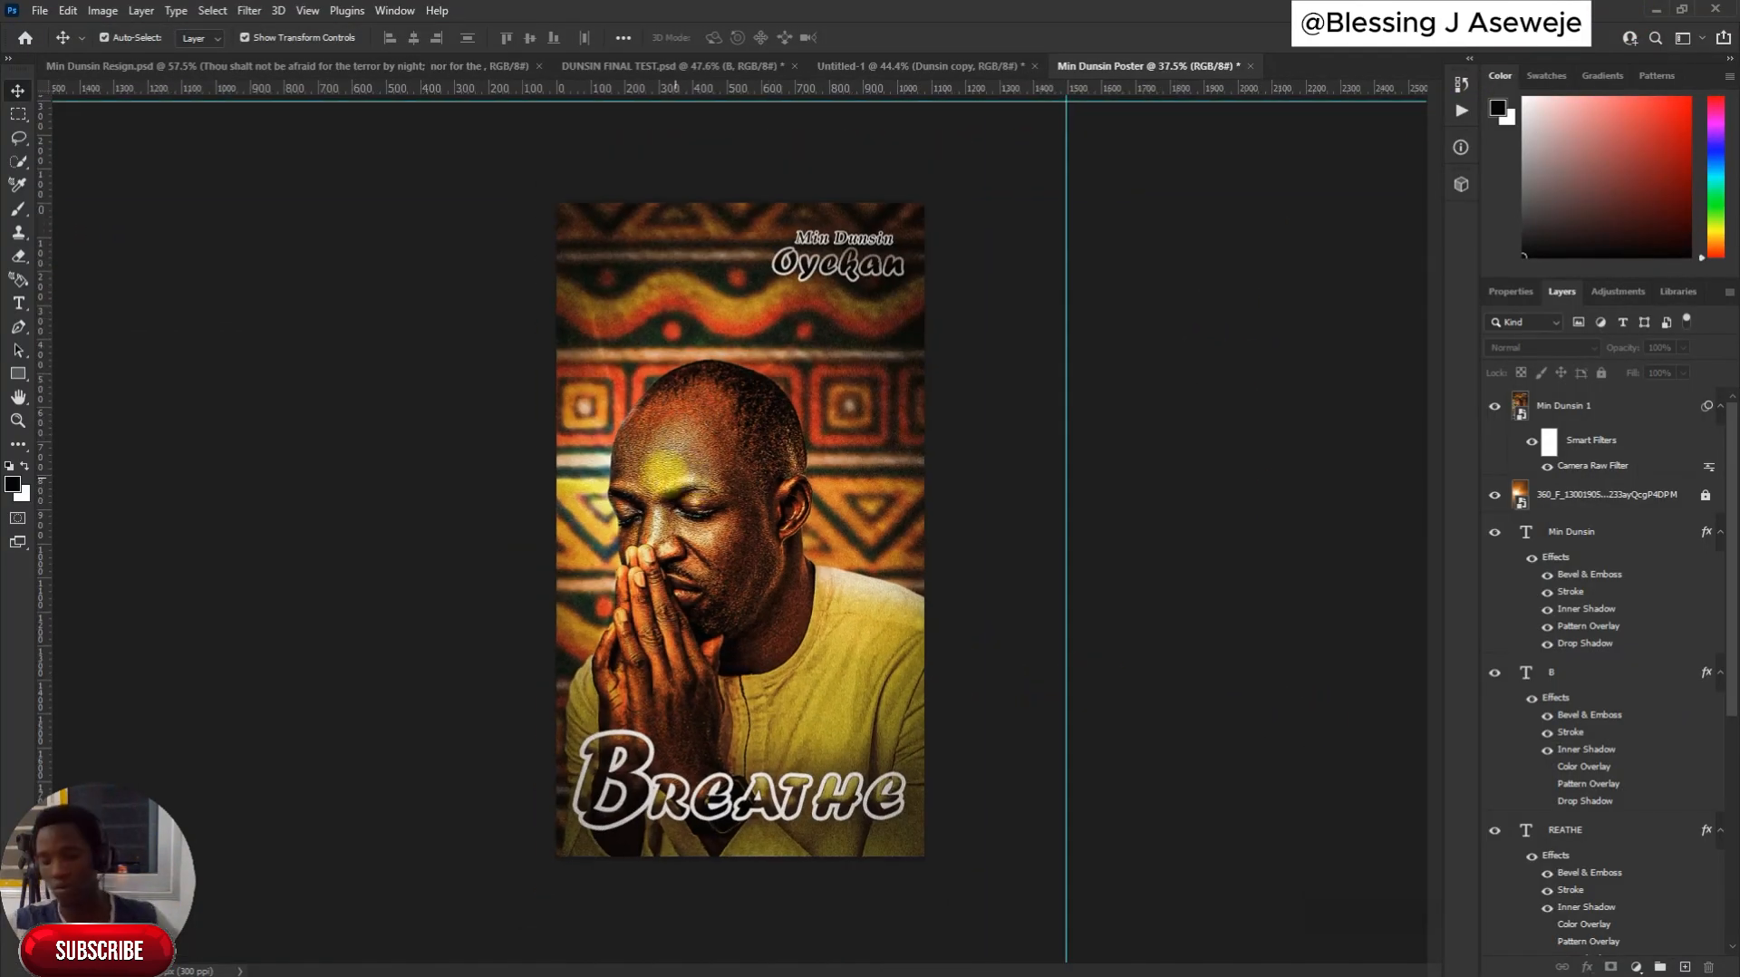
scroll(671, 489, "up", 2)
scroll(676, 544, "down", 2)
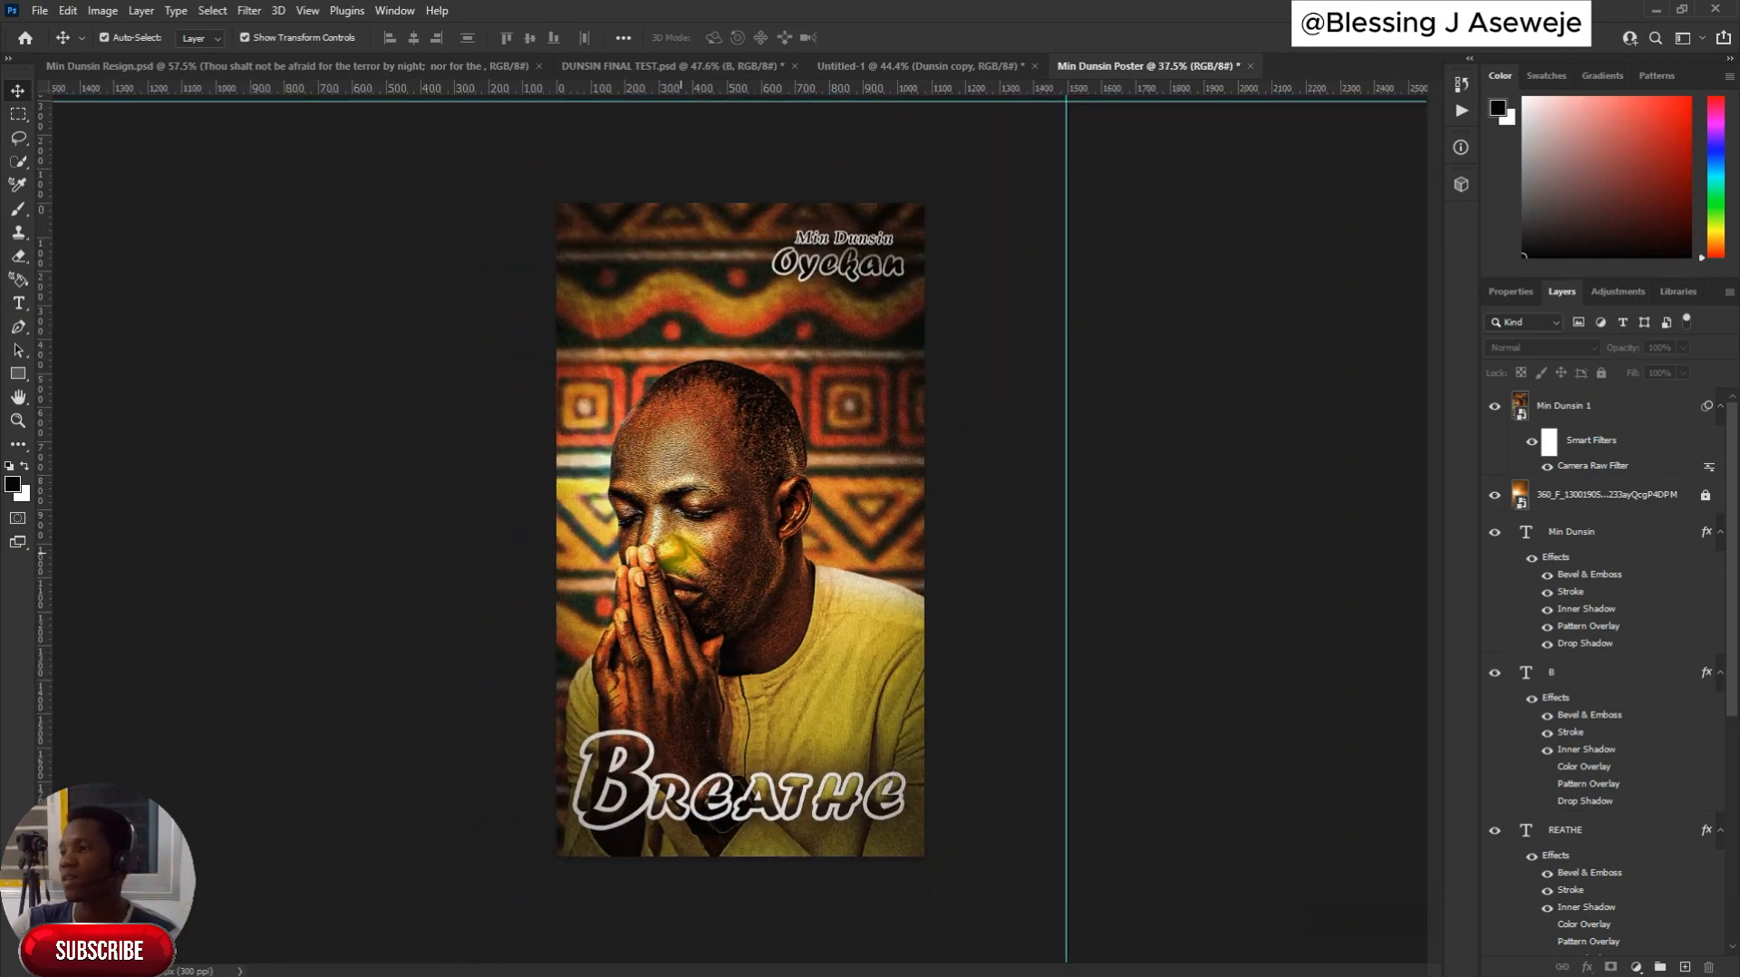
scroll(671, 548, "up", 2)
scroll(693, 567, "down", 2)
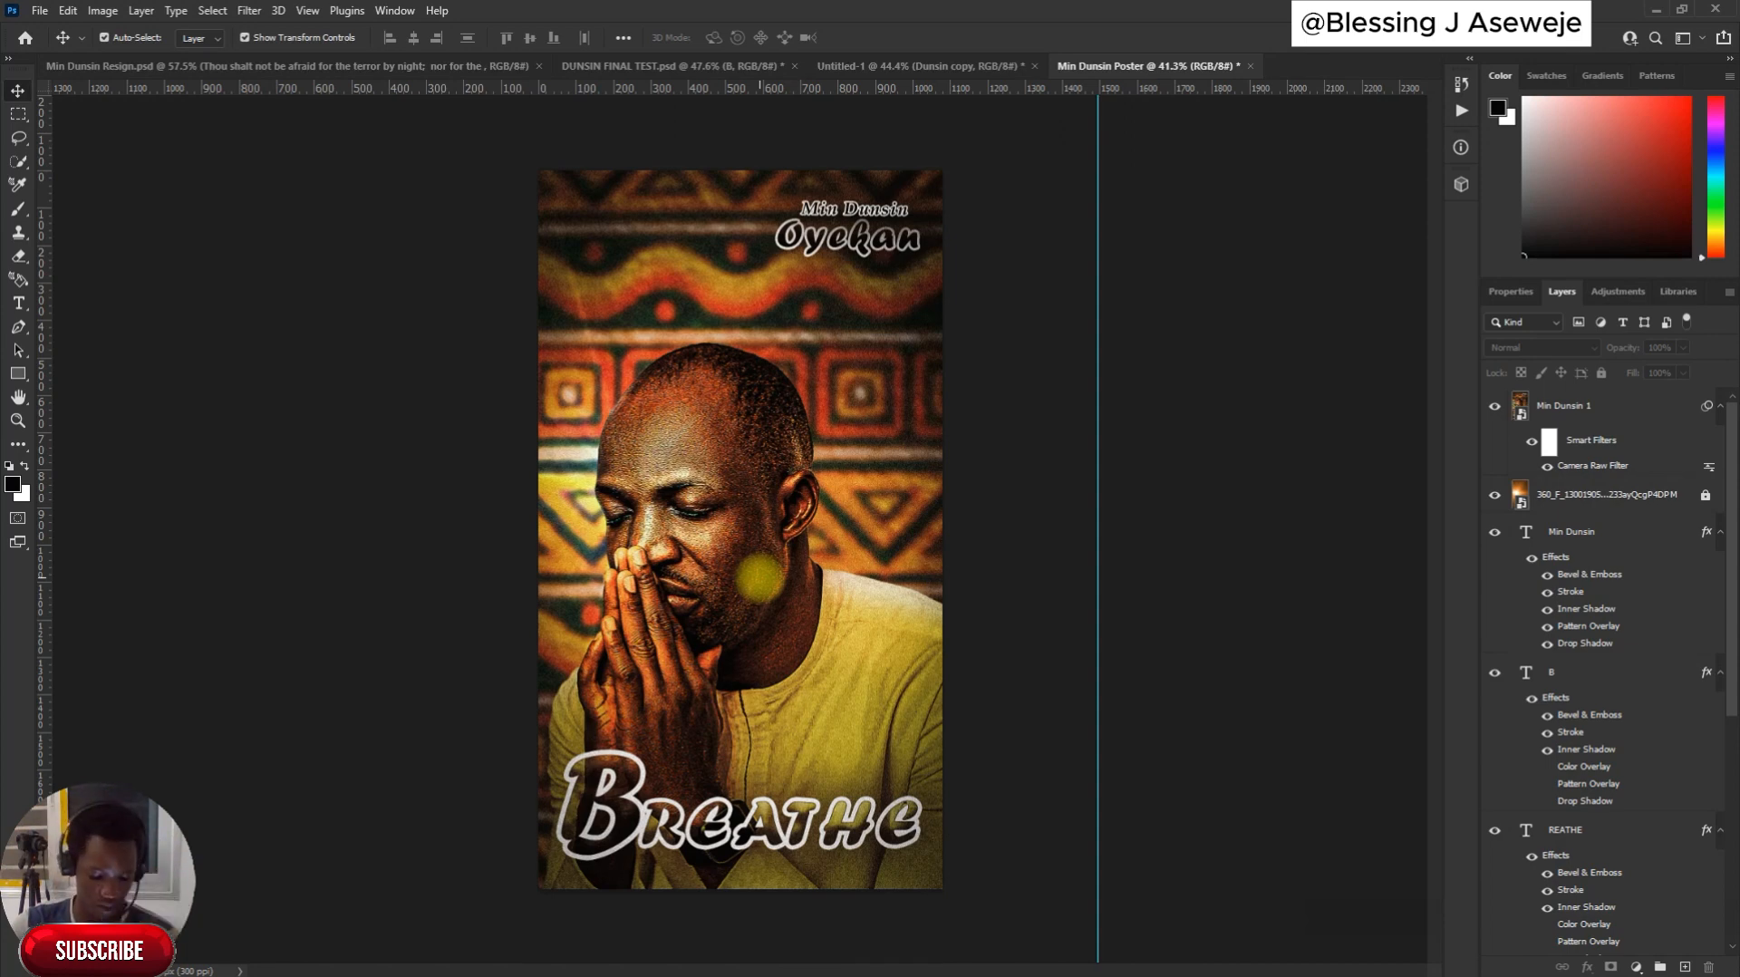
scroll(521, 689, "down", 3)
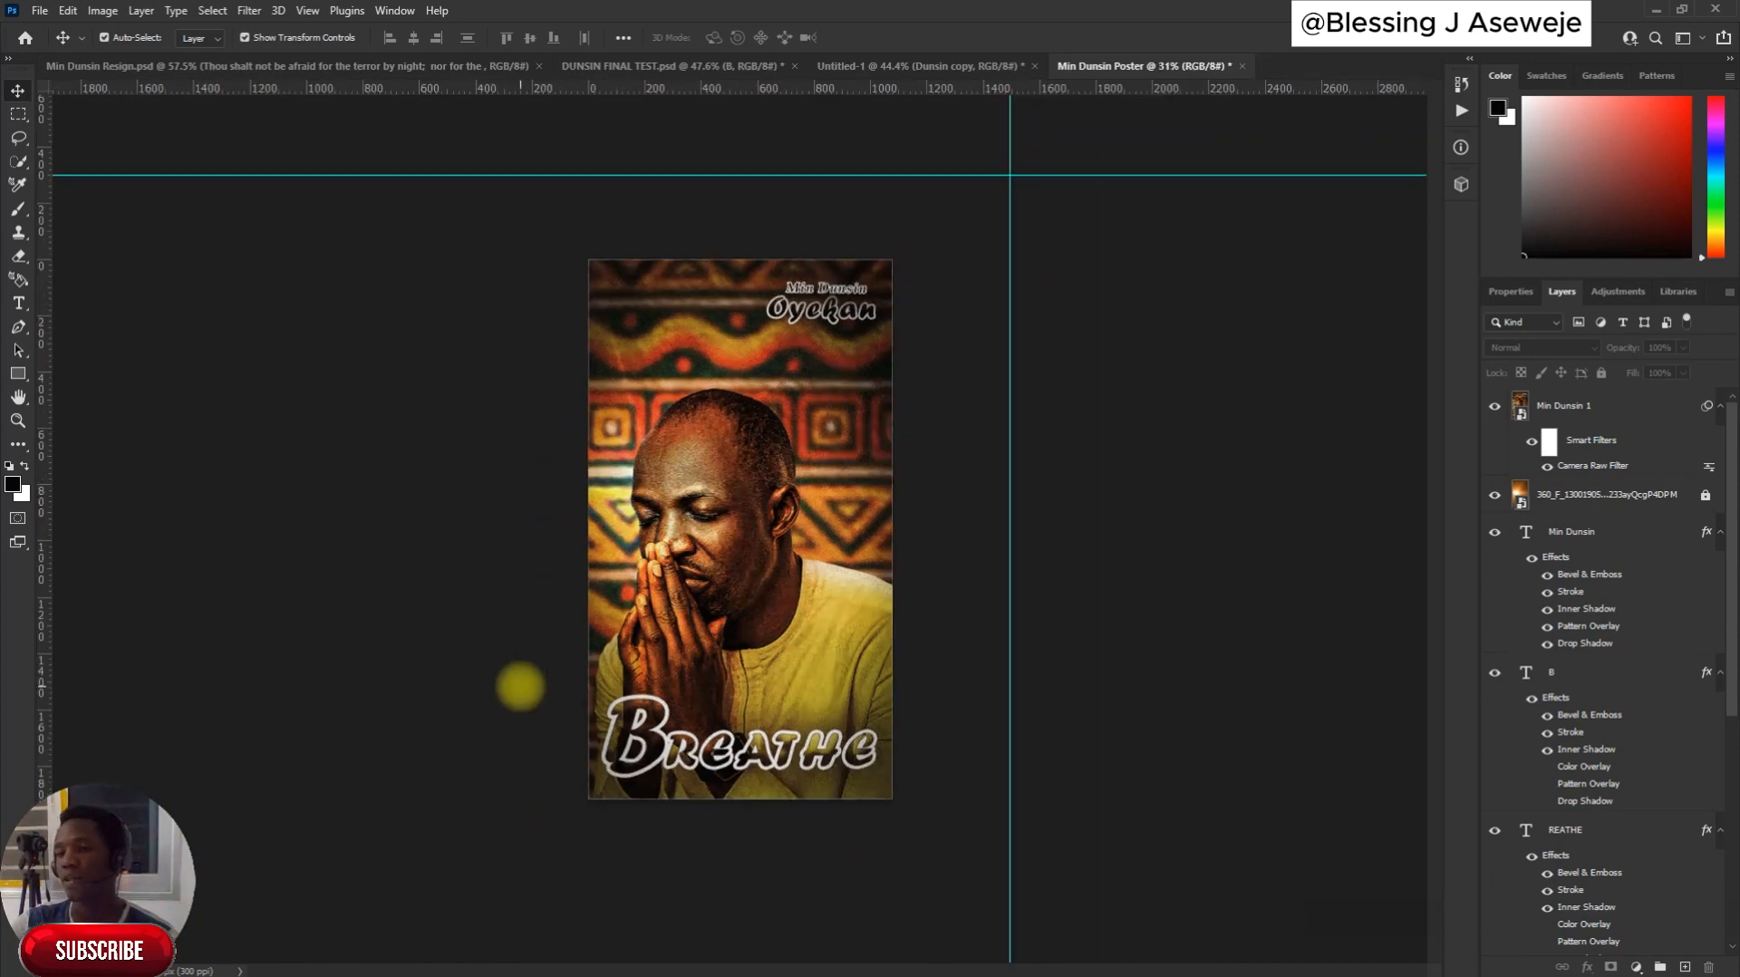
scroll(597, 618, "up", 3)
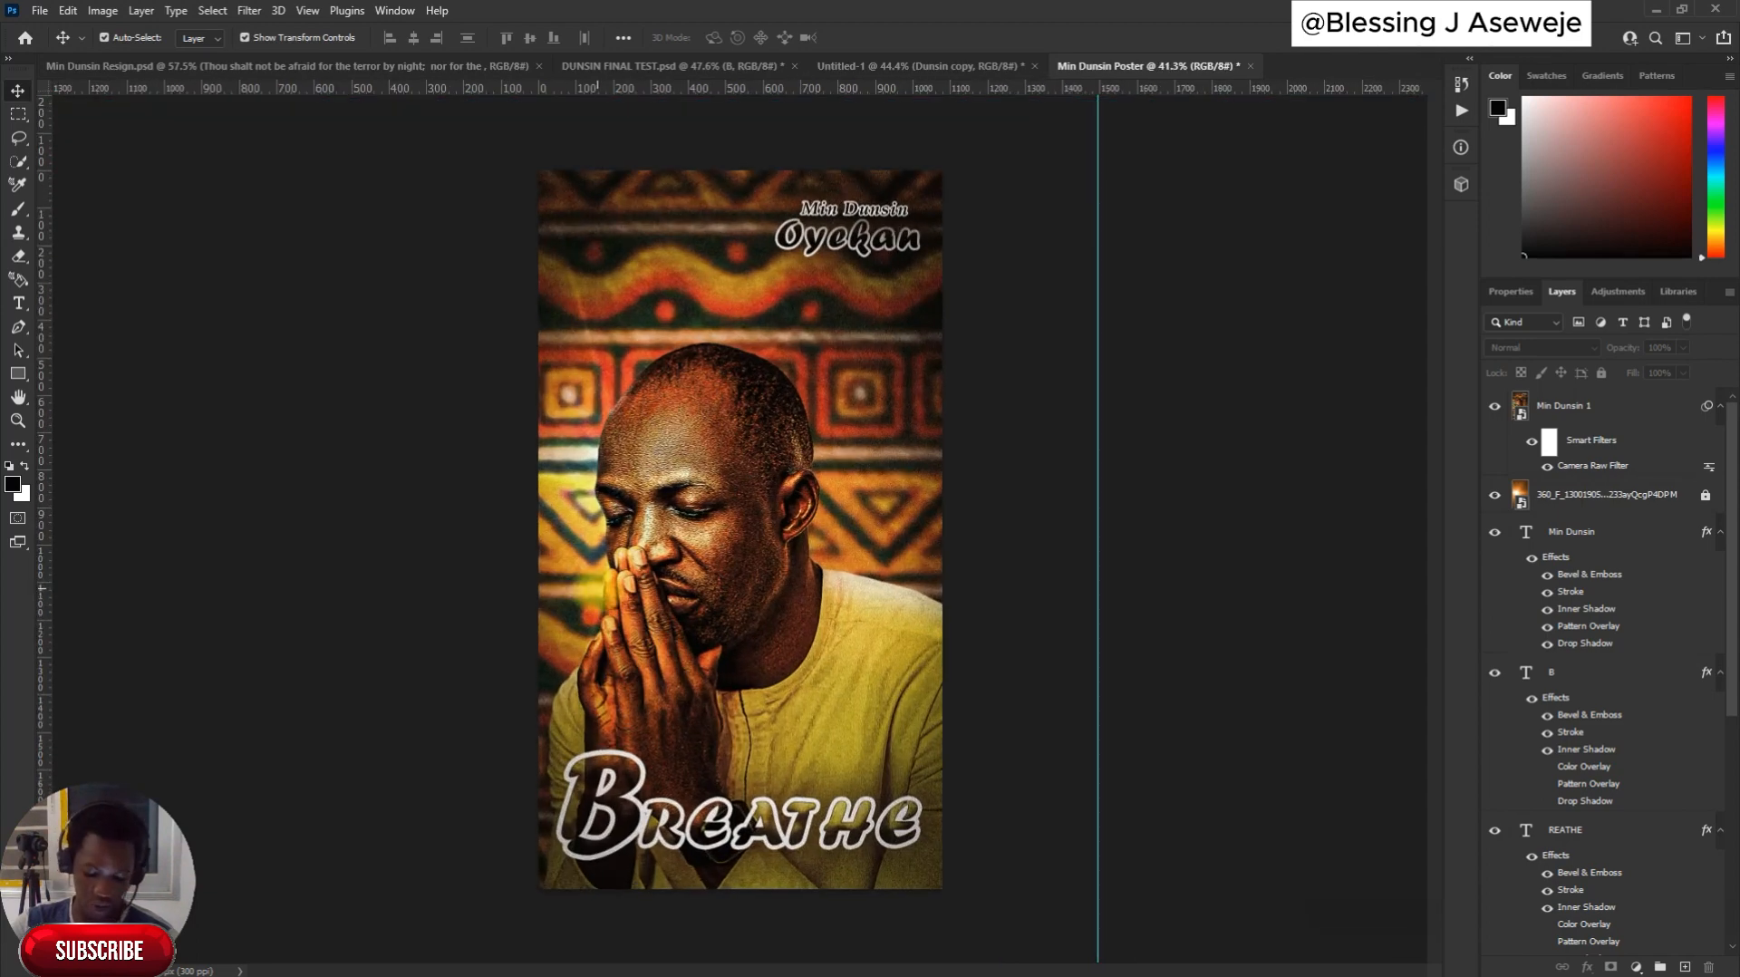
scroll(609, 585, "up", 3)
scroll(699, 547, "down", 2)
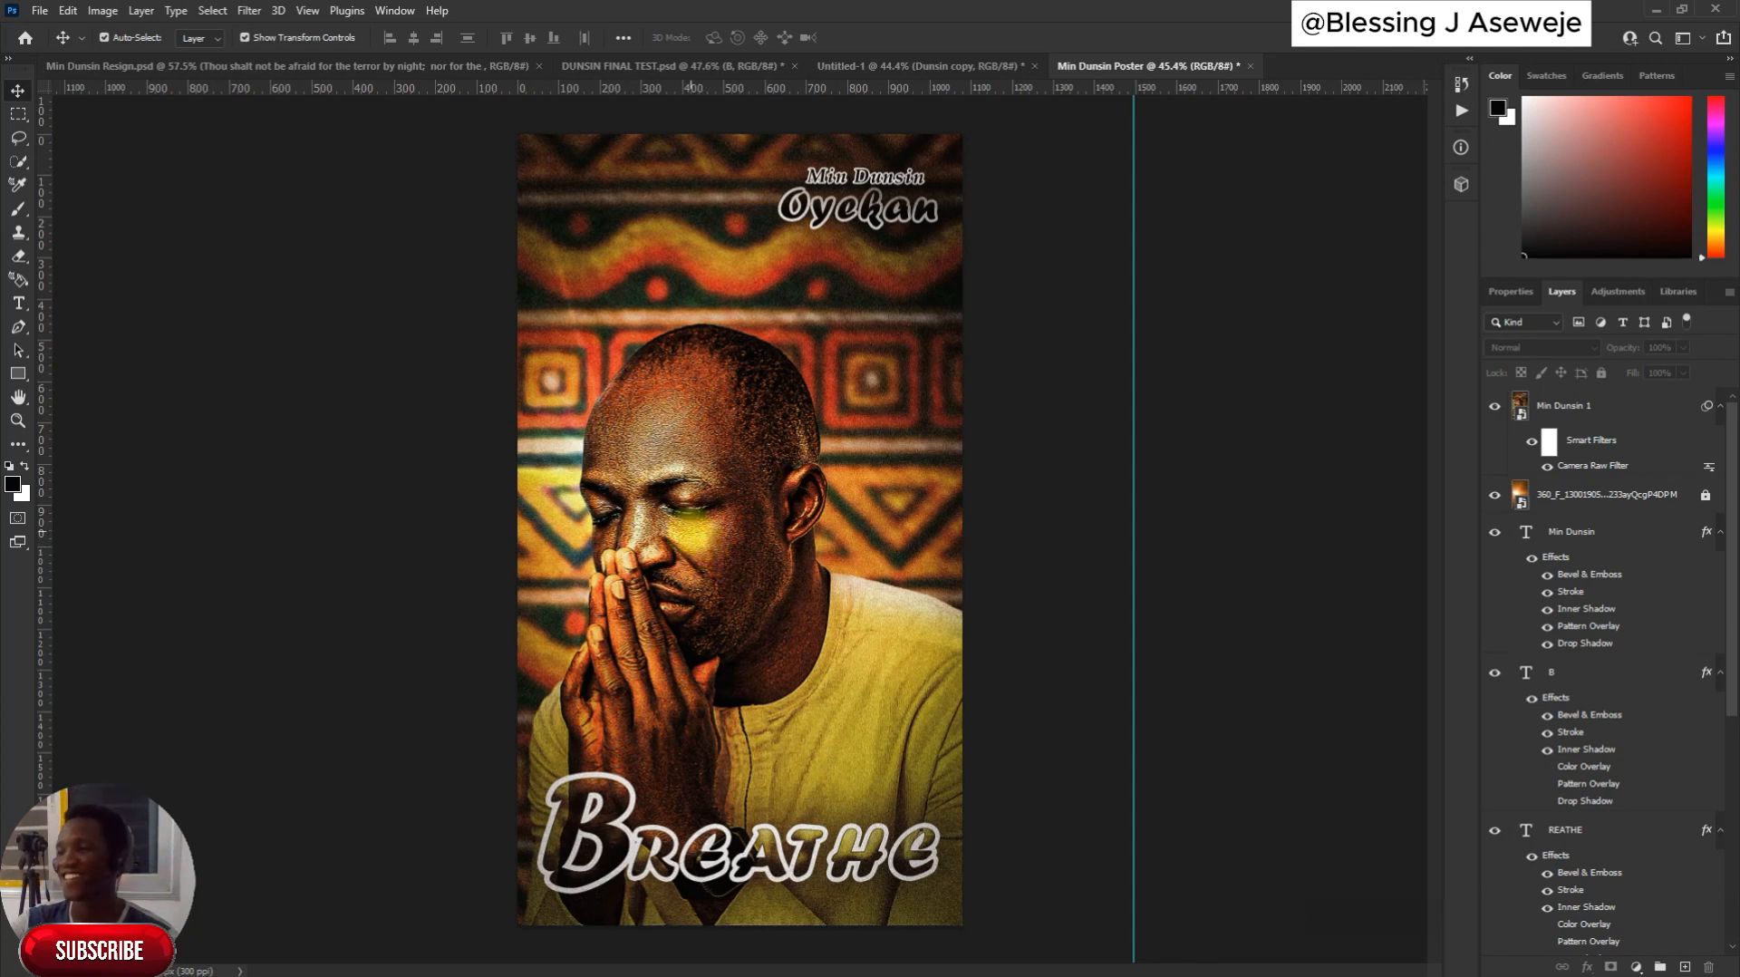
Move both guides together at their intersection, closer to the poster's upper right corner
scroll(725, 543, "down", 2)
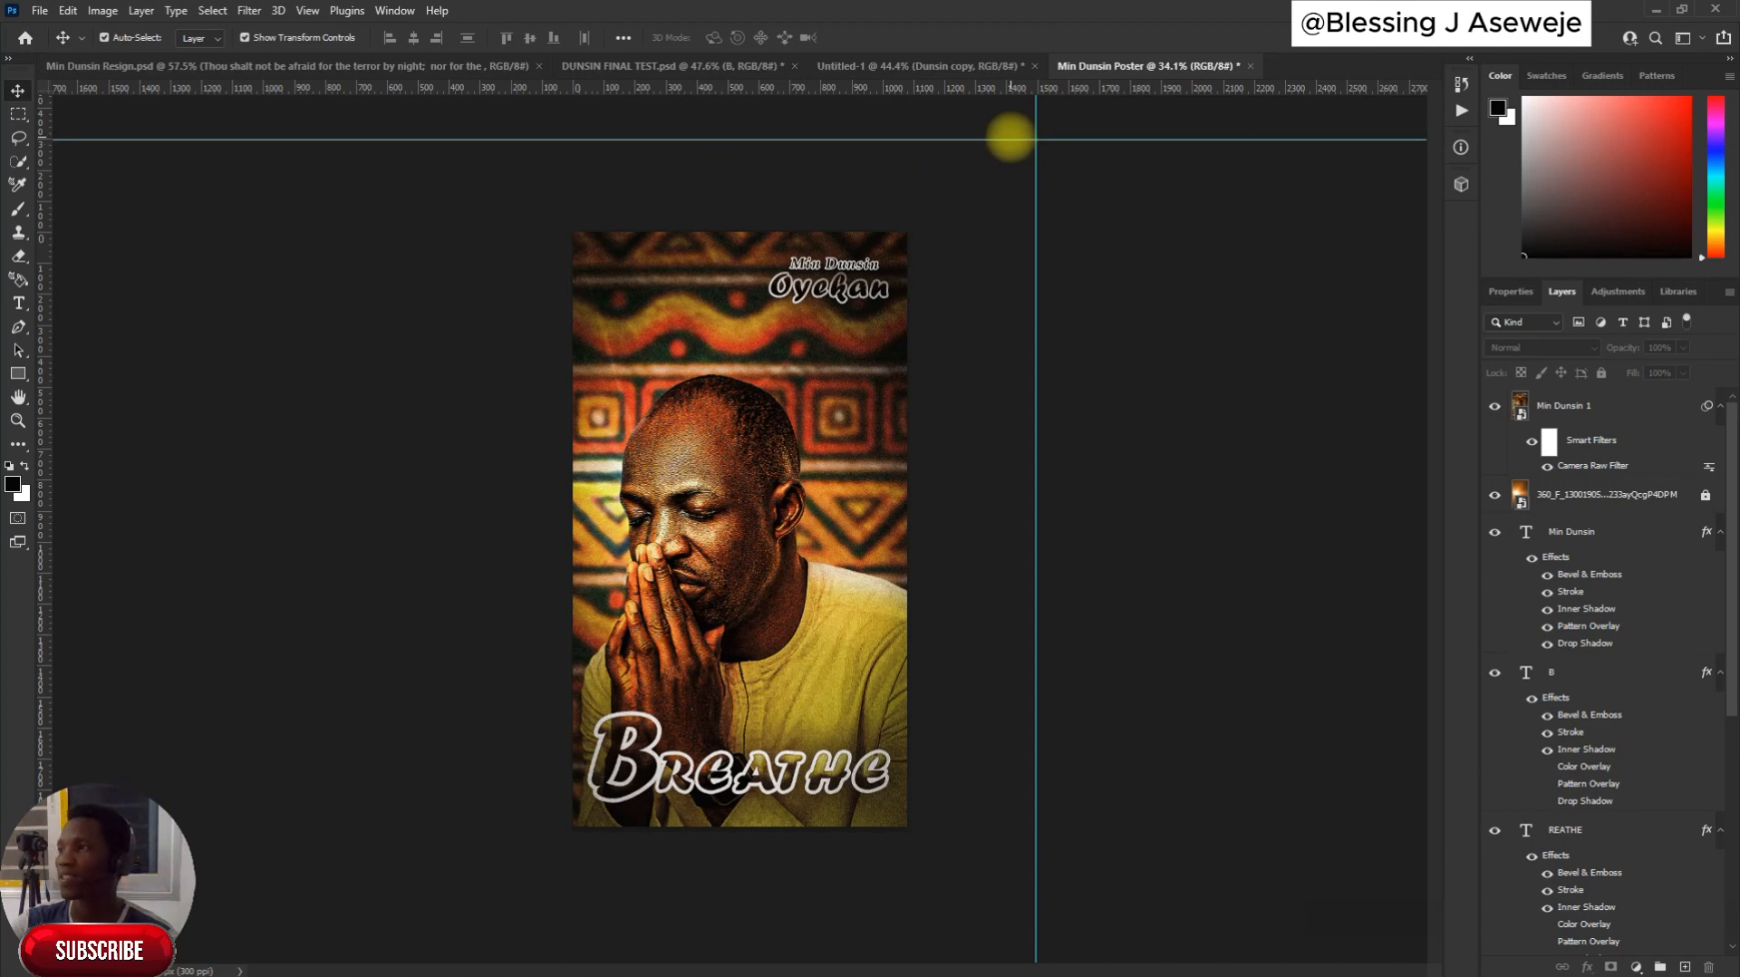
left_click_drag(1010, 138, 972, 249)
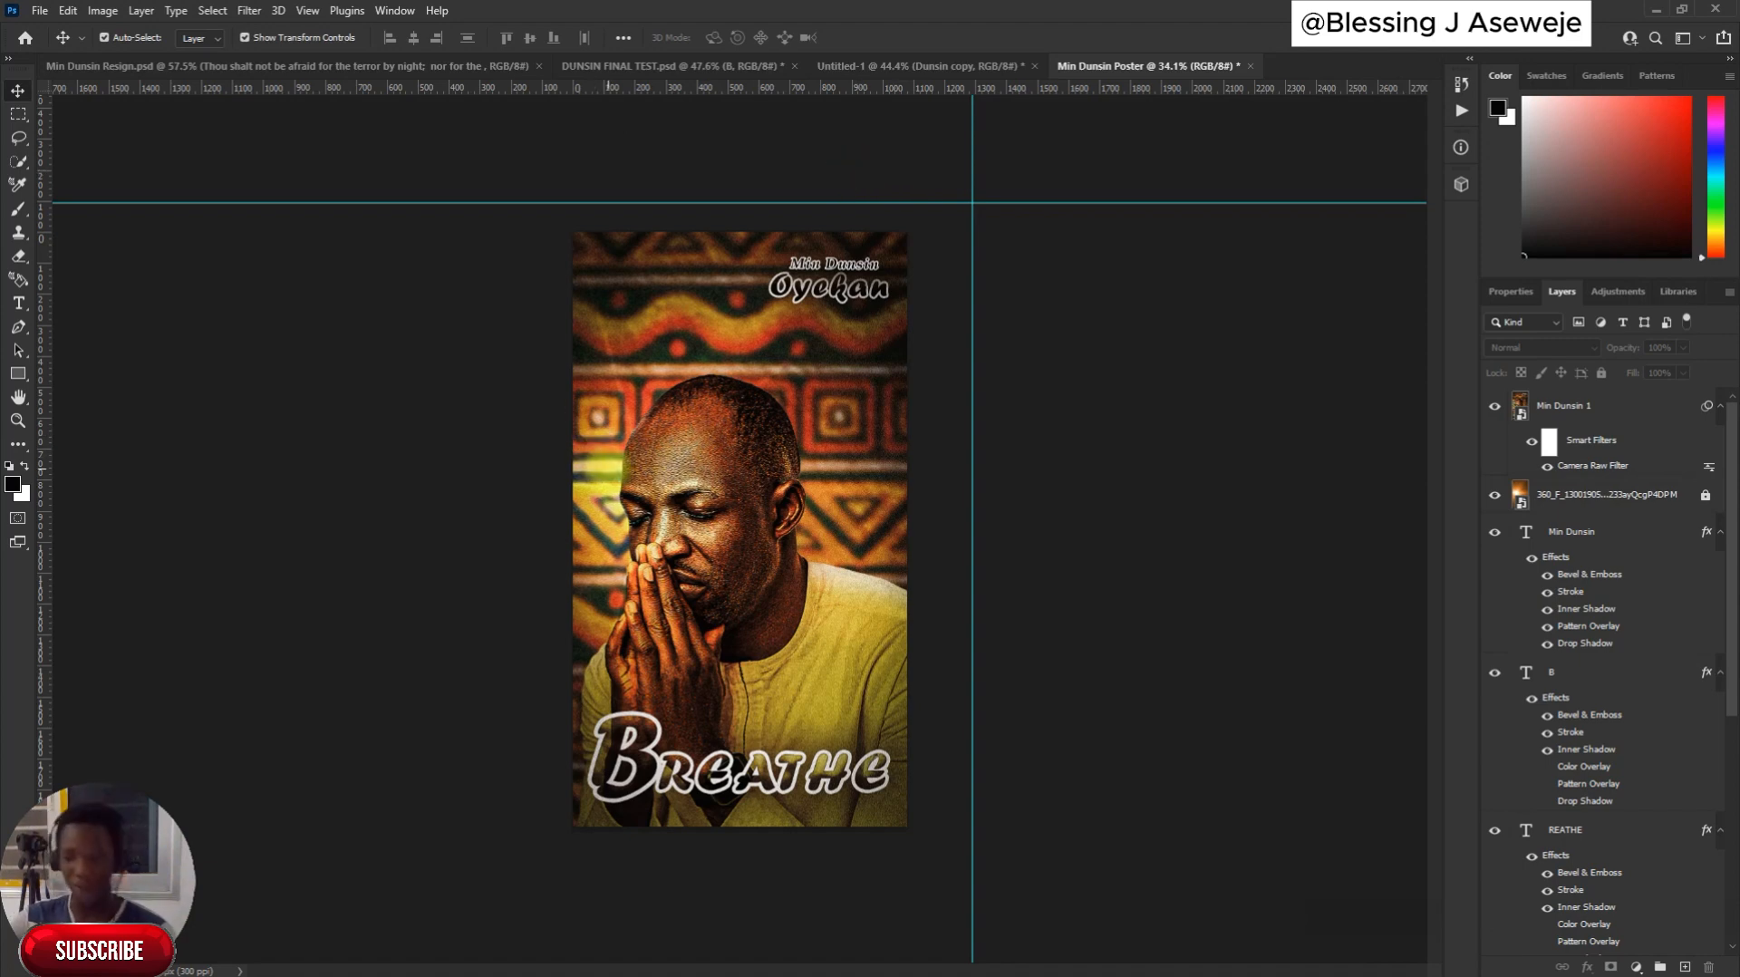
scroll(715, 507, "up", 2)
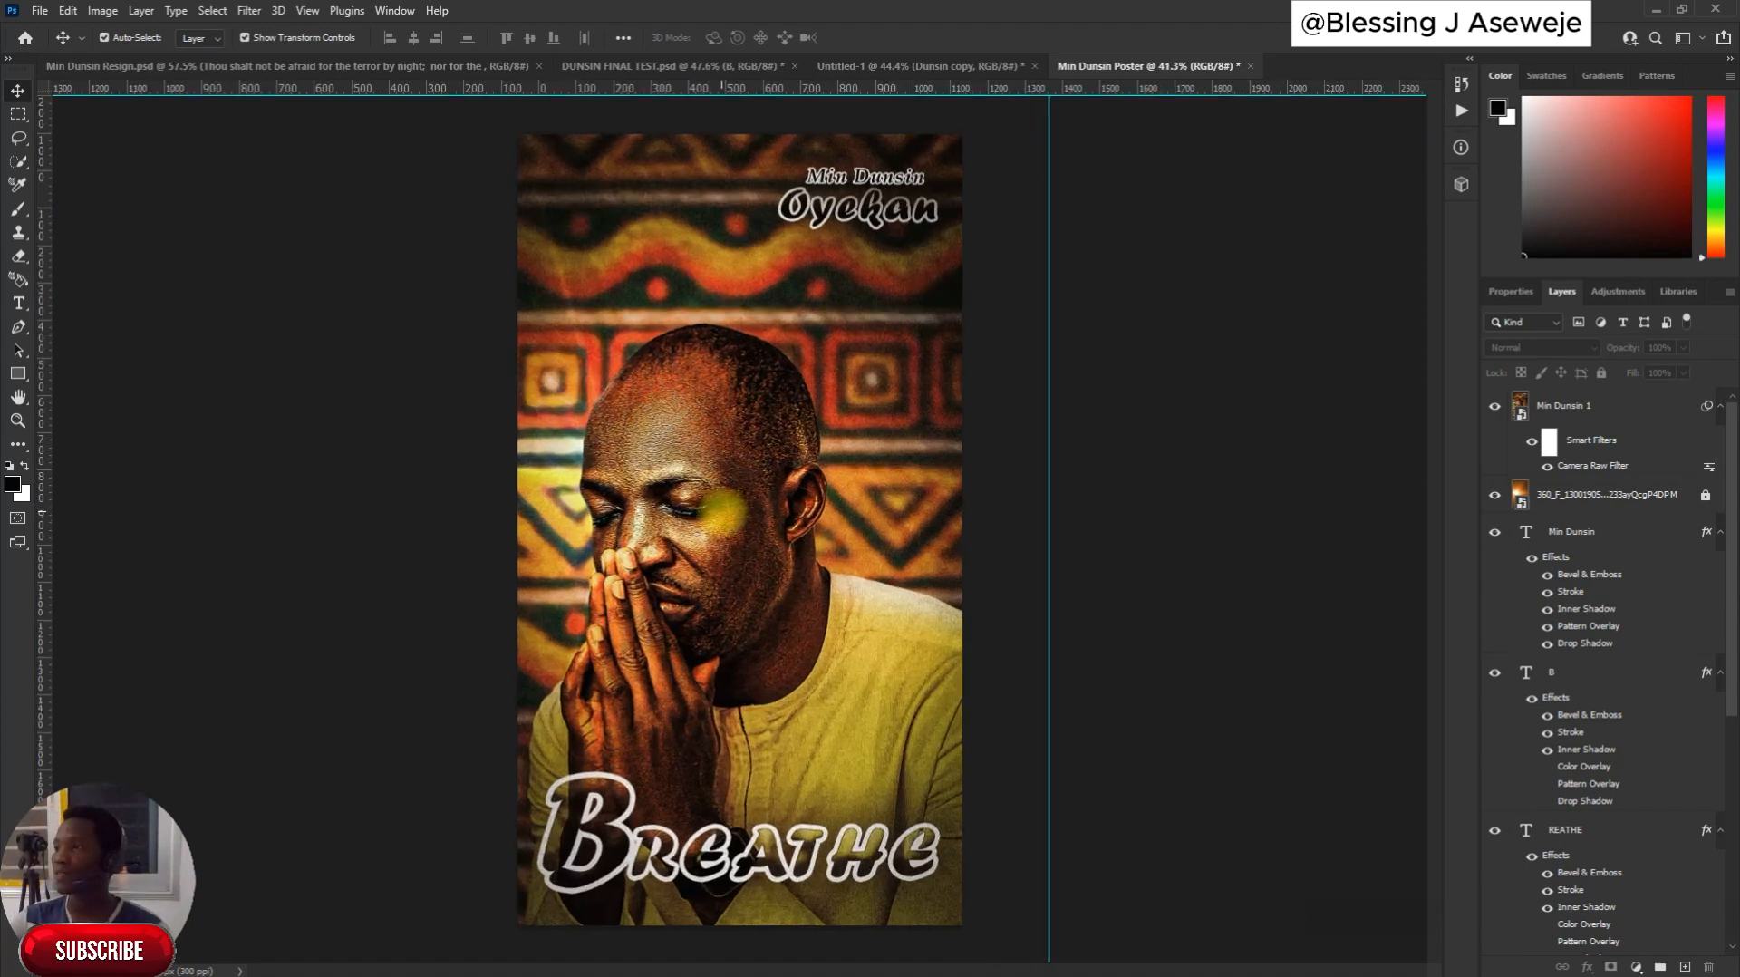
scroll(722, 510, "down", 2)
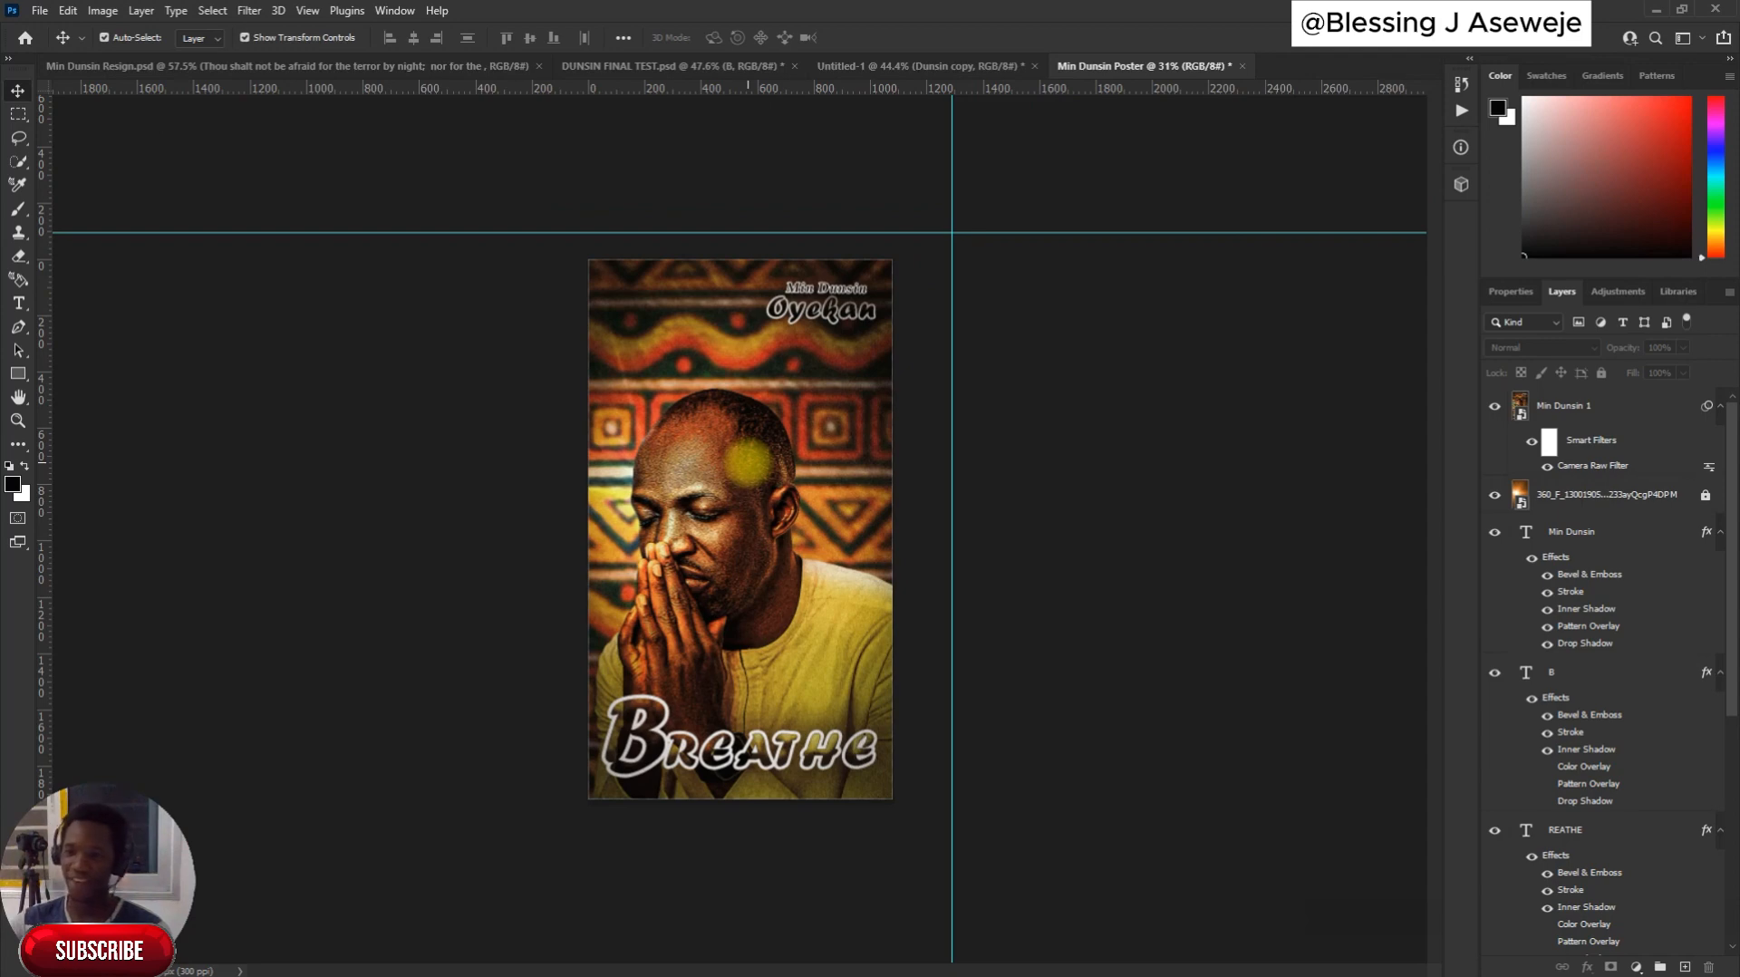